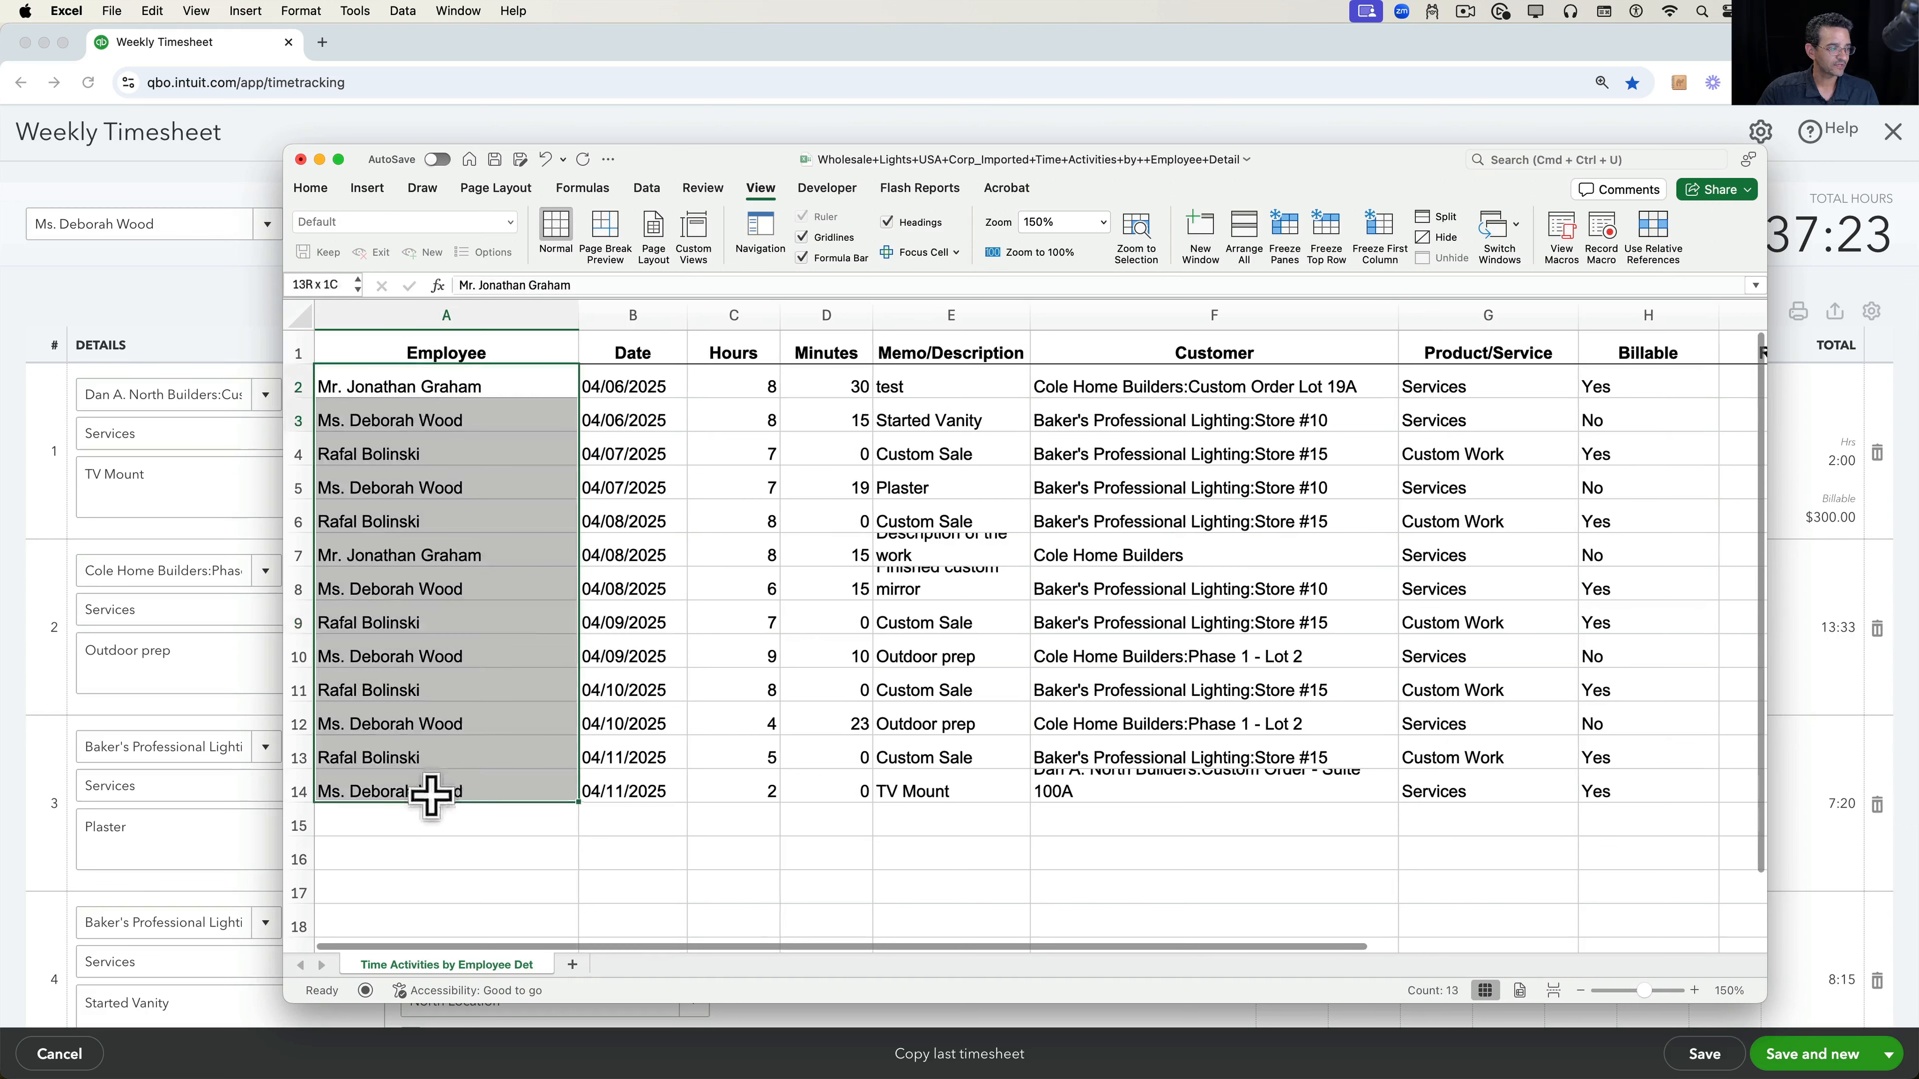
# - Examine the time activity sheet's columns, from date, hours, minutes and memo through customer, service, billable status, rates, class and location
pyautogui.moveTo(627, 386); pyautogui.dragTo(620, 759)
pyautogui.moveTo(750, 472); pyautogui.dragTo(754, 688)
pyautogui.moveTo(827, 507); pyautogui.dragTo(827, 563)
pyautogui.moveTo(973, 382); pyautogui.dragTo(982, 990)
pyautogui.scroll(10, 1019, 798)
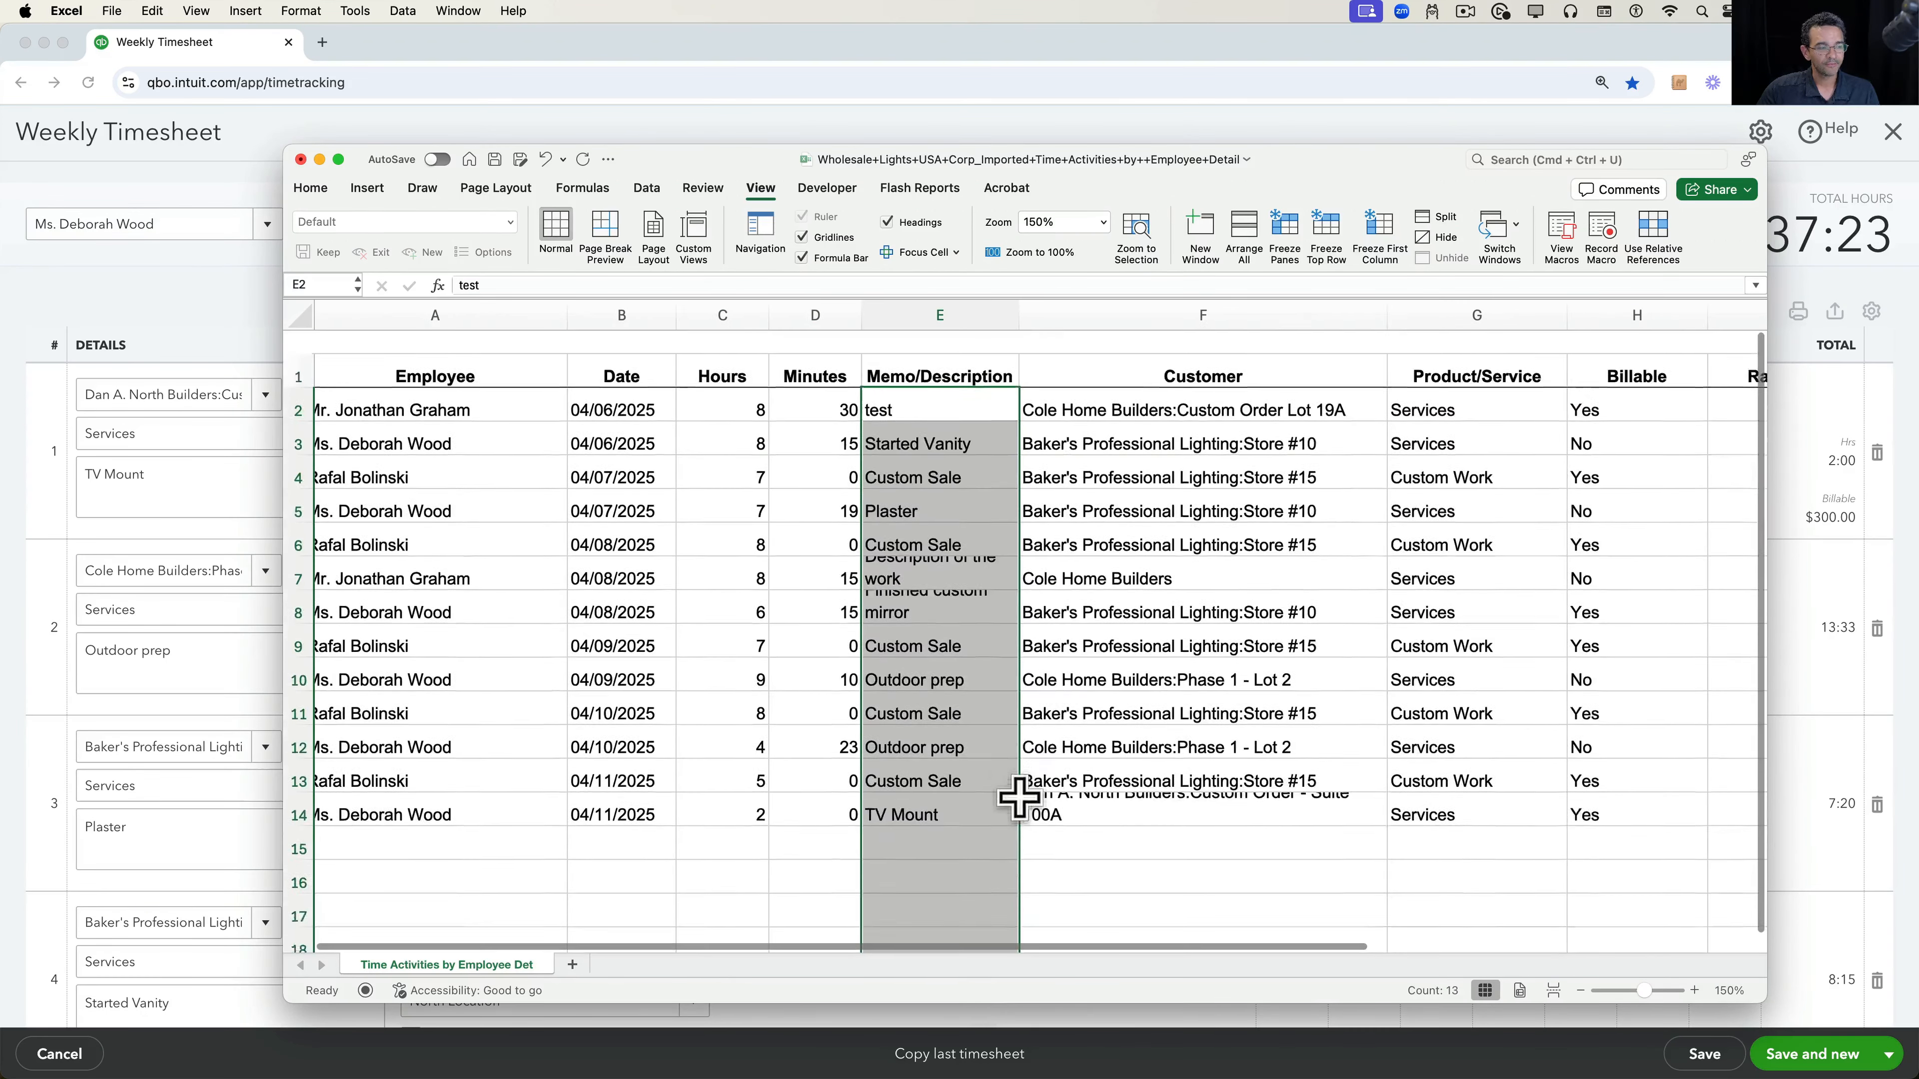
pyautogui.click(1095, 854)
pyautogui.hscroll(10, 1454, 406)
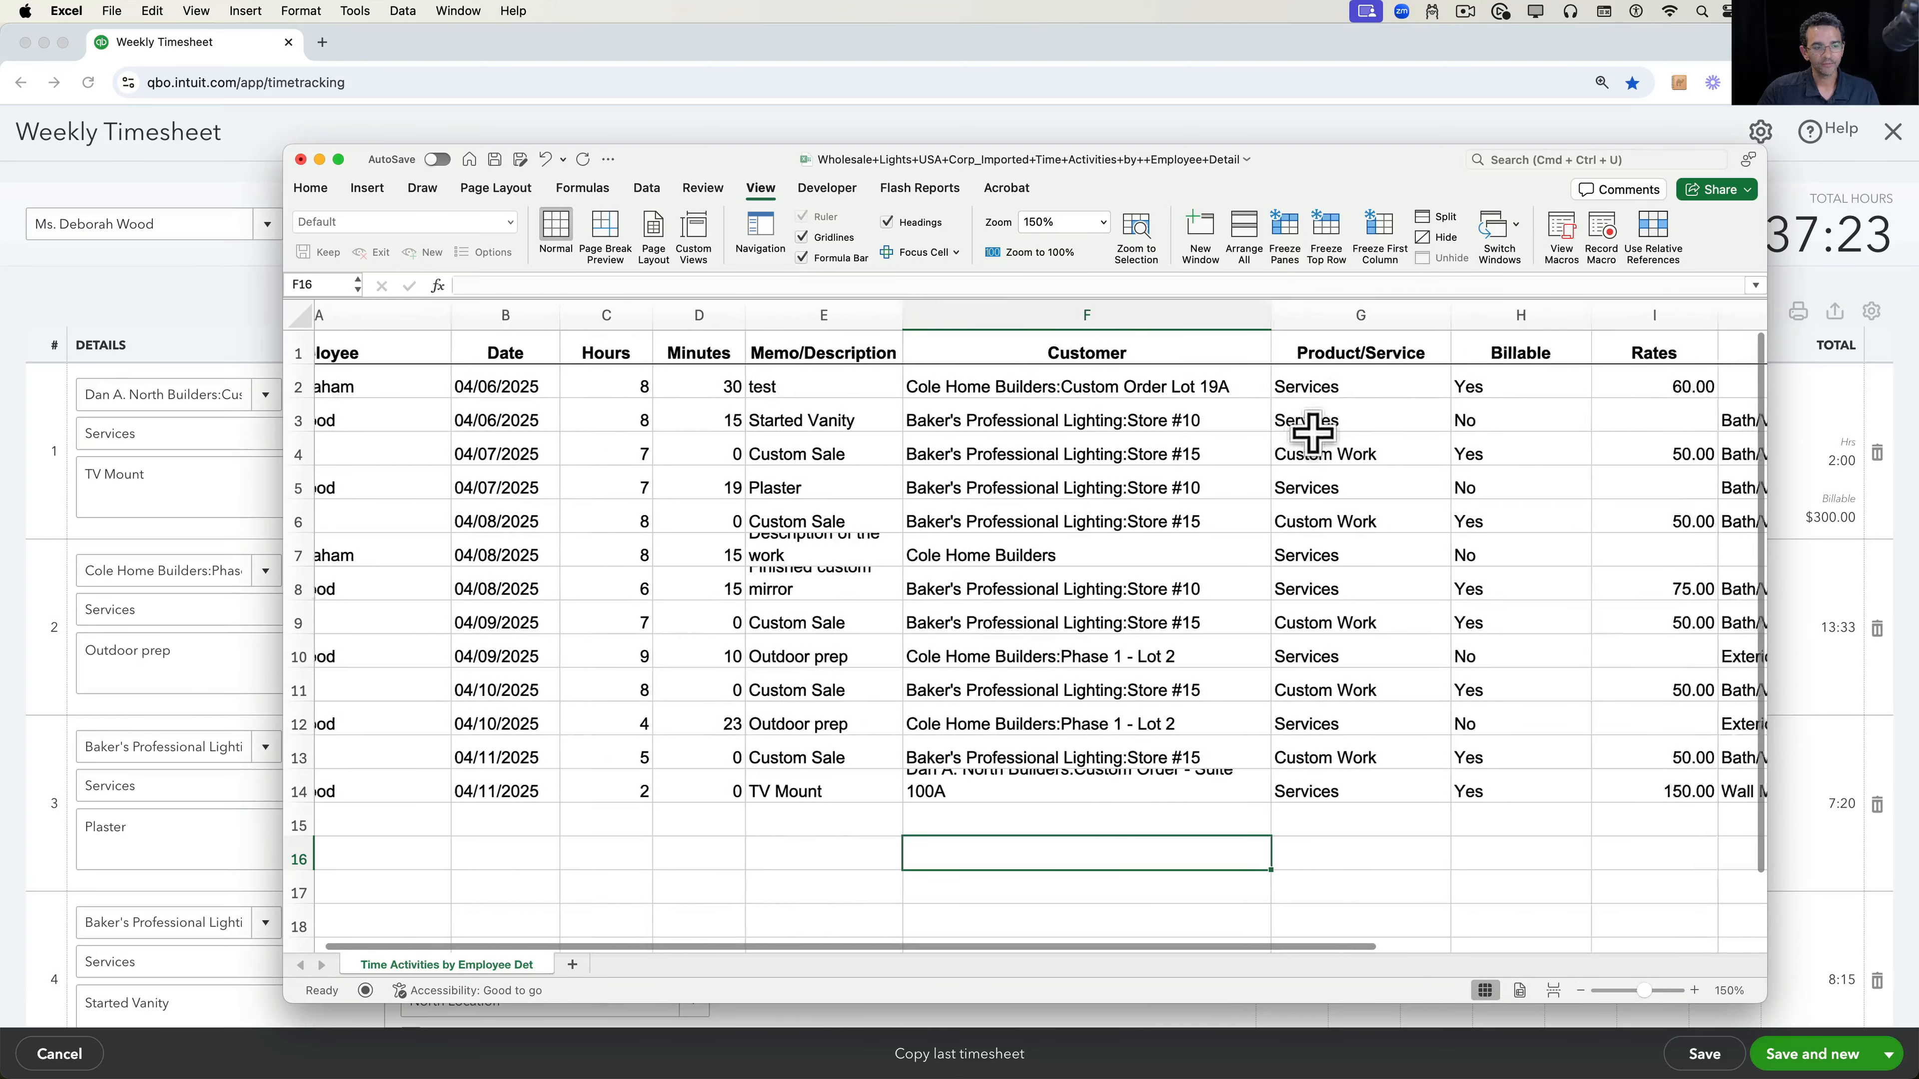
pyautogui.click(1458, 354)
pyautogui.click(1492, 522)
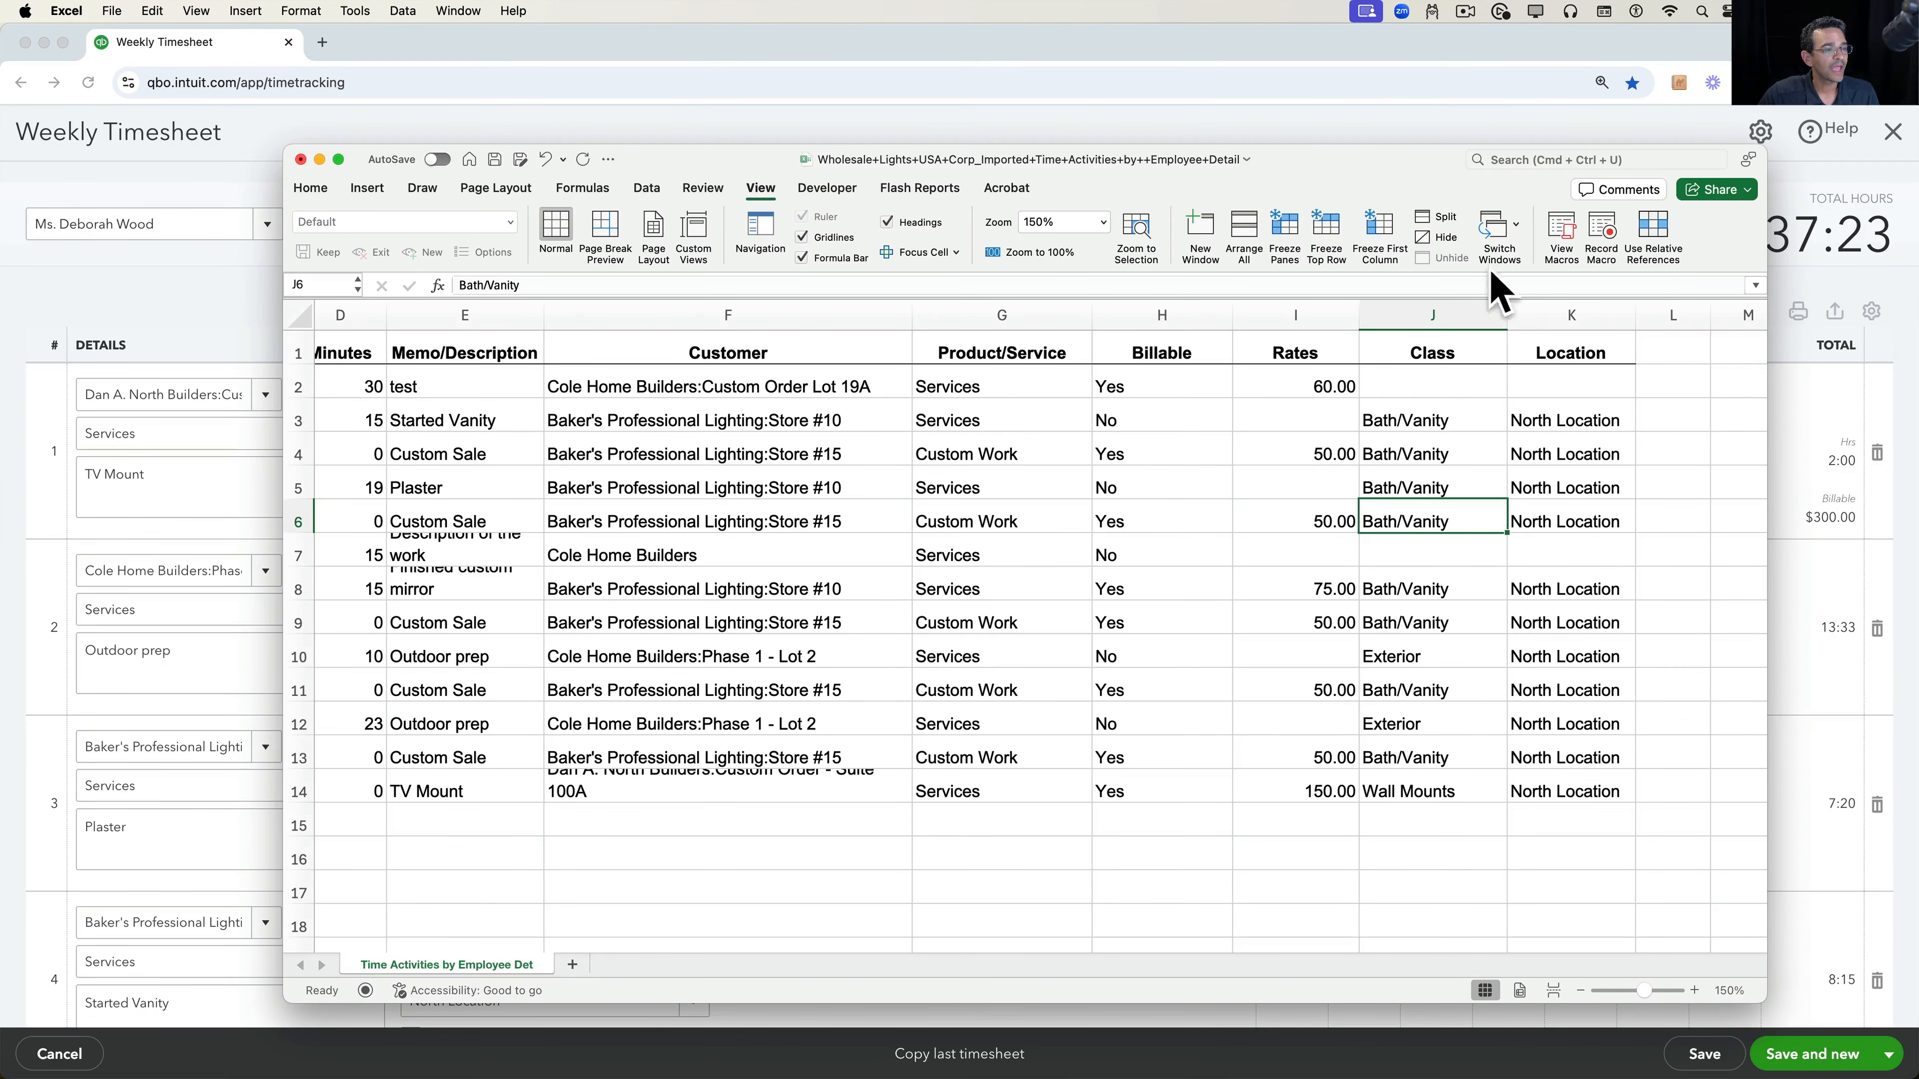
# - Switch to QuickBooks Online in Chrome, check the weekly timesheet's employee and customer choices, and close the timesheet
pyautogui.moveTo(1393, 165); pyautogui.dragTo(1412, 121)
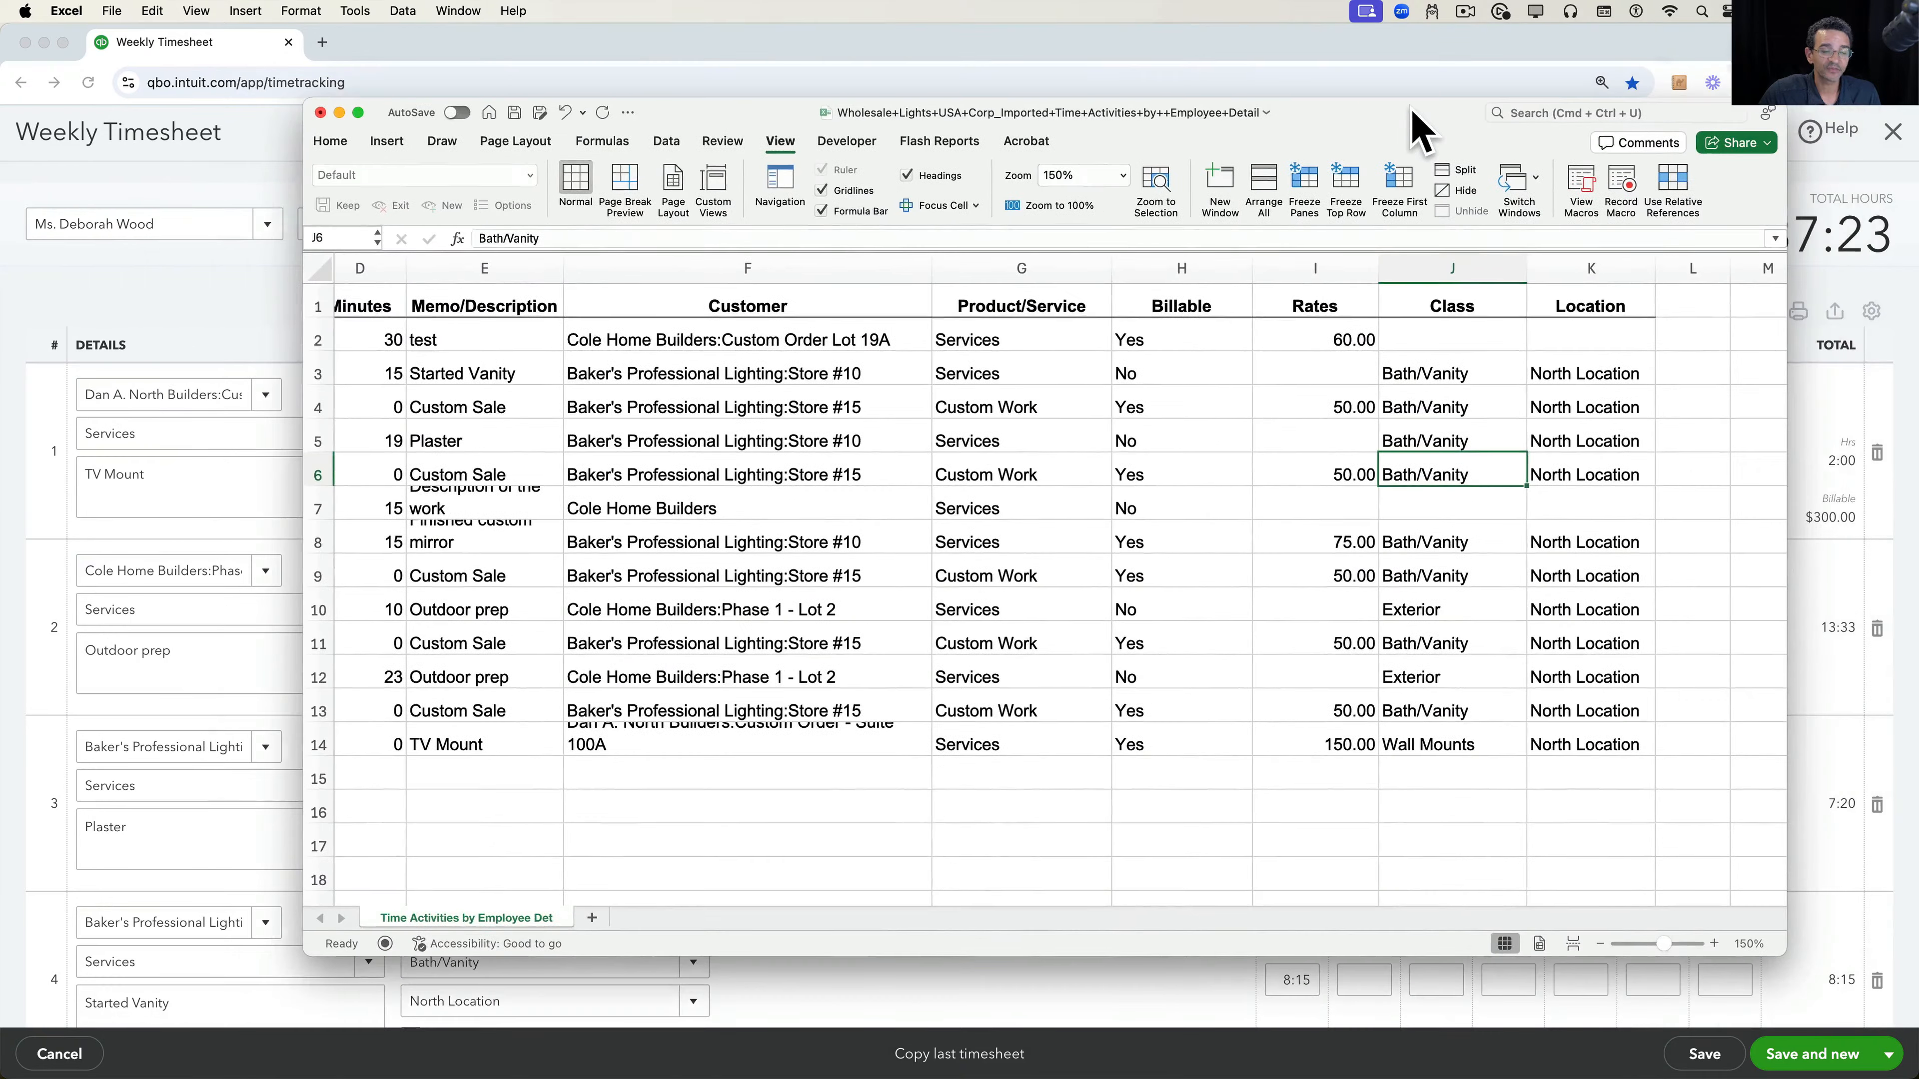
pyautogui.click(21, 246)
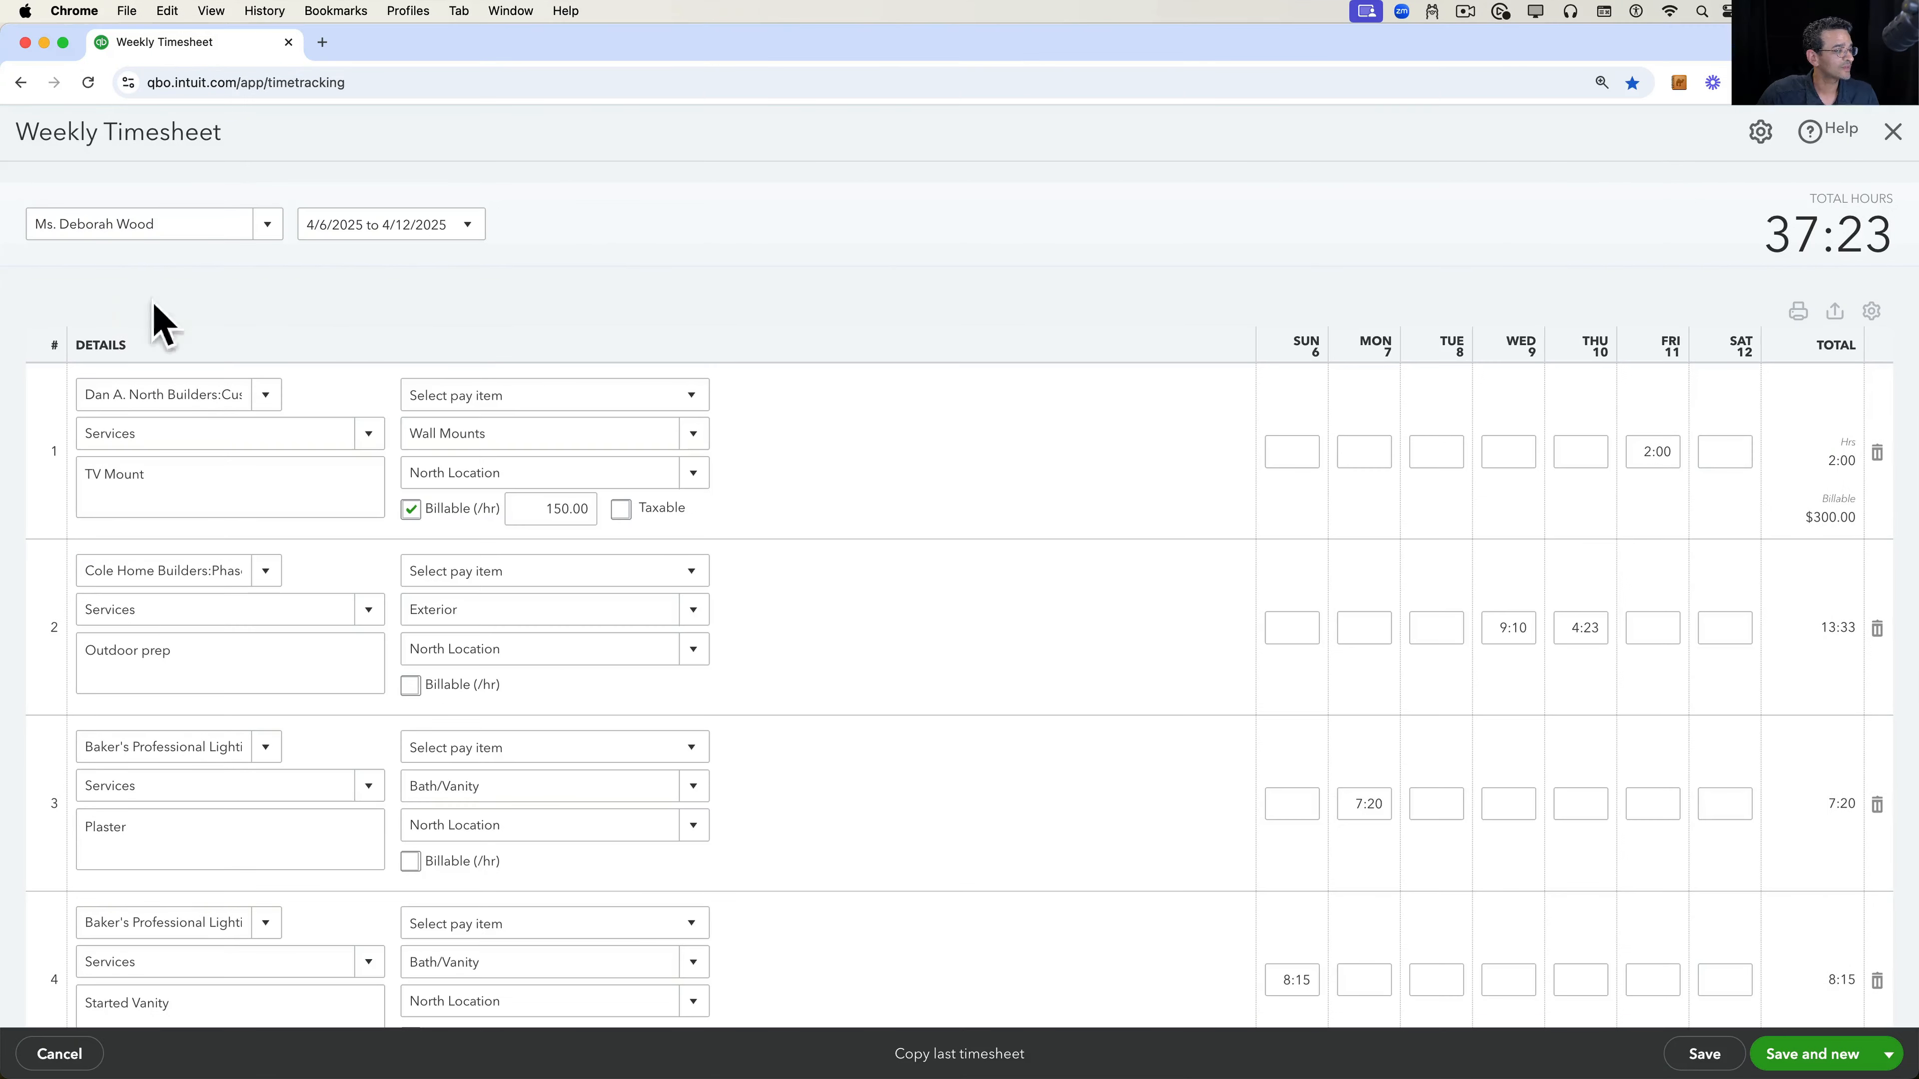
pyautogui.click(267, 226)
pyautogui.click(267, 226)
pyautogui.click(265, 396)
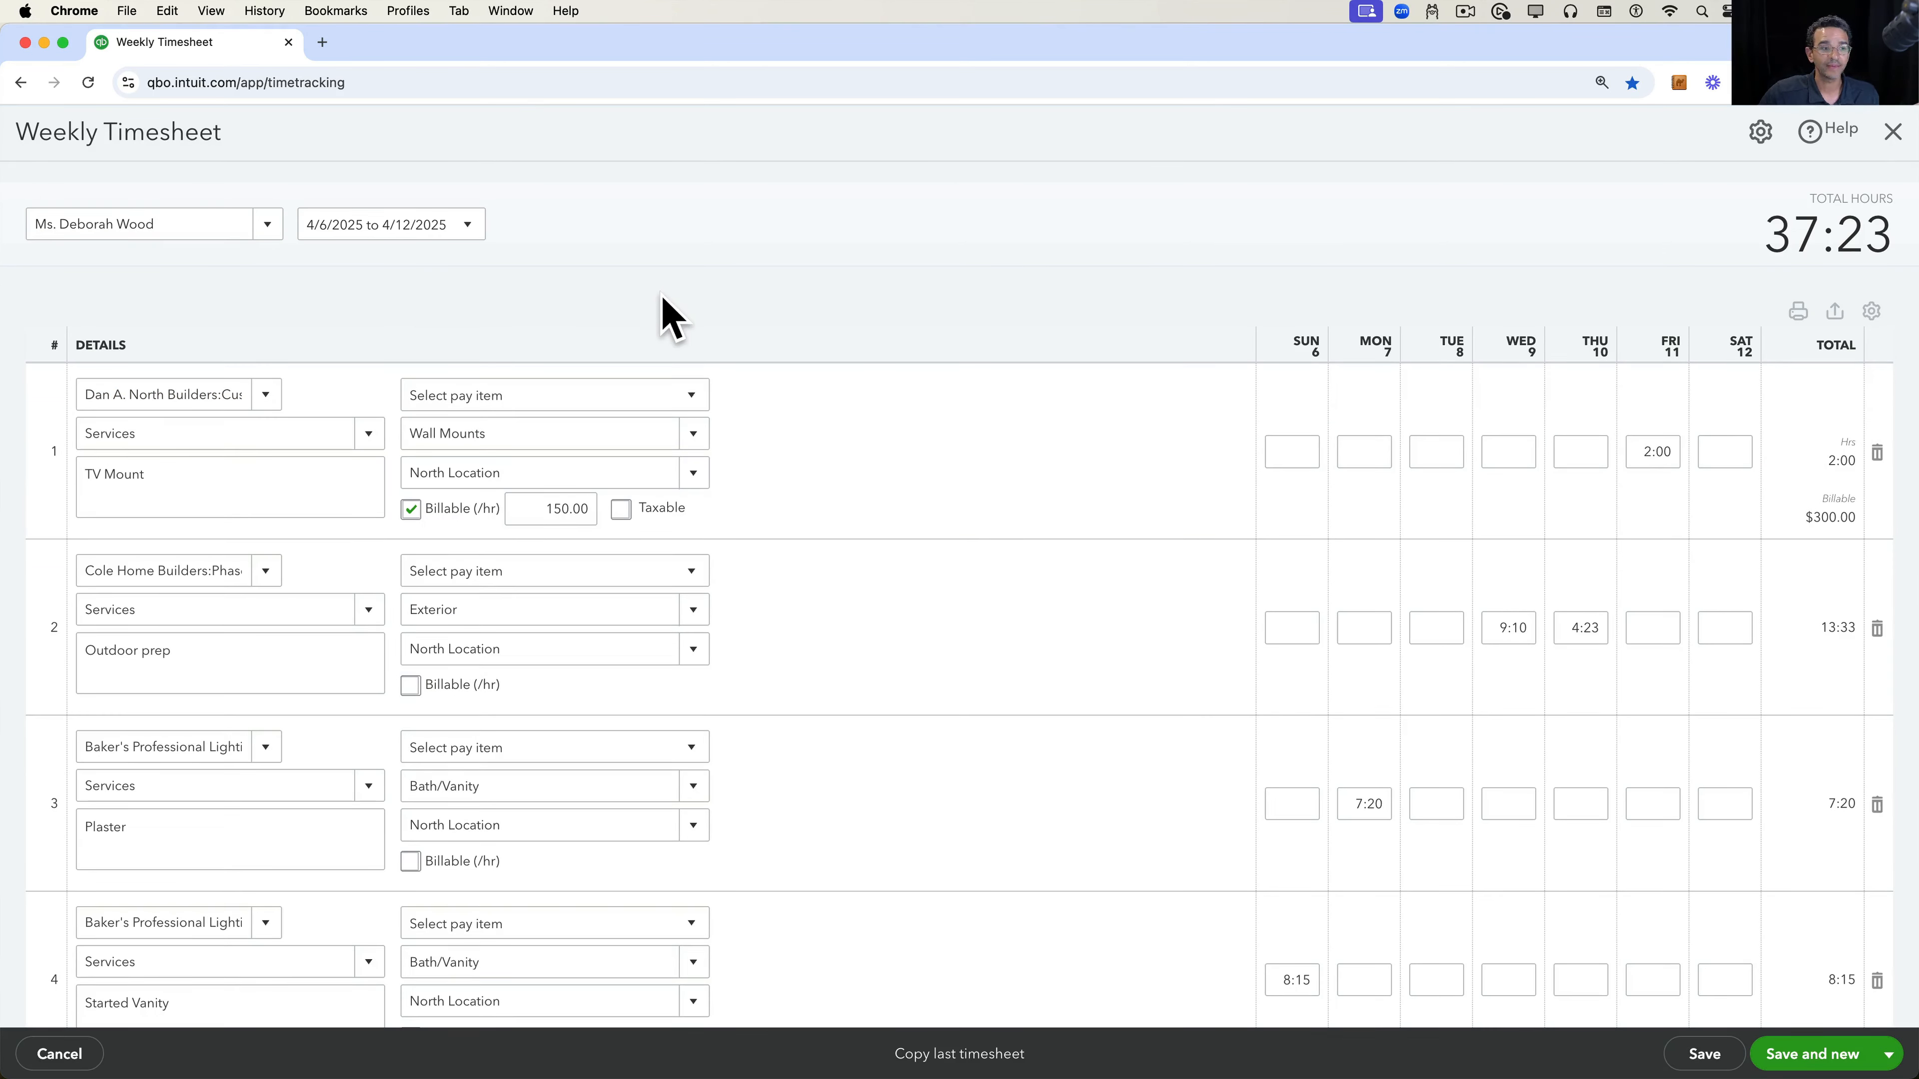
pyautogui.click(1889, 138)
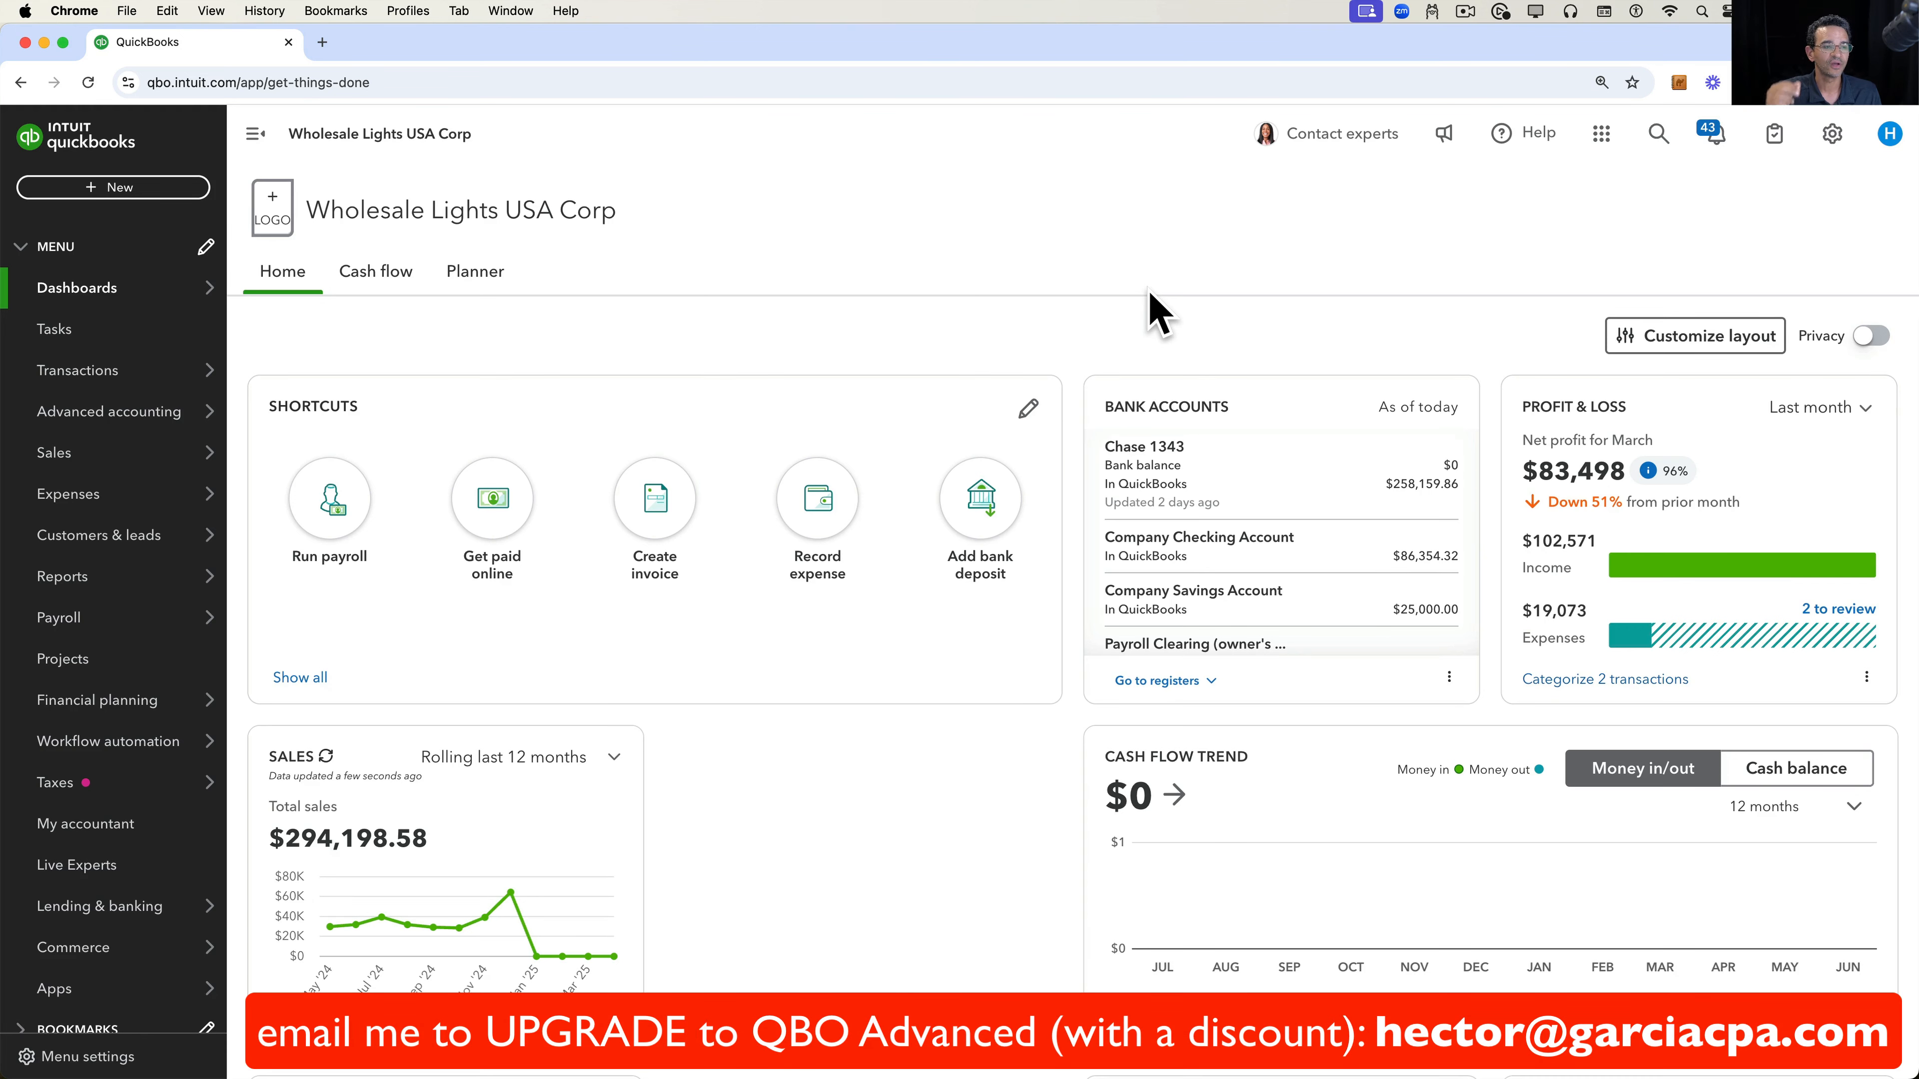
# - Look up the QuickBooks subscription plan under Subscriptions and billing
pyautogui.click(1832, 134)
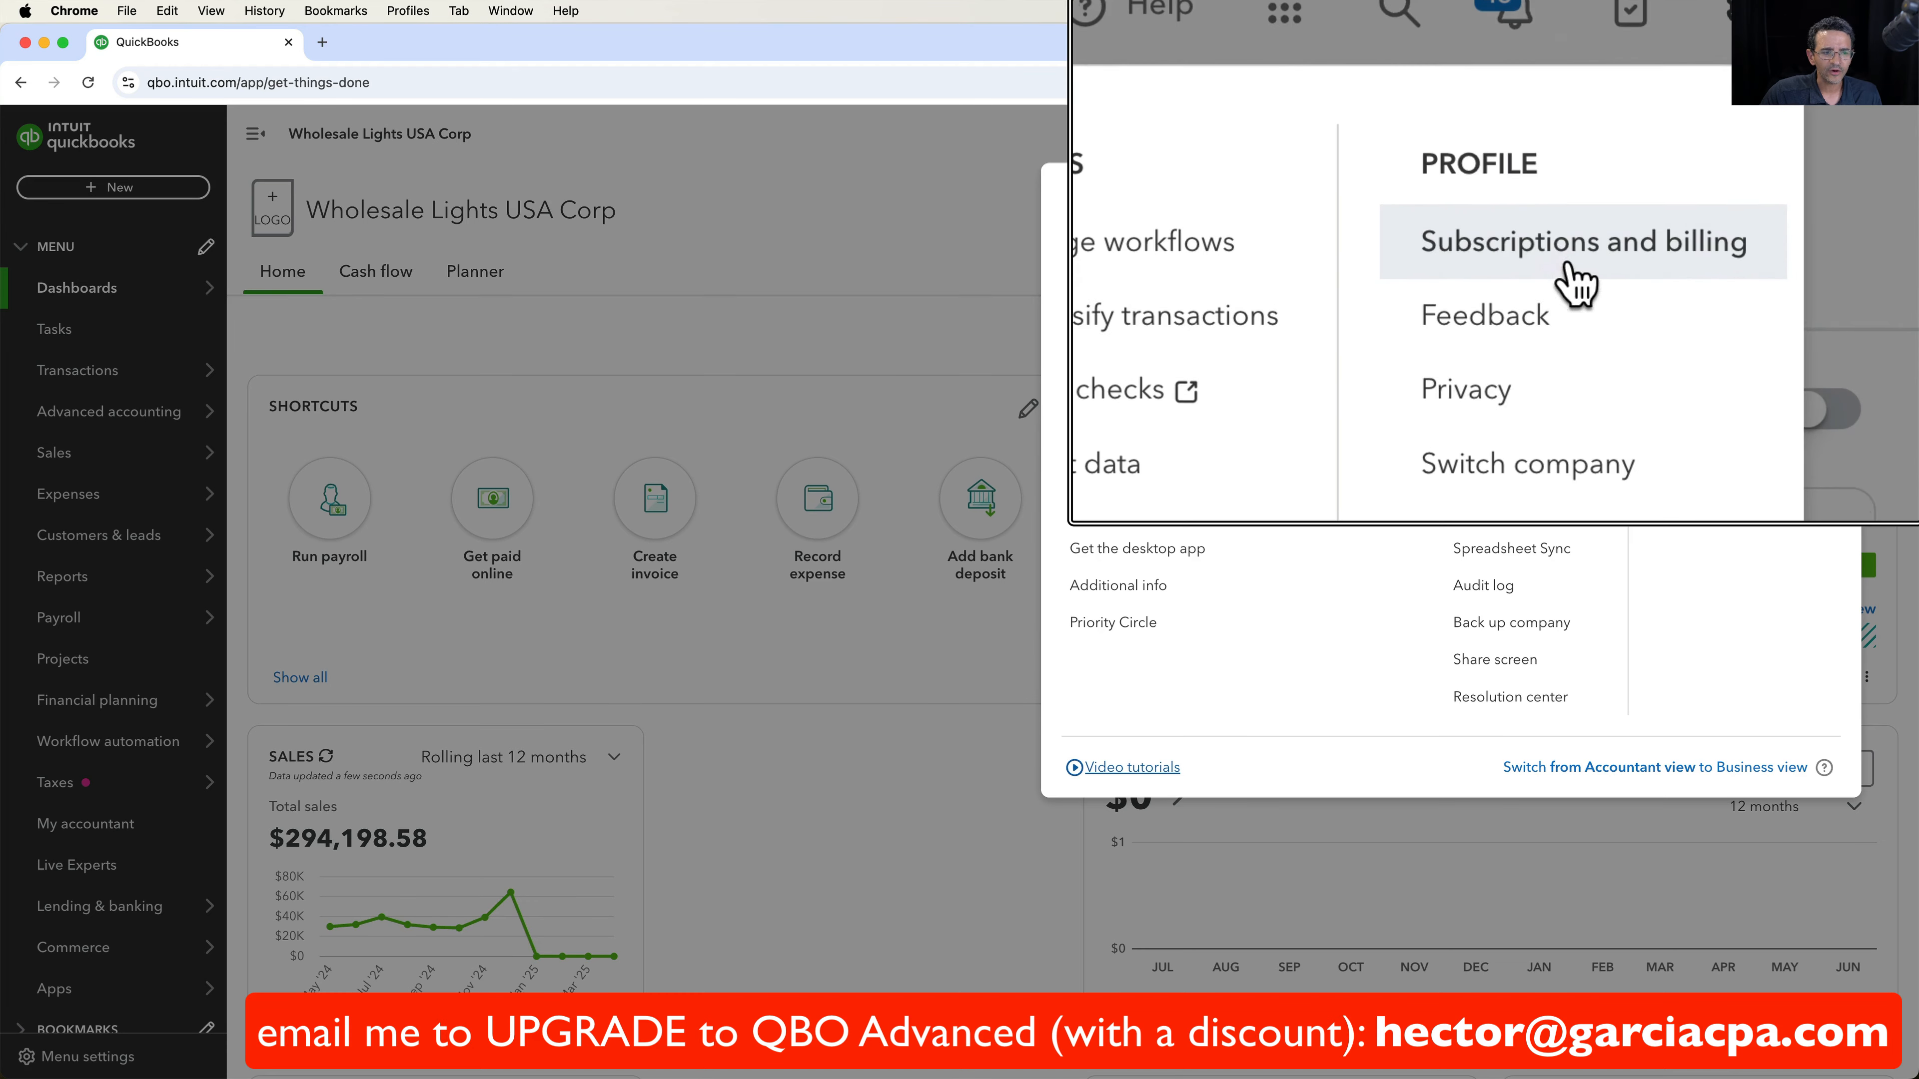
pyautogui.click(1747, 251)
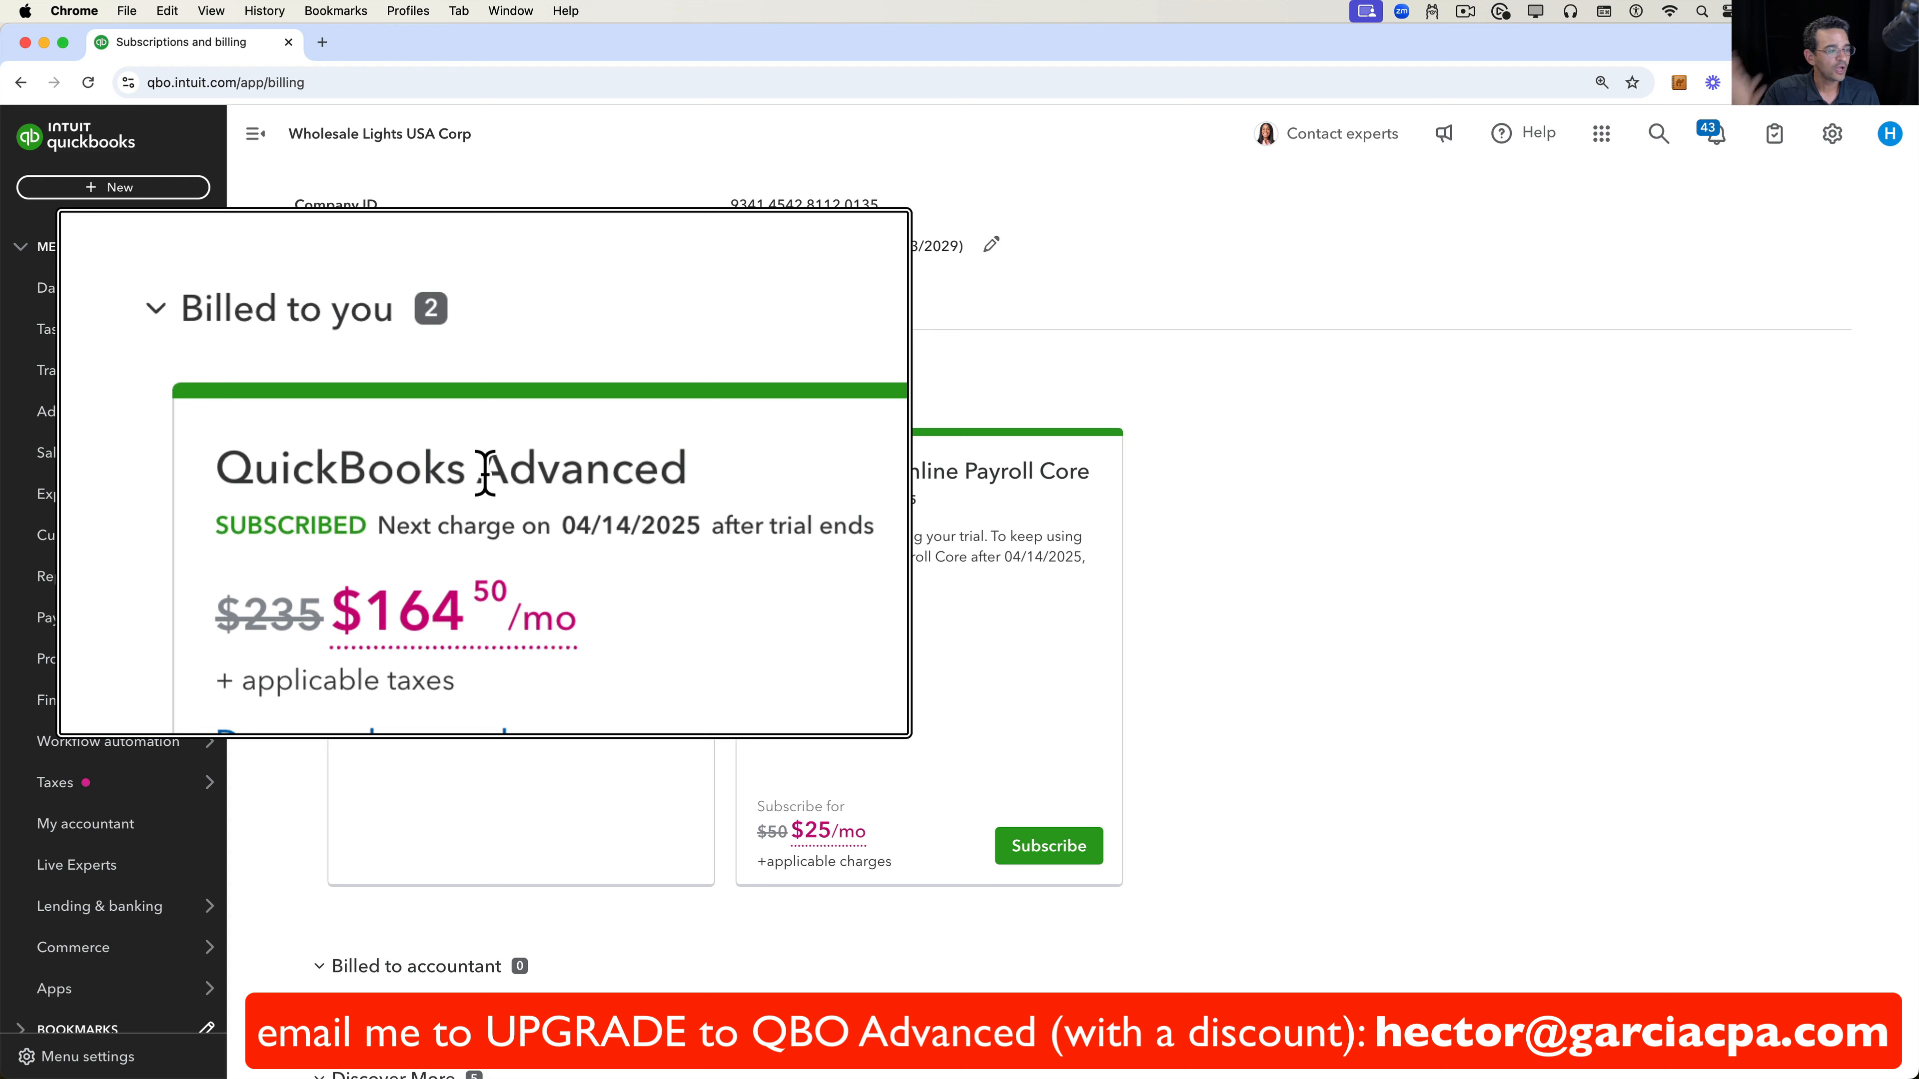
pyautogui.doubleClick(532, 472)
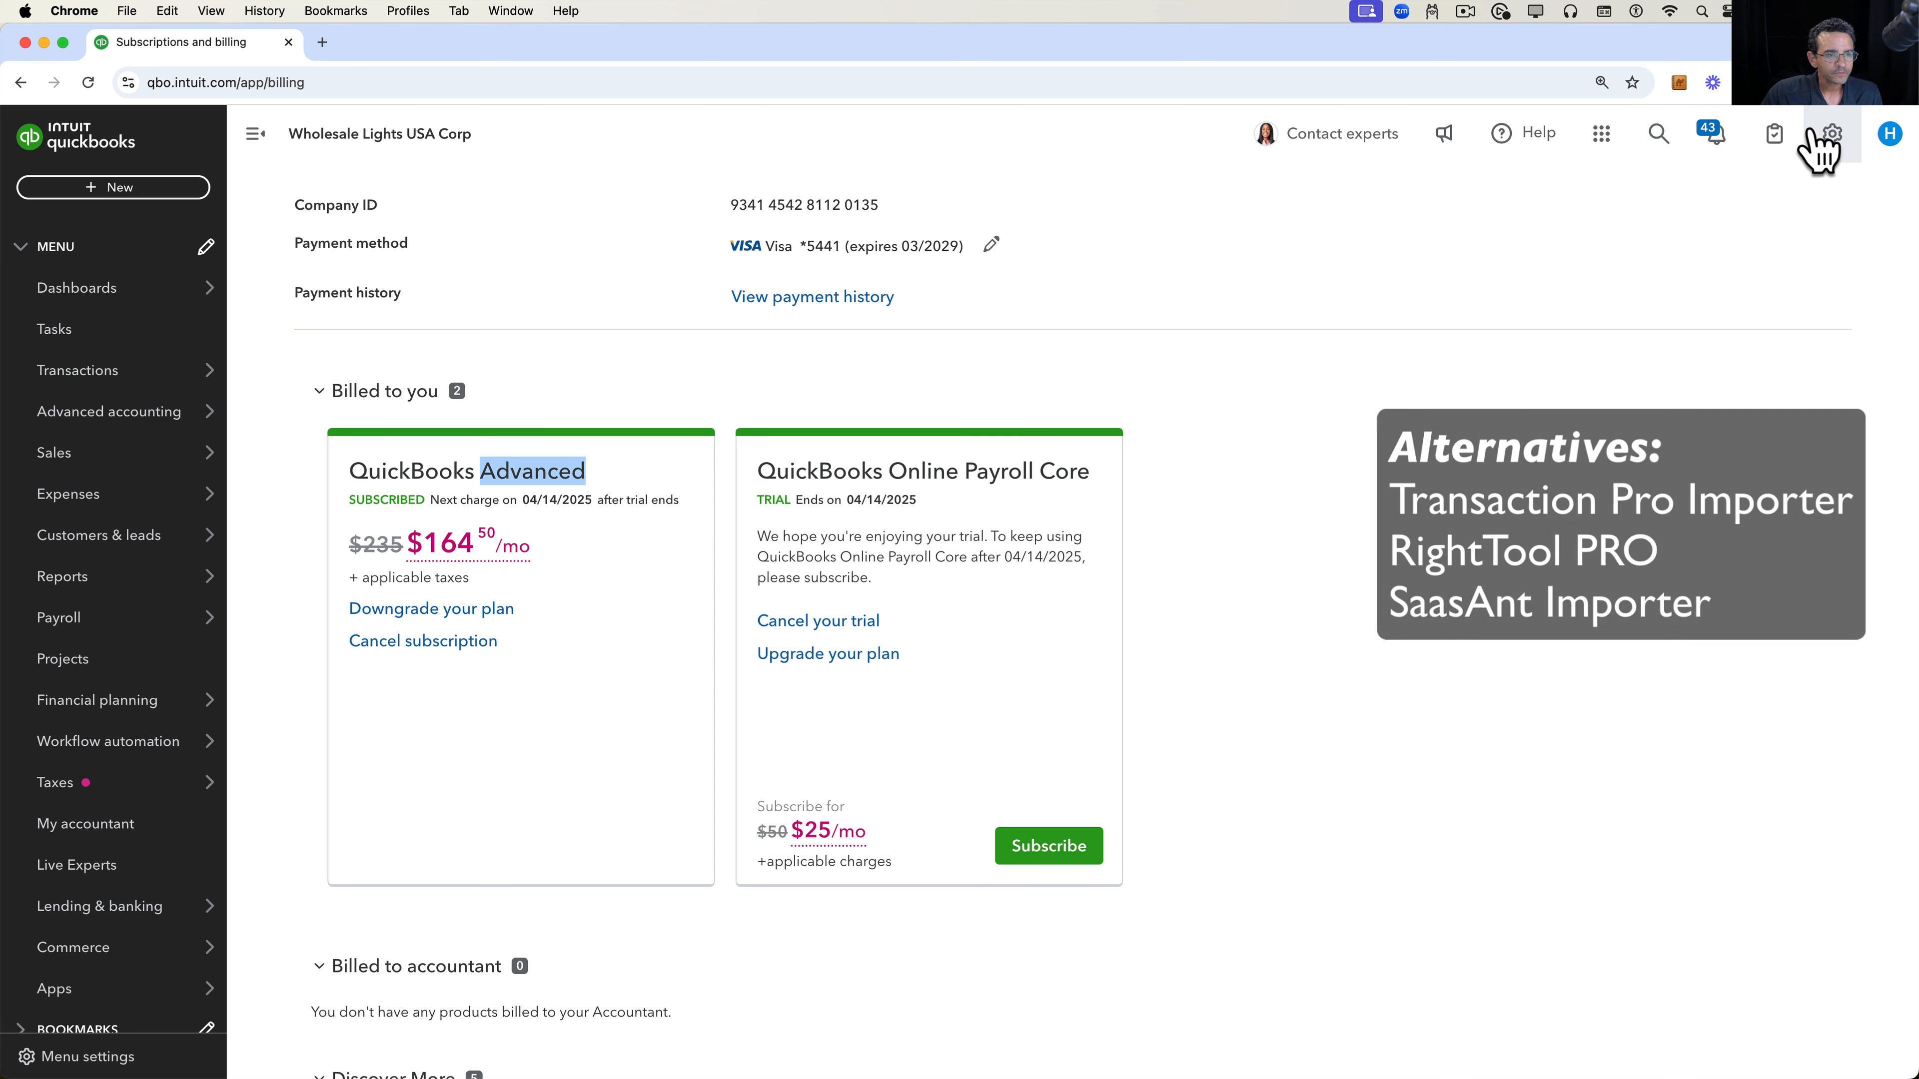
# - Return to the home dashboard and launch Spreadsheet Sync in Excel
pyautogui.moveTo(155, 303)
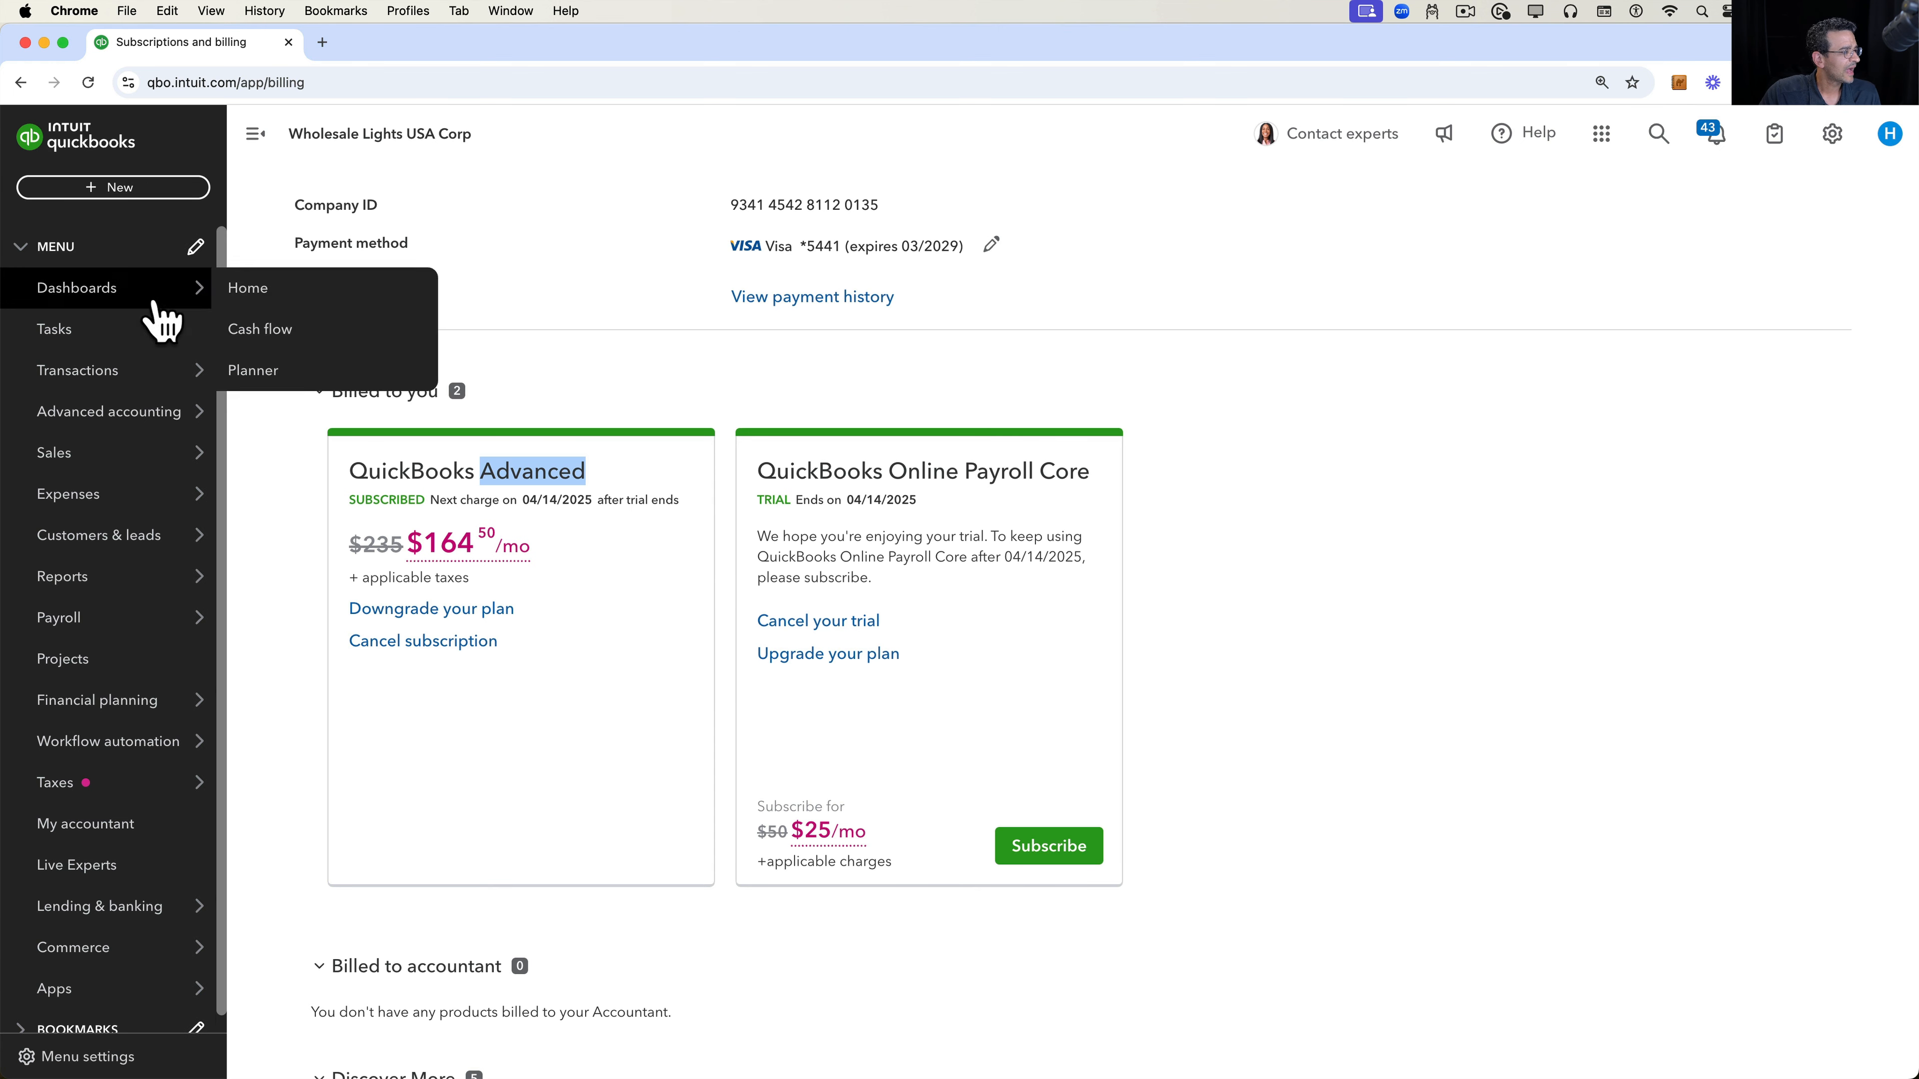
pyautogui.click(255, 297)
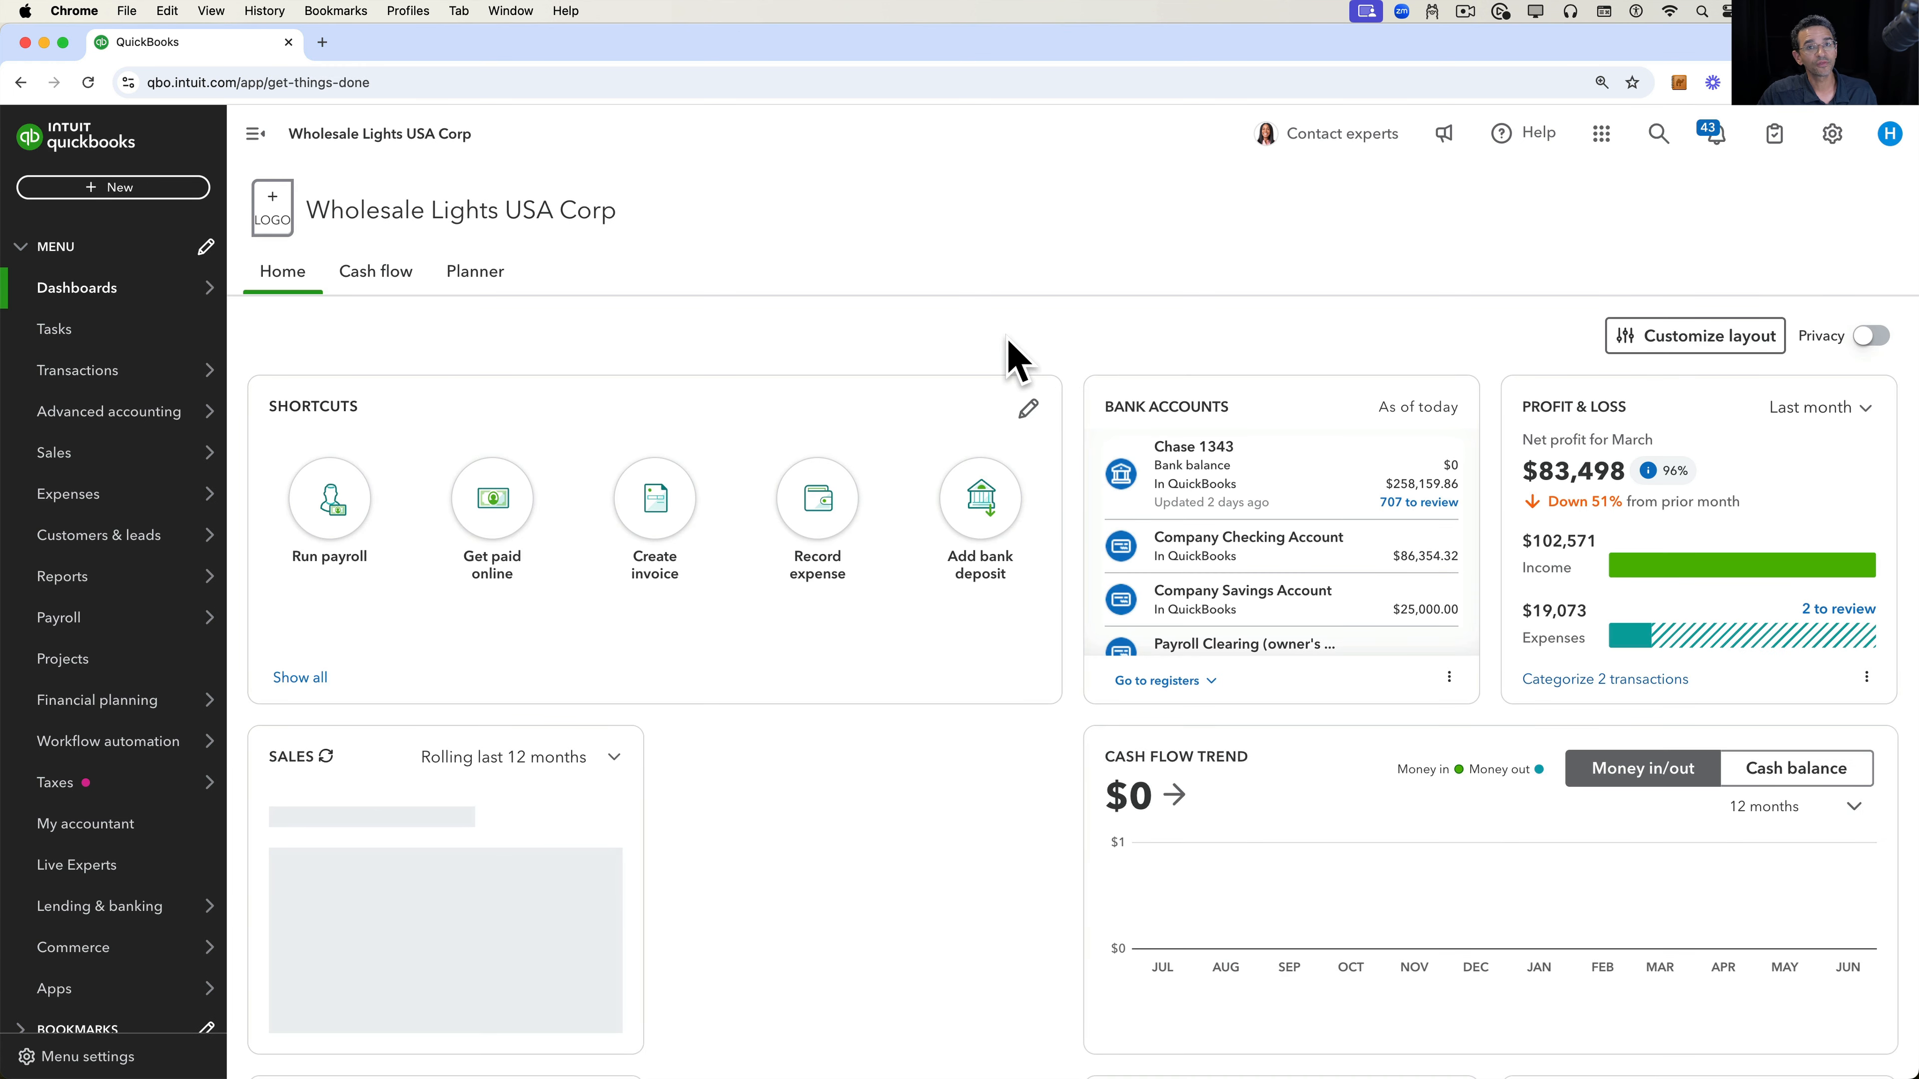
pyautogui.click(1833, 134)
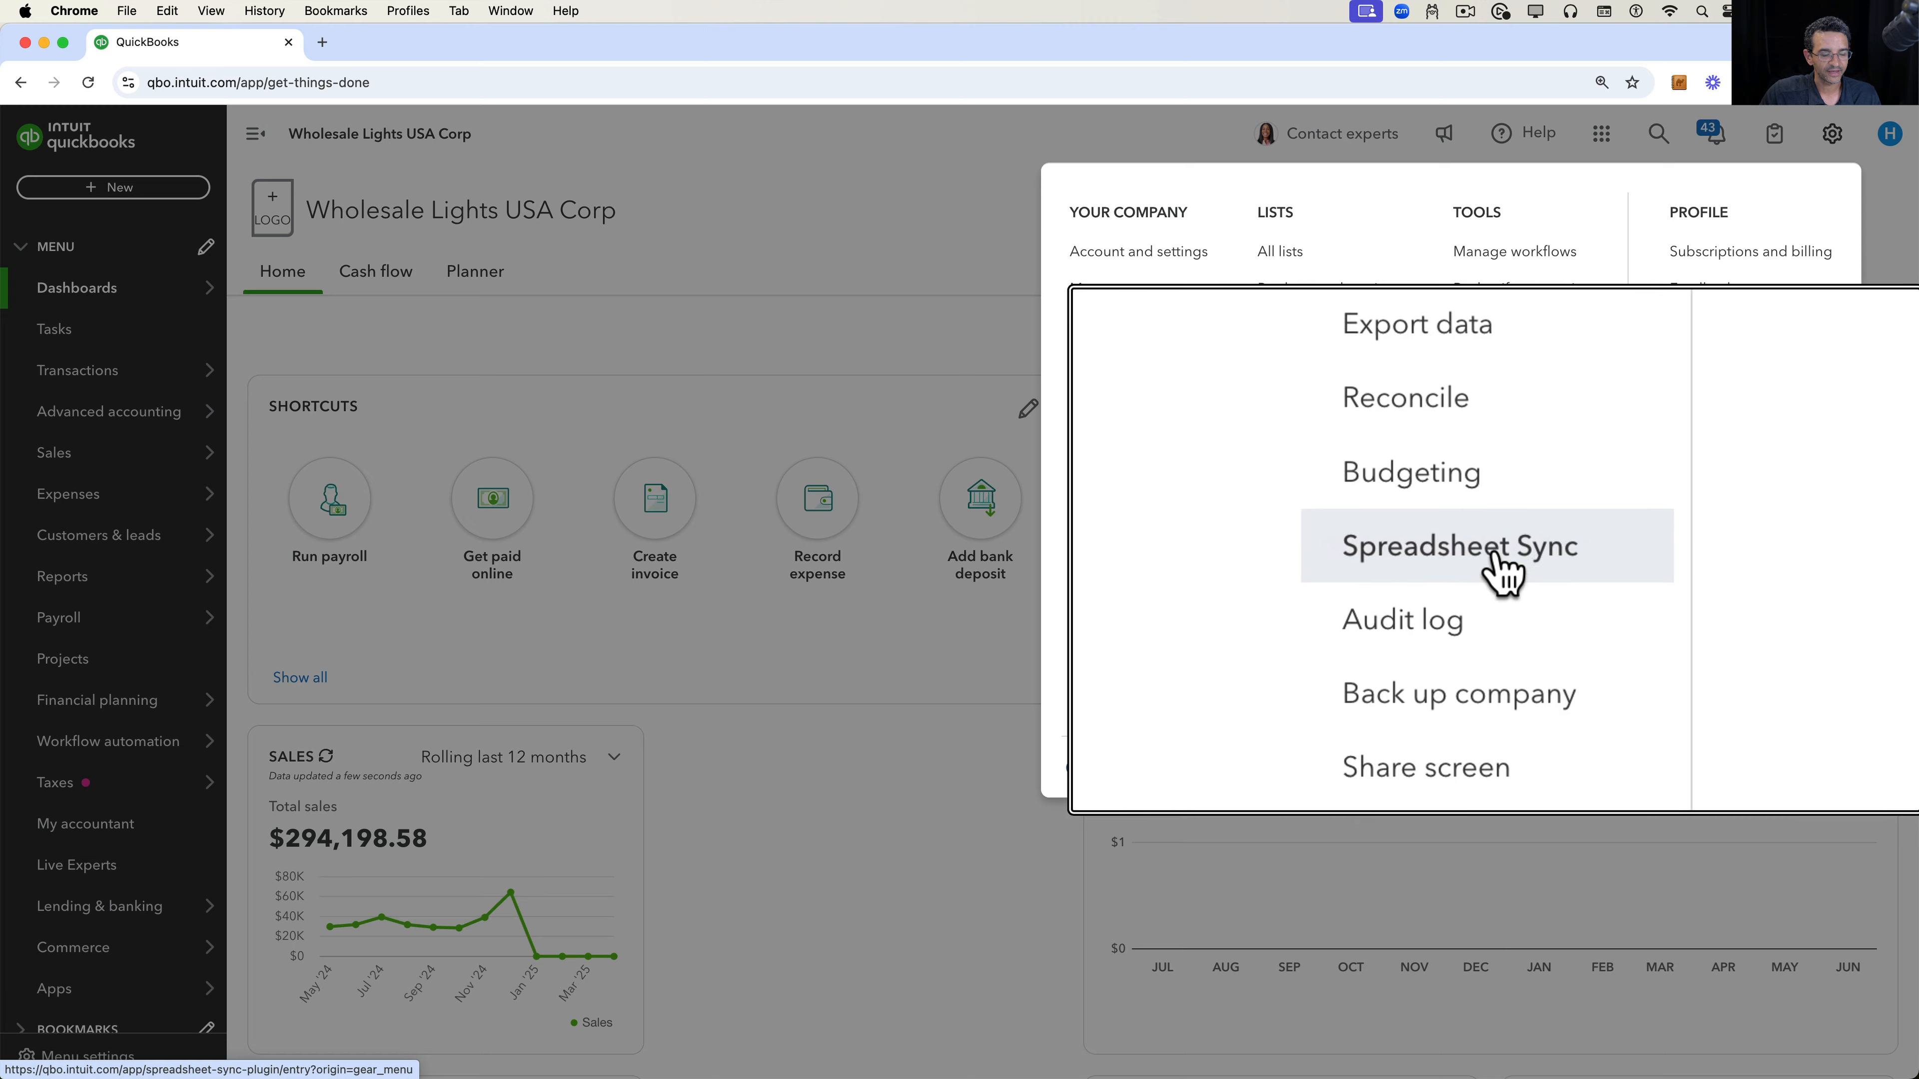
pyautogui.click(1532, 547)
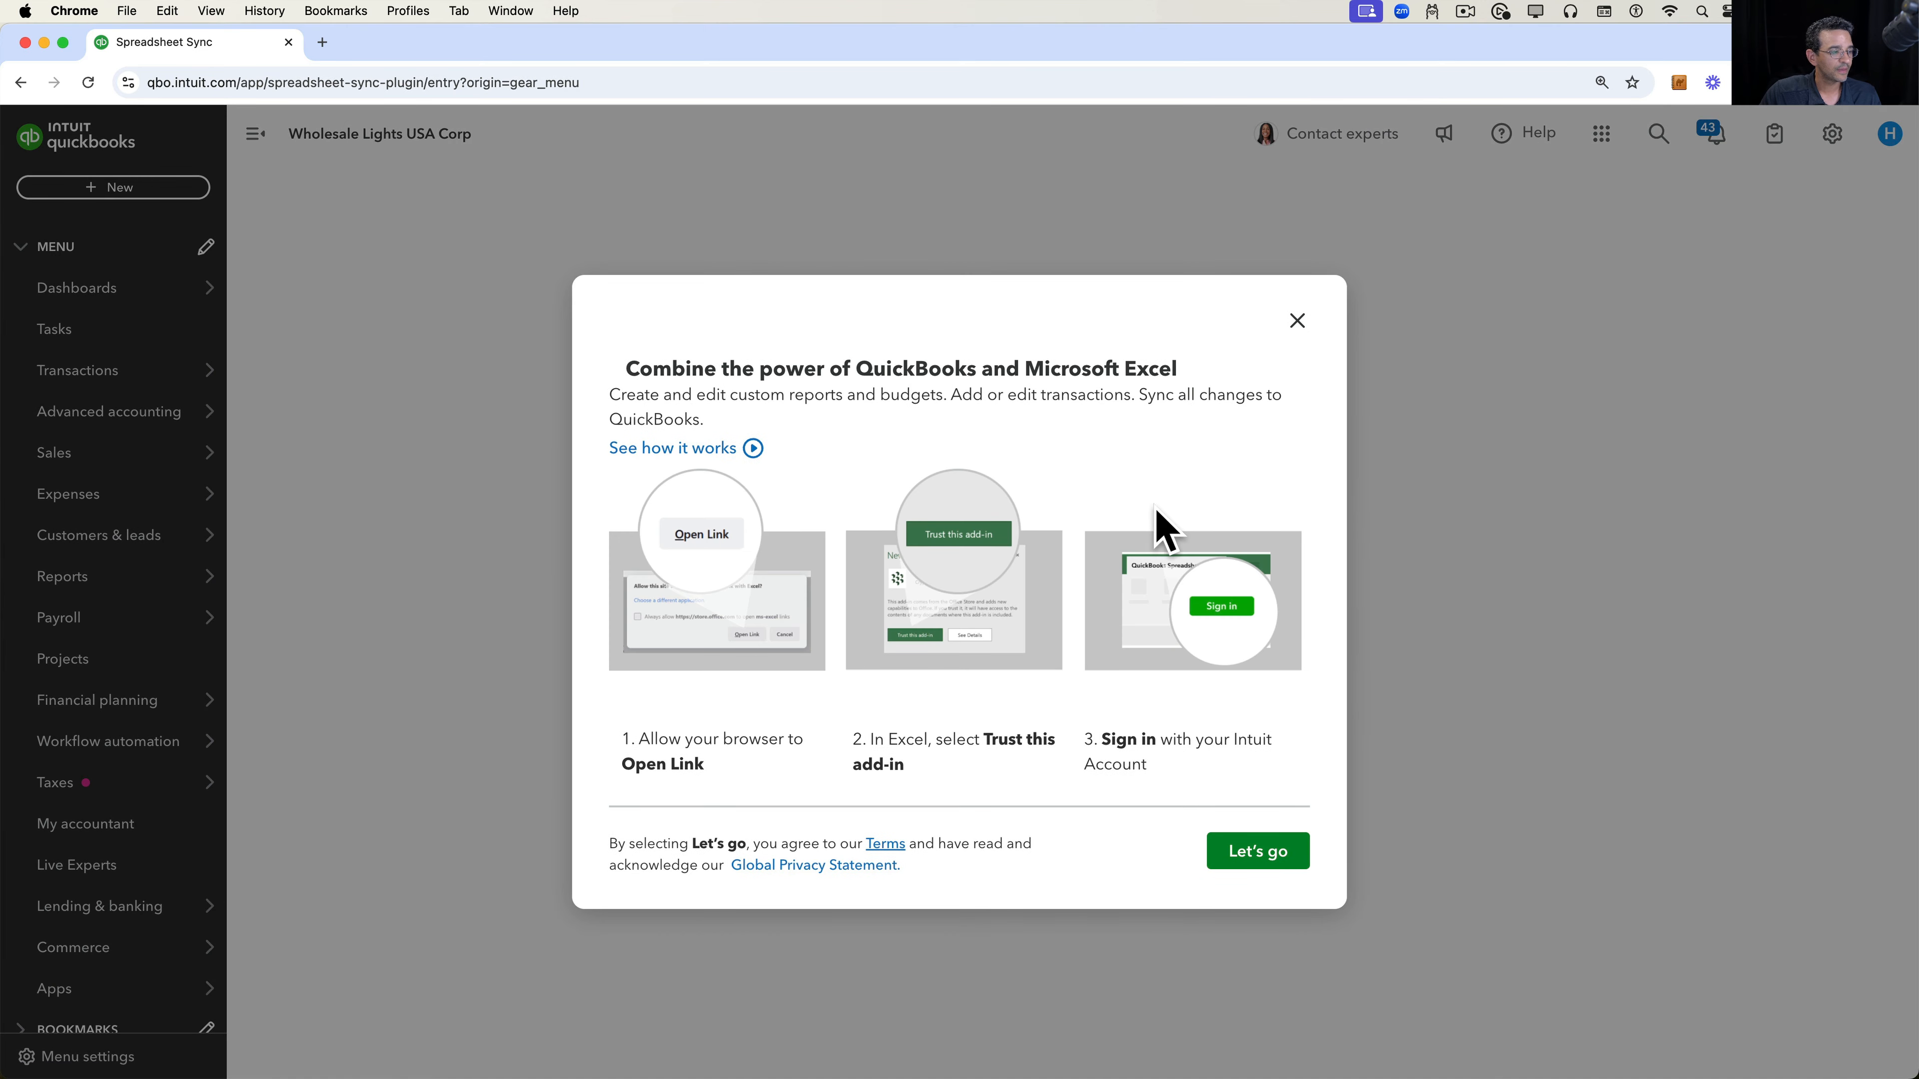
pyautogui.click(1258, 845)
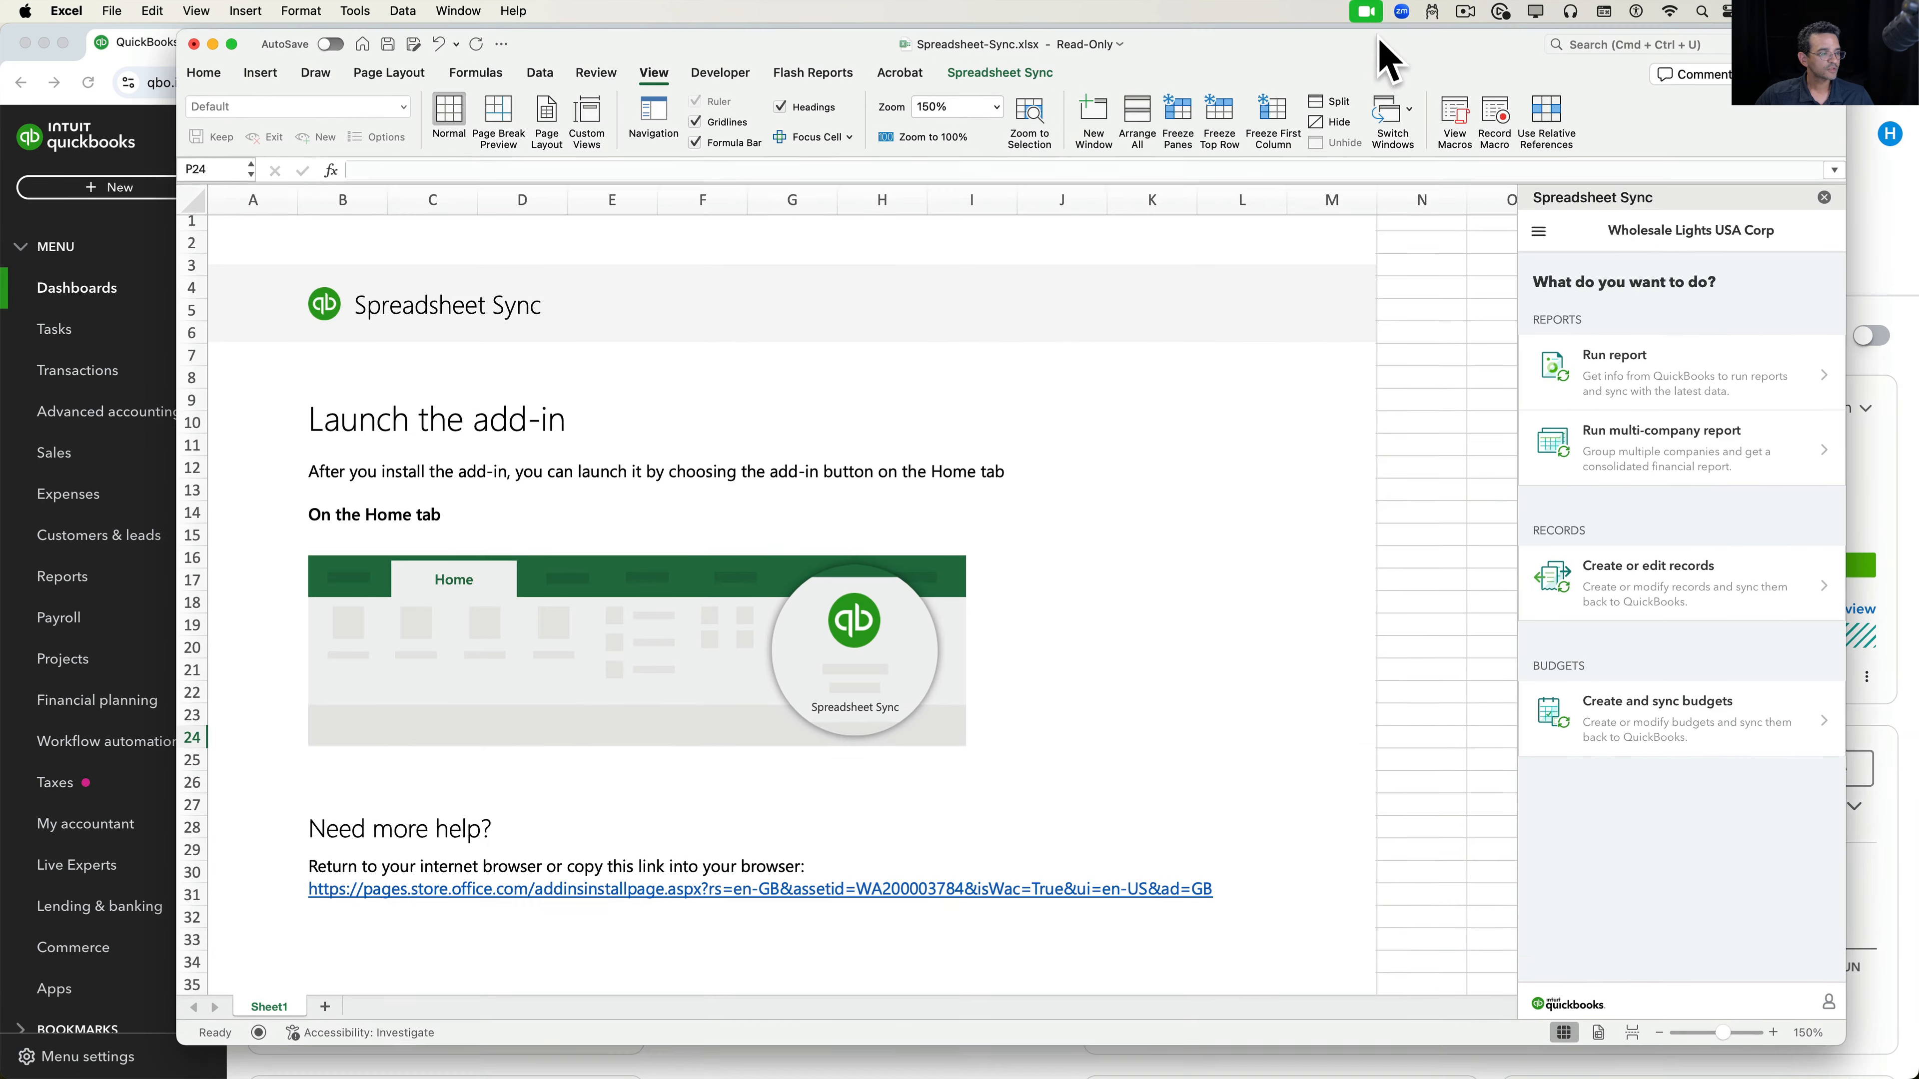
# - Get a Time Activities record template for Wholesale Lights USA Corp for adding new records to QuickBooks
pyautogui.moveTo(1379, 38)
pyautogui.mouseDown()
pyautogui.moveTo(1303, 55)
pyautogui.moveTo(1361, 57)
pyautogui.mouseUp()
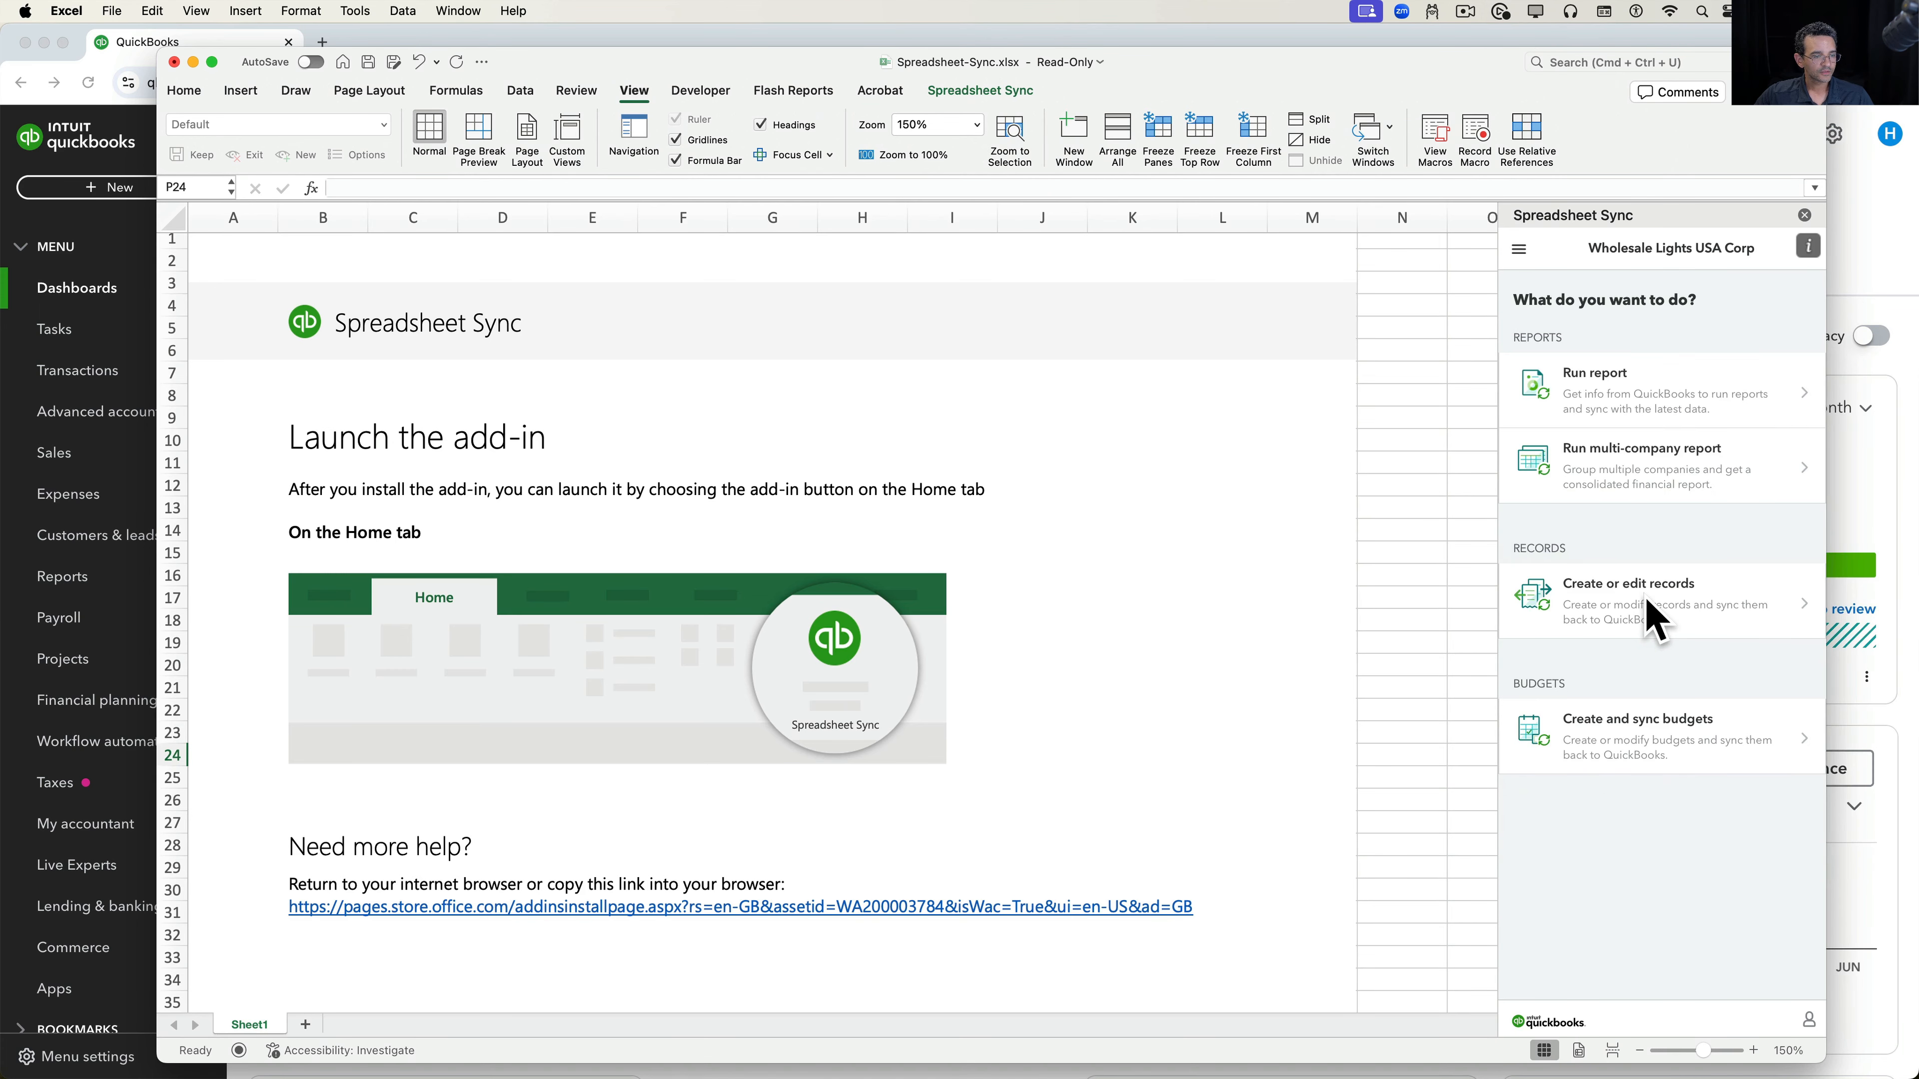
pyautogui.click(1652, 620)
pyautogui.click(1613, 396)
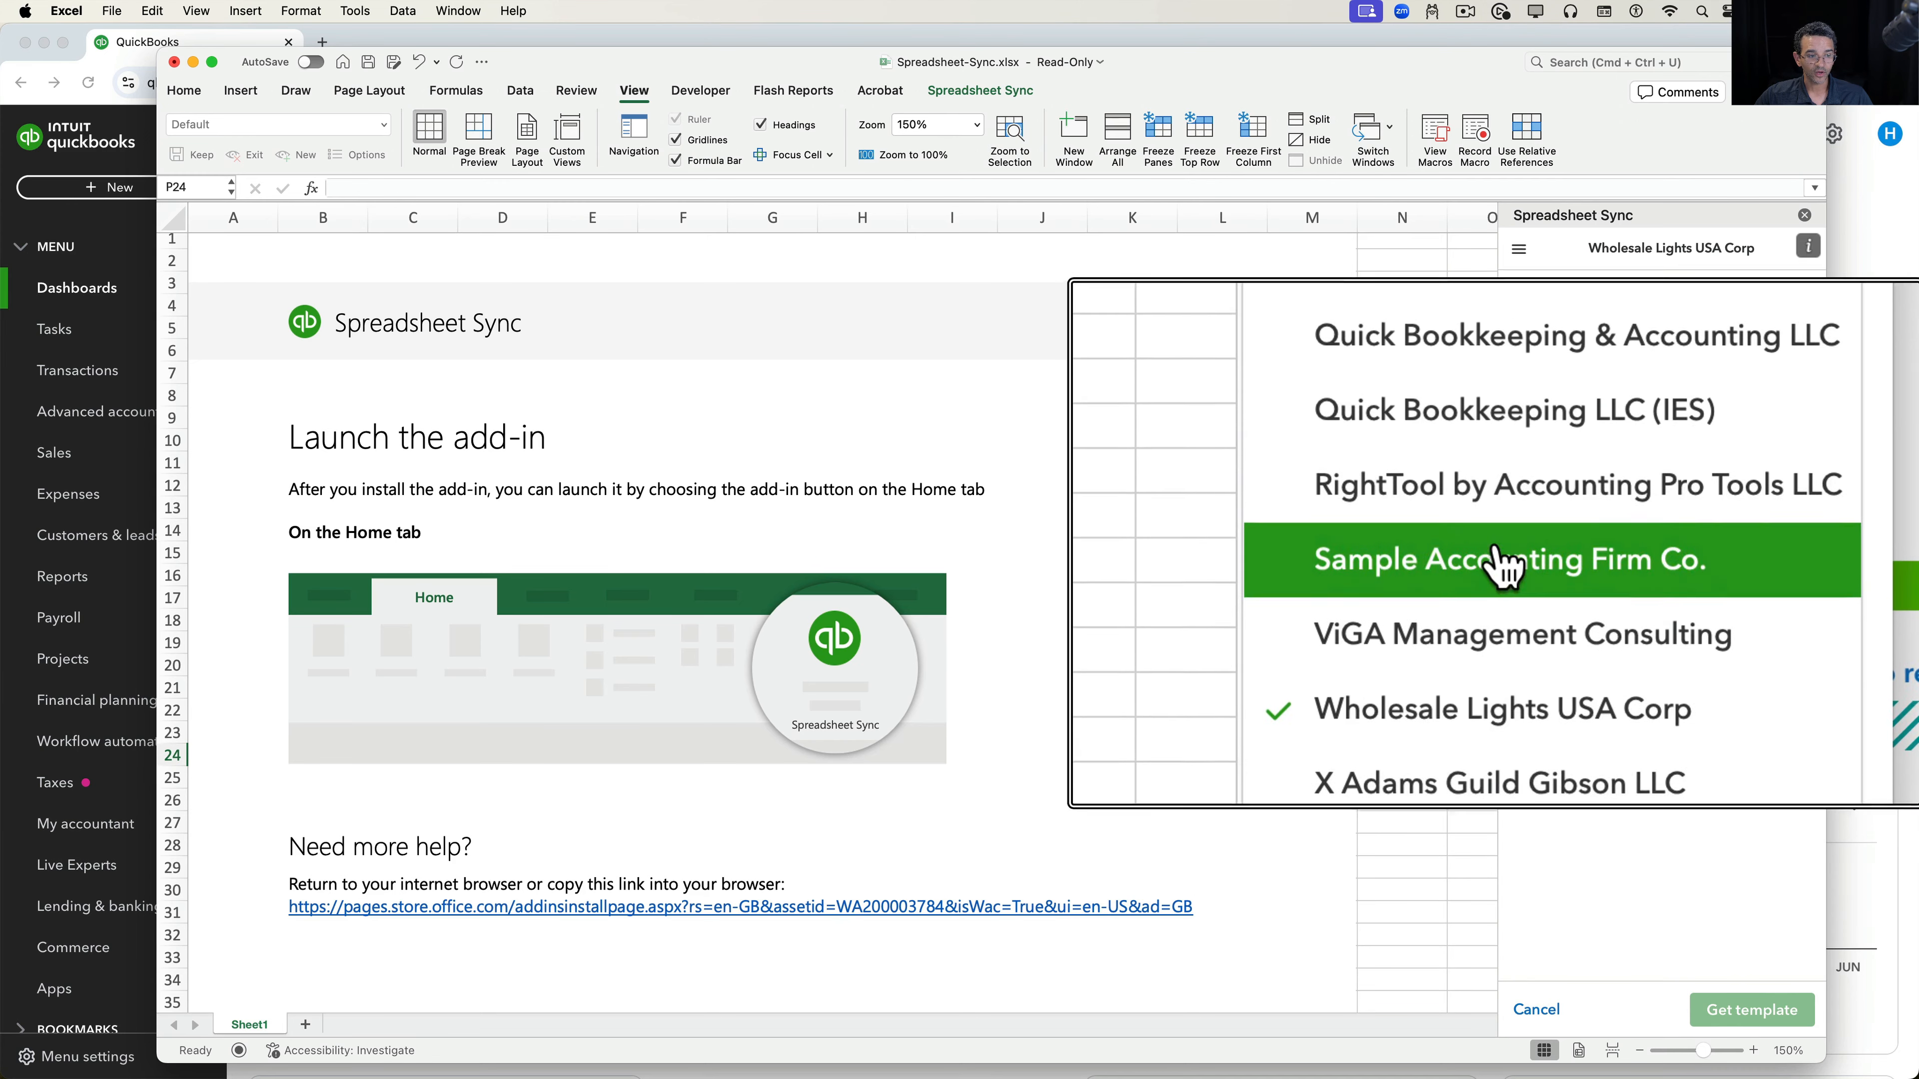
pyautogui.click(1624, 639)
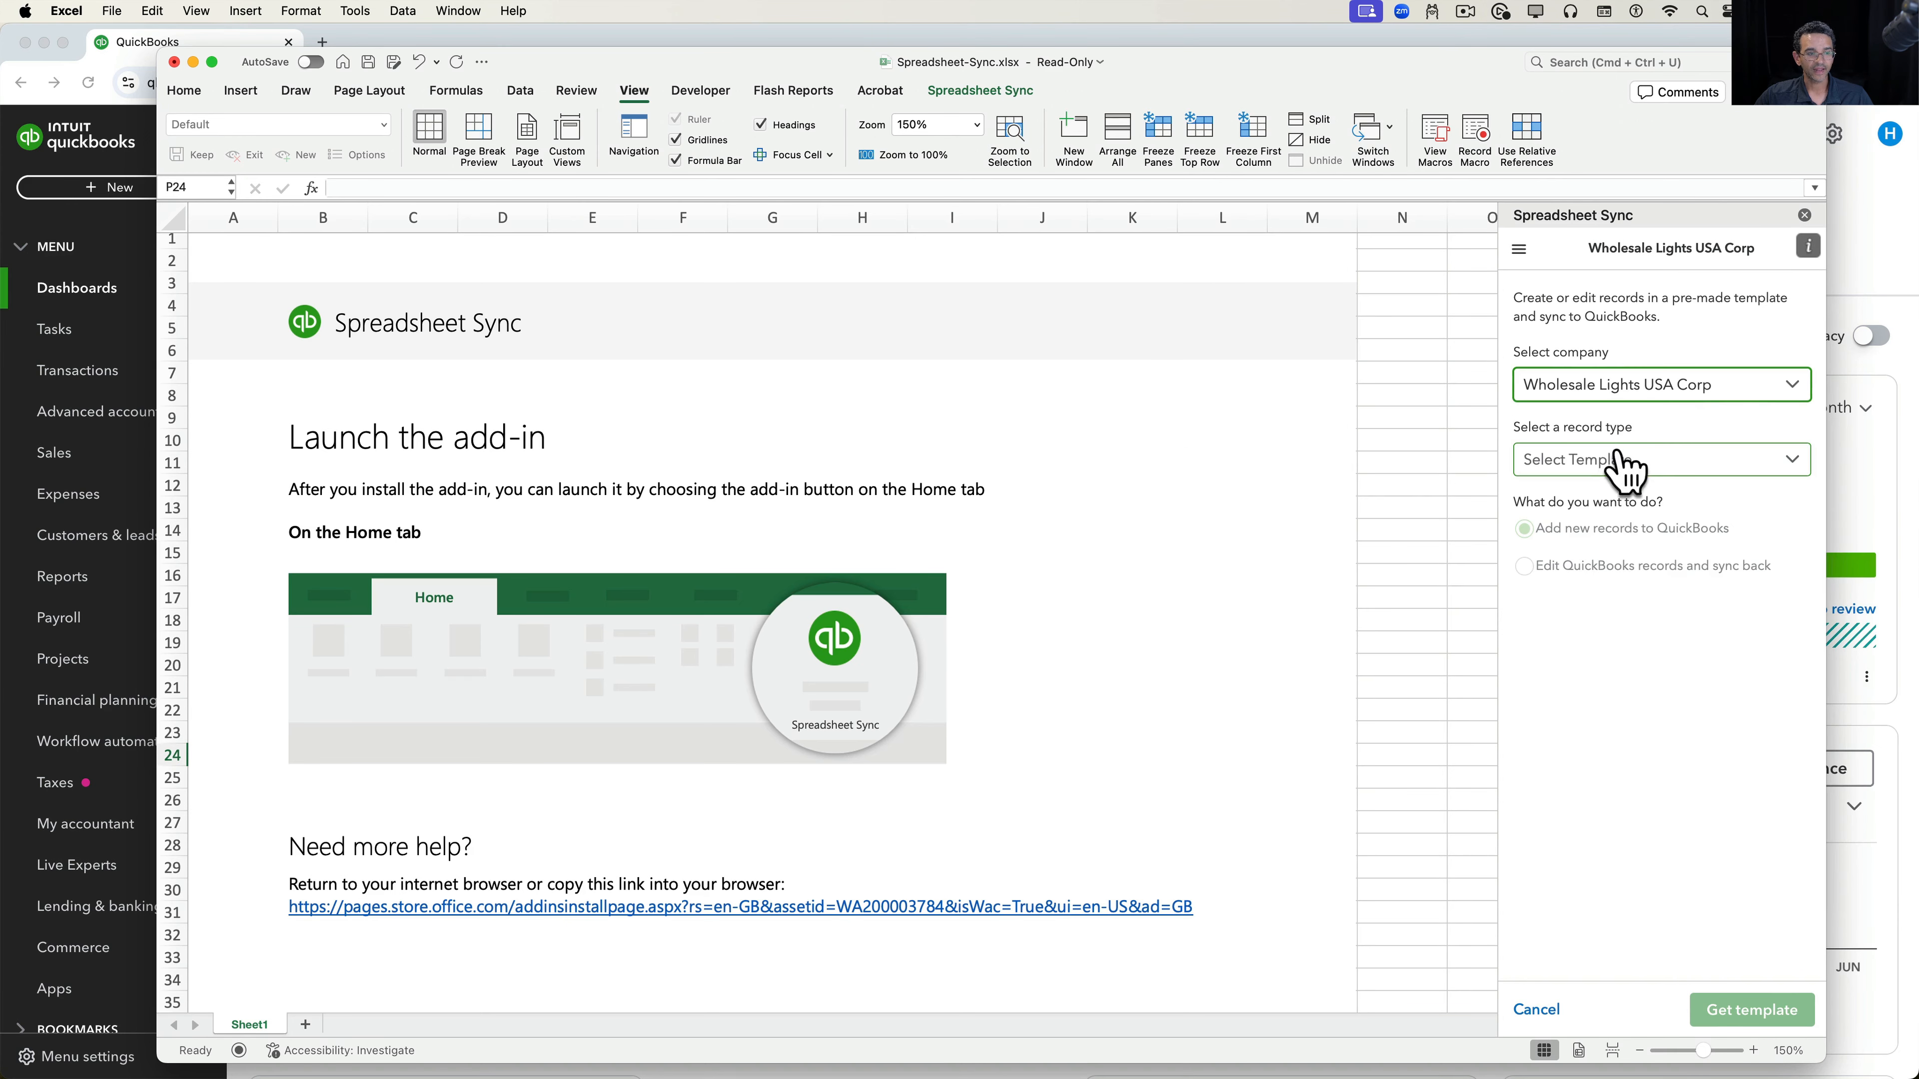
pyautogui.click(1641, 467)
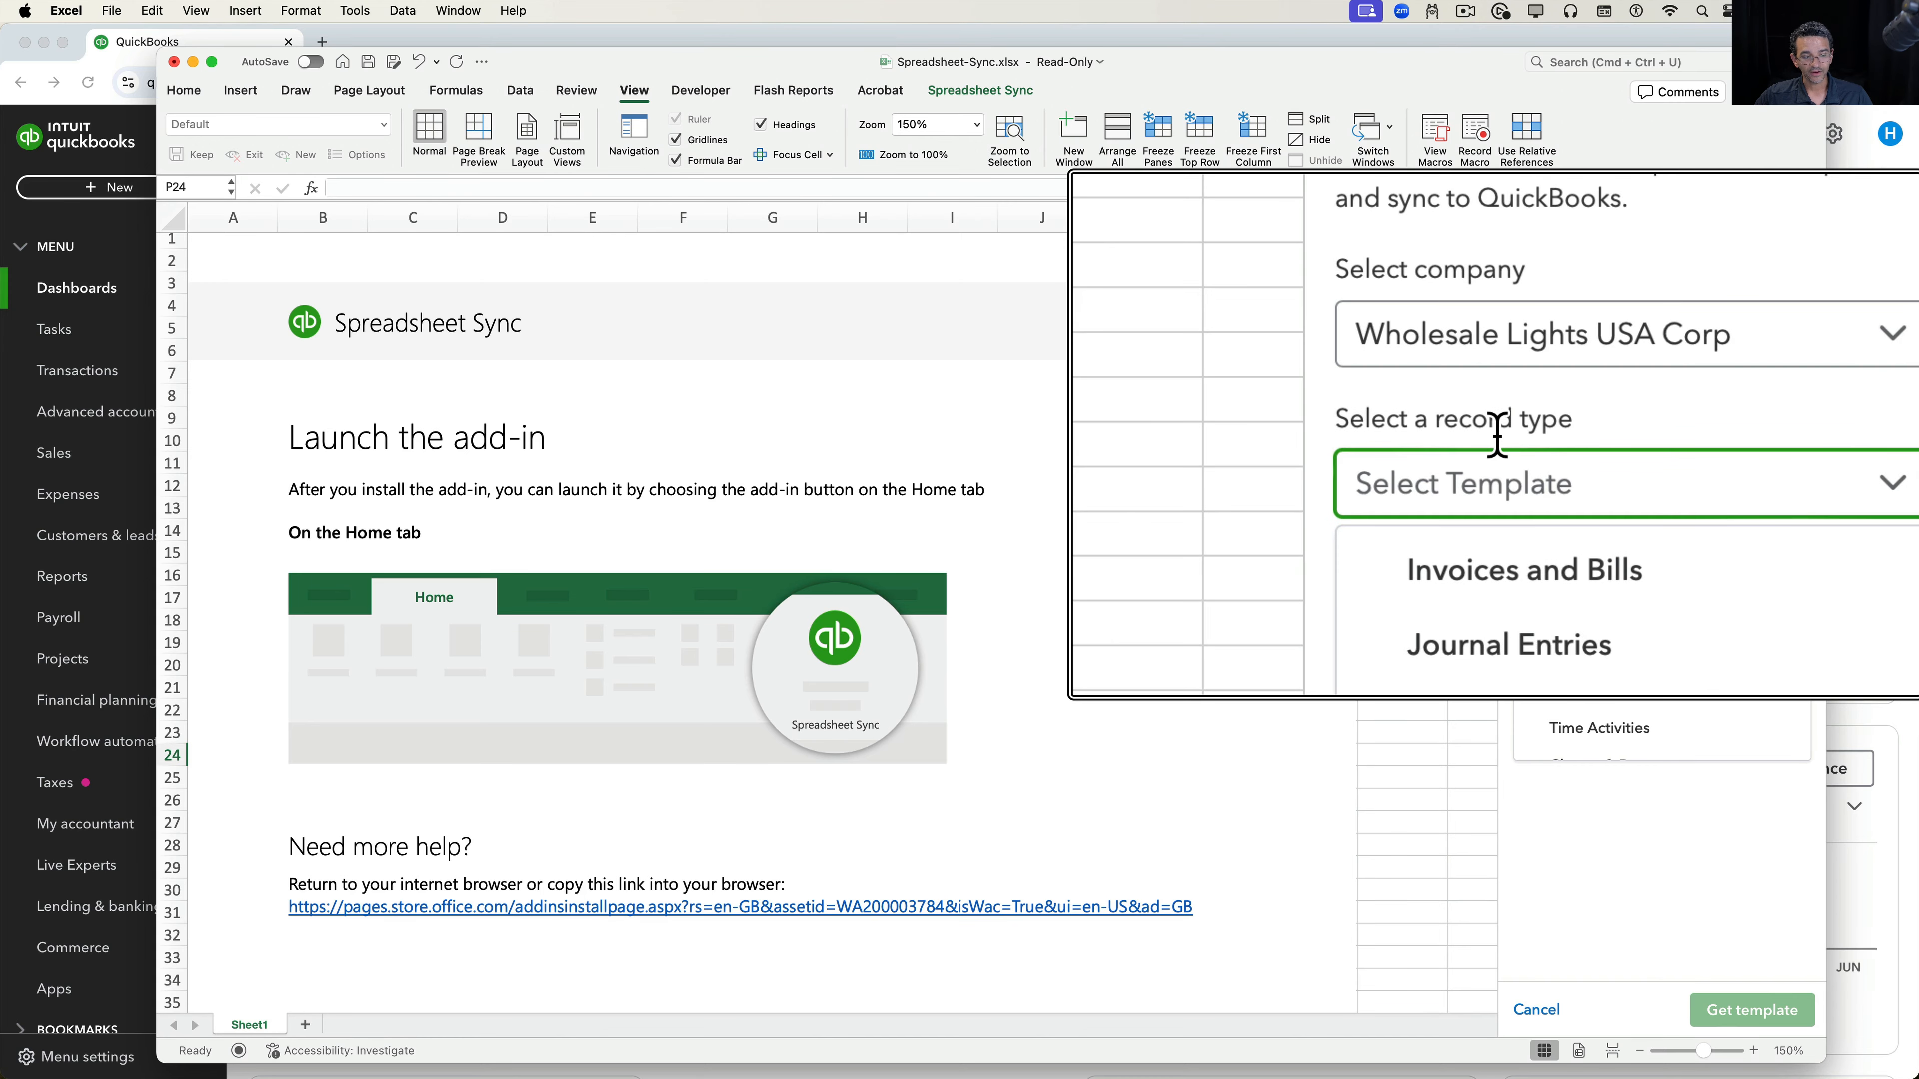
pyautogui.scroll(-3, 1632, 725)
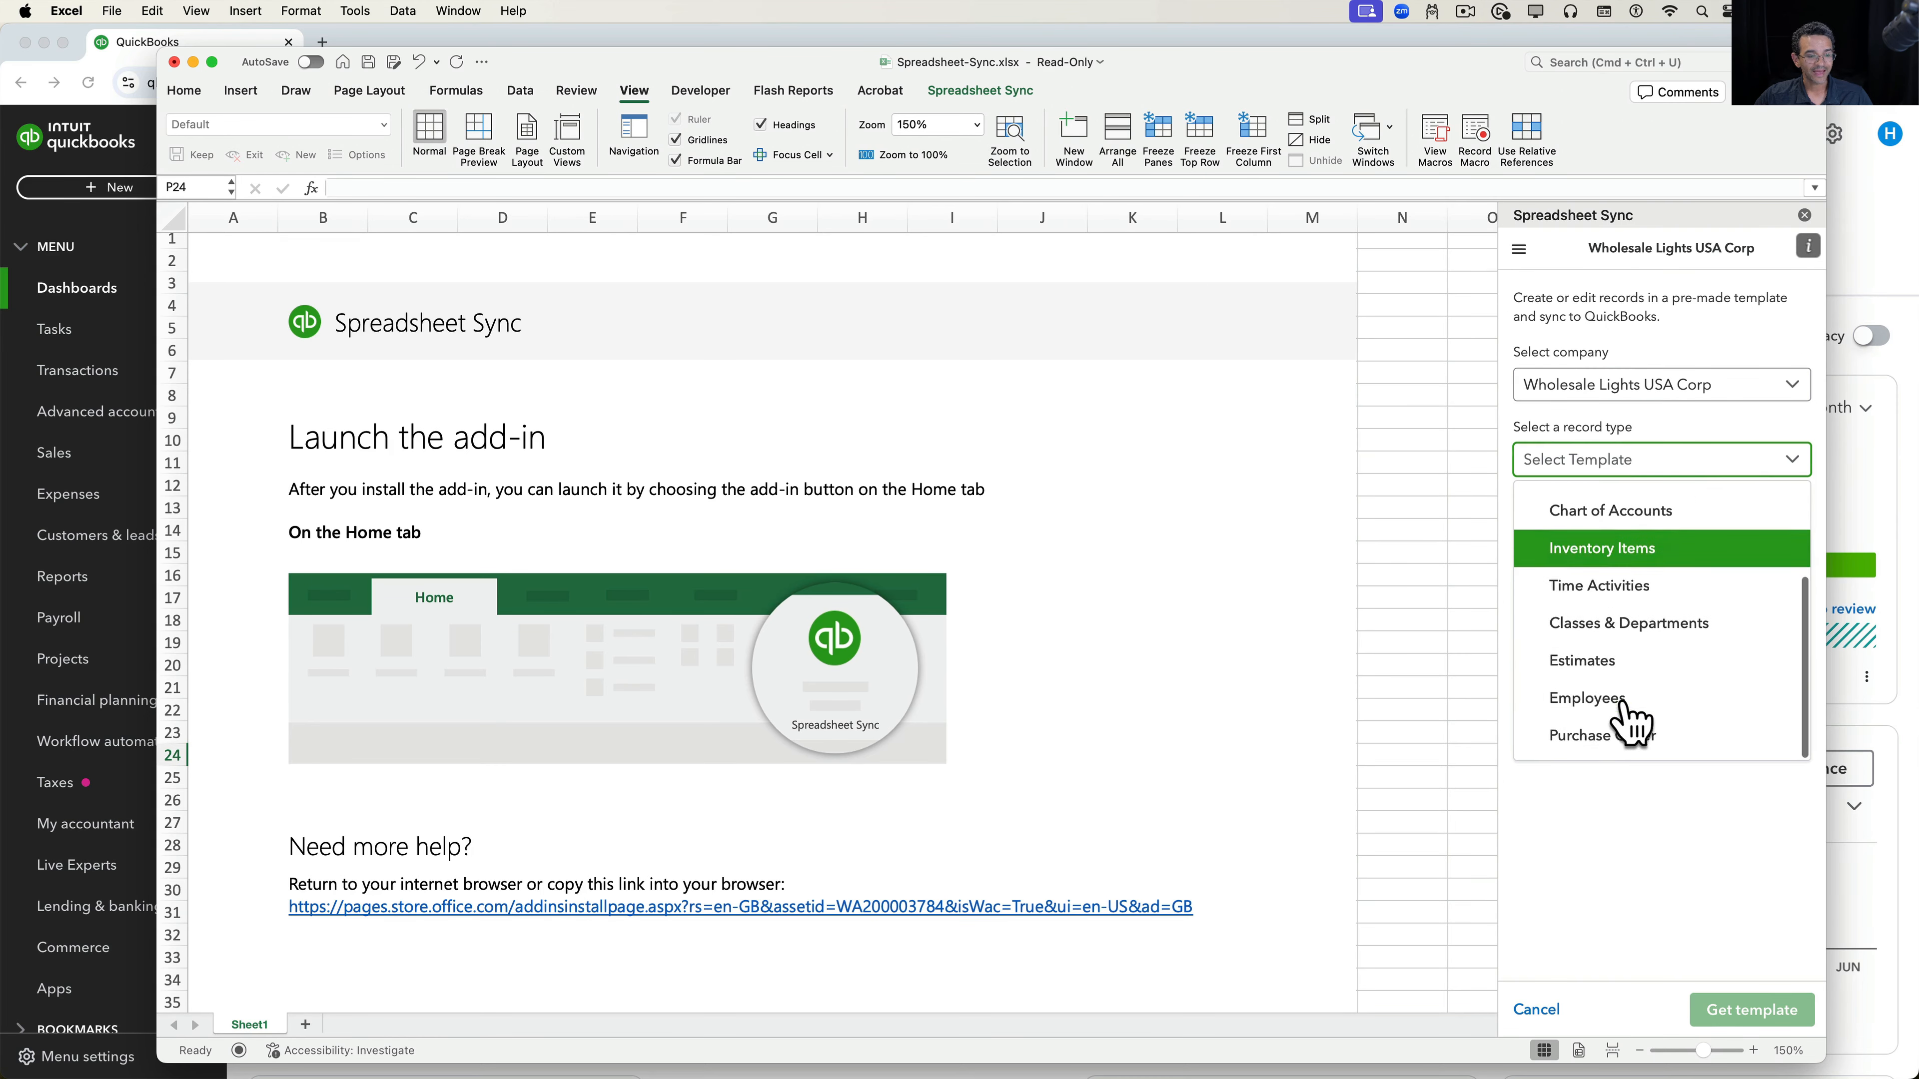
pyautogui.click(1613, 586)
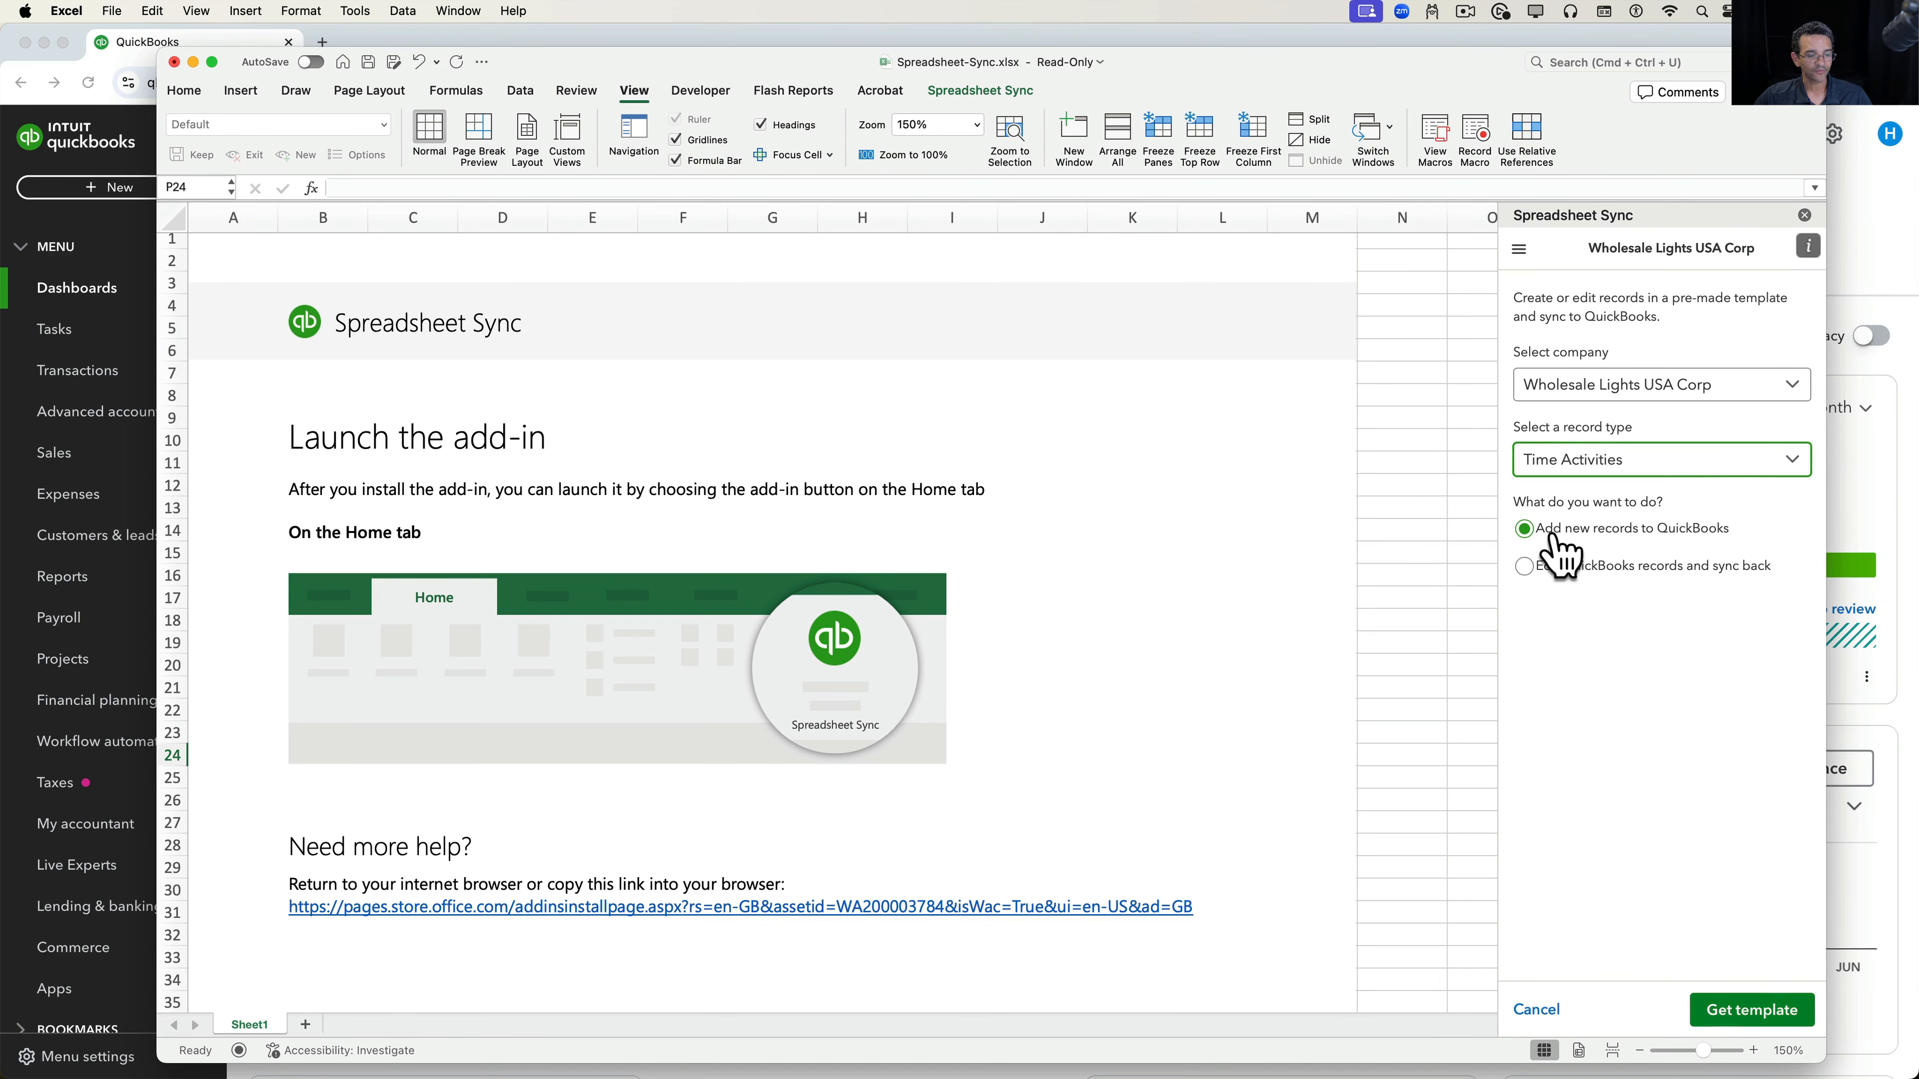
pyautogui.click(1763, 1018)
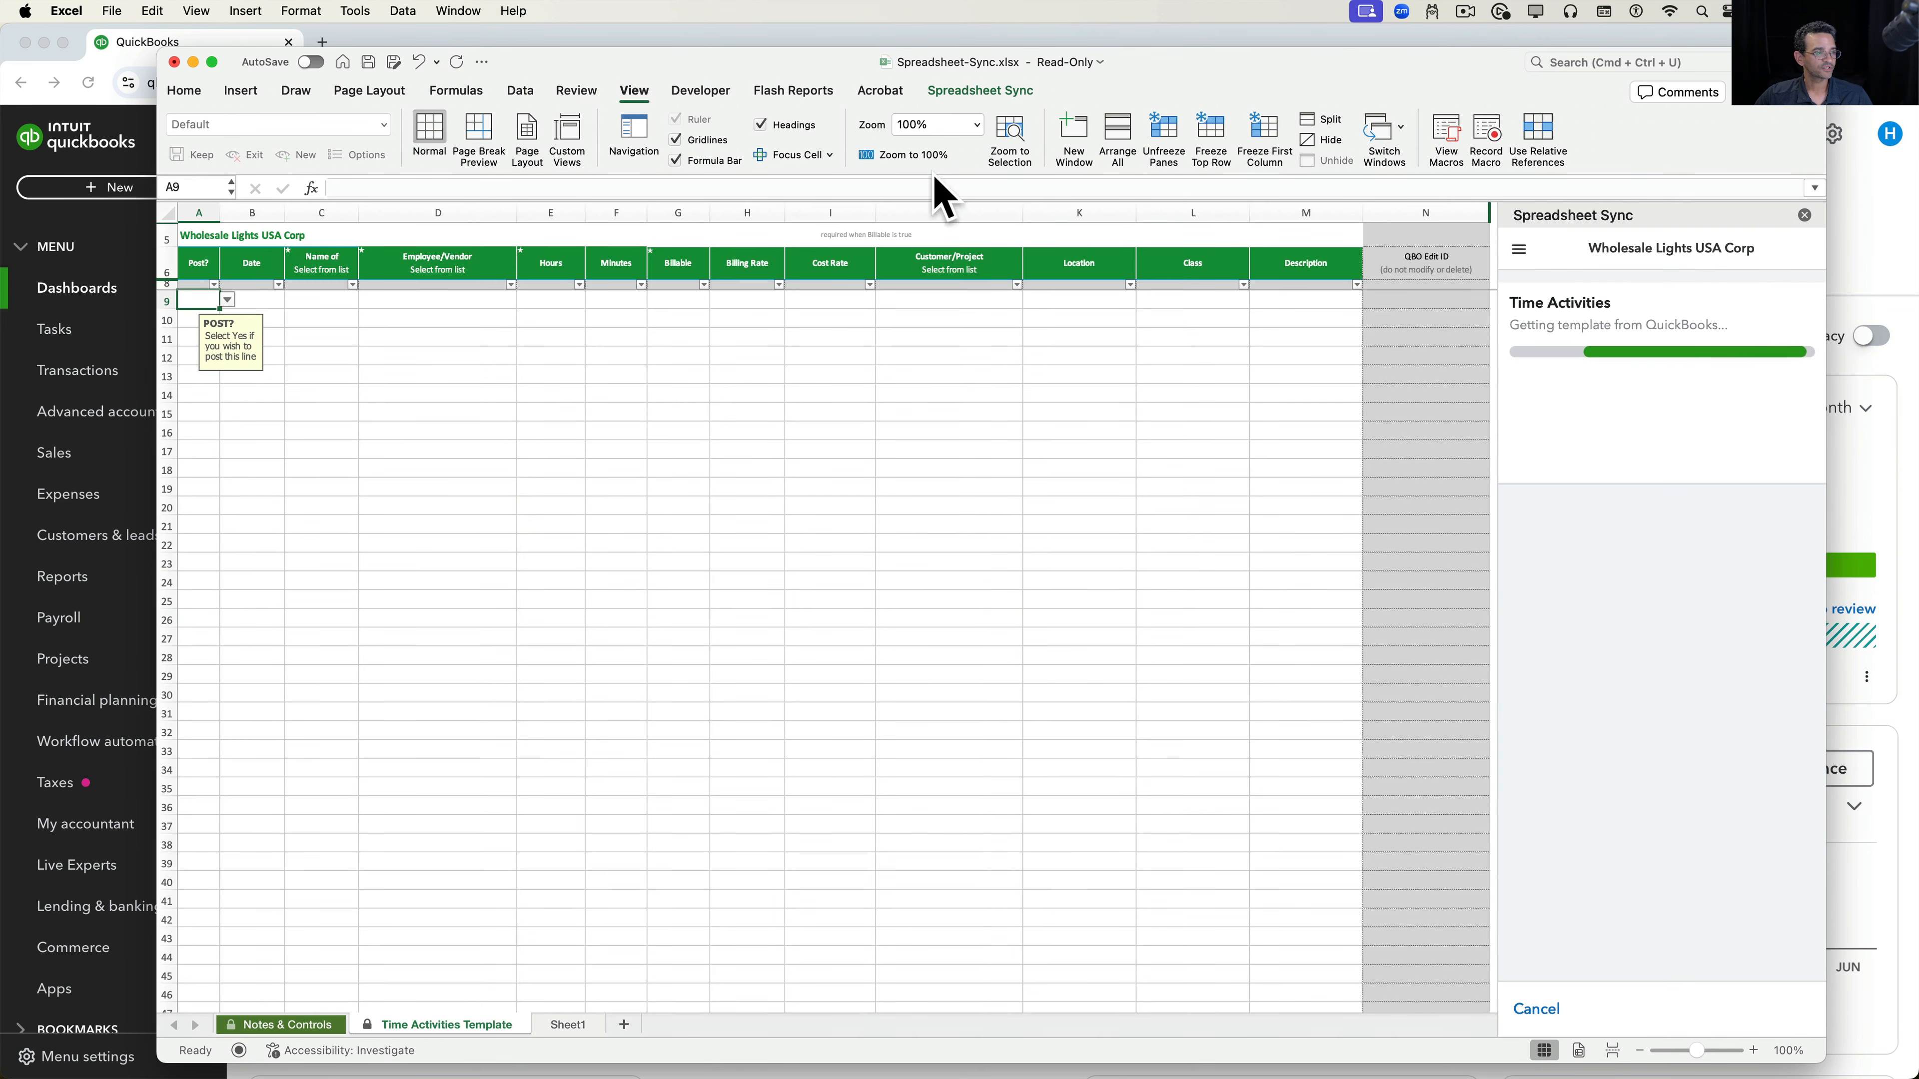
# - Enlarge the Time Activities template view to 200%
pyautogui.click(977, 125)
pyautogui.click(955, 181)
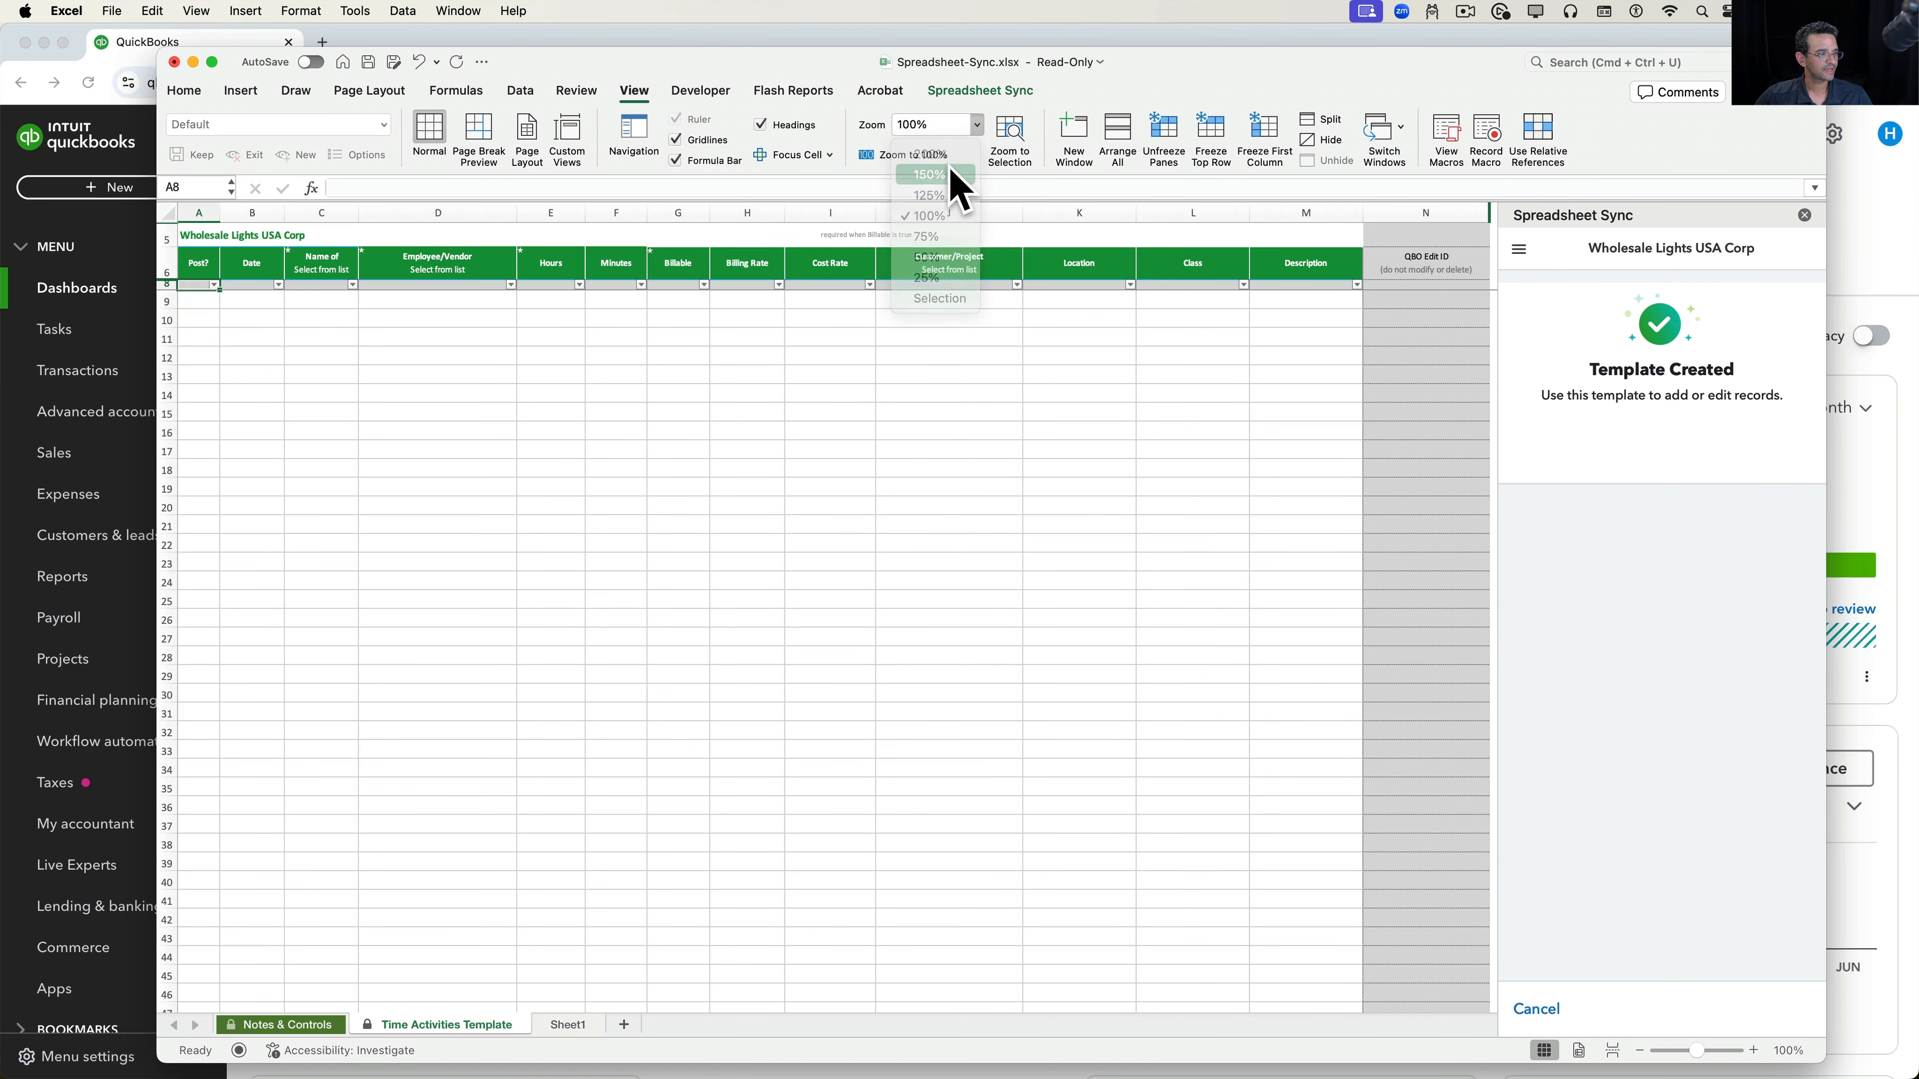
pyautogui.click(978, 125)
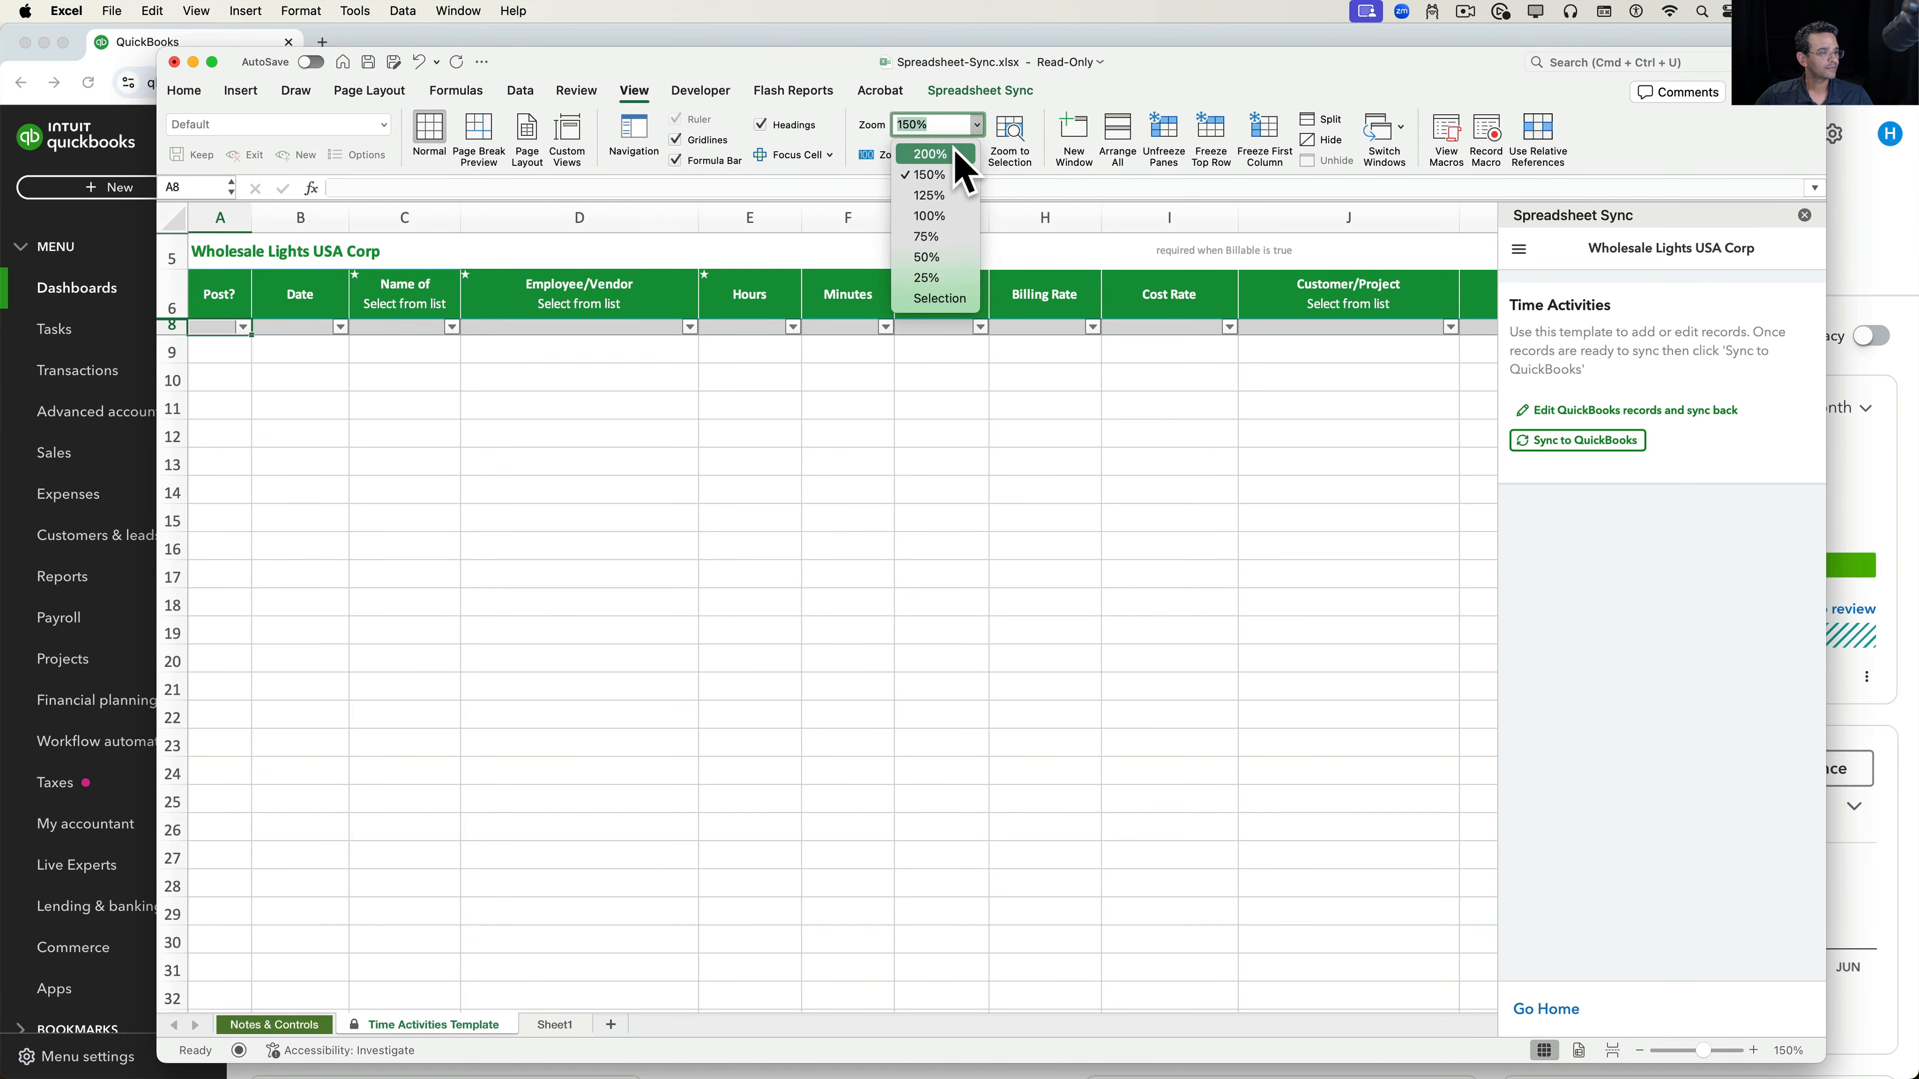
pyautogui.click(953, 153)
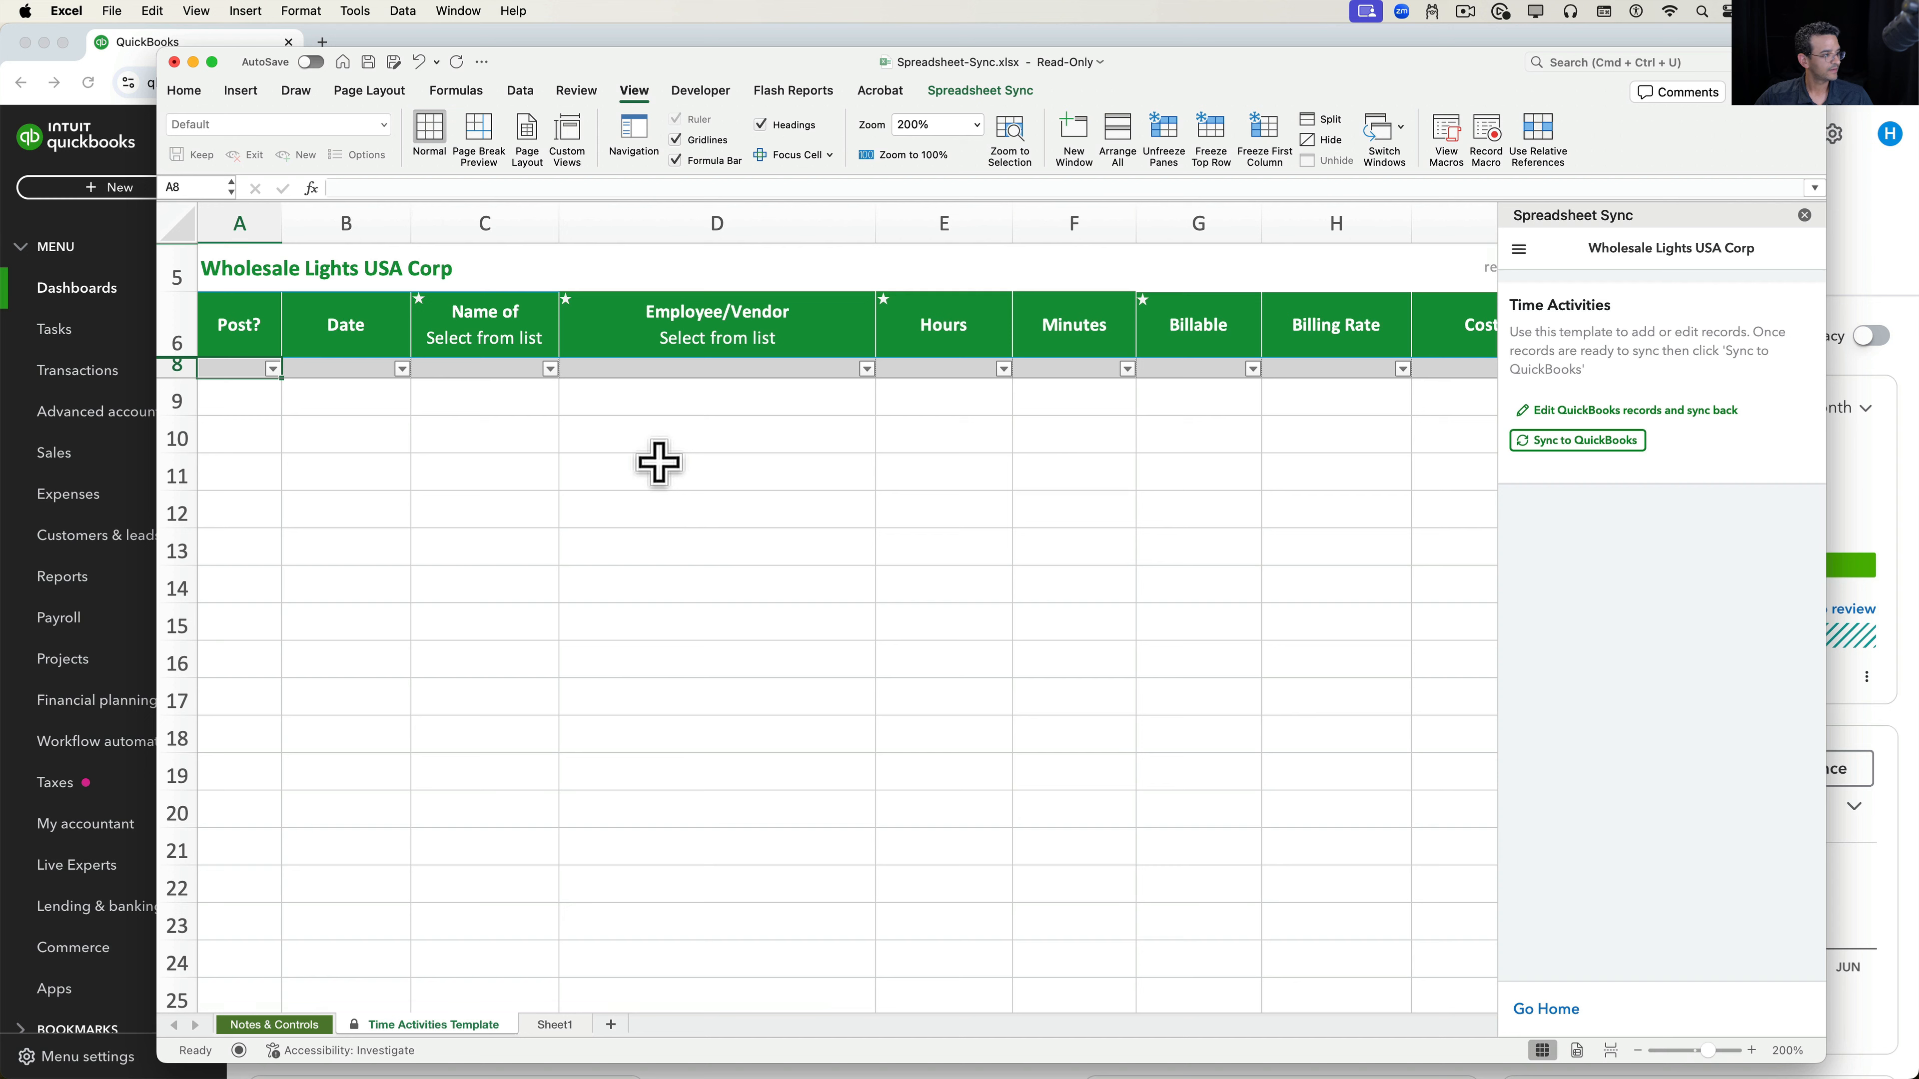
# - Examine the template's Post?, Date and Name of columns
pyautogui.click(239, 223)
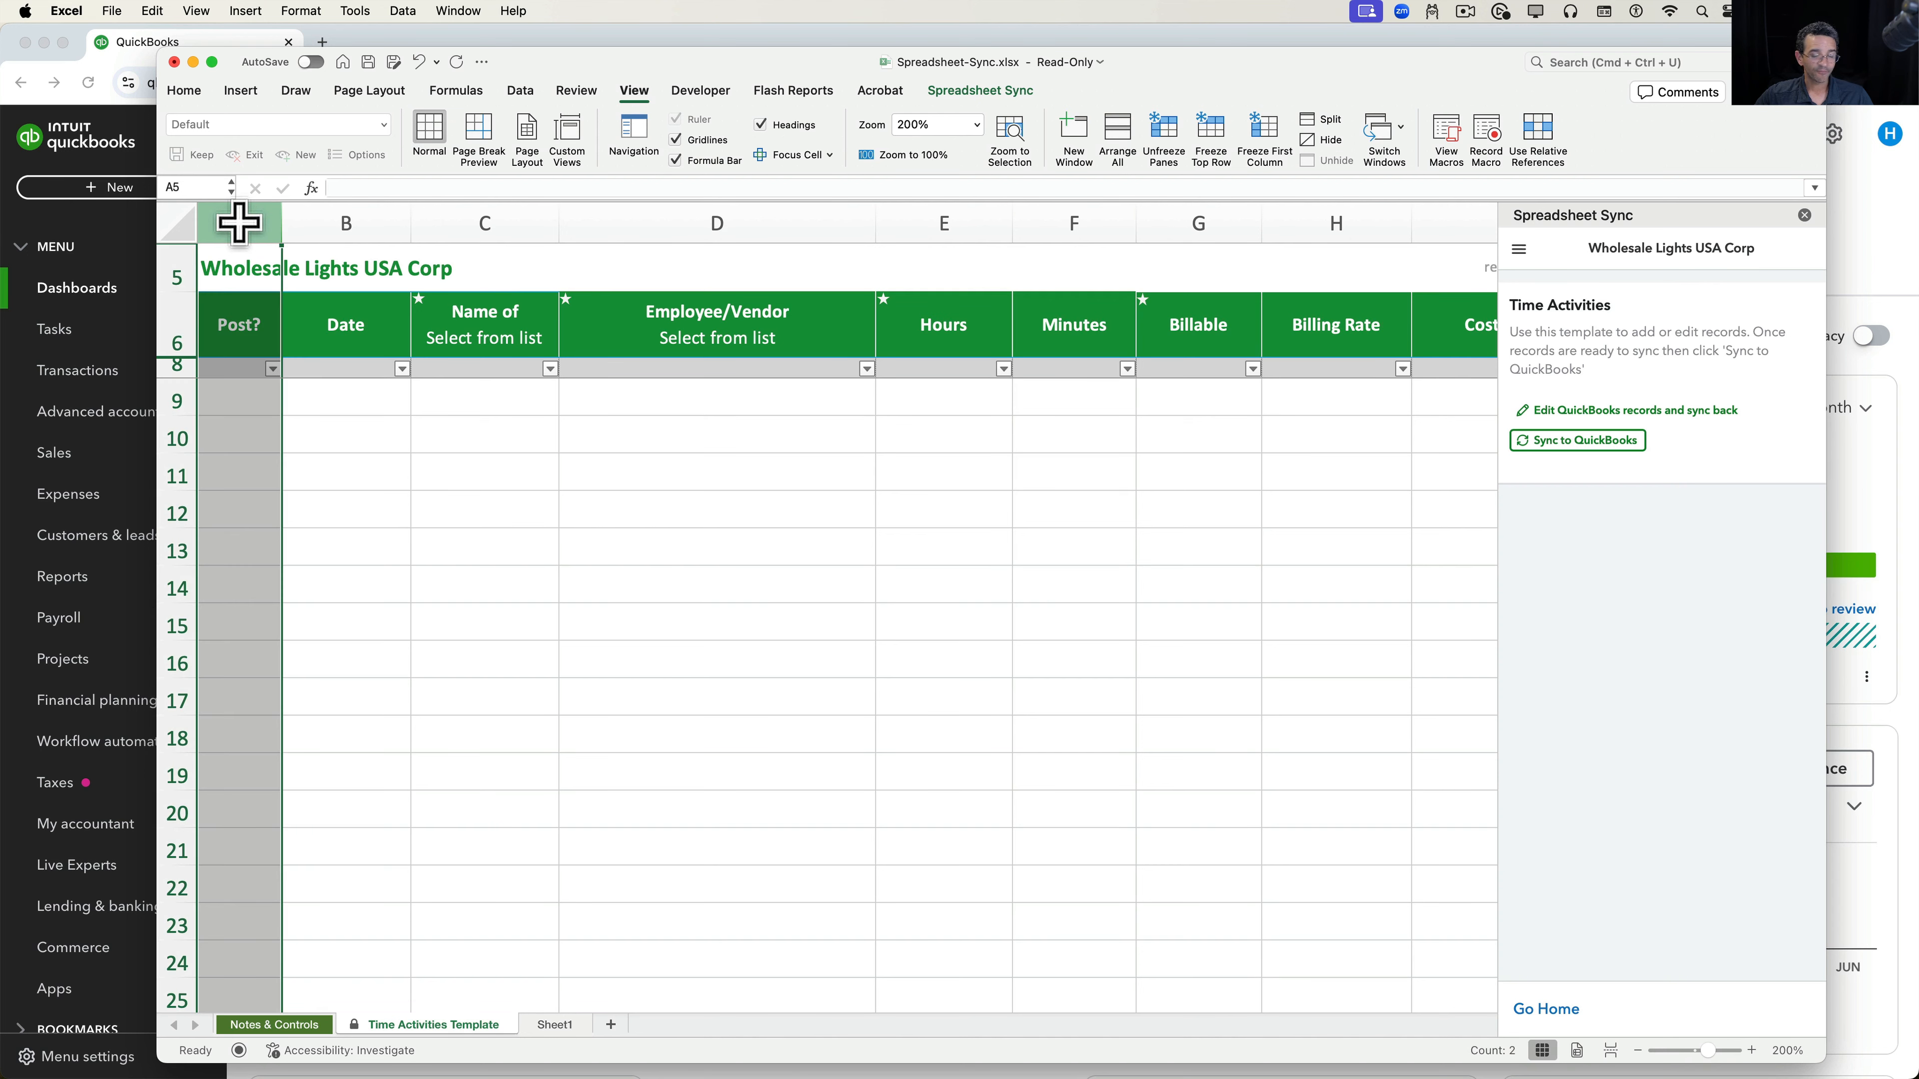
pyautogui.click(321, 219)
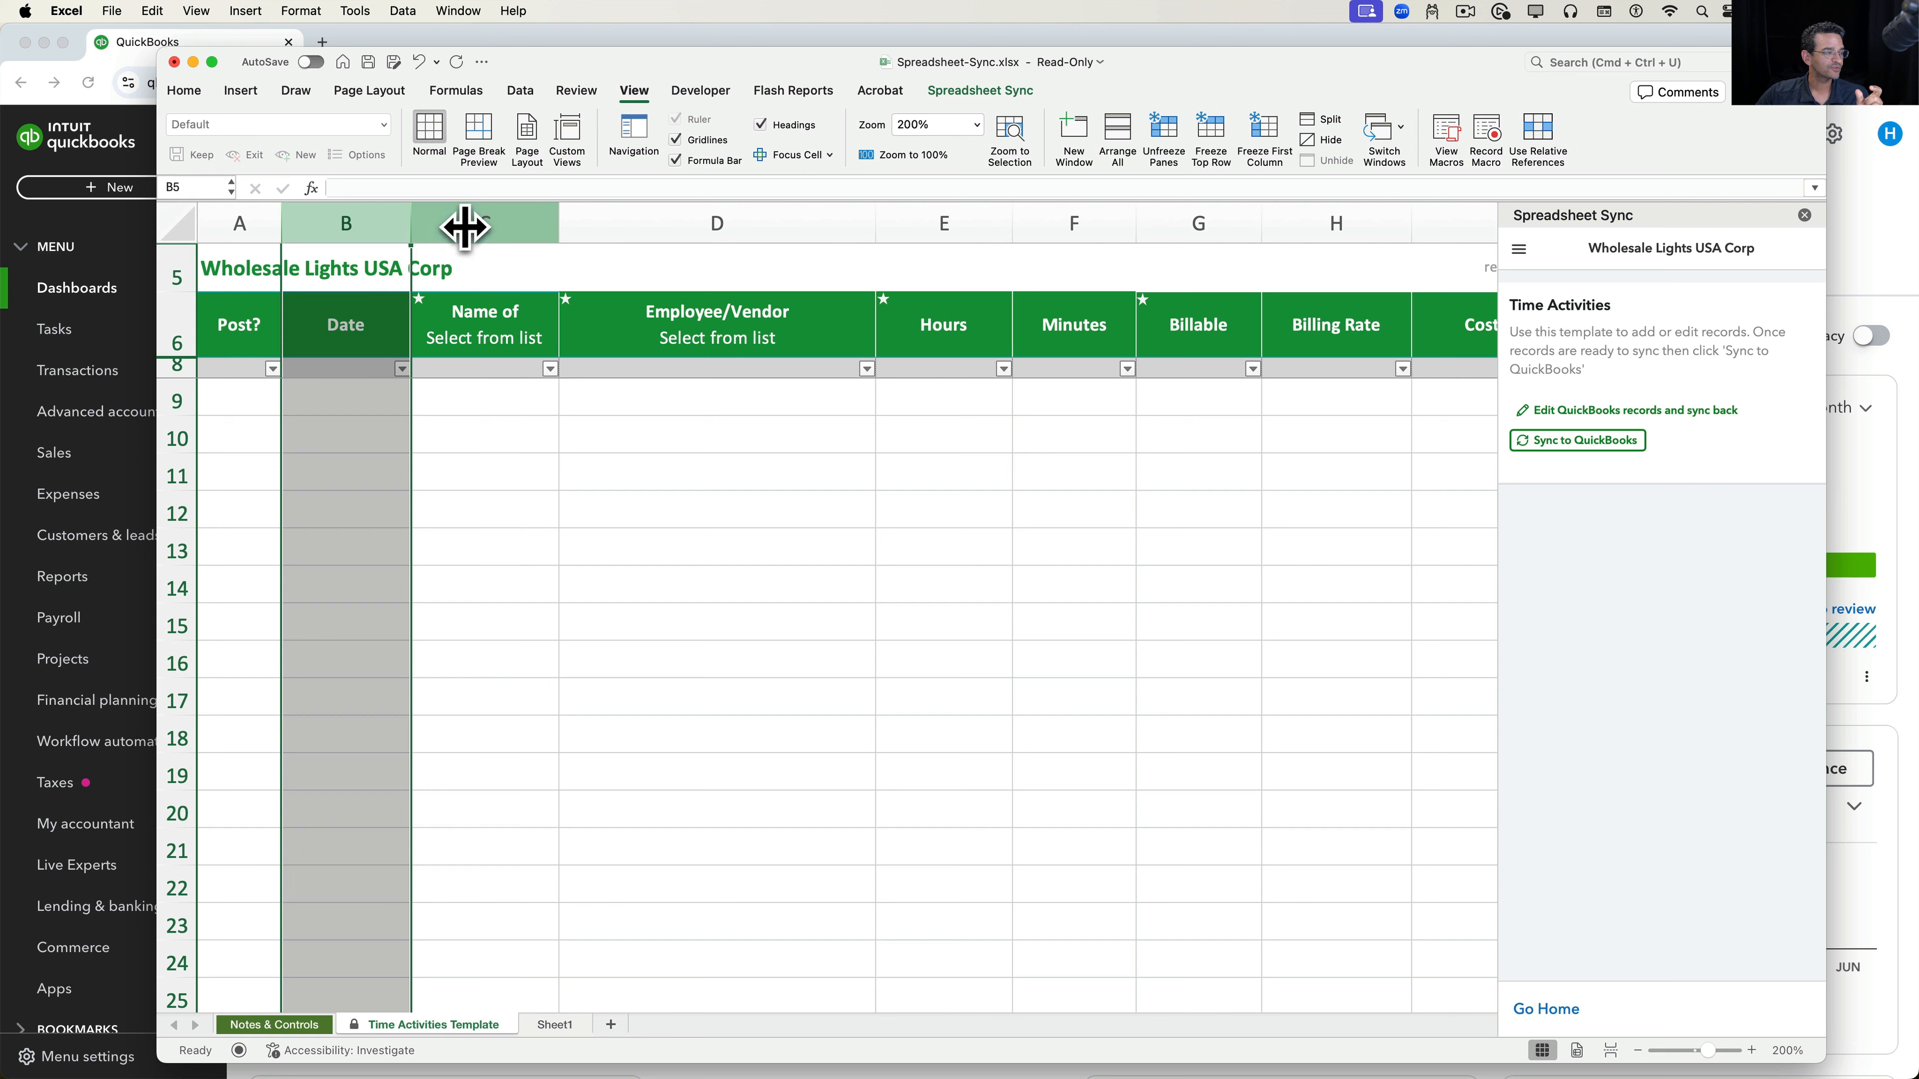
pyautogui.click(464, 224)
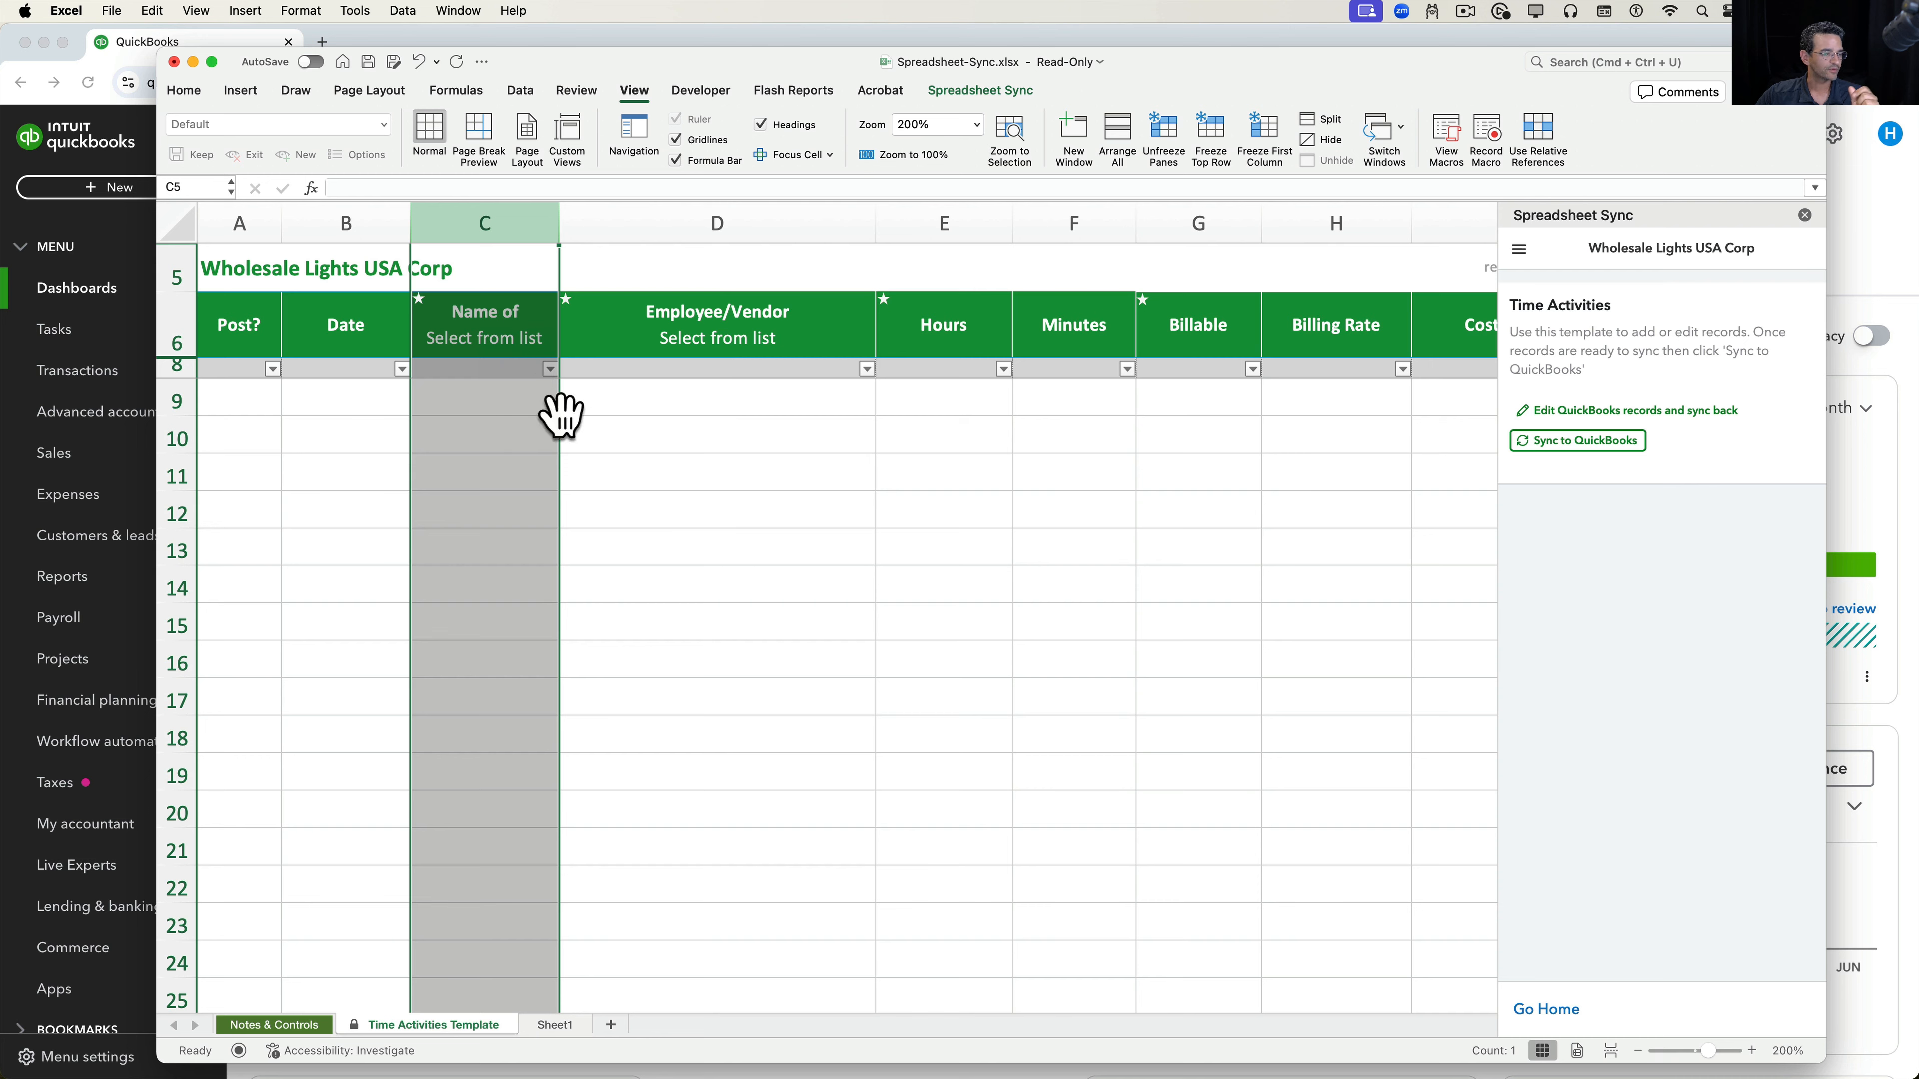
# - Check which choices row 9 offers for Name of and Employee/Vendor, leaving both cells empty
pyautogui.click(732, 393)
pyautogui.click(884, 407)
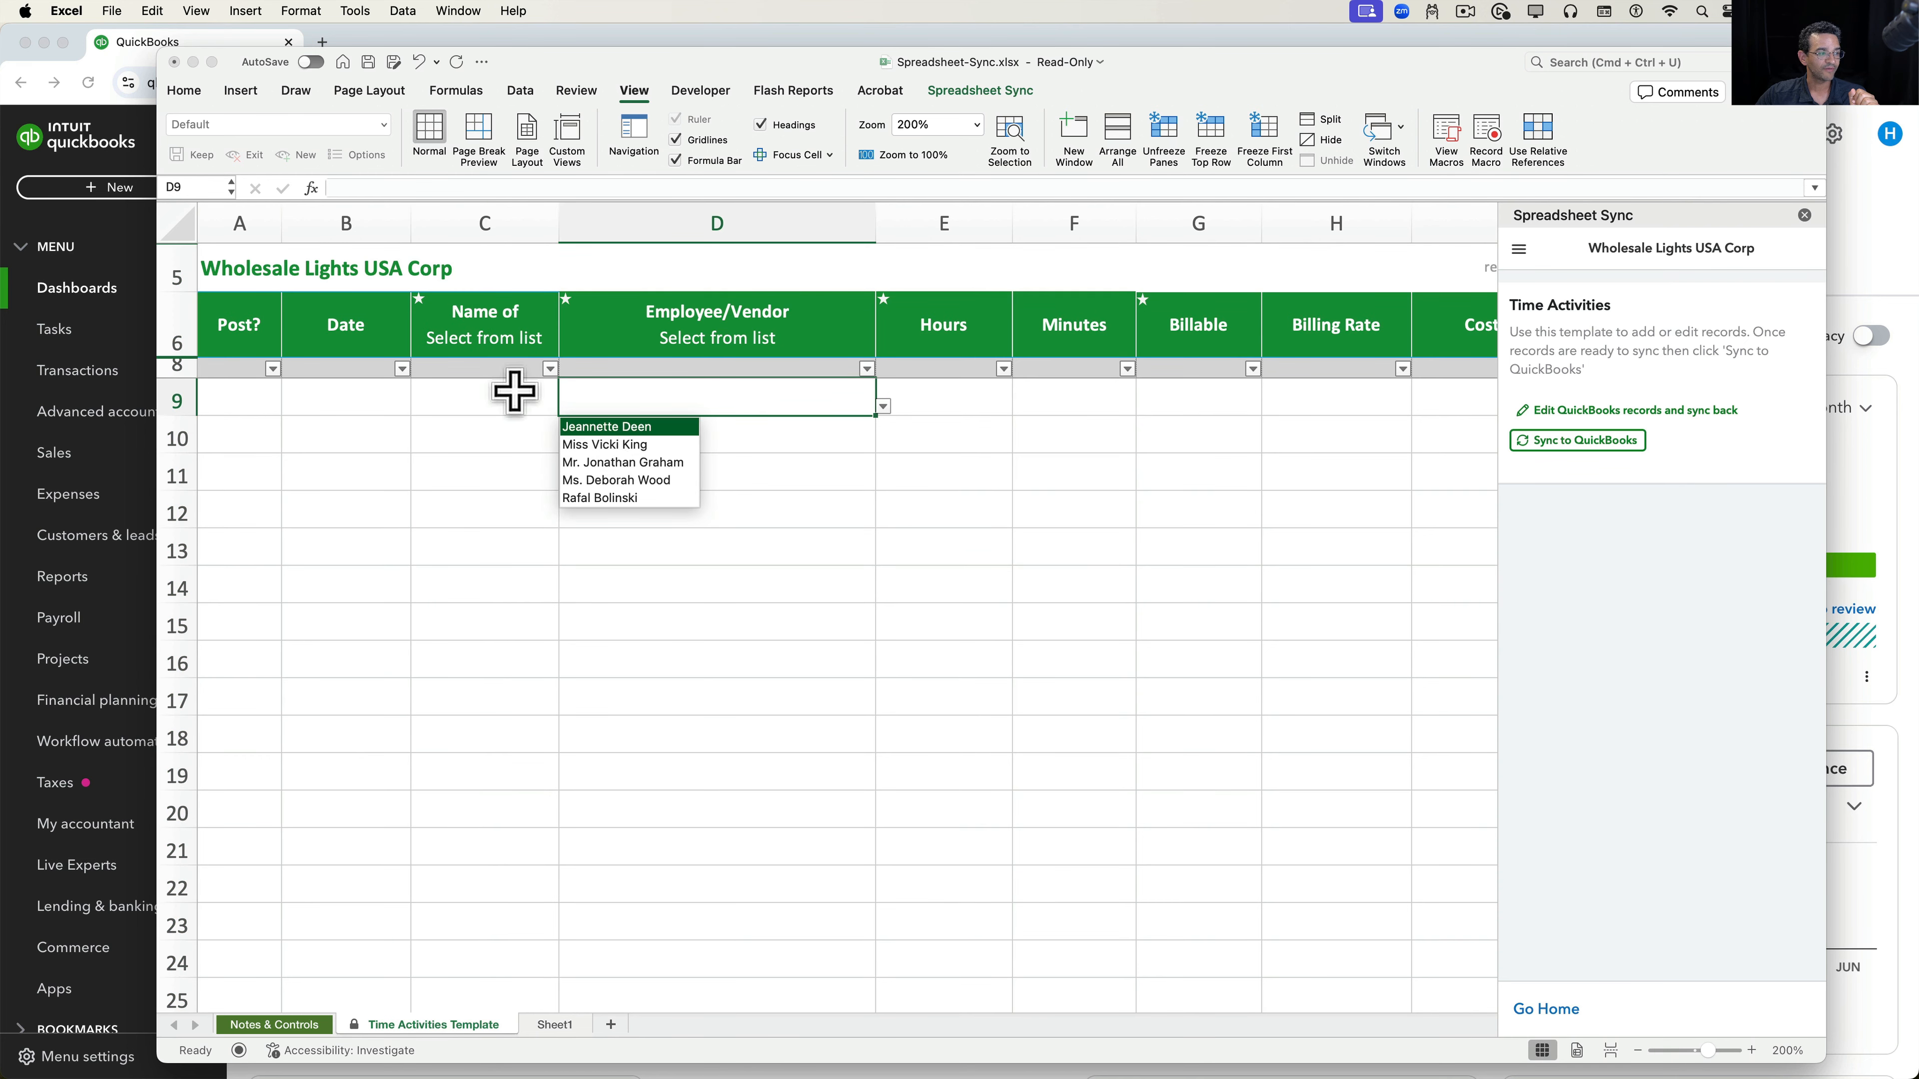
pyautogui.click(551, 398)
pyautogui.click(566, 407)
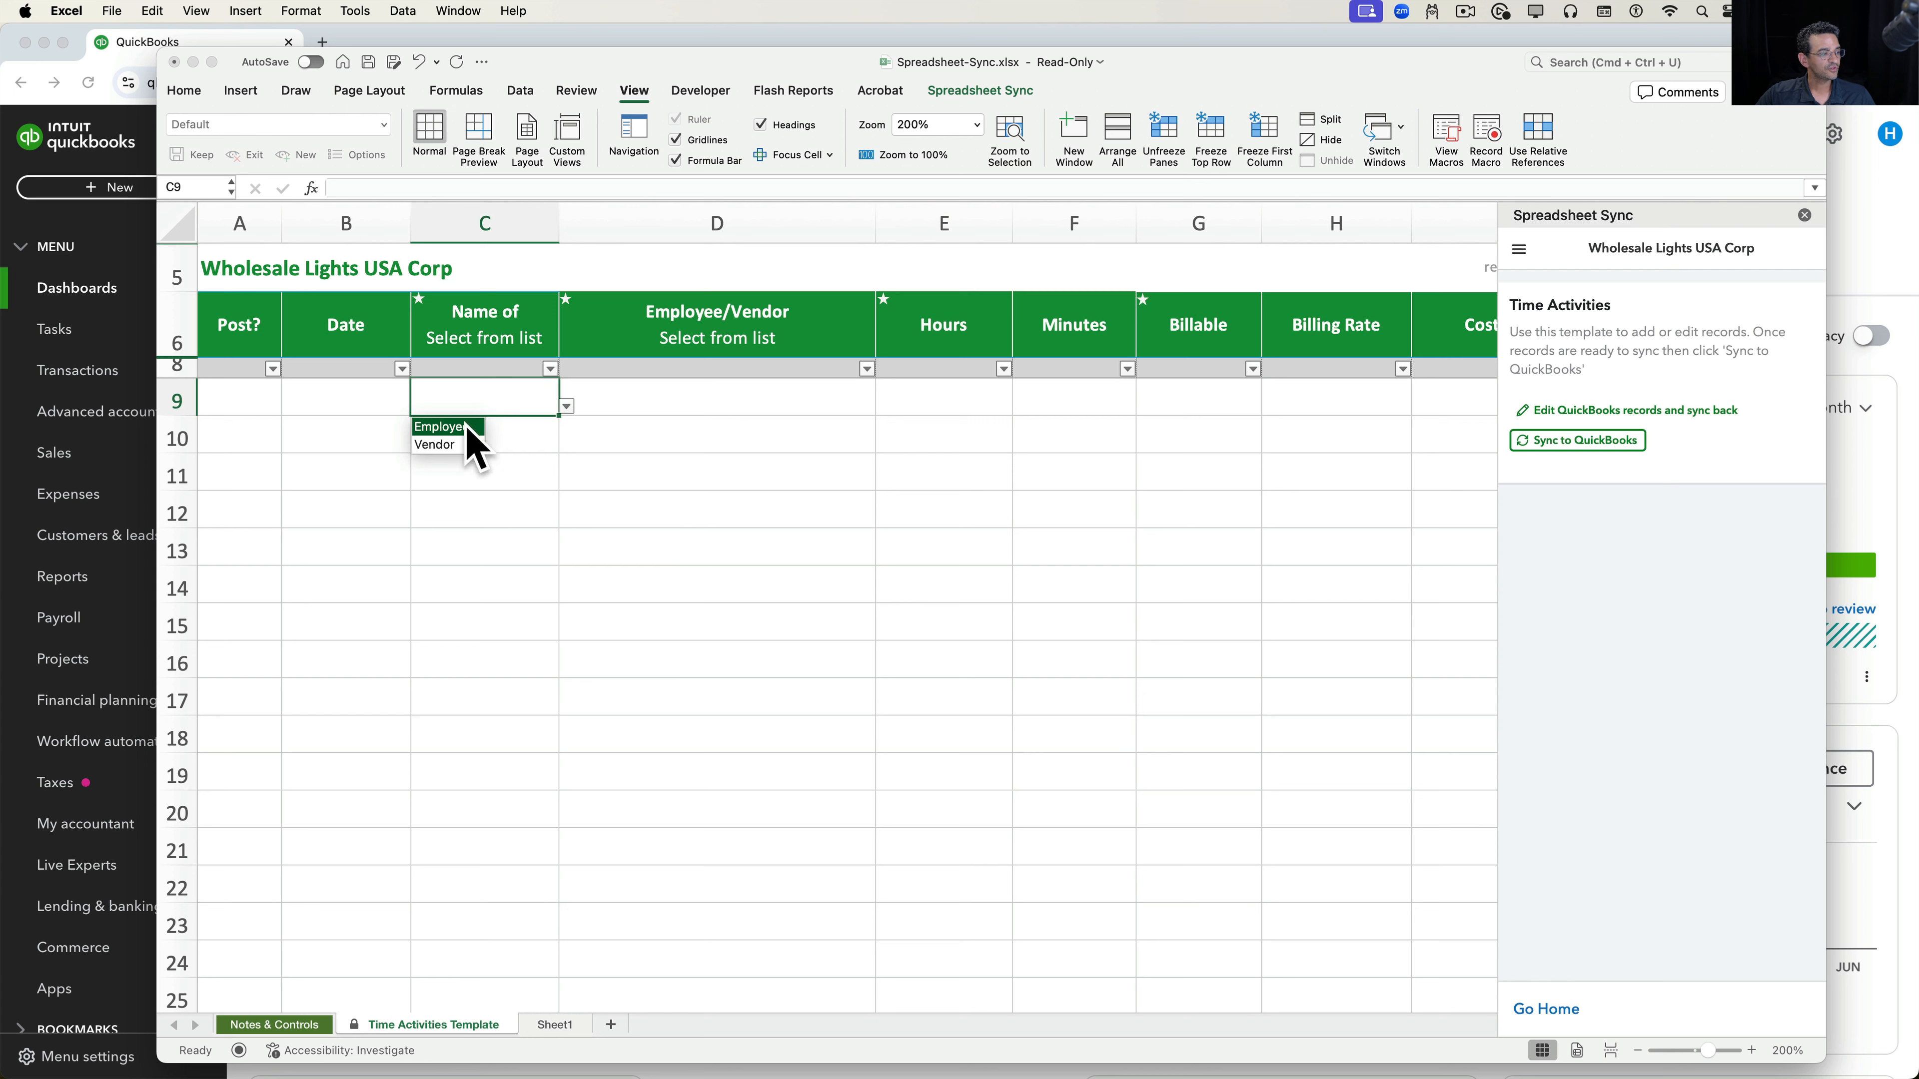
pyautogui.click(759, 417)
pyautogui.click(841, 396)
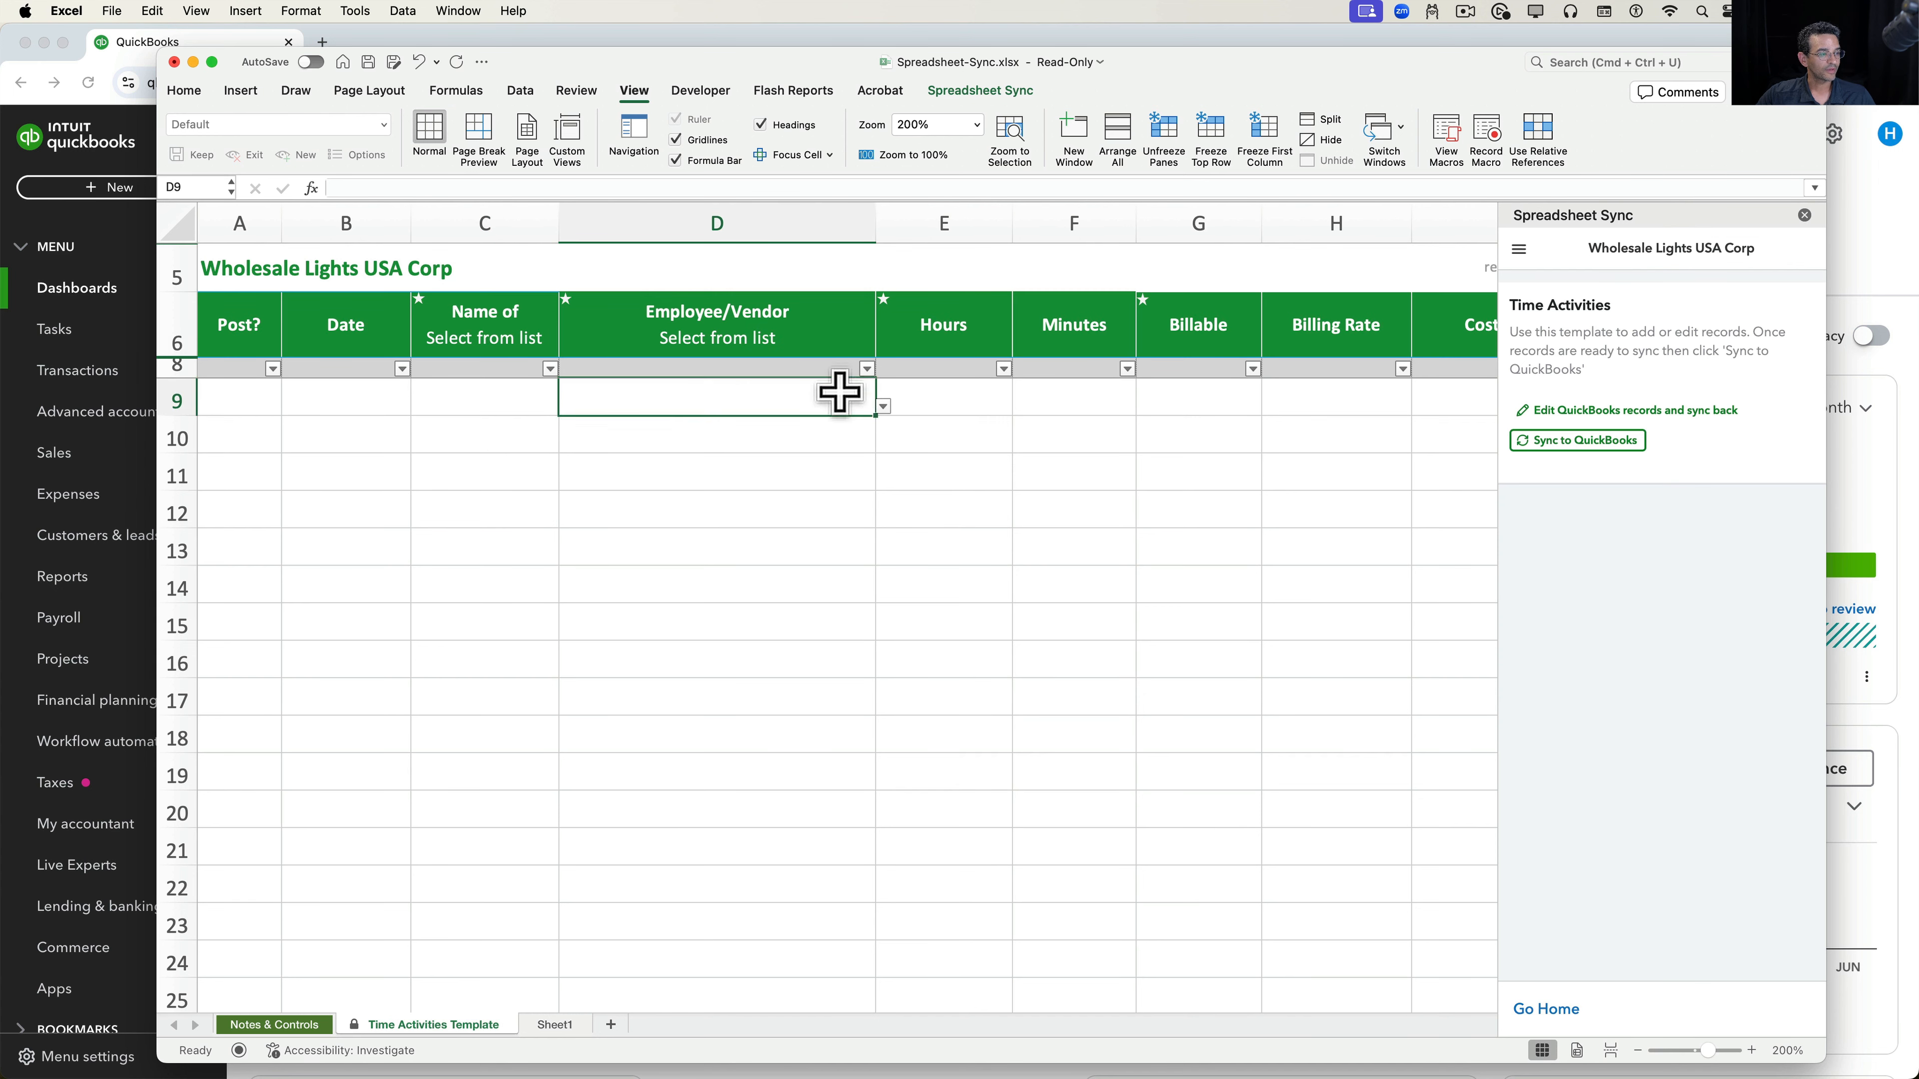
pyautogui.click(883, 407)
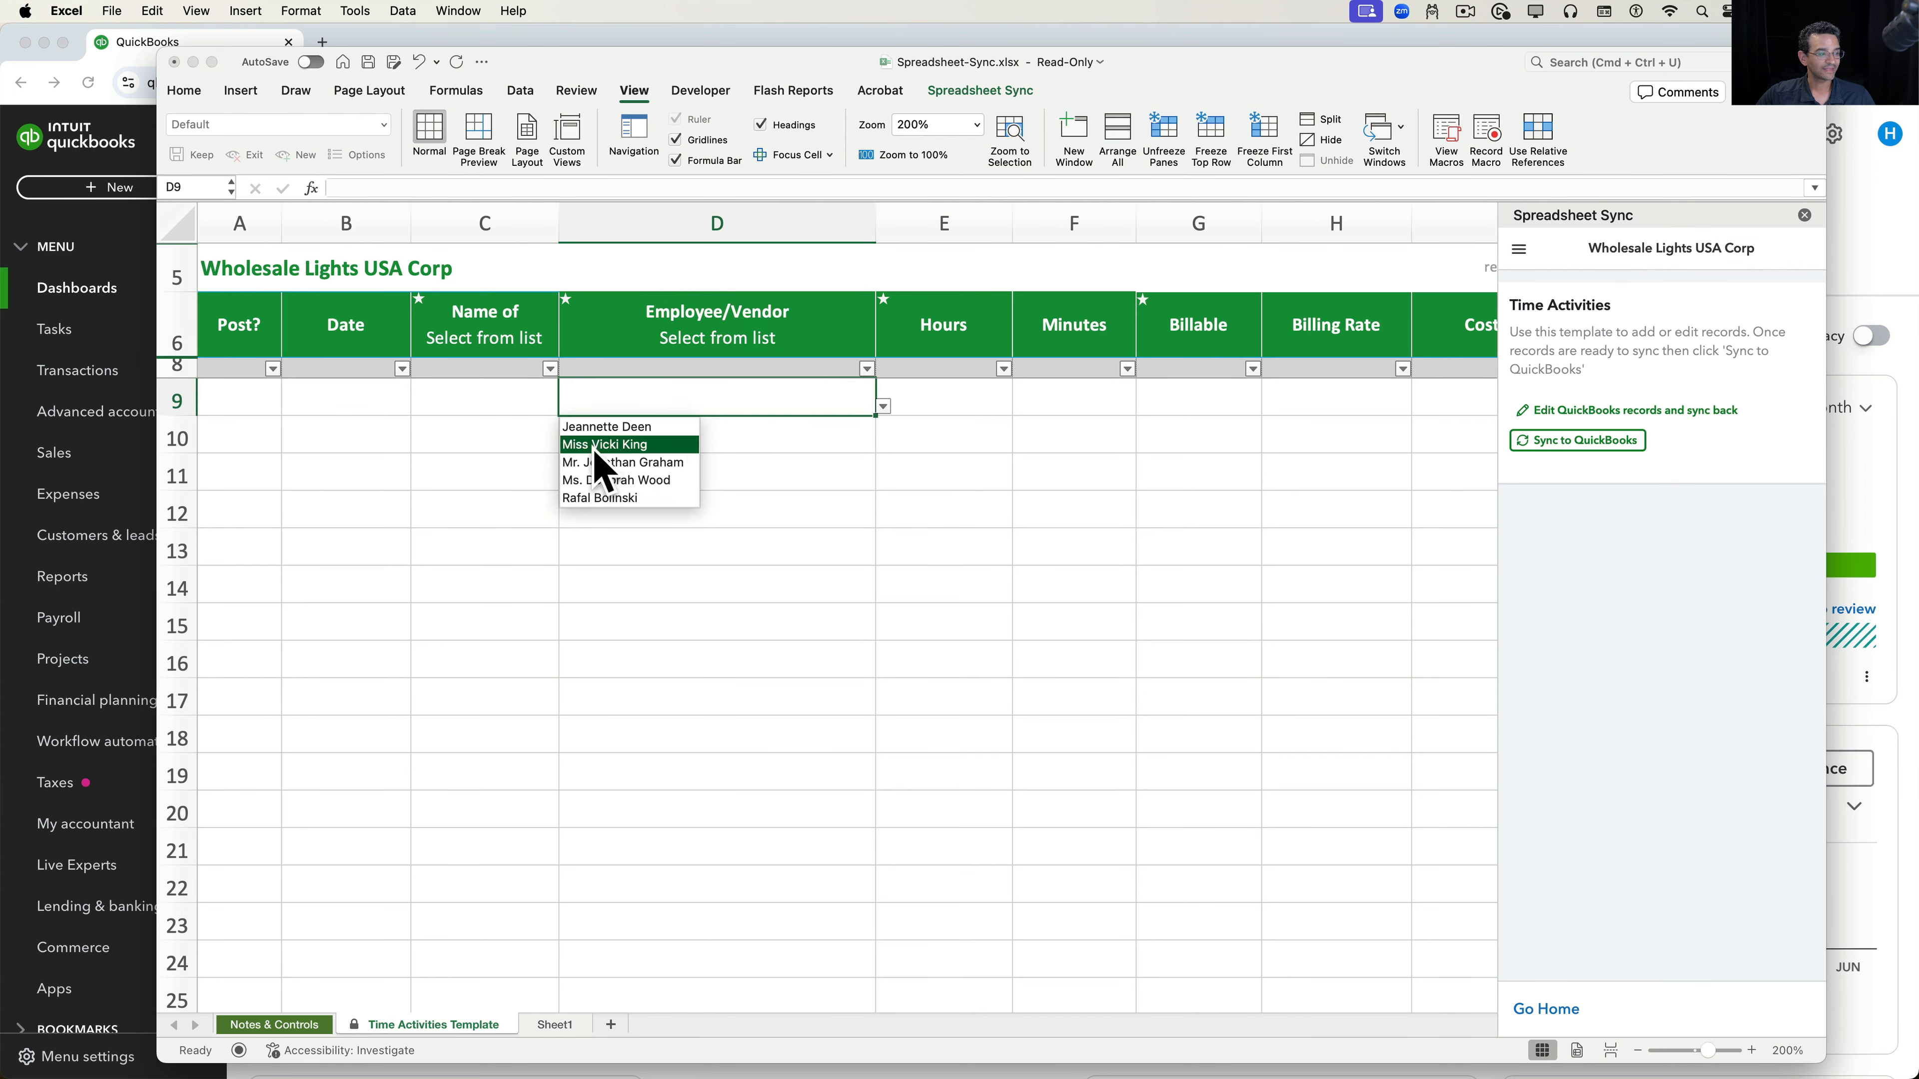
pyautogui.click(906, 454)
pyautogui.moveTo(933, 428); pyautogui.dragTo(1008, 410)
pyautogui.click(923, 395)
pyautogui.click(847, 394)
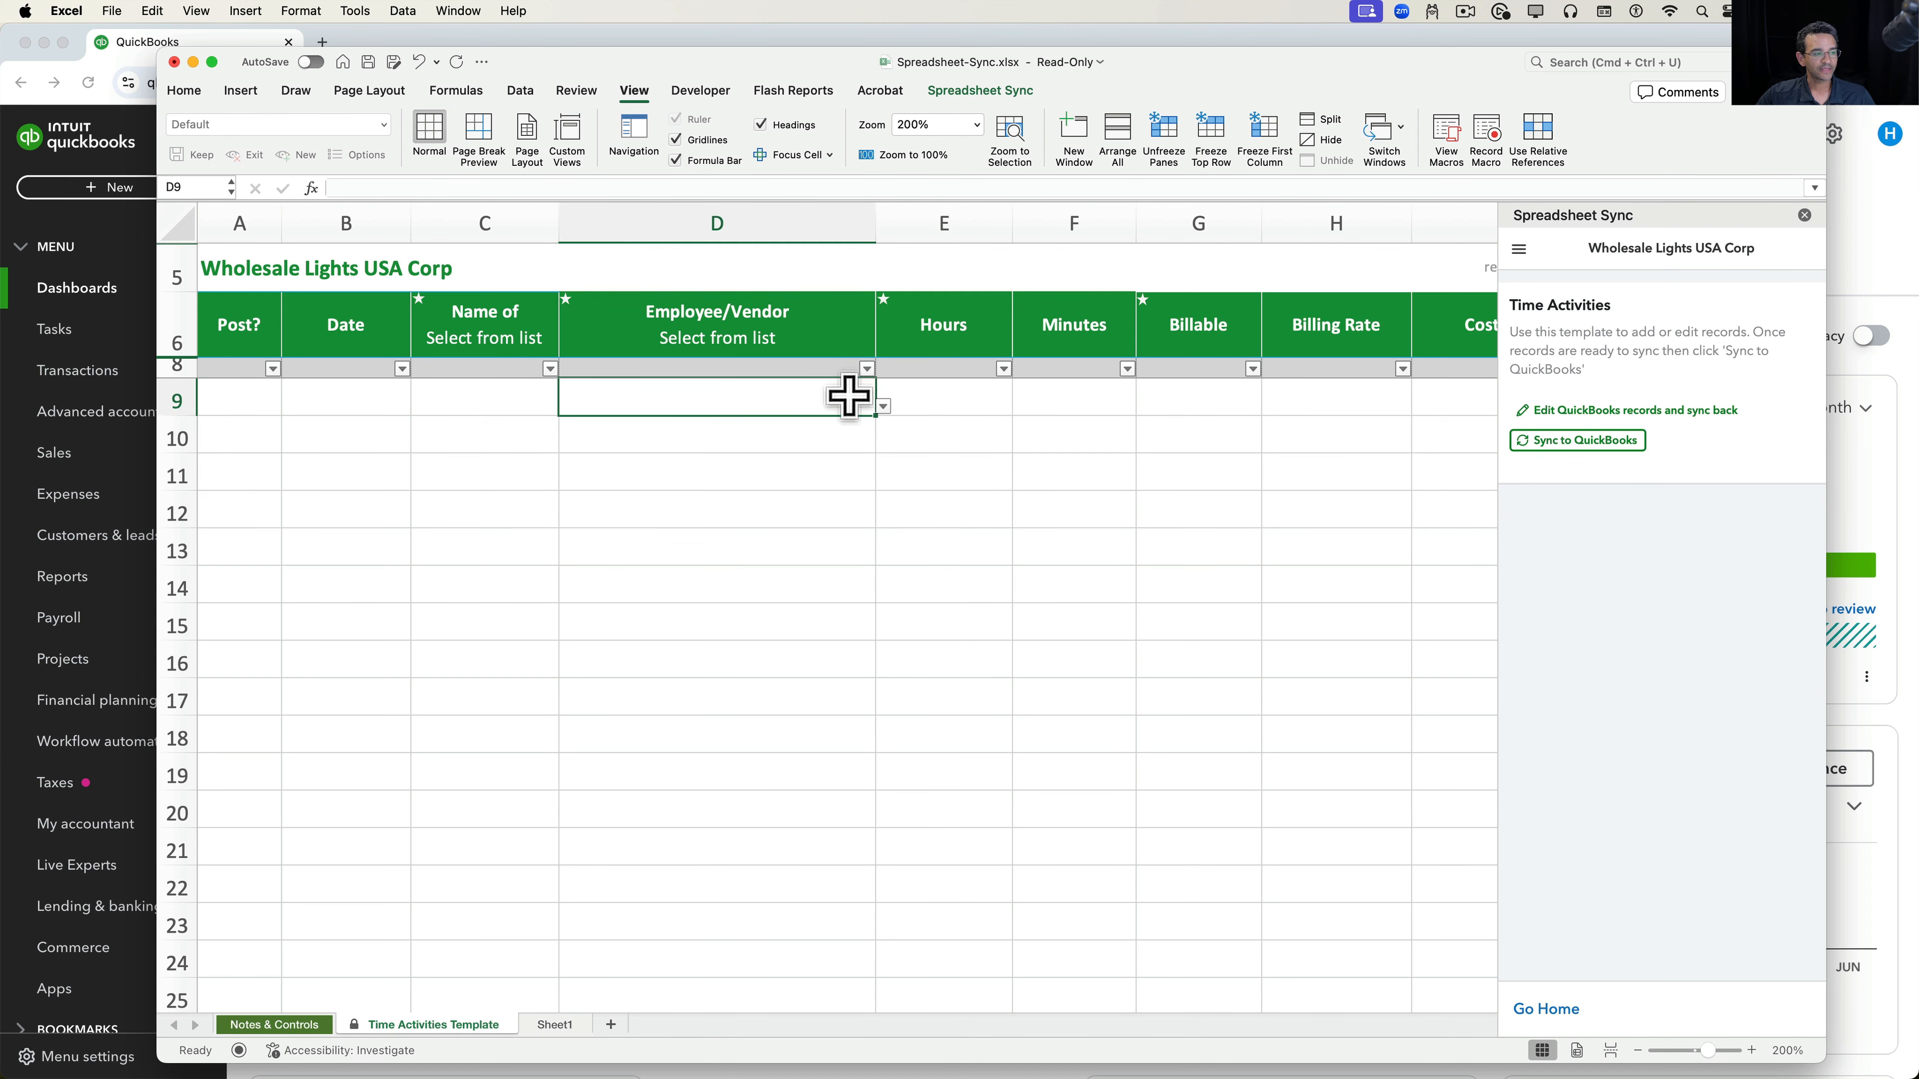
pyautogui.click(883, 406)
pyautogui.click(915, 437)
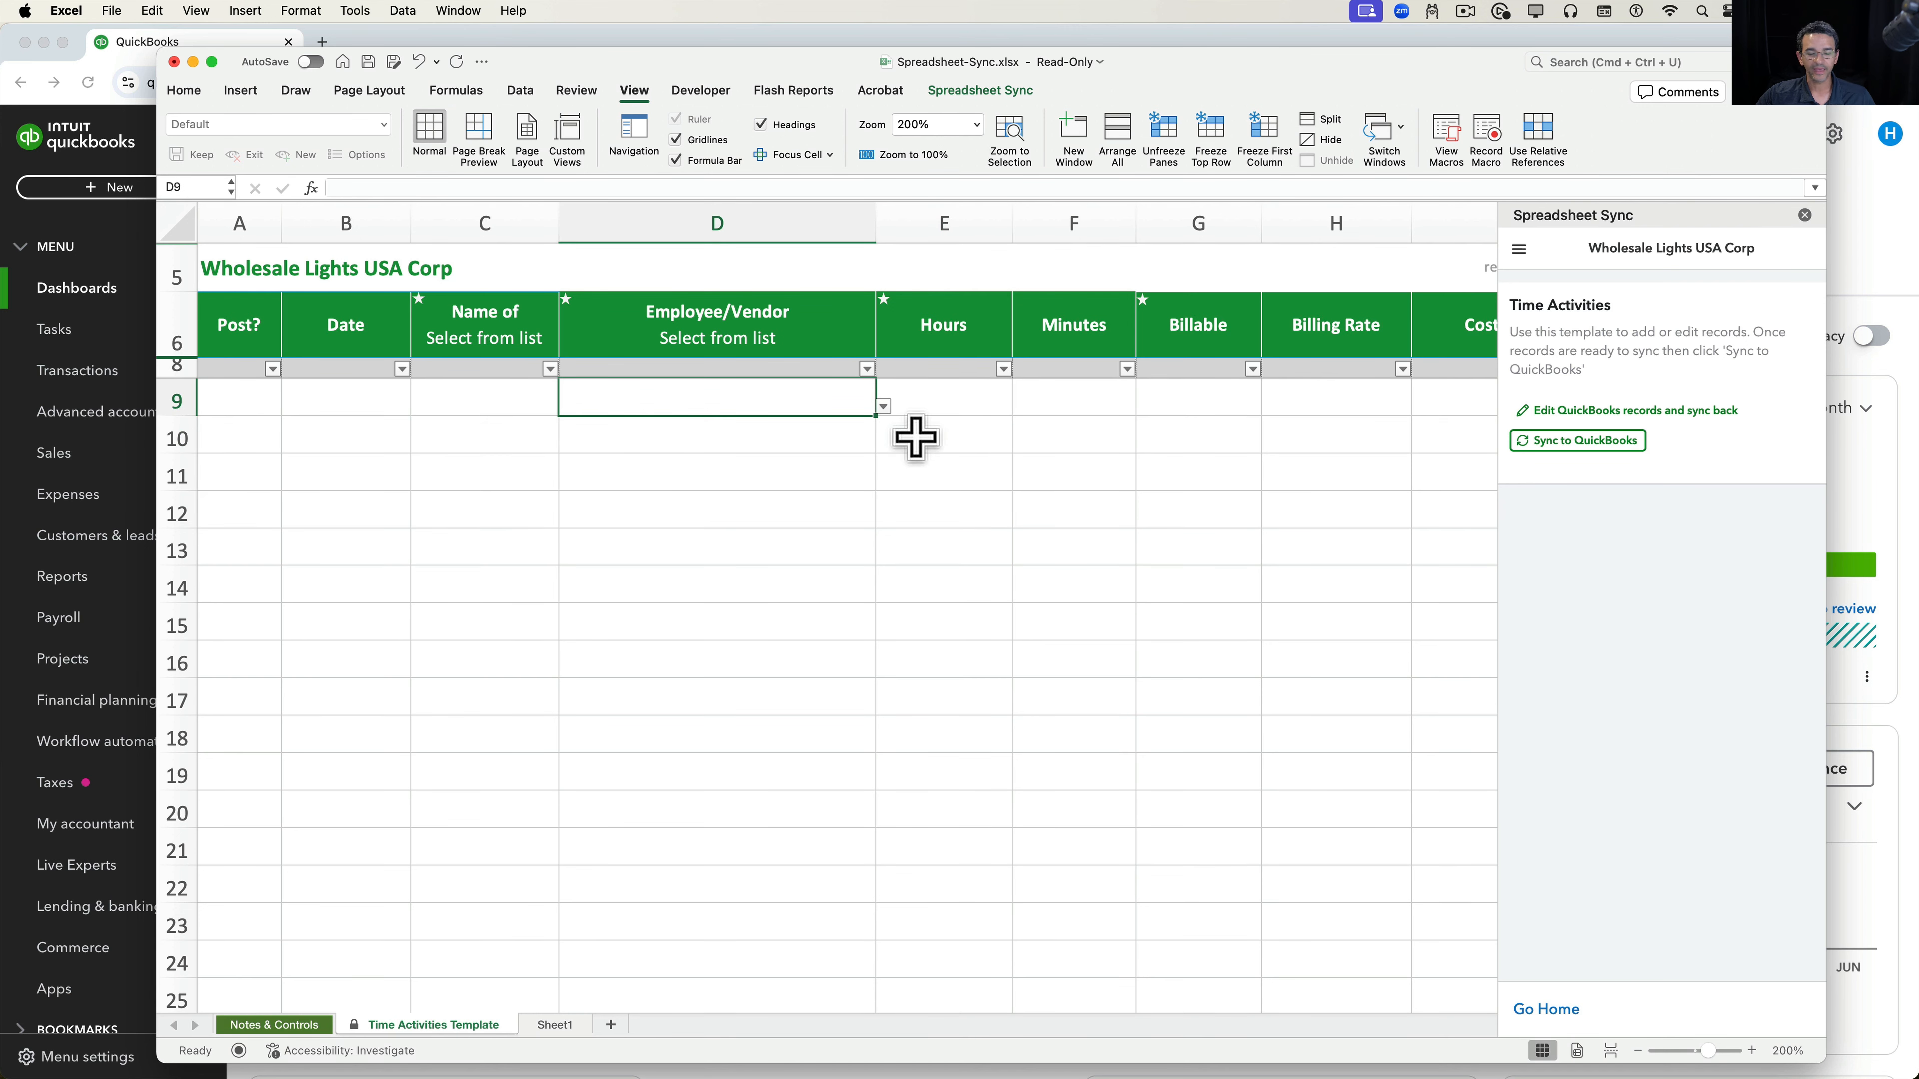
pyautogui.hscroll(1, 915, 436)
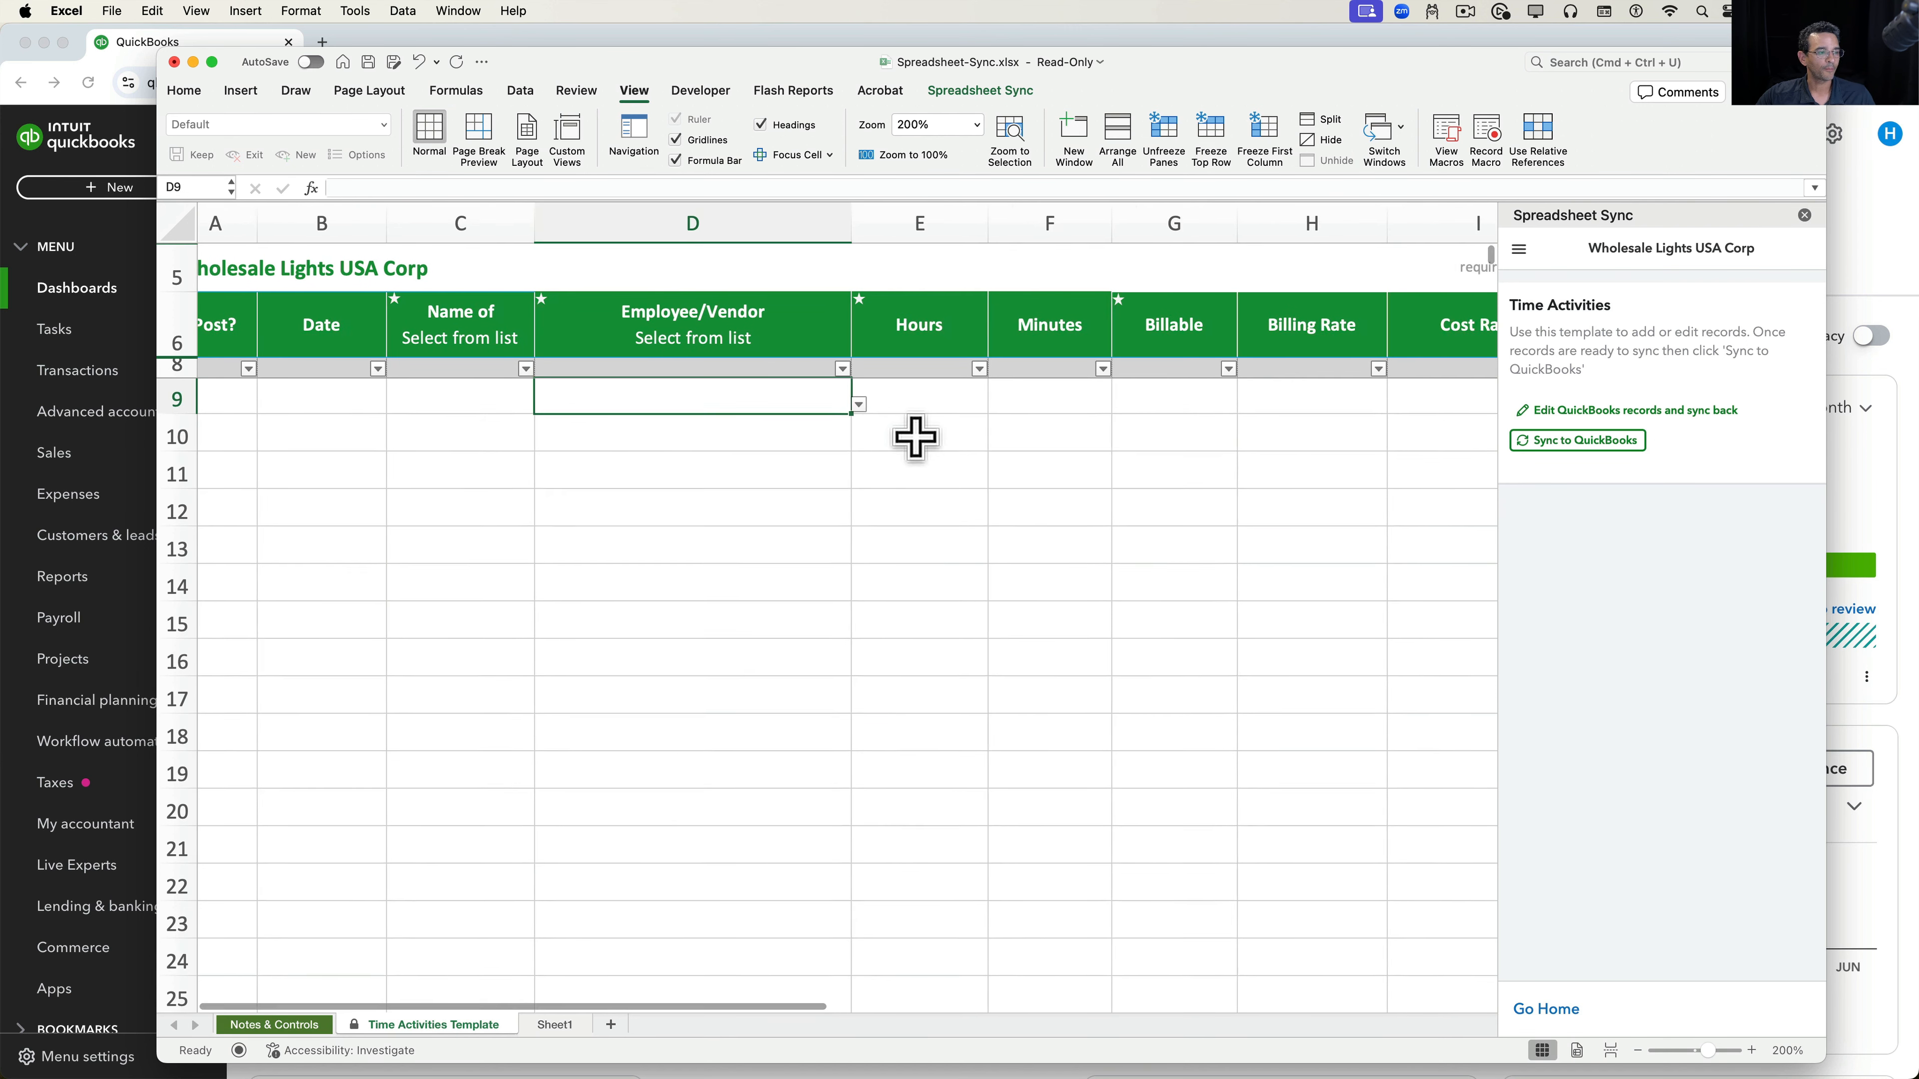
# - Examine the template's remaining columns from Hours through Description, including Billable, the rates, Customer/Project, Location and Class
pyautogui.click(930, 215)
pyautogui.click(1057, 227)
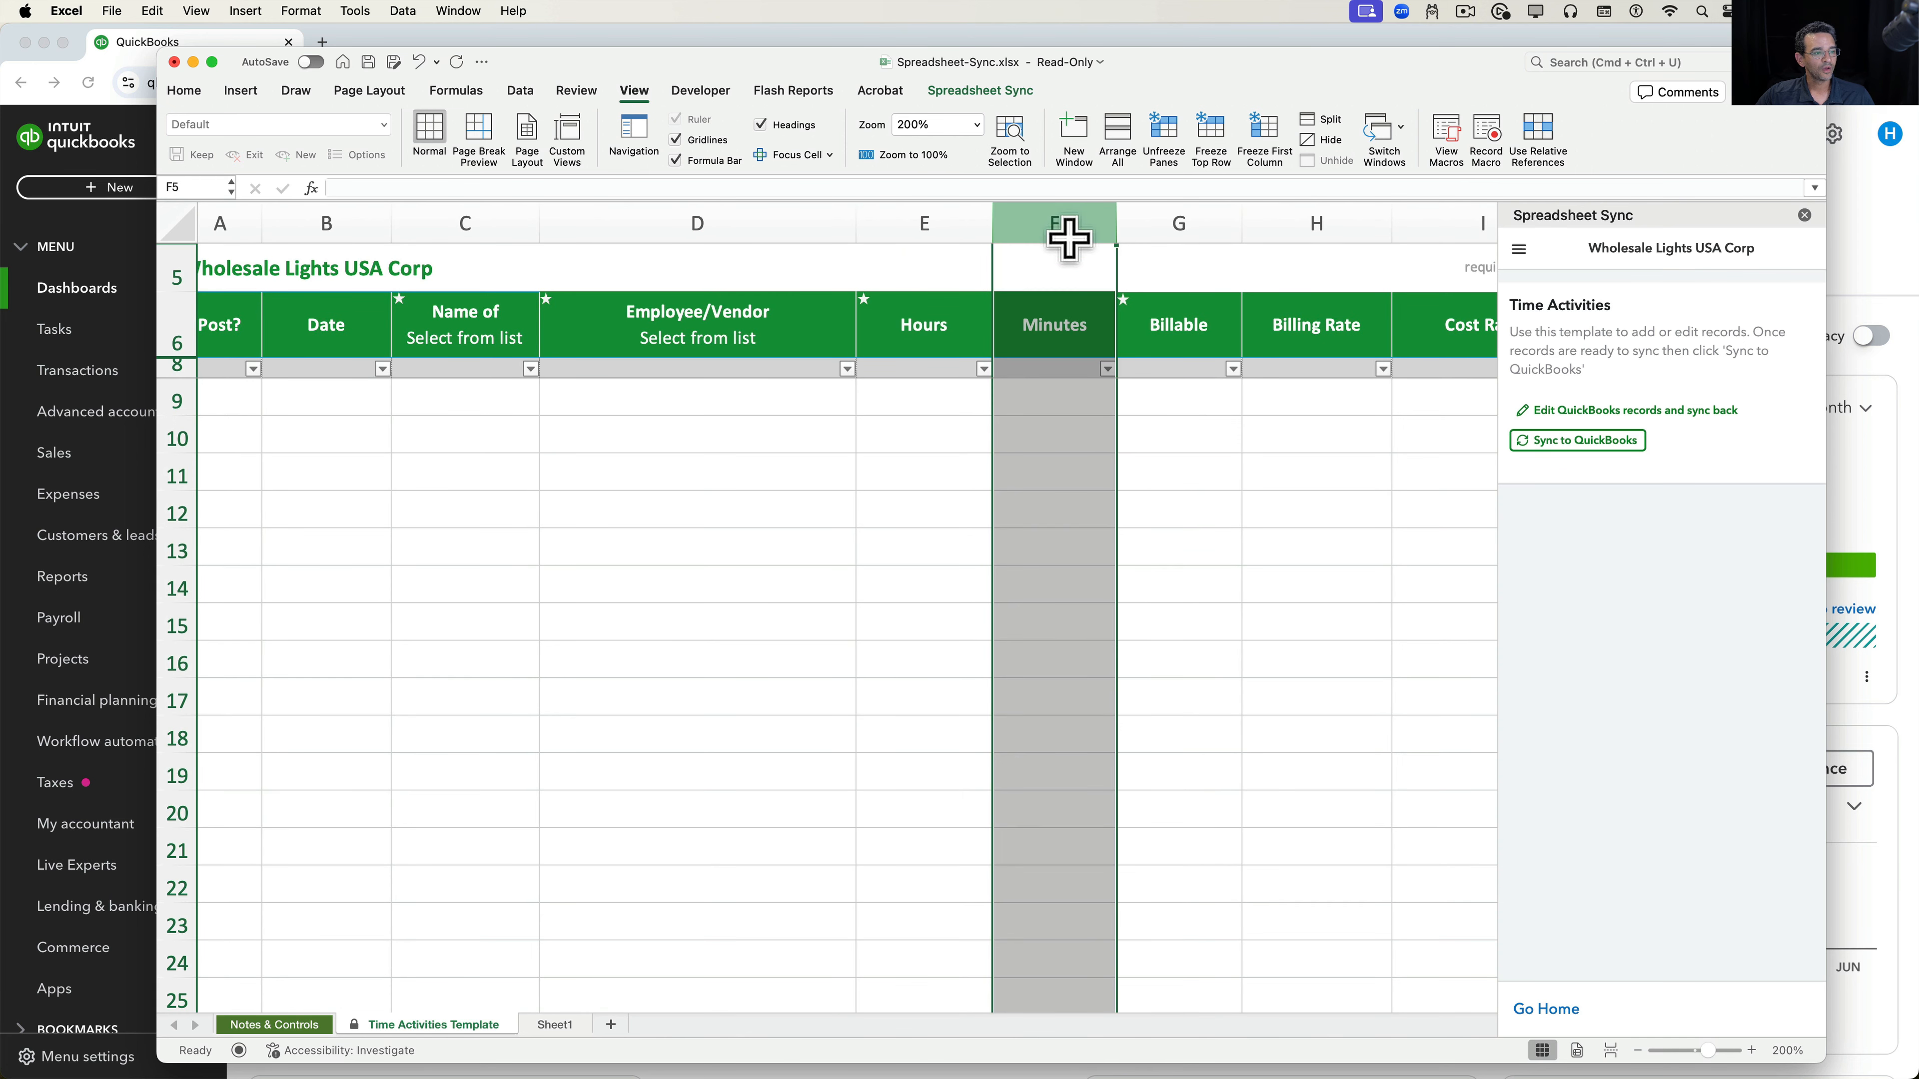
pyautogui.click(1160, 221)
pyautogui.click(1306, 223)
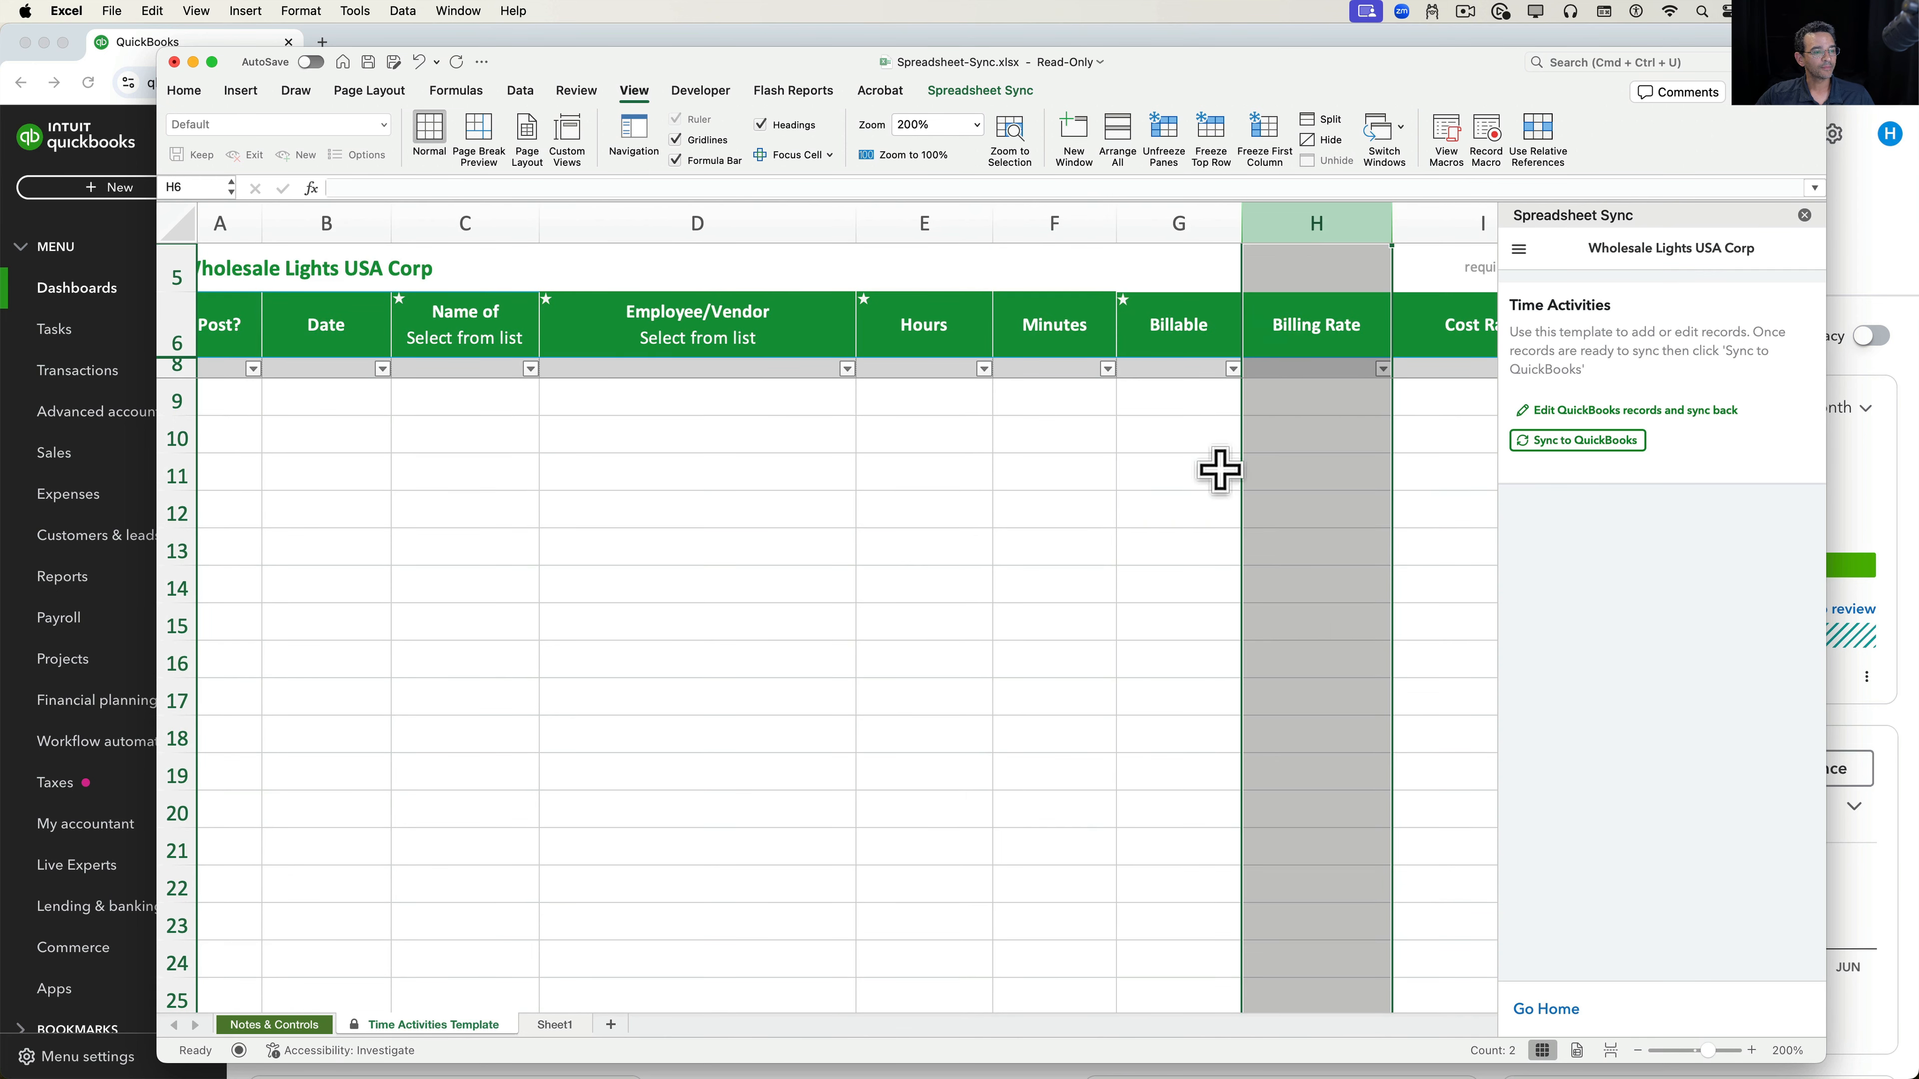
pyautogui.hscroll(2, 1220, 464)
pyautogui.click(1268, 223)
pyautogui.hscroll(3, 1201, 408)
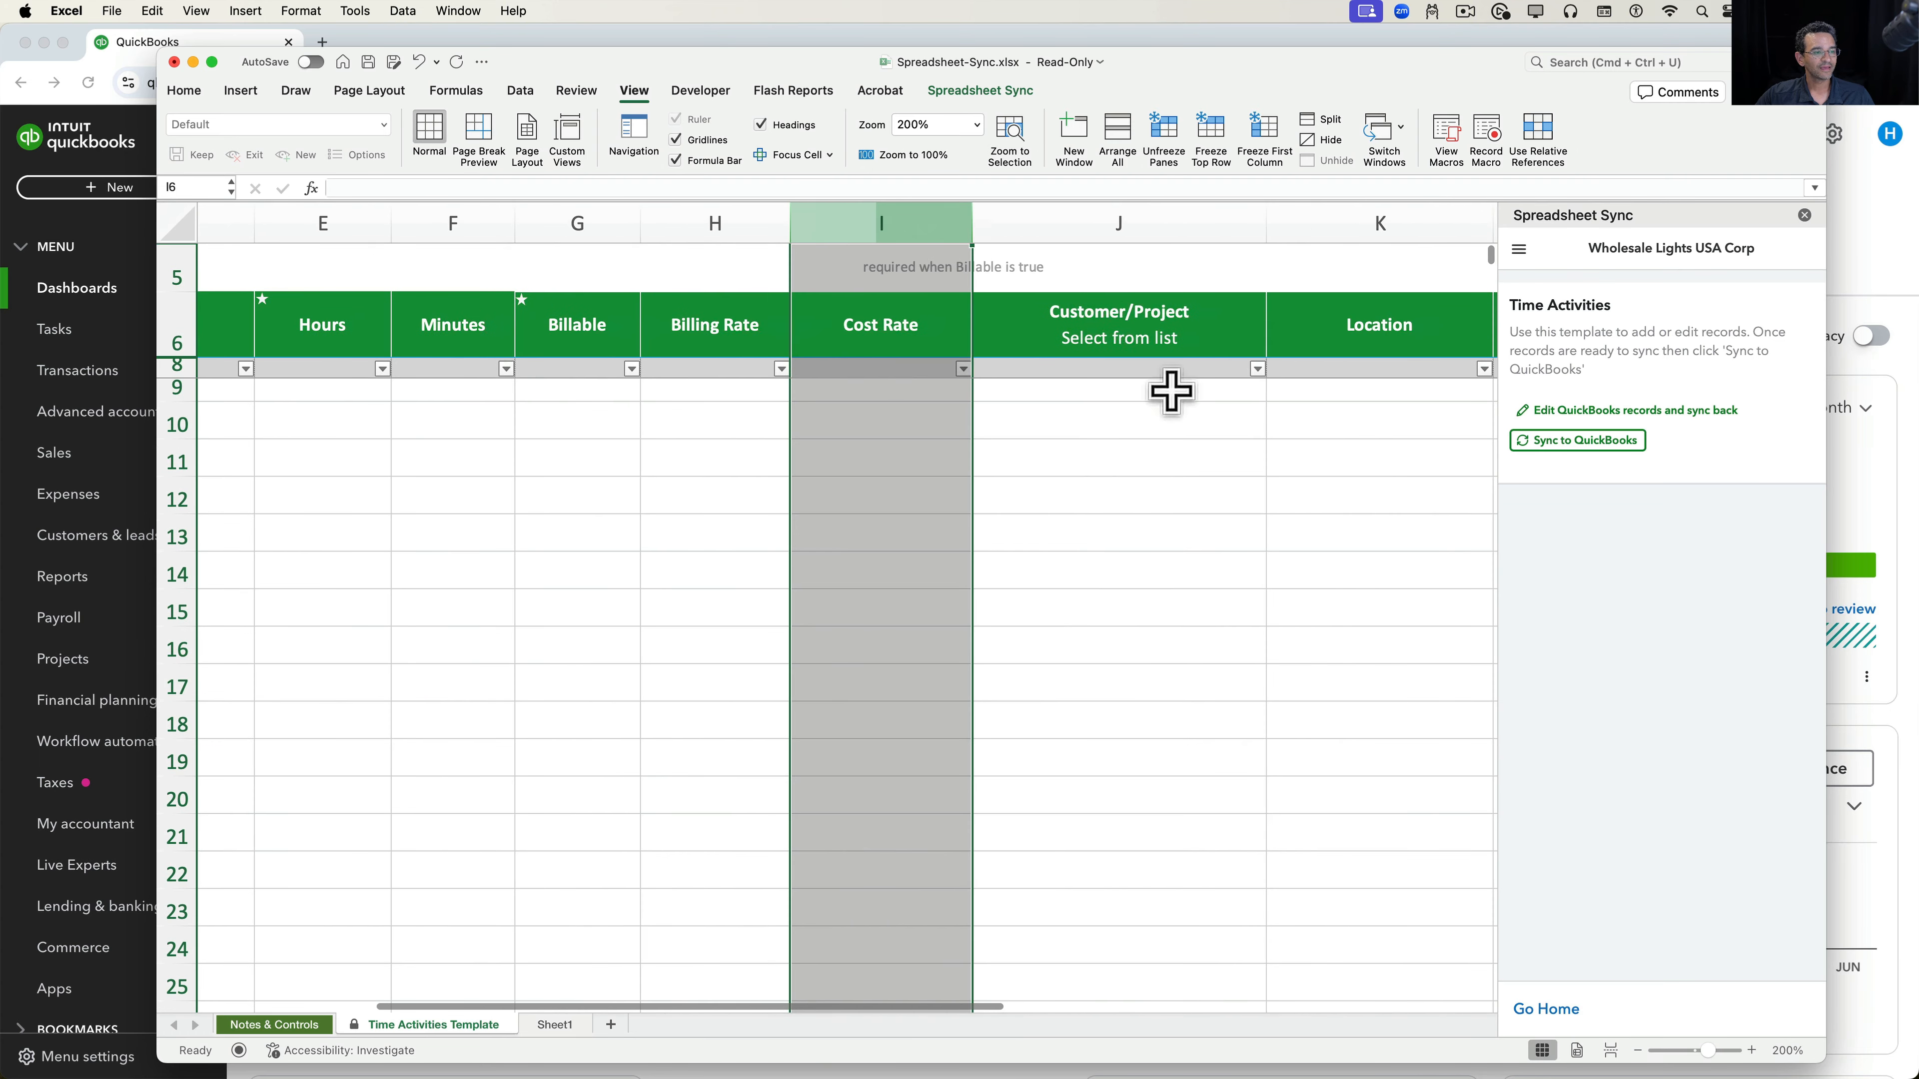
pyautogui.click(1100, 223)
pyautogui.hscroll(2, 1144, 390)
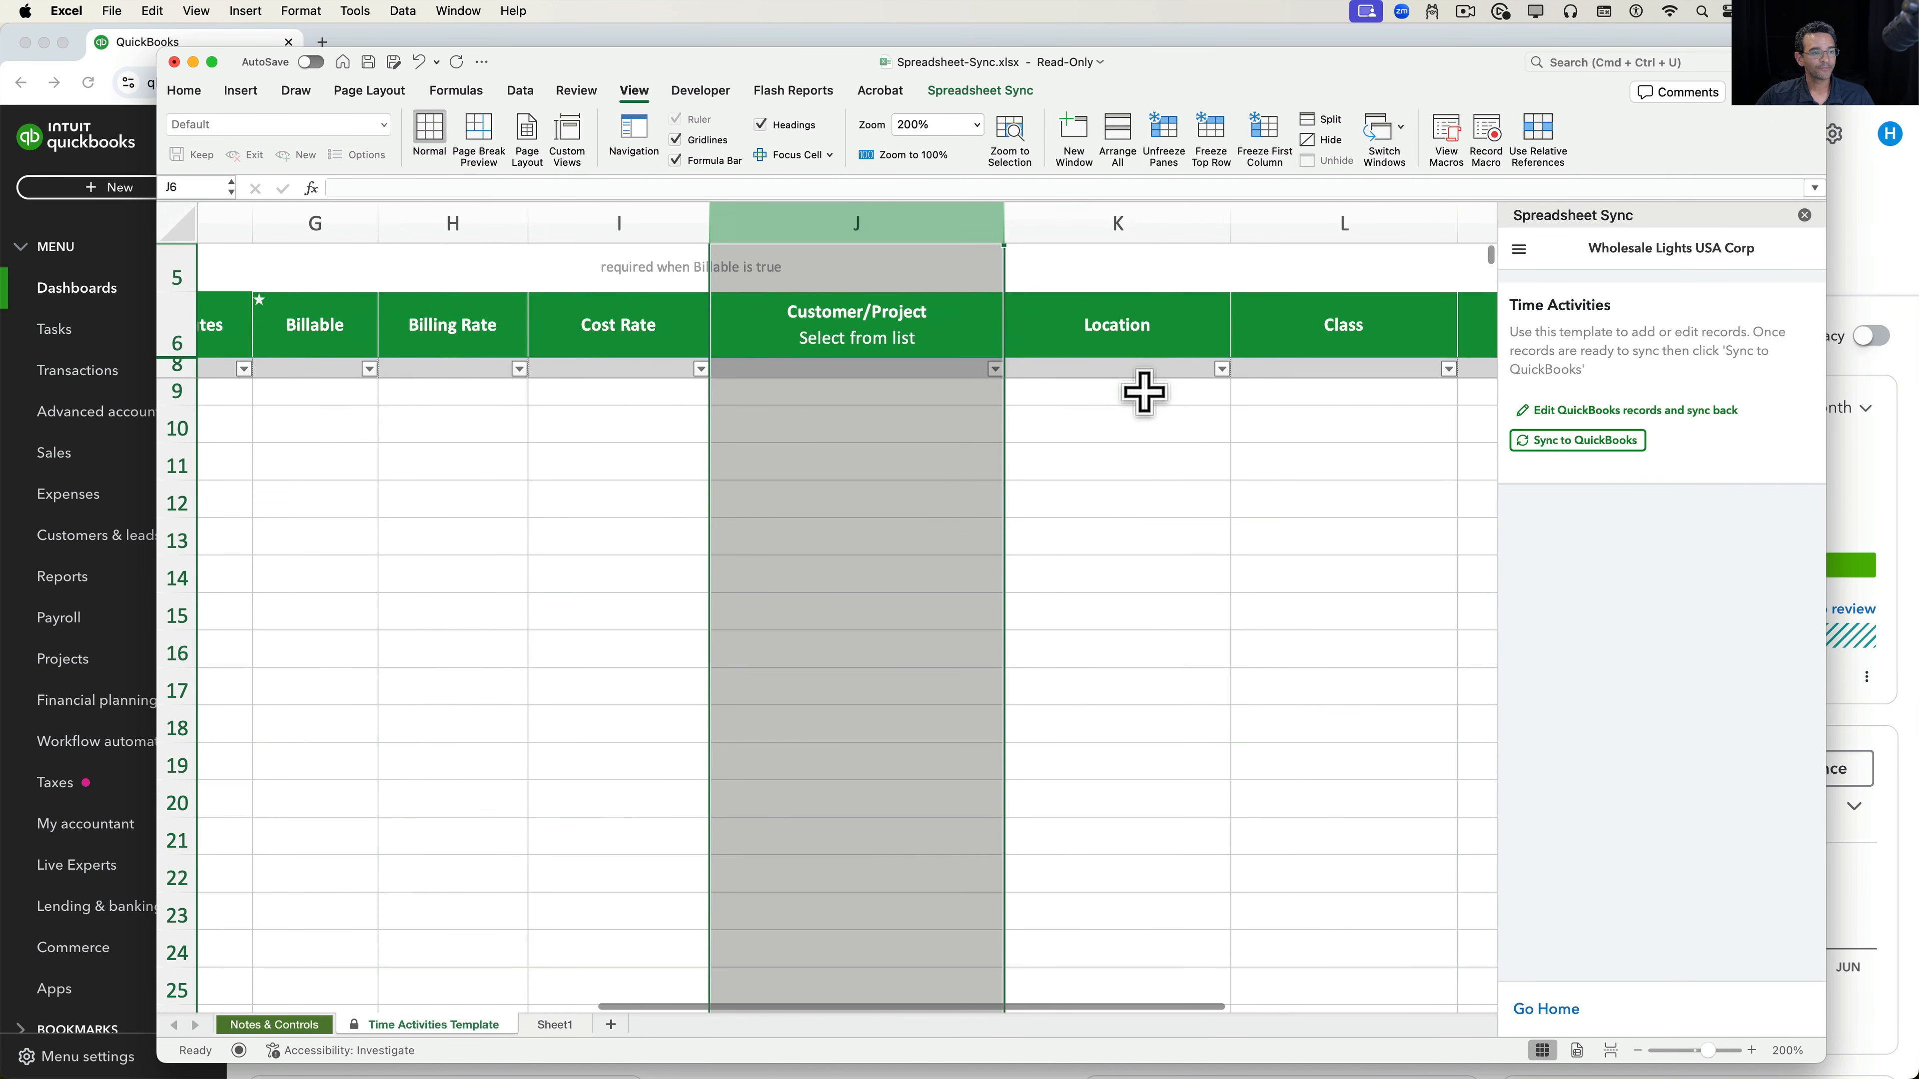
pyautogui.click(1125, 232)
pyautogui.hscroll(2, 1217, 393)
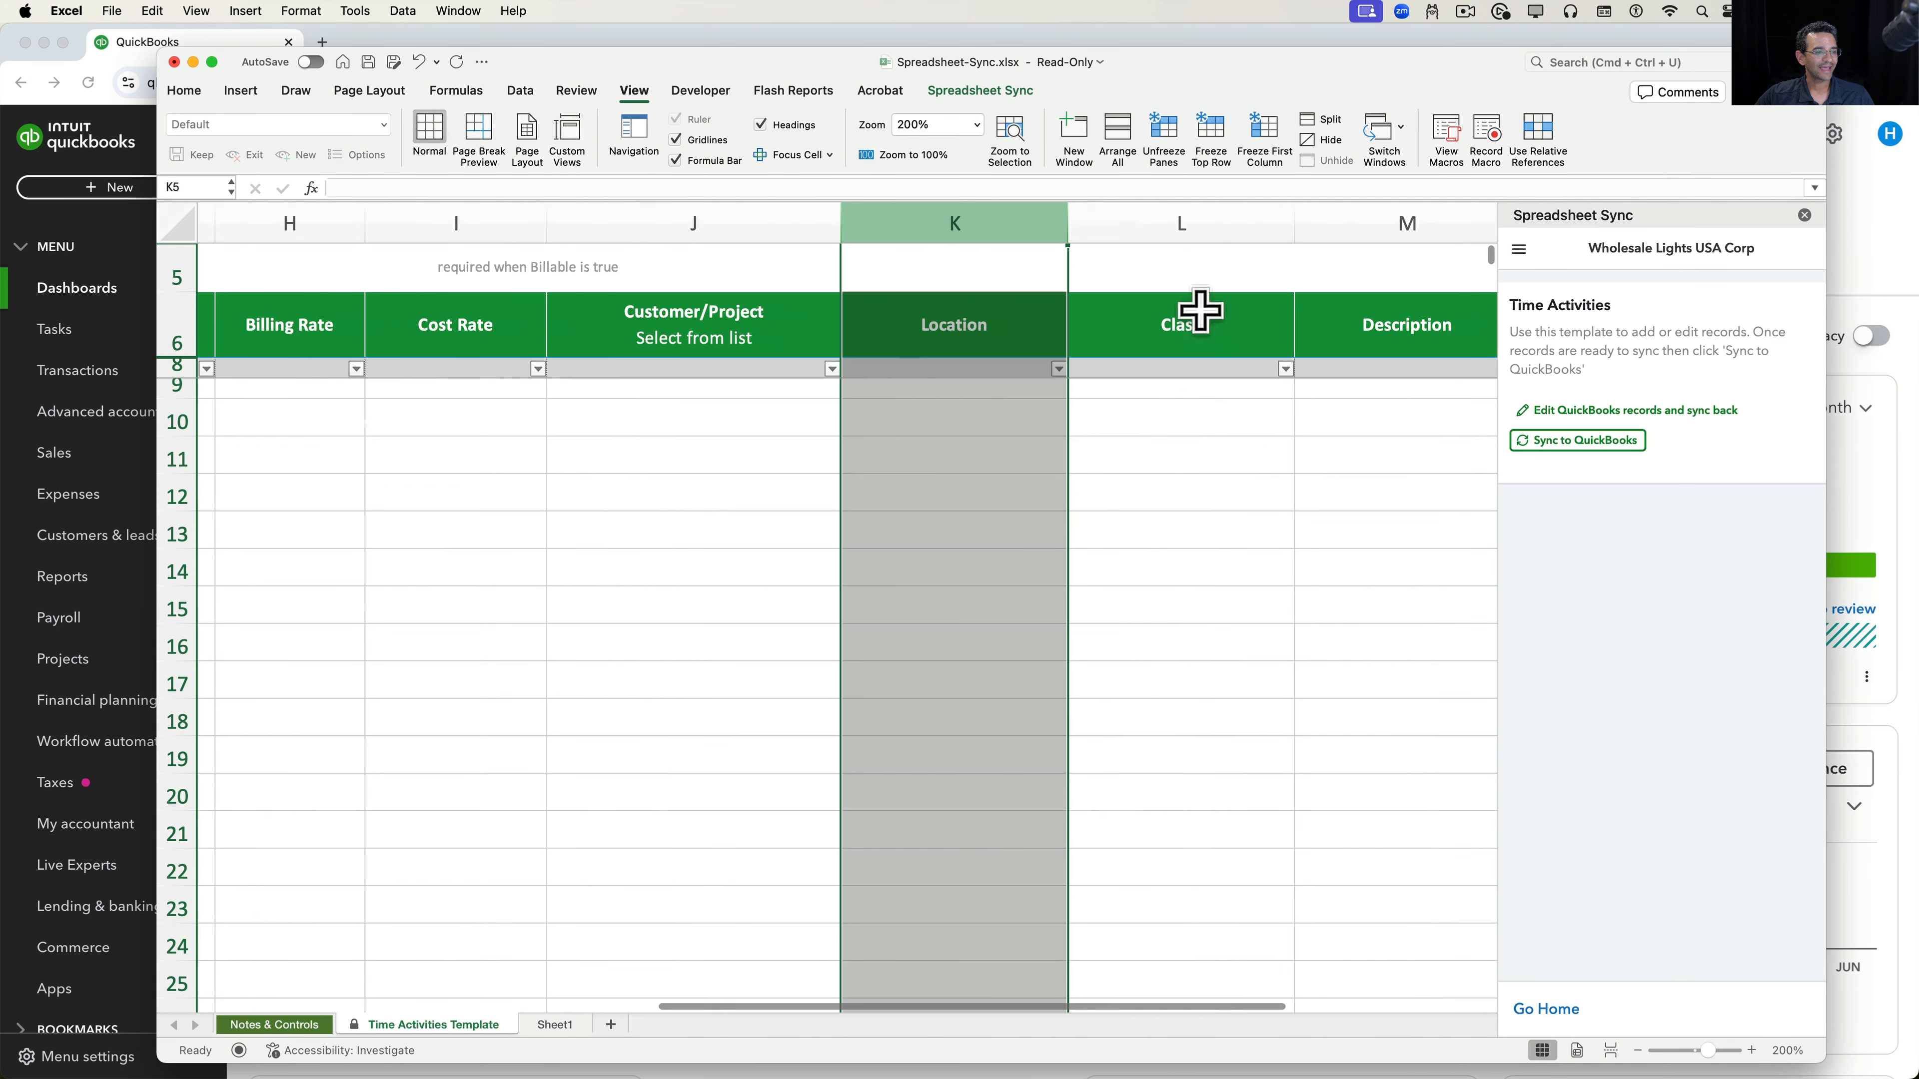
pyautogui.click(1179, 222)
pyautogui.hscroll(2, 981, 416)
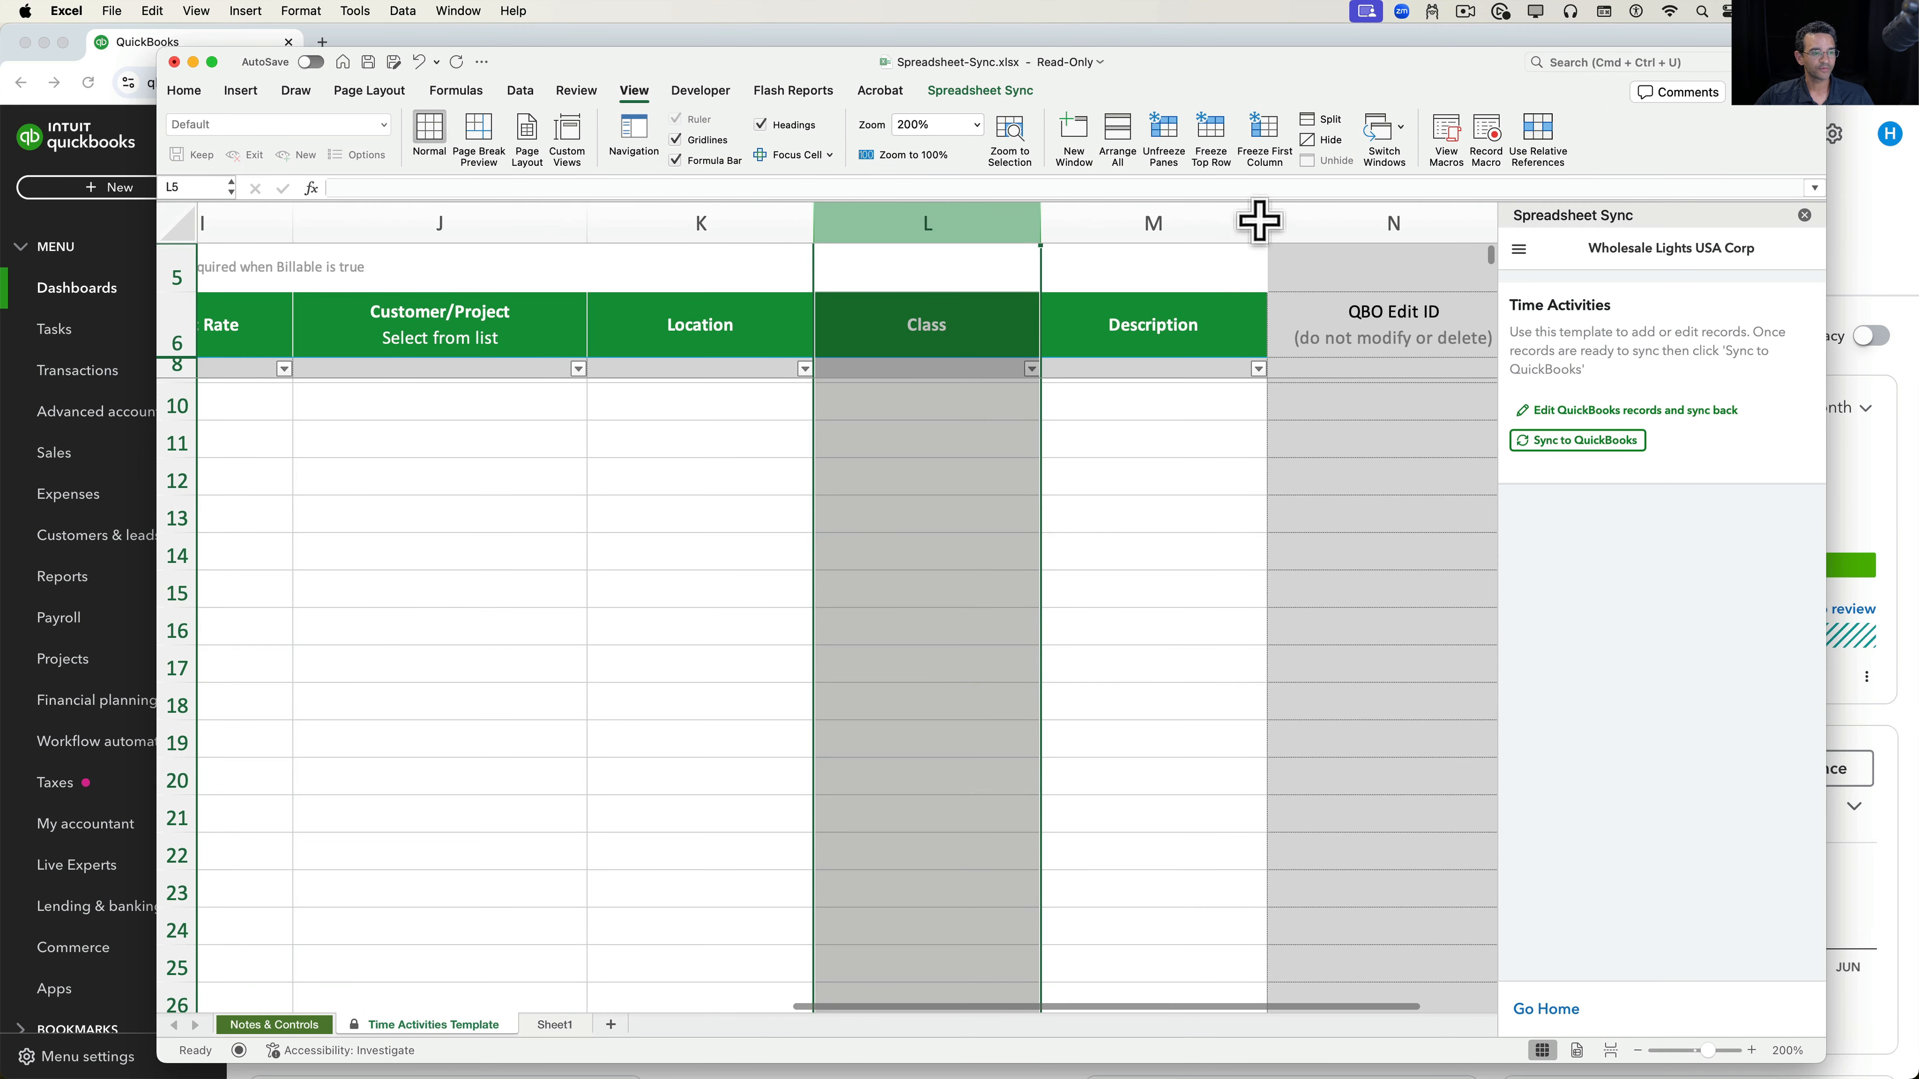
pyautogui.click(1178, 223)
pyautogui.hscroll(-10, 848, 416)
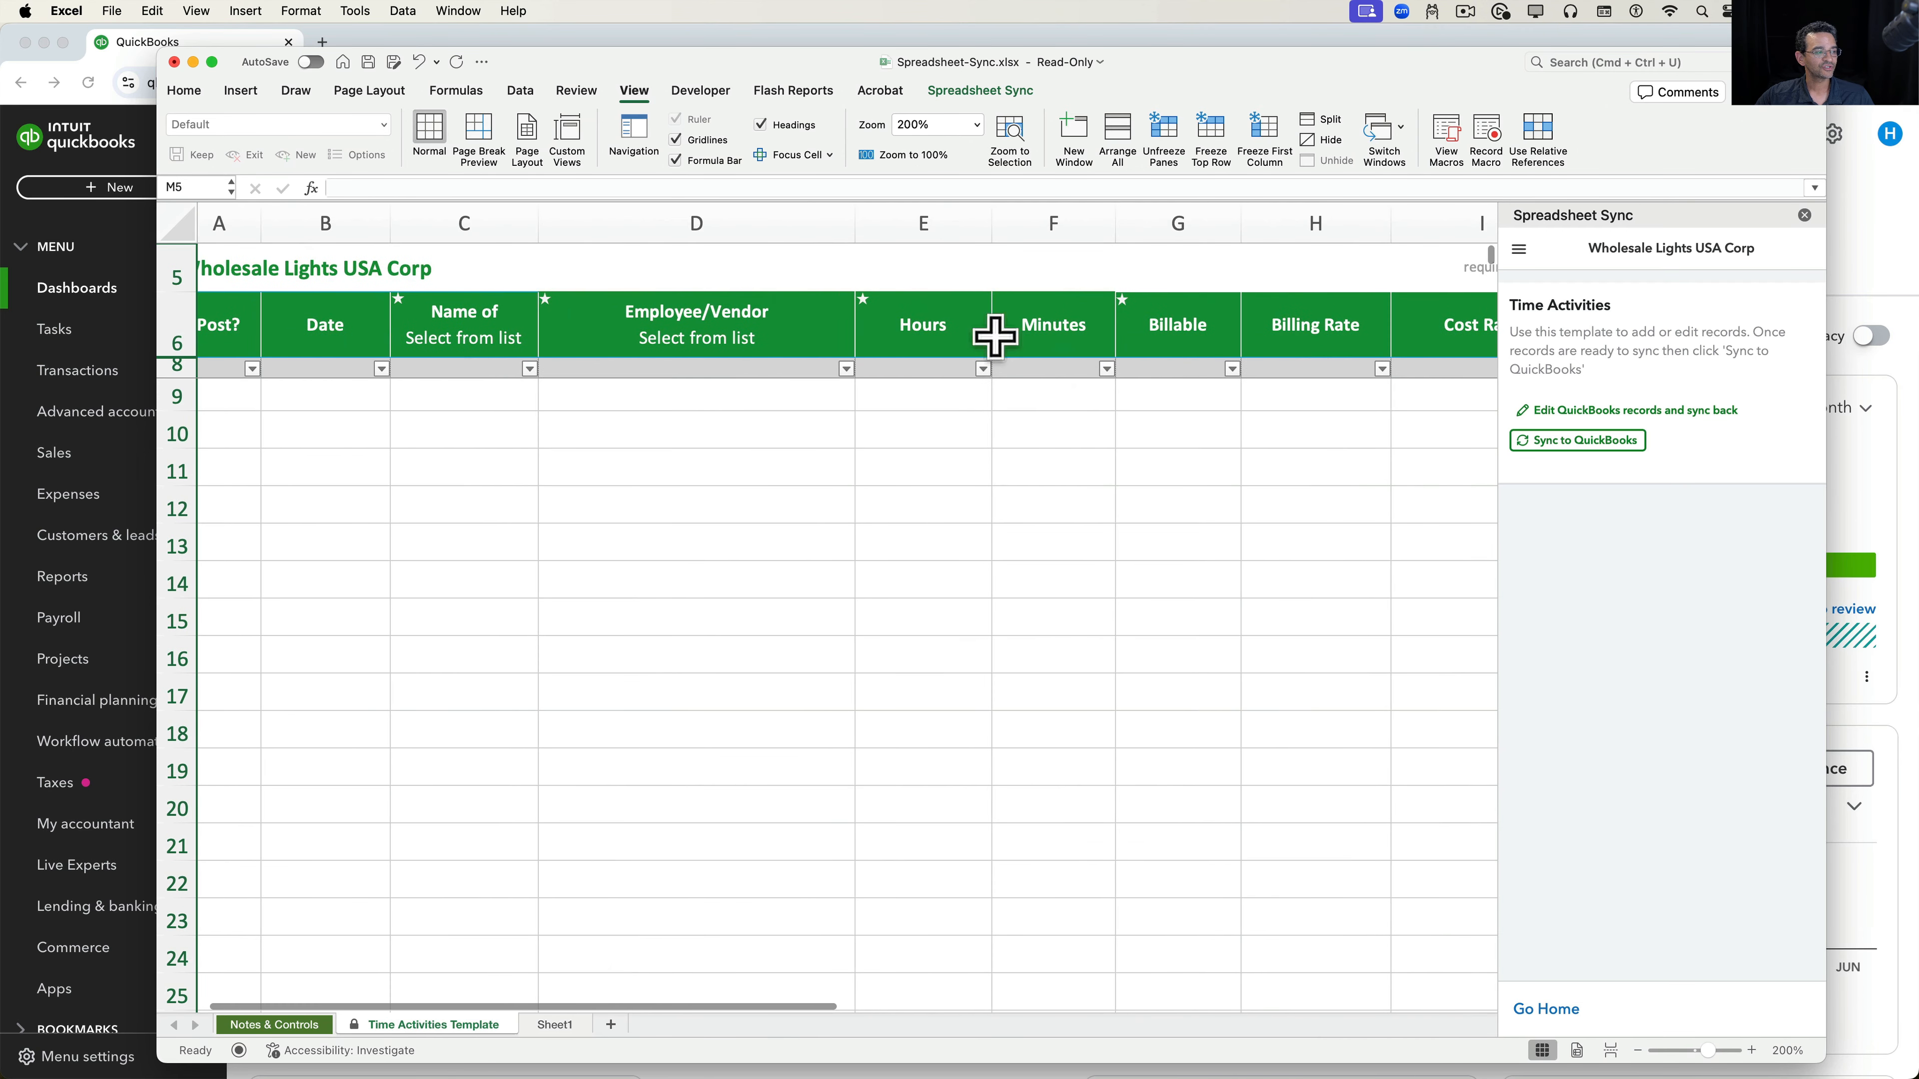
pyautogui.hscroll(-1, 983, 303)
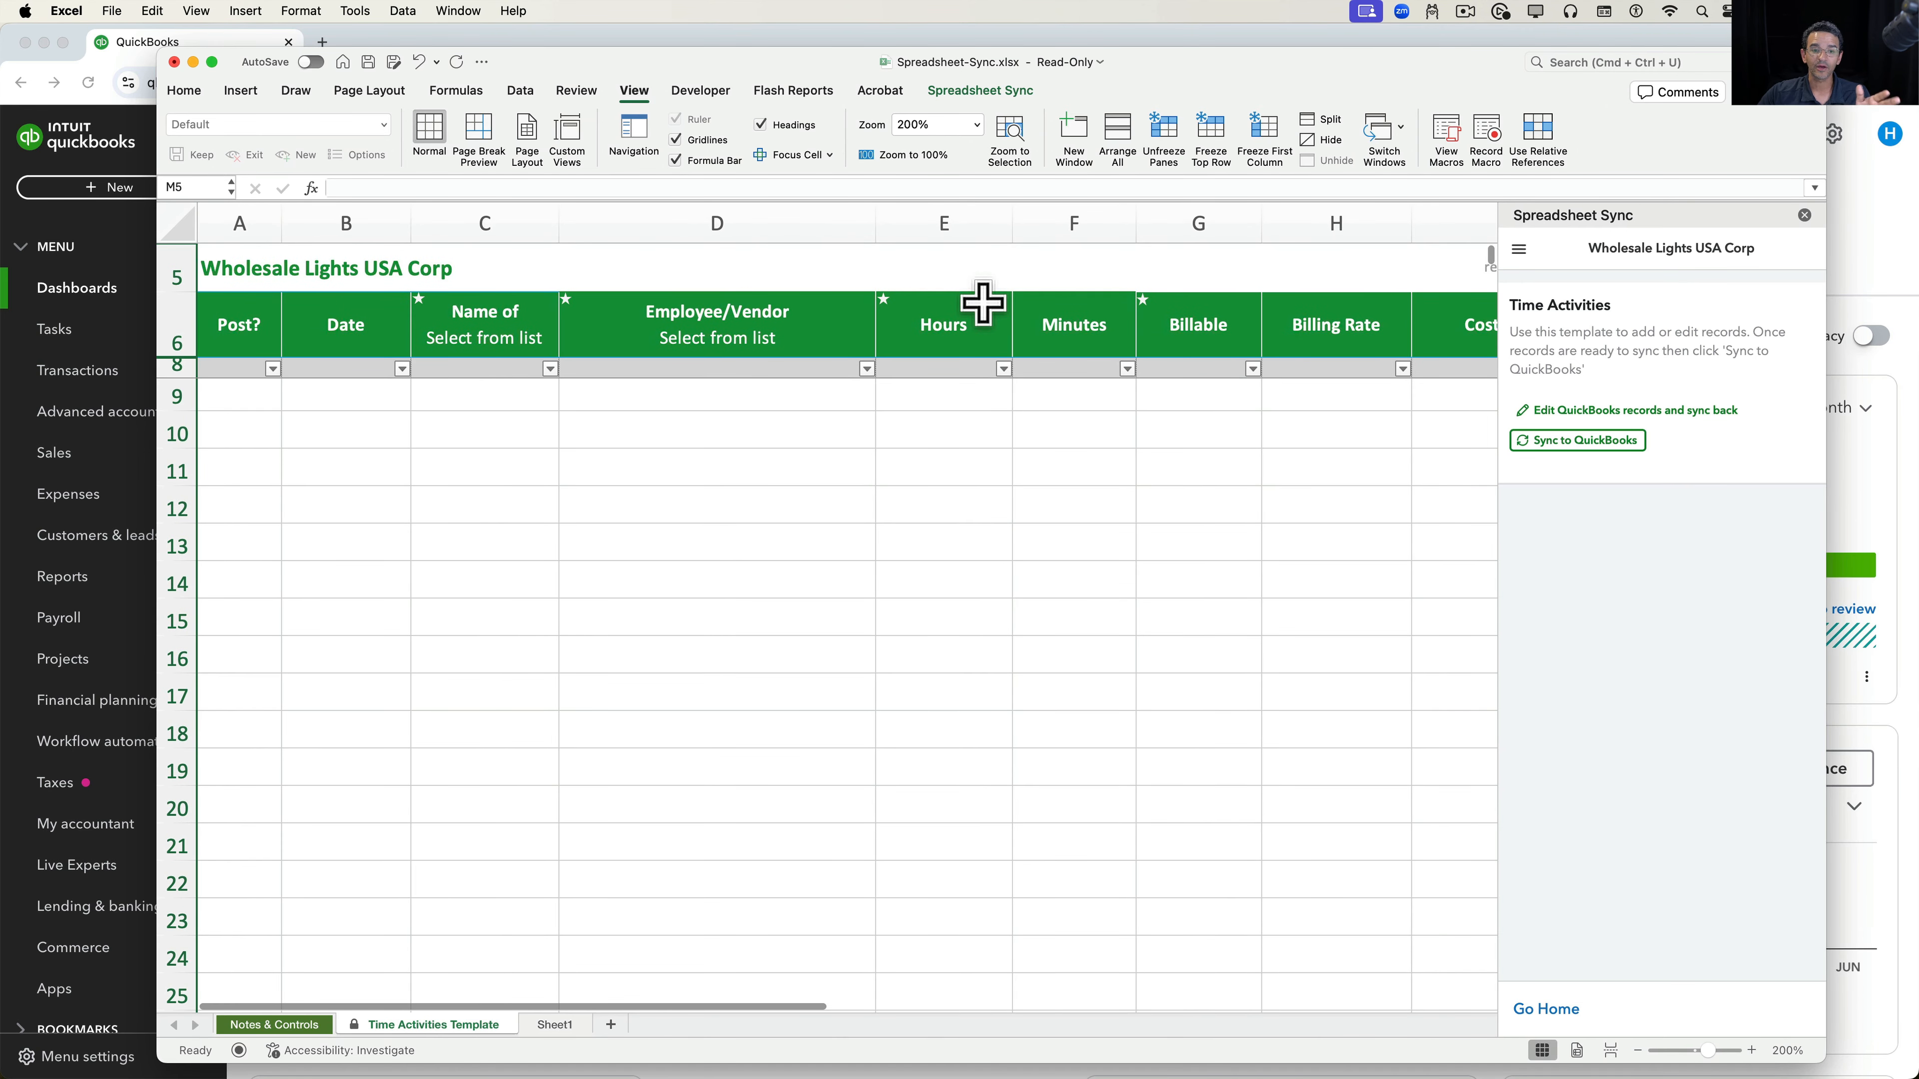
# - Bring the Imported Time Activities by Employee Detail workbook in front of the template and show its first columns
pyautogui.click(1466, 11)
pyautogui.click(1480, 86)
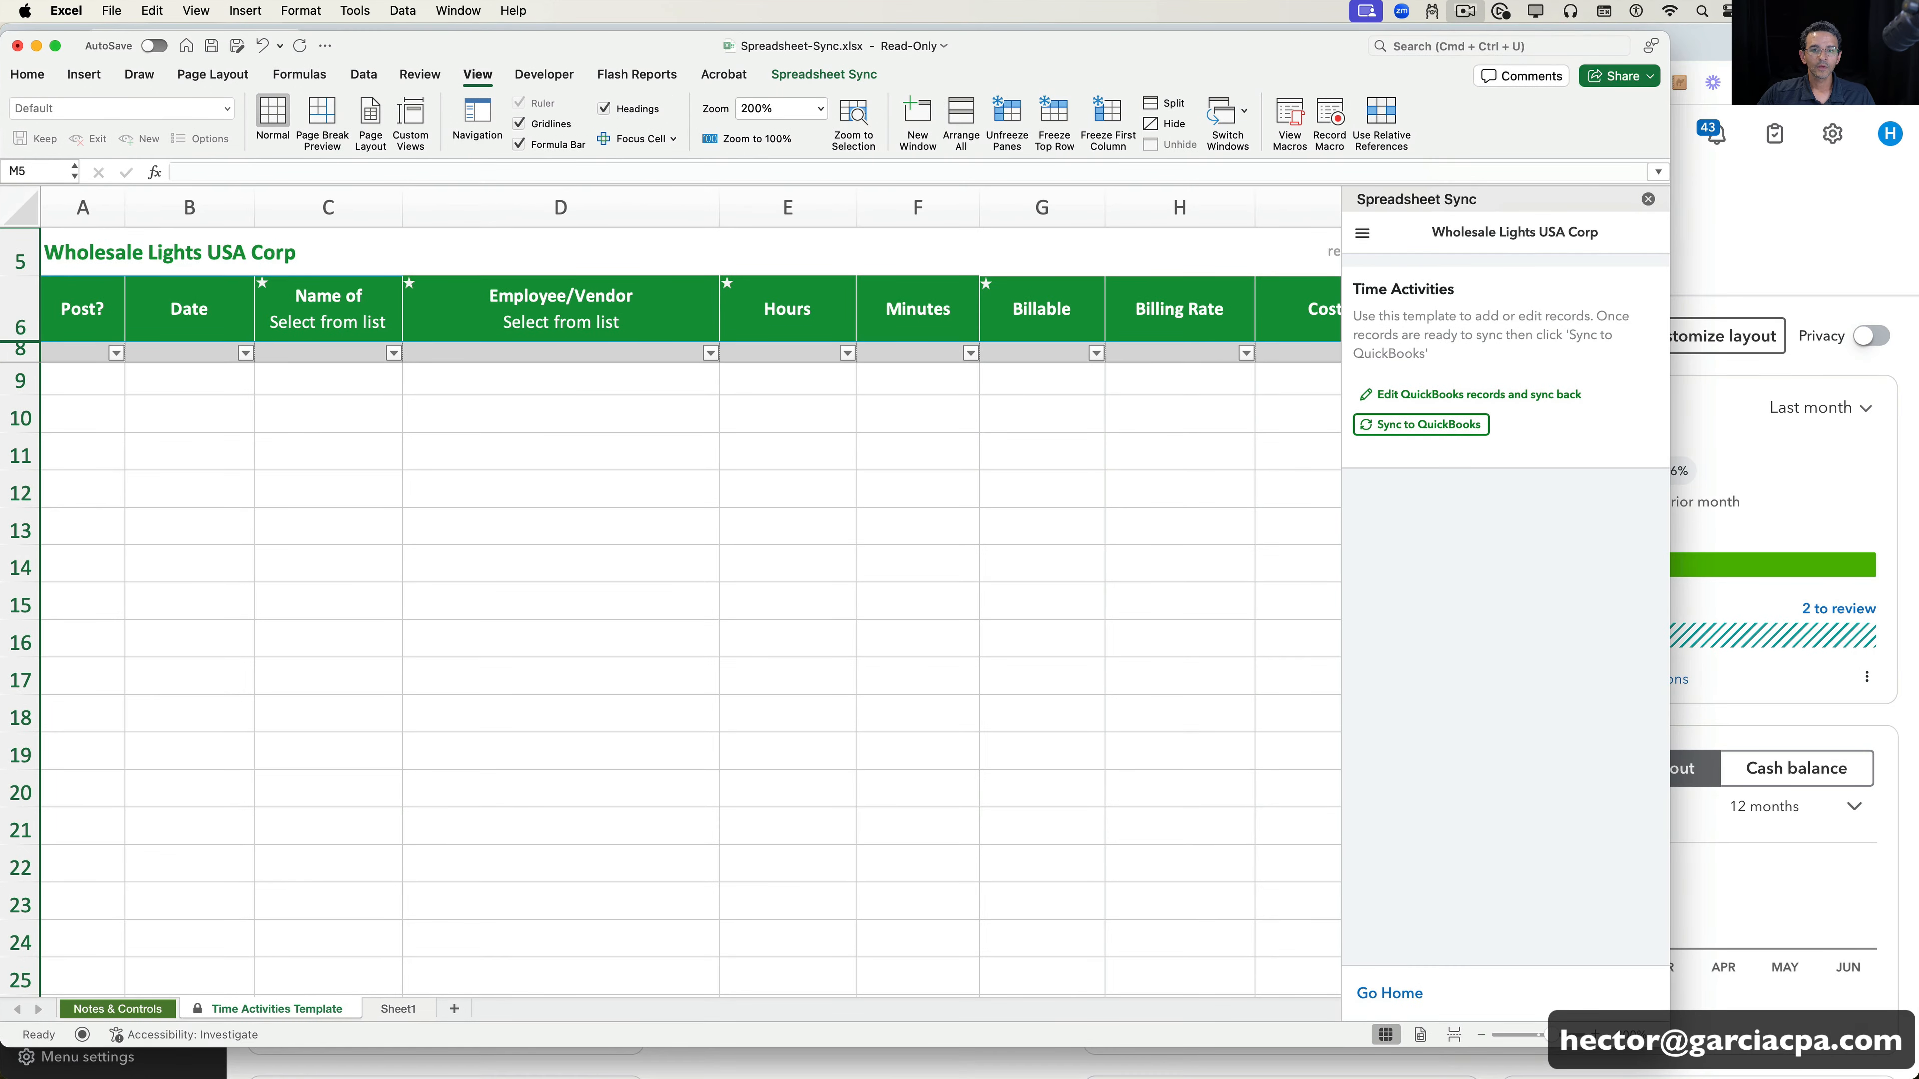
pyautogui.moveTo(1917, 261); pyautogui.dragTo(1270, 172)
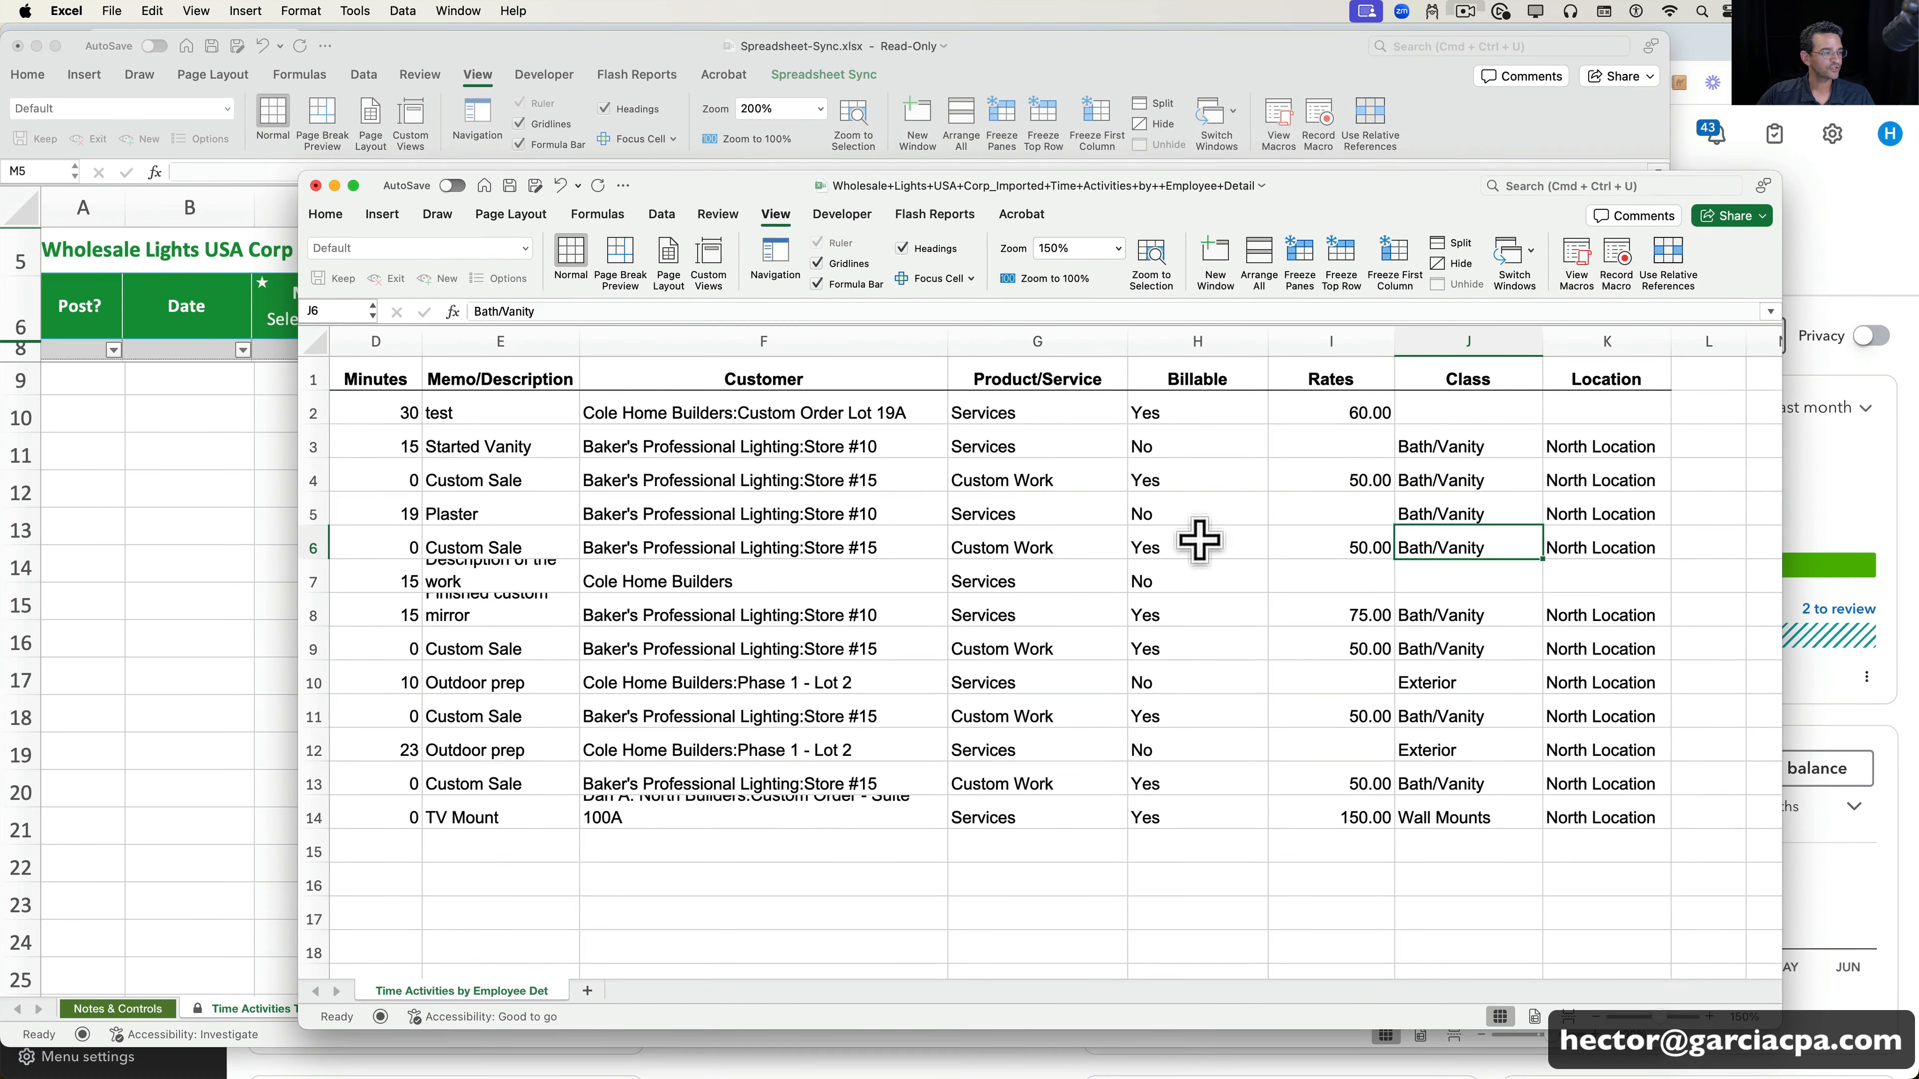
pyautogui.hscroll(-10, 1198, 540)
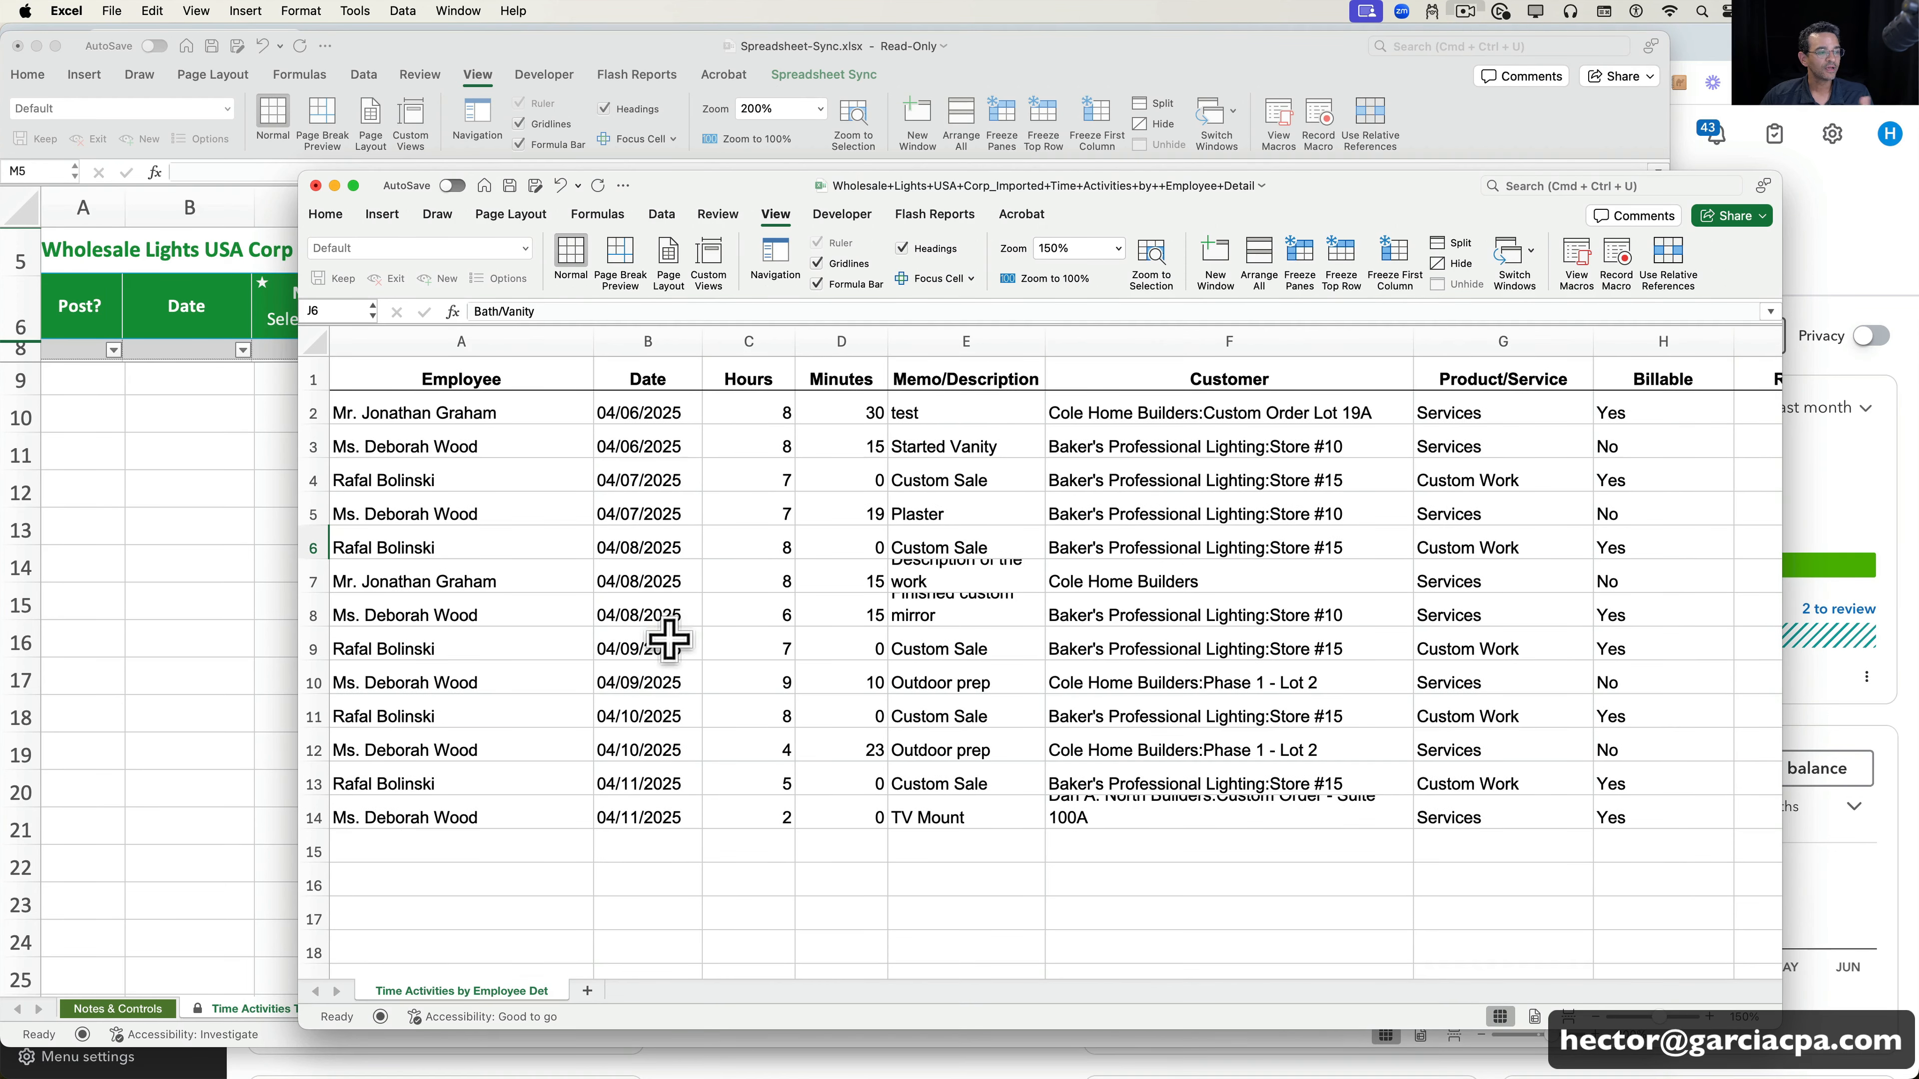
# - Insert a blank column before Employee in the source sheet and move the Date column into it
pyautogui.click(527, 337)
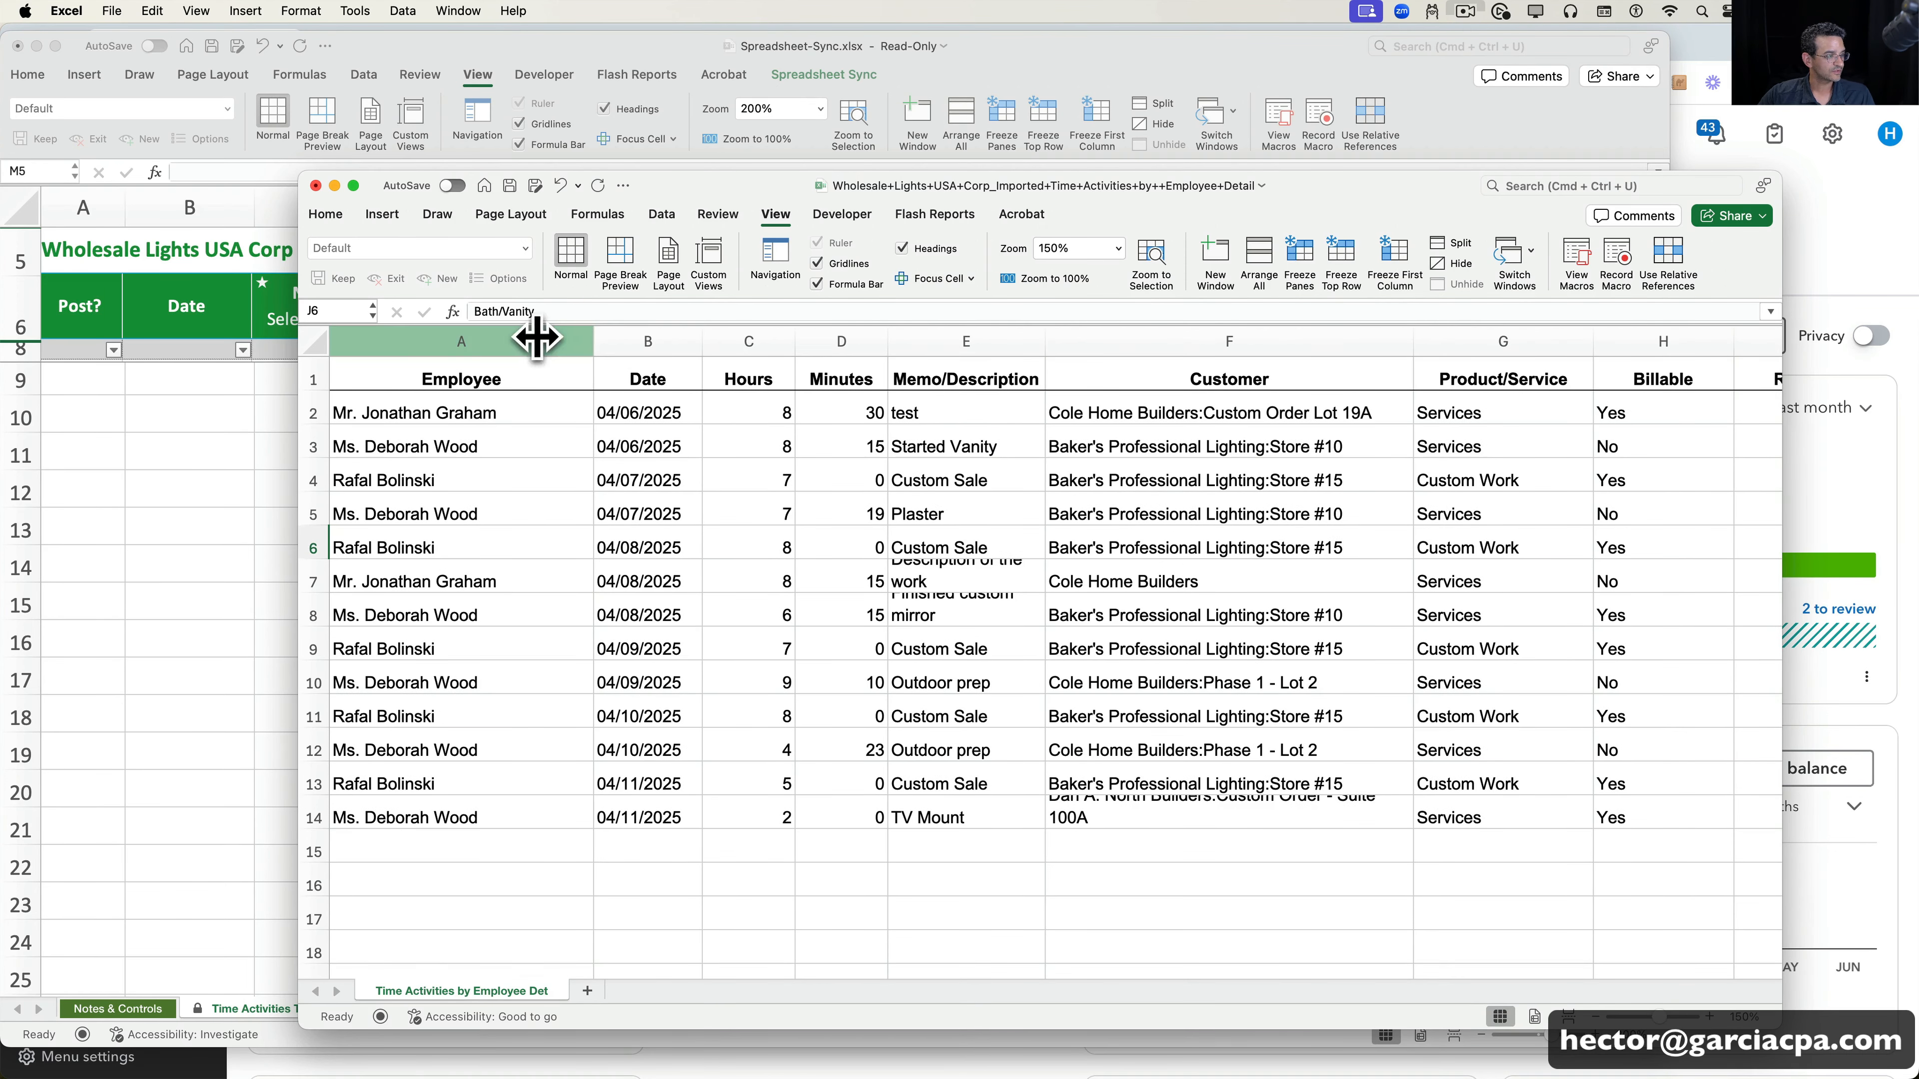
pyautogui.rightClick(538, 340)
pyautogui.click(597, 444)
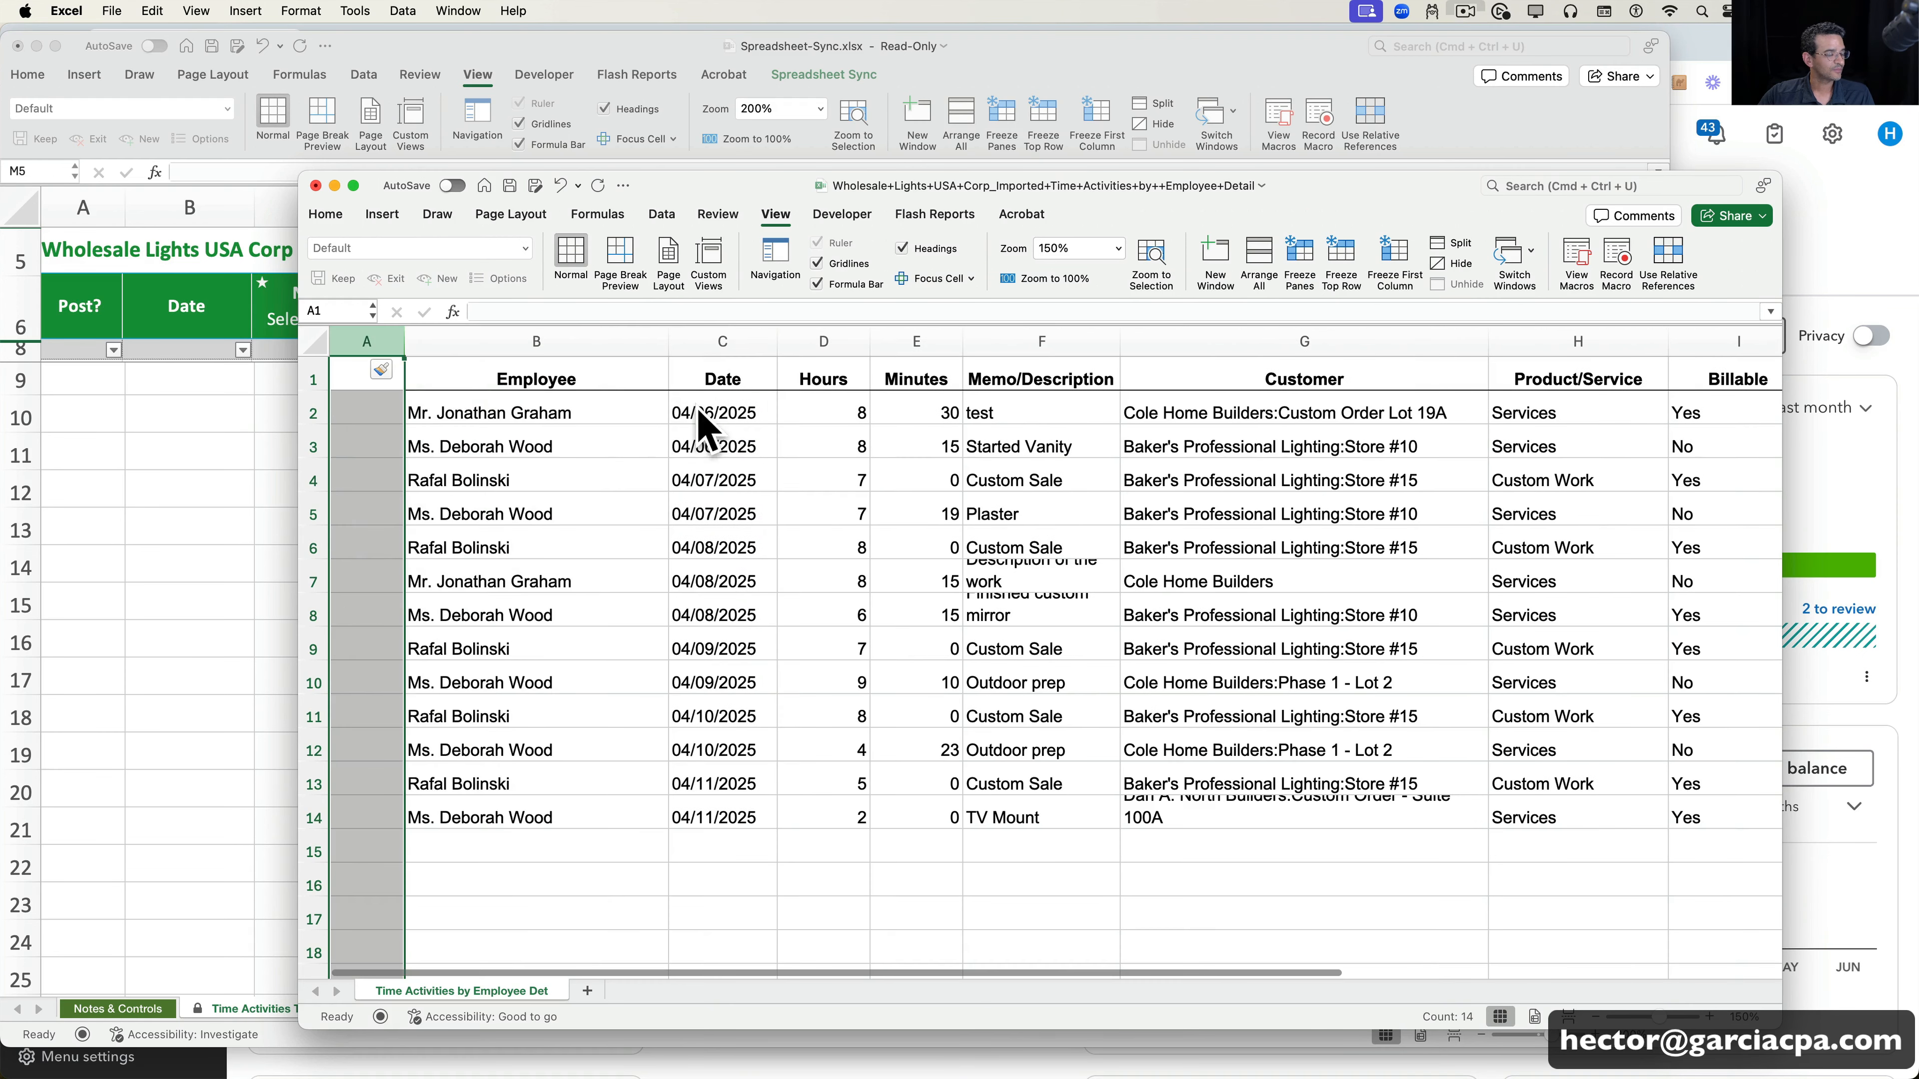
pyautogui.click(721, 350)
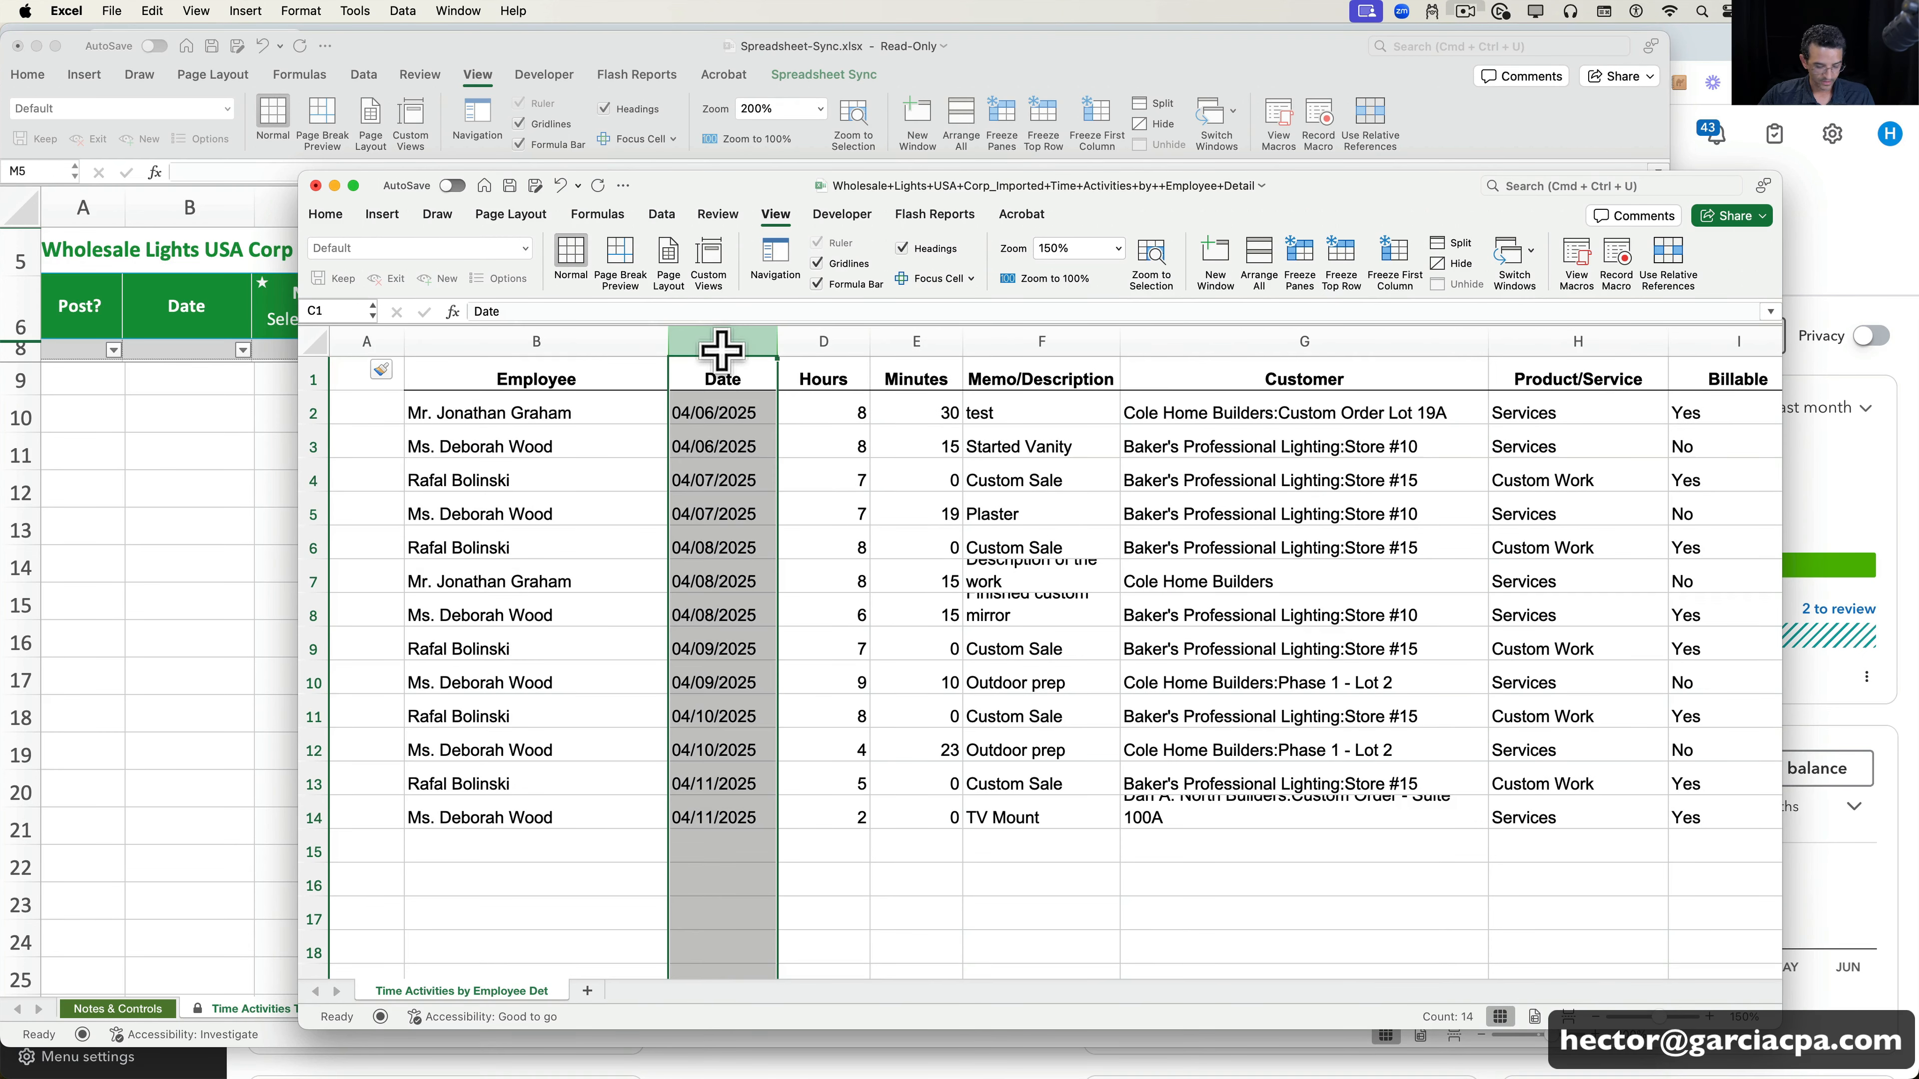
pyautogui.press('super+c')
pyautogui.click(364, 338)
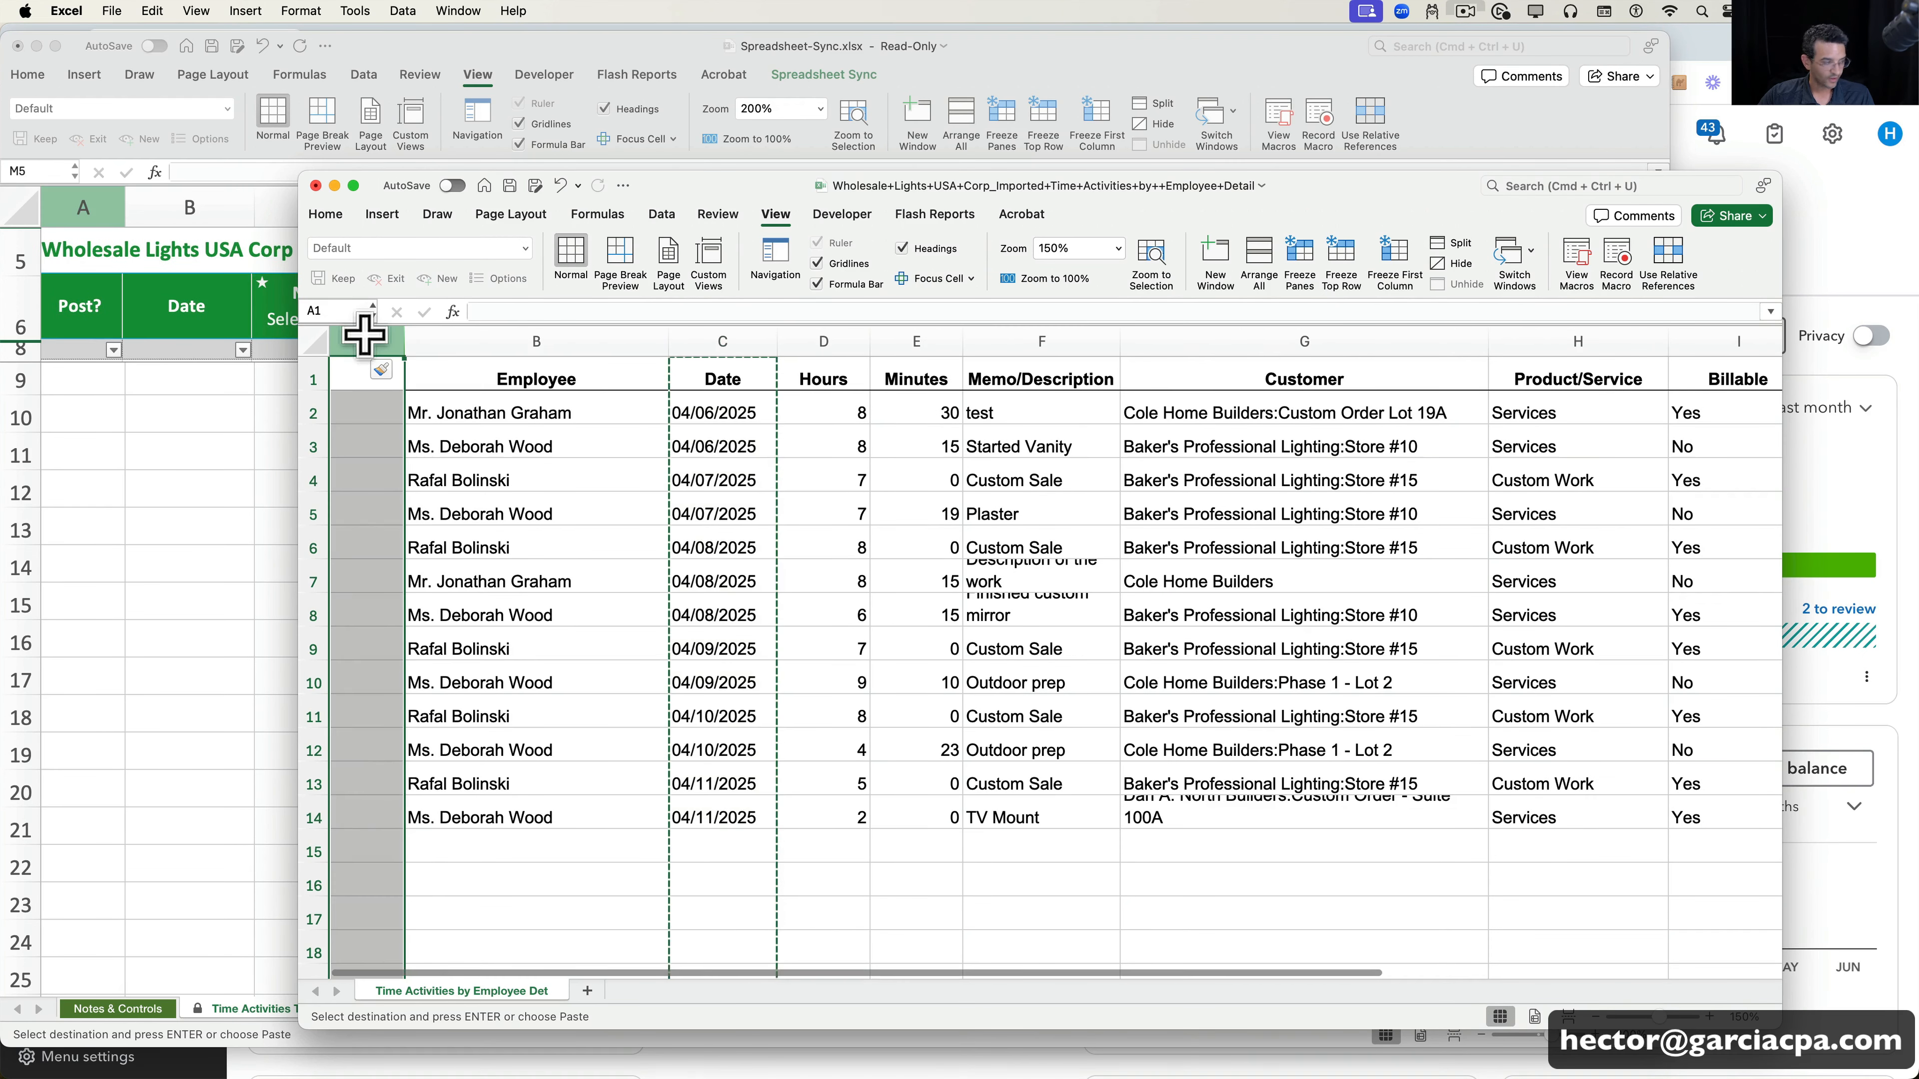
pyautogui.press('Return')
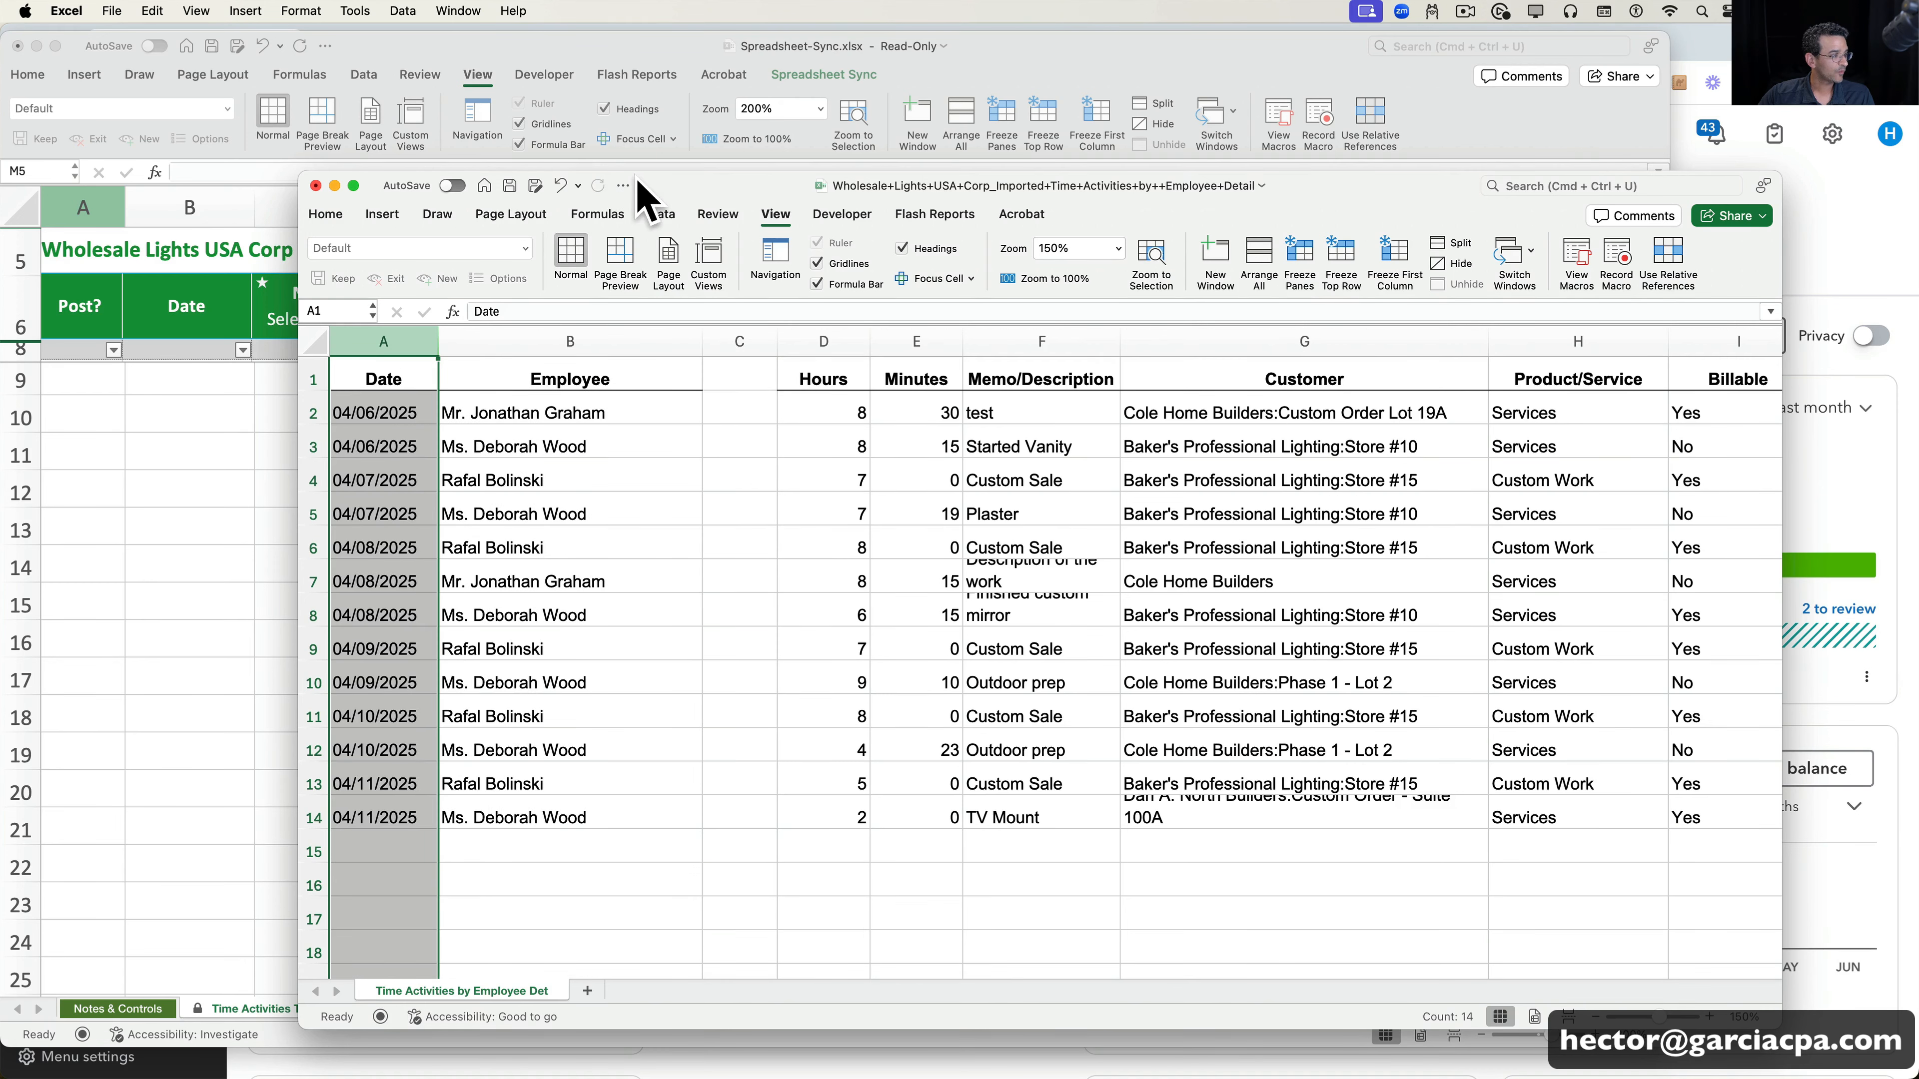
# - With the template's headers kept in view, insert a column between Date and Employee and head it Name of
pyautogui.moveTo(669, 171); pyautogui.dragTo(642, 373)
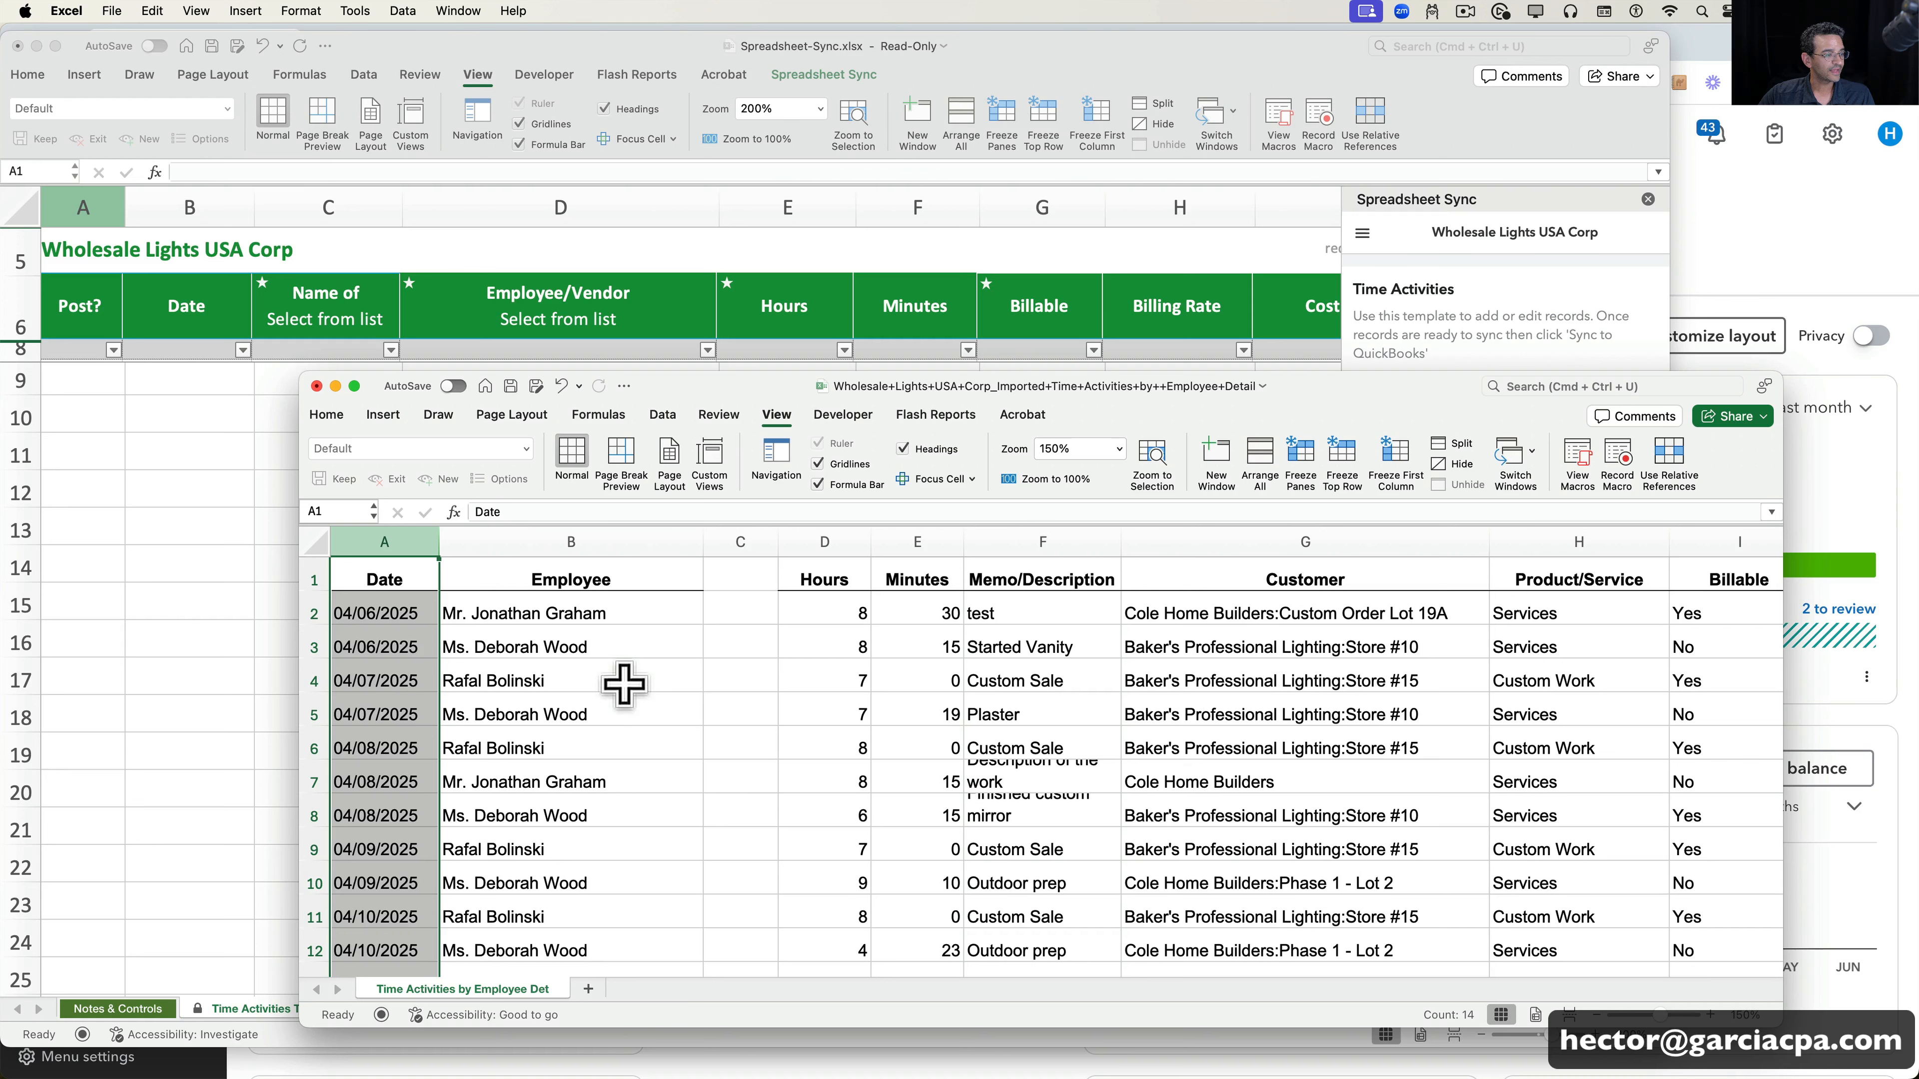
pyautogui.click(617, 648)
pyautogui.click(610, 546)
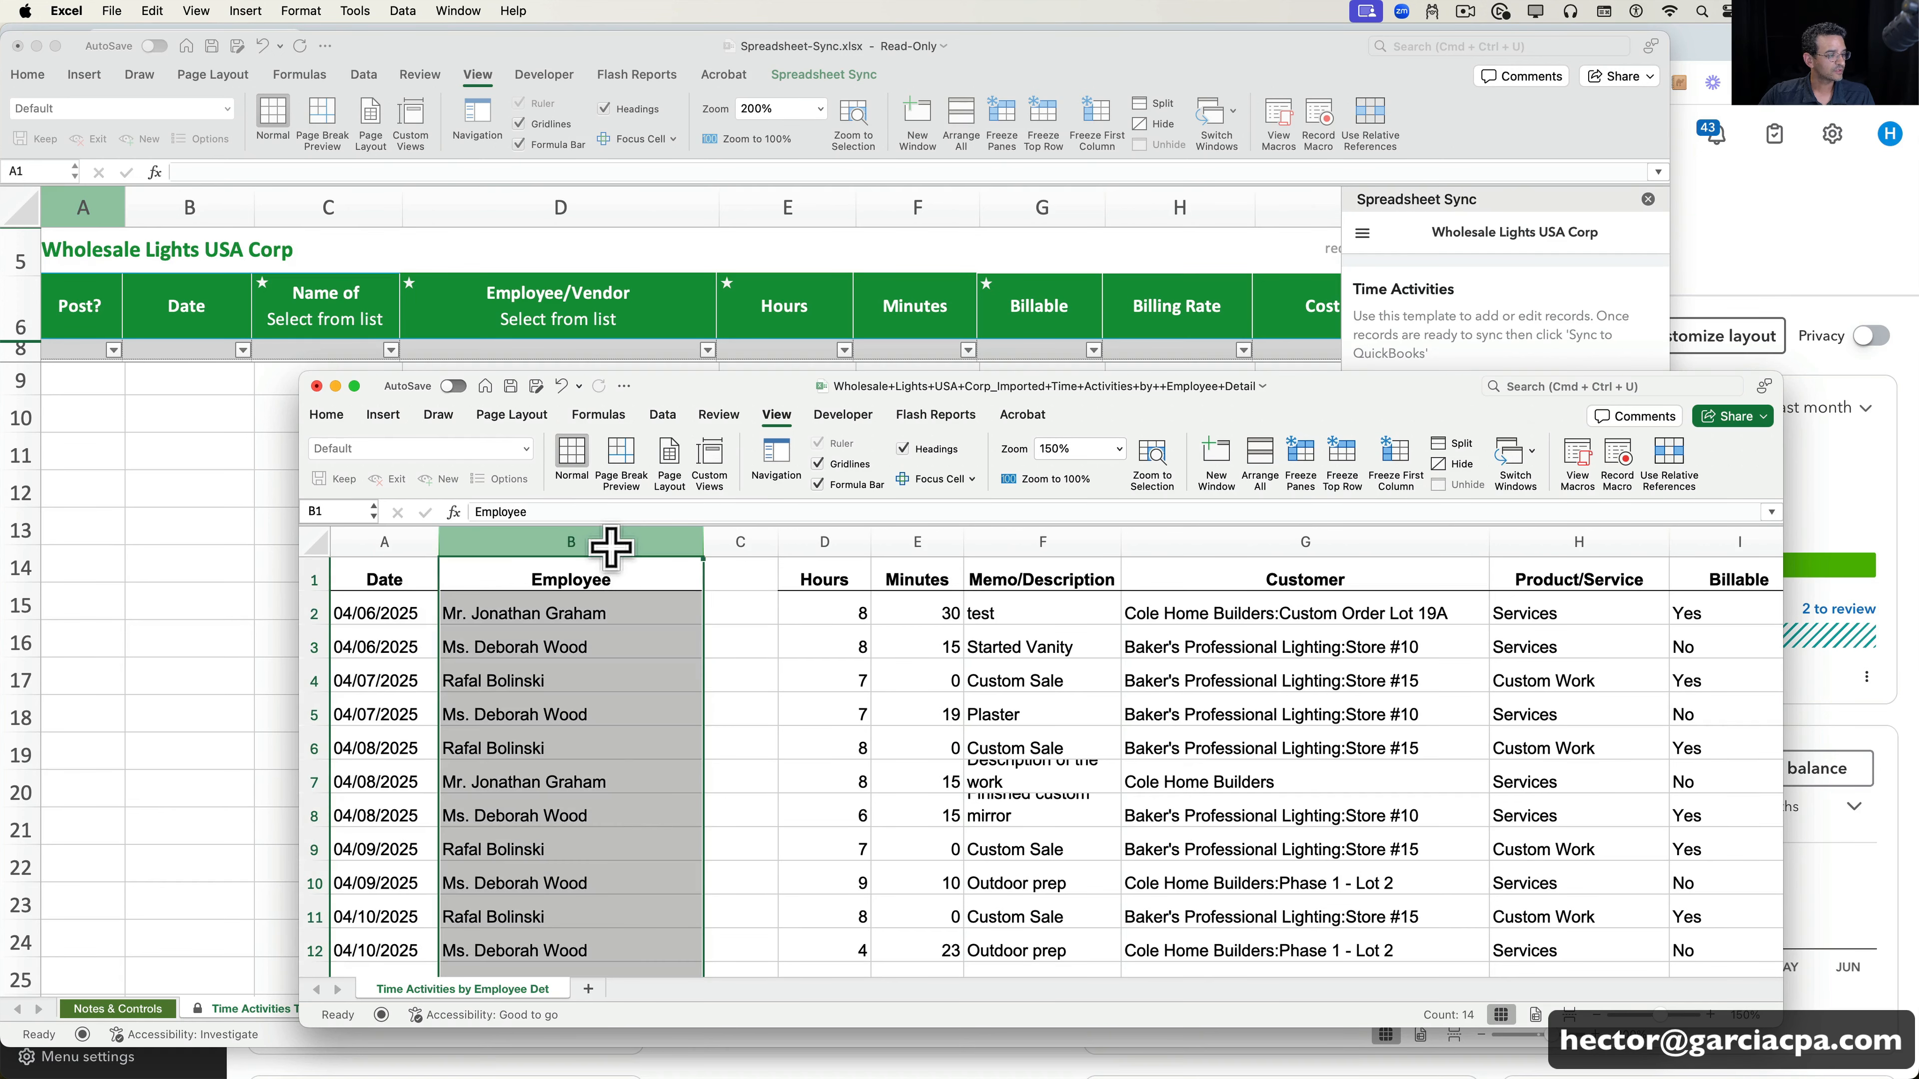
pyautogui.rightClick(605, 536)
pyautogui.click(628, 649)
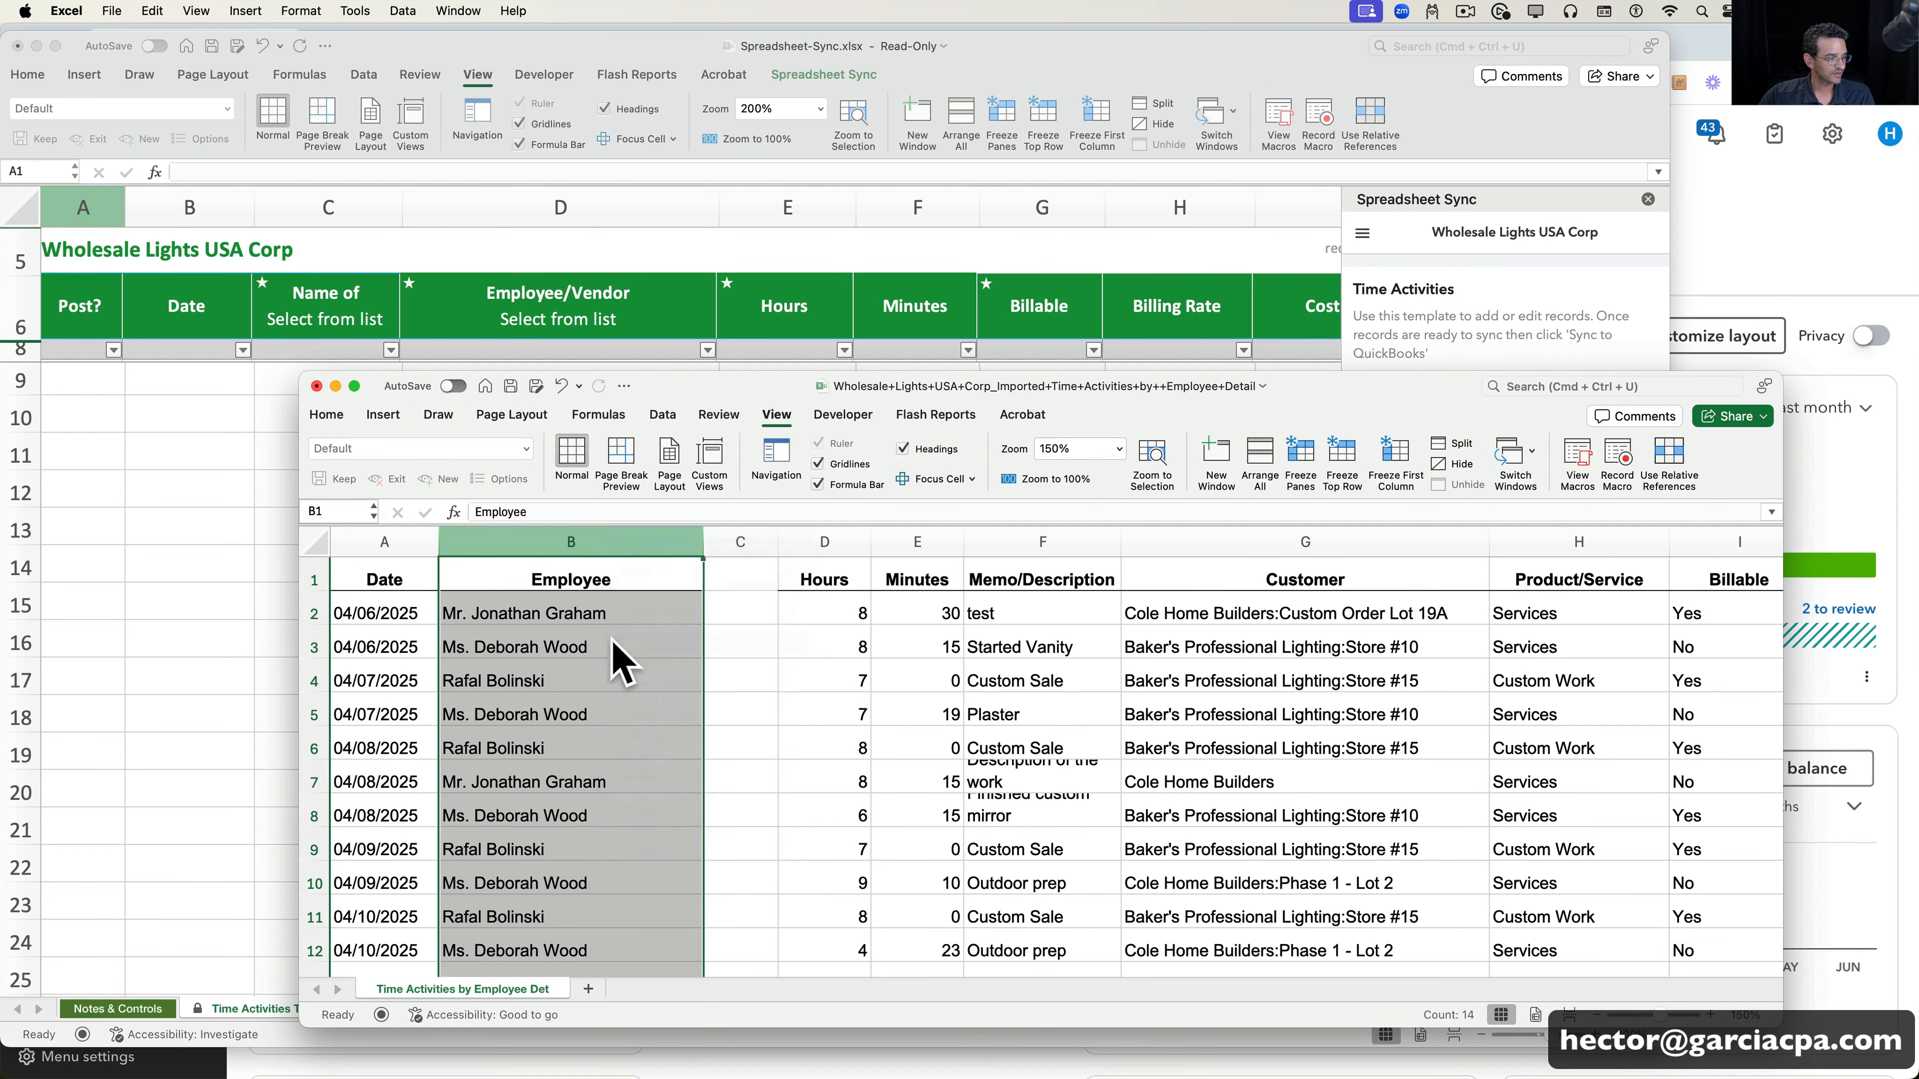
pyautogui.click(488, 576)
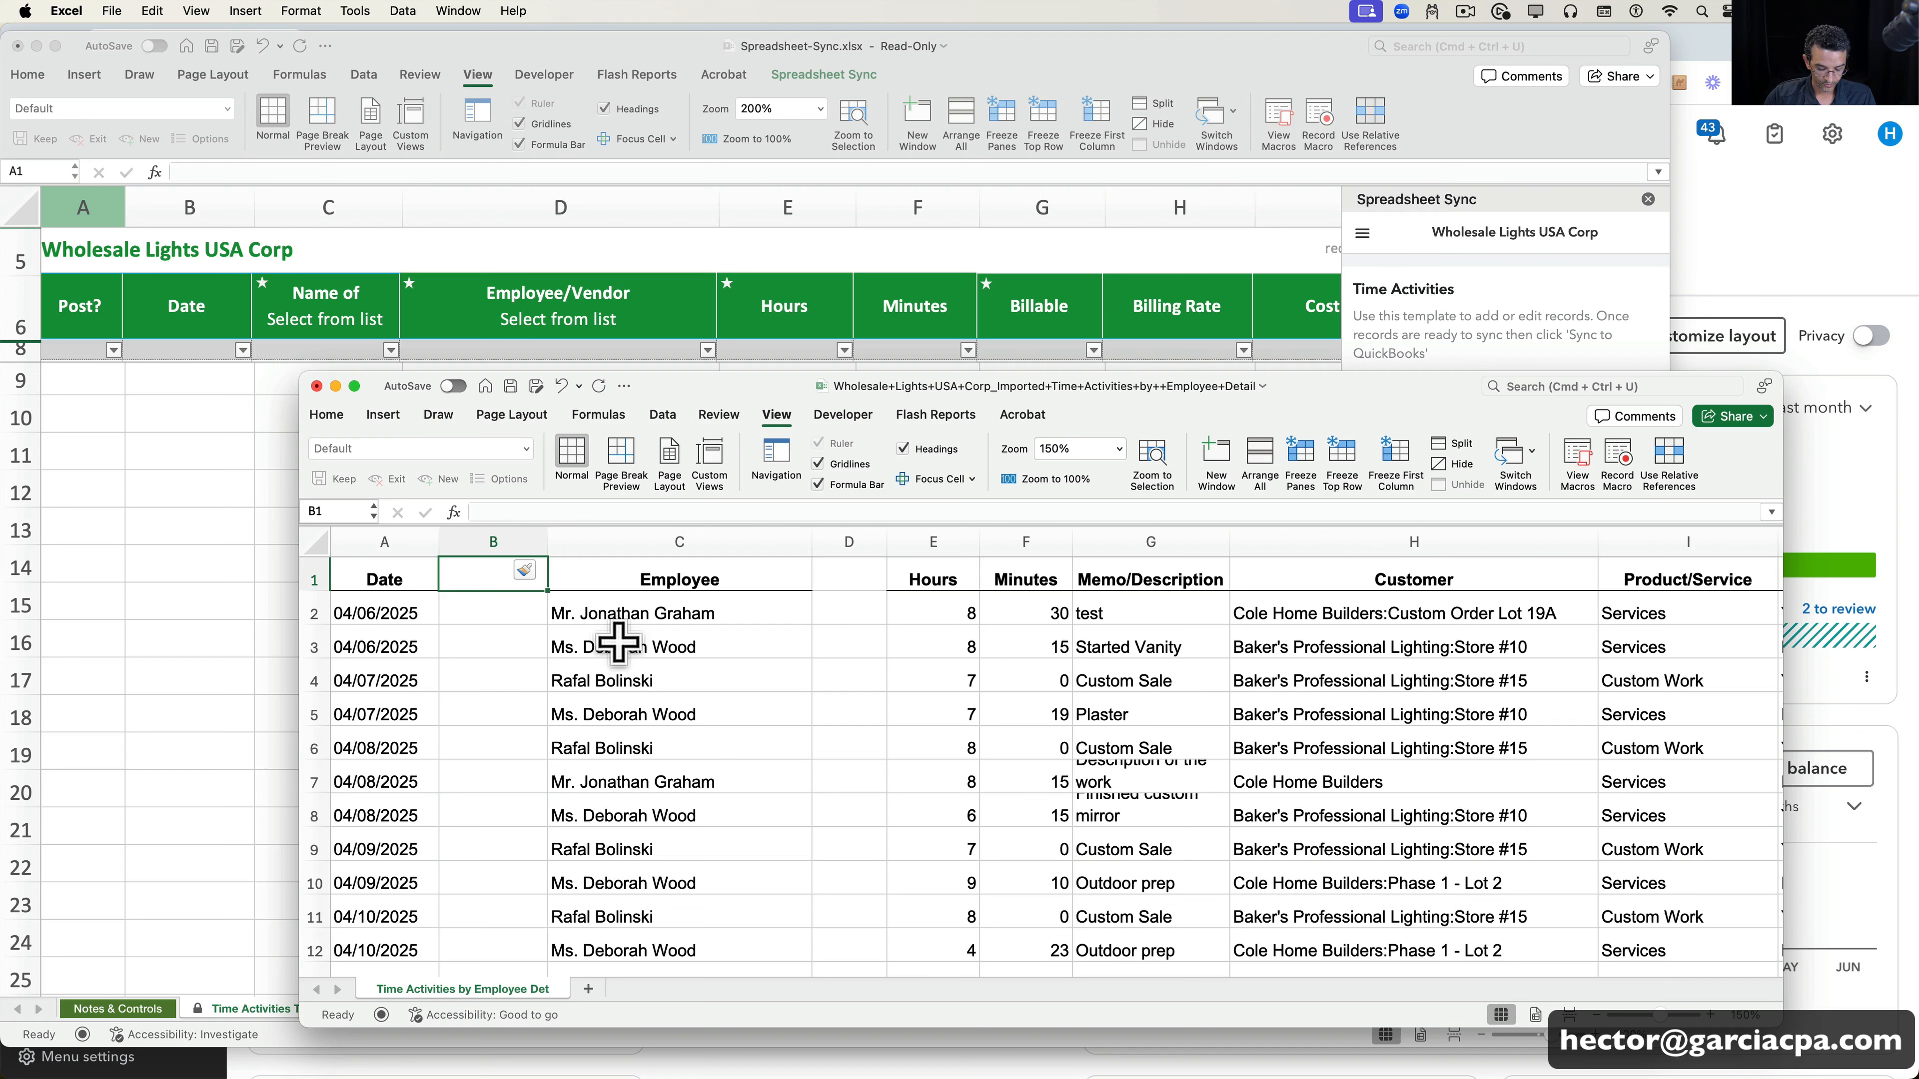
pyautogui.write('Name of')
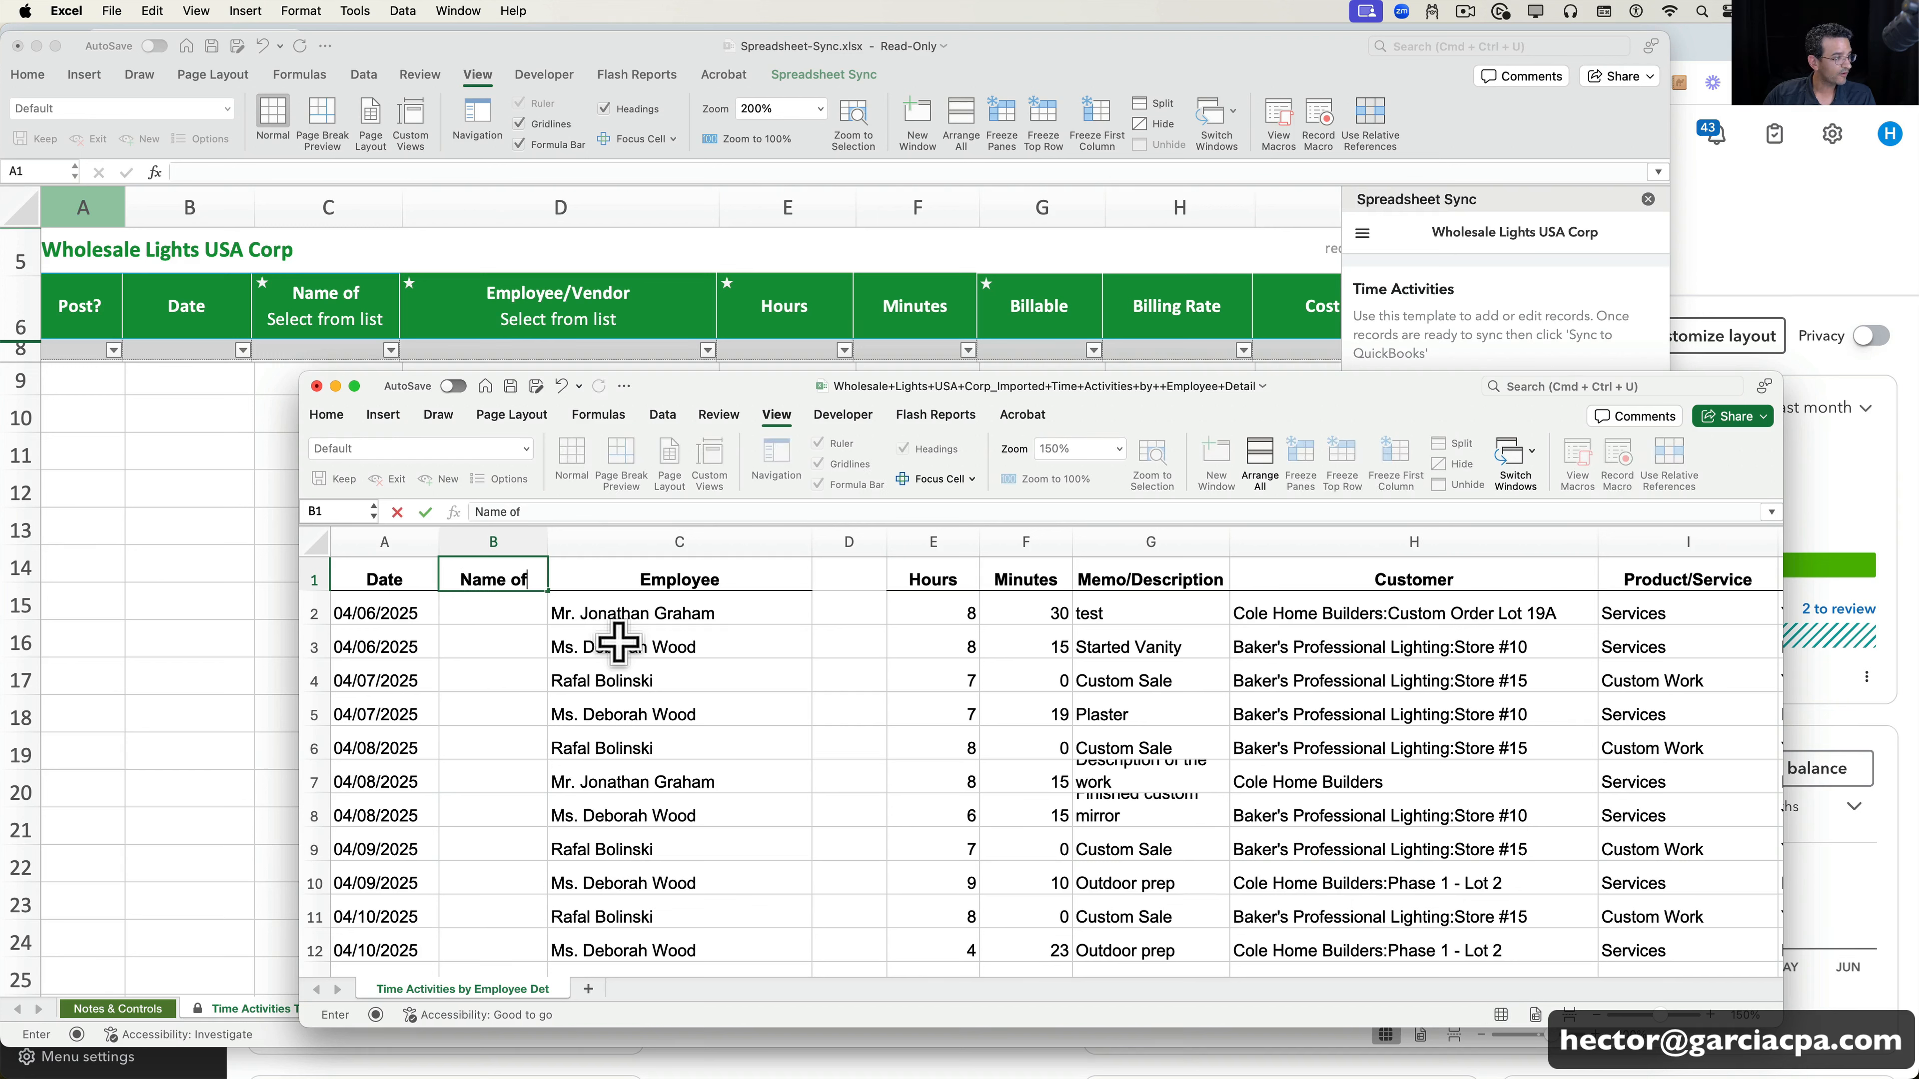
pyautogui.press('Return')
# - Enter Employee in cell B2 and fill it down the Name of column for the time entries
pyautogui.write('Empl')
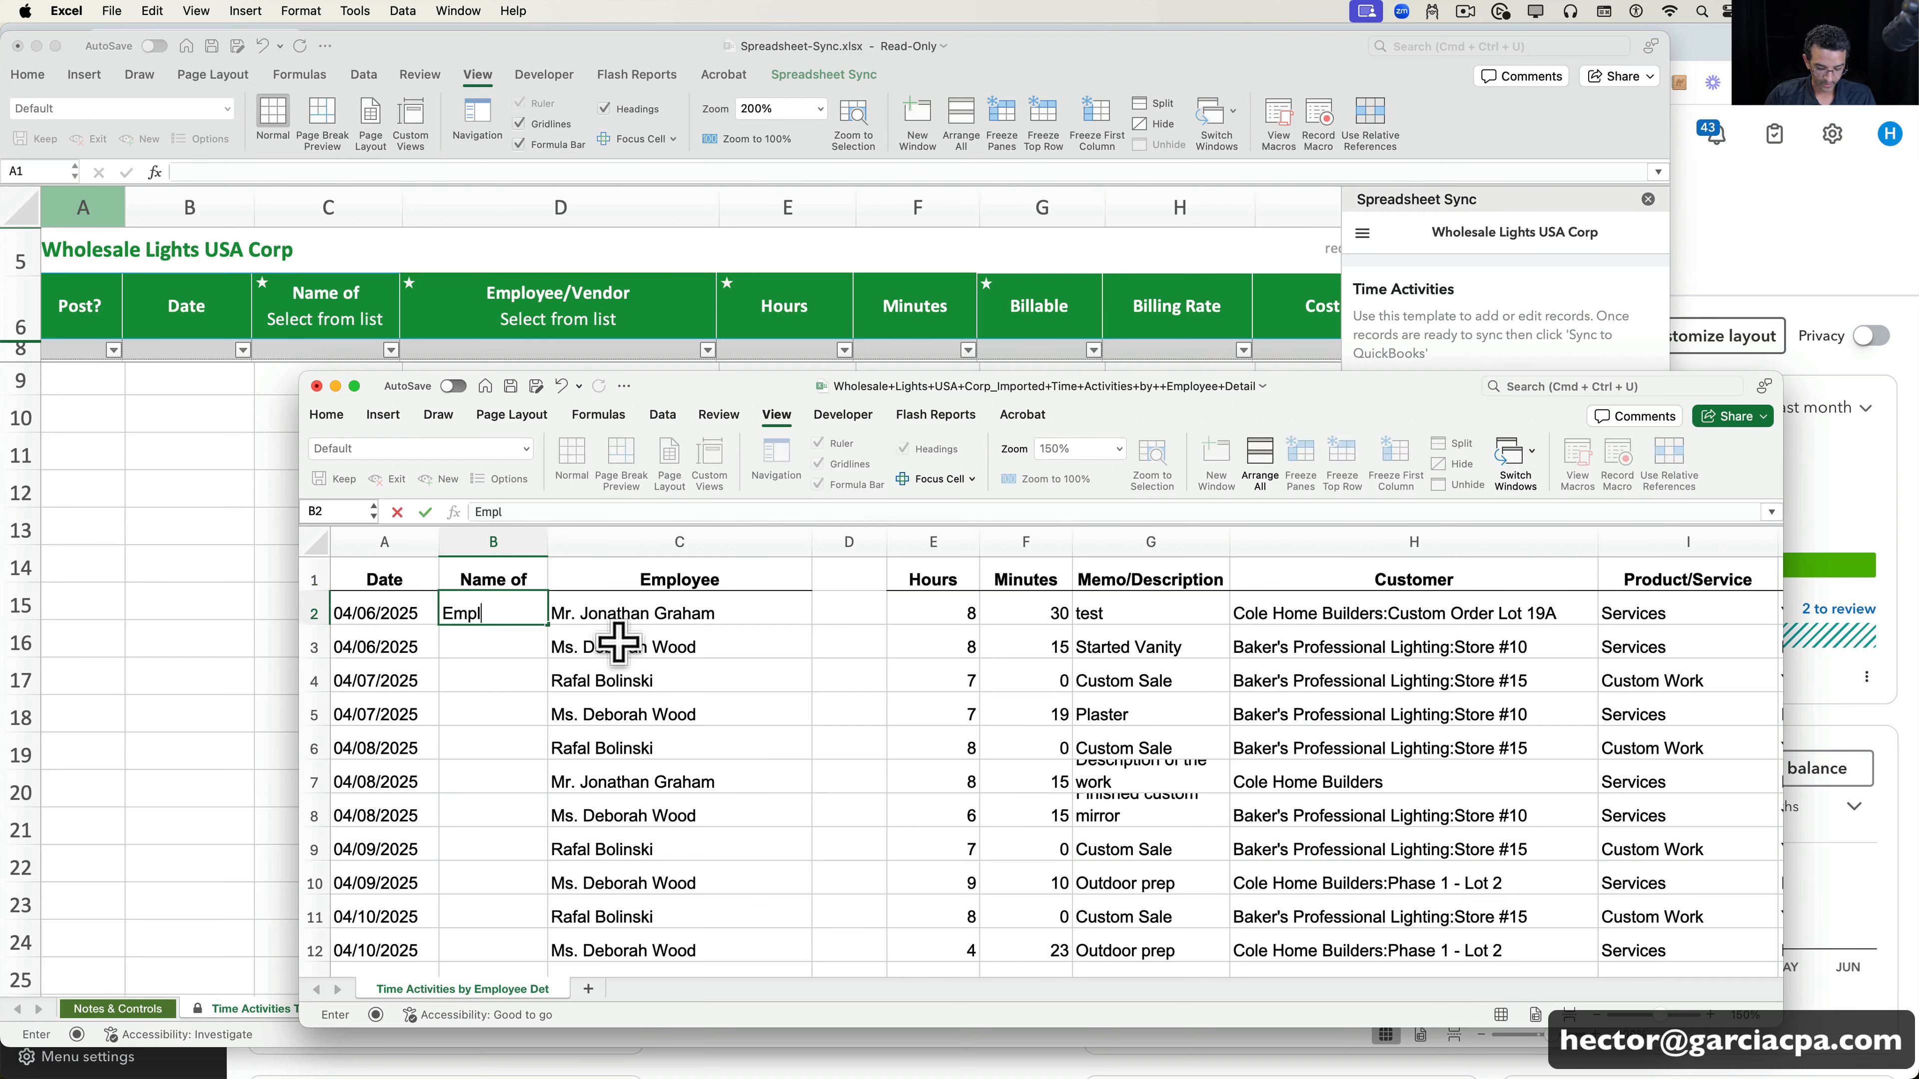
pyautogui.write('oyee')
pyautogui.press('Return')
pyautogui.click(508, 605)
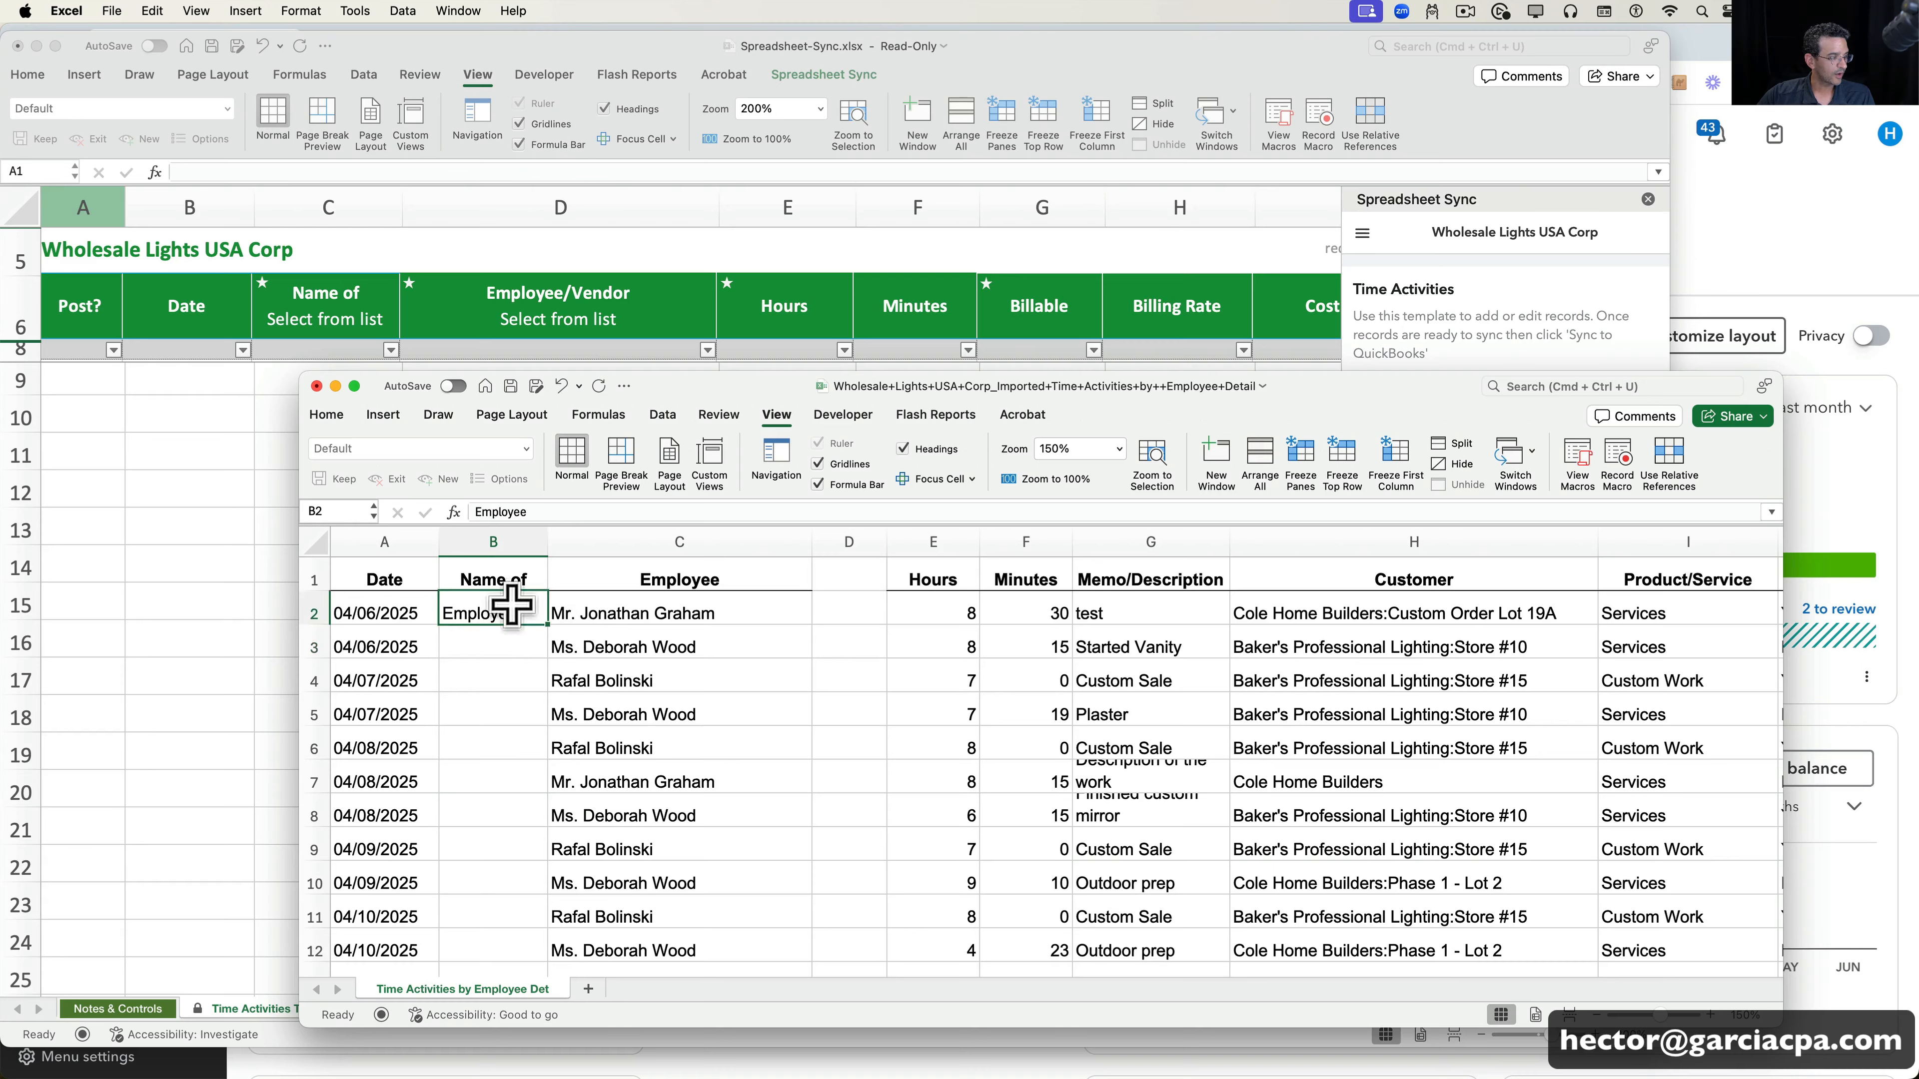
pyautogui.scroll(-2, 514, 602)
pyautogui.scroll(1, 513, 602)
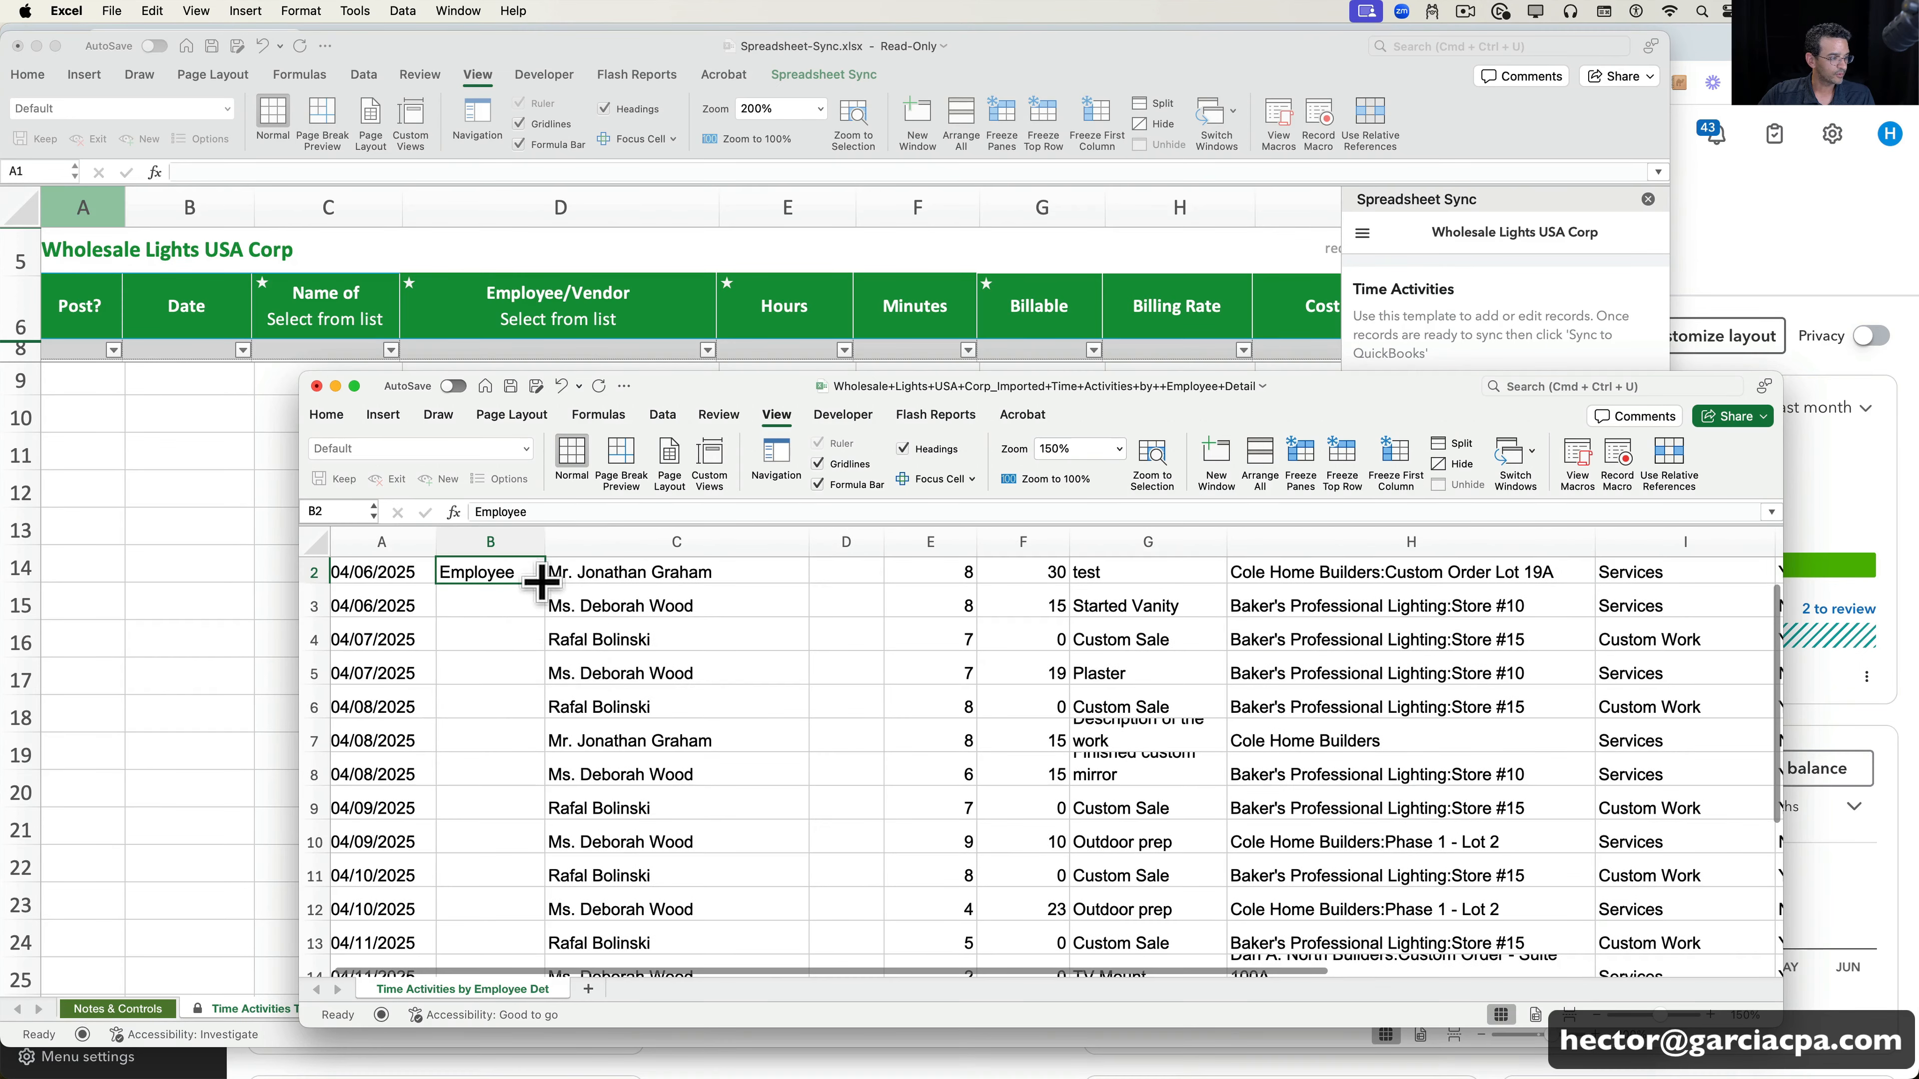
pyautogui.moveTo(541, 581); pyautogui.dragTo(536, 920)
pyautogui.click(634, 778)
pyautogui.scroll(3, 638, 756)
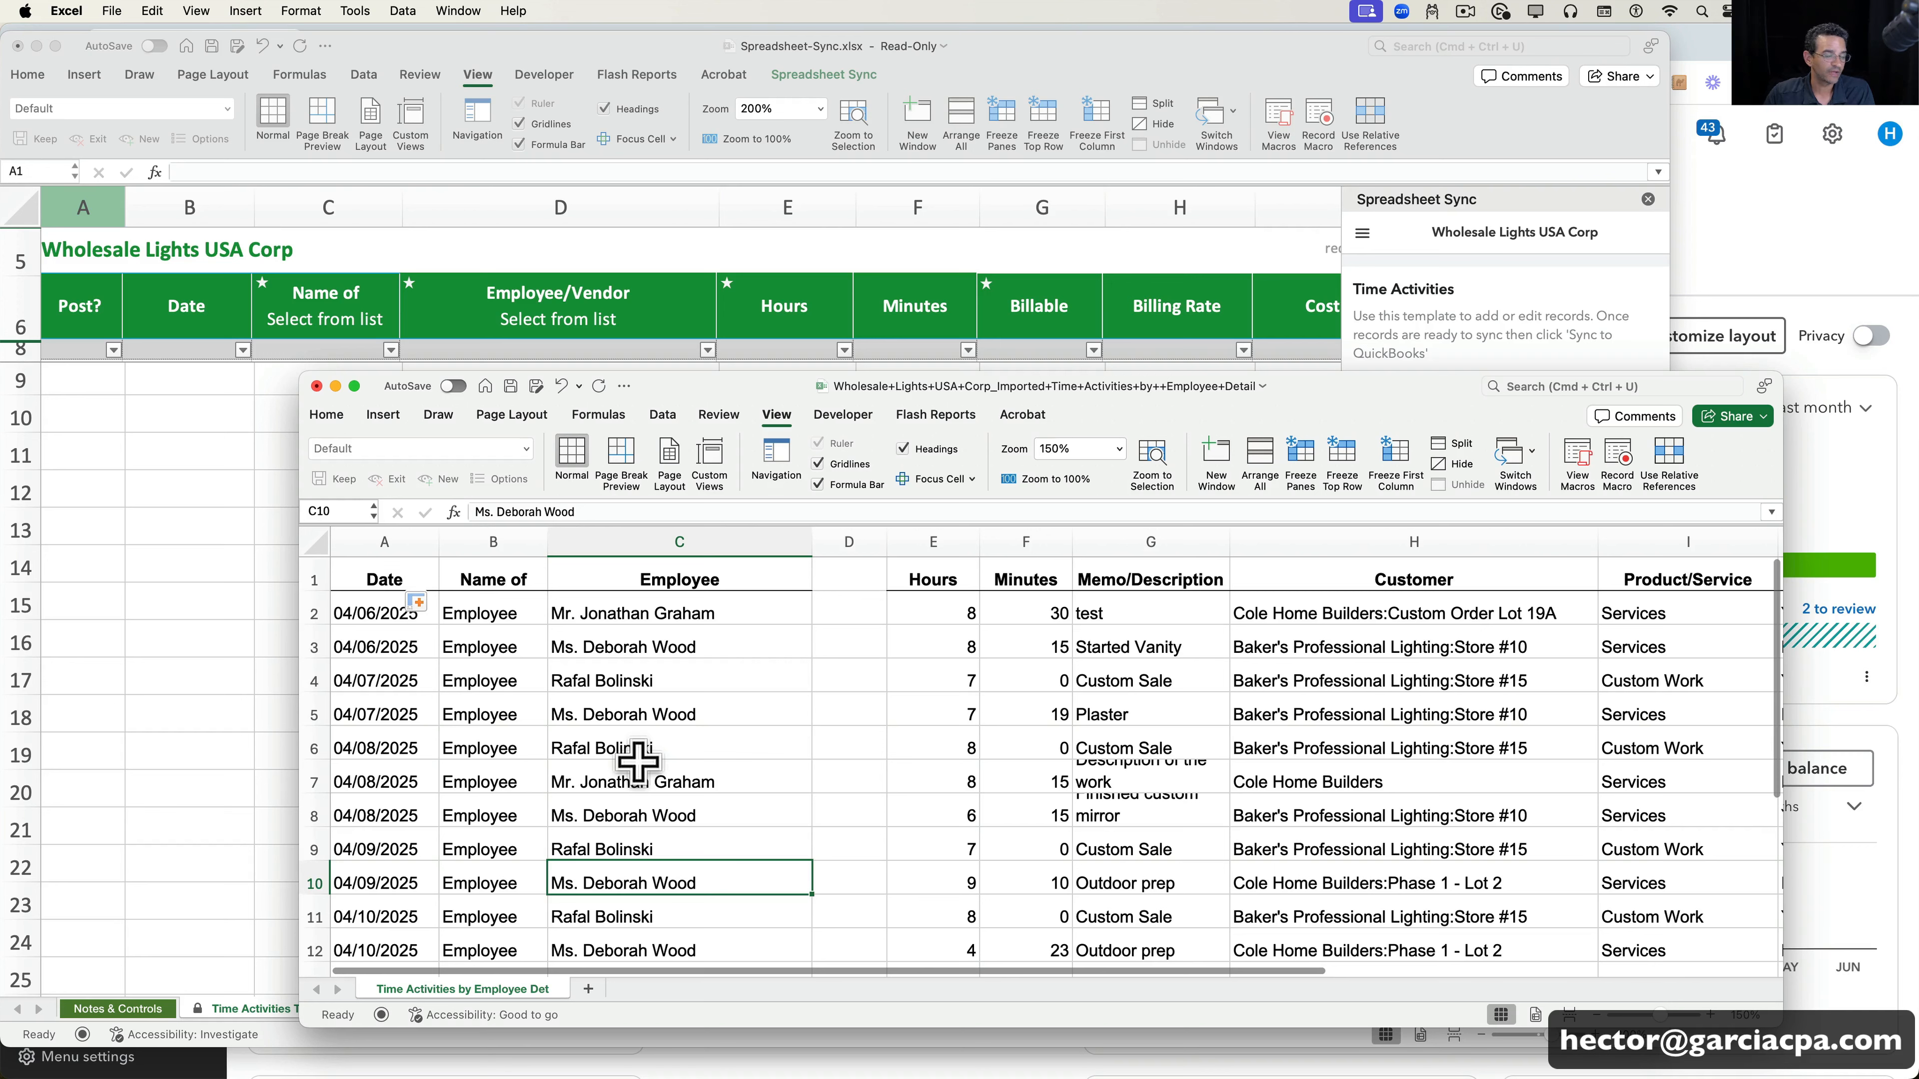
# - Delete the empty column between Employee and Hours, and check the Hours and Minutes headers against the template
pyautogui.hscroll(2, 749, 652)
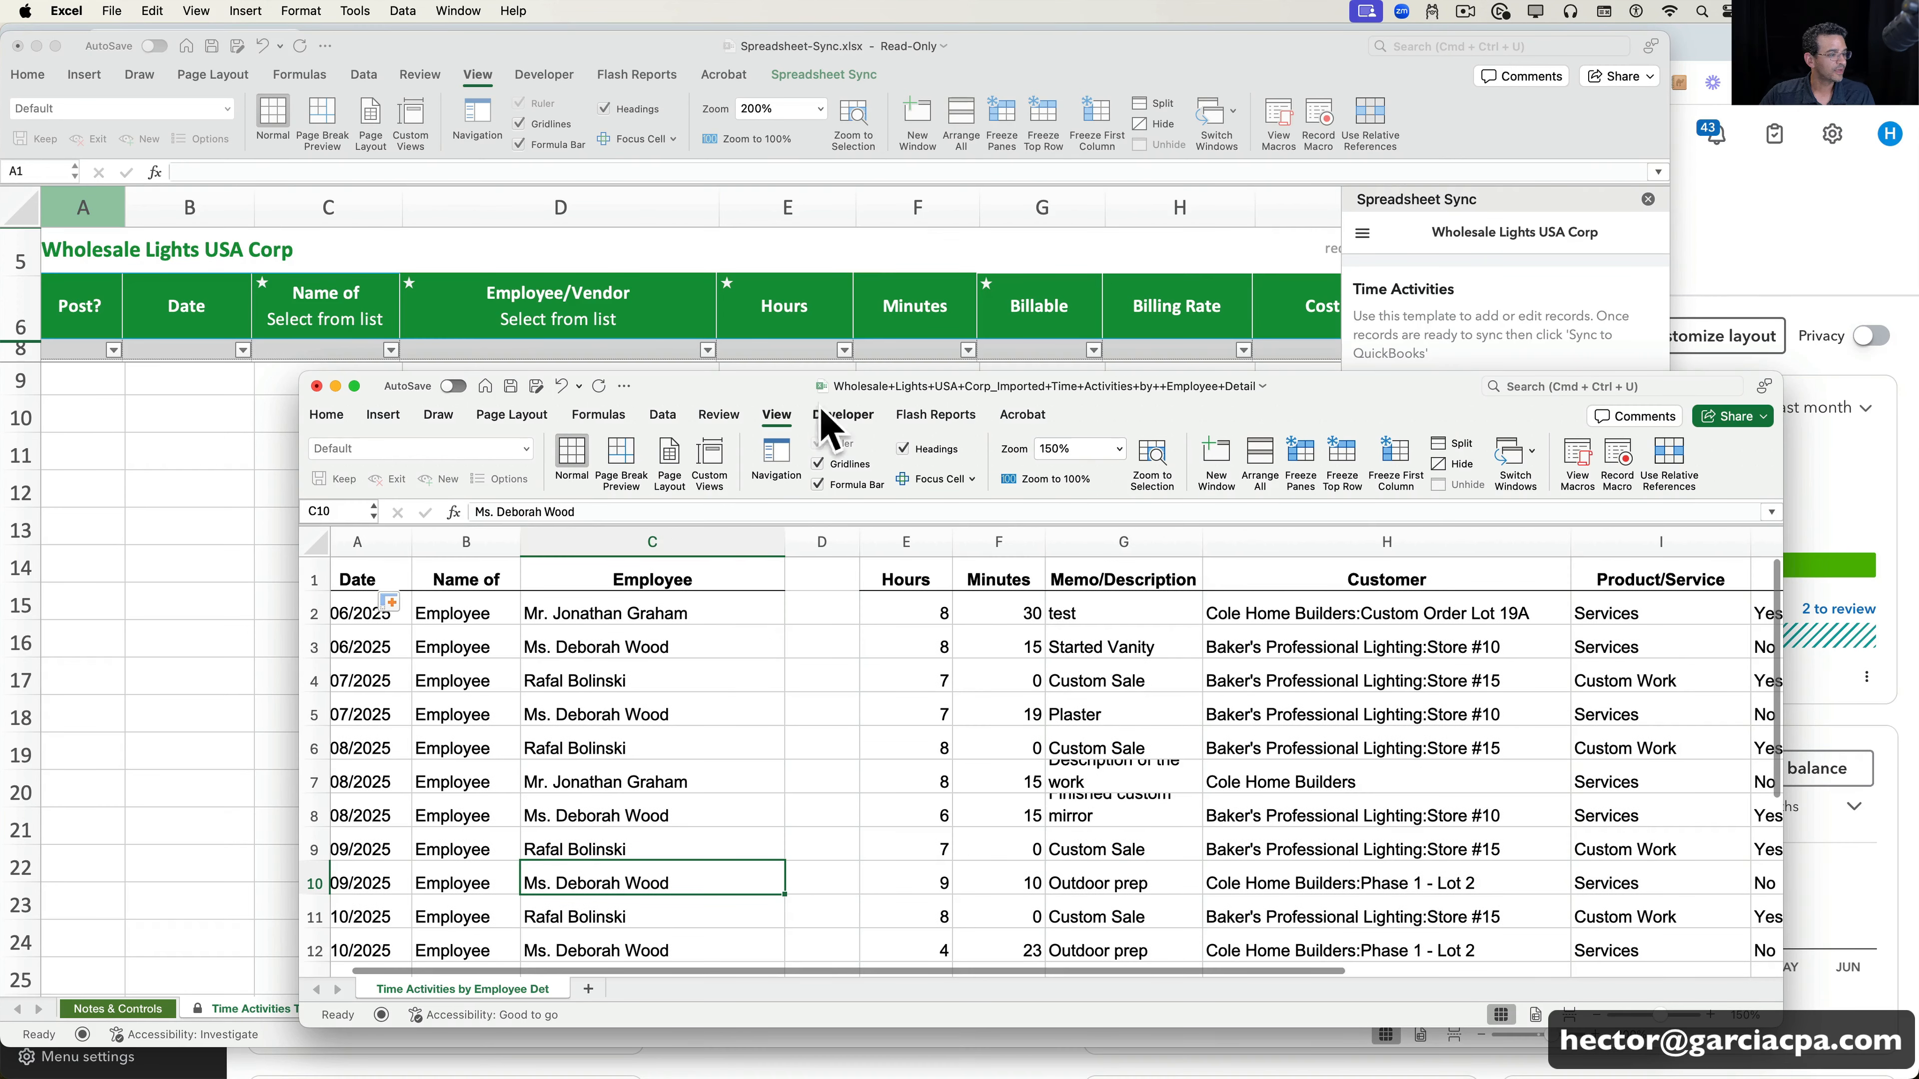
pyautogui.rightClick(835, 540)
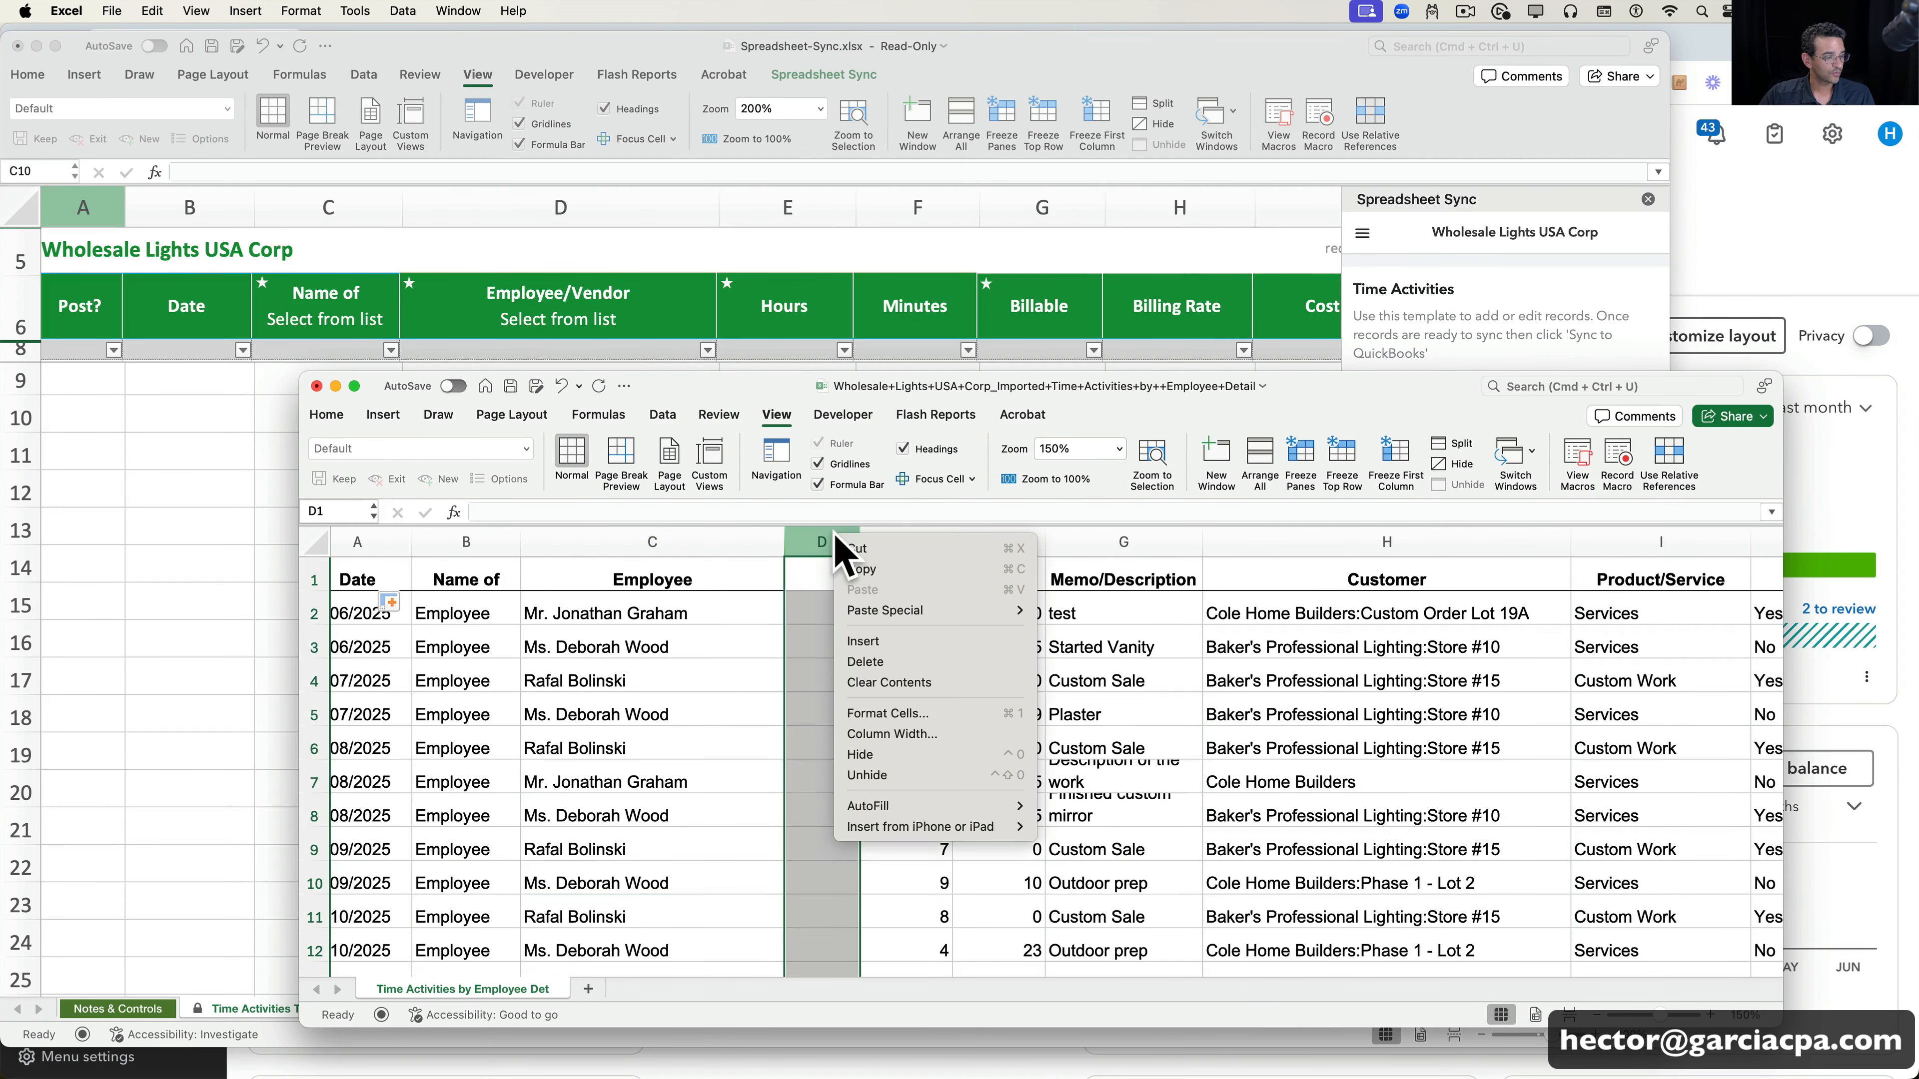
pyautogui.click(865, 662)
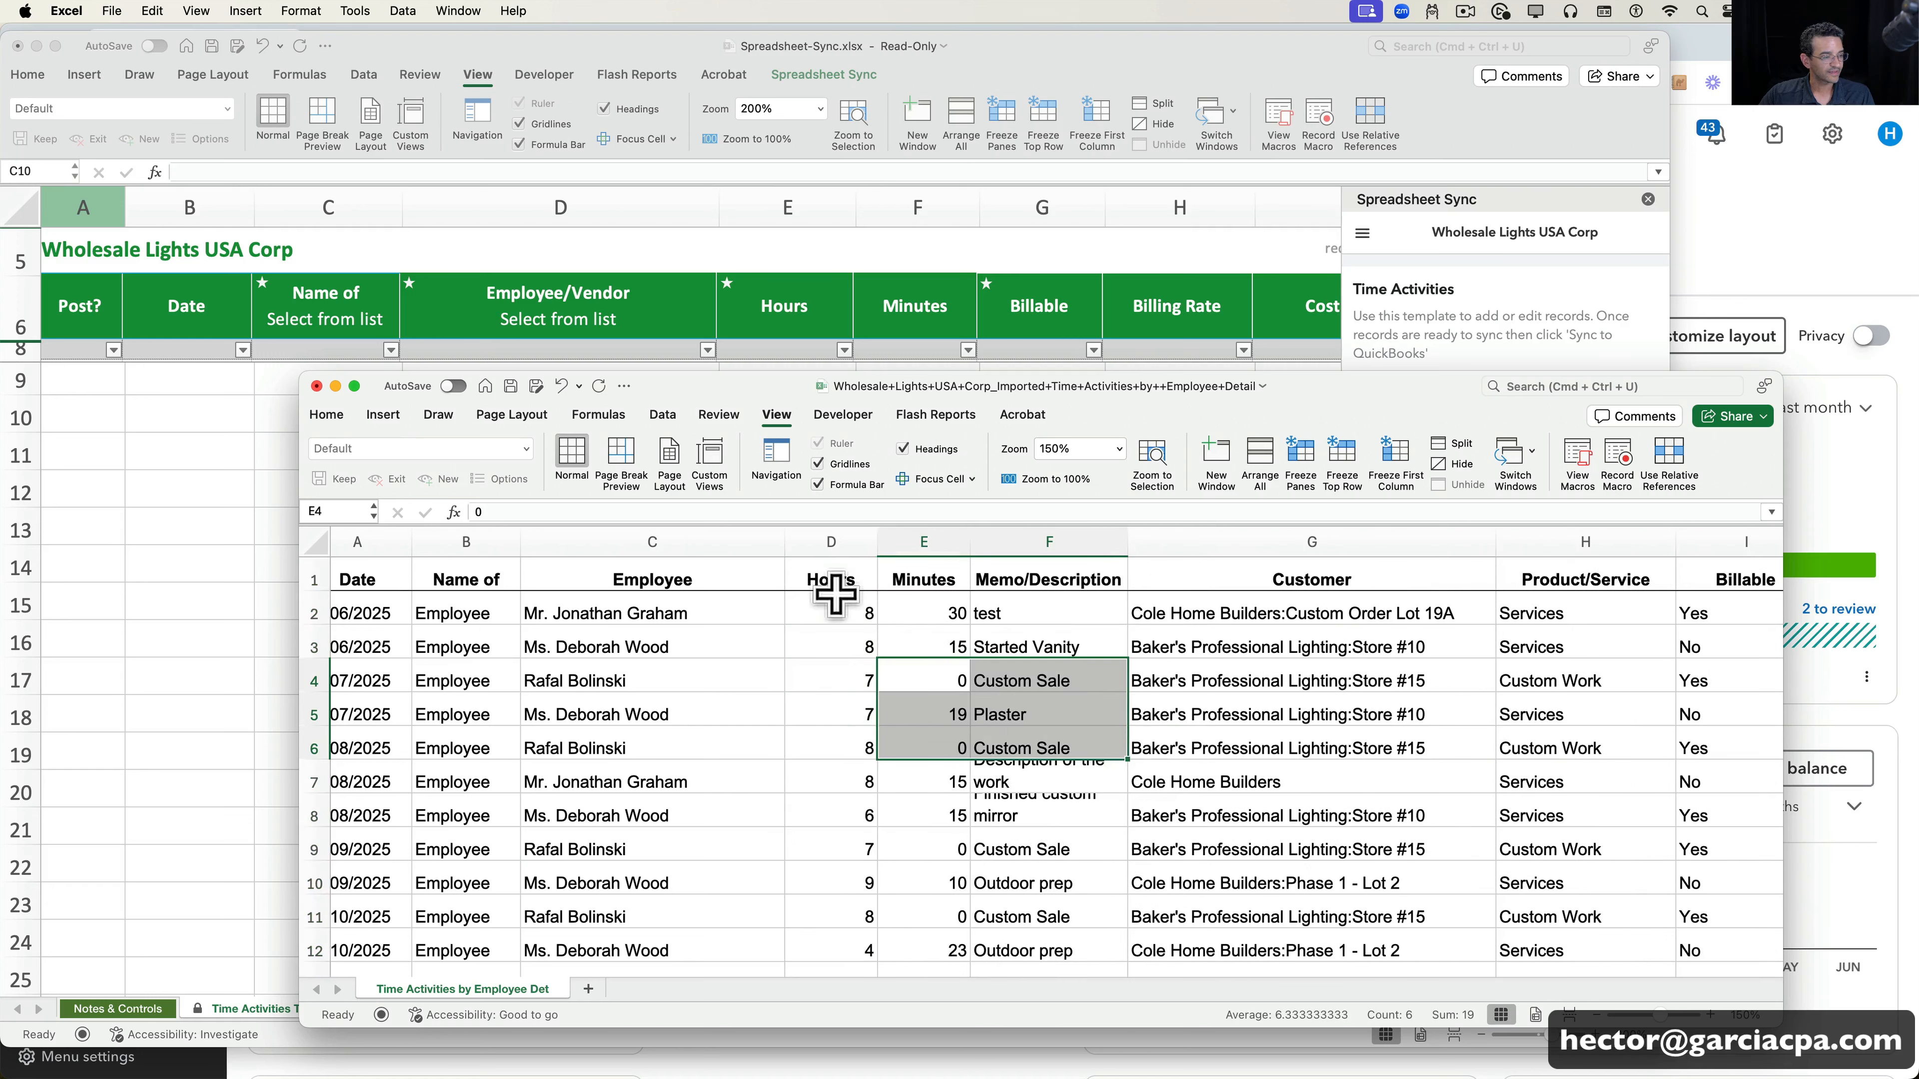
pyautogui.click(829, 582)
pyautogui.click(926, 579)
pyautogui.click(858, 579)
pyautogui.click(940, 578)
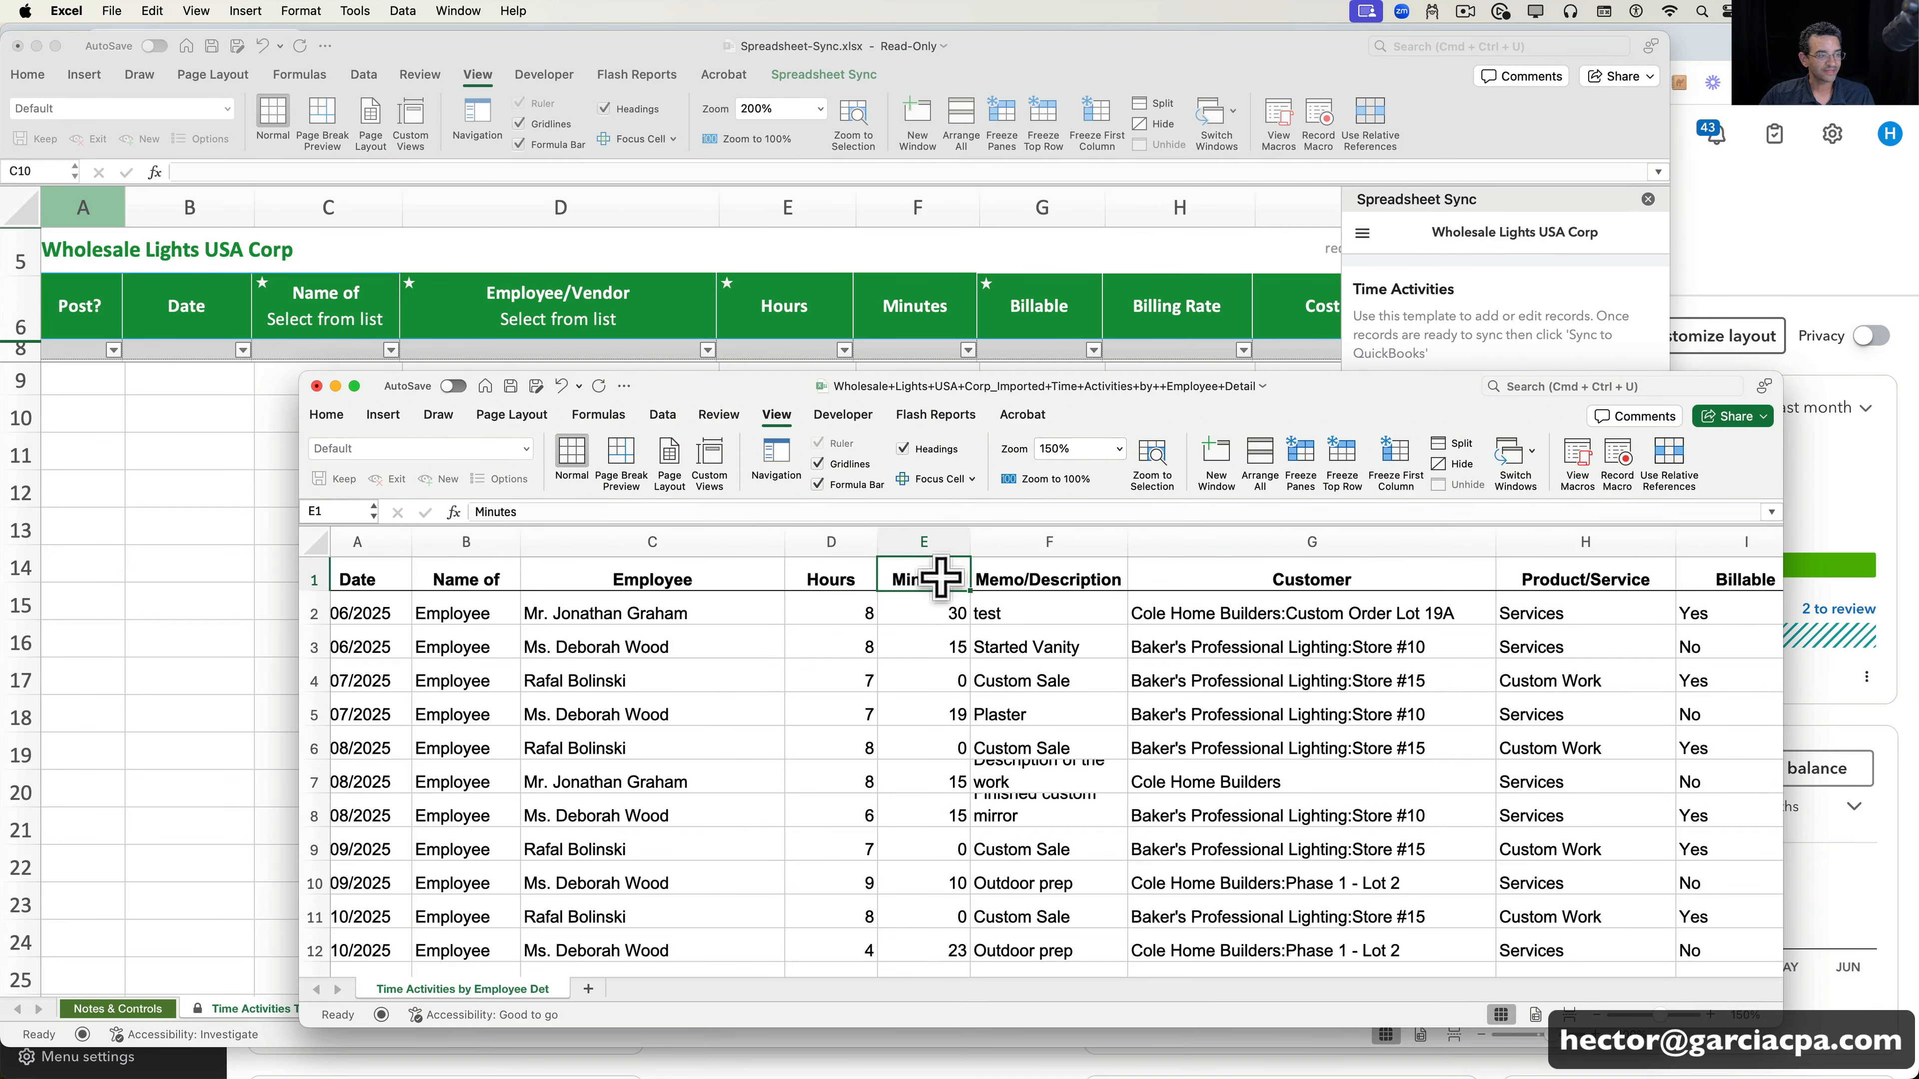
# - Insert a blank column after Minutes and move the Billable column into it
pyautogui.rightClick(1050, 535)
pyautogui.click(1110, 643)
pyautogui.hscroll(1, 1336, 718)
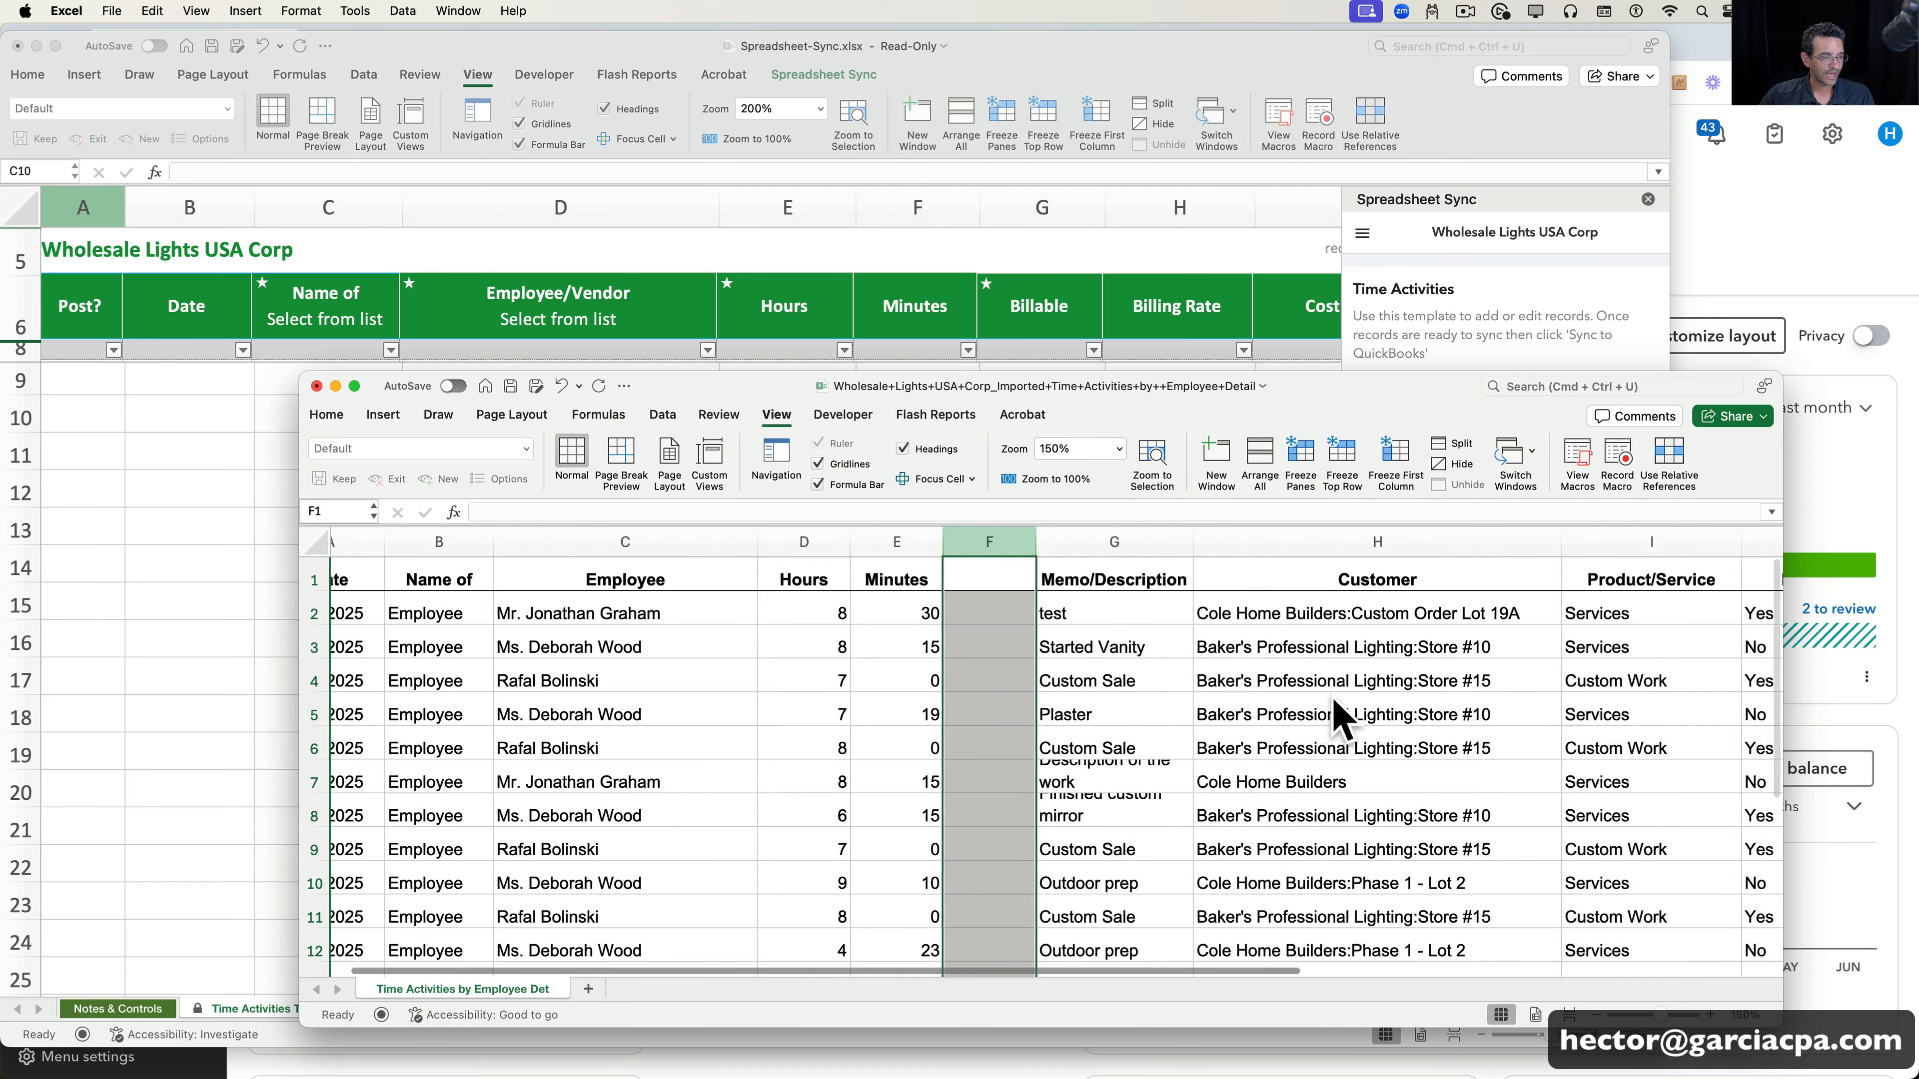
pyautogui.hscroll(5, 1336, 718)
pyautogui.click(1460, 538)
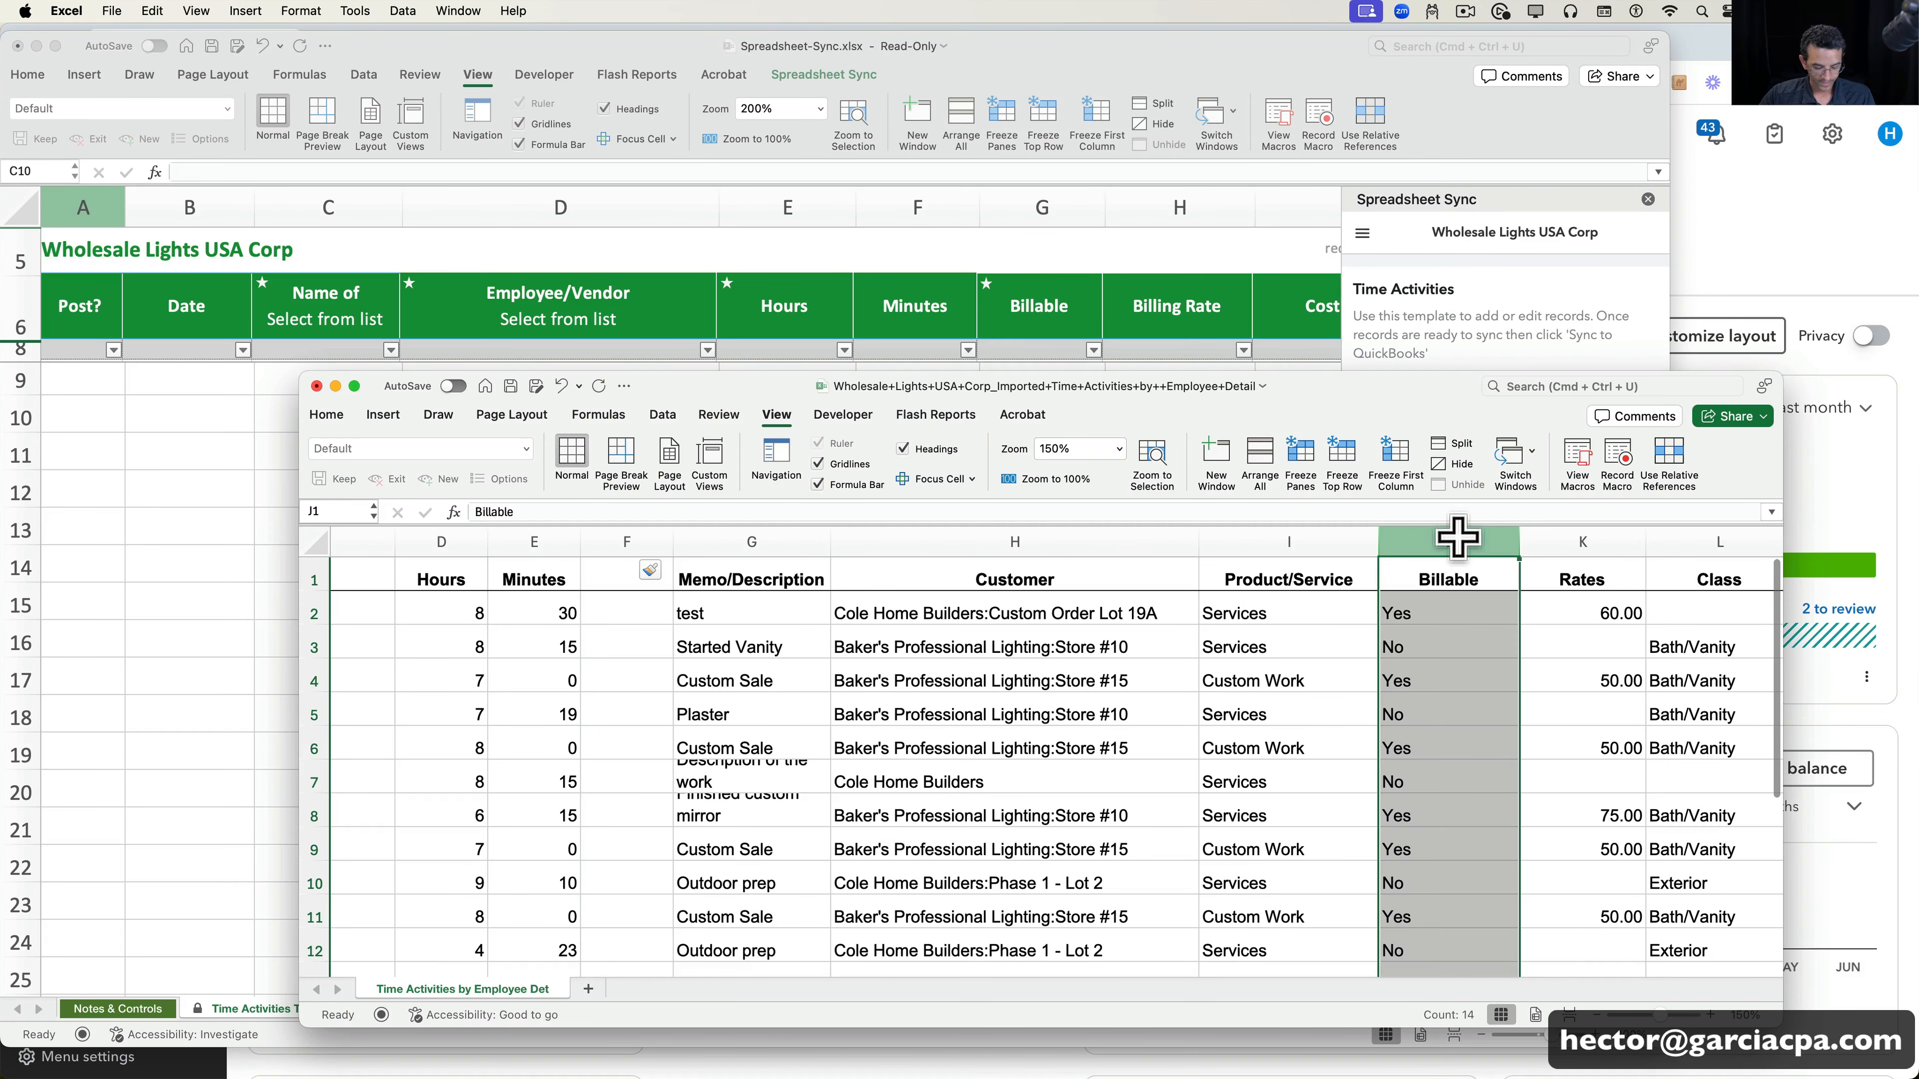
pyautogui.press('super+c')
pyautogui.click(612, 540)
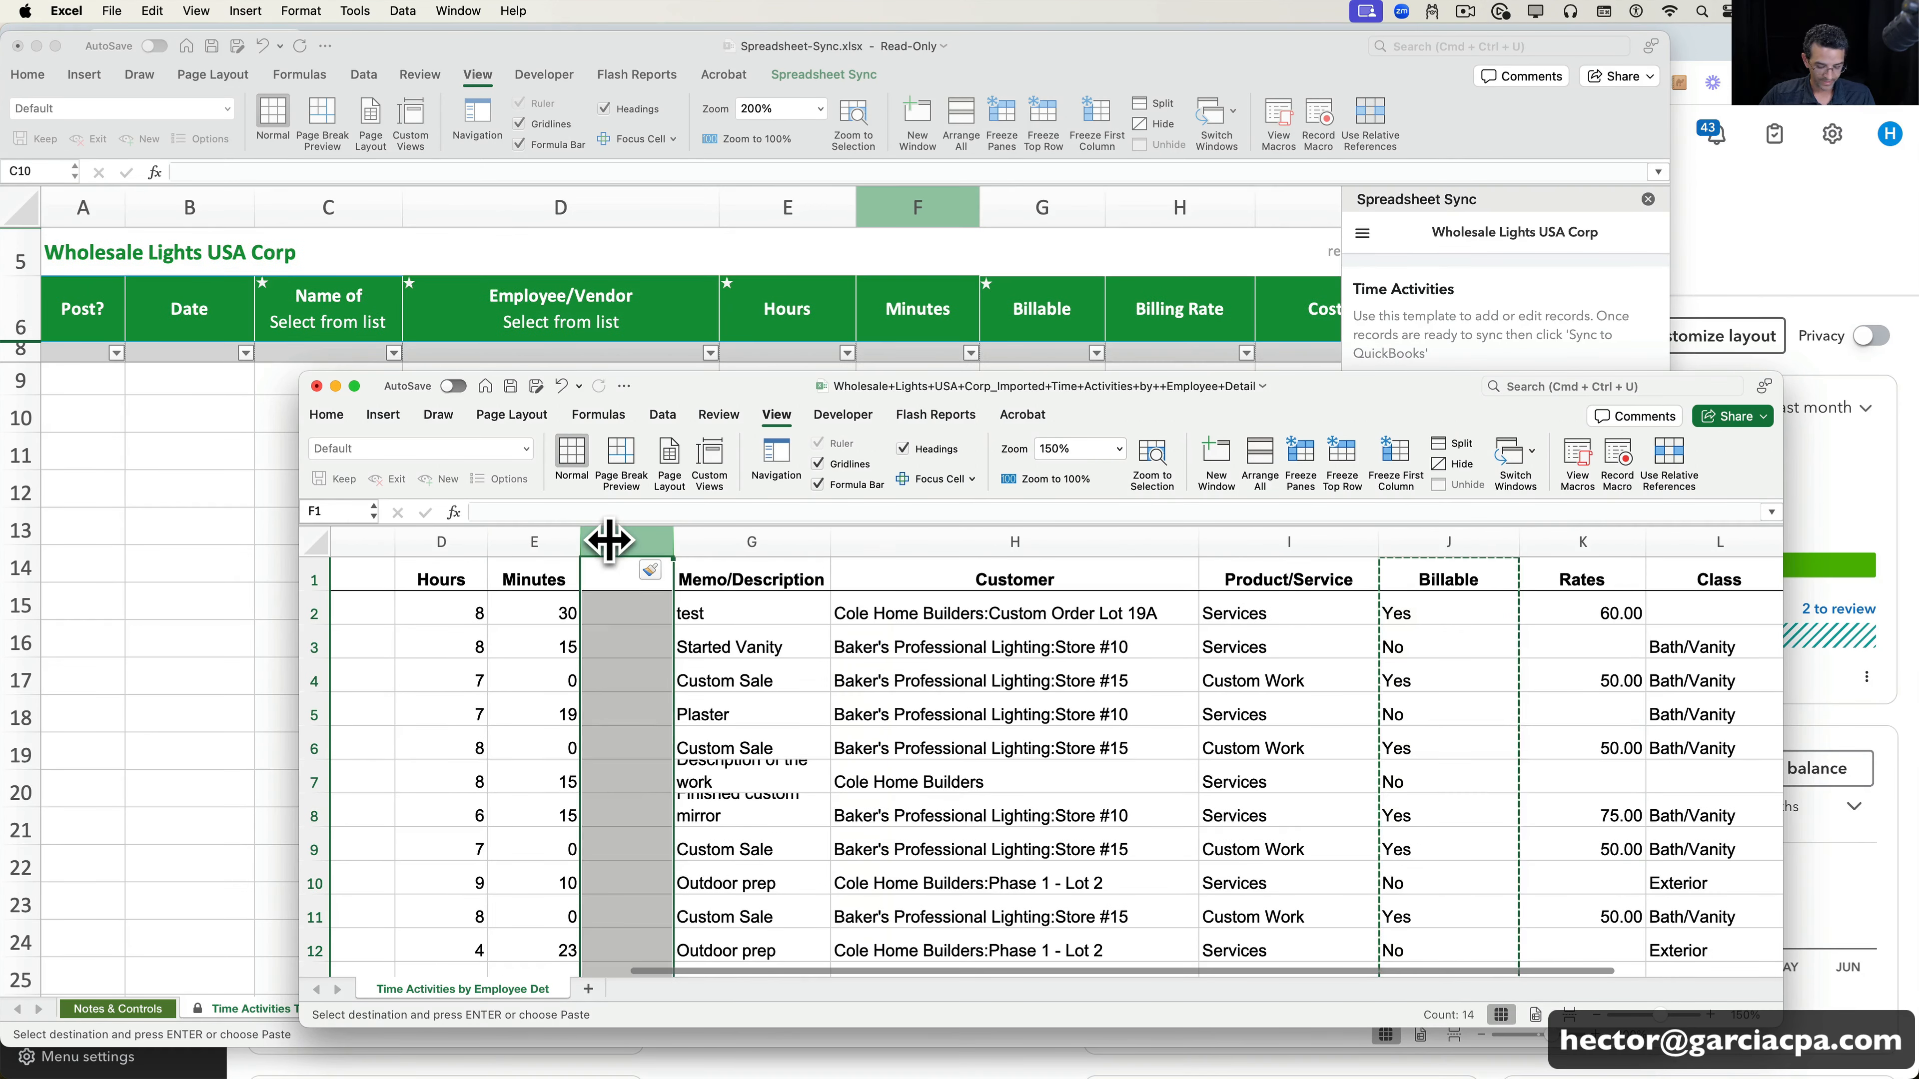
pyautogui.press('Return')
pyautogui.click(665, 680)
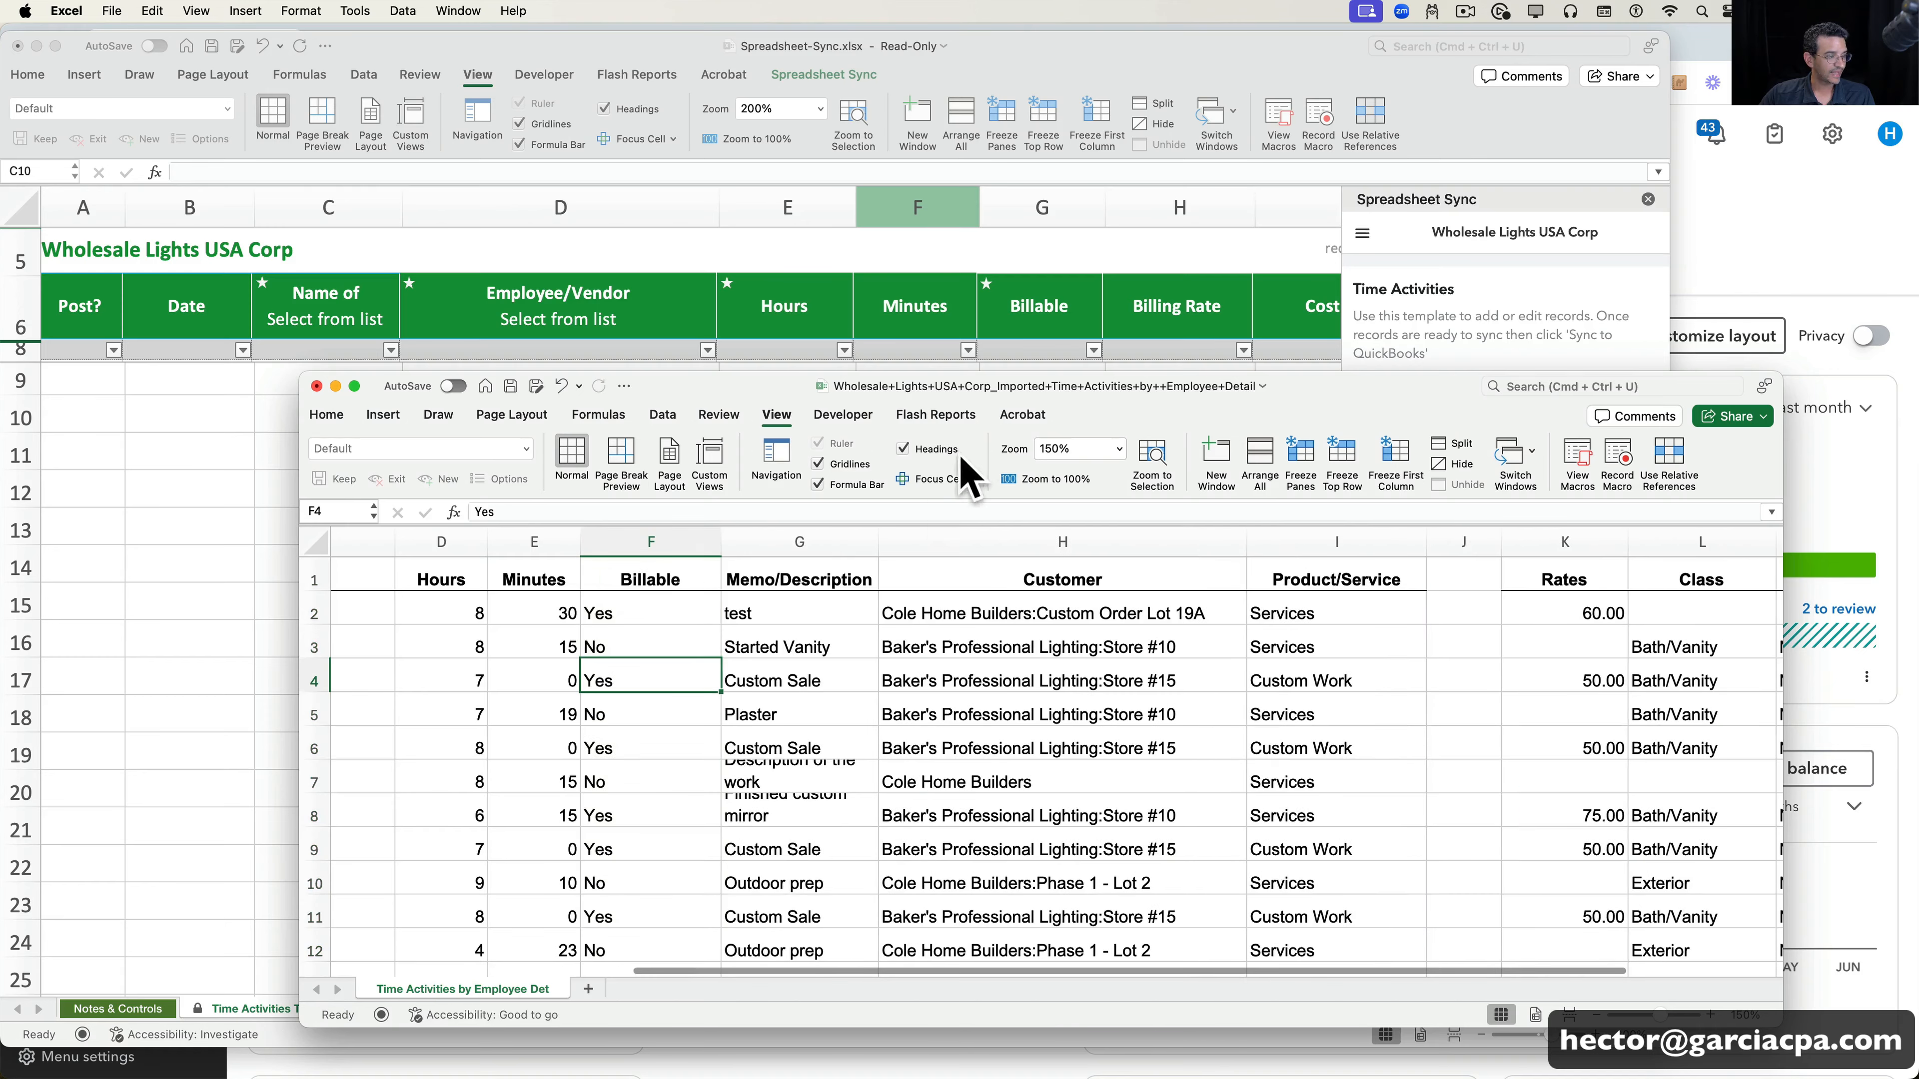
# - Set the source workbook aside and bring the Spreadsheet-Sync template window to the front
pyautogui.moveTo(949, 388); pyautogui.dragTo(1040, 423)
pyautogui.click(814, 44)
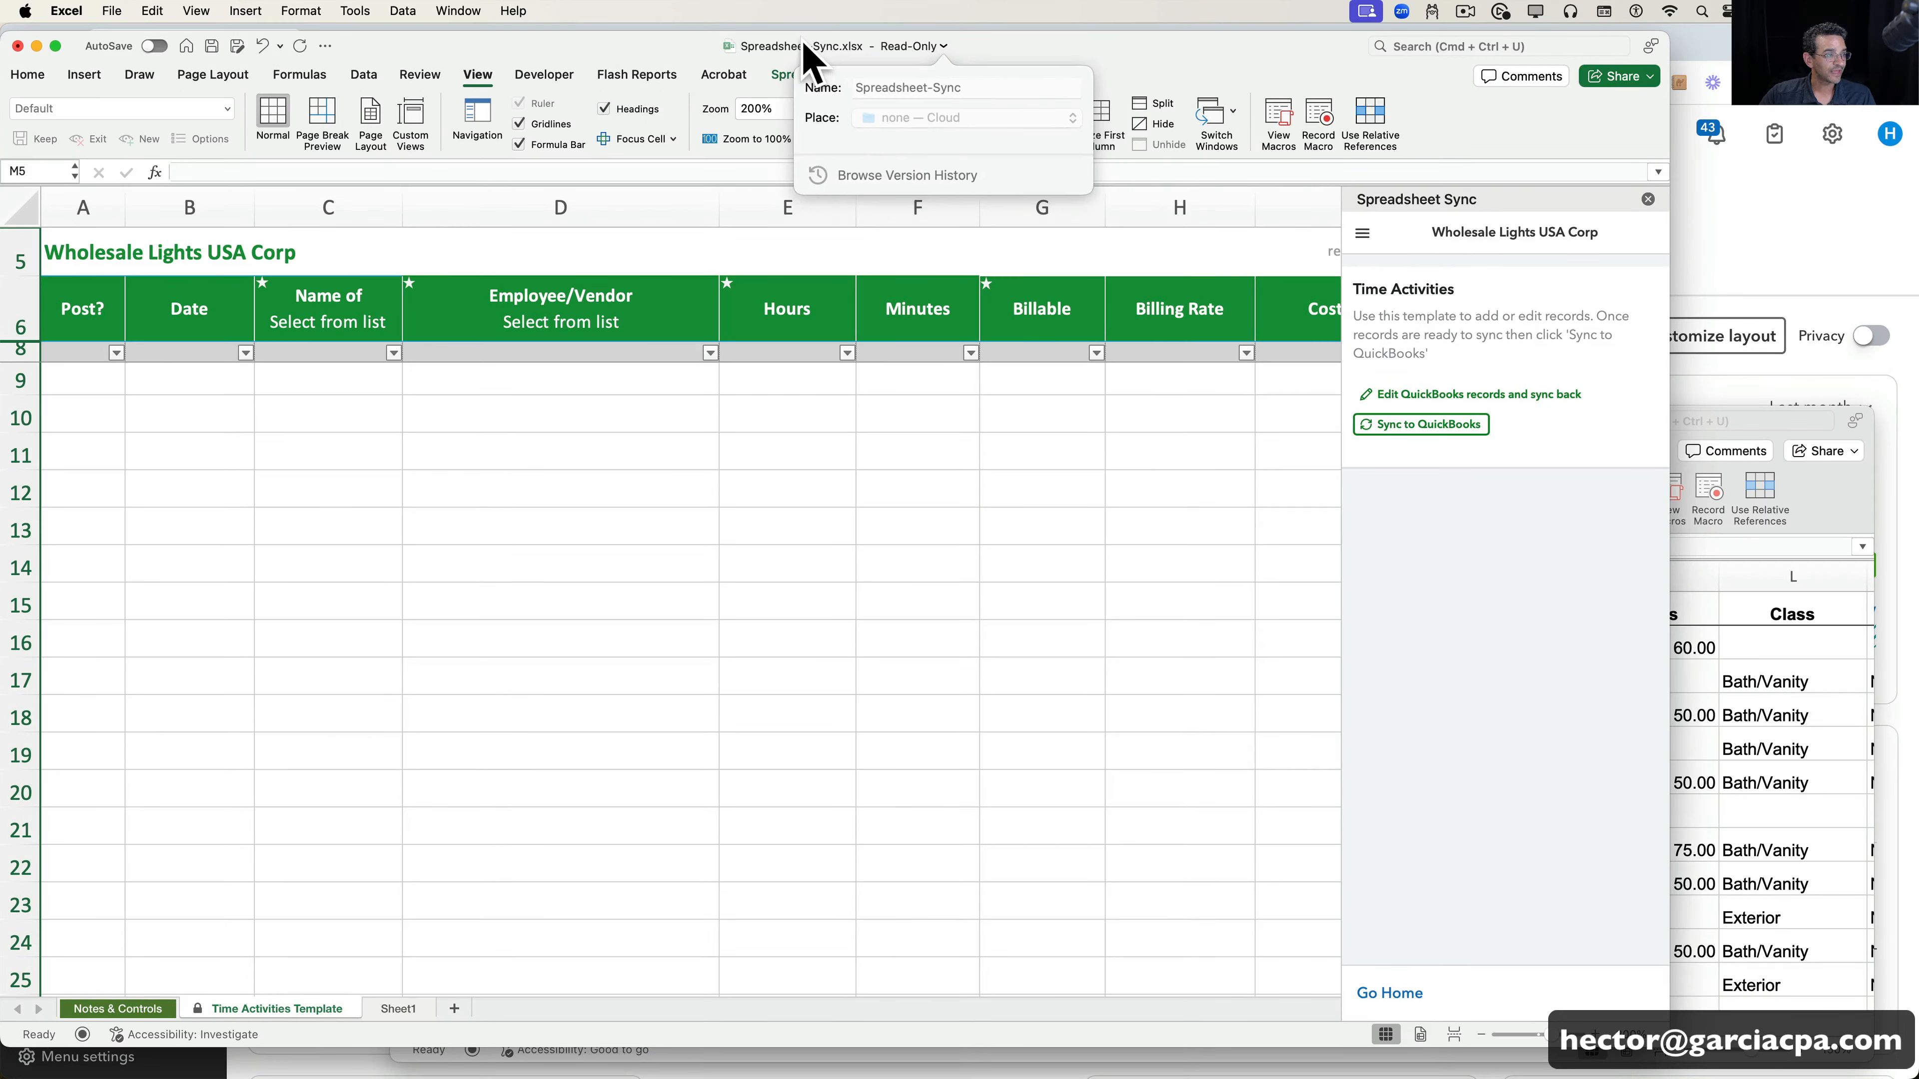
pyautogui.moveTo(720, 40); pyautogui.dragTo(738, 47)
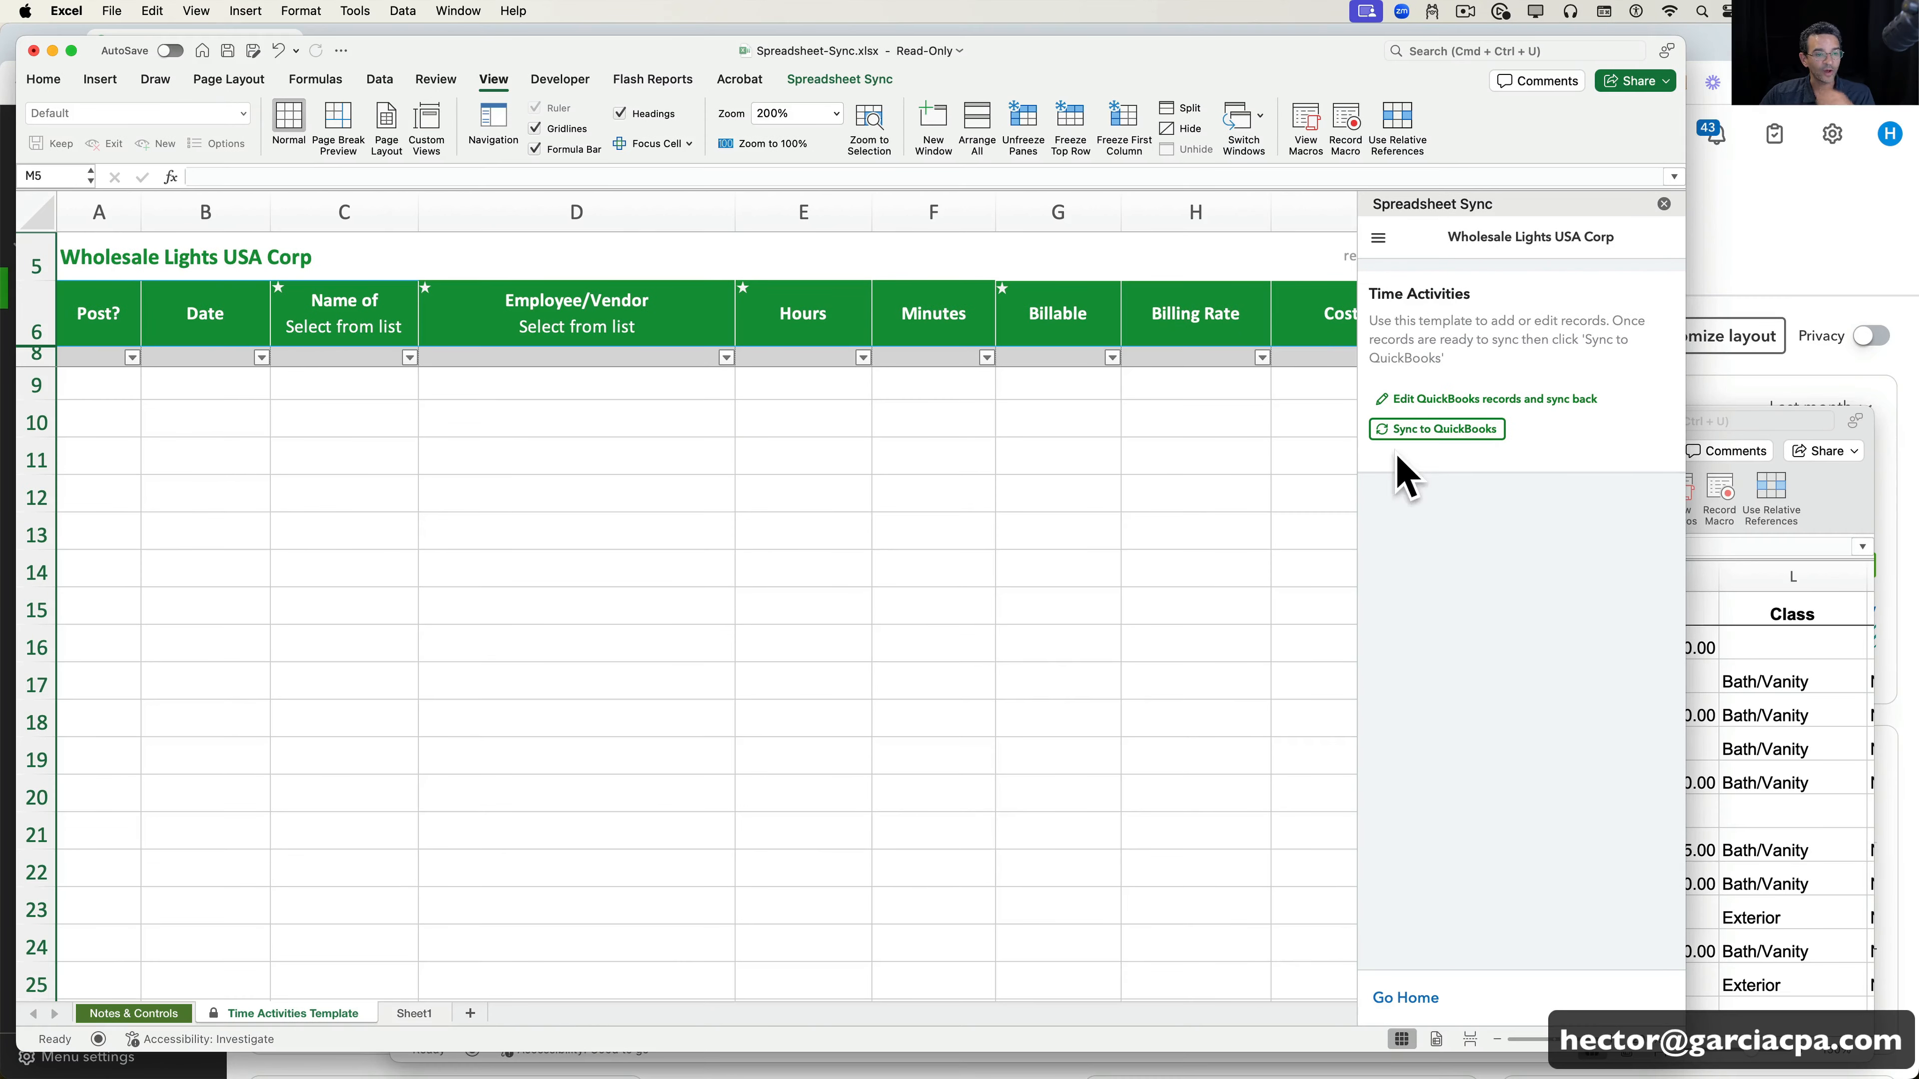
# - Insert a blank column after Billable in the source workbook and move the Rates column into it
pyautogui.click(1774, 427)
pyautogui.click(1349, 784)
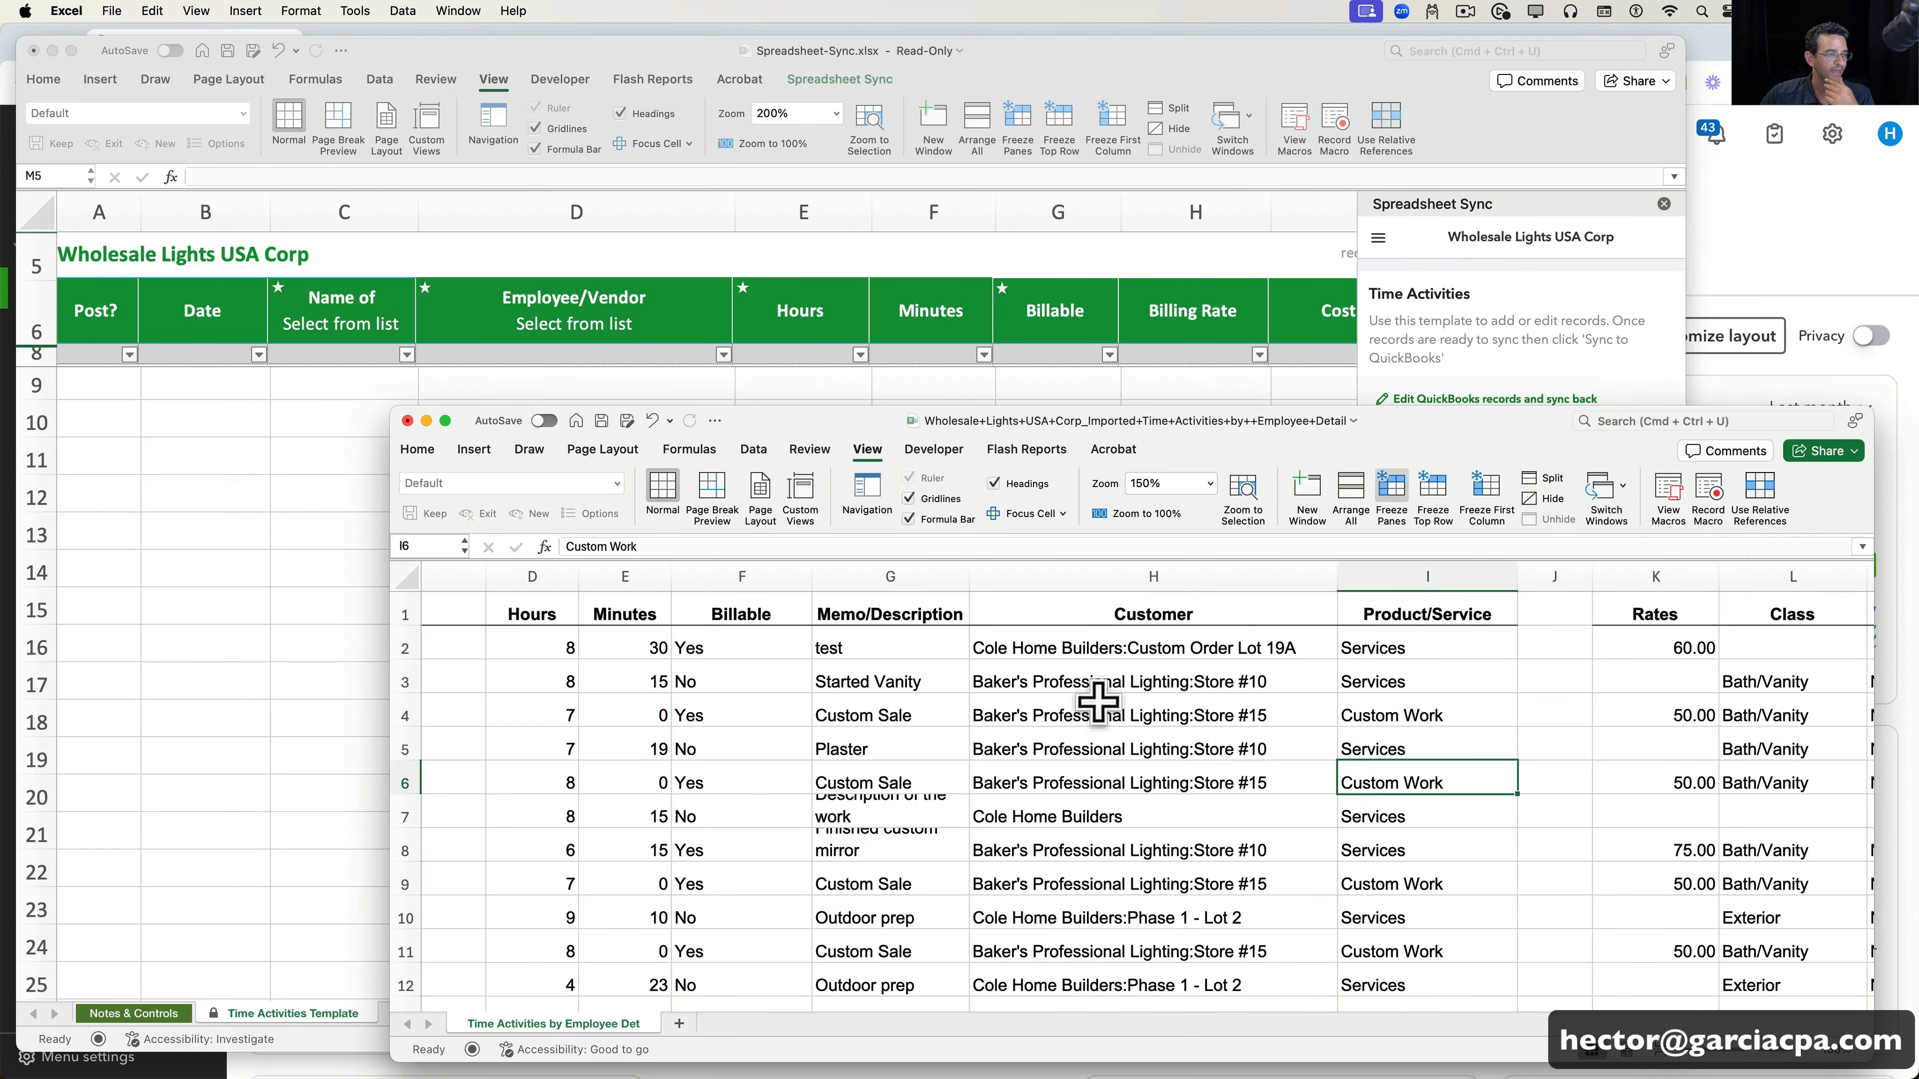
pyautogui.click(1235, 684)
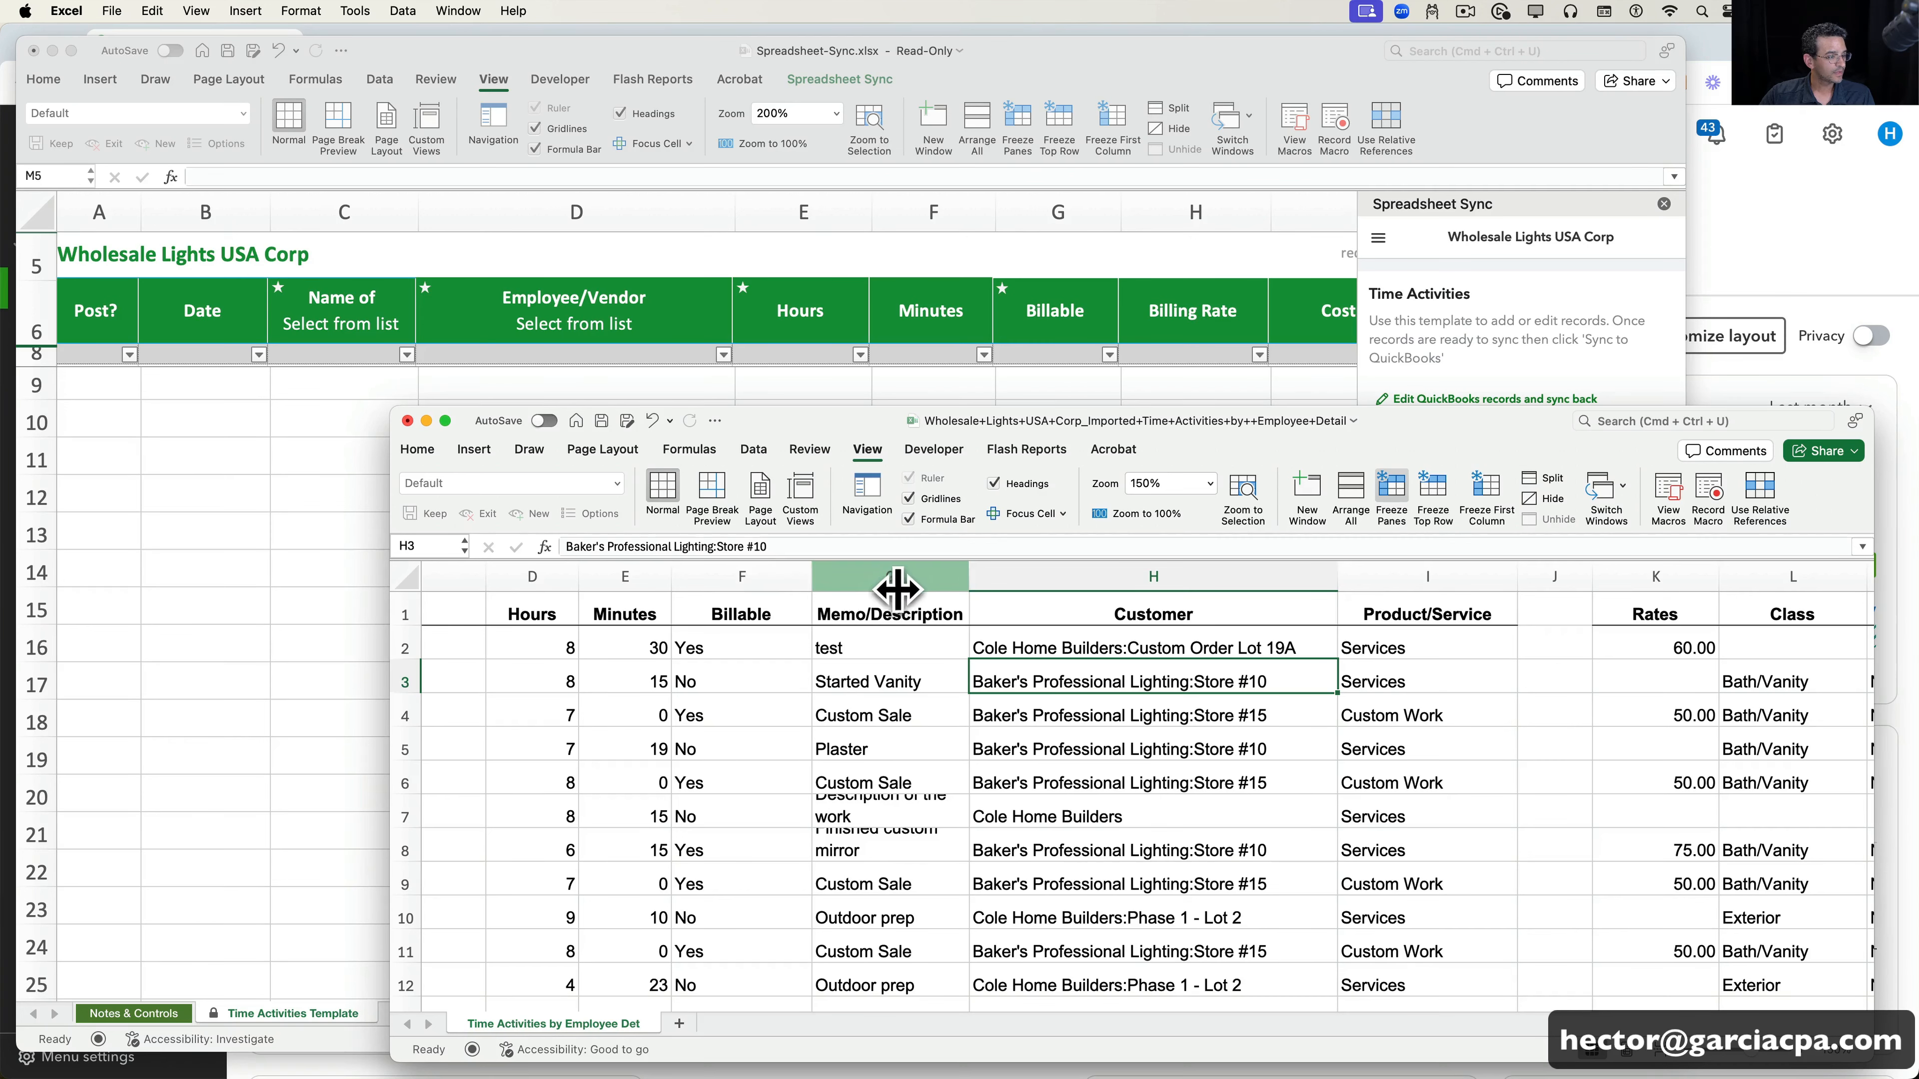
pyautogui.click(941, 580)
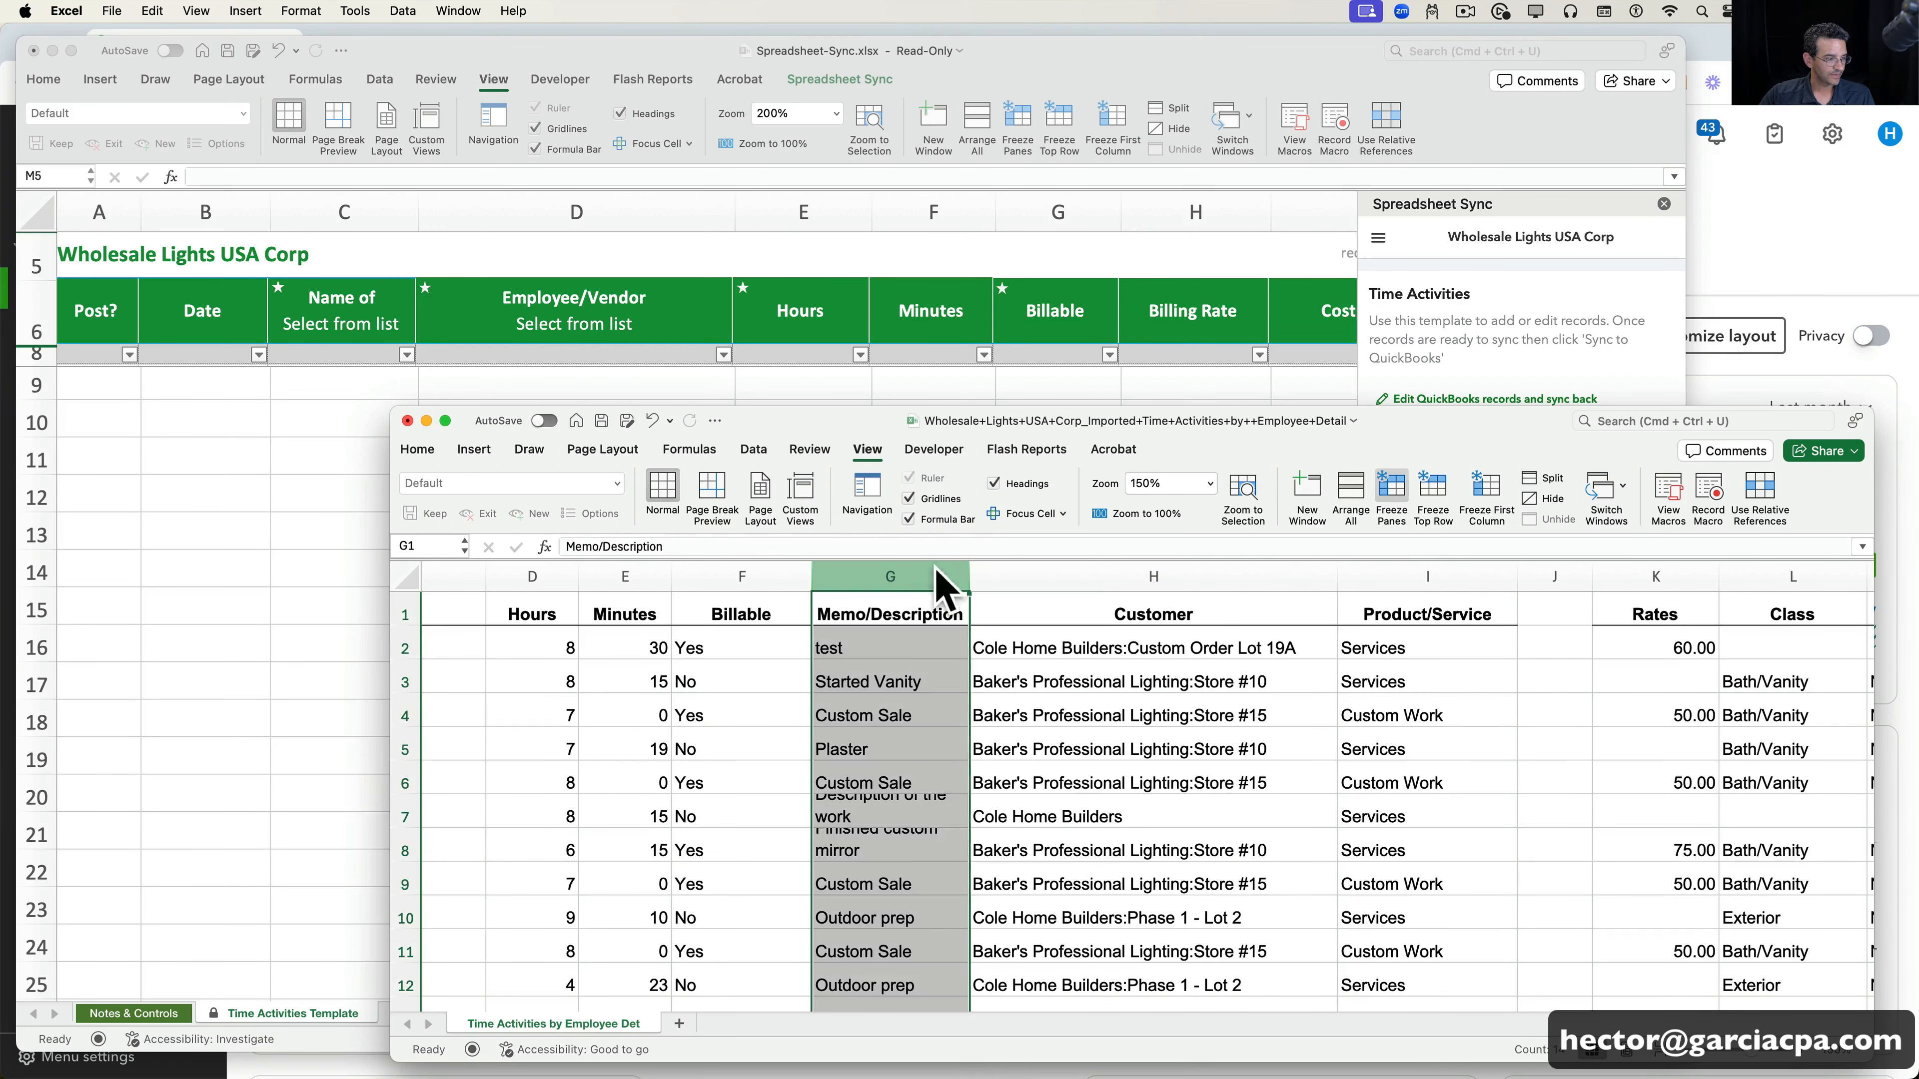
pyautogui.rightClick(938, 576)
pyautogui.click(1012, 675)
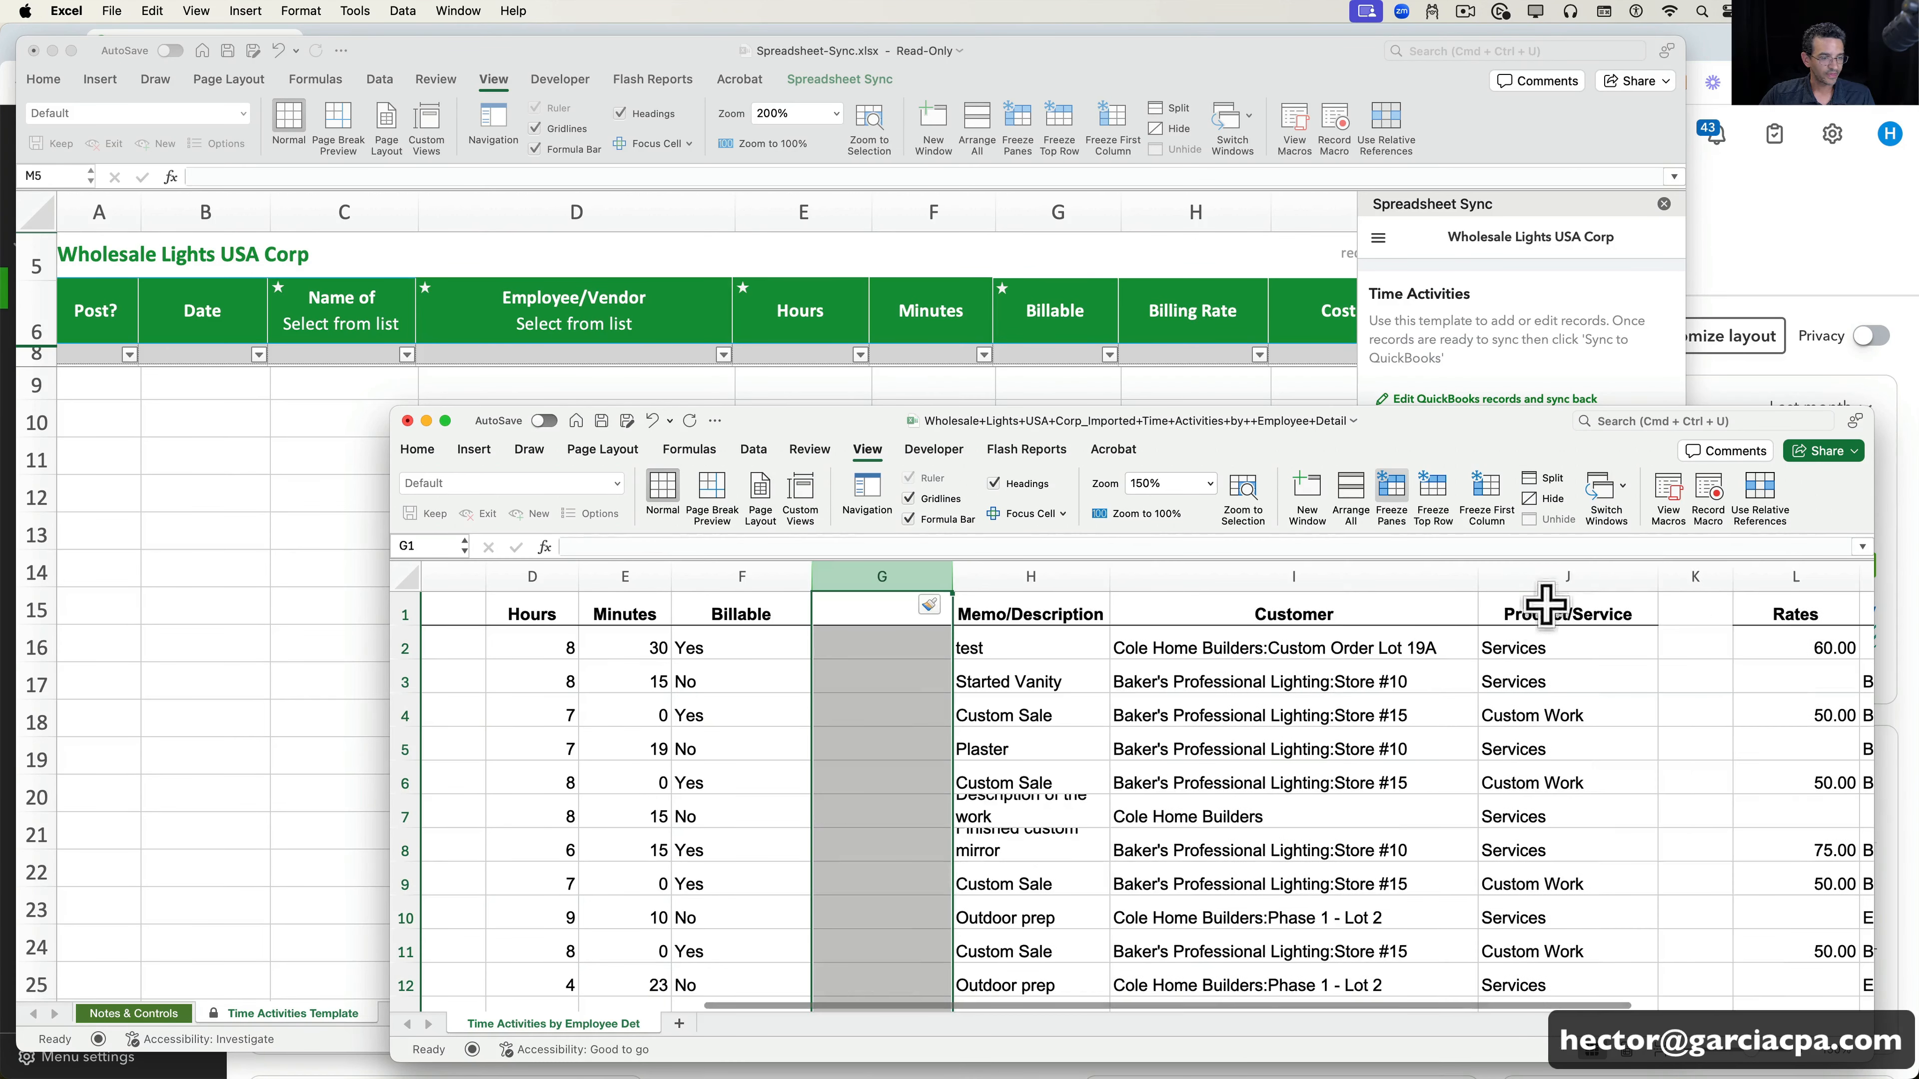
pyautogui.click(1791, 578)
pyautogui.press('super+c')
pyautogui.click(897, 575)
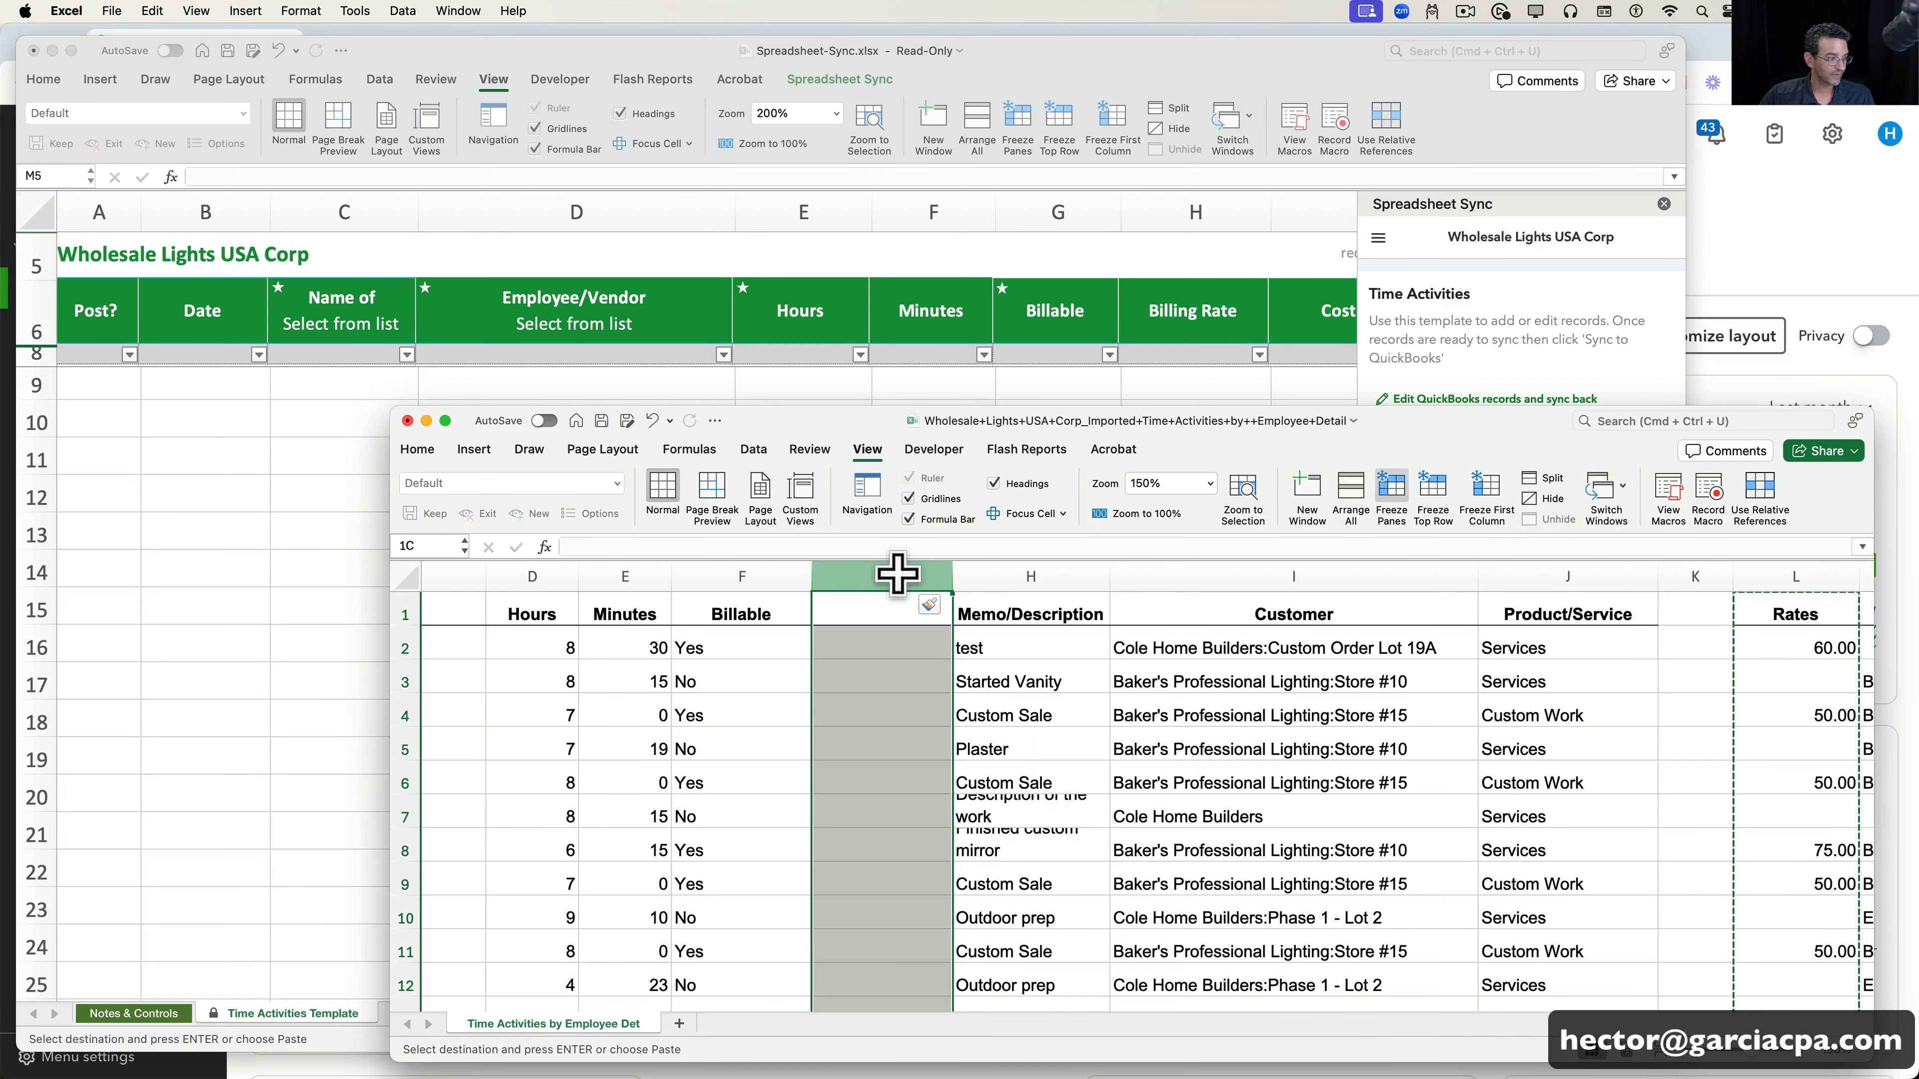
pyautogui.press('Return')
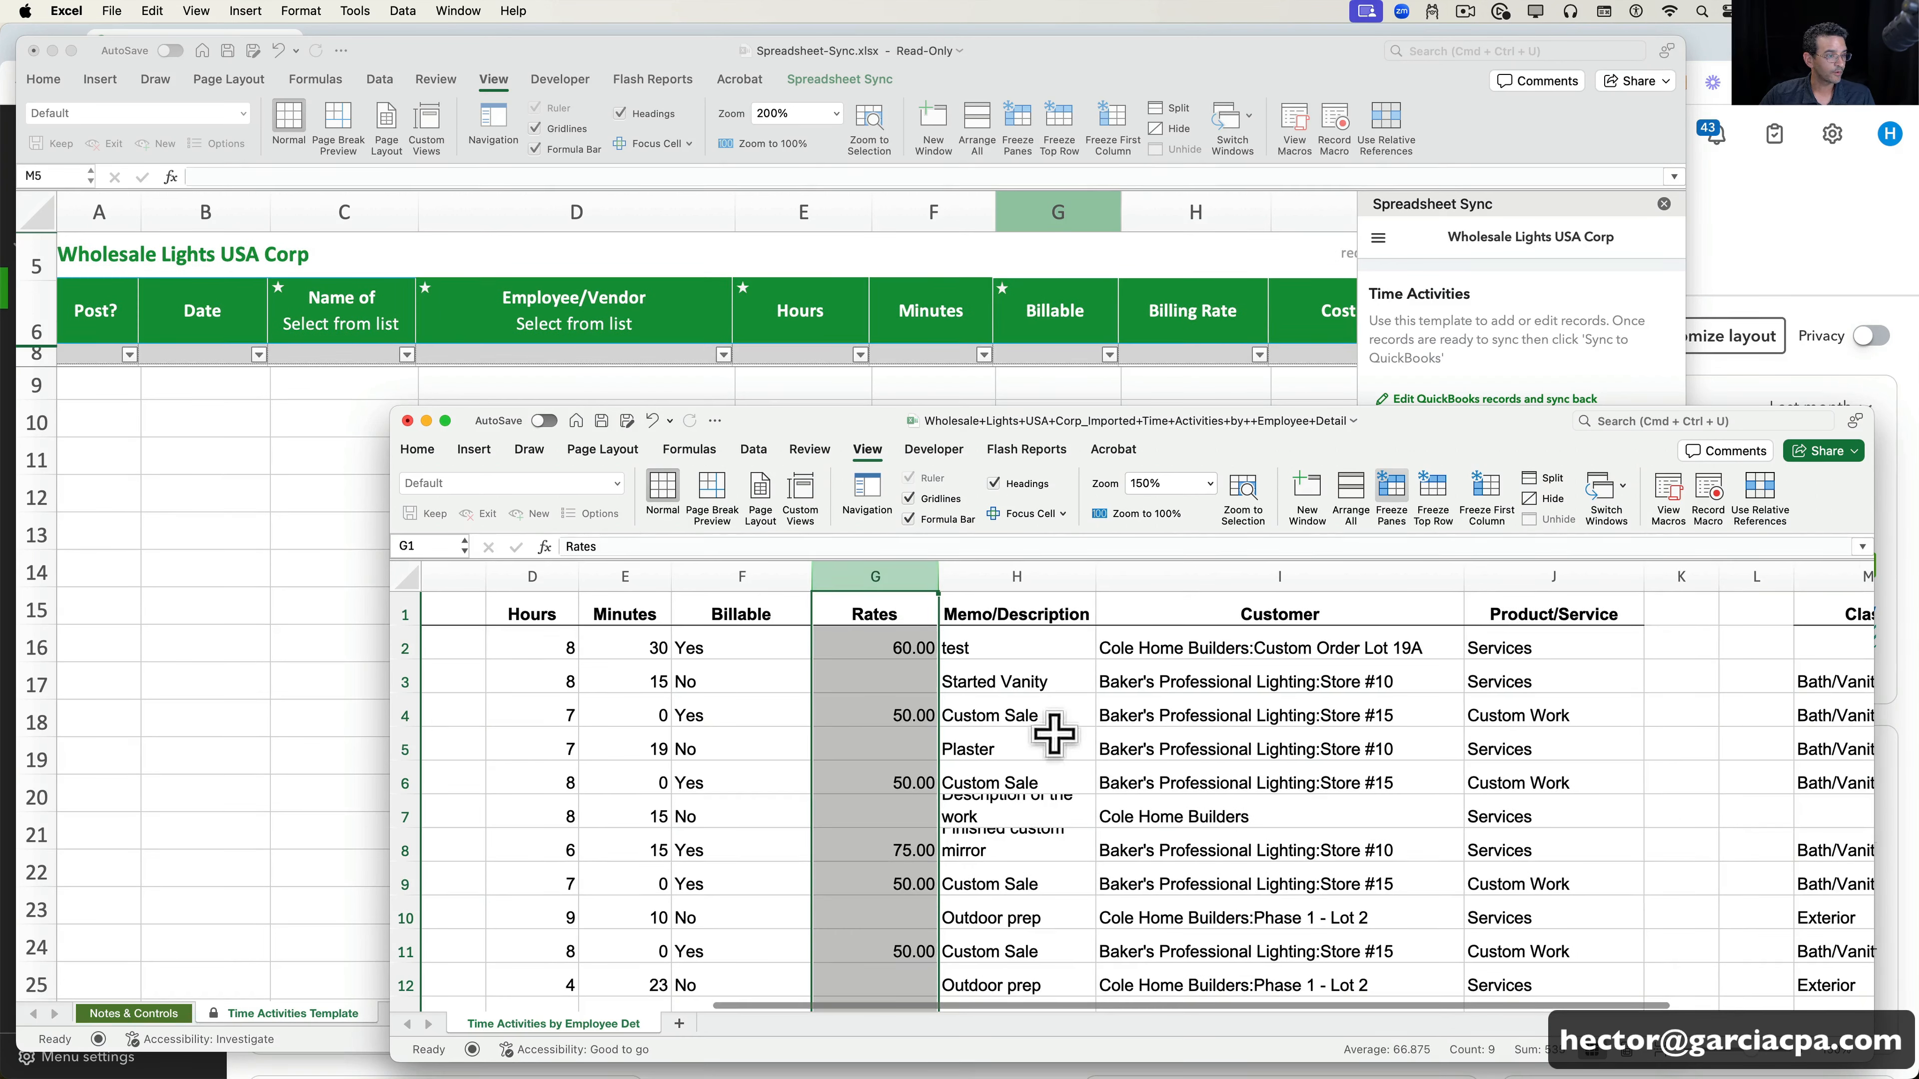
# - Insert a blank column after Rates and give it the header Cost Rate to match the template
pyautogui.hscroll(5, 1176, 399)
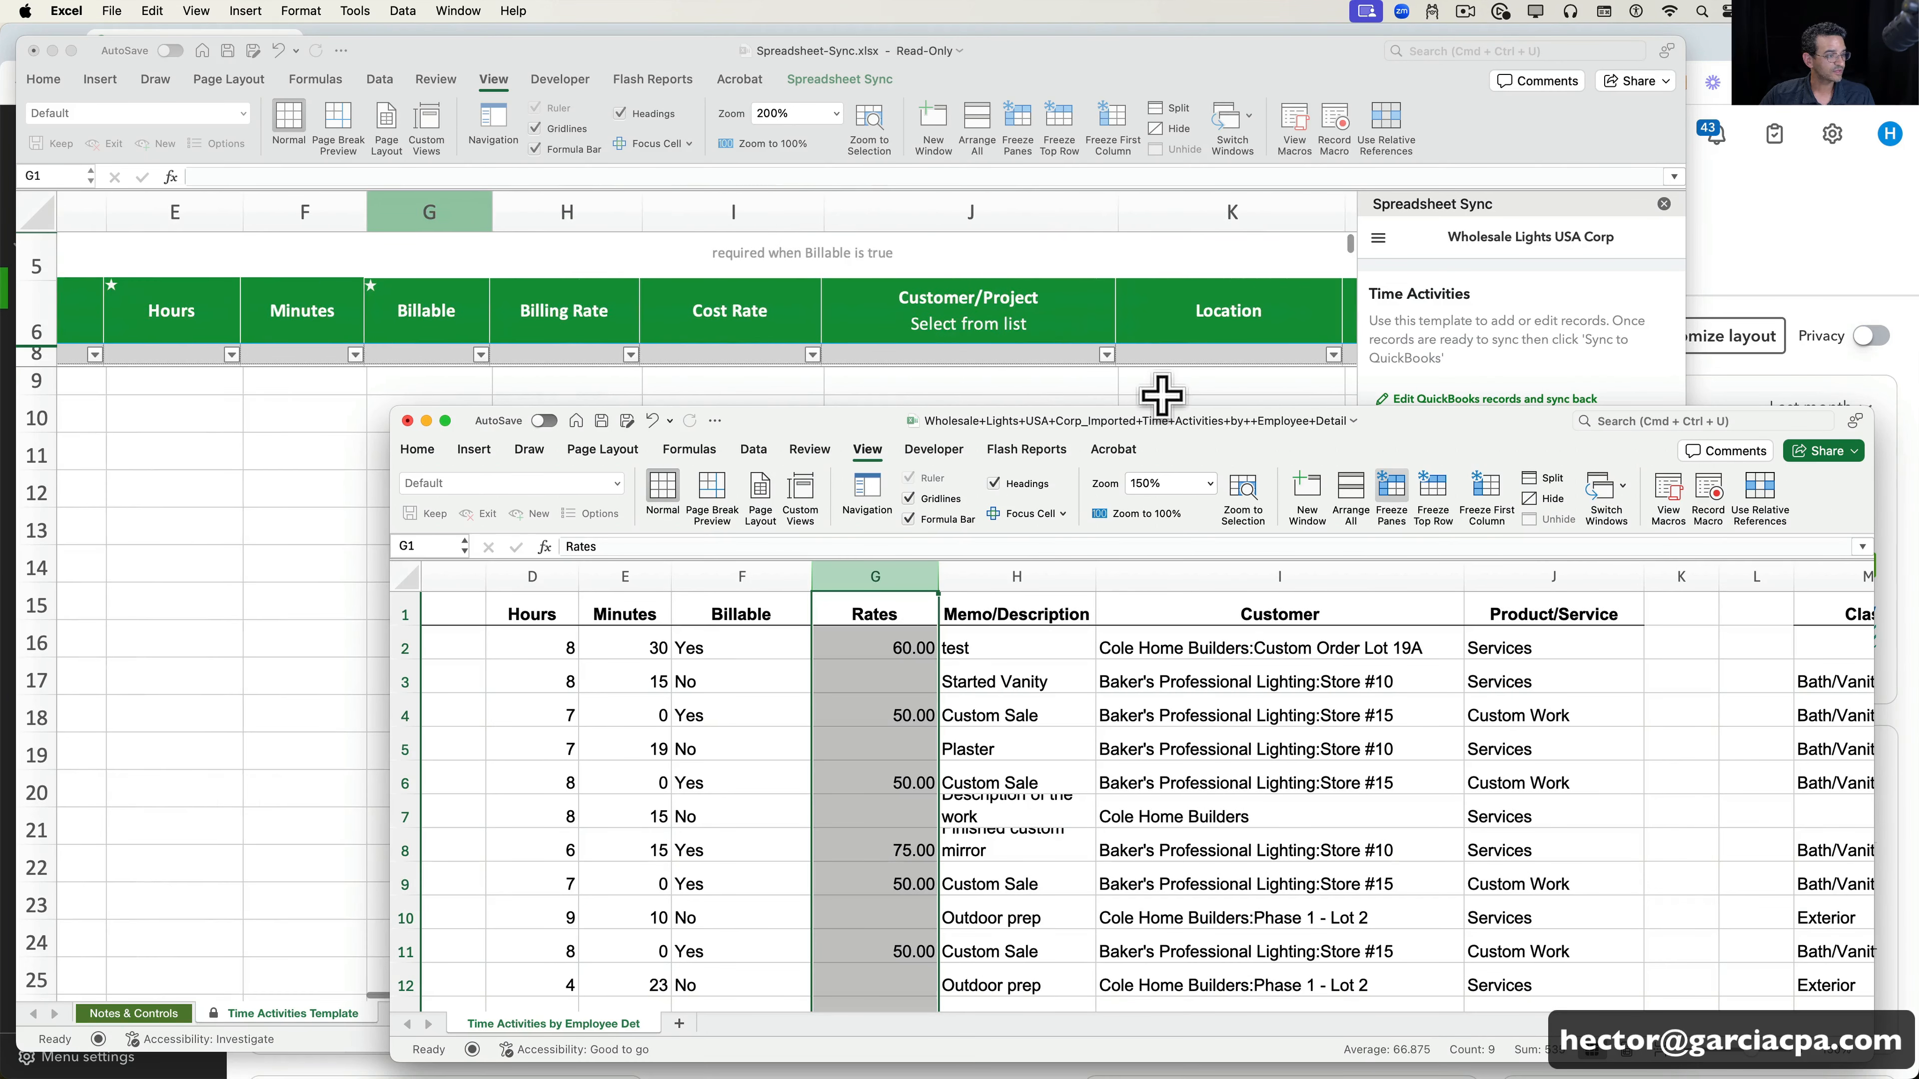
pyautogui.click(1121, 861)
pyautogui.hscroll(5, 1263, 826)
pyautogui.hscroll(-6, 1263, 825)
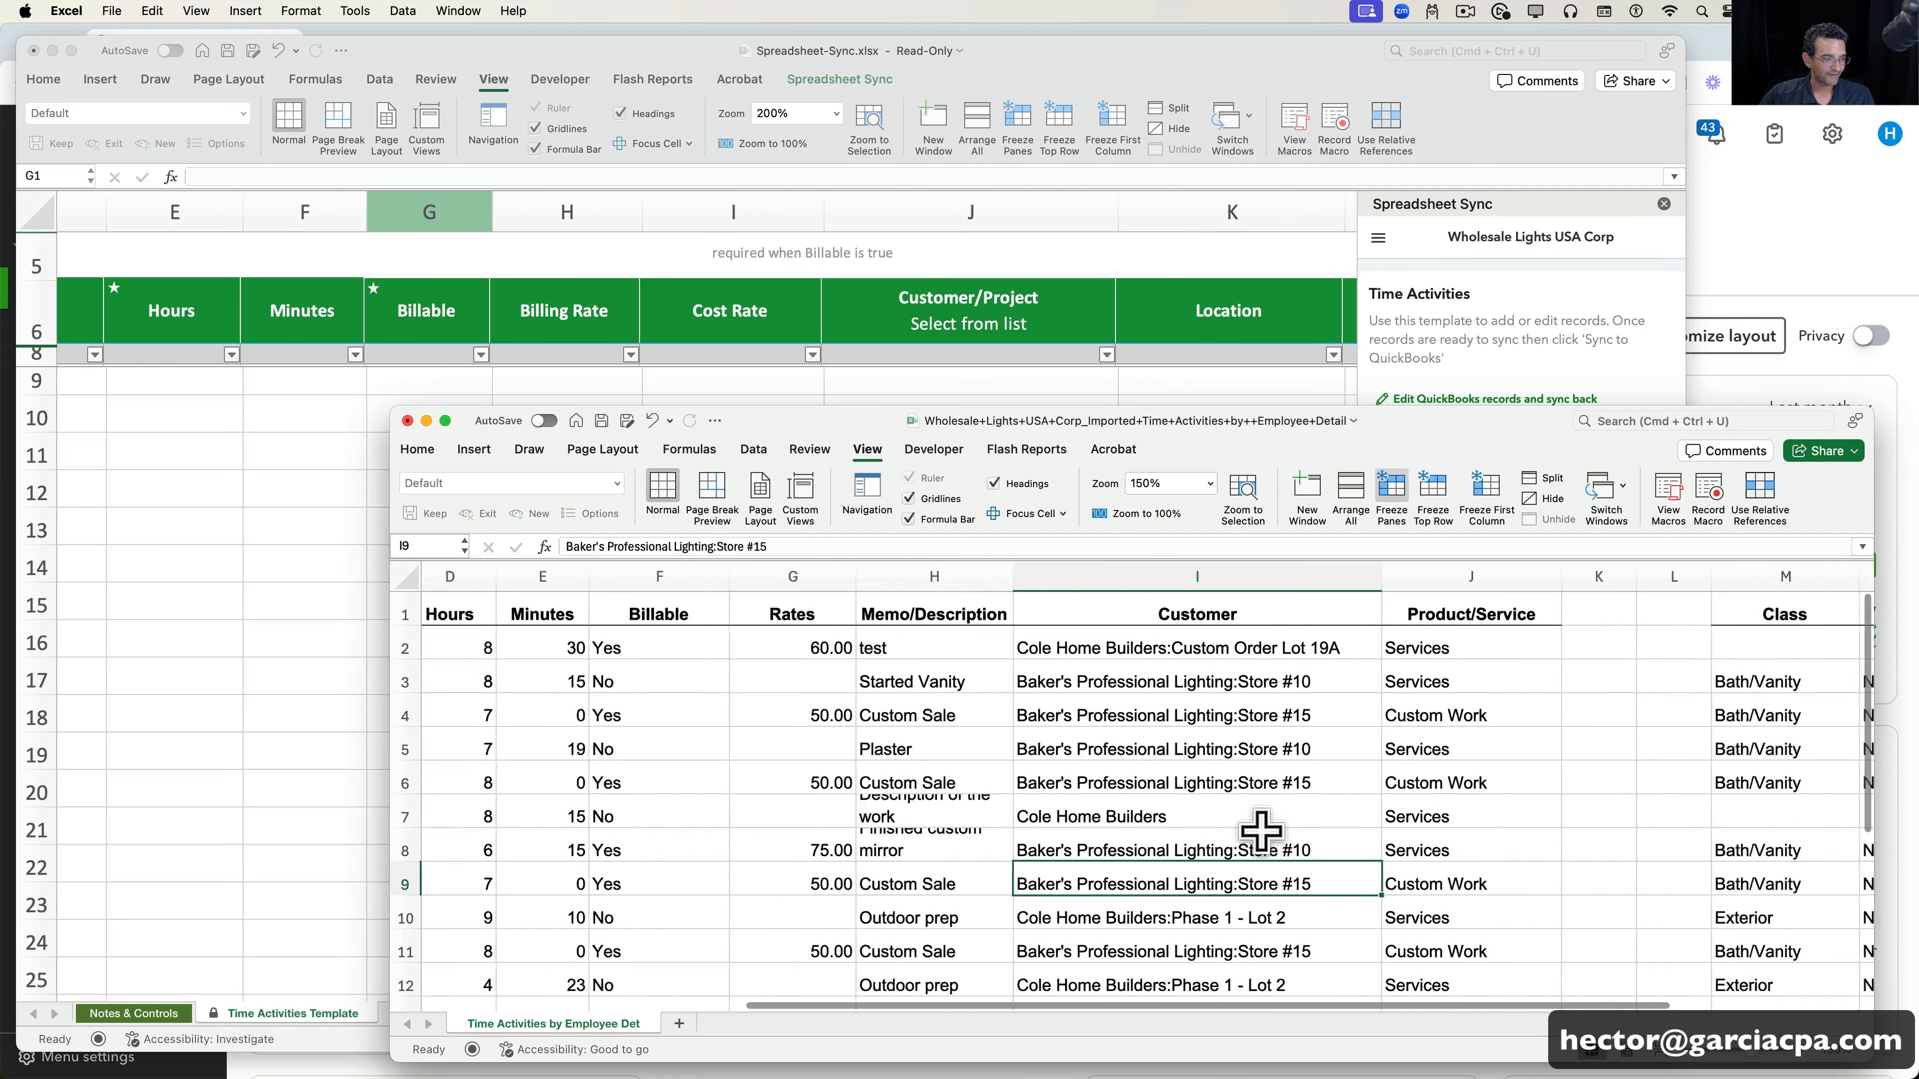
pyautogui.hscroll(1, 1254, 820)
pyautogui.click(1043, 576)
pyautogui.rightClick(1044, 575)
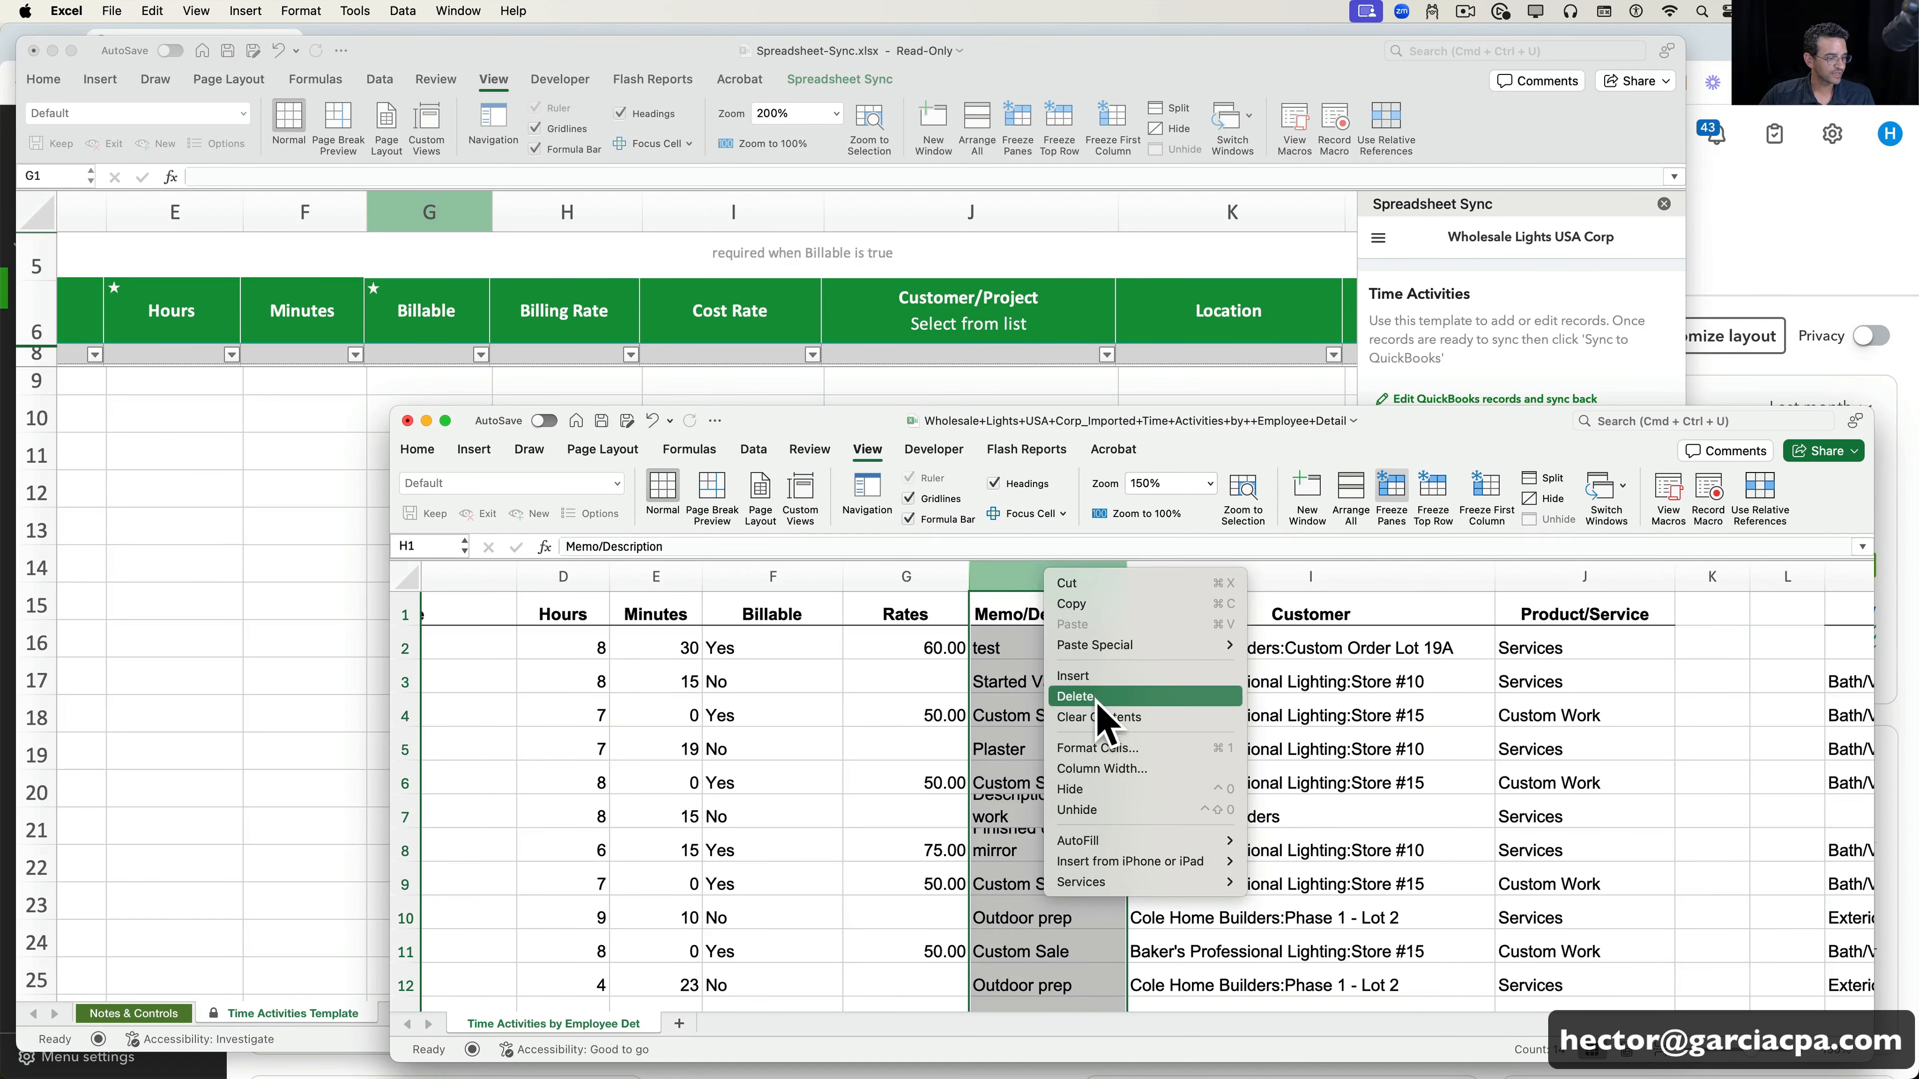
pyautogui.click(1092, 675)
pyautogui.click(1015, 613)
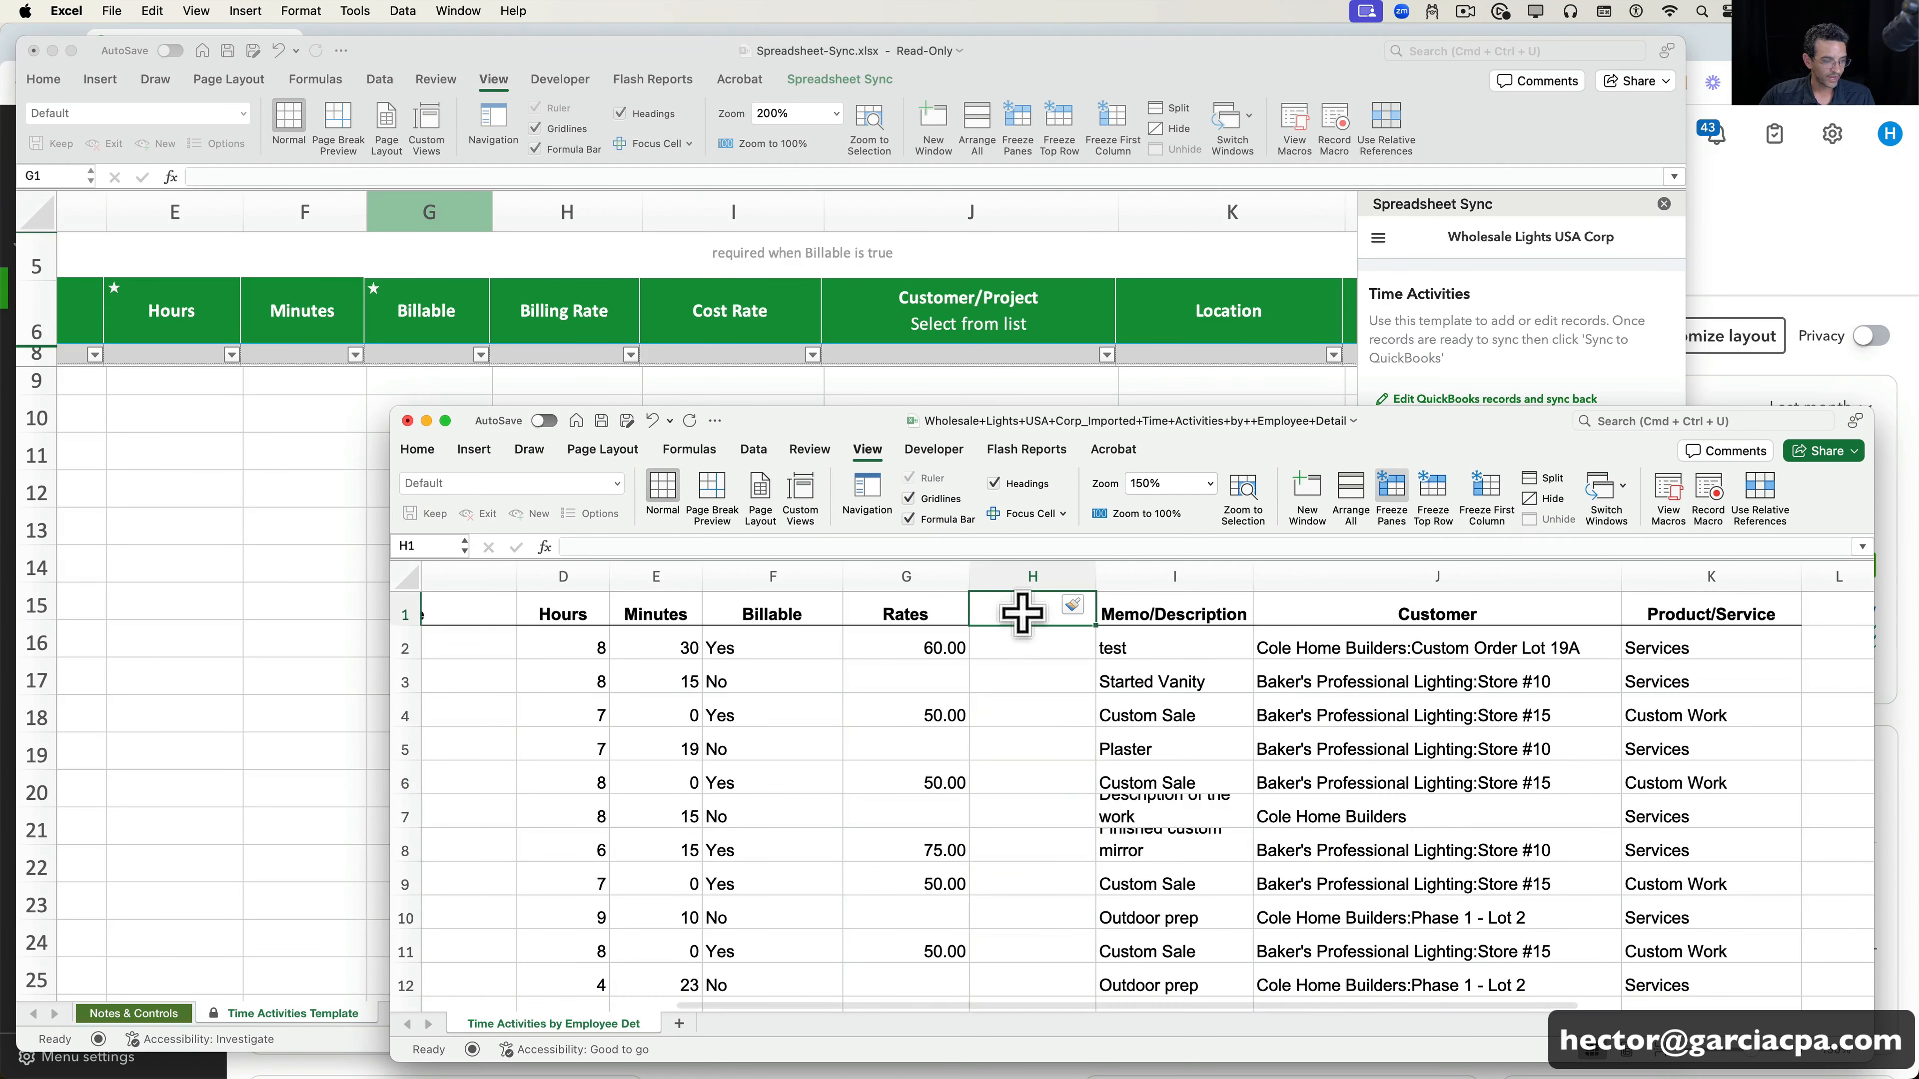
pyautogui.write('Cost Rate')
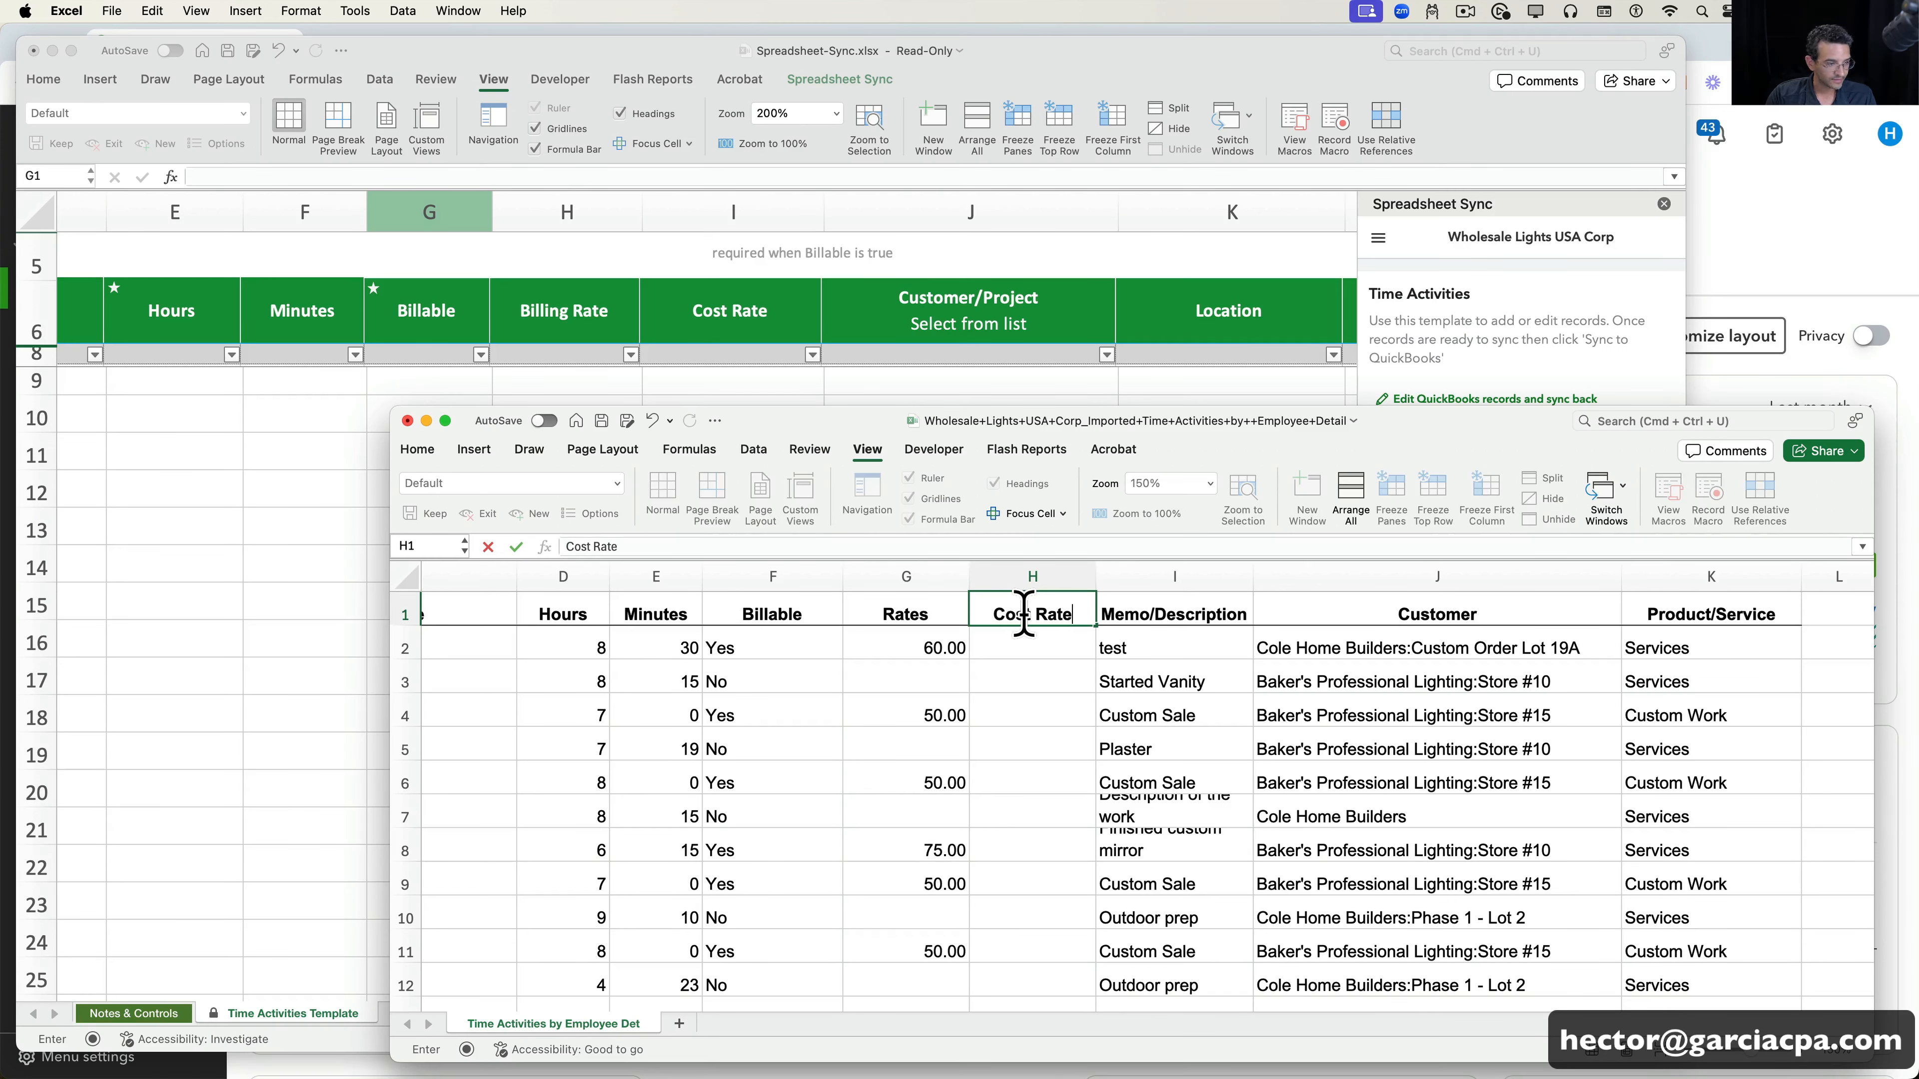
pyautogui.press('Return')
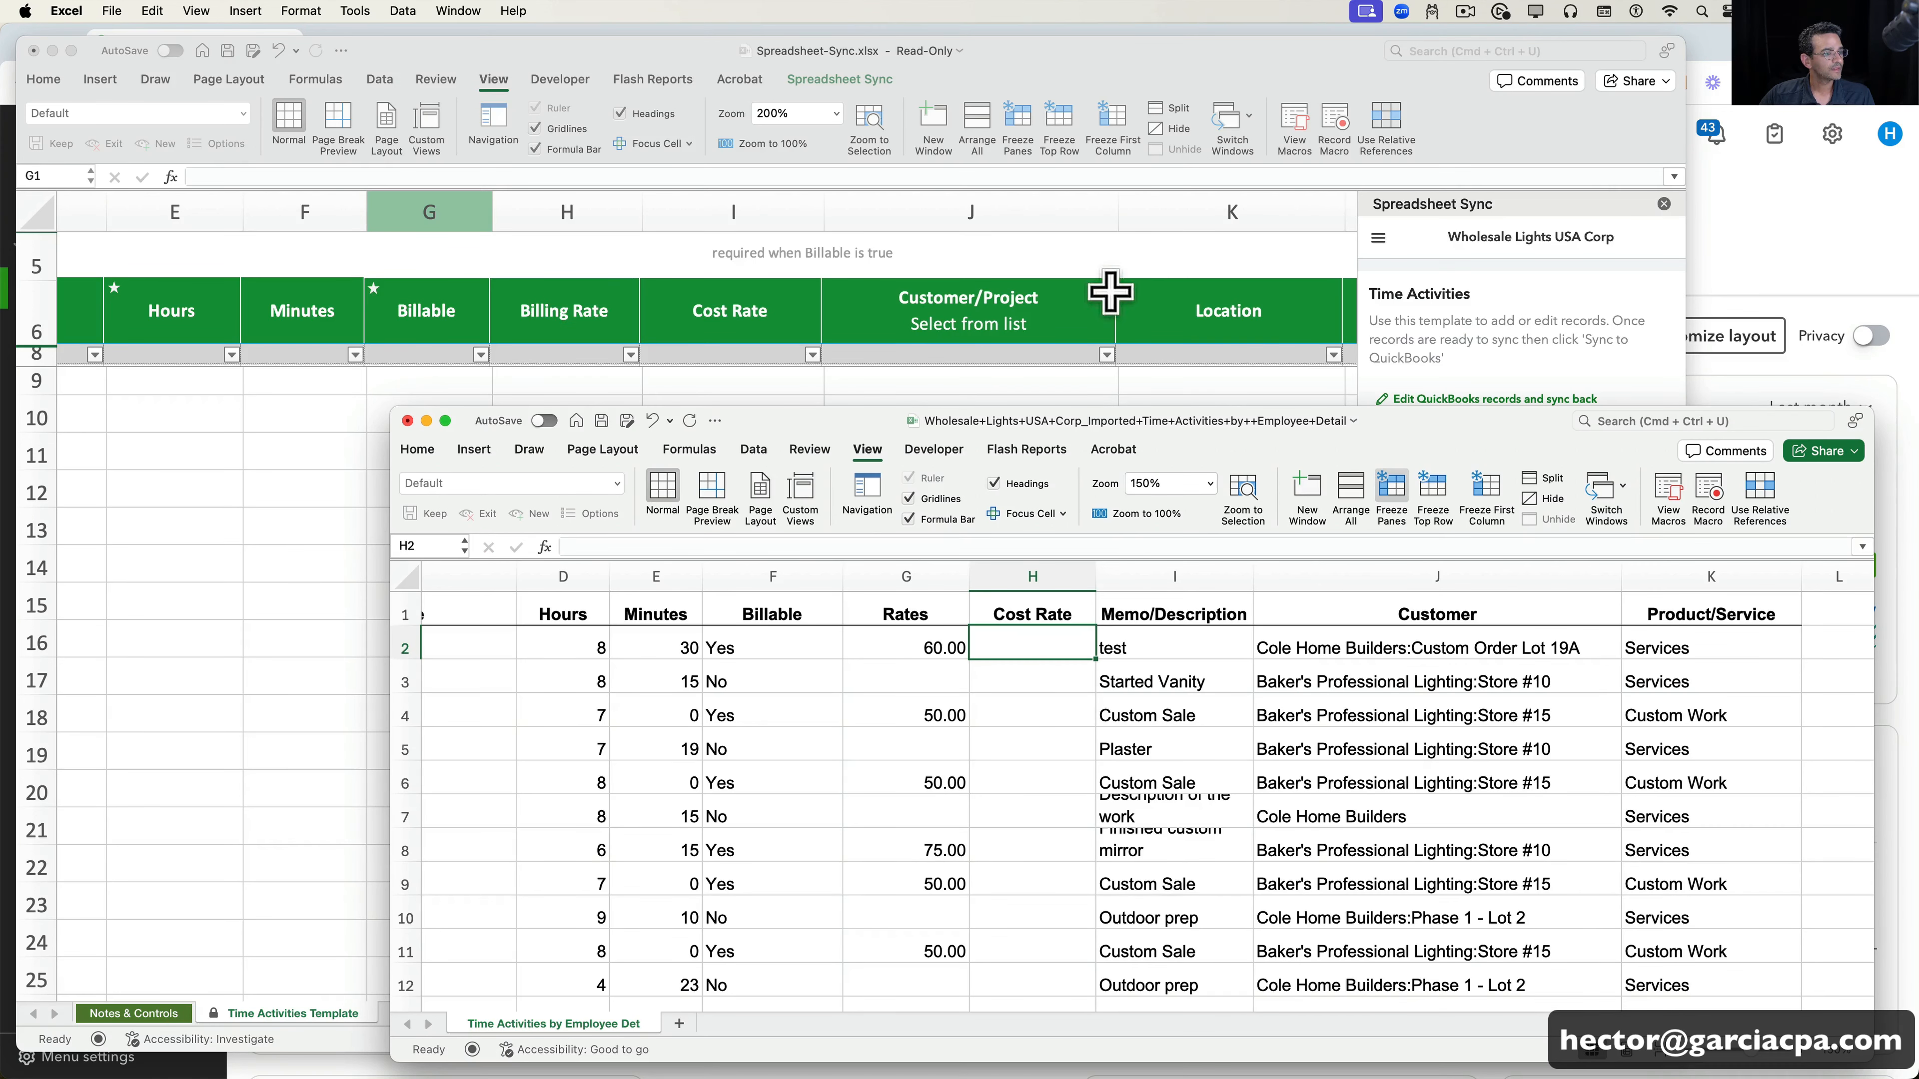
# - Insert two blank columns between Cost Rate and Memo/Description
pyautogui.hscroll(5, 1109, 292)
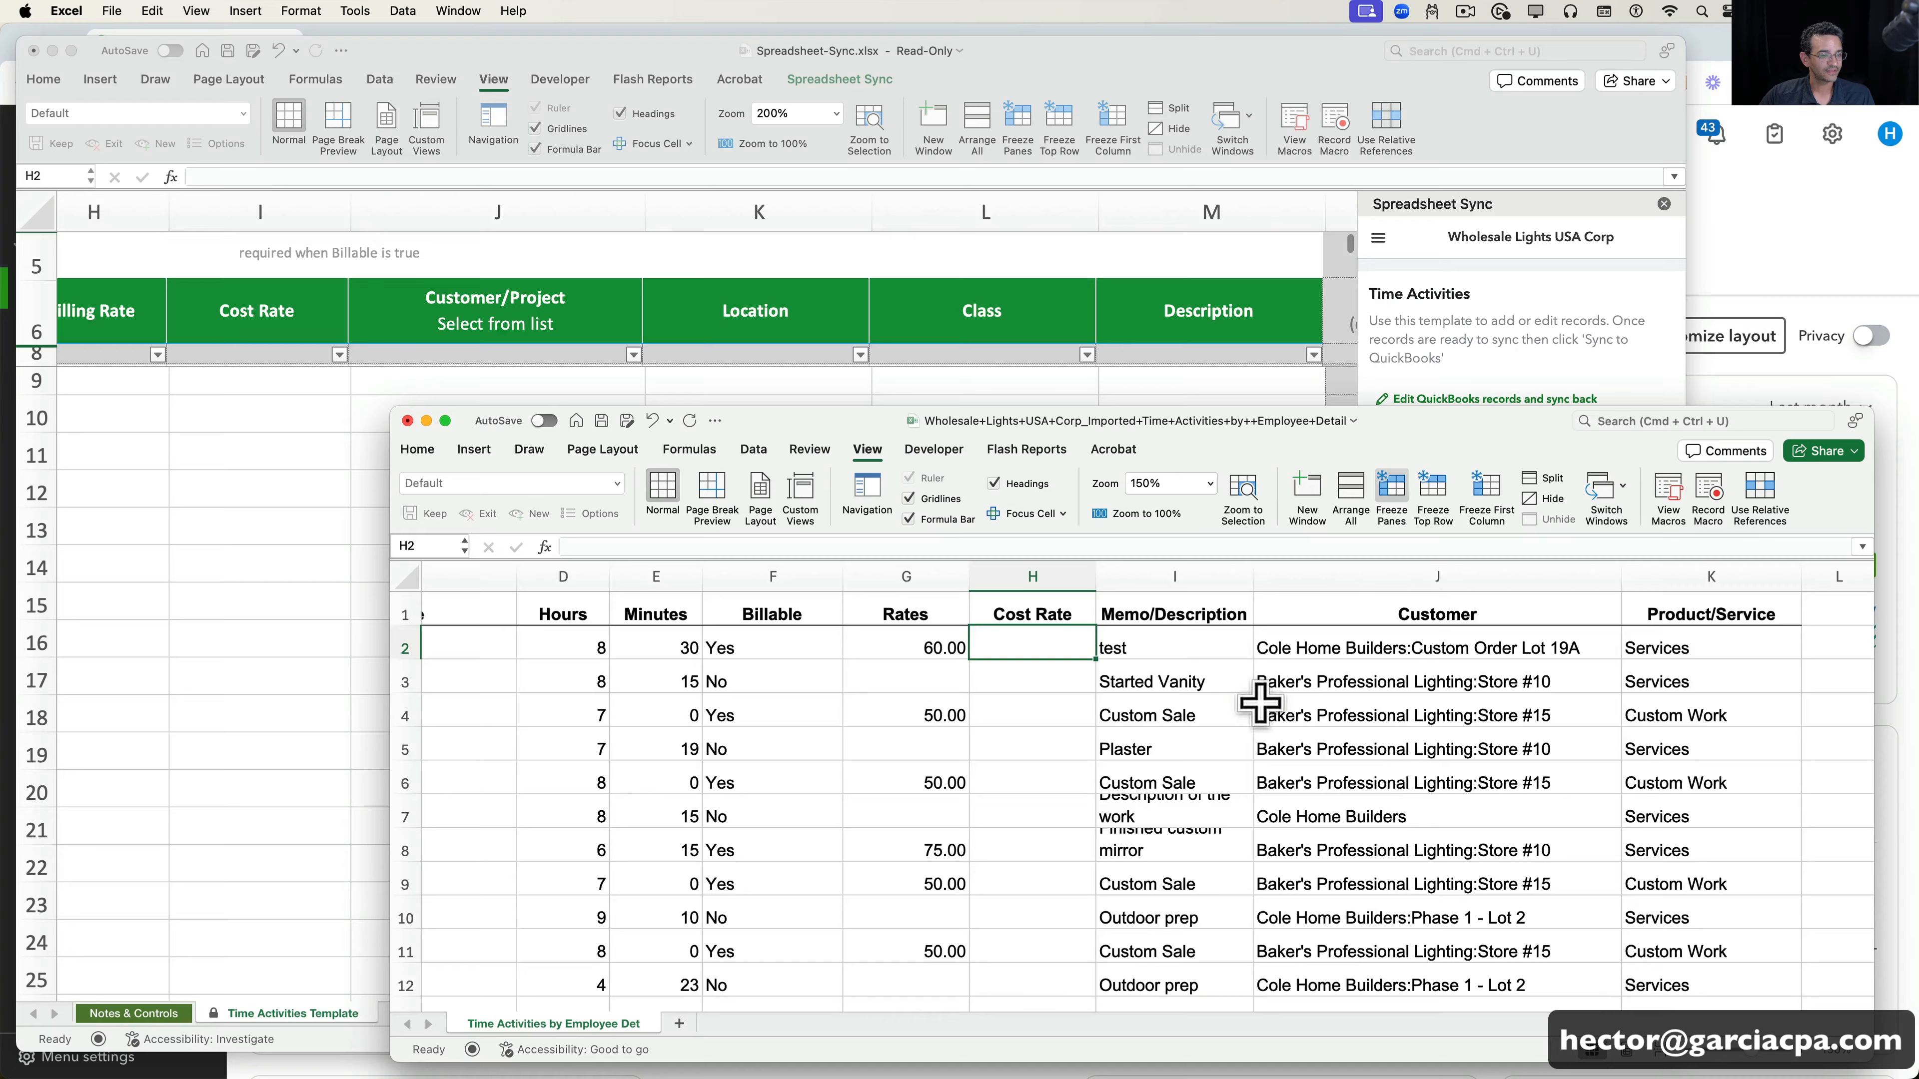
pyautogui.hscroll(5, 1260, 703)
pyautogui.moveTo(852, 575); pyautogui.dragTo(1110, 575)
pyautogui.rightClick(1110, 575)
pyautogui.click(1155, 675)
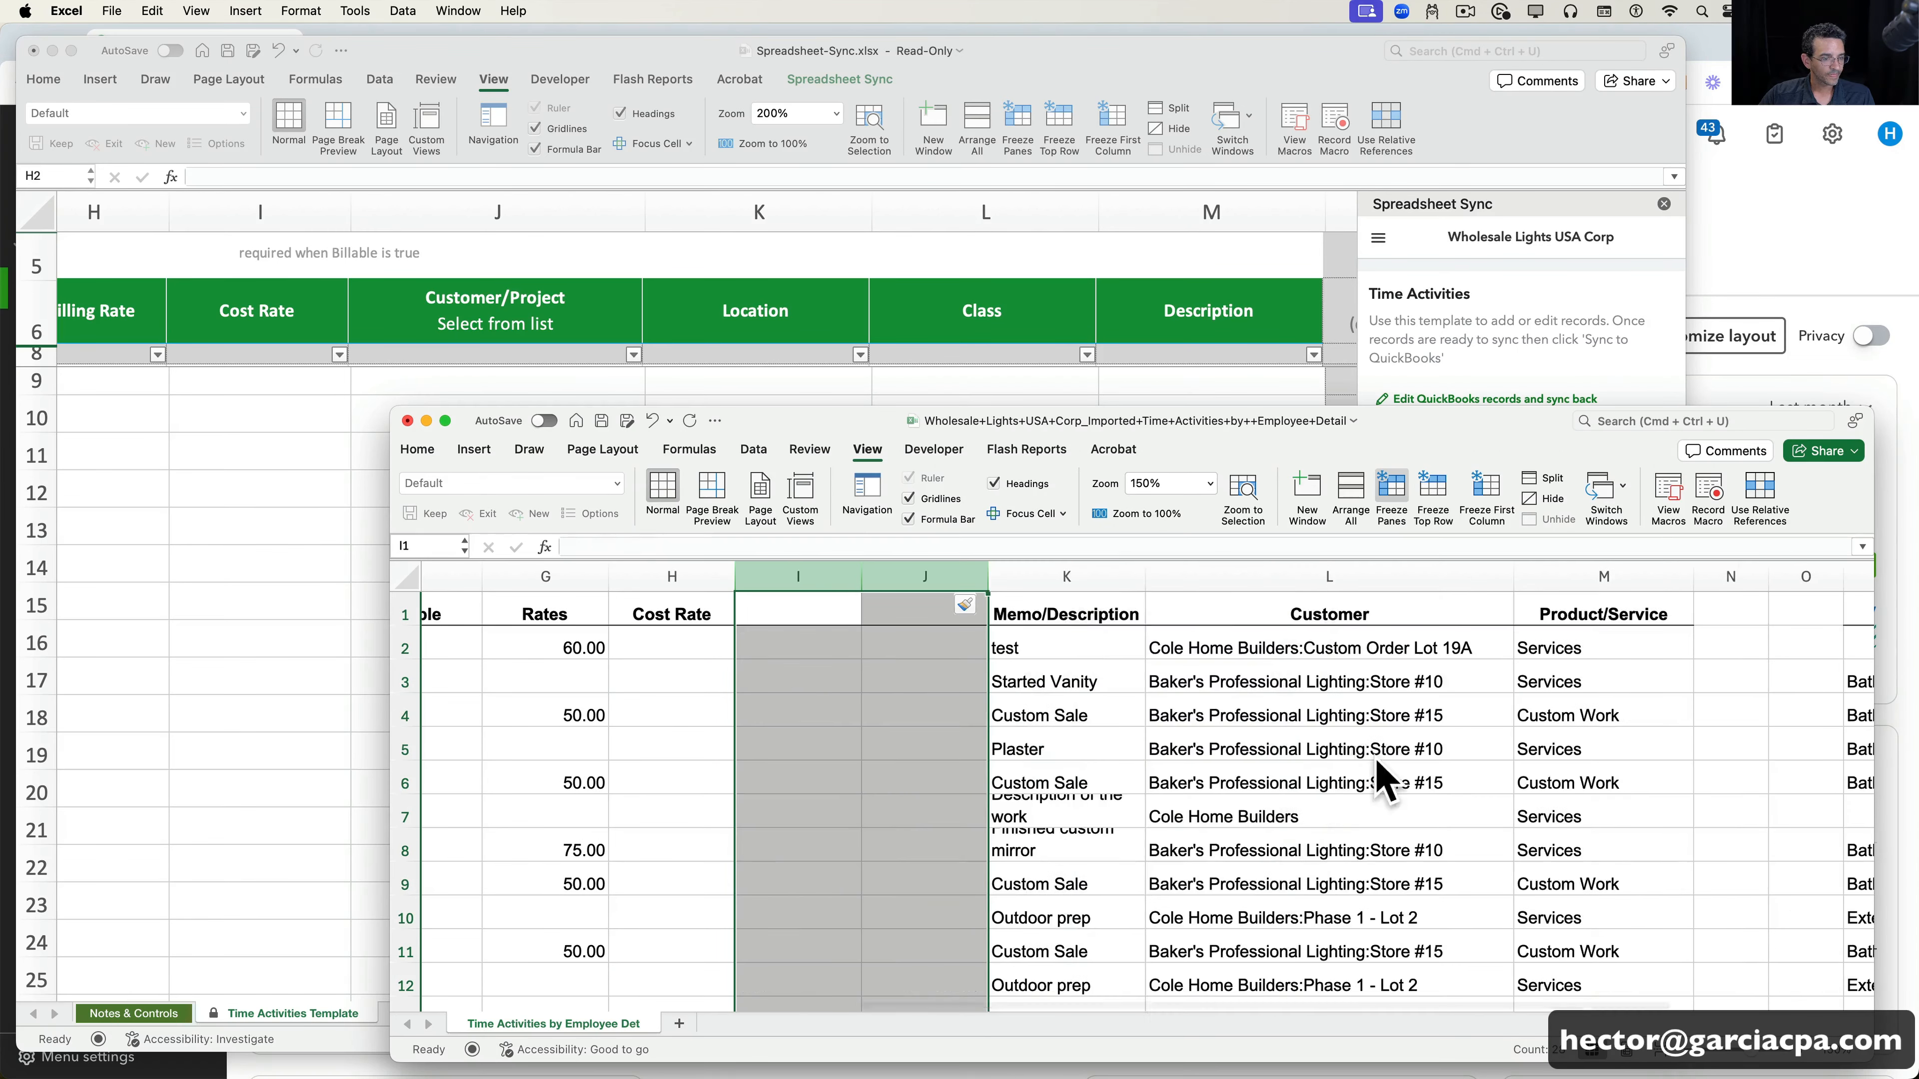
# - Move the Location column into the first blank column after Cost Rate
pyautogui.hscroll(3, 1383, 778)
pyautogui.click(1672, 575)
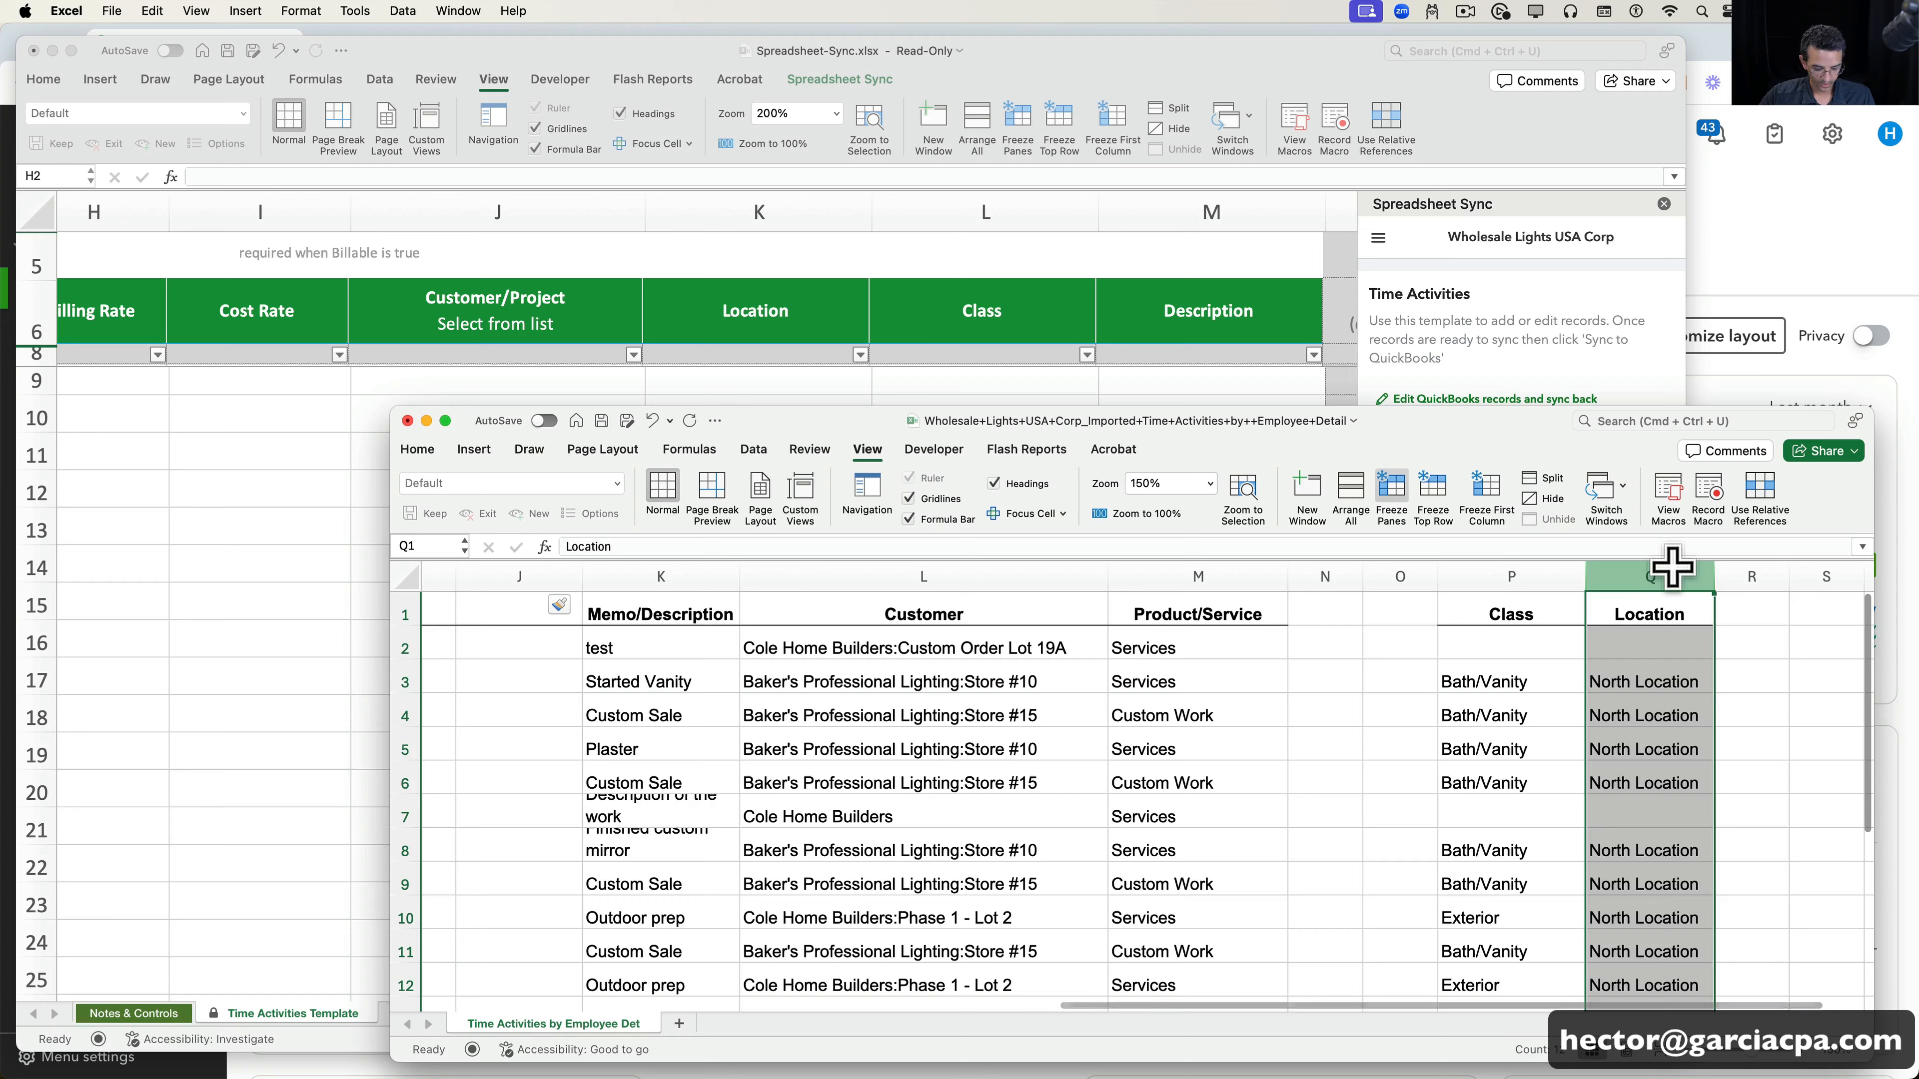
pyautogui.press('super+c')
pyautogui.hscroll(-6, 484, 866)
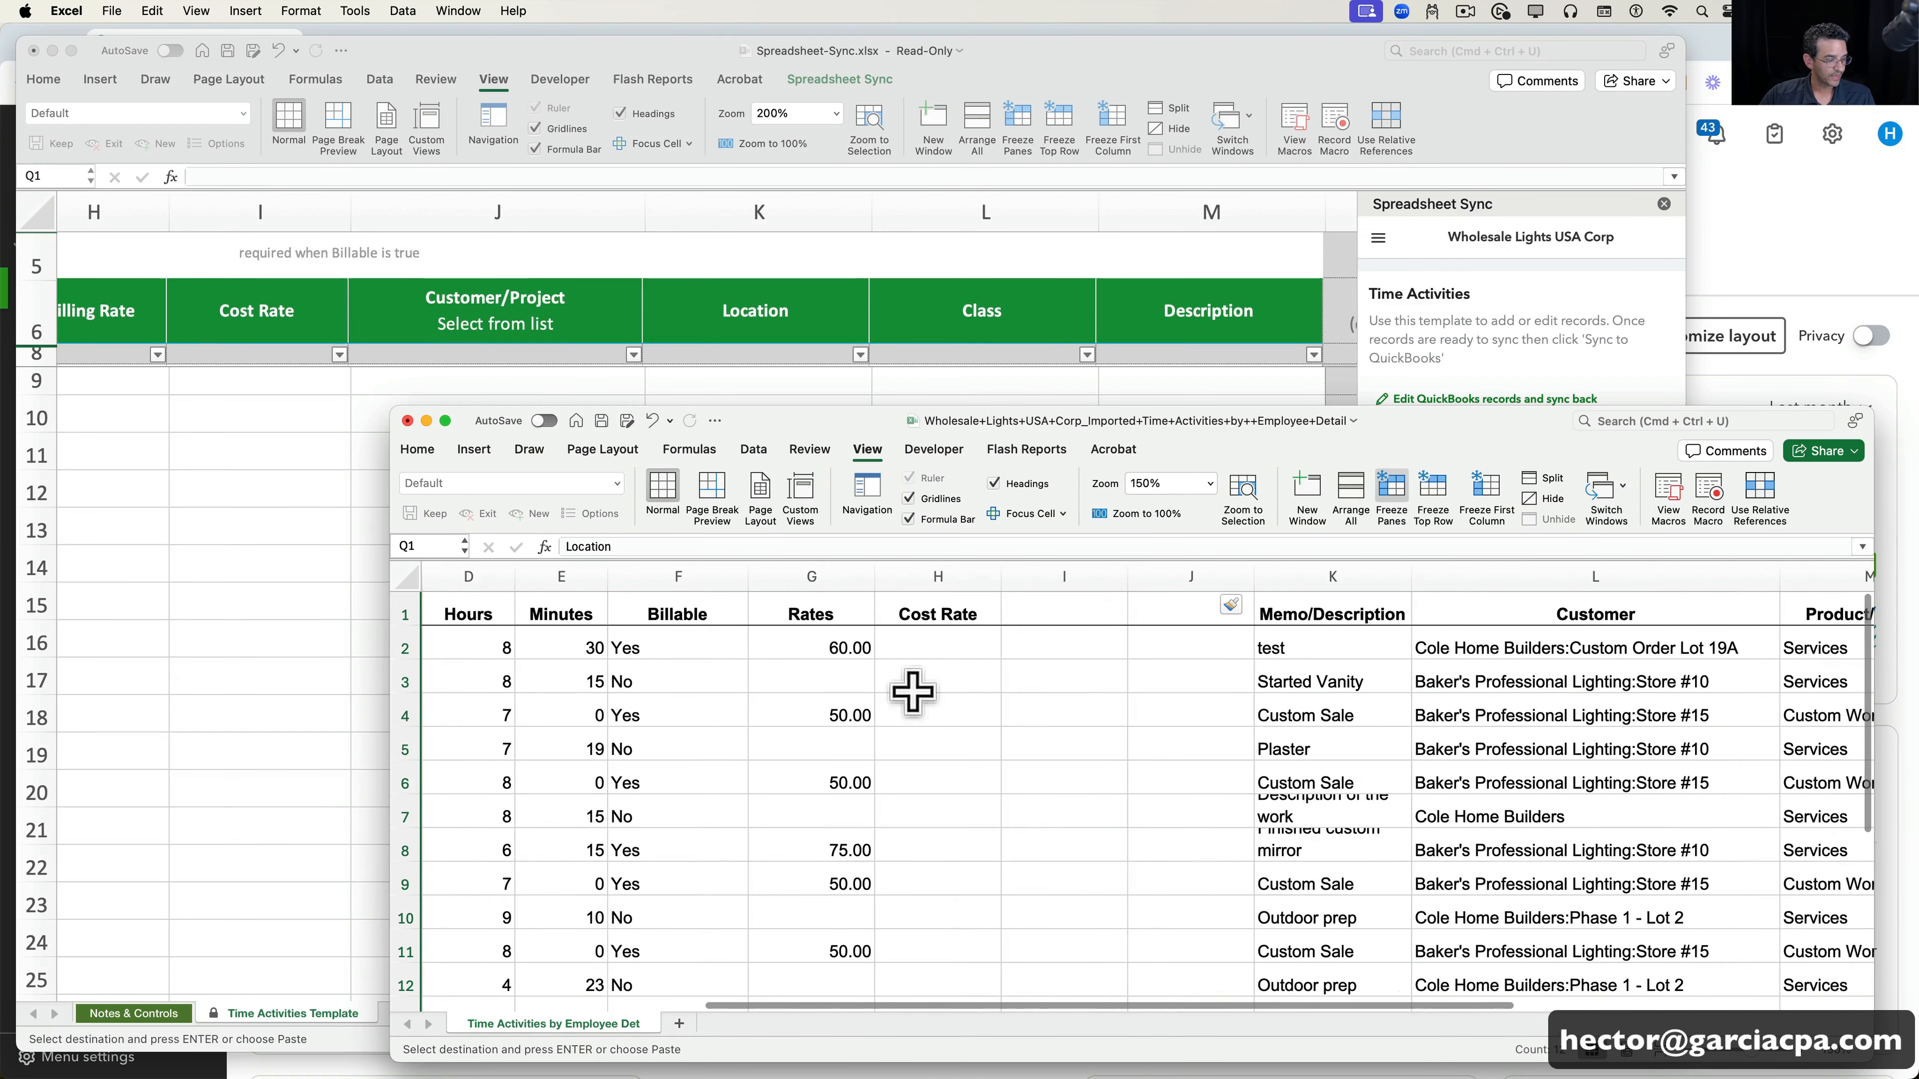
pyautogui.click(1067, 580)
pyautogui.press('Return')
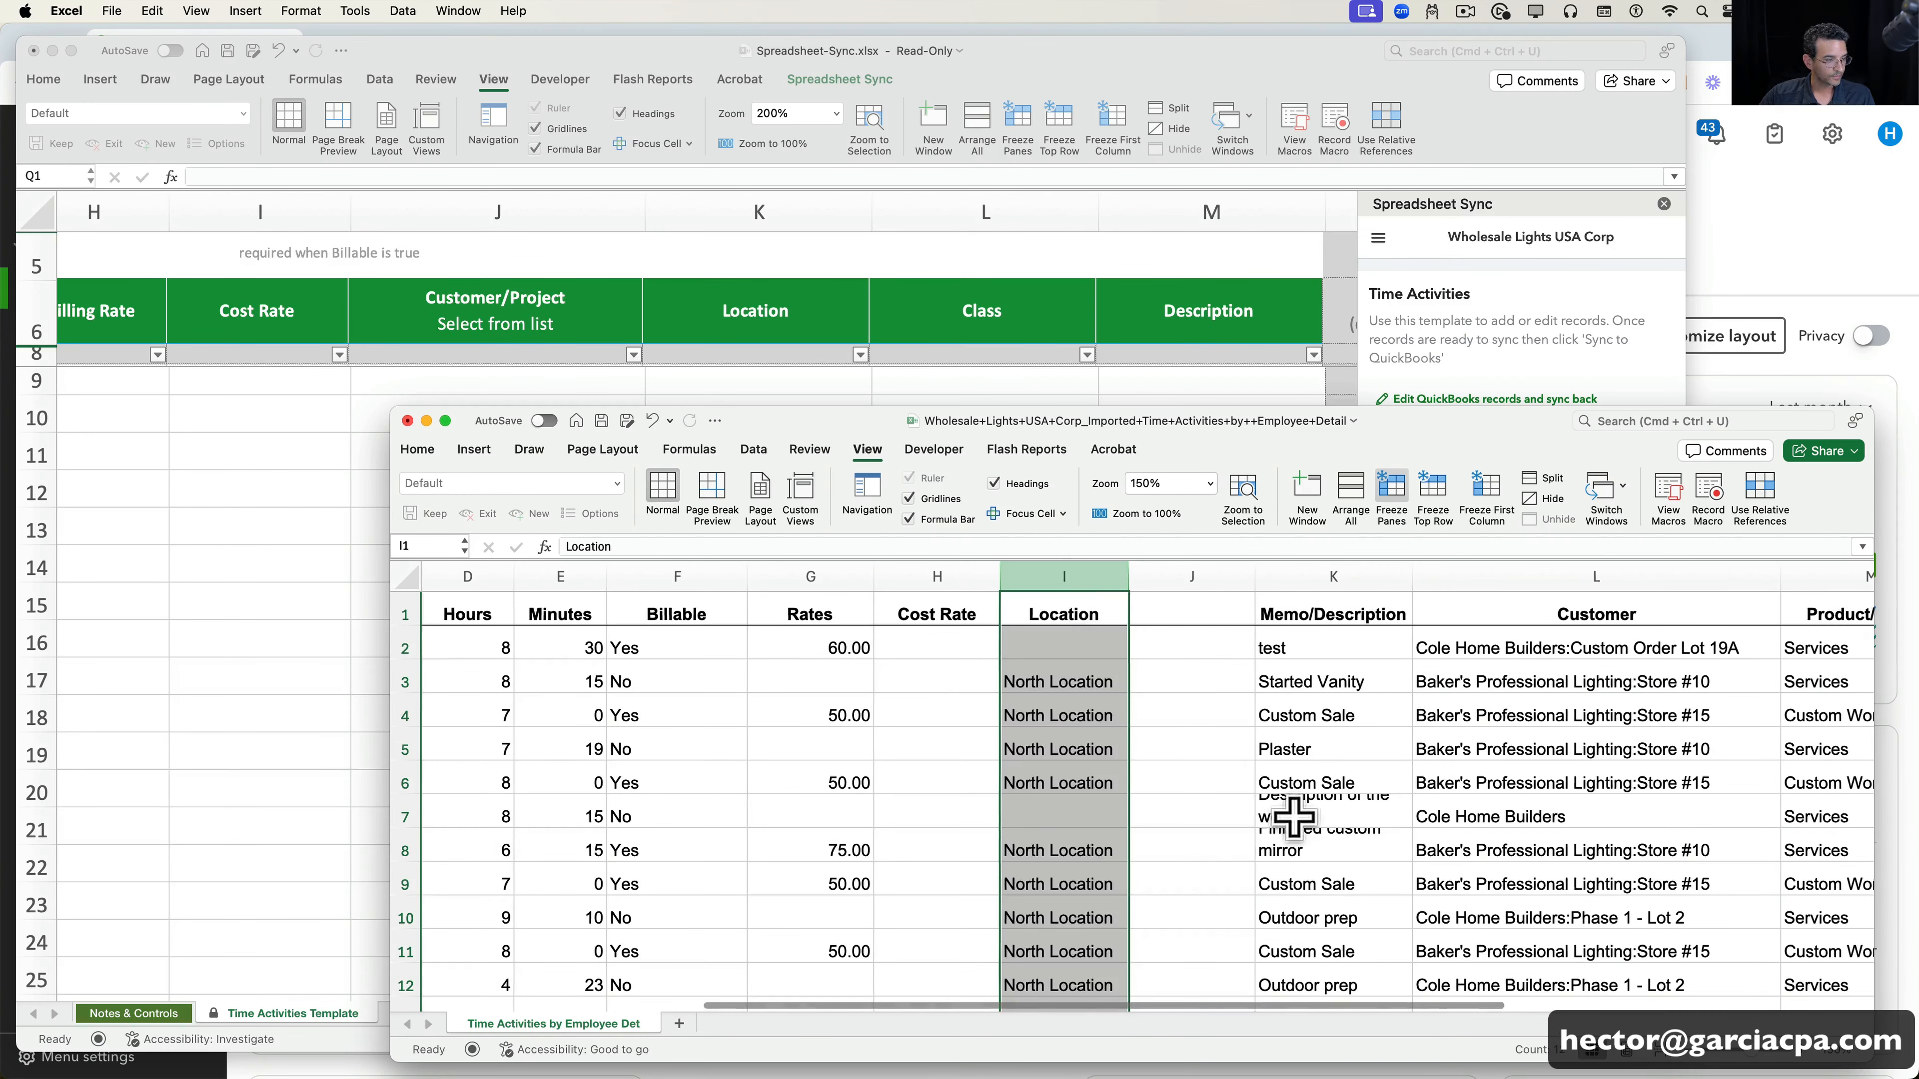
# - Move the Class column into the blank column between Location and Memo/Description
pyautogui.hscroll(5, 1229, 801)
pyautogui.click(1589, 572)
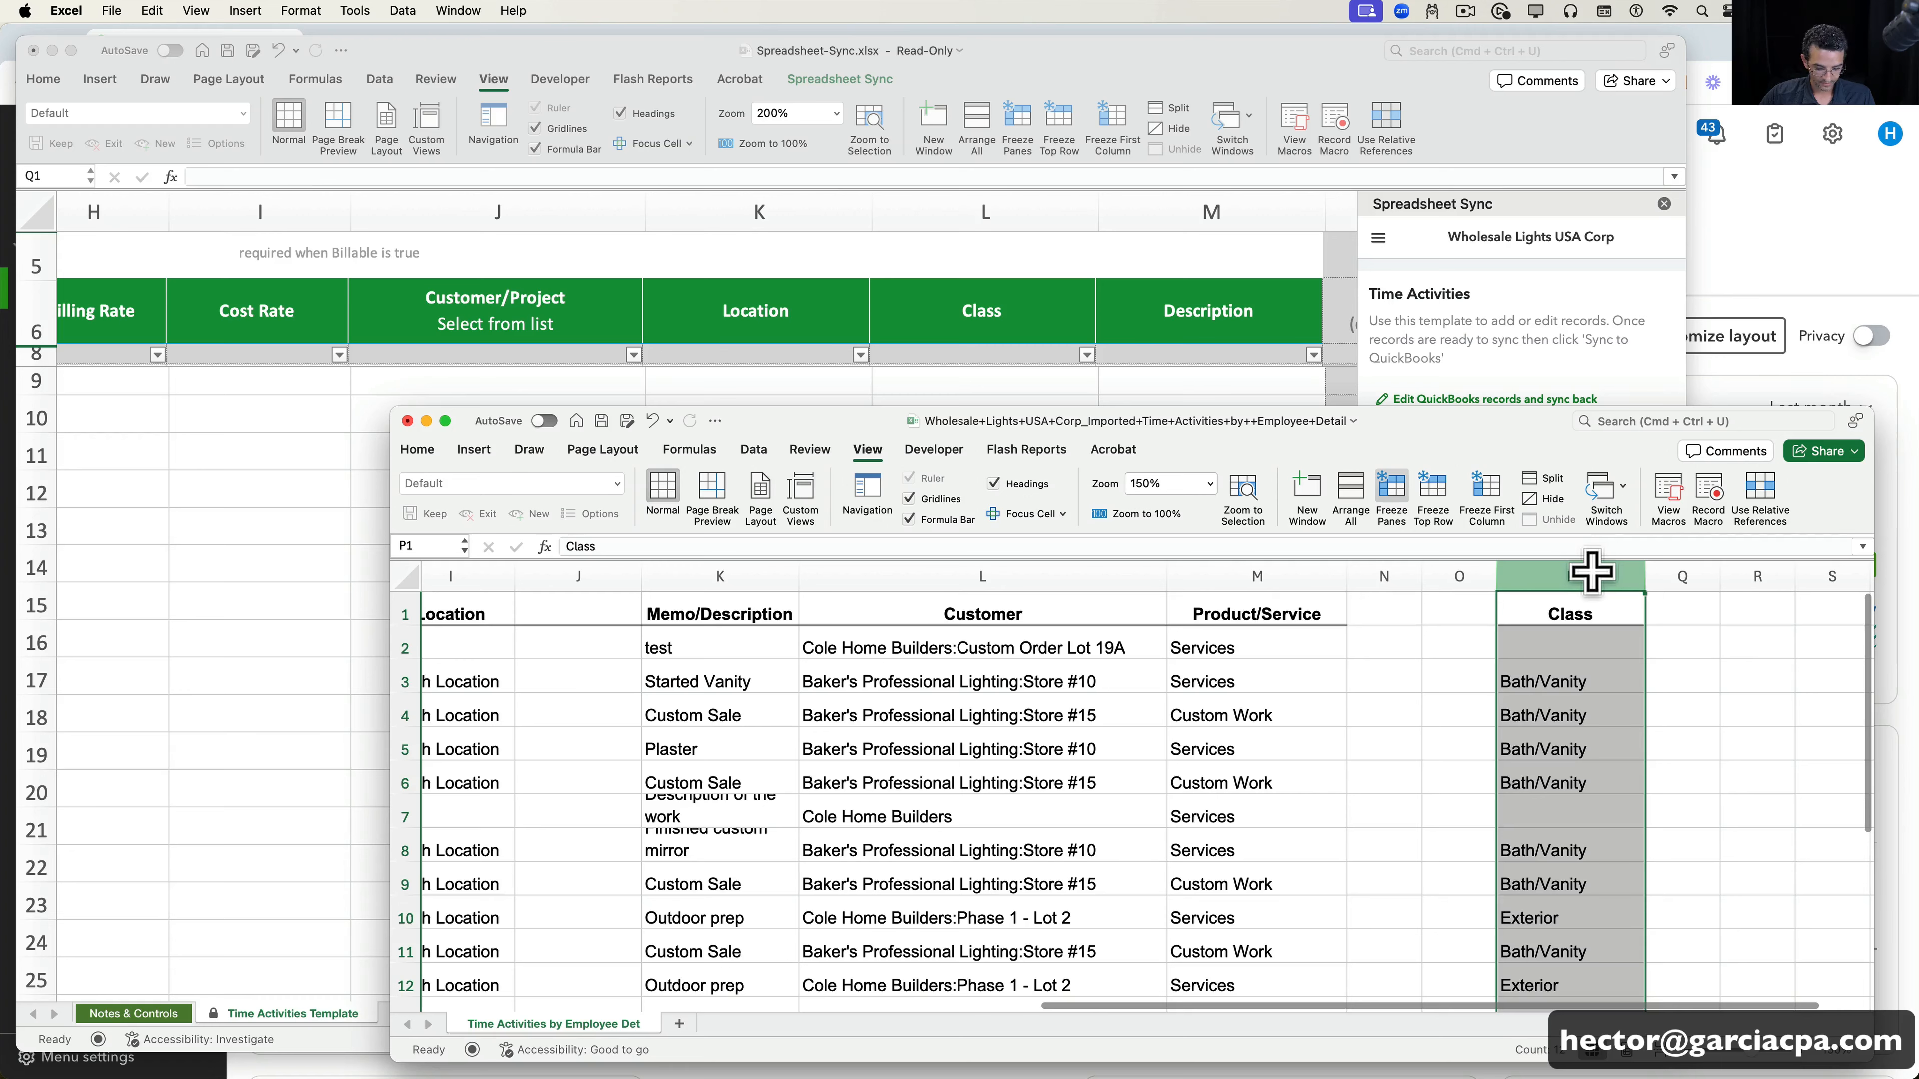
pyautogui.press('super+c')
pyautogui.hscroll(-3, 1065, 575)
pyautogui.click(951, 575)
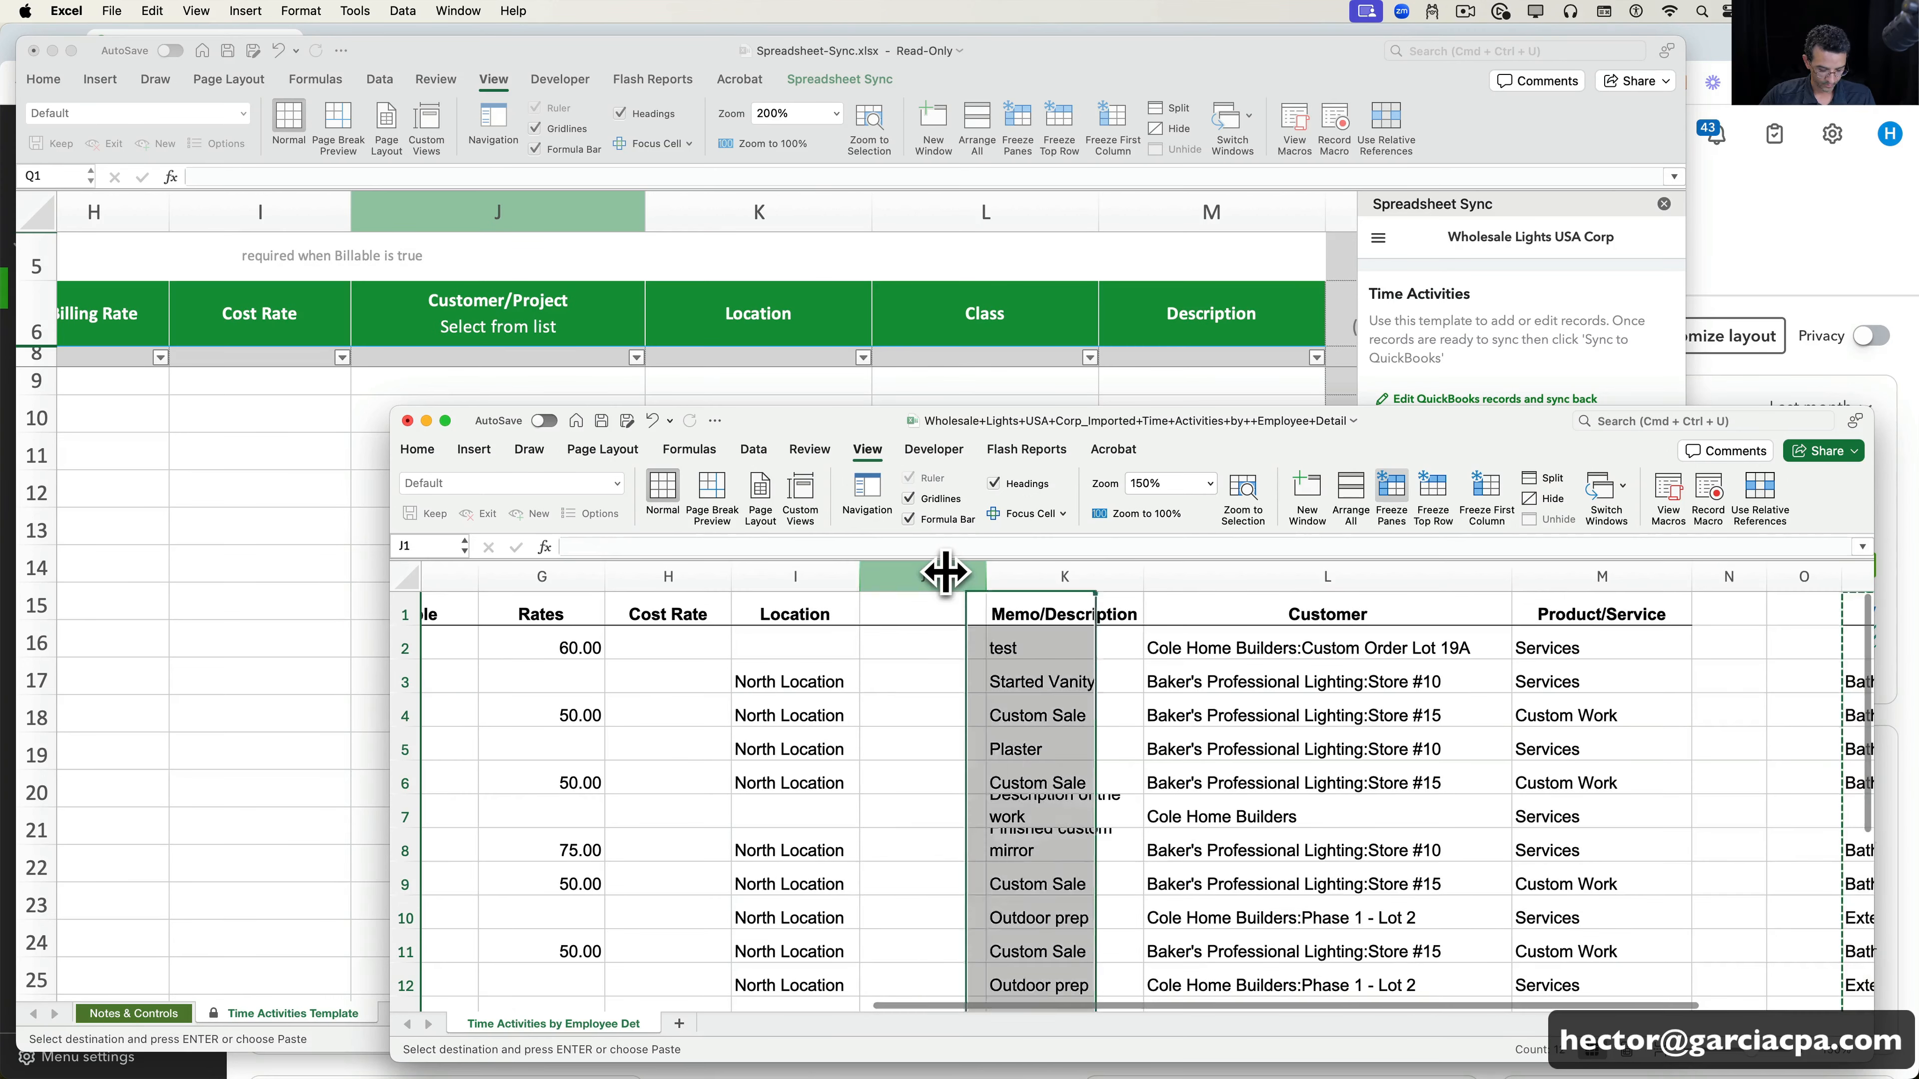
pyautogui.press('super+v')
pyautogui.click(1070, 709)
pyautogui.click(1079, 613)
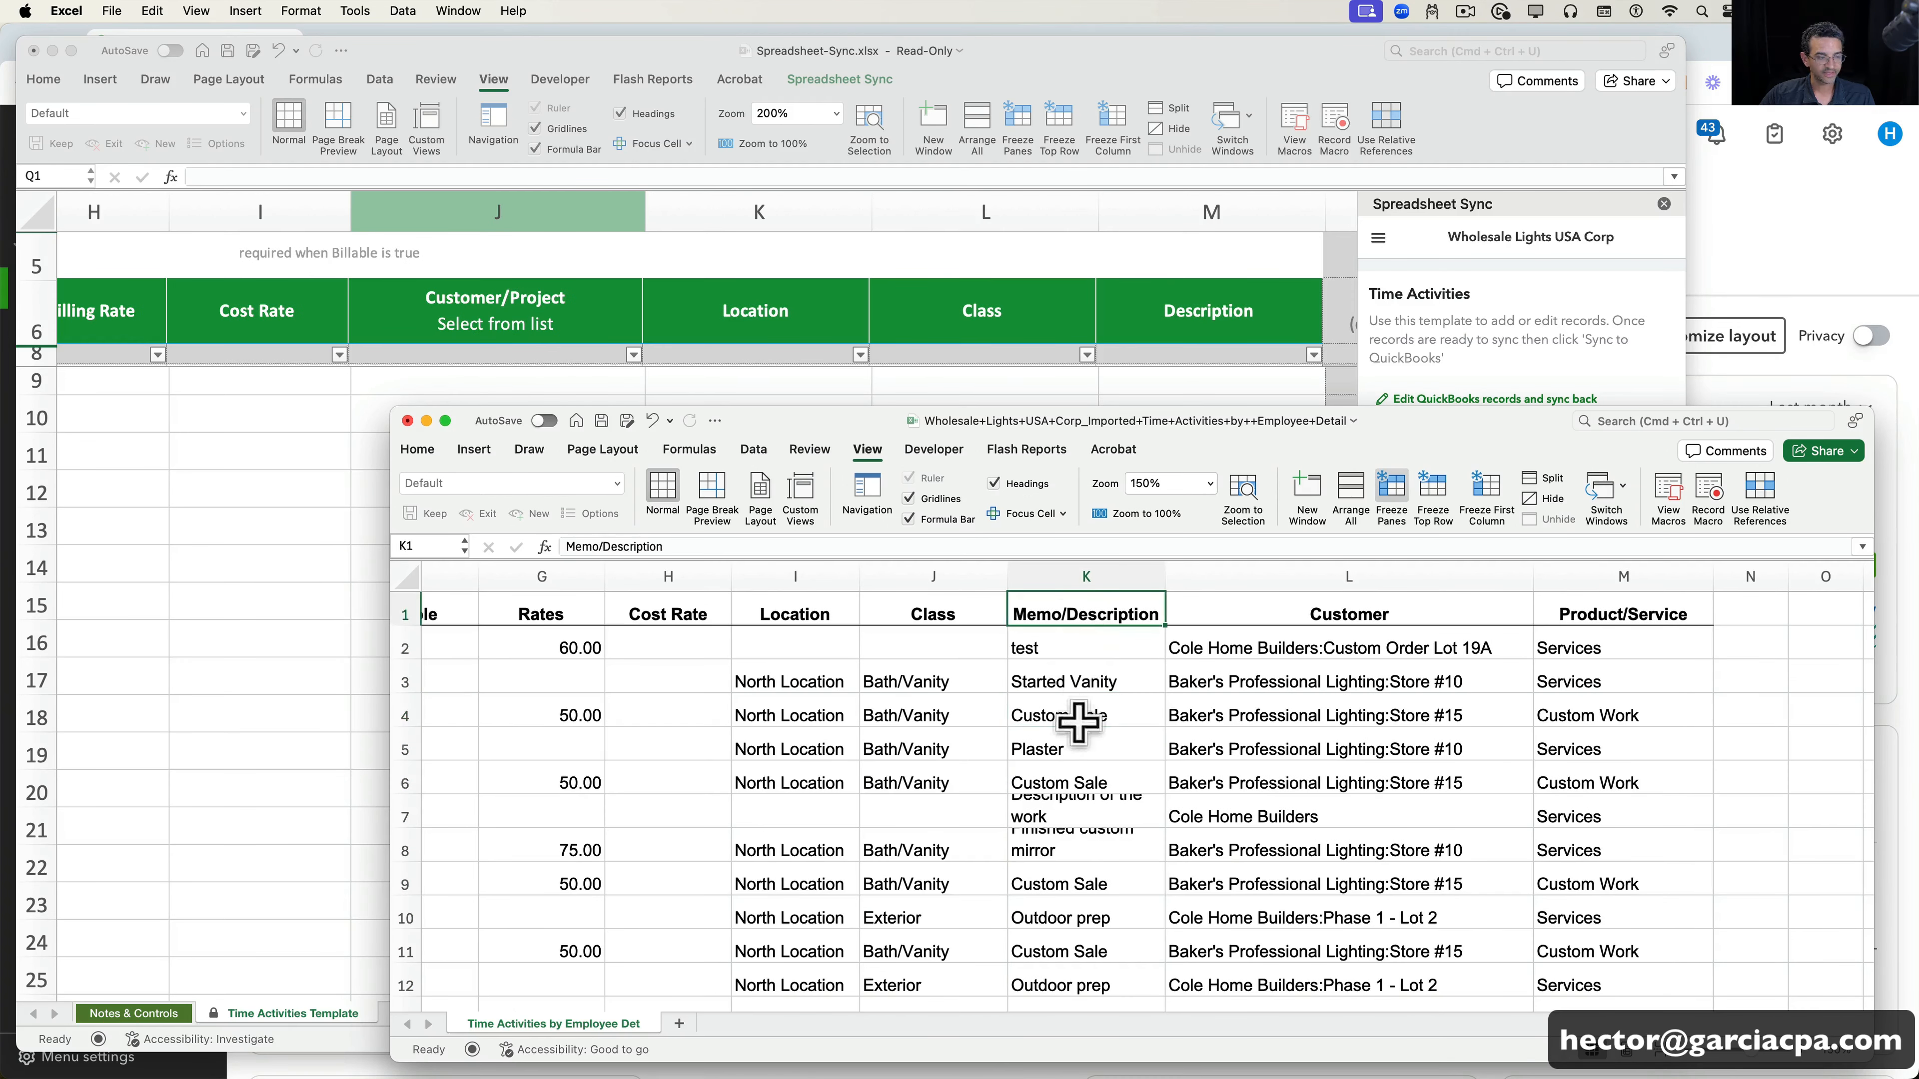
# - Check the template's column order, insert a blank column between Cost Rate and Location, and move the Customer column into it
pyautogui.hscroll(-2, 1016, 384)
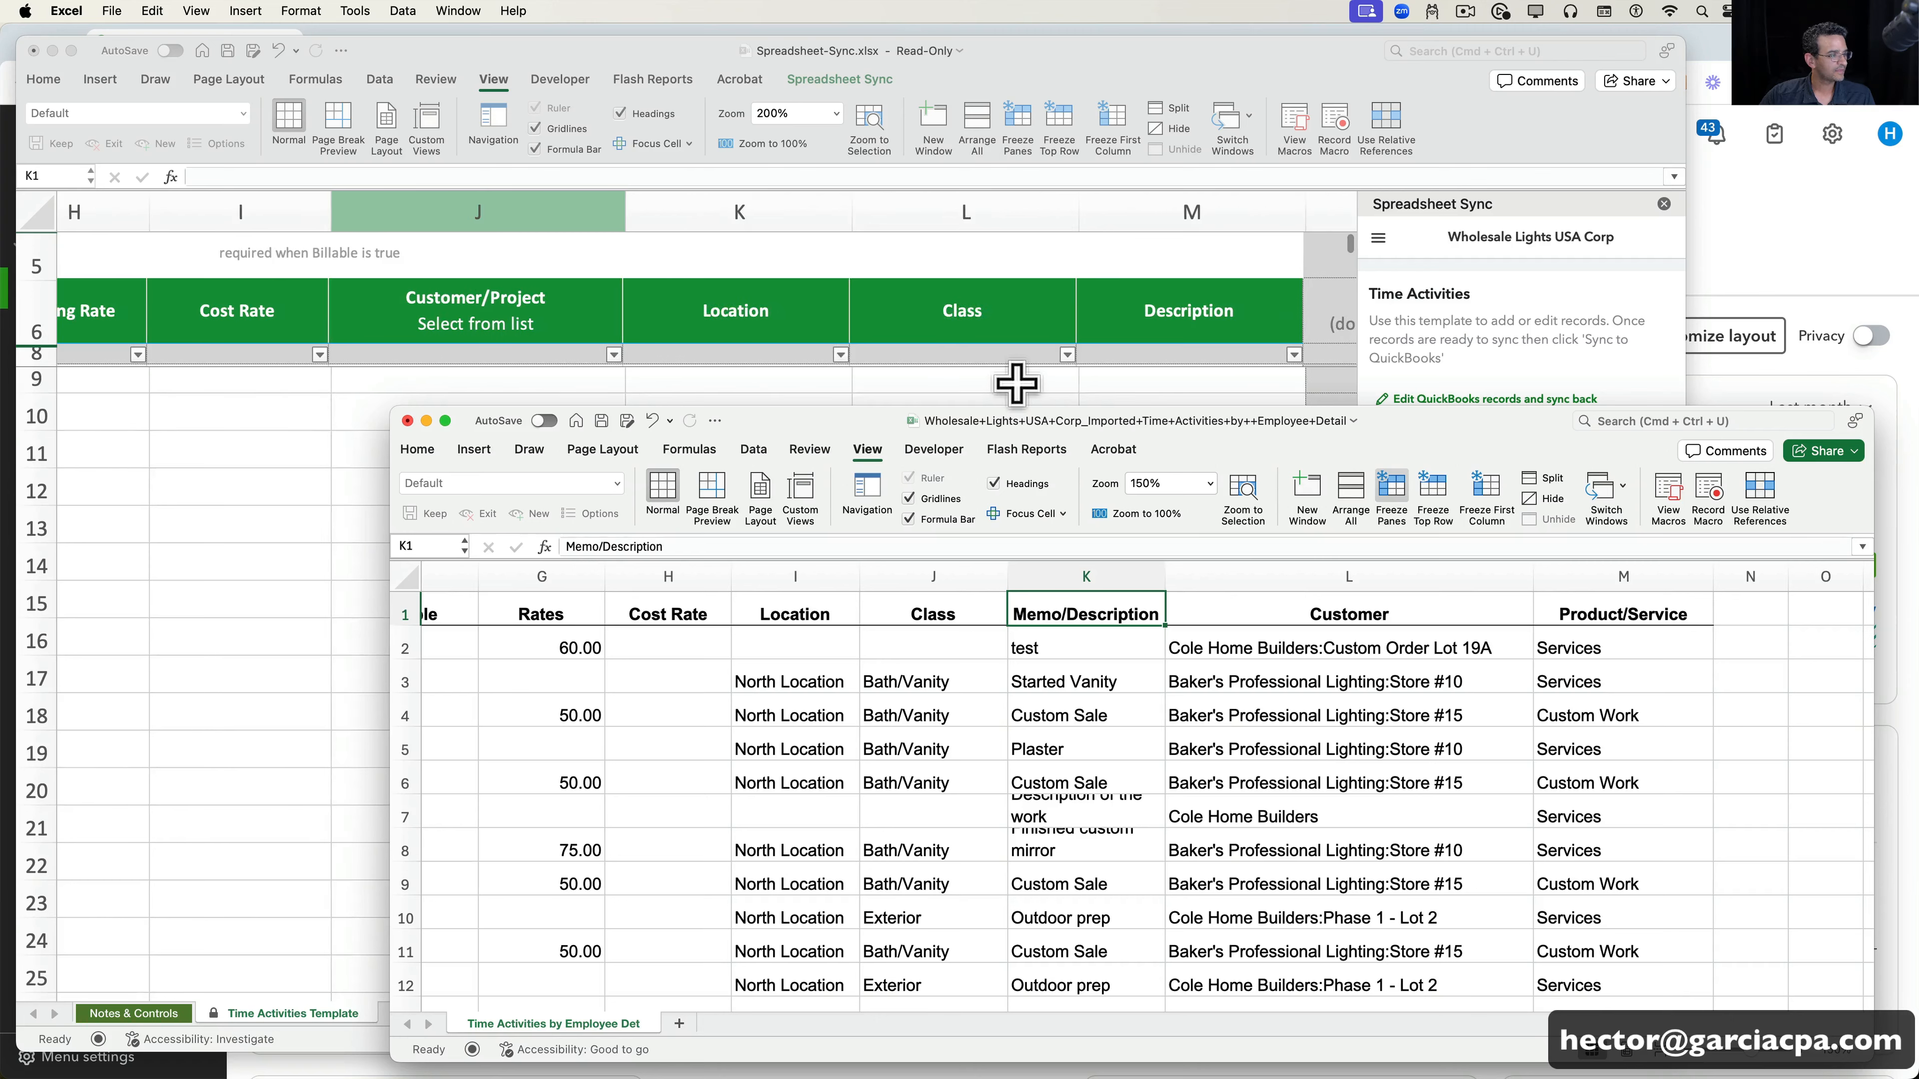
pyautogui.hscroll(-1, 1016, 383)
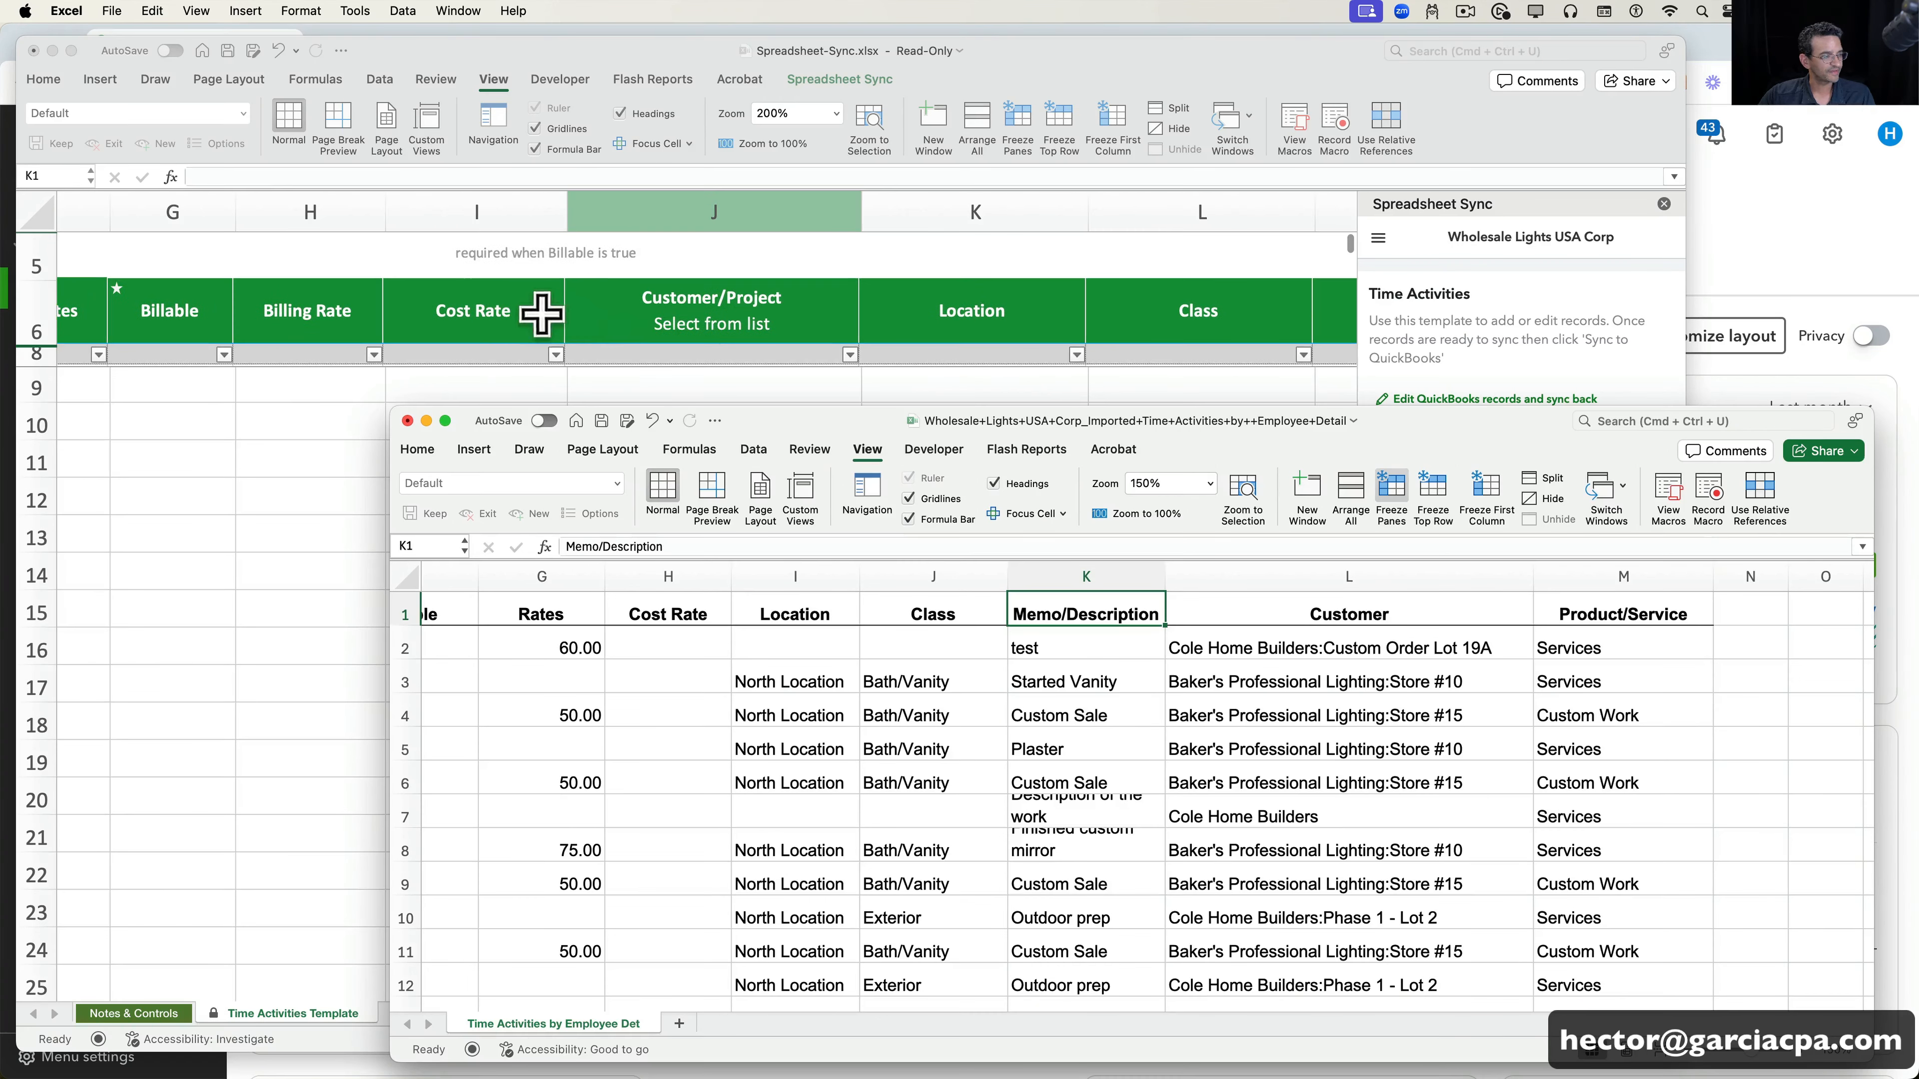
pyautogui.click(501, 310)
pyautogui.click(974, 309)
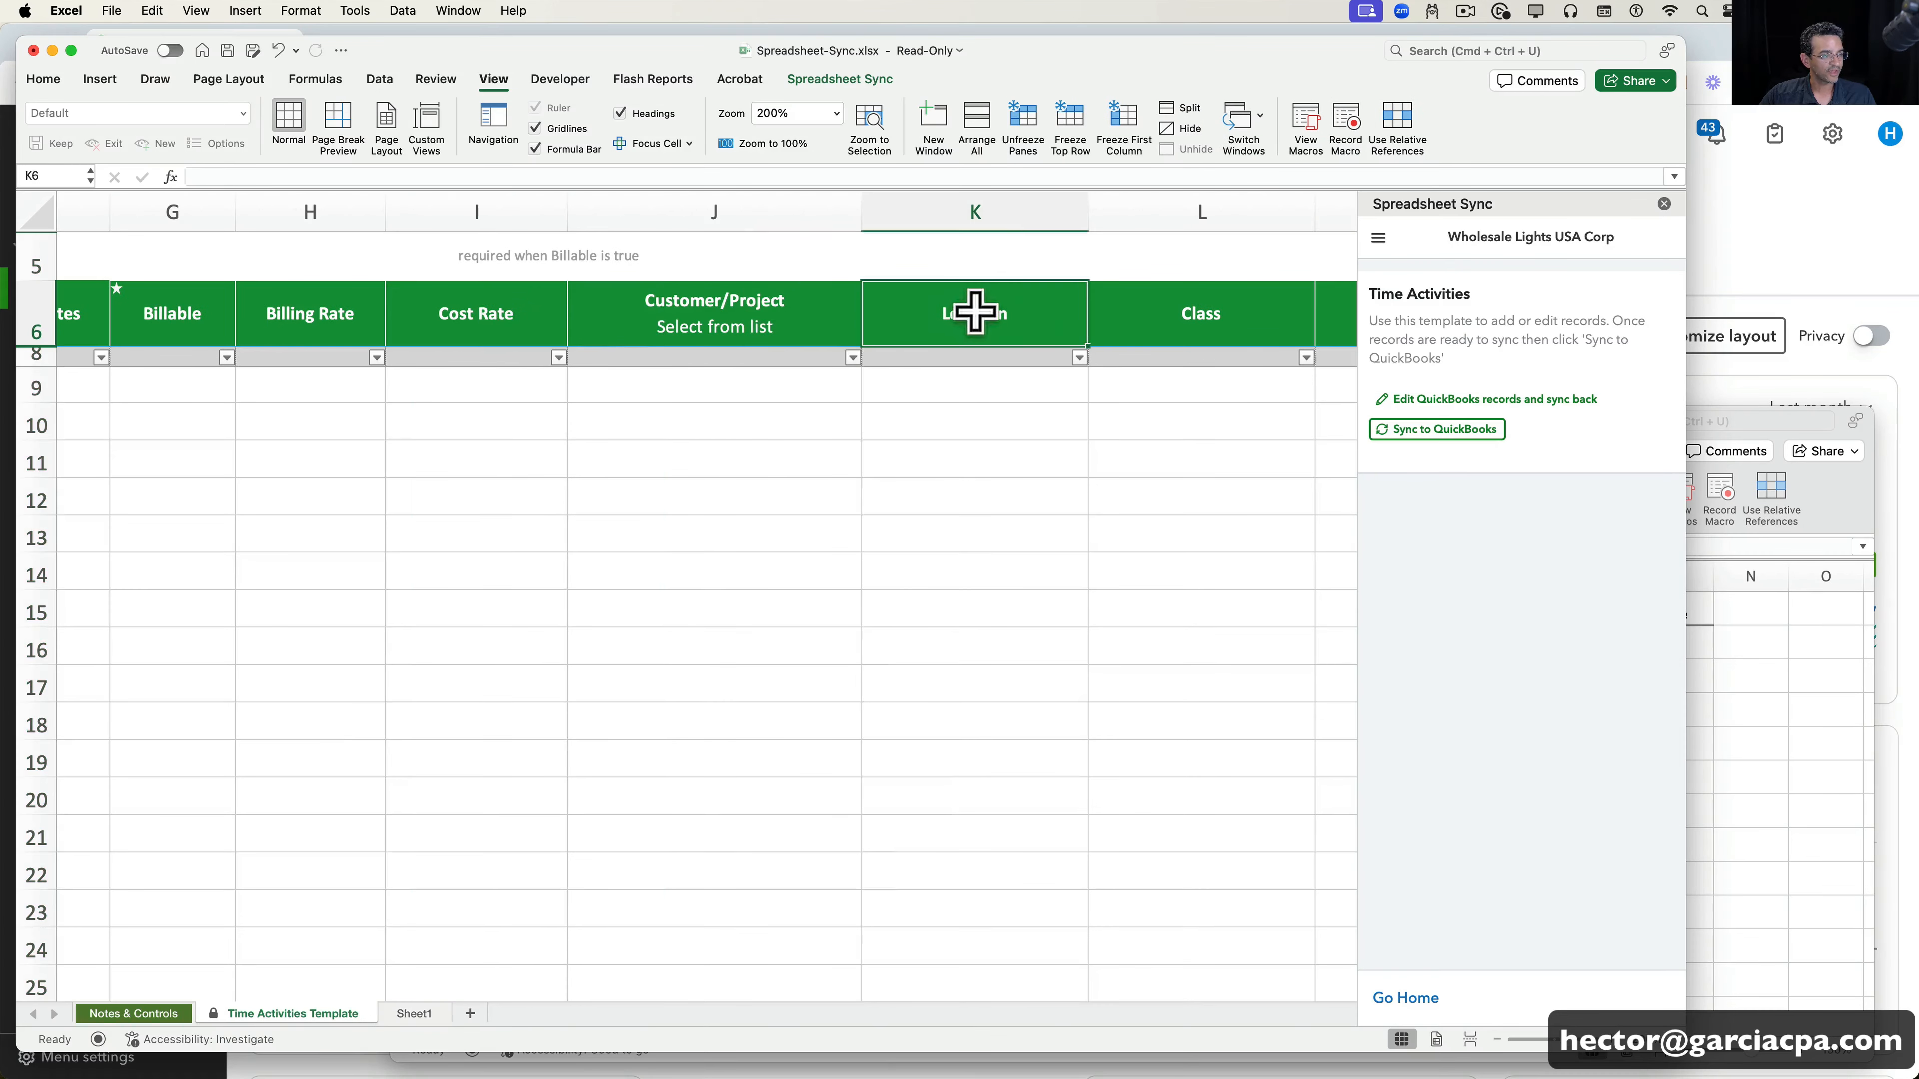
pyautogui.click(1781, 756)
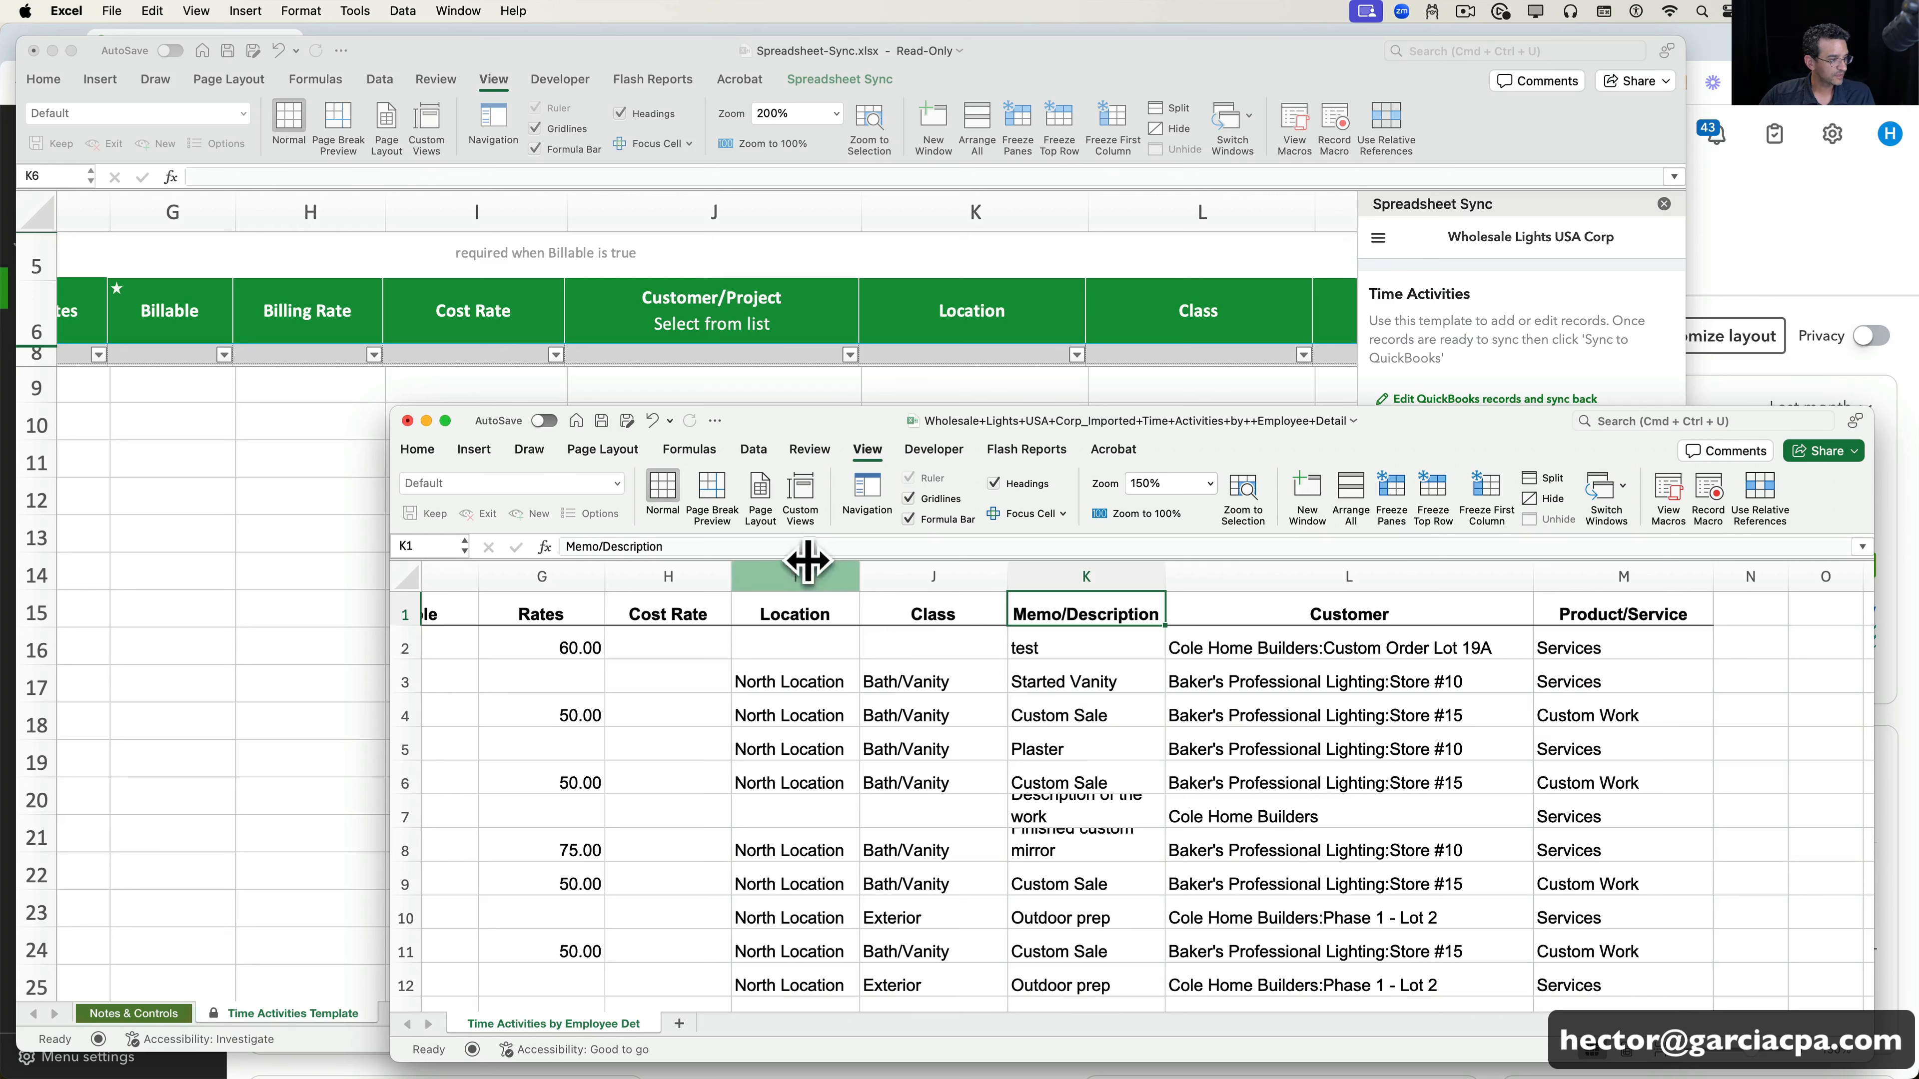
pyautogui.click(801, 574)
pyautogui.rightClick(804, 578)
pyautogui.click(843, 679)
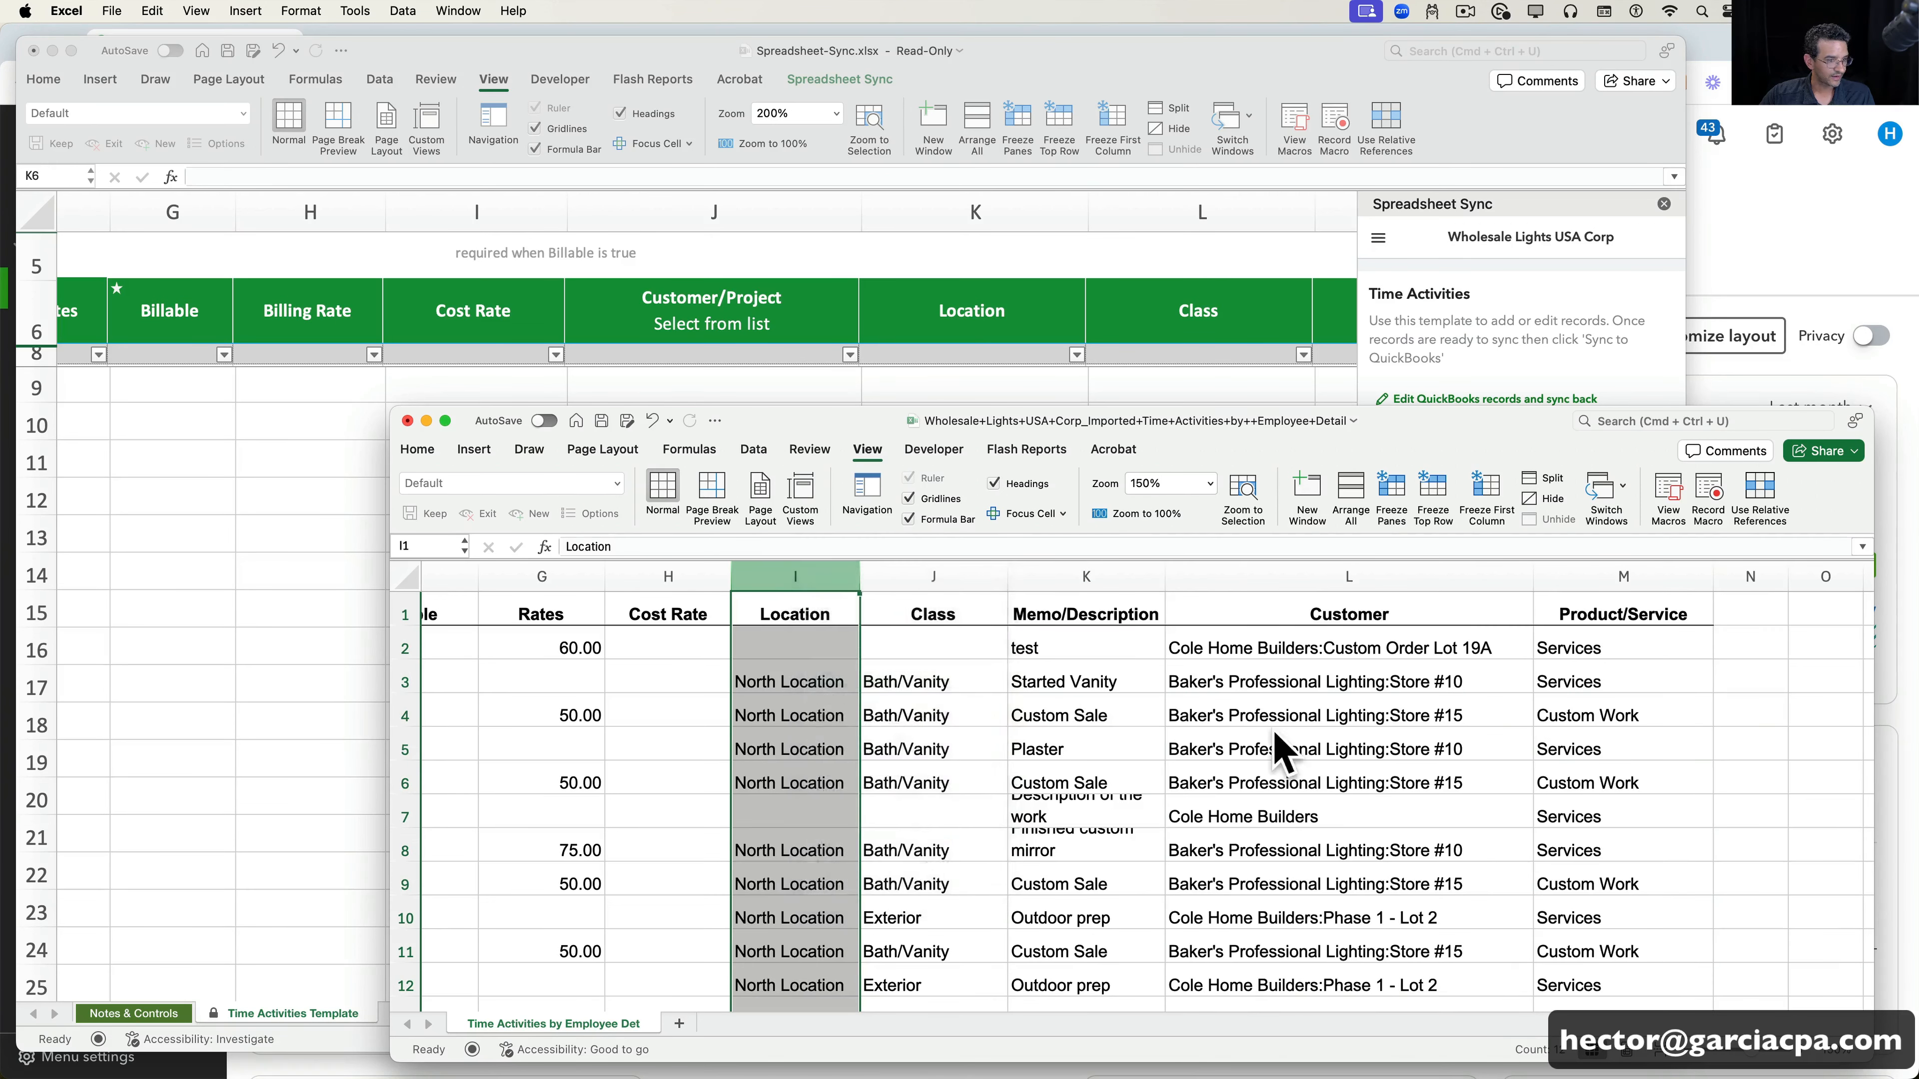
pyautogui.click(1492, 576)
pyautogui.press('super+c')
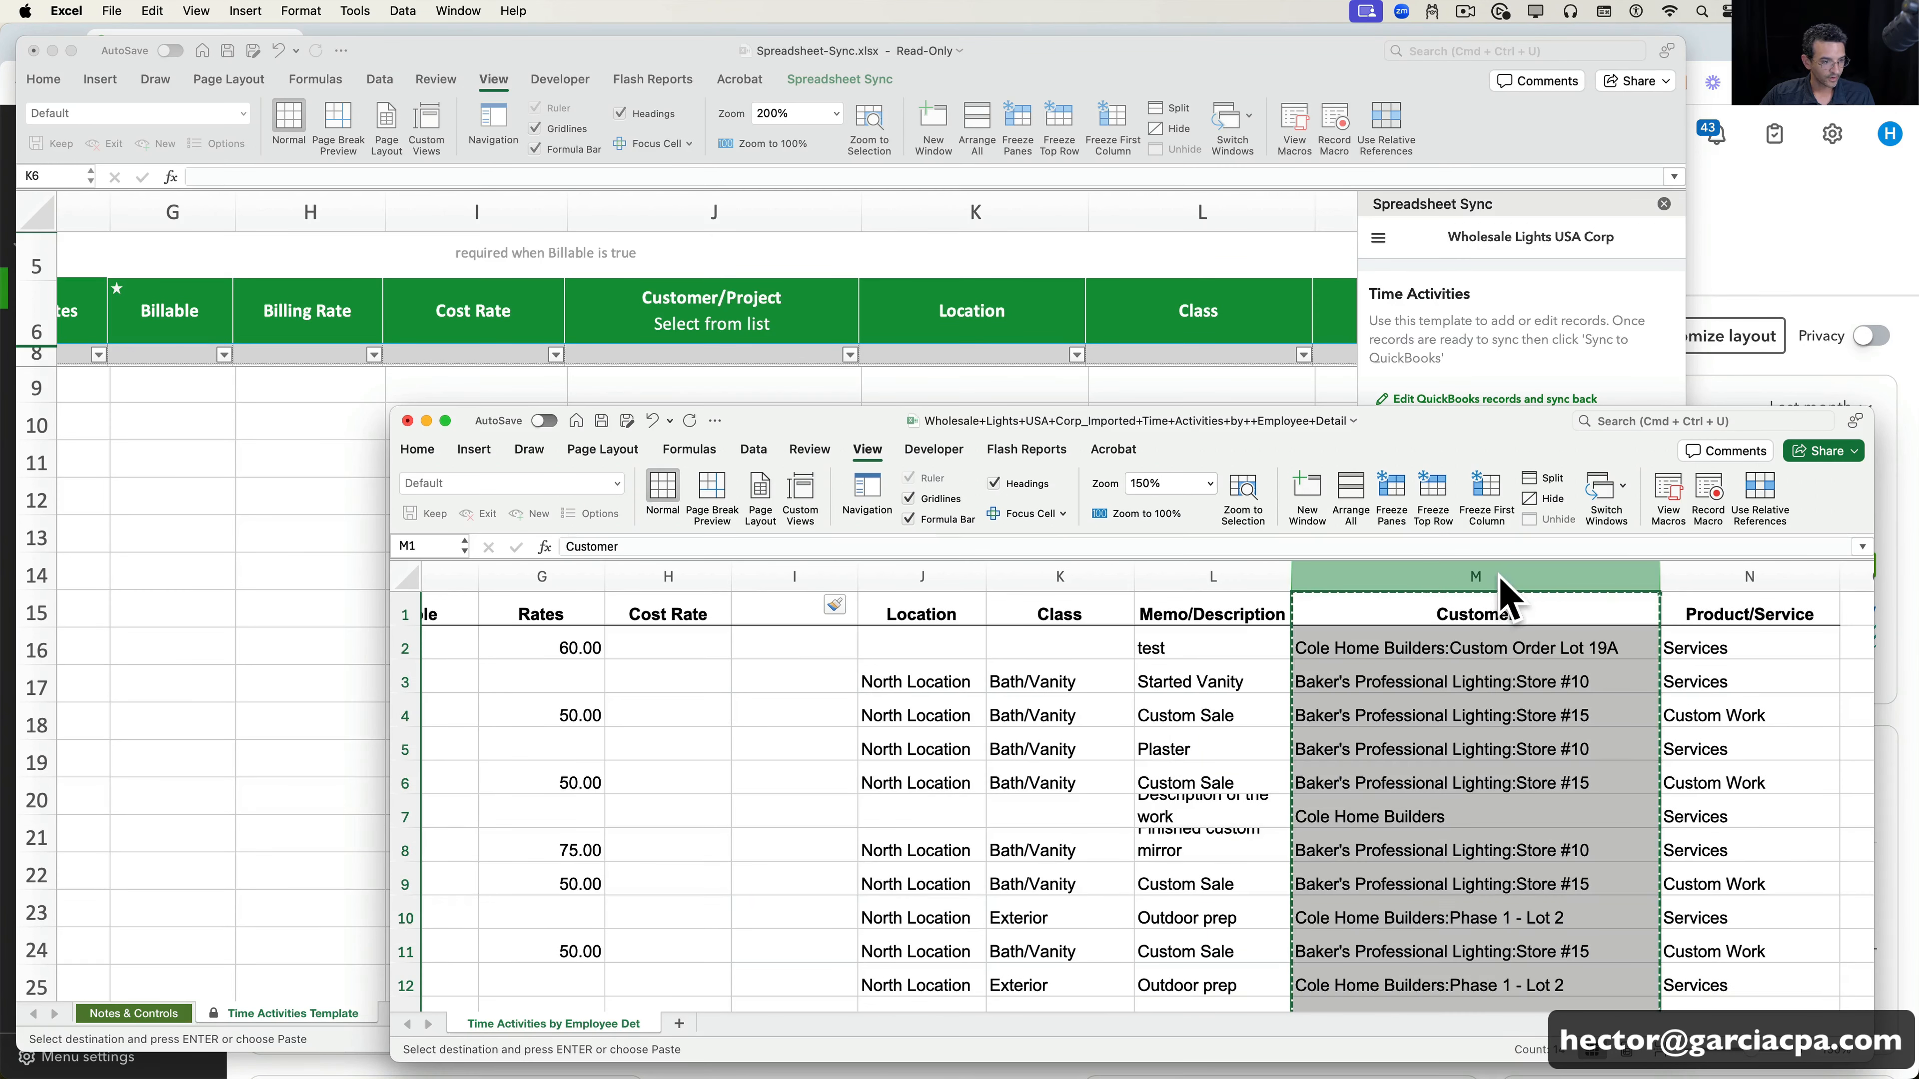
pyautogui.click(794, 576)
pyautogui.press('super+v')
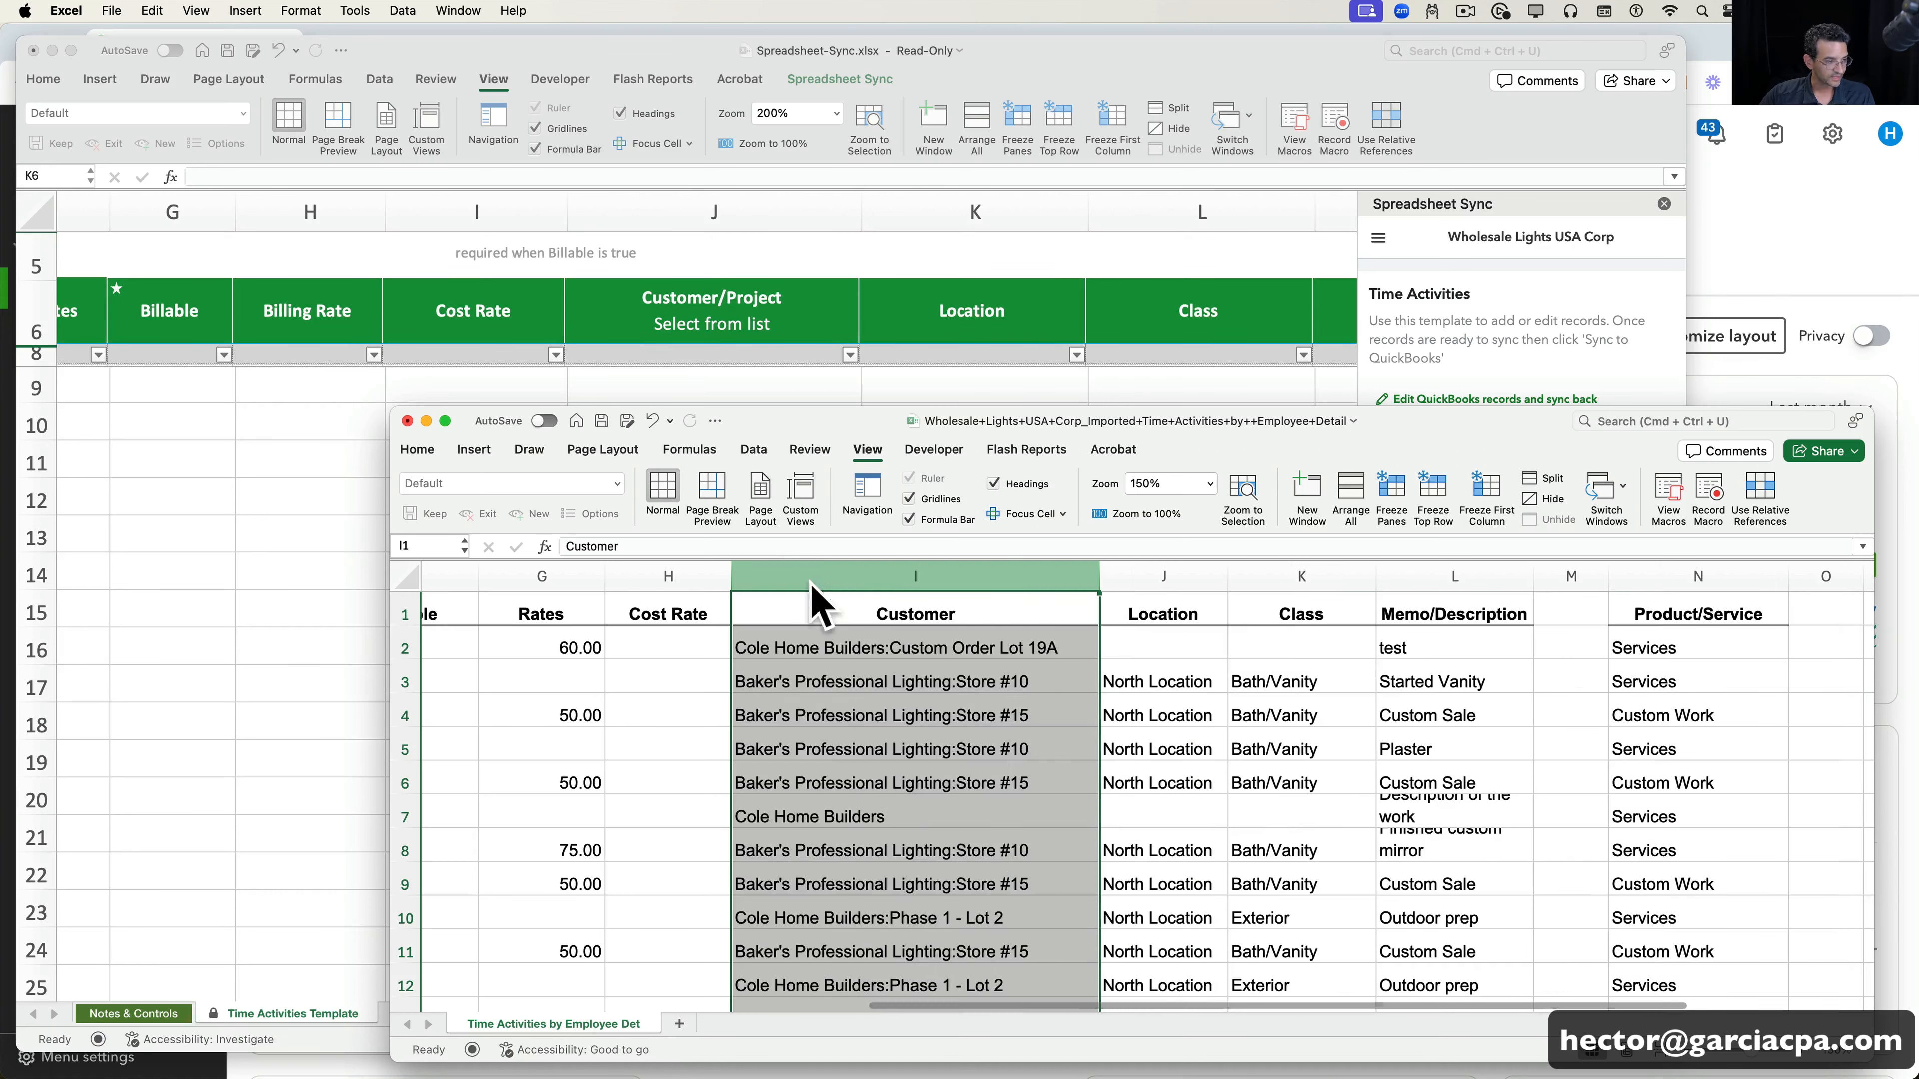
# - Delete the Product/Service column and the empty column before it, checking the template's headers first
pyautogui.moveTo(1721, 578); pyautogui.dragTo(1598, 578)
pyautogui.hscroll(5, 1212, 321)
pyautogui.hscroll(-8, 1208, 331)
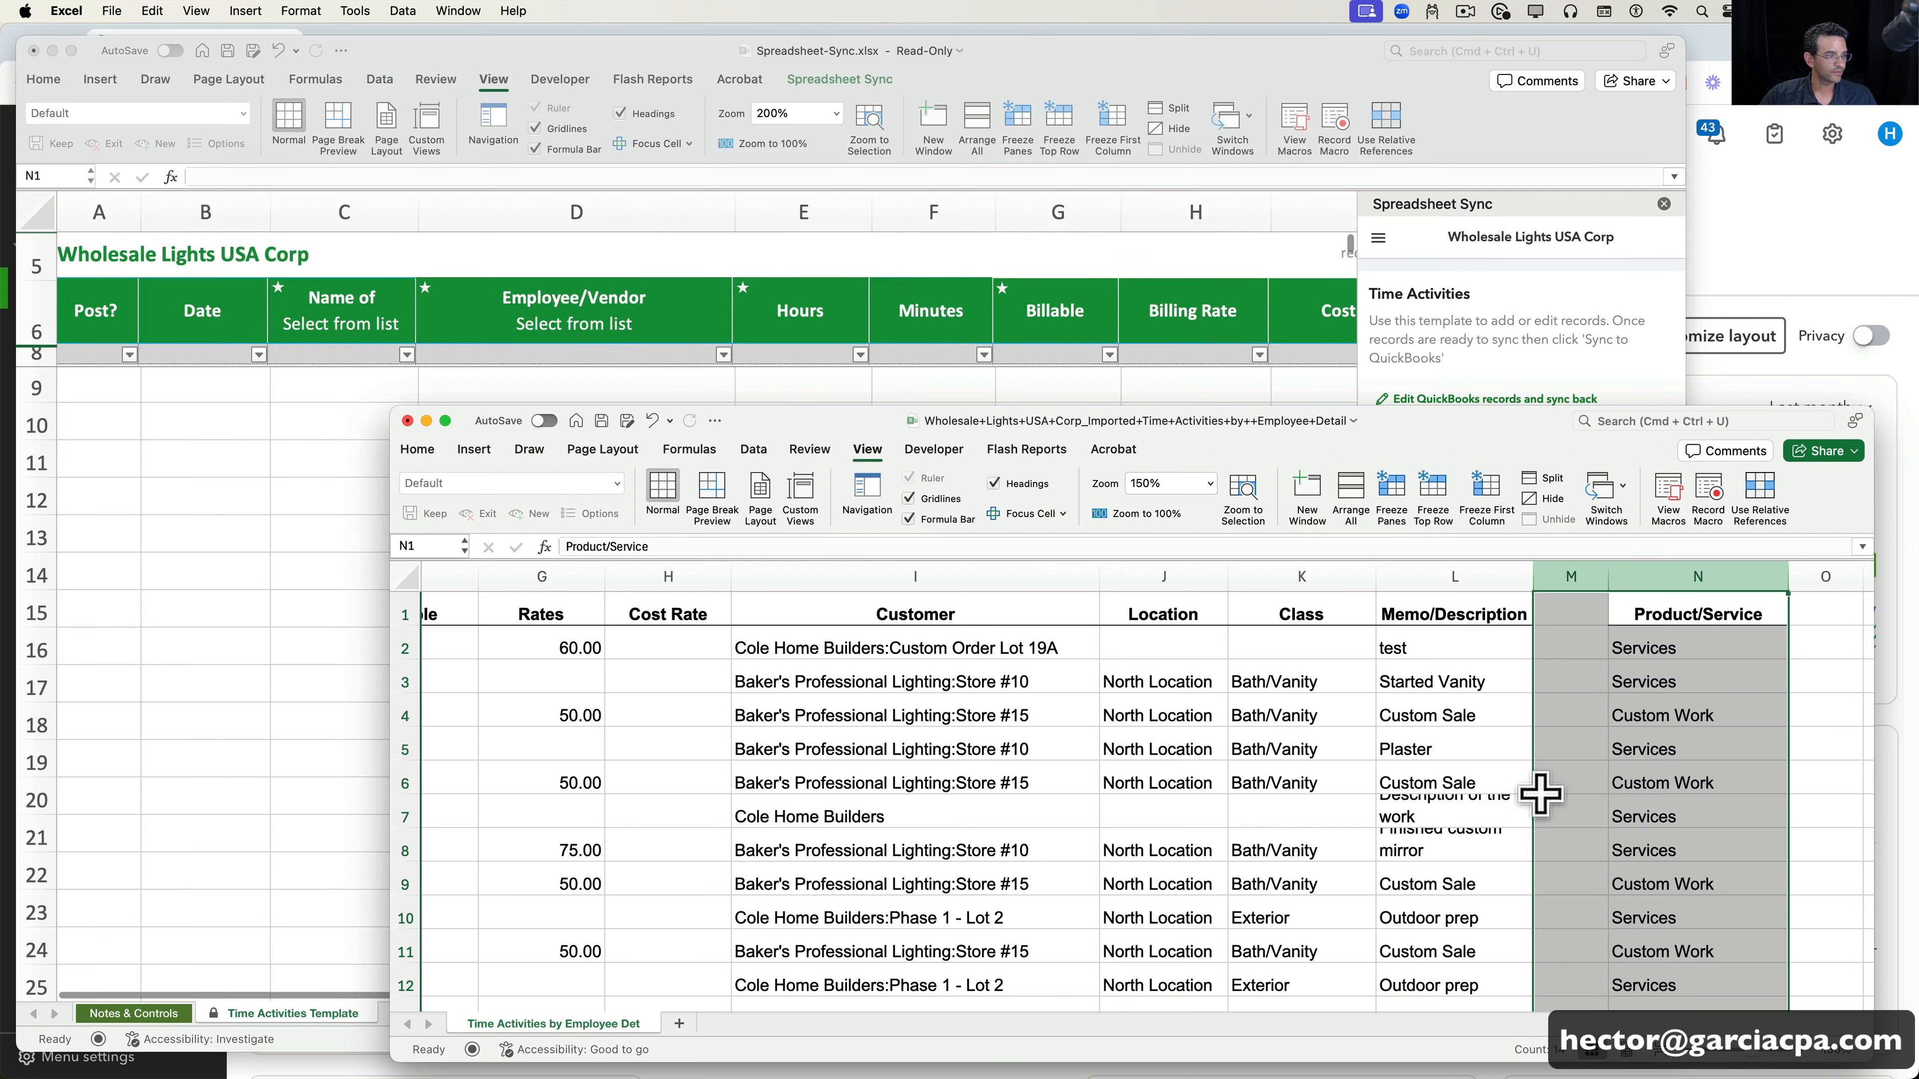
pyautogui.rightClick(1671, 699)
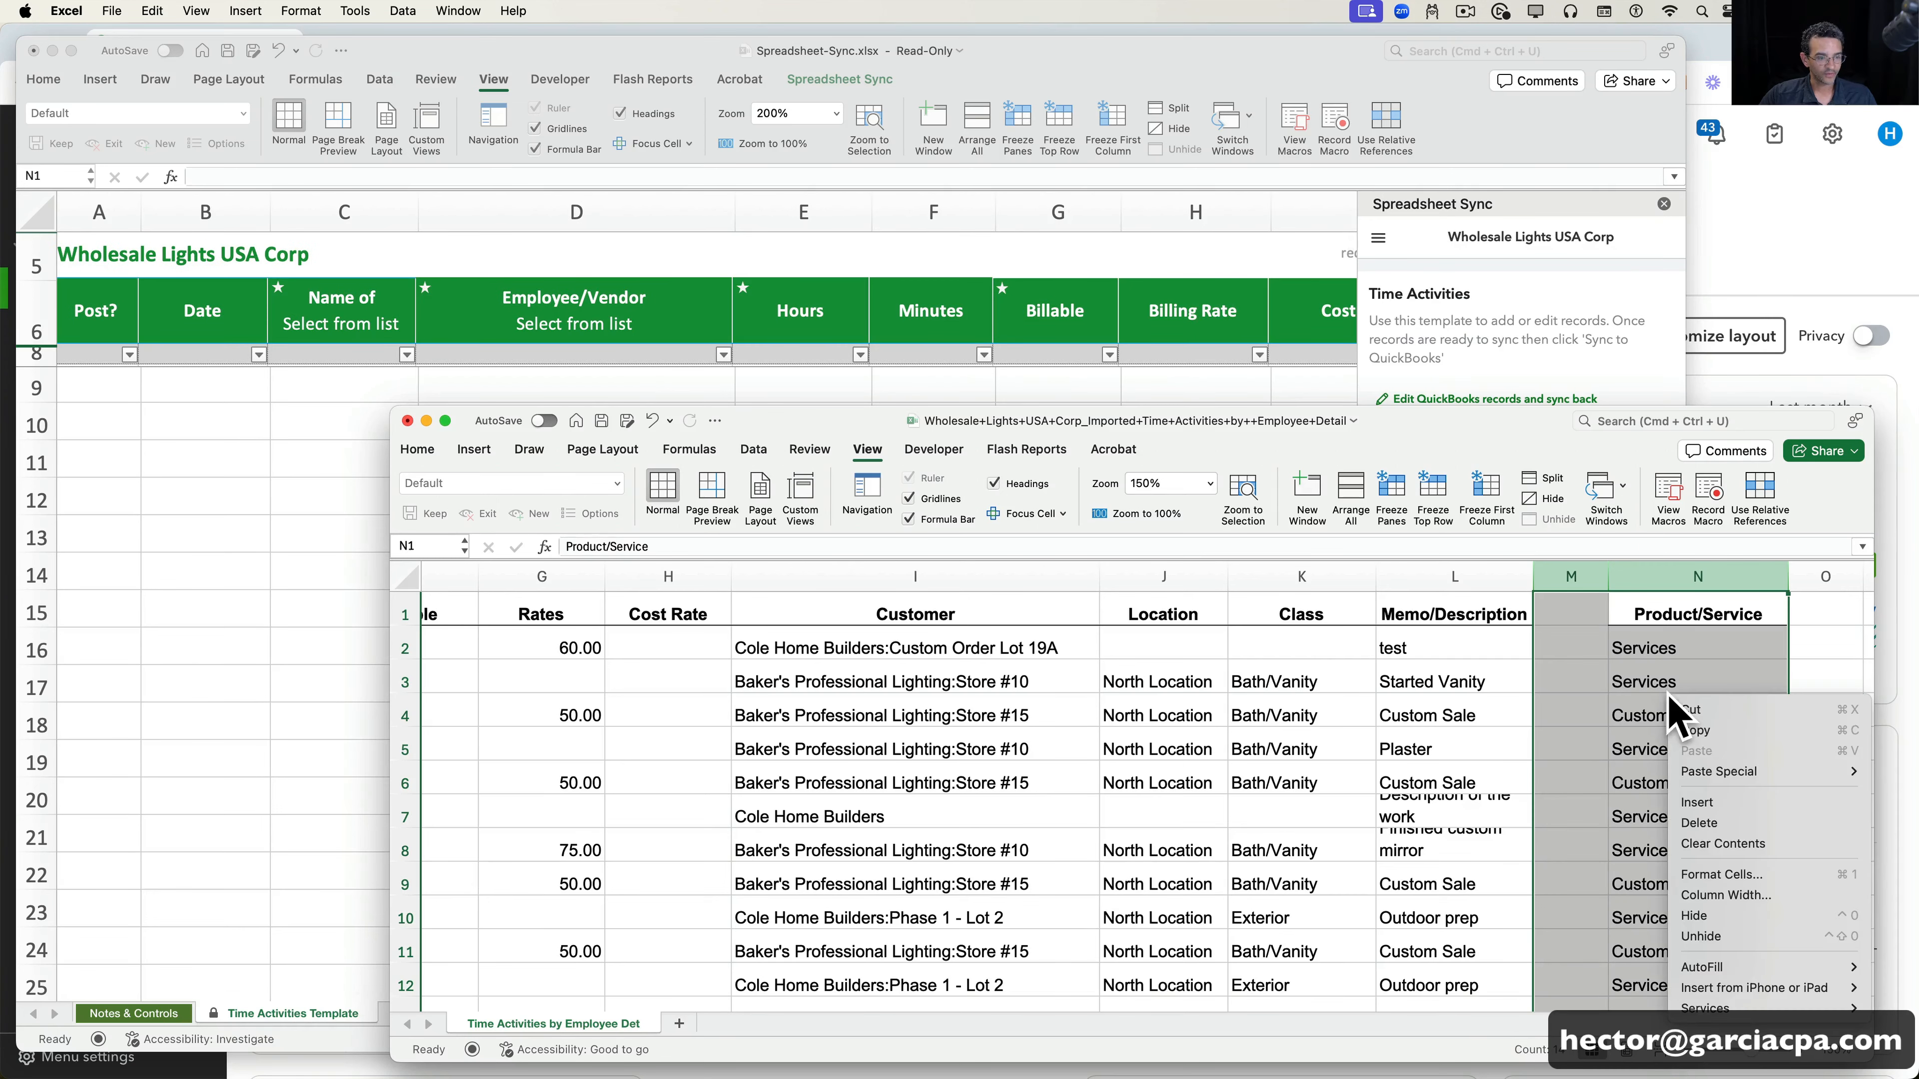
pyautogui.click(1722, 822)
pyautogui.click(1633, 756)
# - Reposition and enlarge the source workbook window so all time entry rows fit, starting from the Date column
pyautogui.hscroll(-10, 1058, 714)
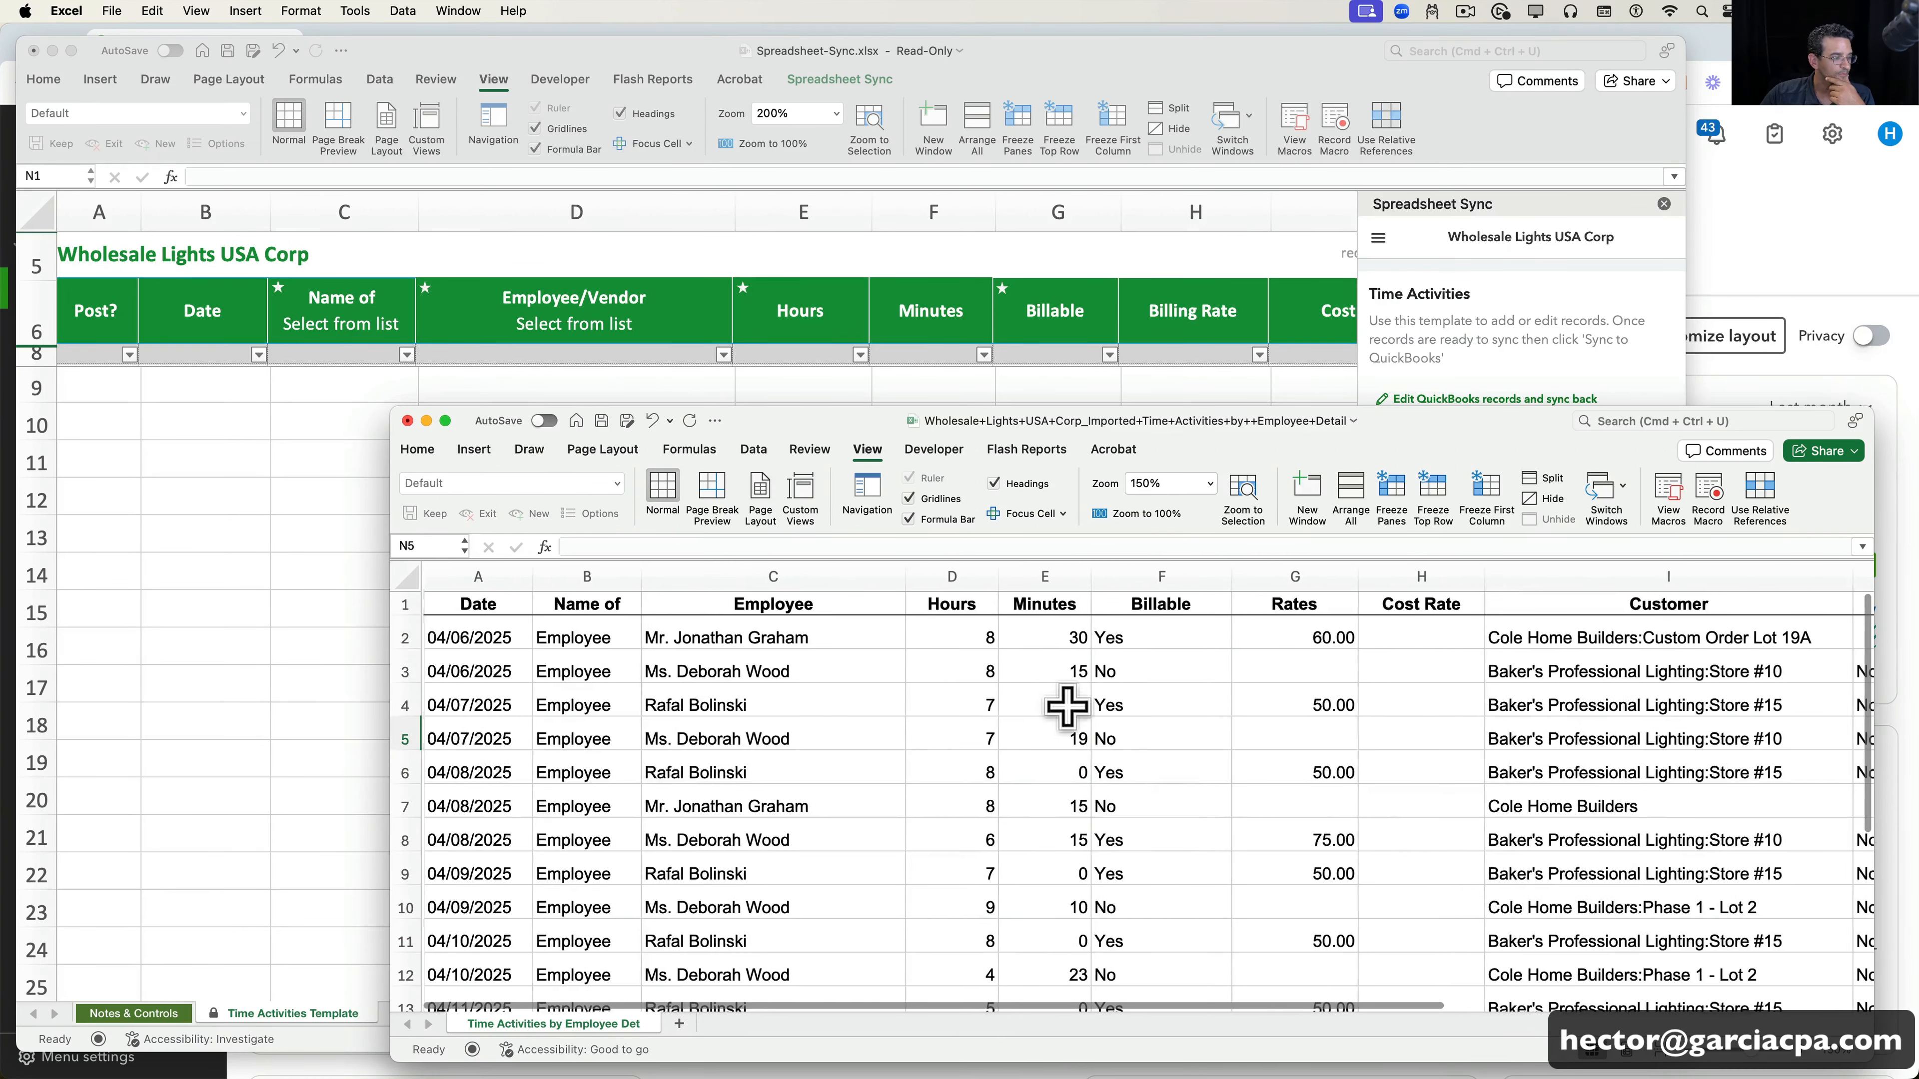
pyautogui.moveTo(1024, 435); pyautogui.dragTo(725, 212)
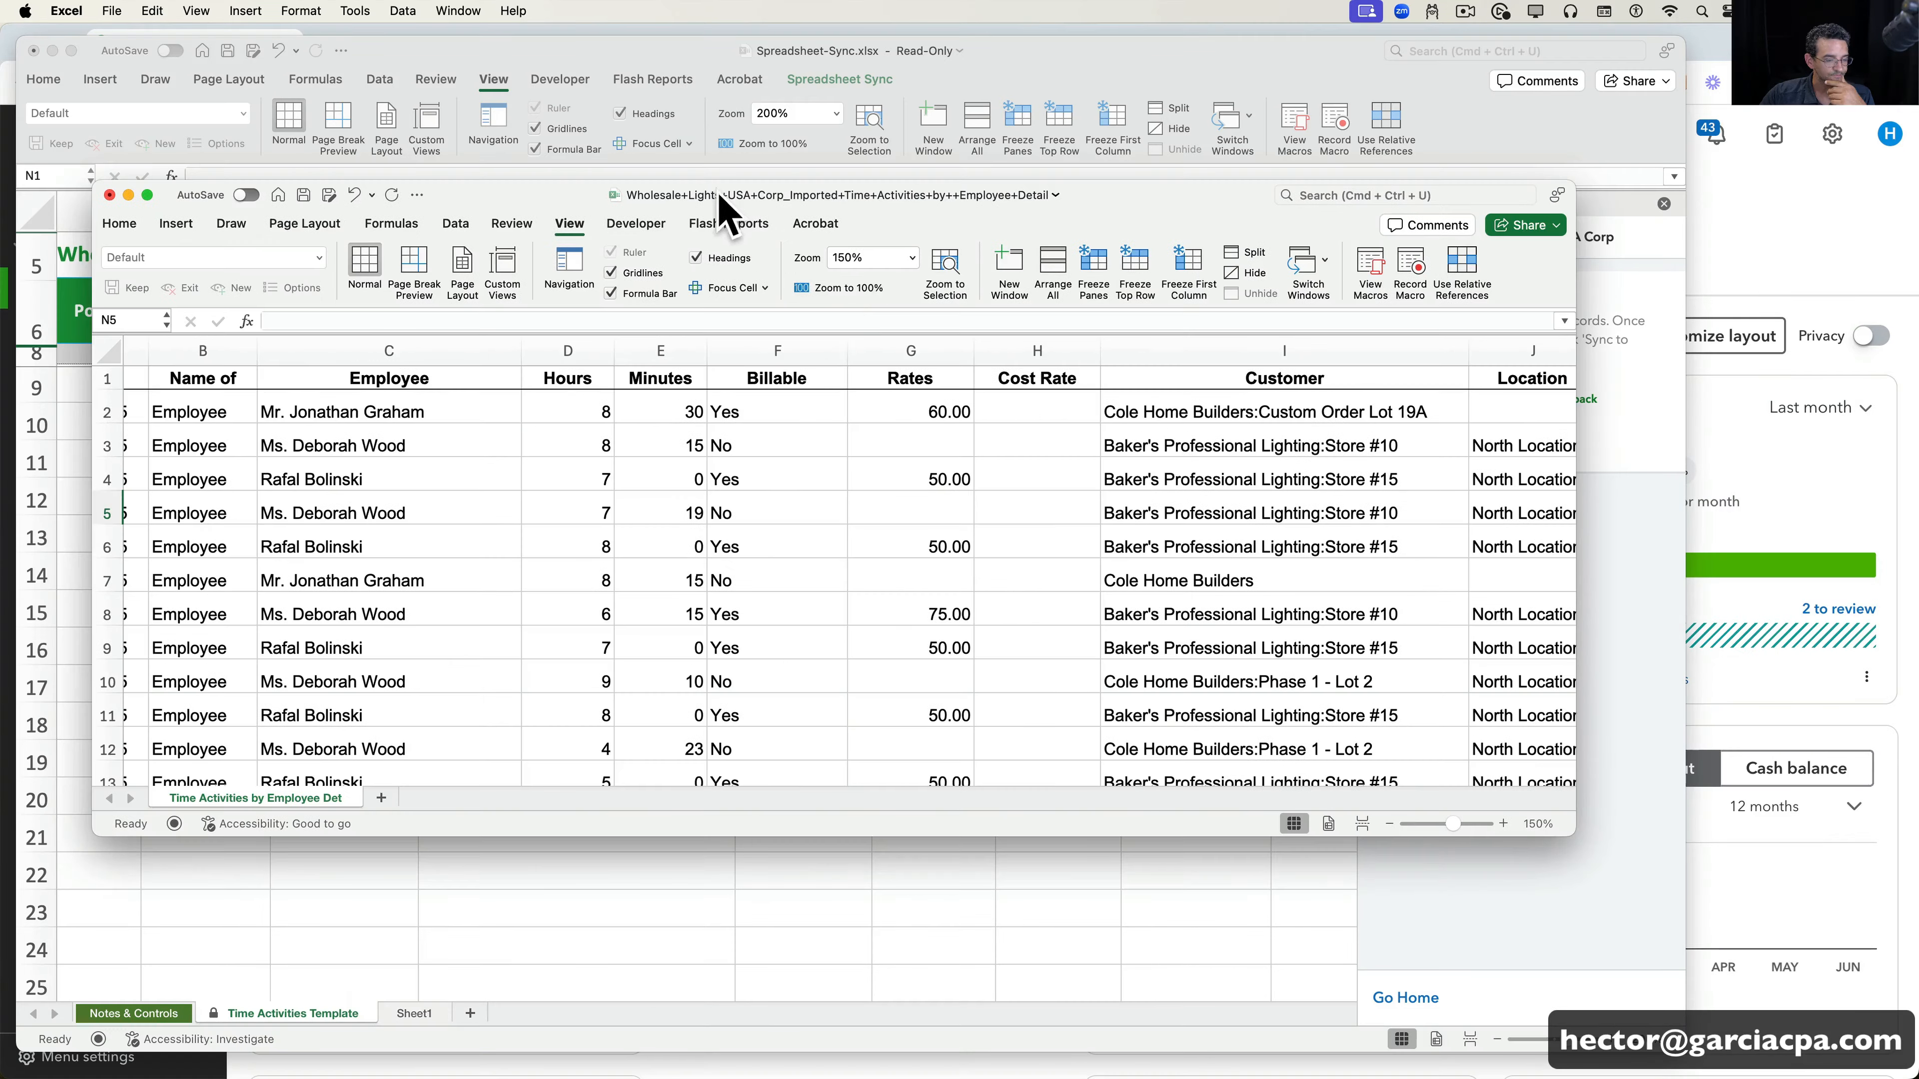
pyautogui.moveTo(1572, 825); pyautogui.dragTo(1833, 1051)
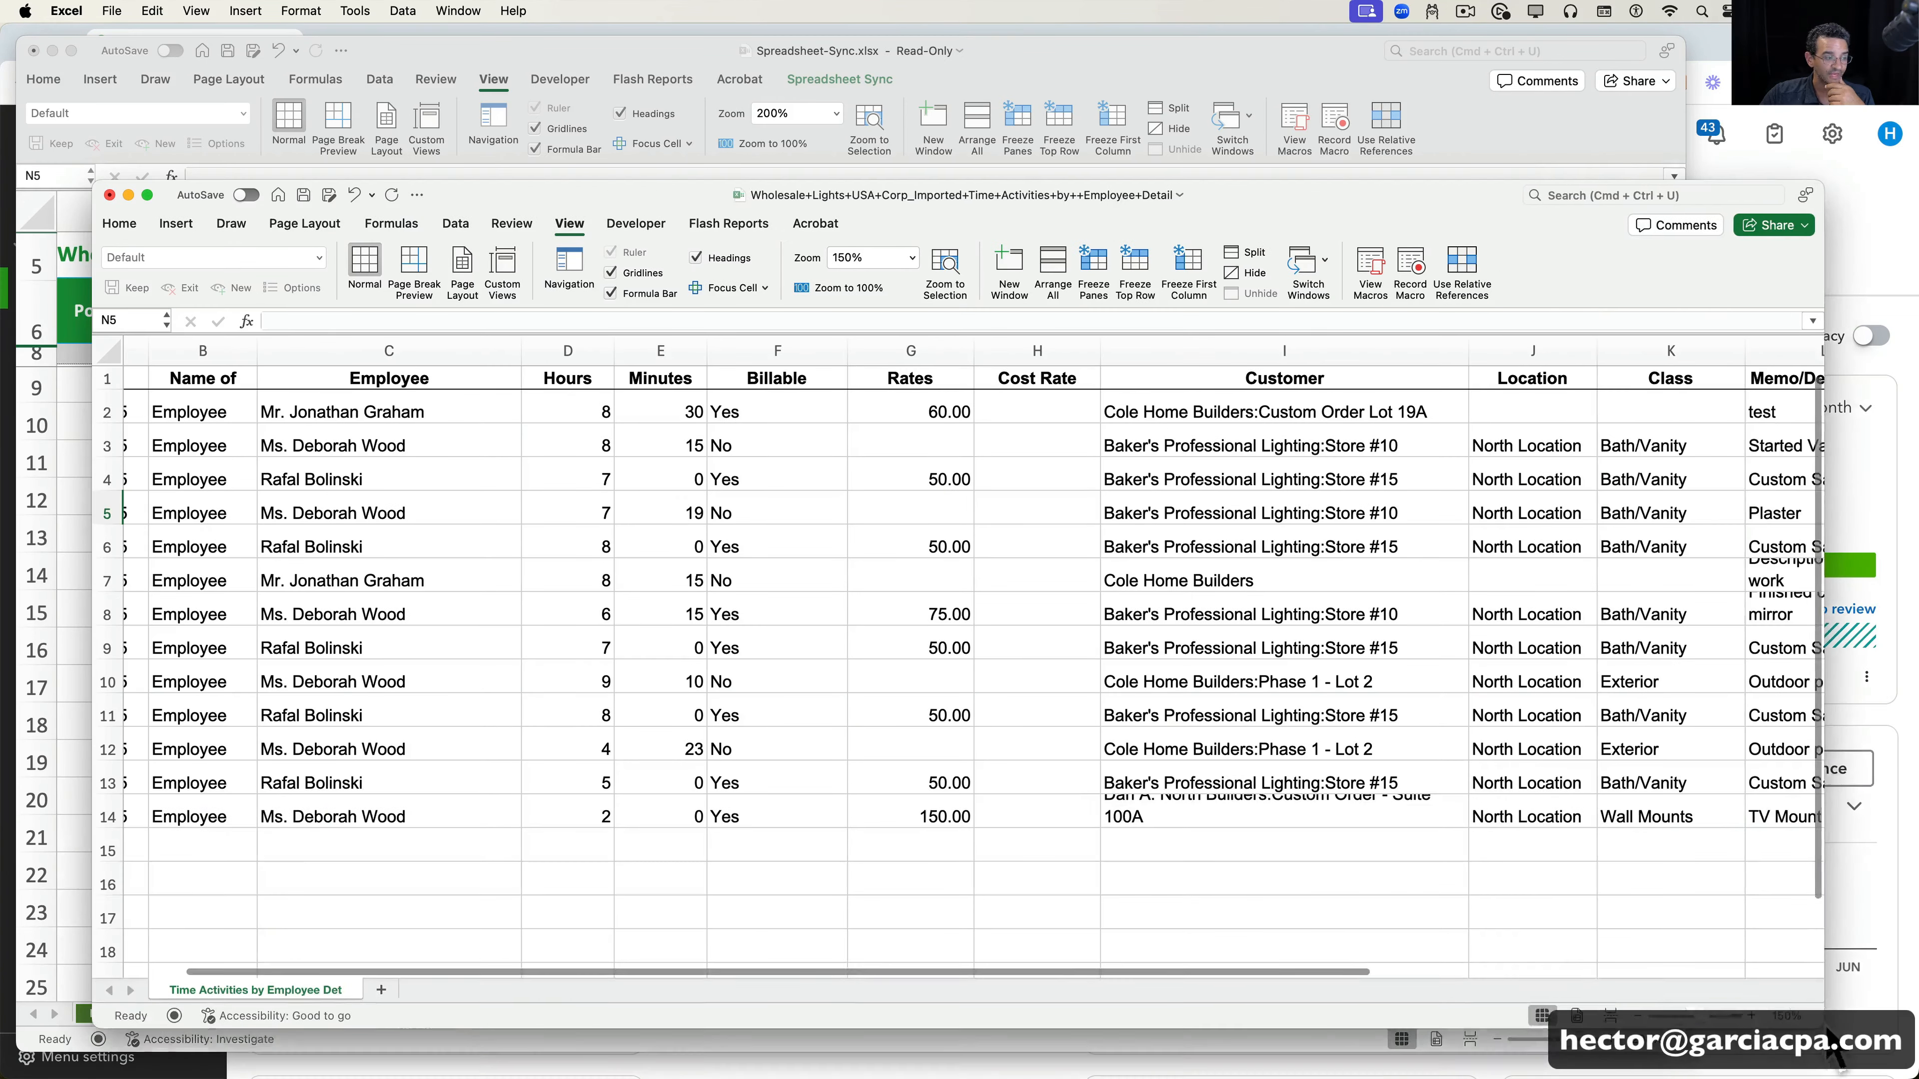
pyautogui.hscroll(-2, 1336, 737)
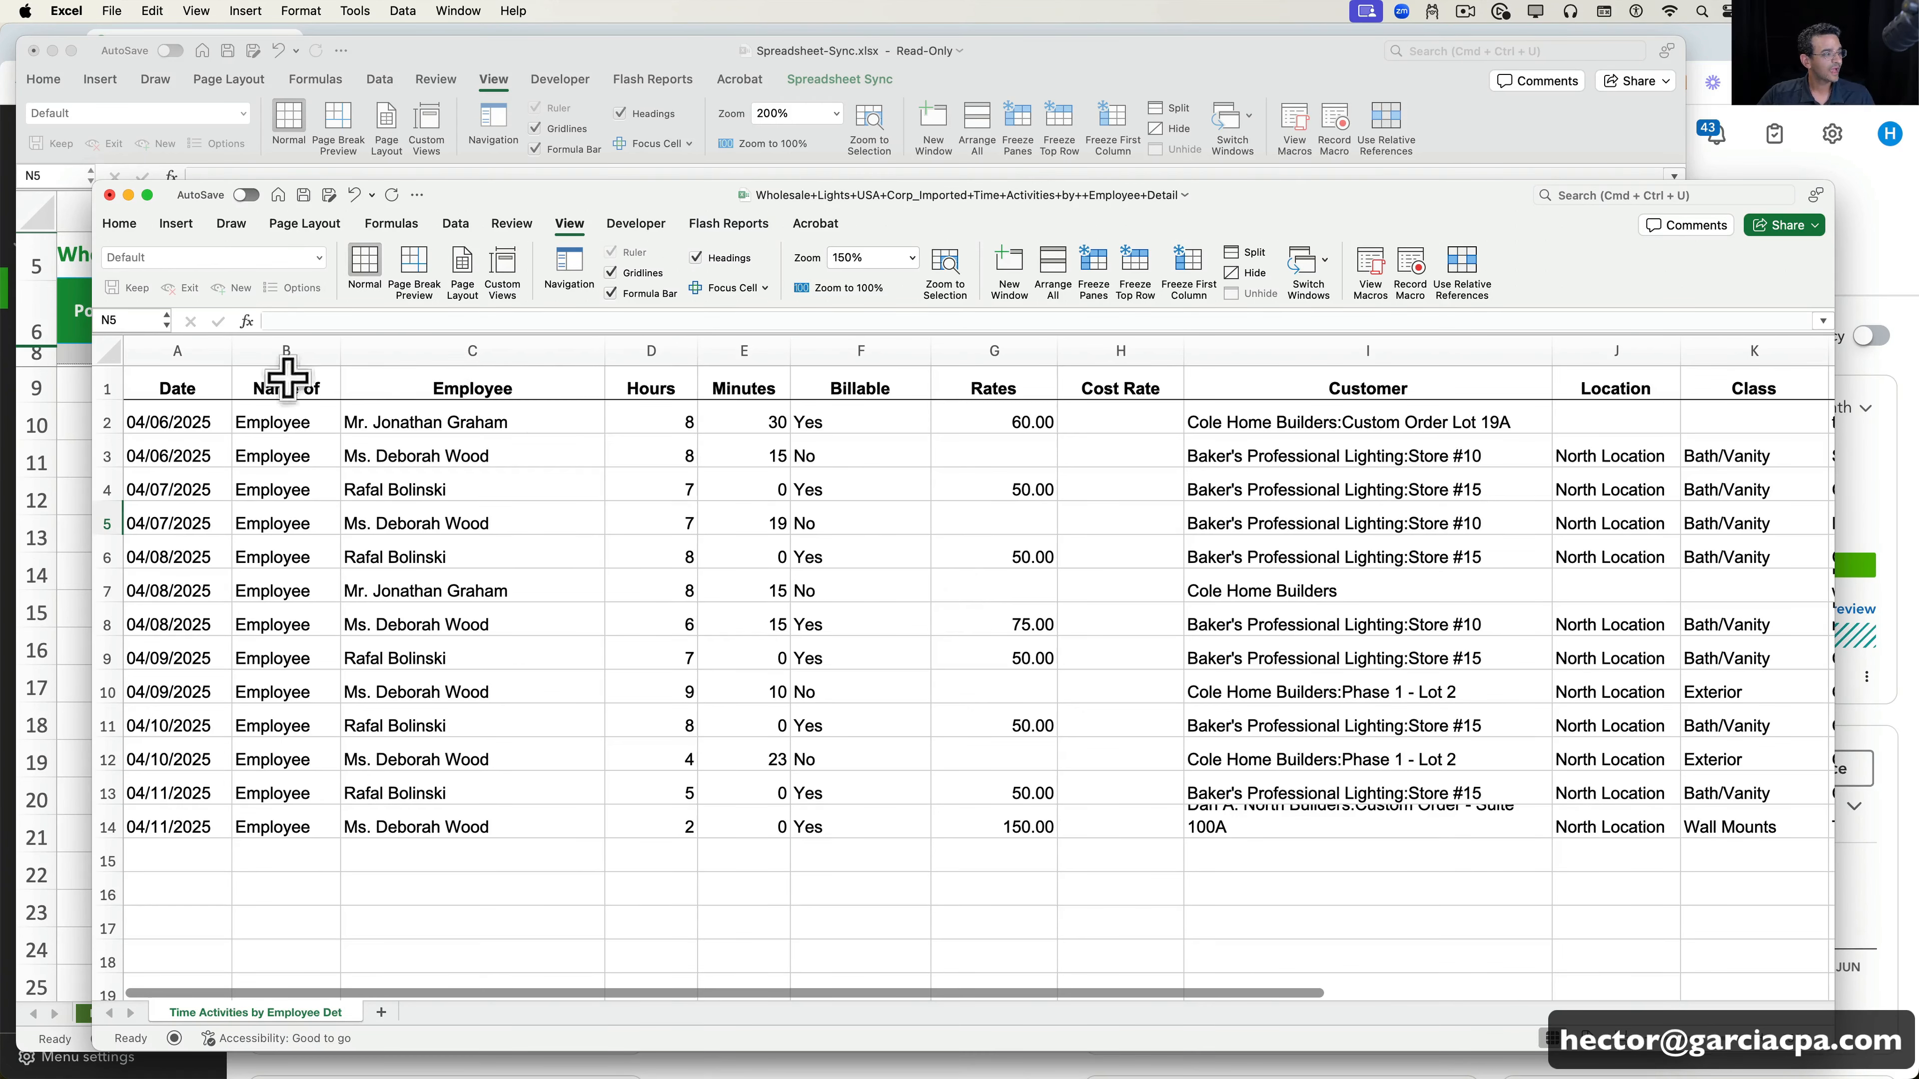
pyautogui.moveTo(185, 428); pyautogui.dragTo(1612, 822)
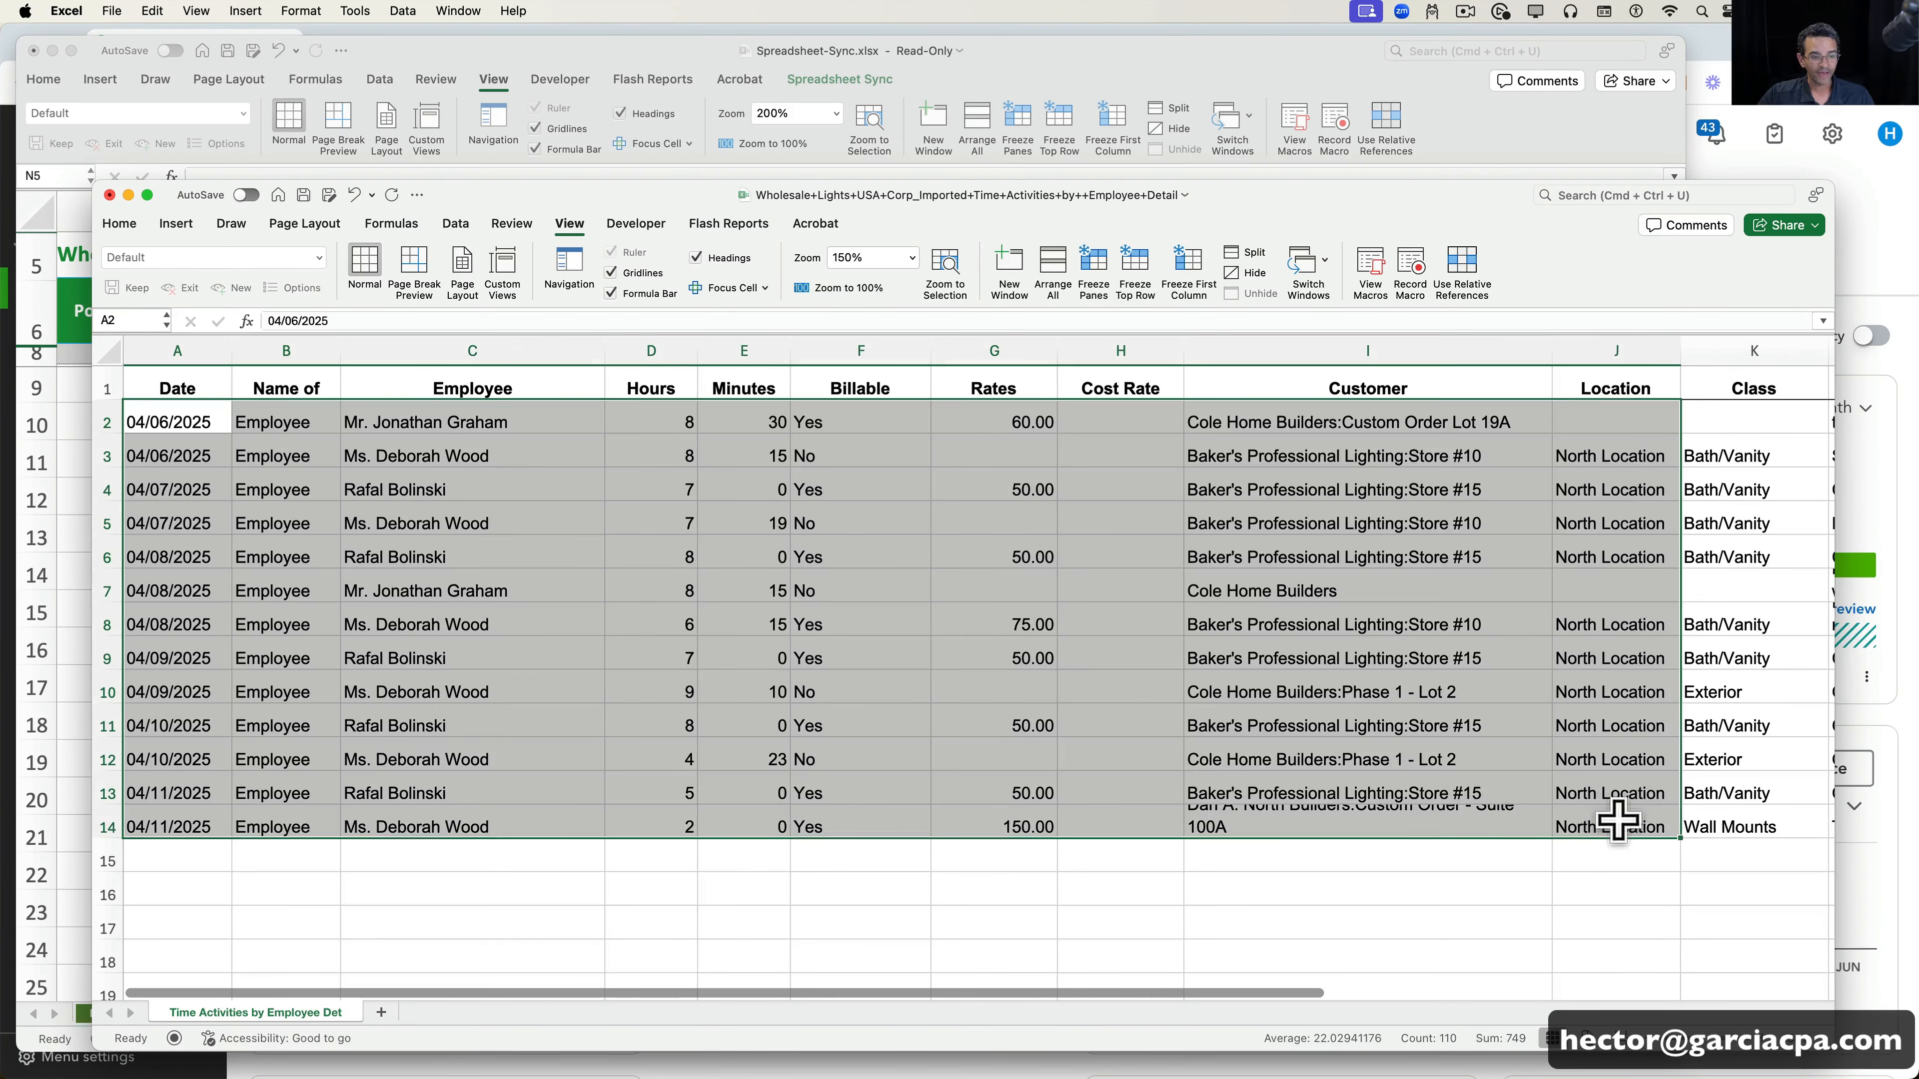
pyautogui.hscroll(5, 1616, 820)
pyautogui.hscroll(-5, 1579, 814)
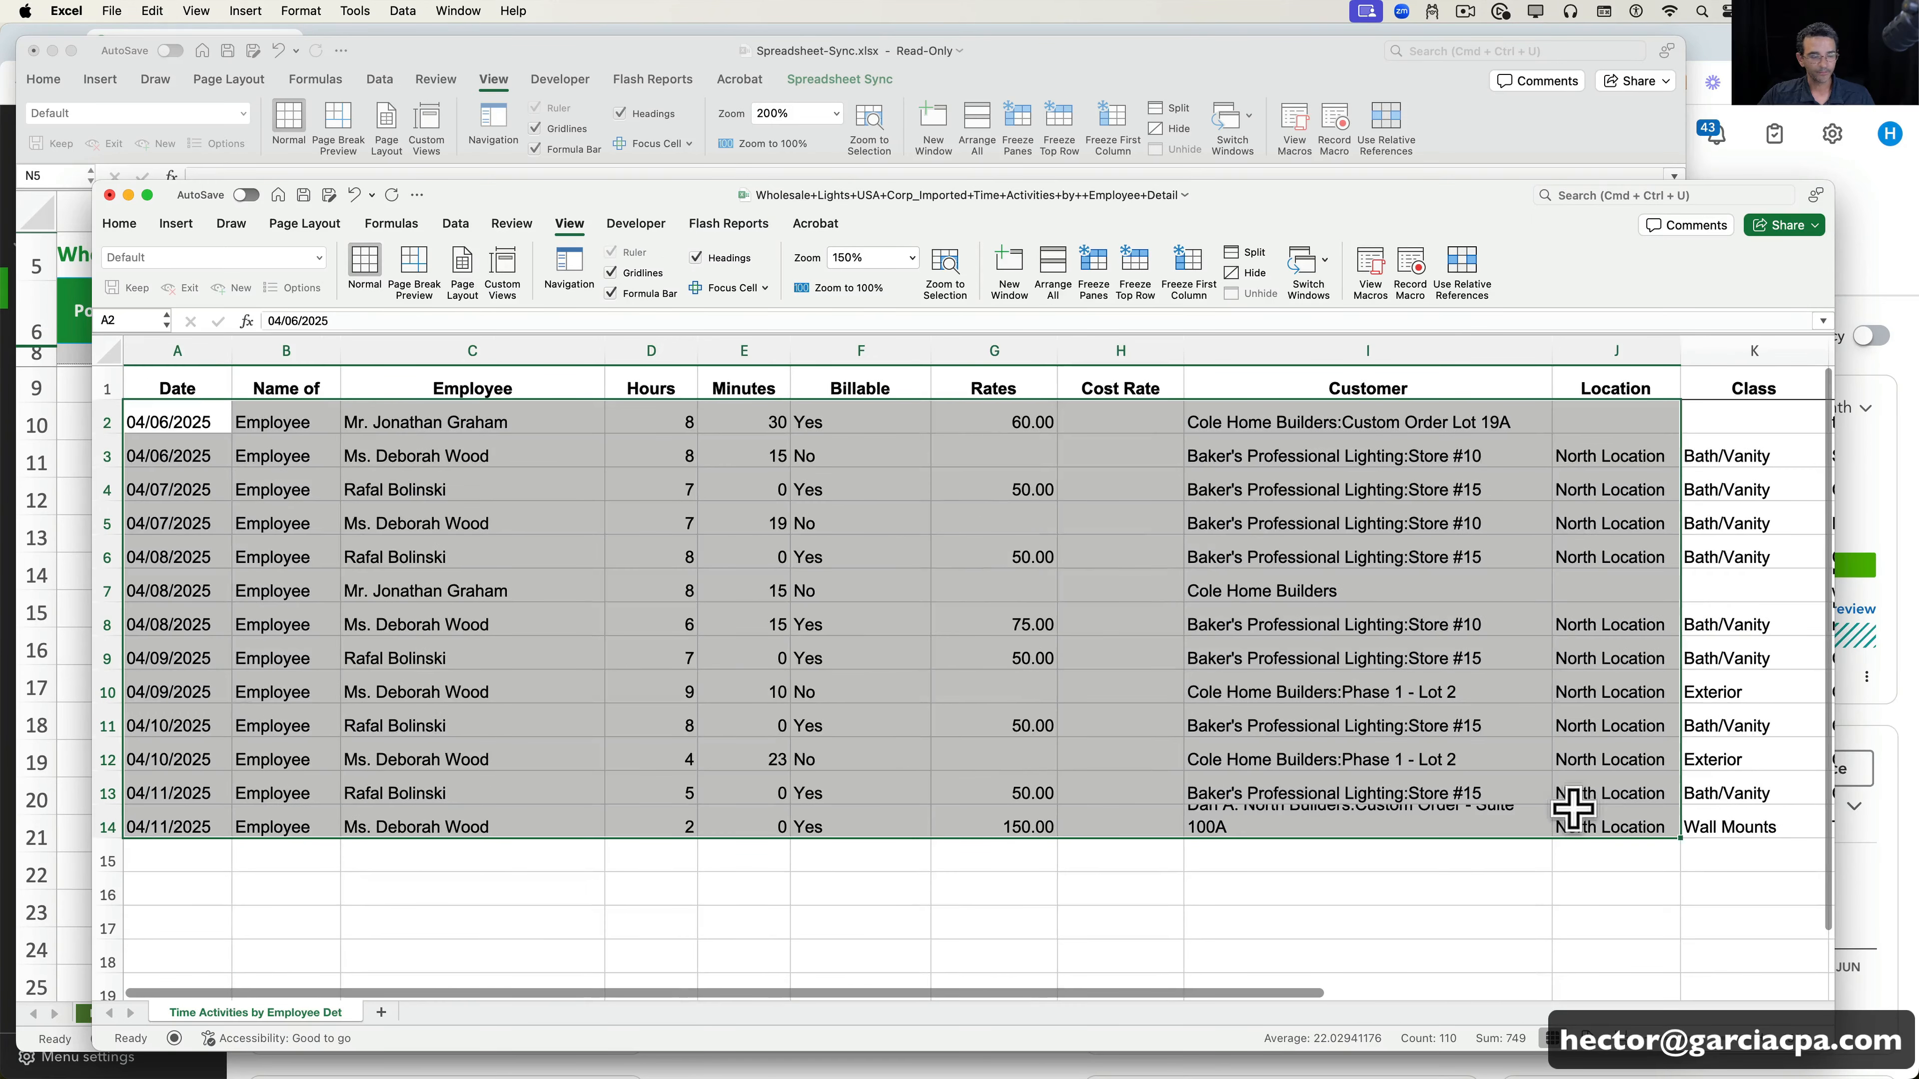
# - Insert a blank column before the Date column and enter the header "Post" in its first row
pyautogui.click(175, 349)
pyautogui.rightClick(175, 350)
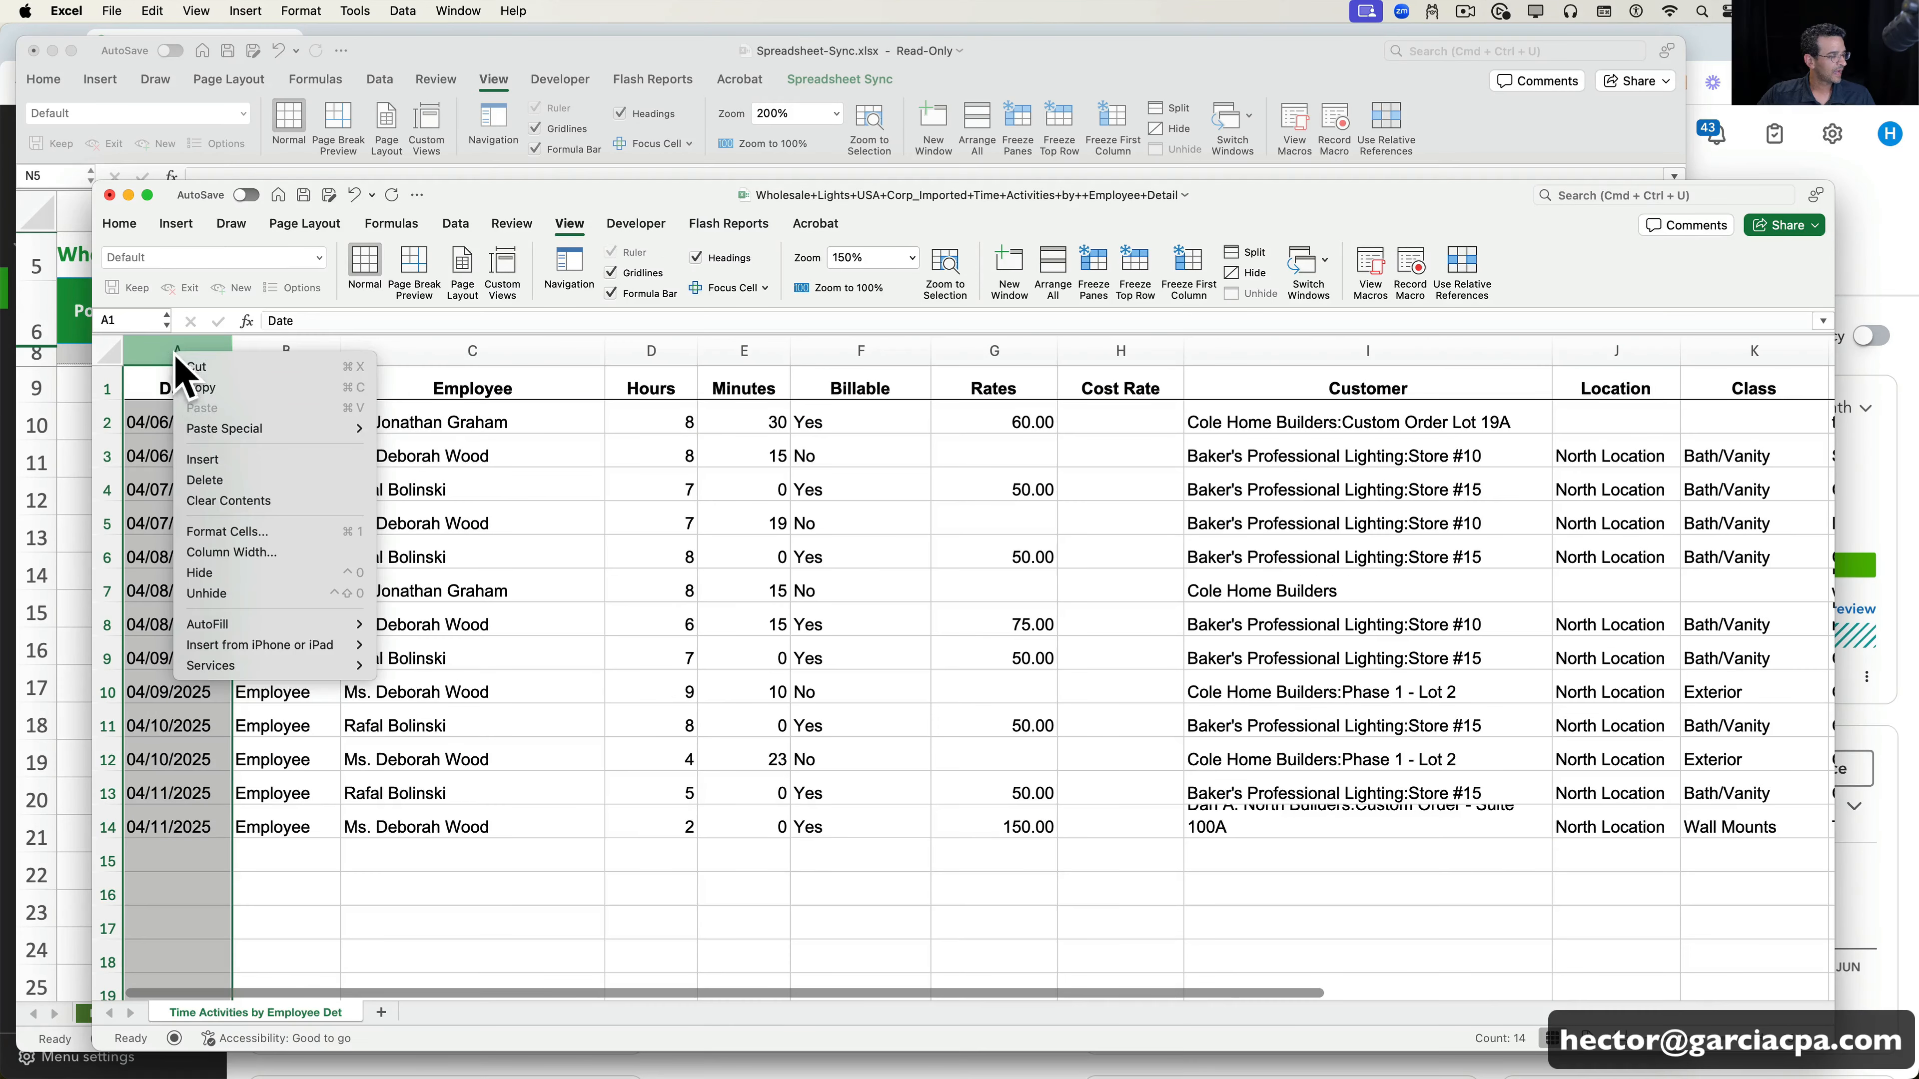
pyautogui.click(202, 459)
pyautogui.click(155, 390)
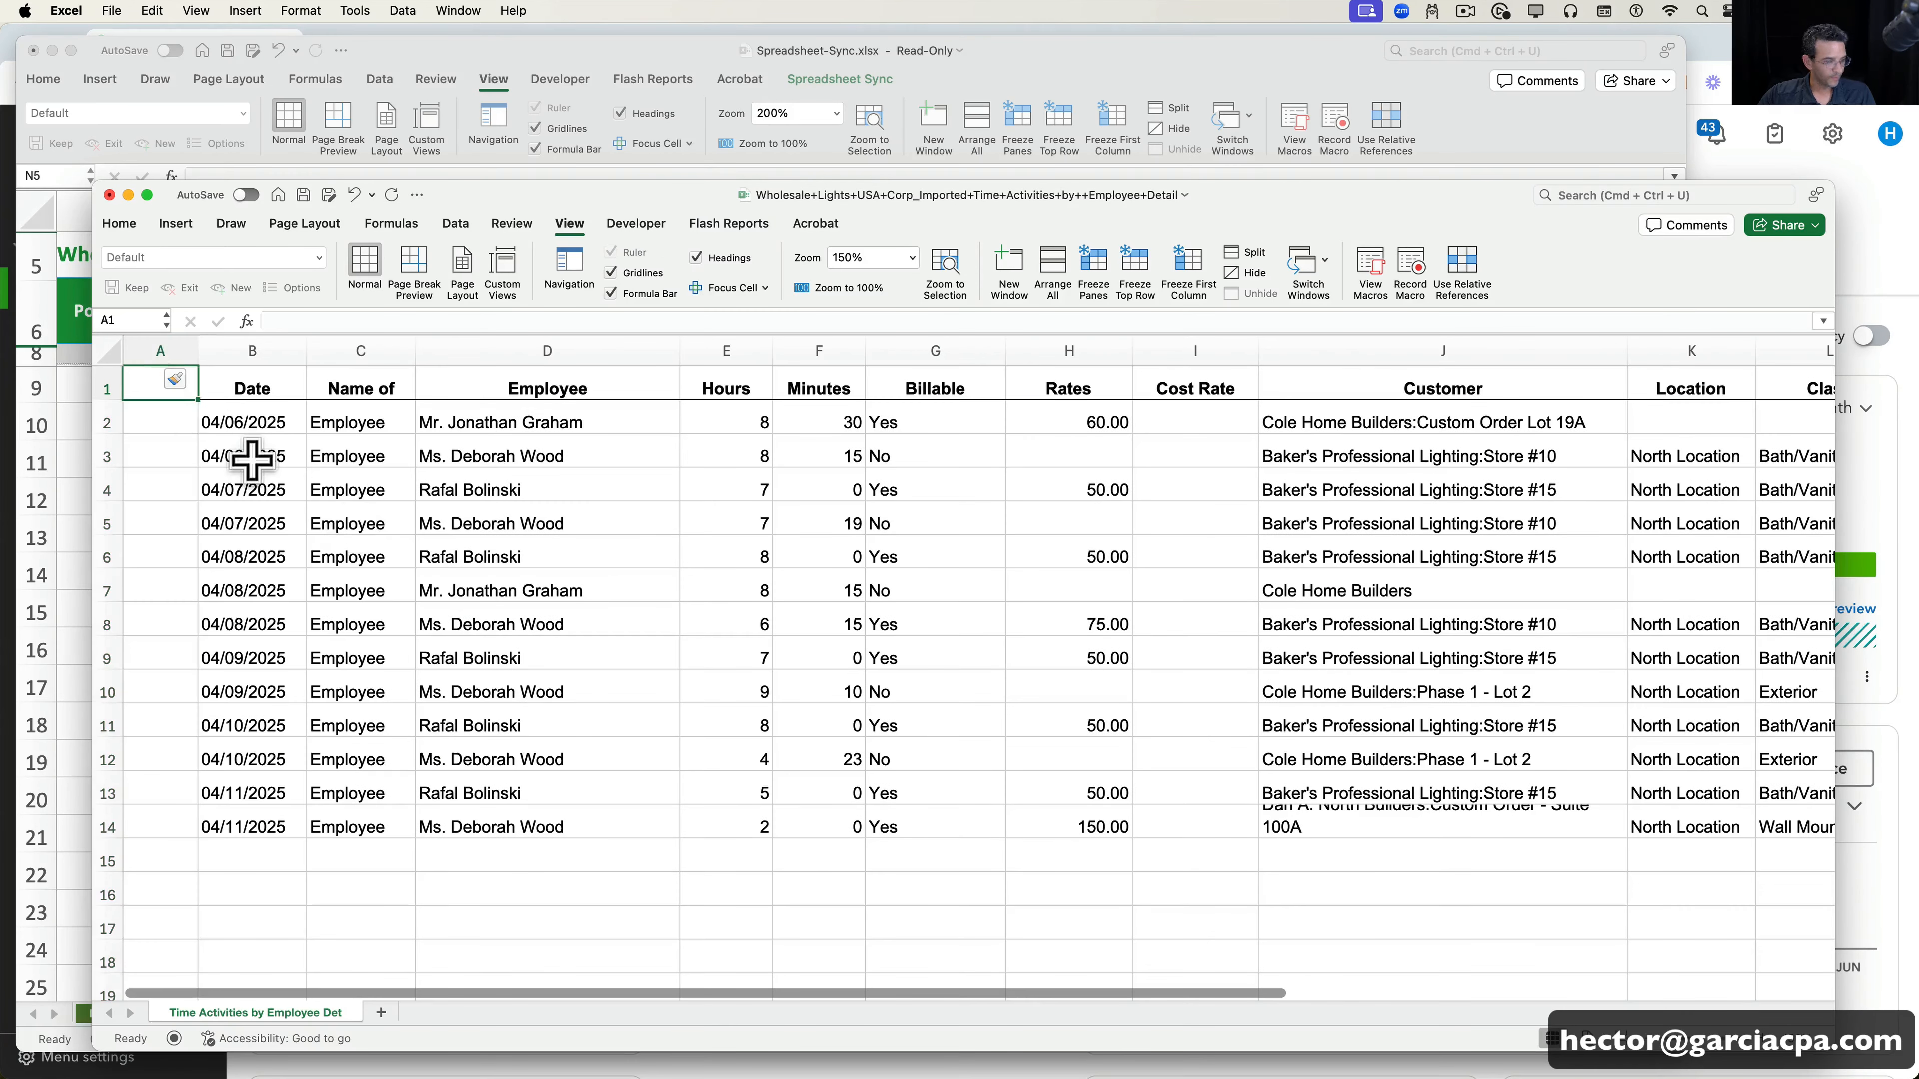
pyautogui.write('Post')
pyautogui.press('Return')
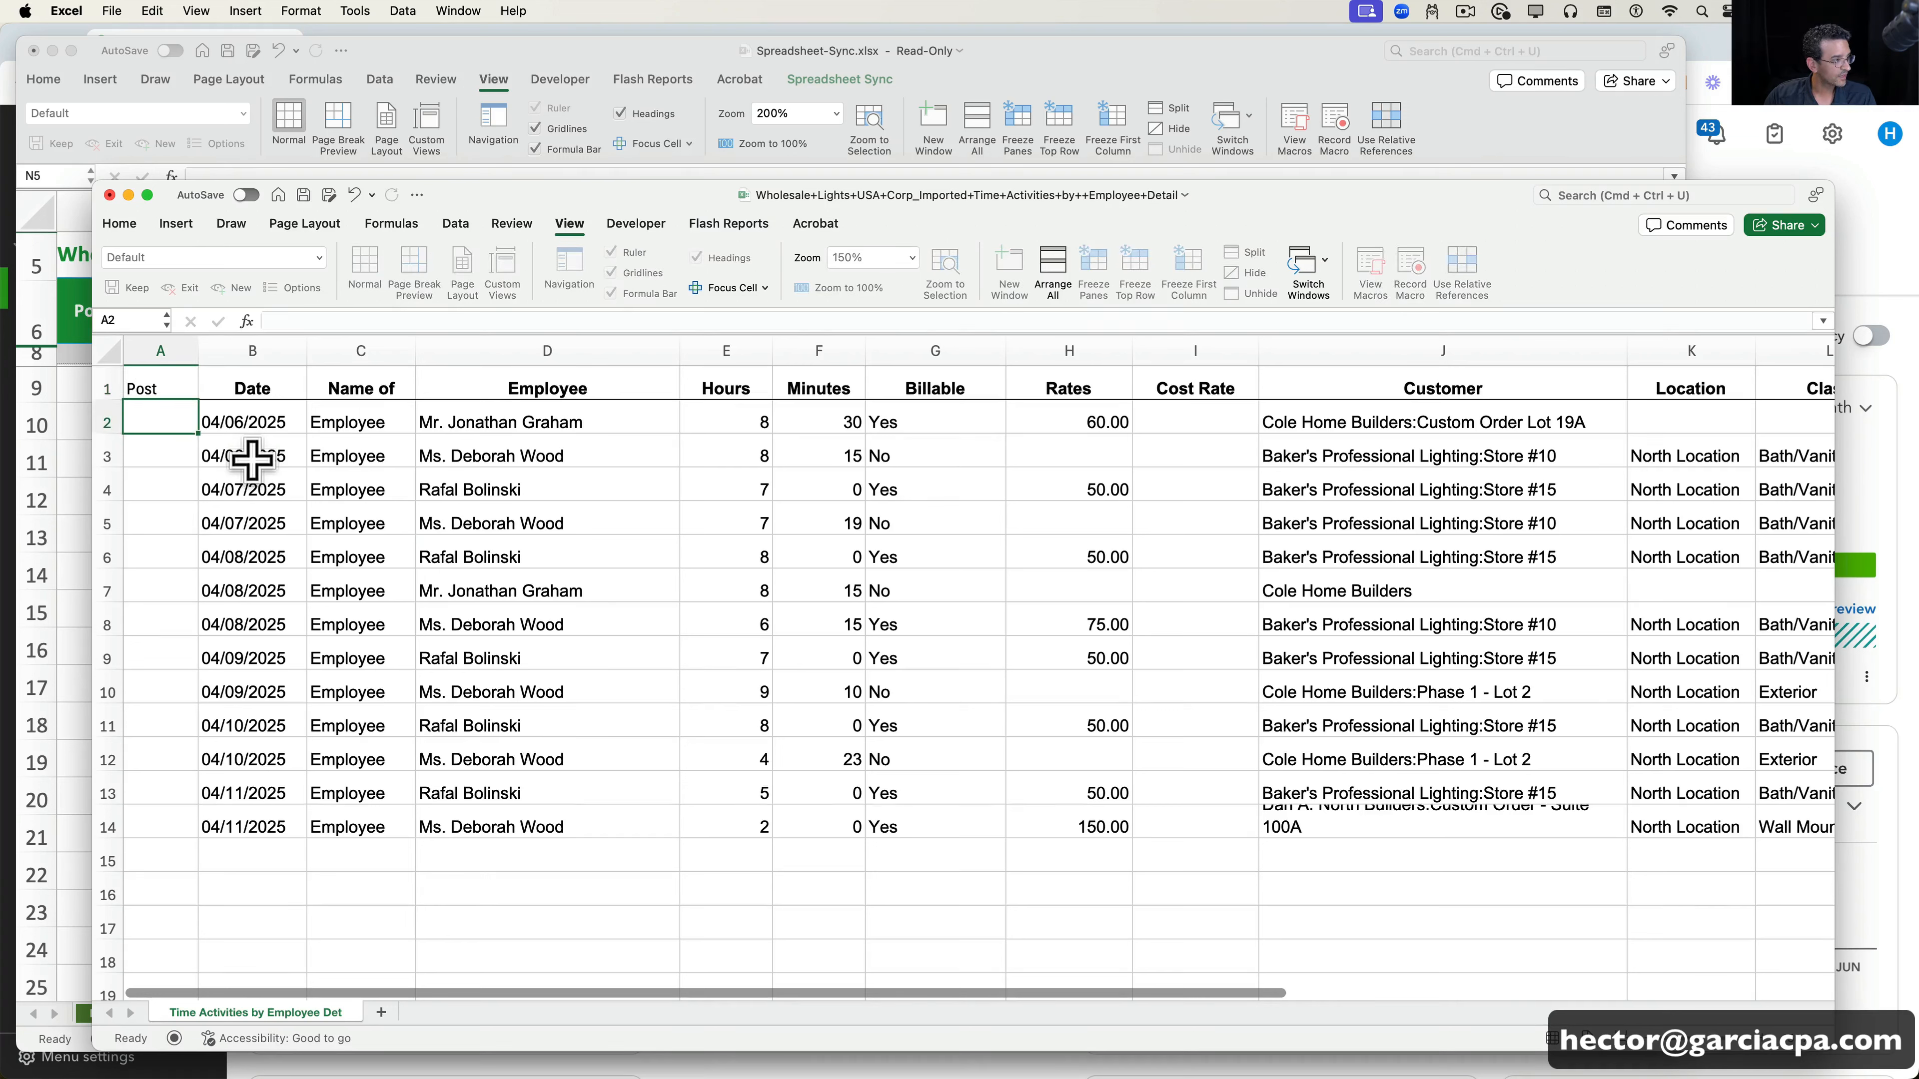
# - Enter "Yes" in the Post column for the first time entry and fill it down through row 14
pyautogui.write('Yes')
pyautogui.press('Return')
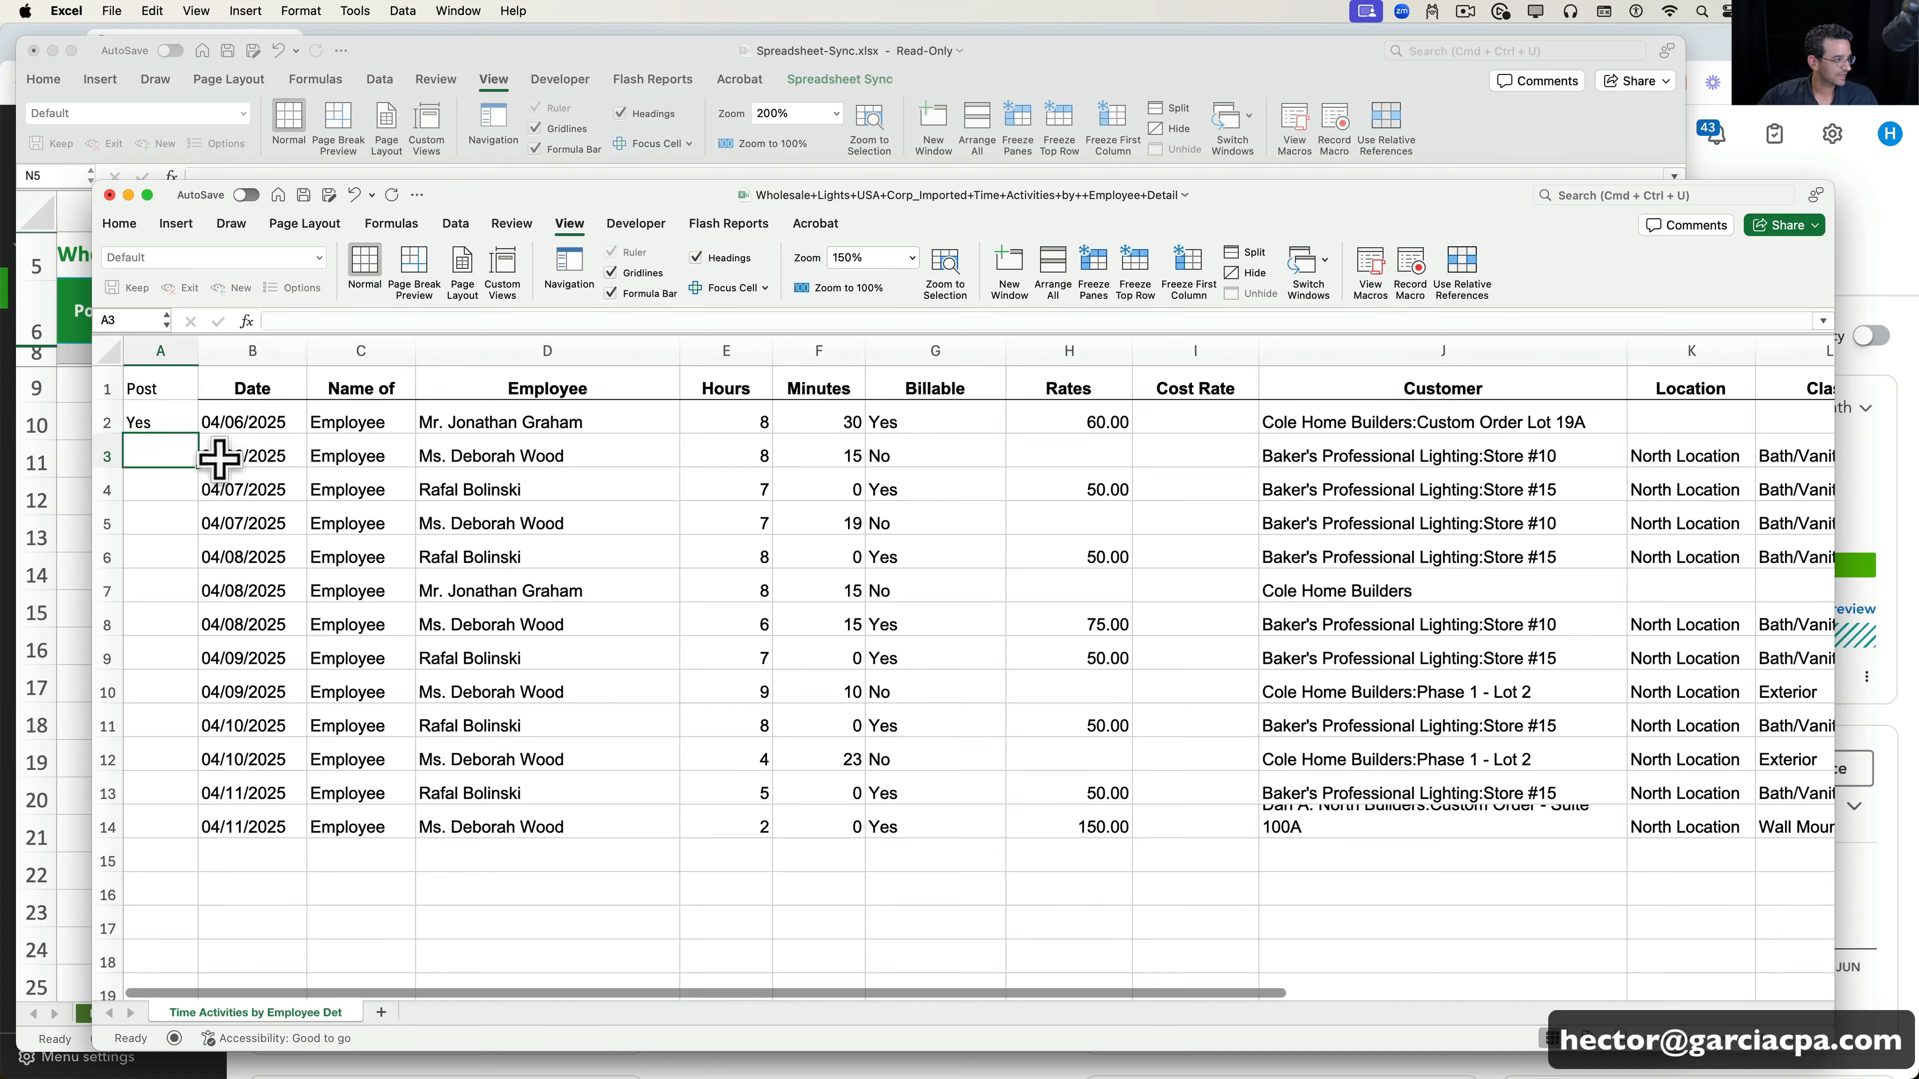
pyautogui.moveTo(198, 432); pyautogui.dragTo(174, 829)
pyautogui.click(417, 701)
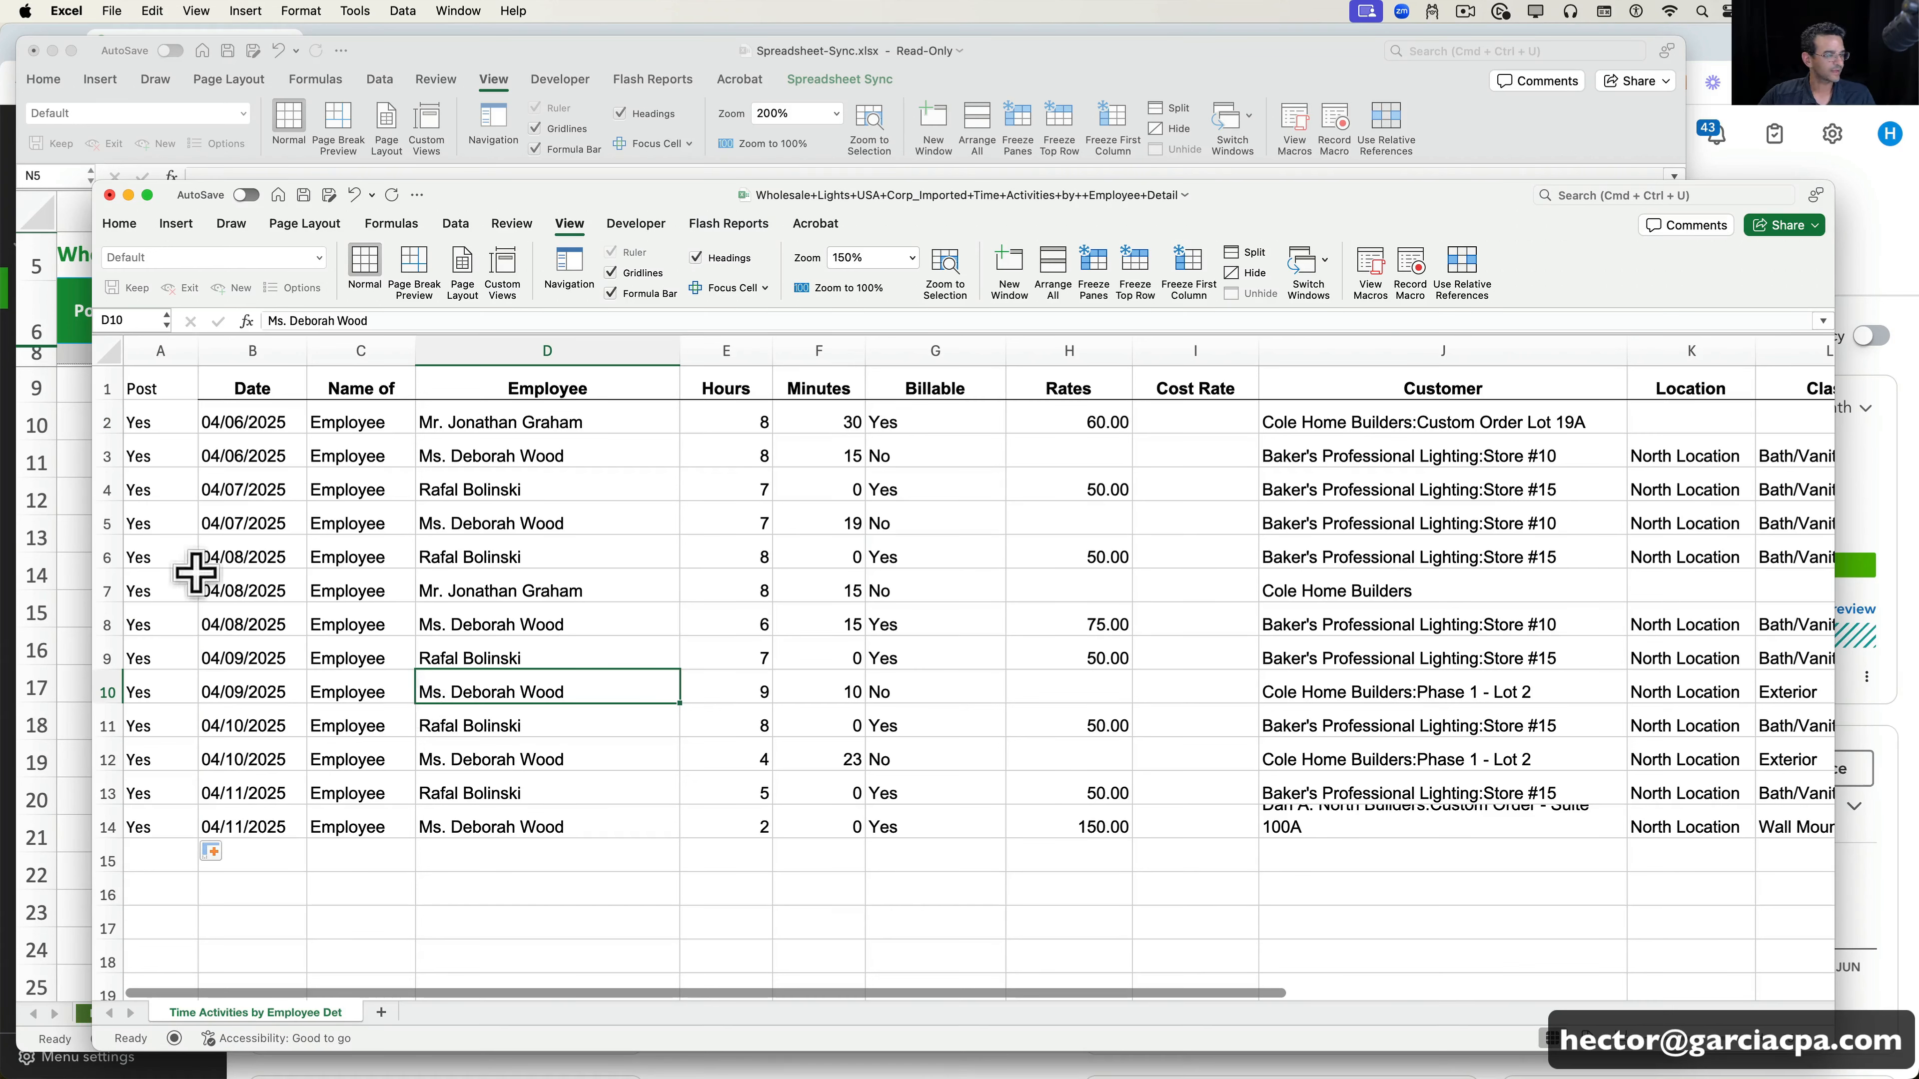
# - Make the Post header bold like the other column headers
pyautogui.click(144, 389)
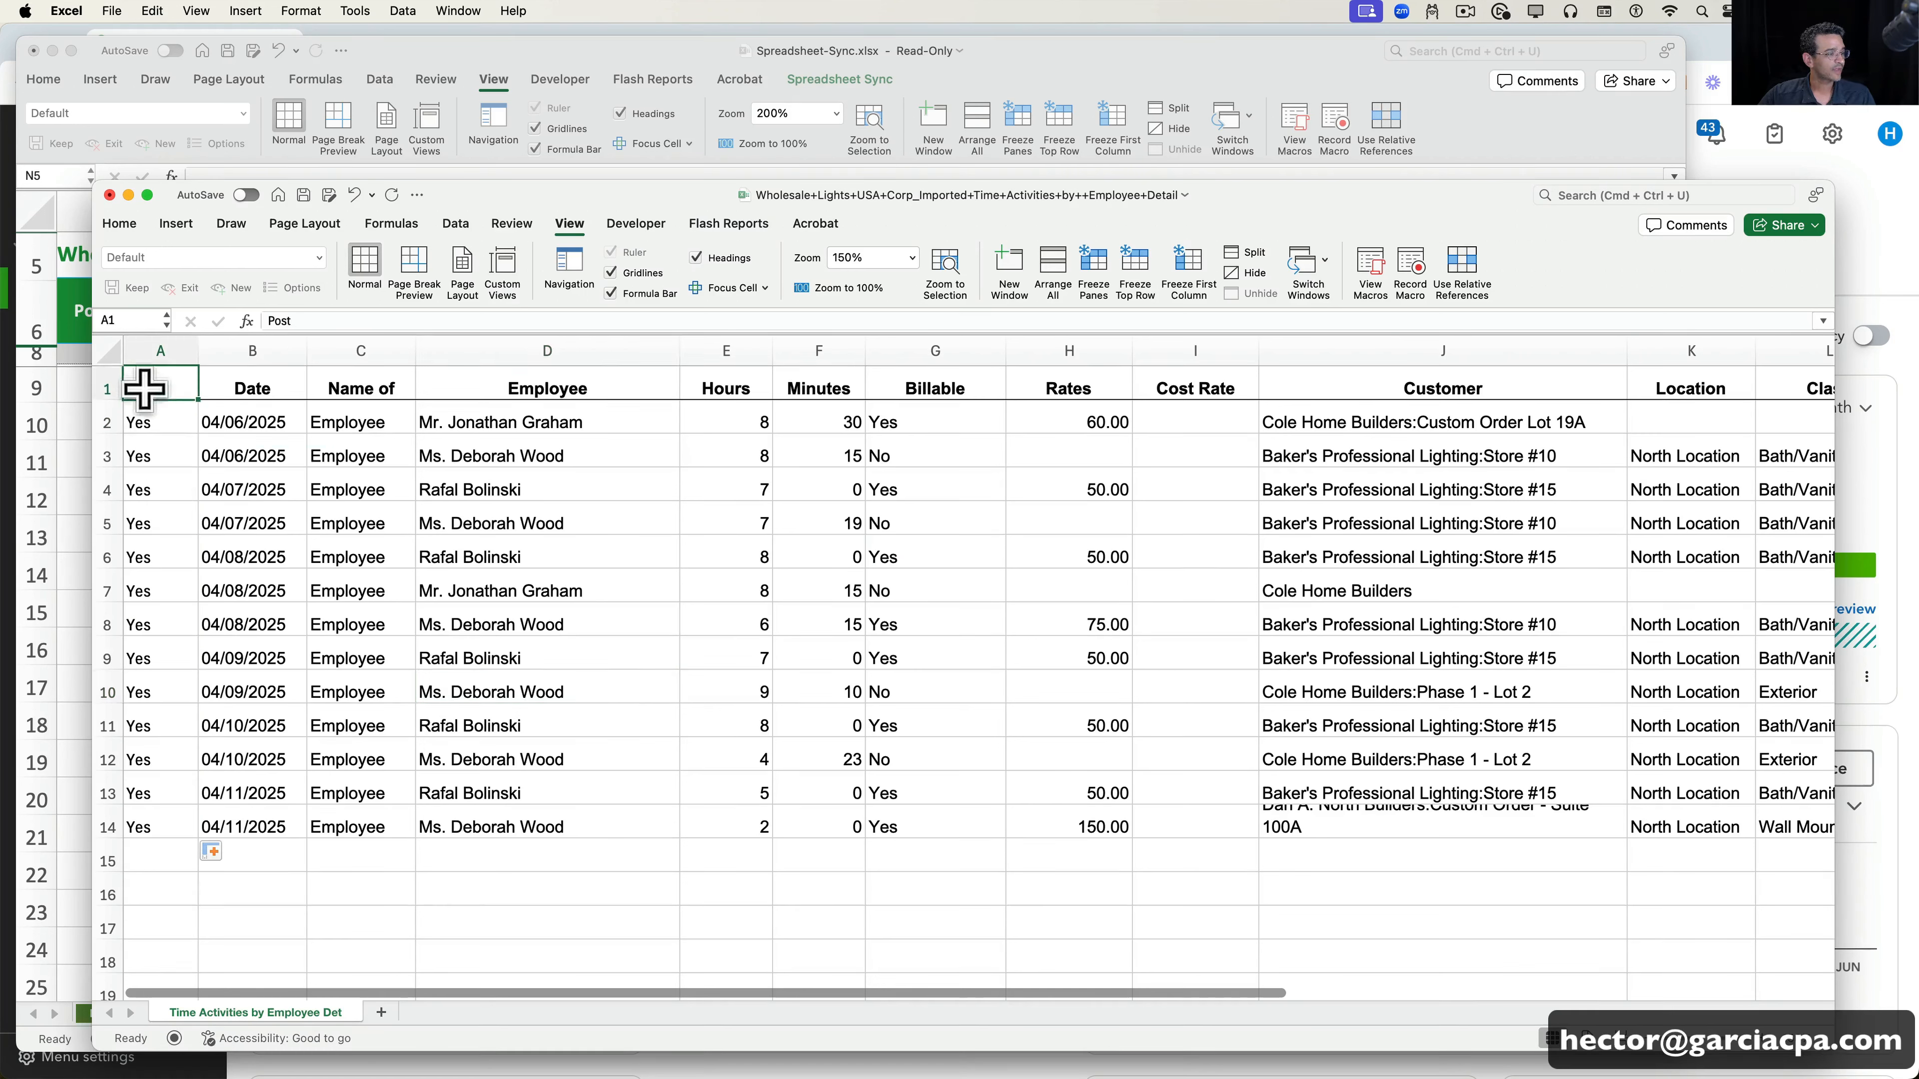
pyautogui.click(120, 224)
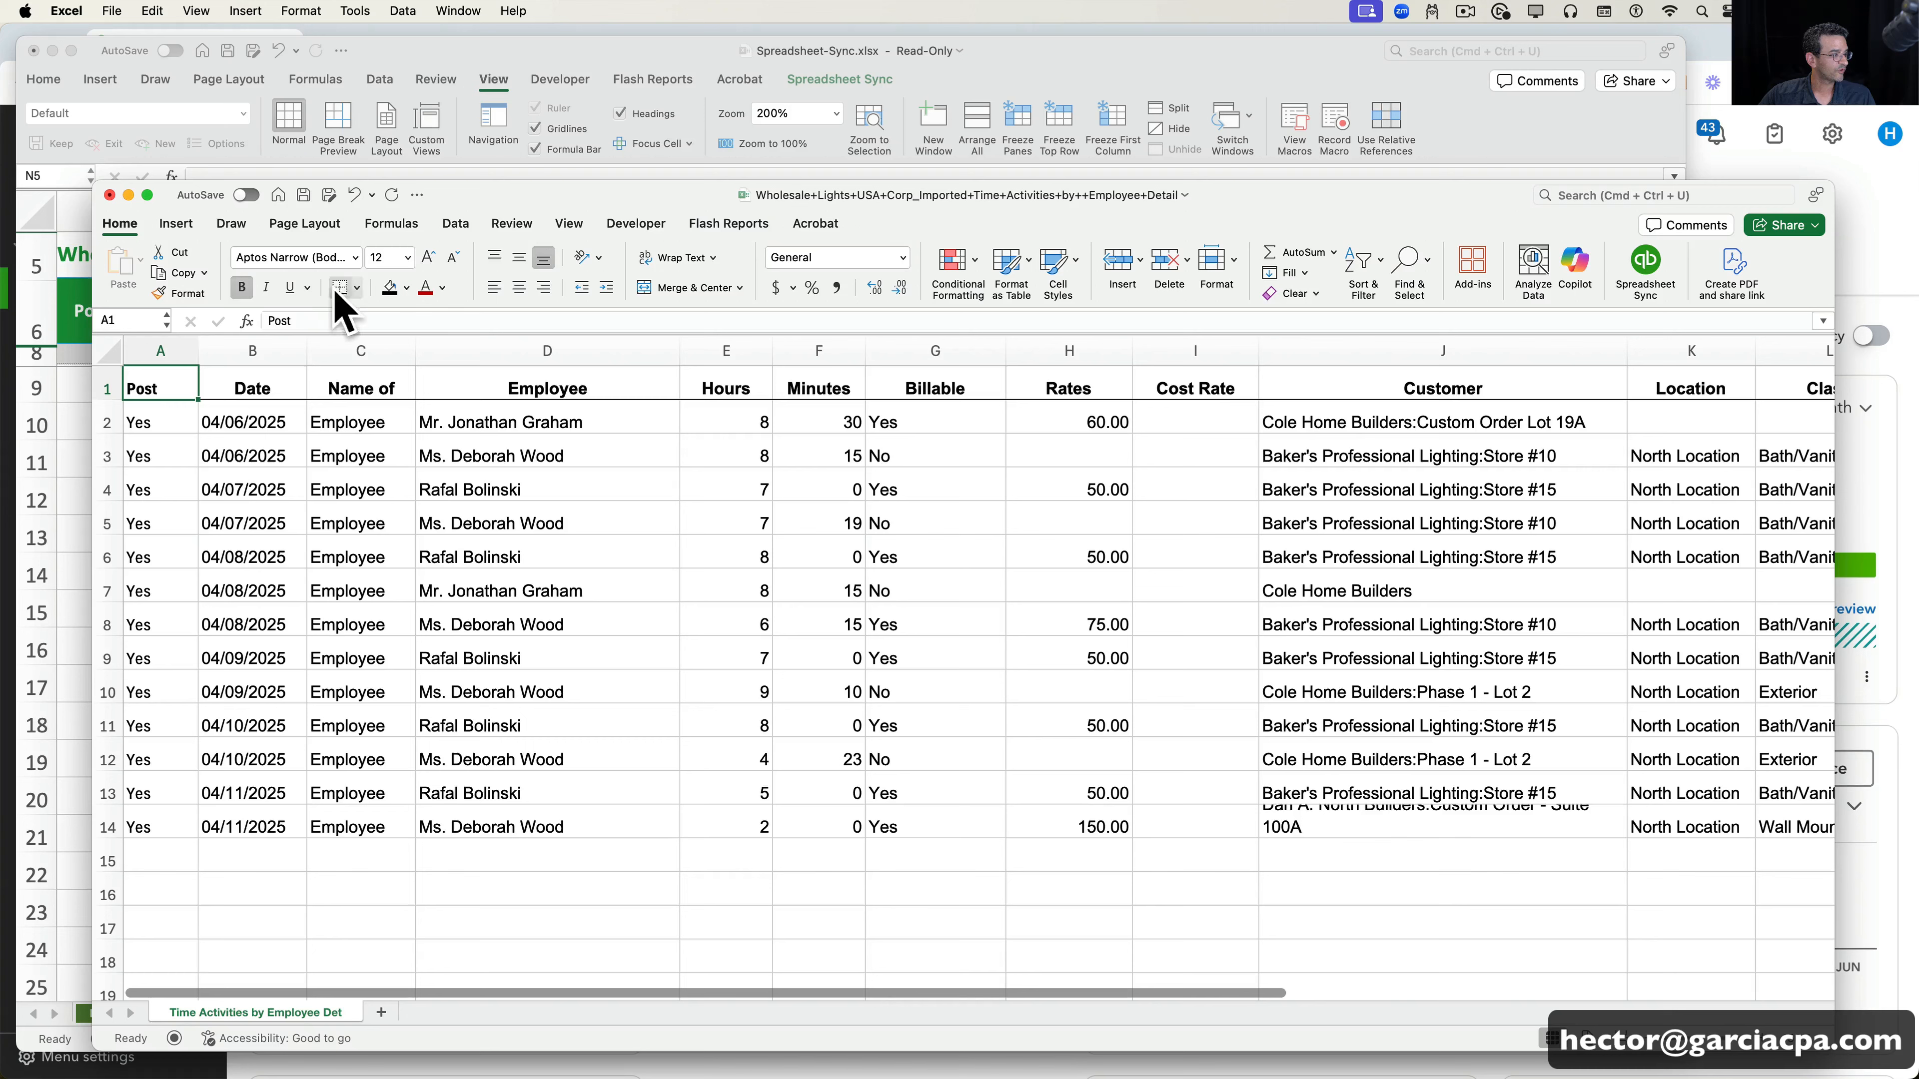
pyautogui.click(348, 557)
pyautogui.moveTo(156, 429); pyautogui.dragTo(1302, 917)
pyautogui.hscroll(10, 1303, 917)
pyautogui.moveTo(1291, 842); pyautogui.dragTo(1297, 805)
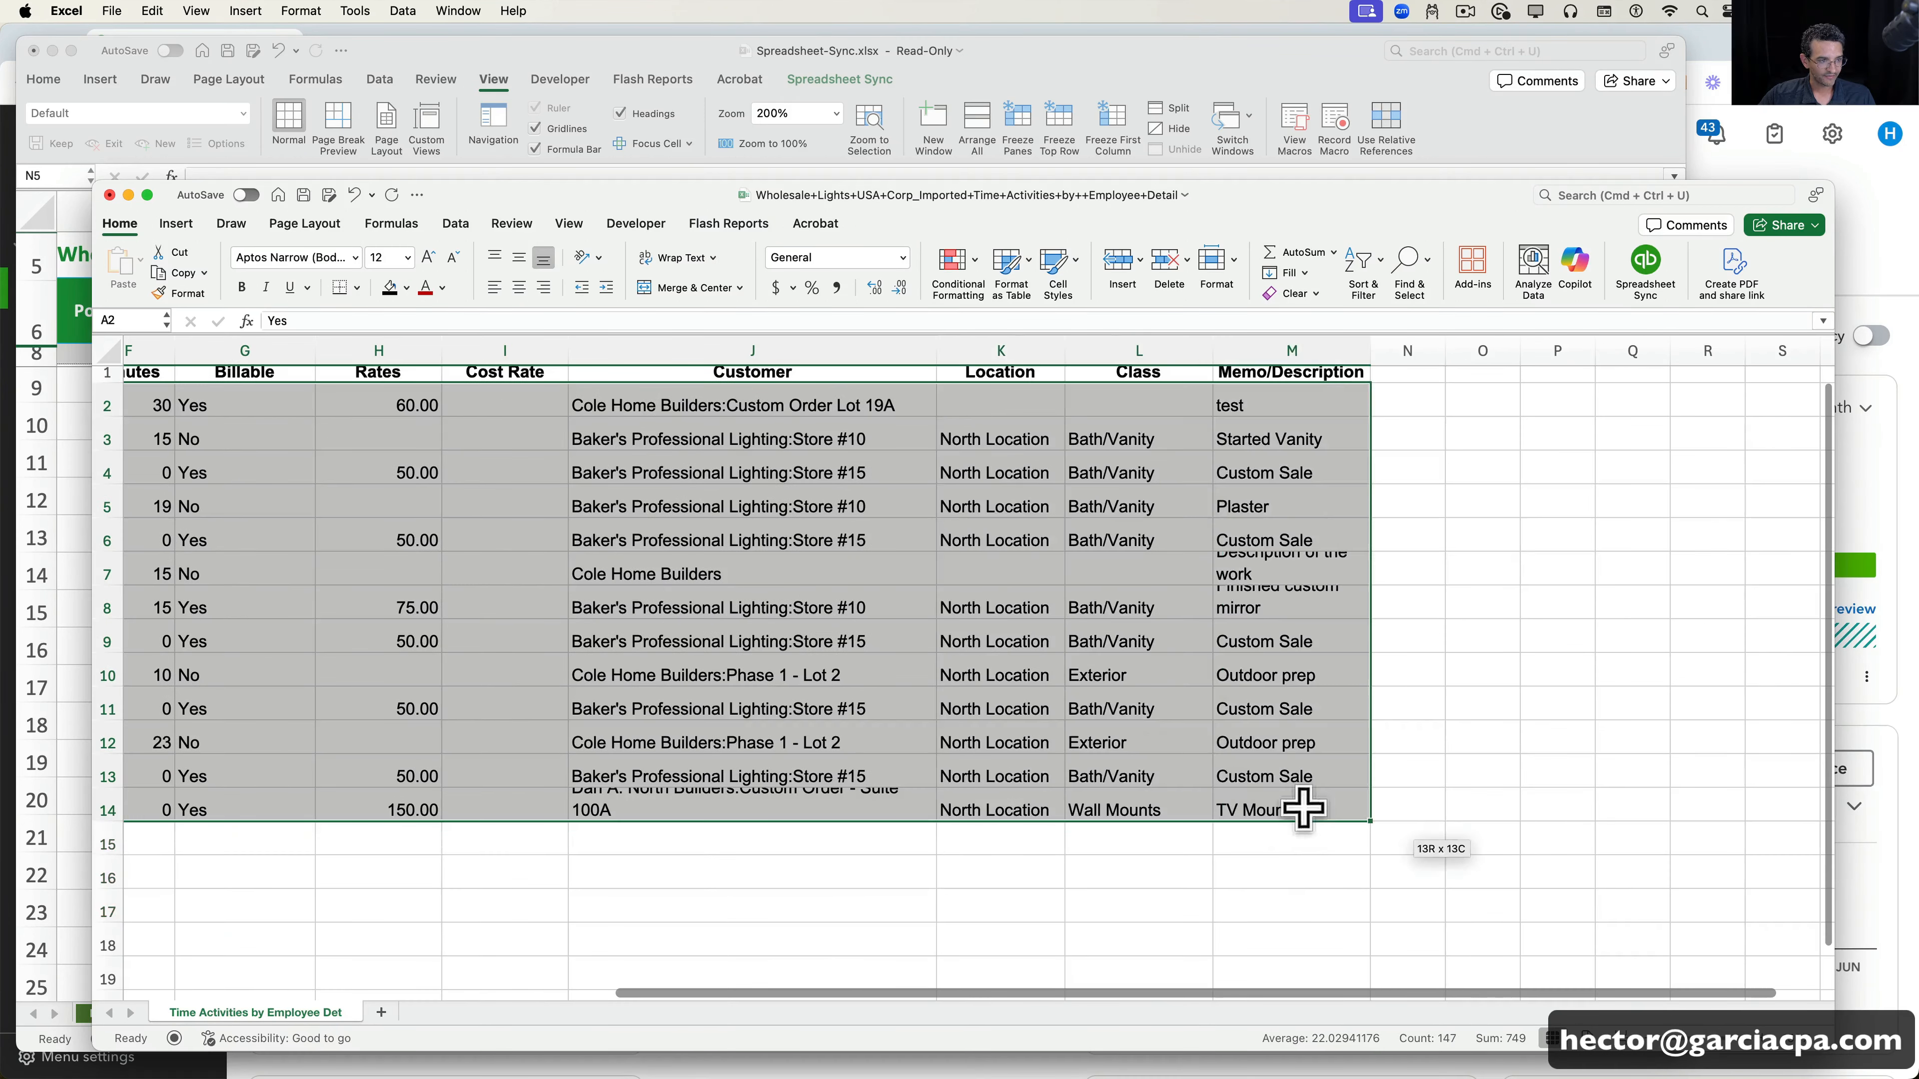
pyautogui.hscroll(-6, 1212, 762)
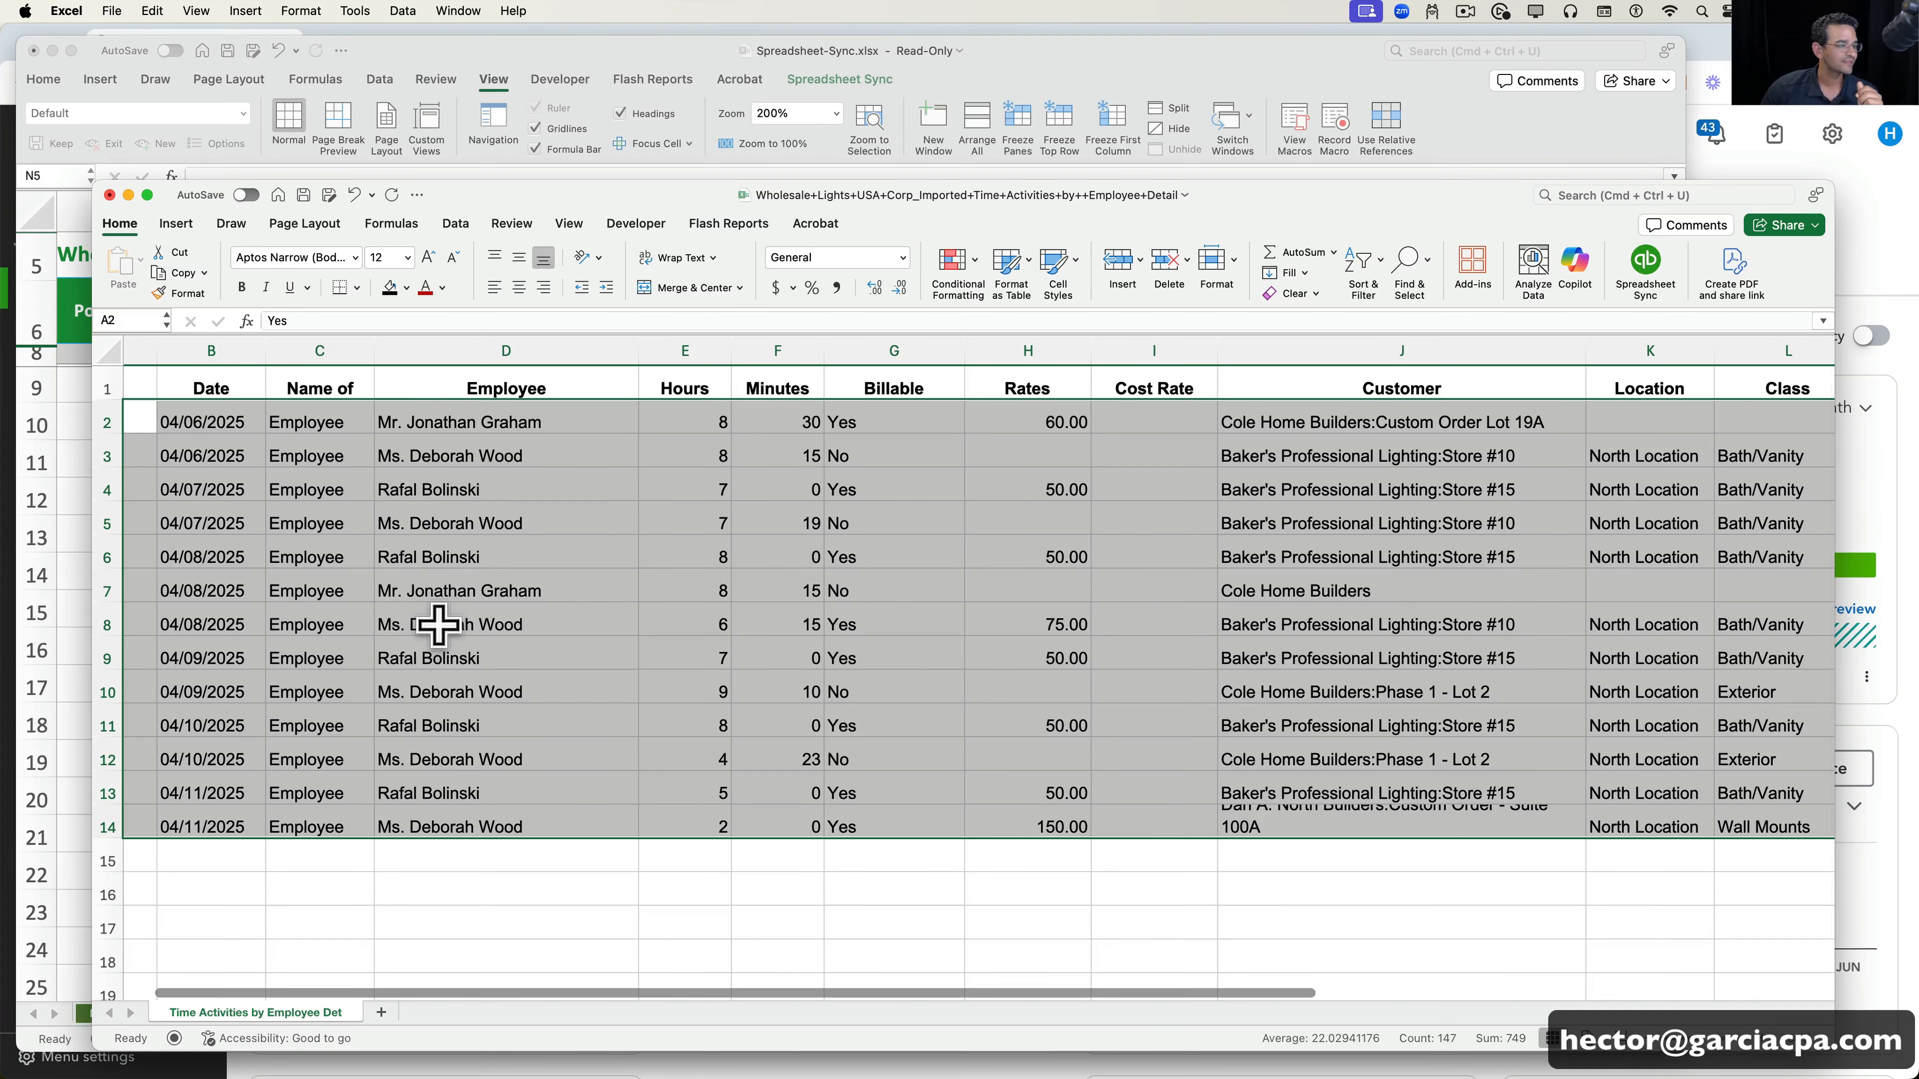
# - Save the rearranged workbook to the Desktop as an Excel Workbook (.xlsx) named "SS Time Sheet Template"
pyautogui.moveTo(587, 198); pyautogui.dragTo(564, 156)
pyautogui.click(118, 8)
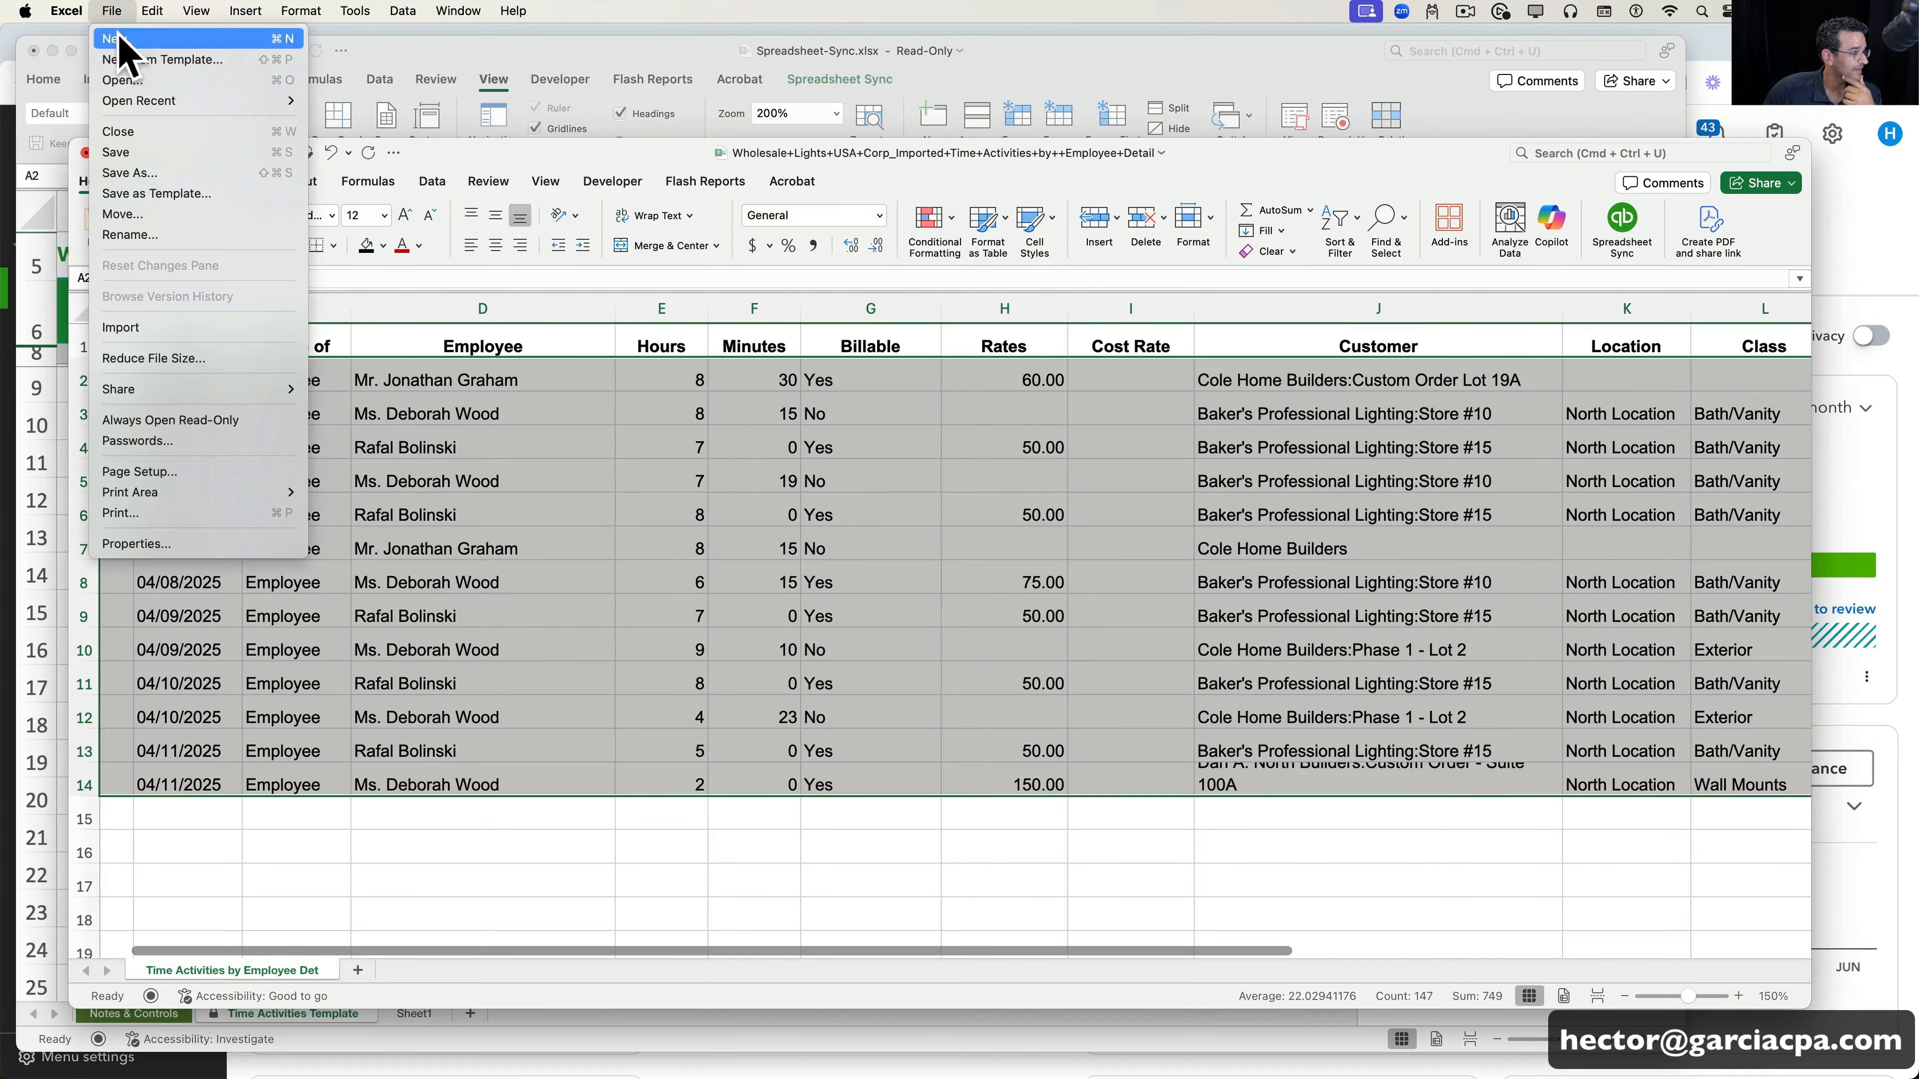
pyautogui.click(133, 168)
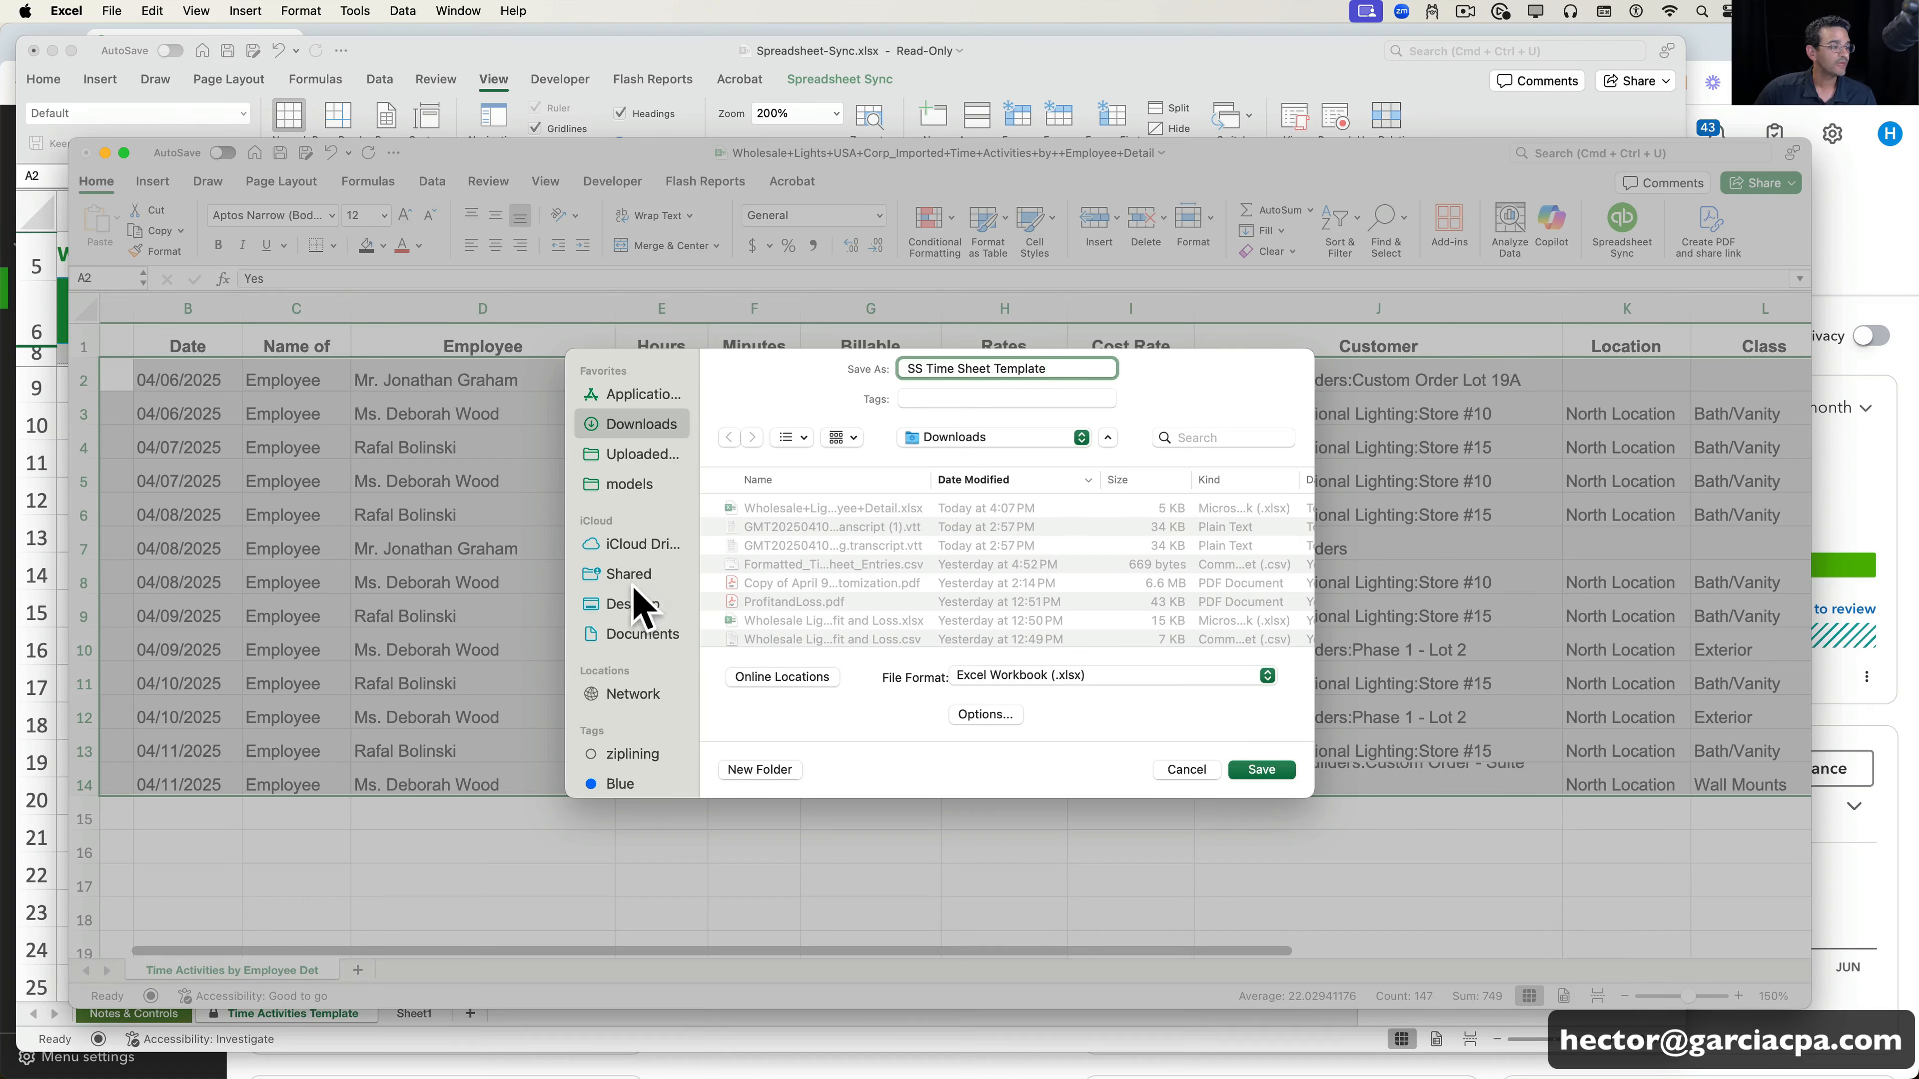
pyautogui.click(635, 605)
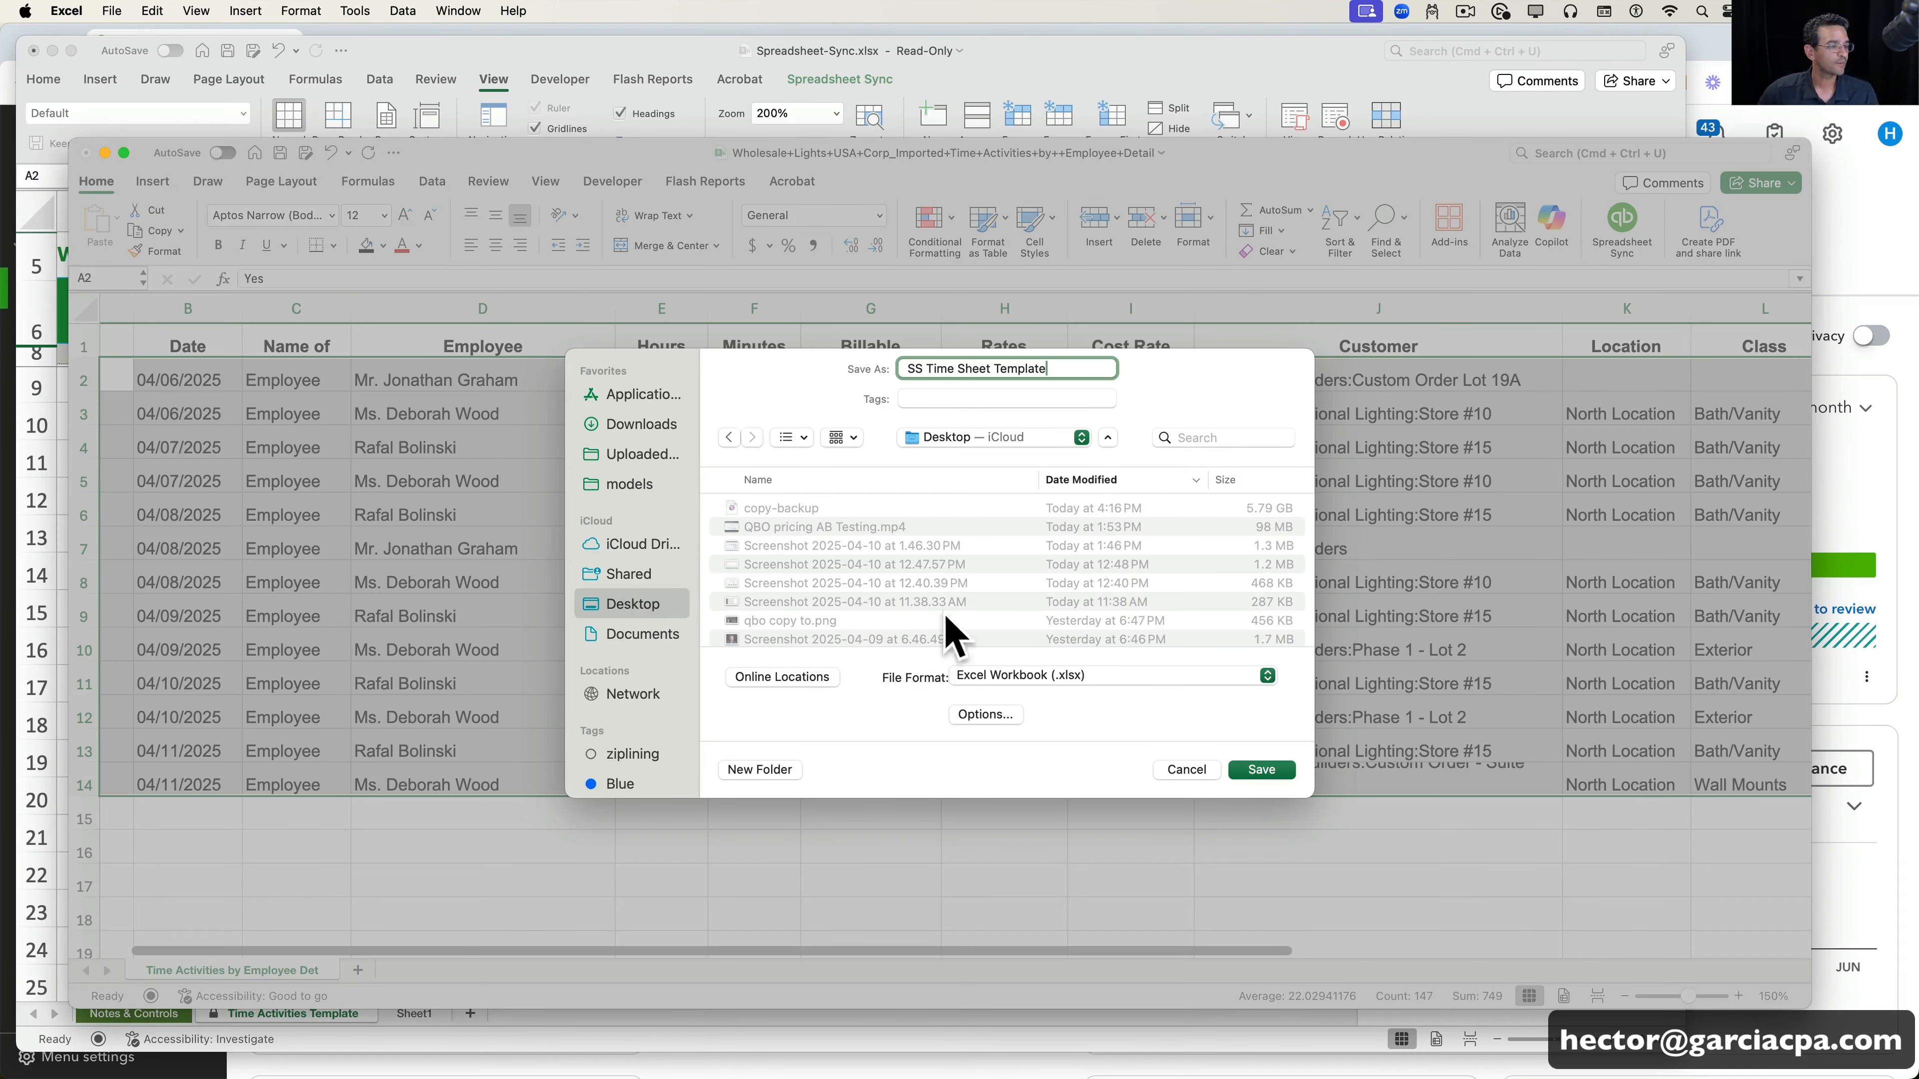
pyautogui.click(1282, 773)
pyautogui.click(765, 511)
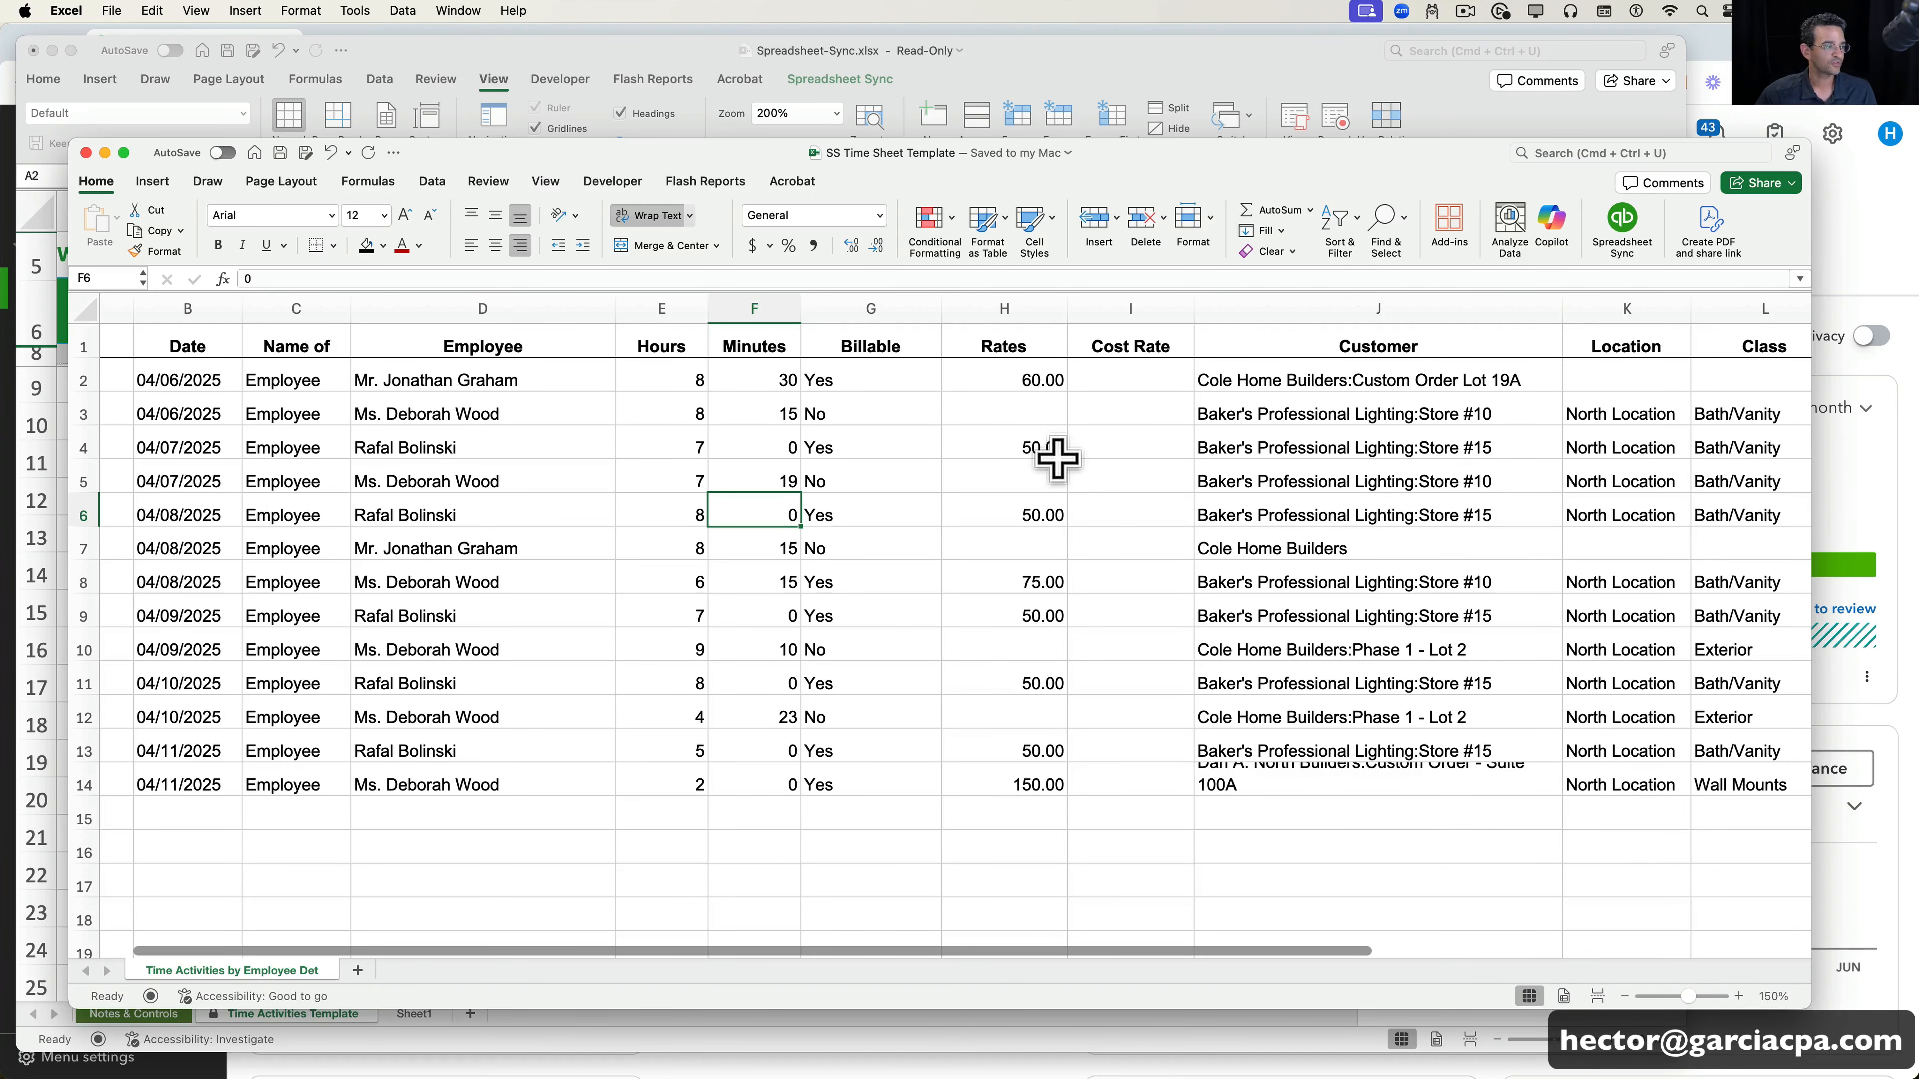
# - Copy all the time entries in A2:M14, from Post through Memo/Description, without the header row
pyautogui.hscroll(-2, 754, 520)
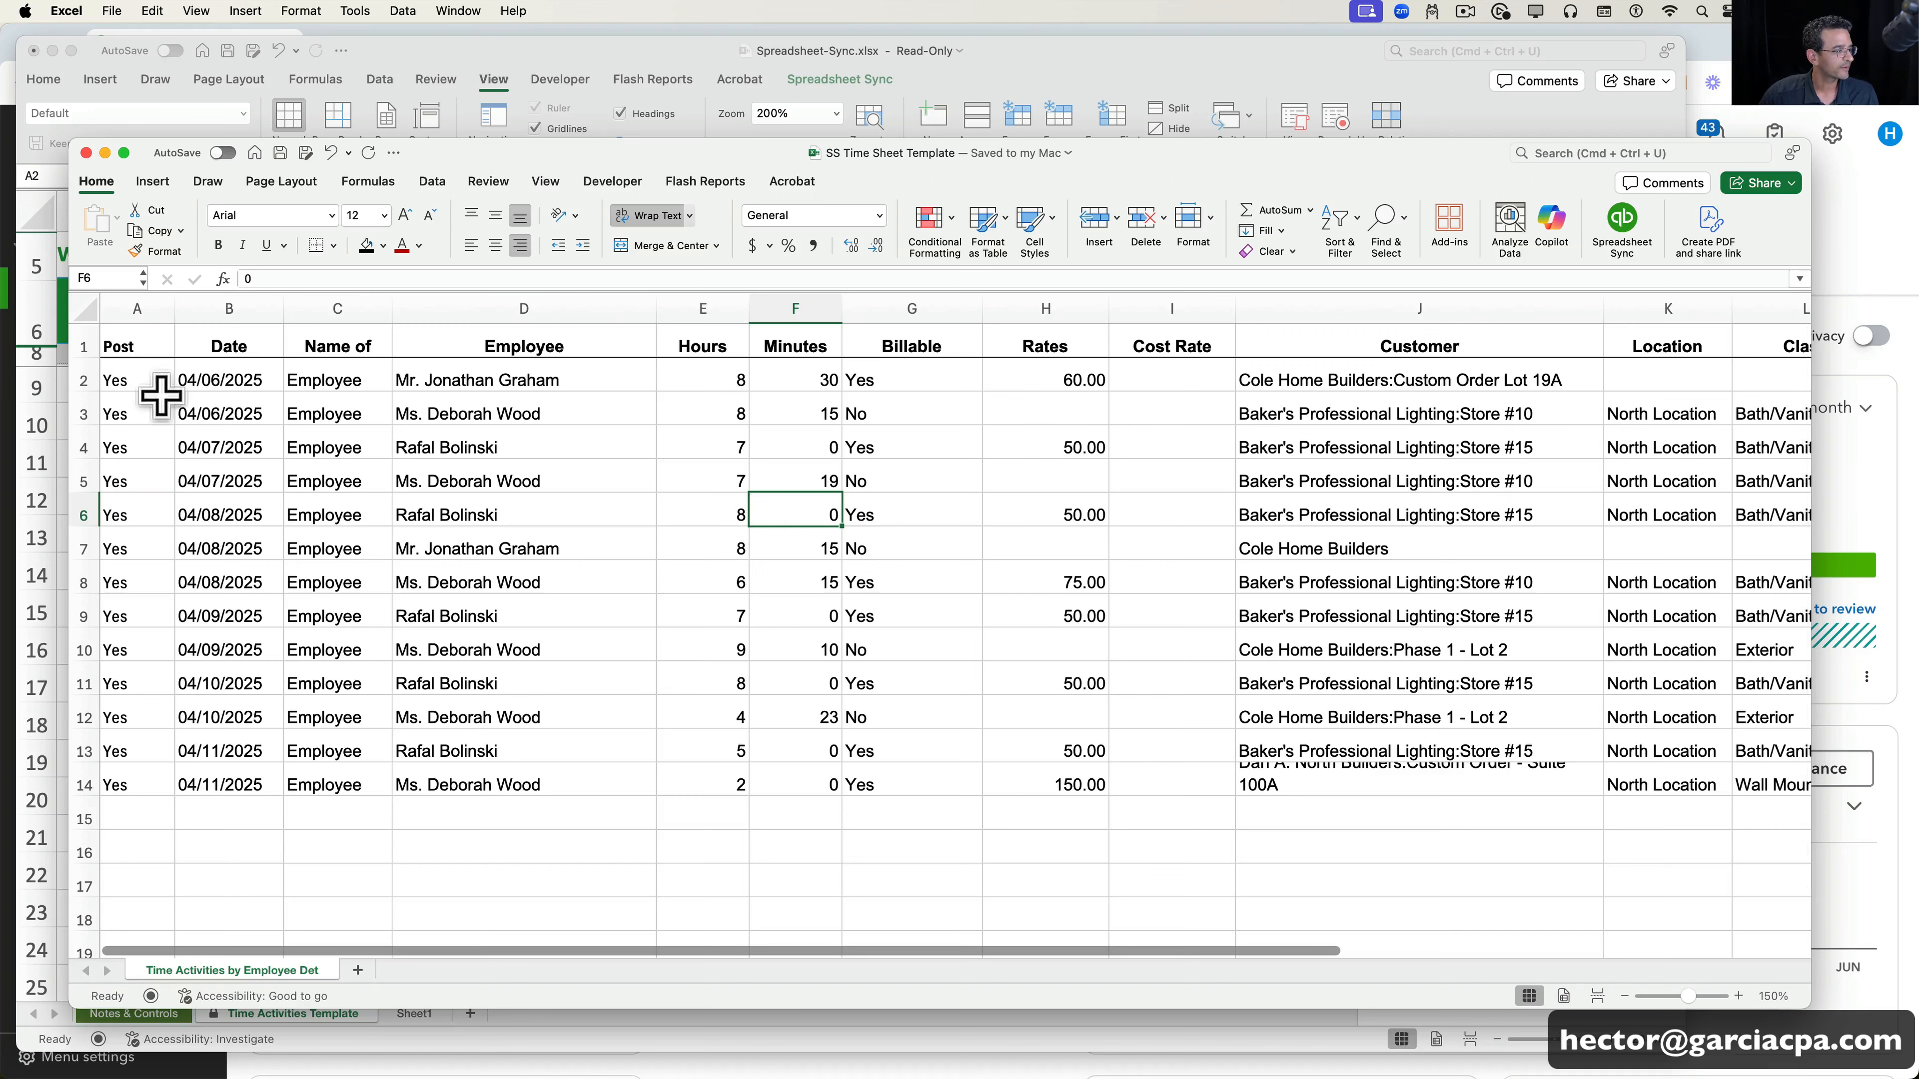
pyautogui.moveTo(641, 157); pyautogui.dragTo(675, 139)
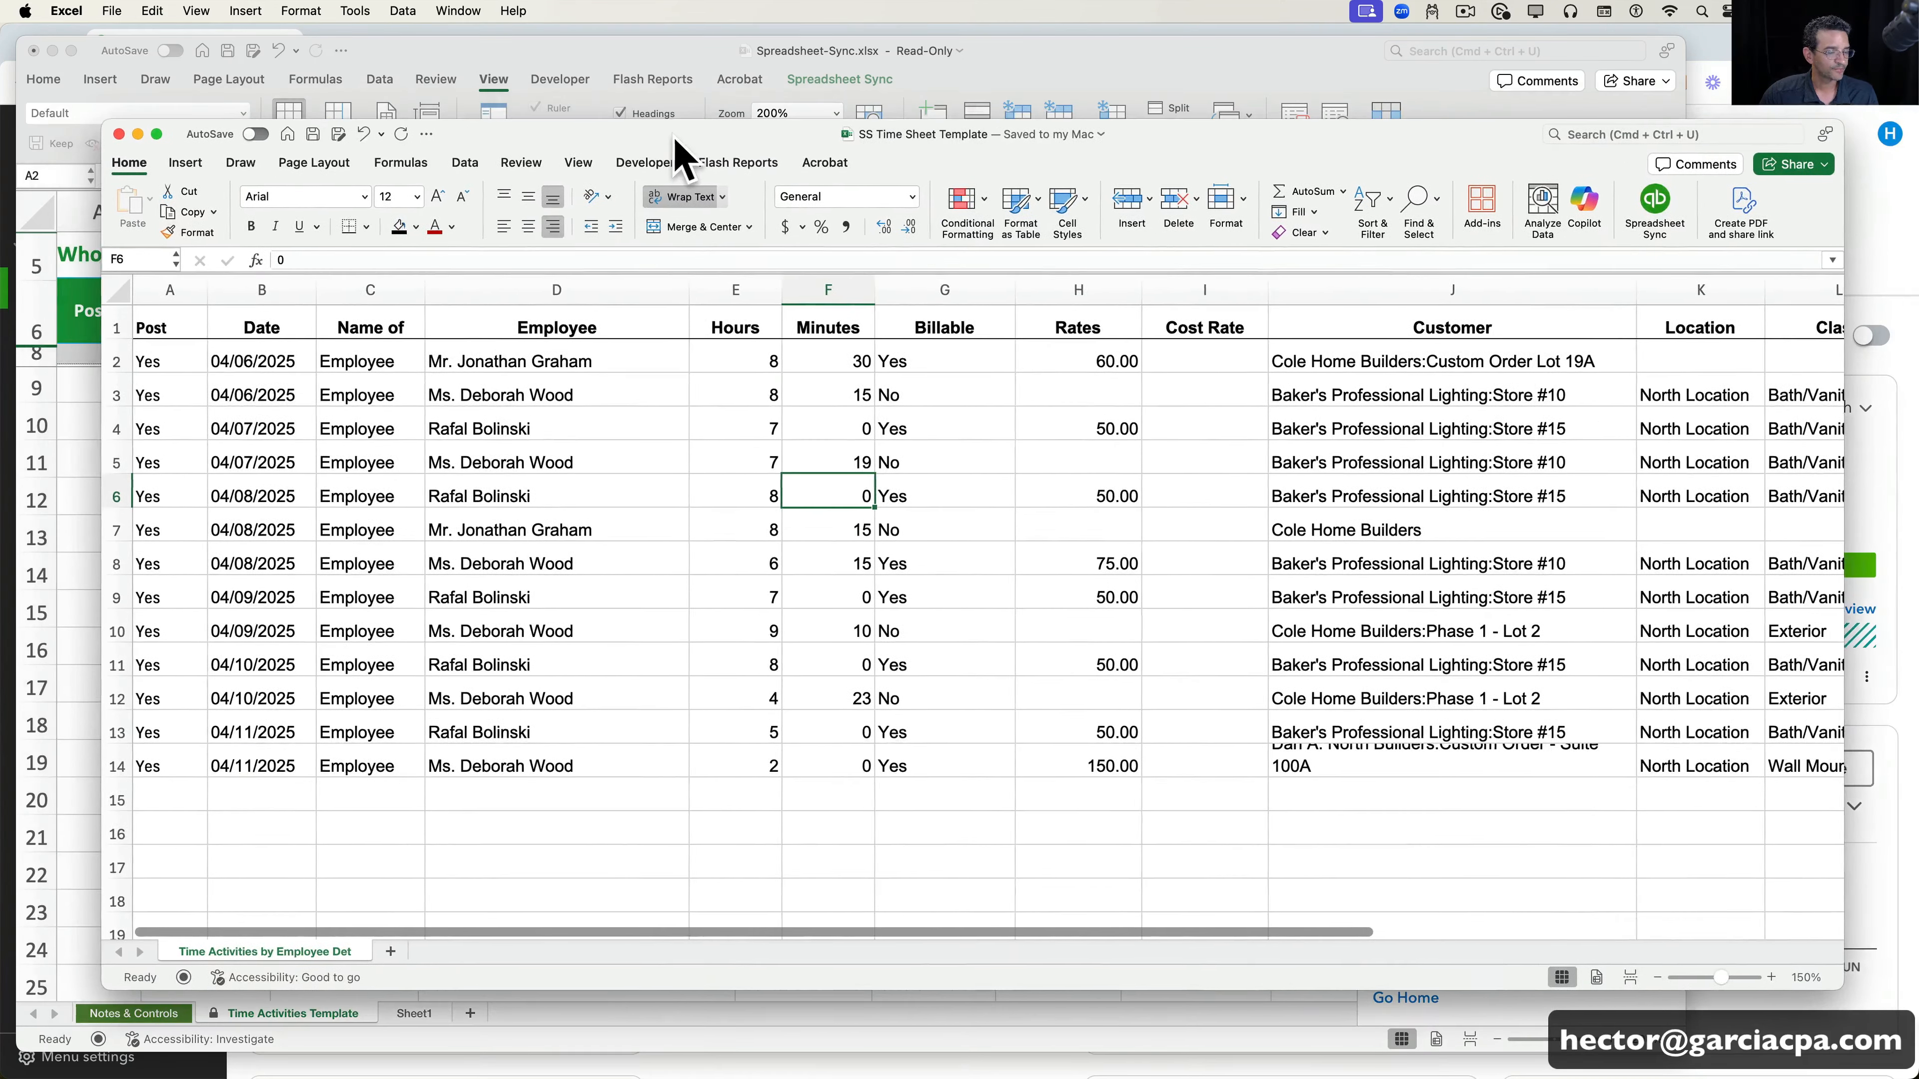
pyautogui.click(171, 361)
pyautogui.moveTo(171, 361); pyautogui.dragTo(1216, 686)
pyautogui.hscroll(10, 1219, 678)
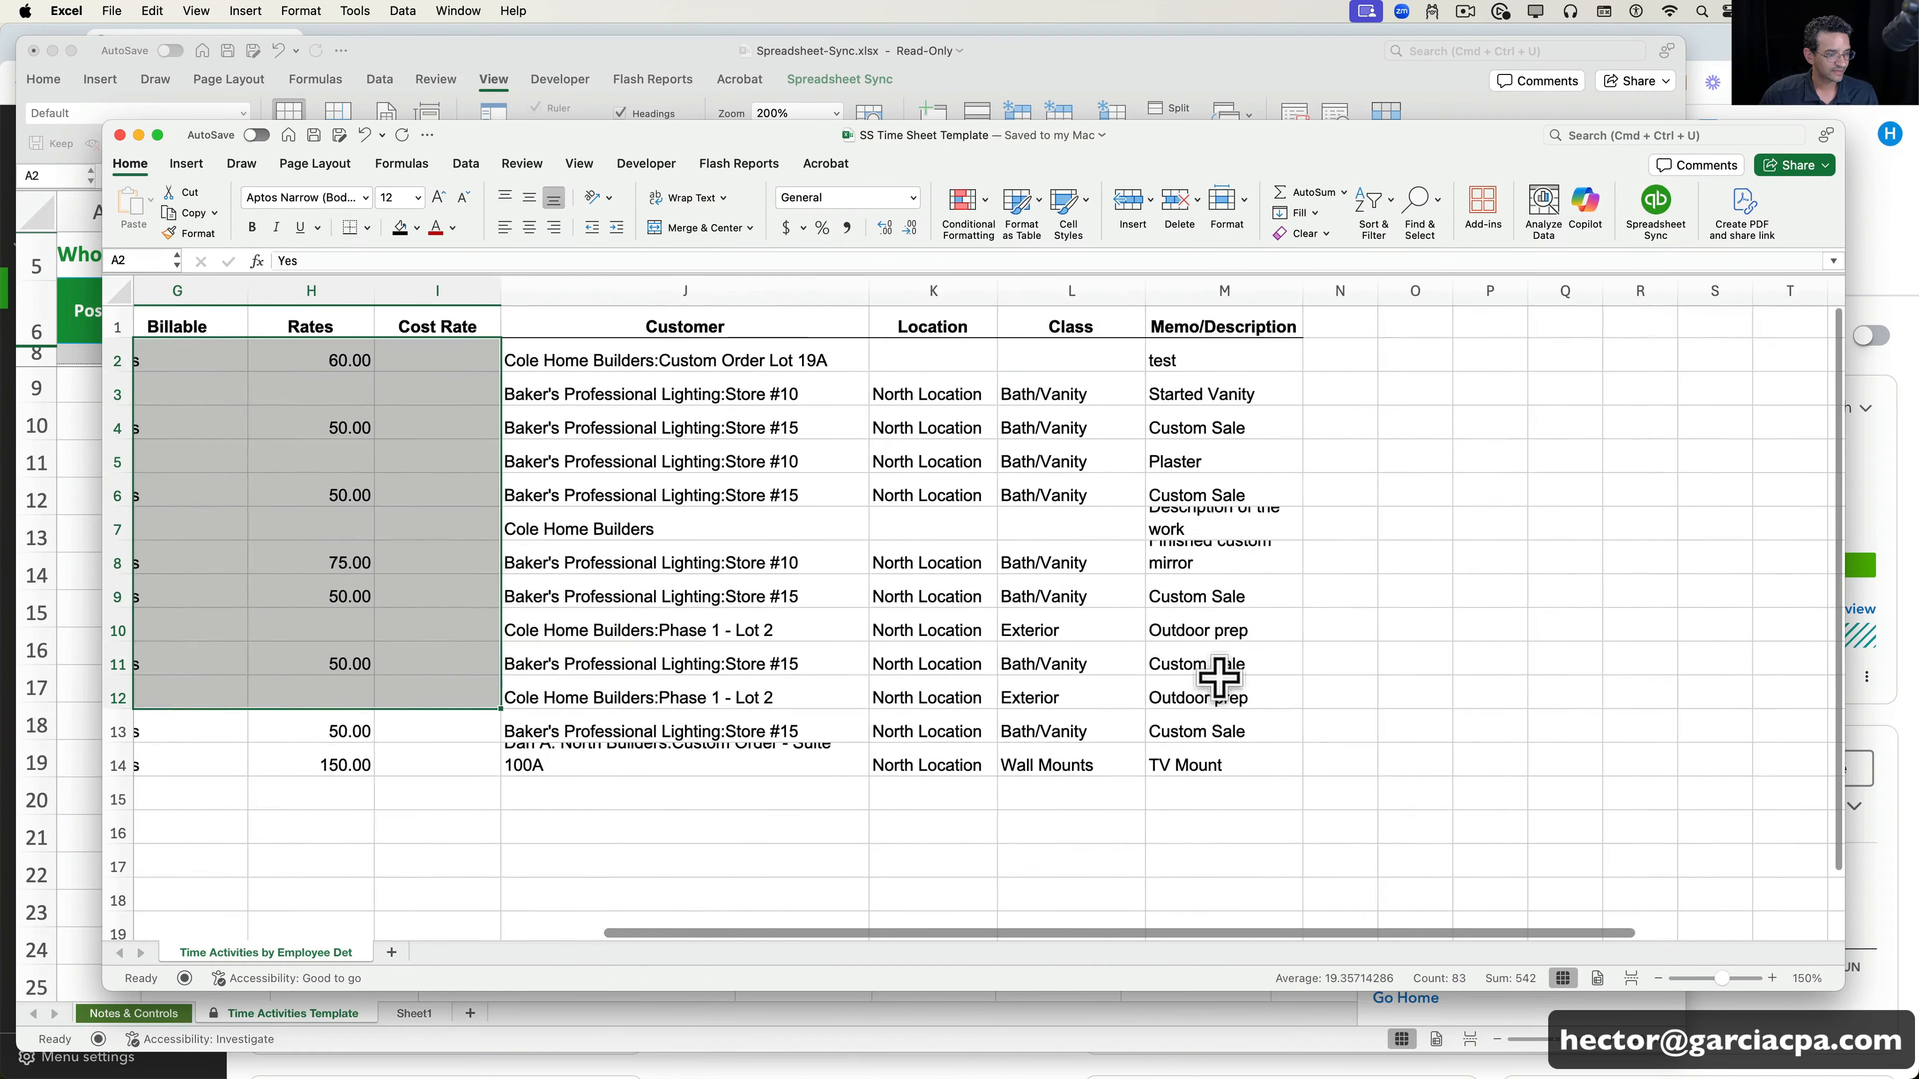
pyautogui.moveTo(1222, 753); pyautogui.dragTo(1212, 758)
pyautogui.hscroll(-10, 1058, 680)
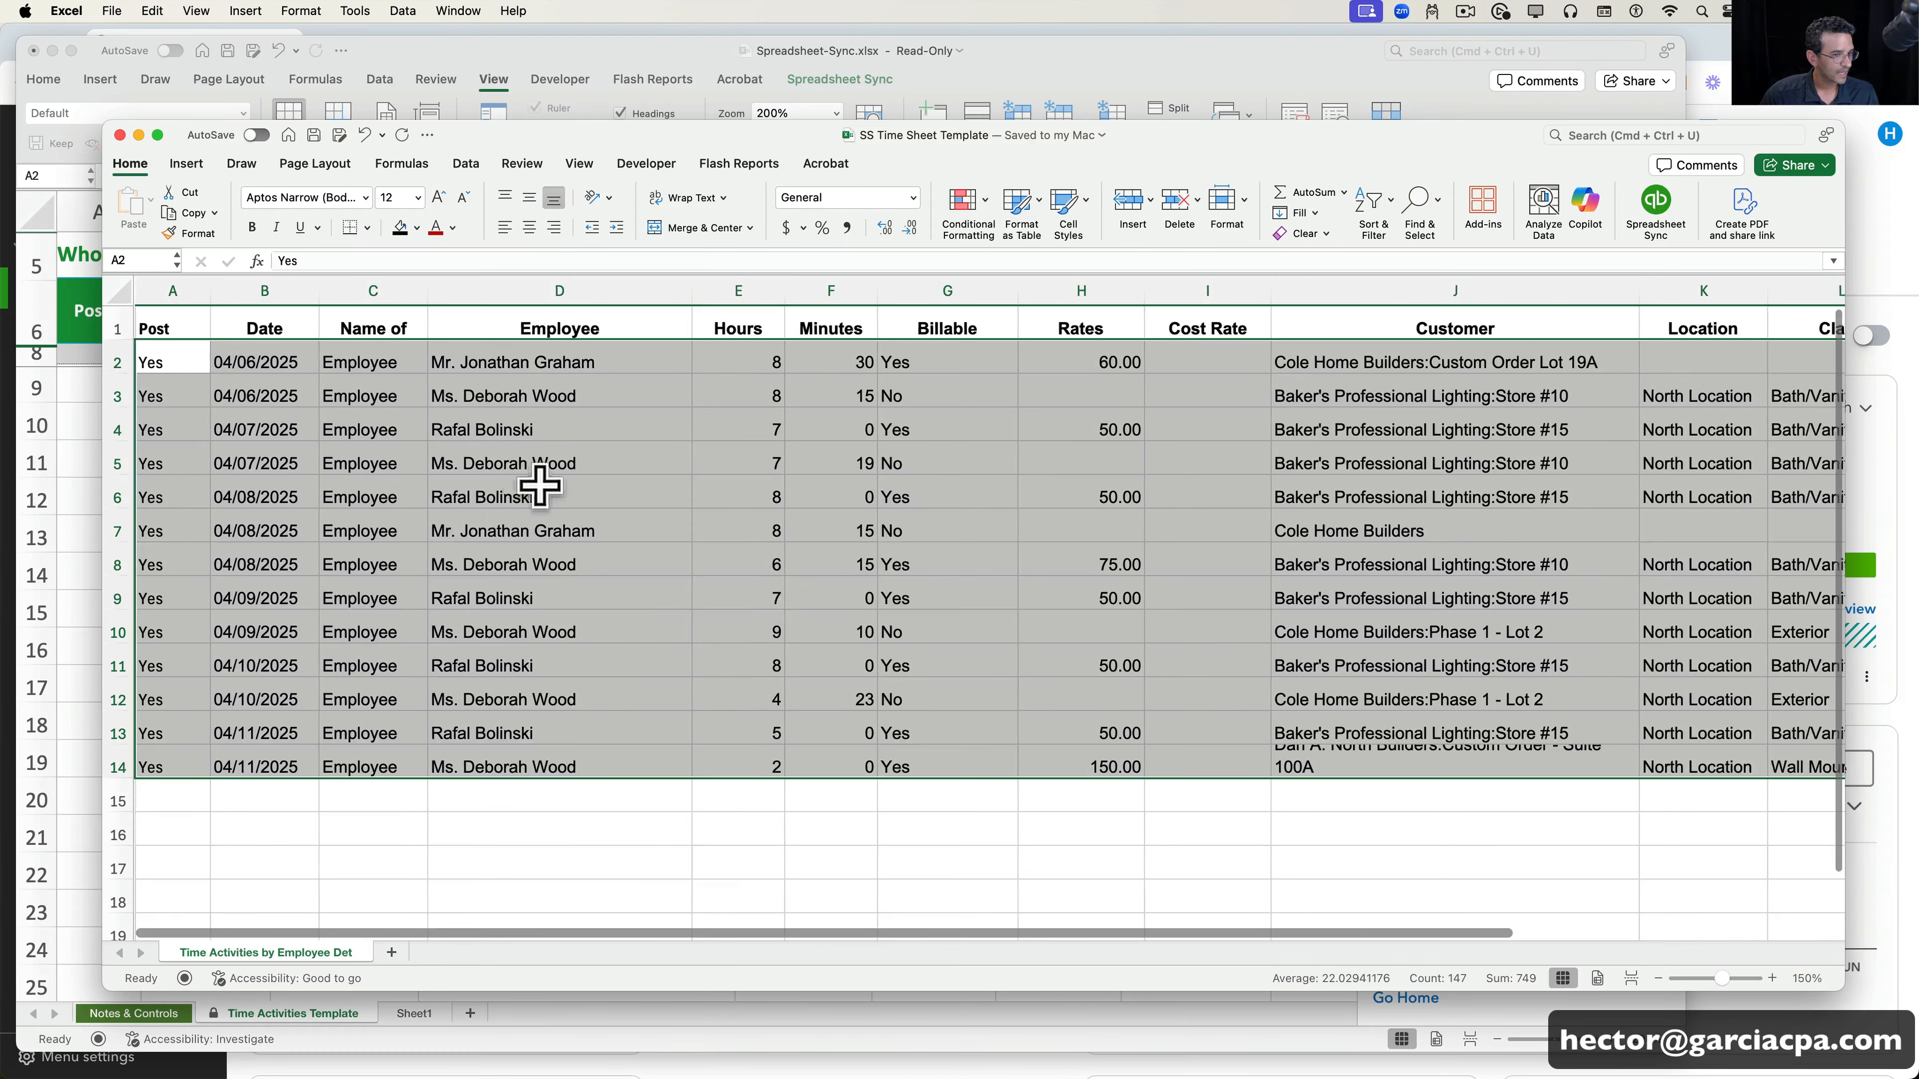
pyautogui.rightClick(526, 488)
pyautogui.click(562, 520)
pyautogui.hscroll(-1, 424, 499)
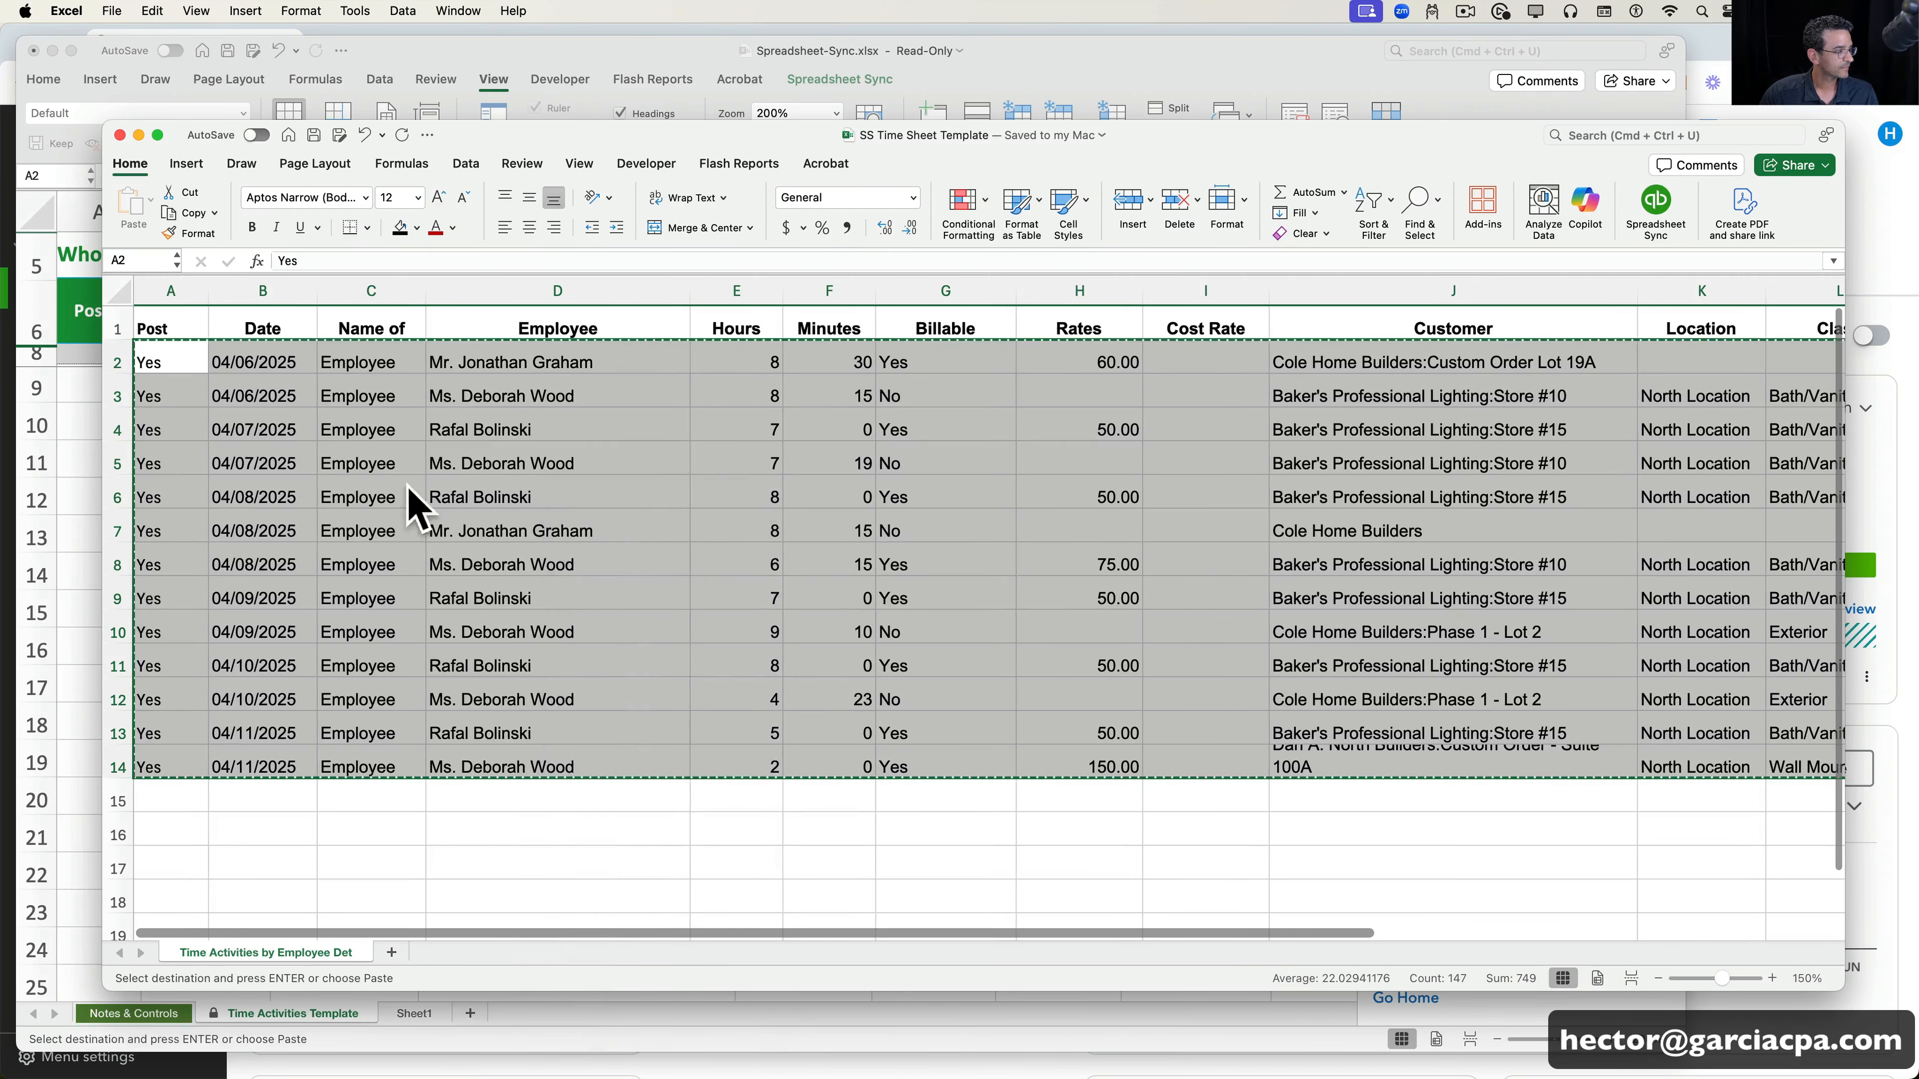
# - Switch to the Spreadsheet-Sync workbook and paste the copied entries into the Time Activities Template starting at cell A9
pyautogui.click(85, 416)
pyautogui.click(97, 388)
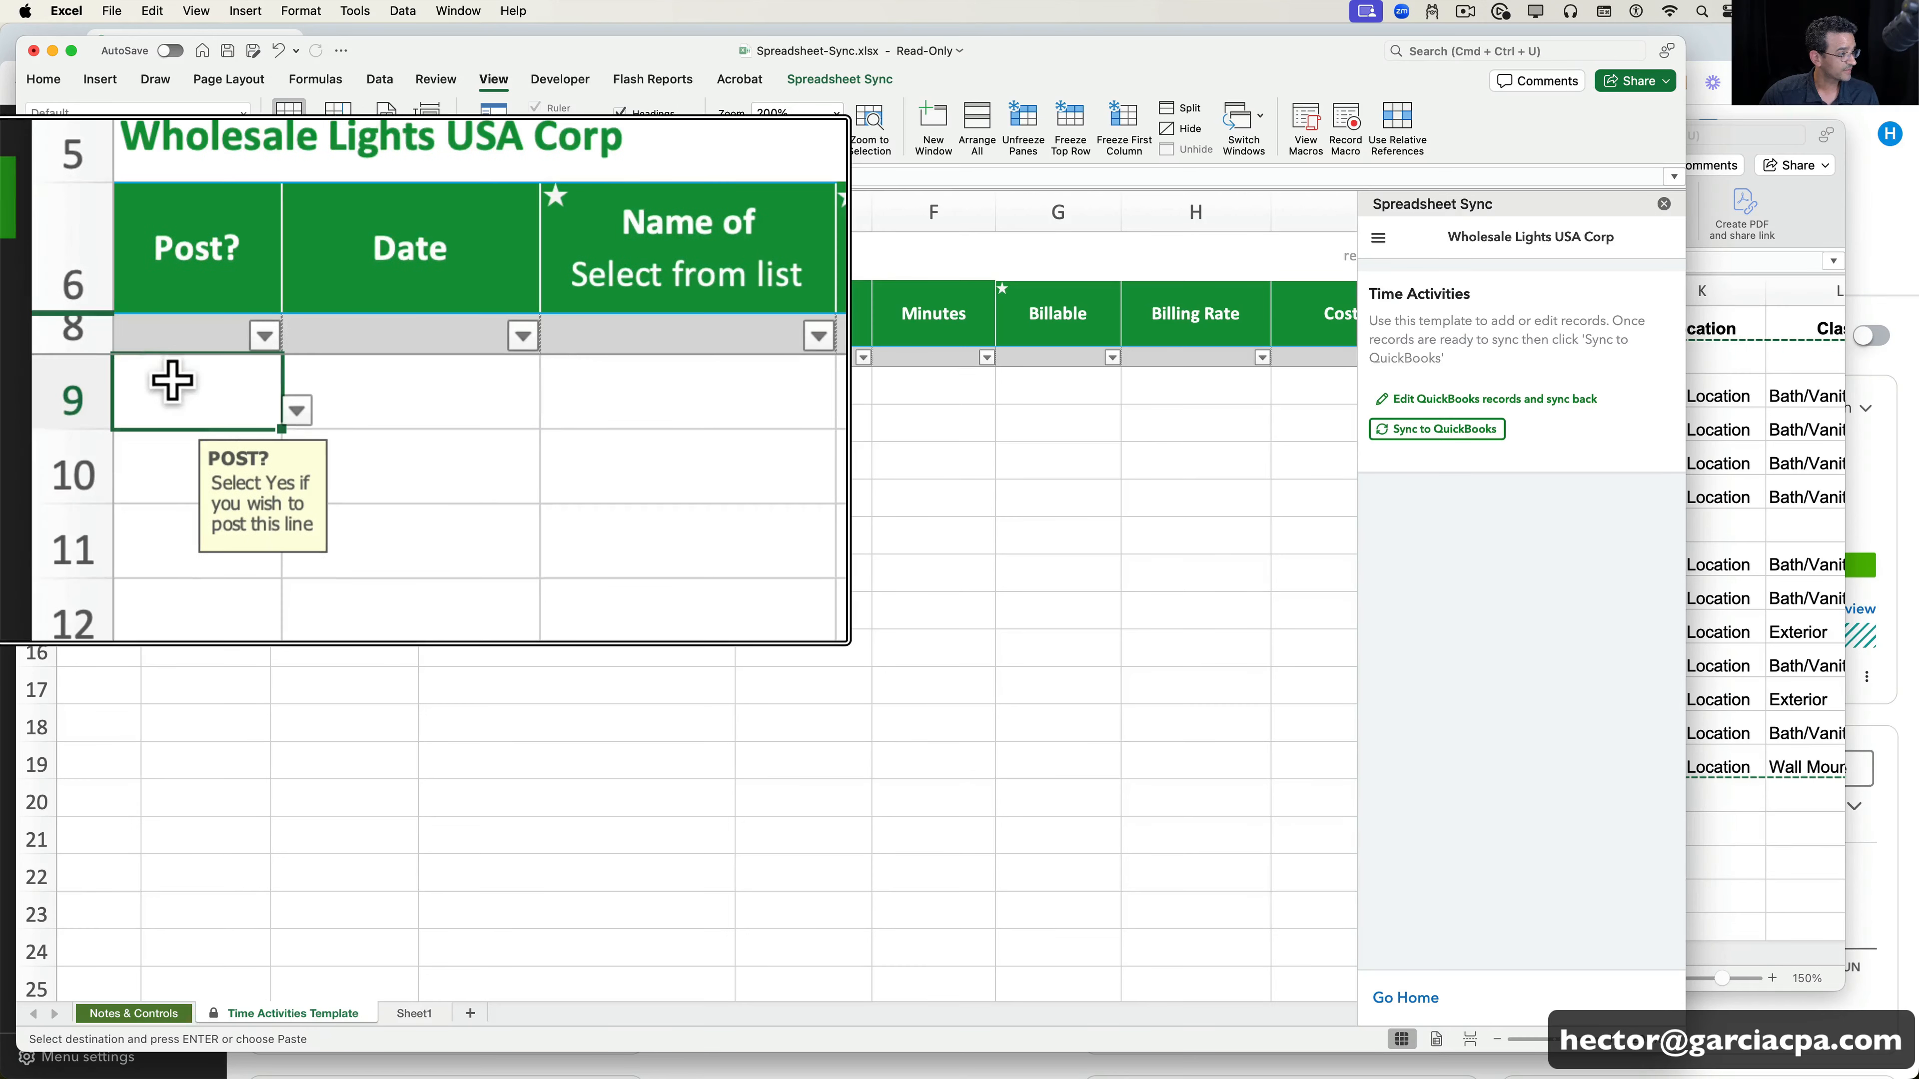
pyautogui.rightClick(89, 384)
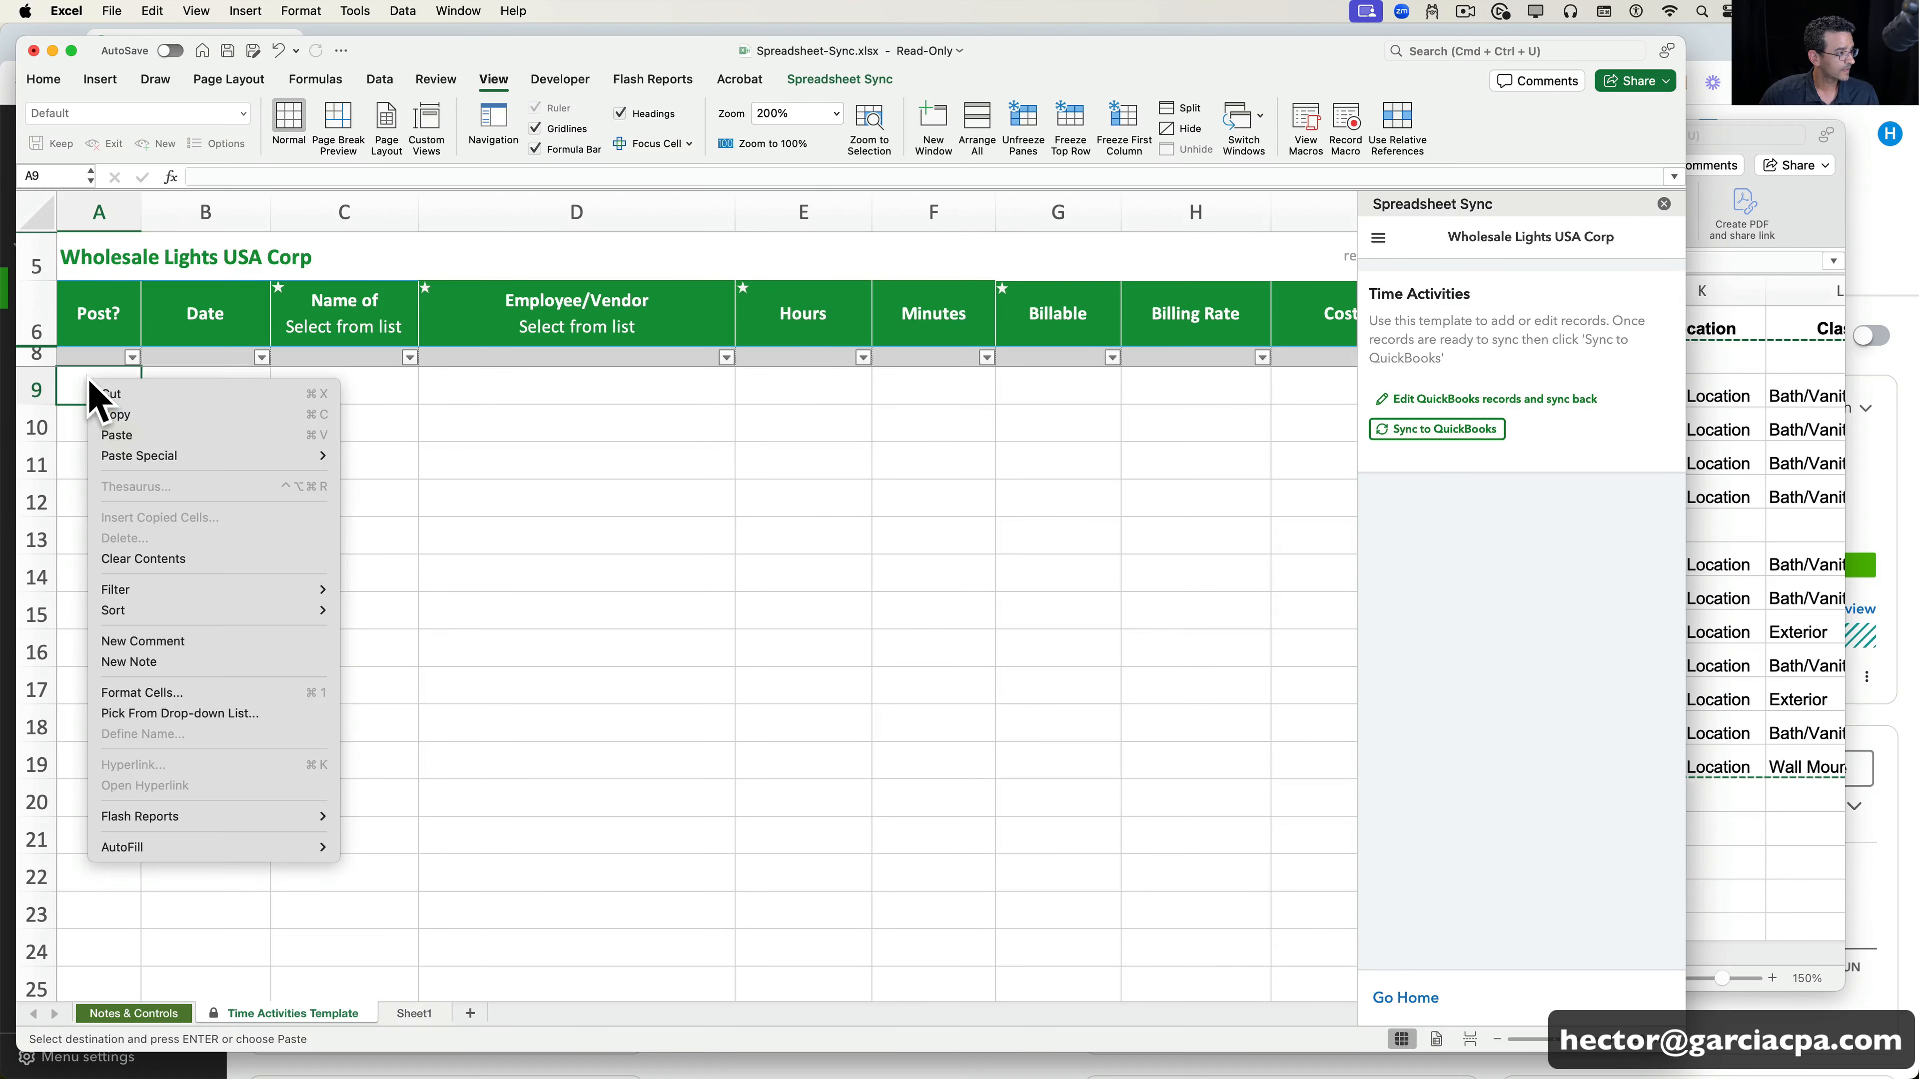
pyautogui.click(117, 434)
pyautogui.click(458, 572)
# - Check the pasted entries against the template headers, from Date and Employee/Vendor through Hours, Minutes, Billable, Billing Rate and Cost Rate
pyautogui.moveTo(216, 397); pyautogui.dragTo(214, 614)
pyautogui.moveTo(394, 427); pyautogui.dragTo(393, 559)
pyautogui.moveTo(582, 428); pyautogui.dragTo(590, 799)
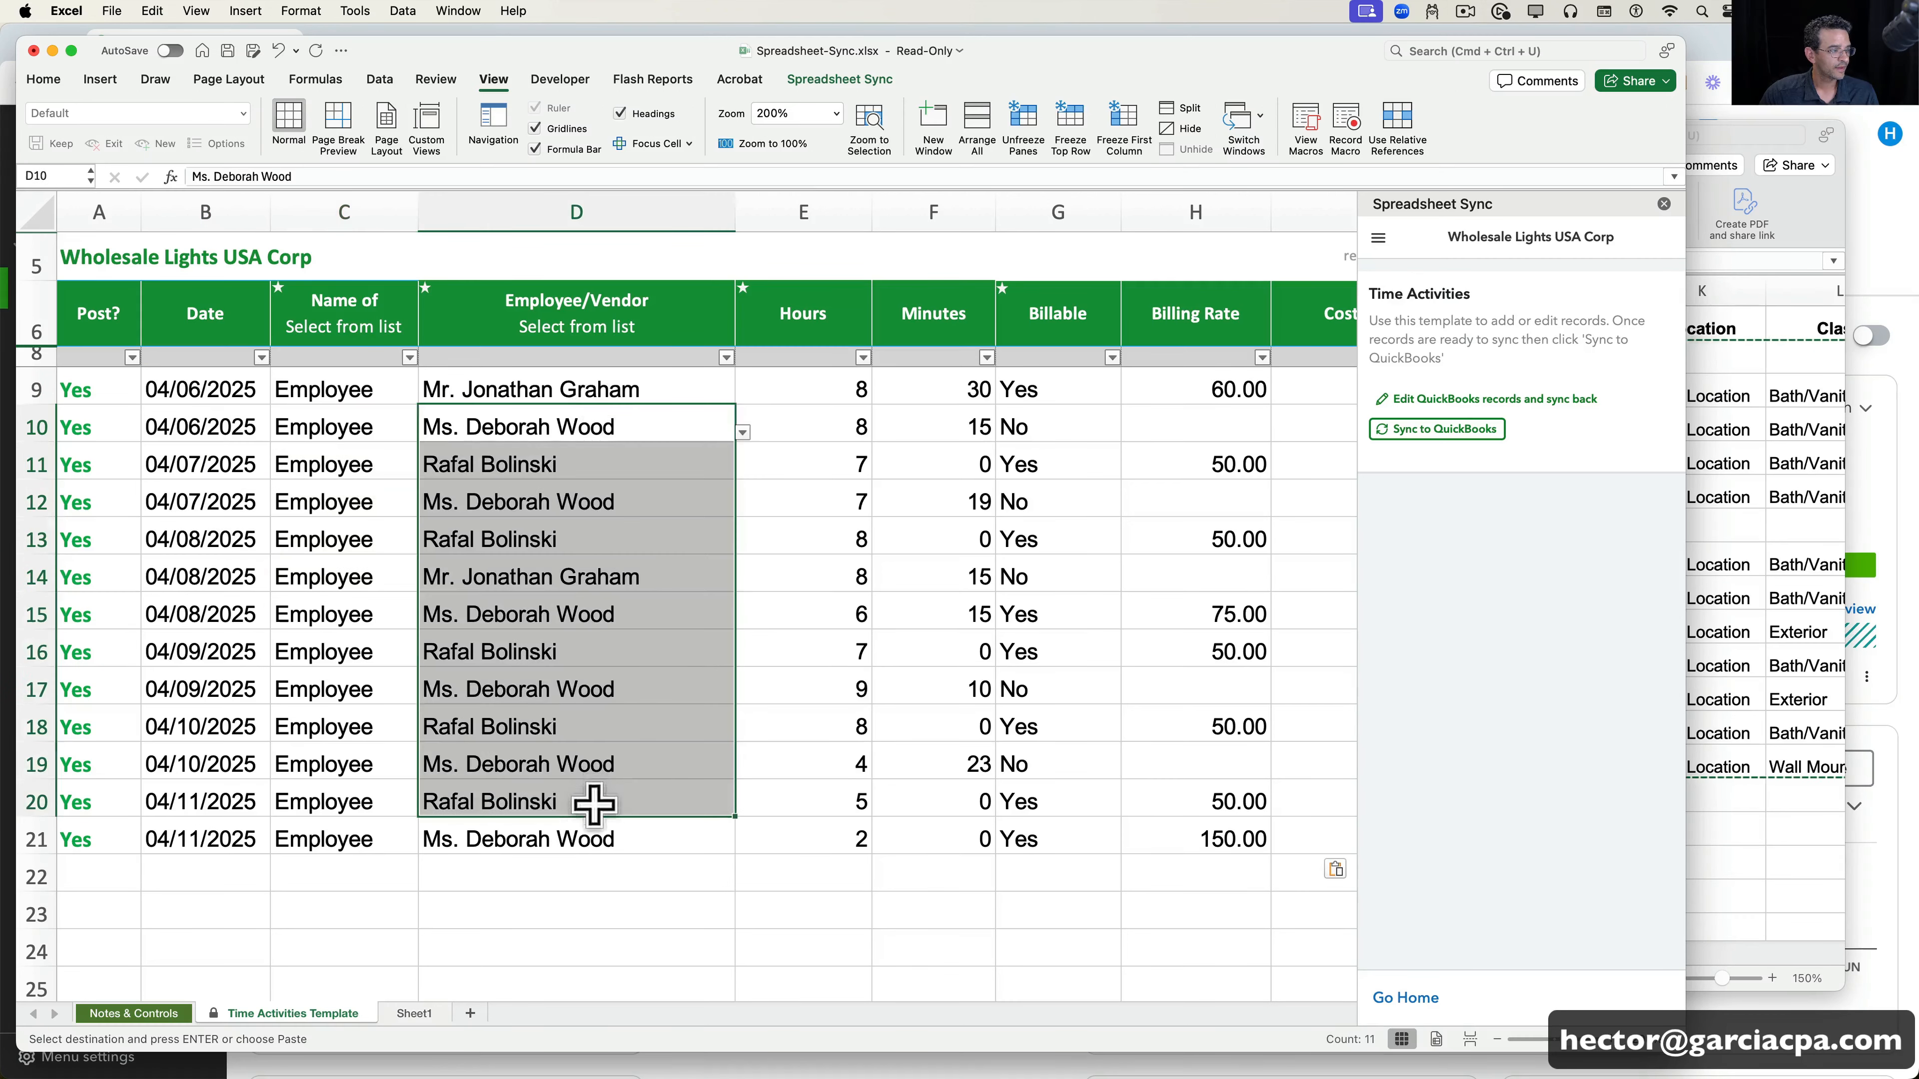
pyautogui.hscroll(3, 755, 642)
pyautogui.click(637, 623)
pyautogui.click(756, 538)
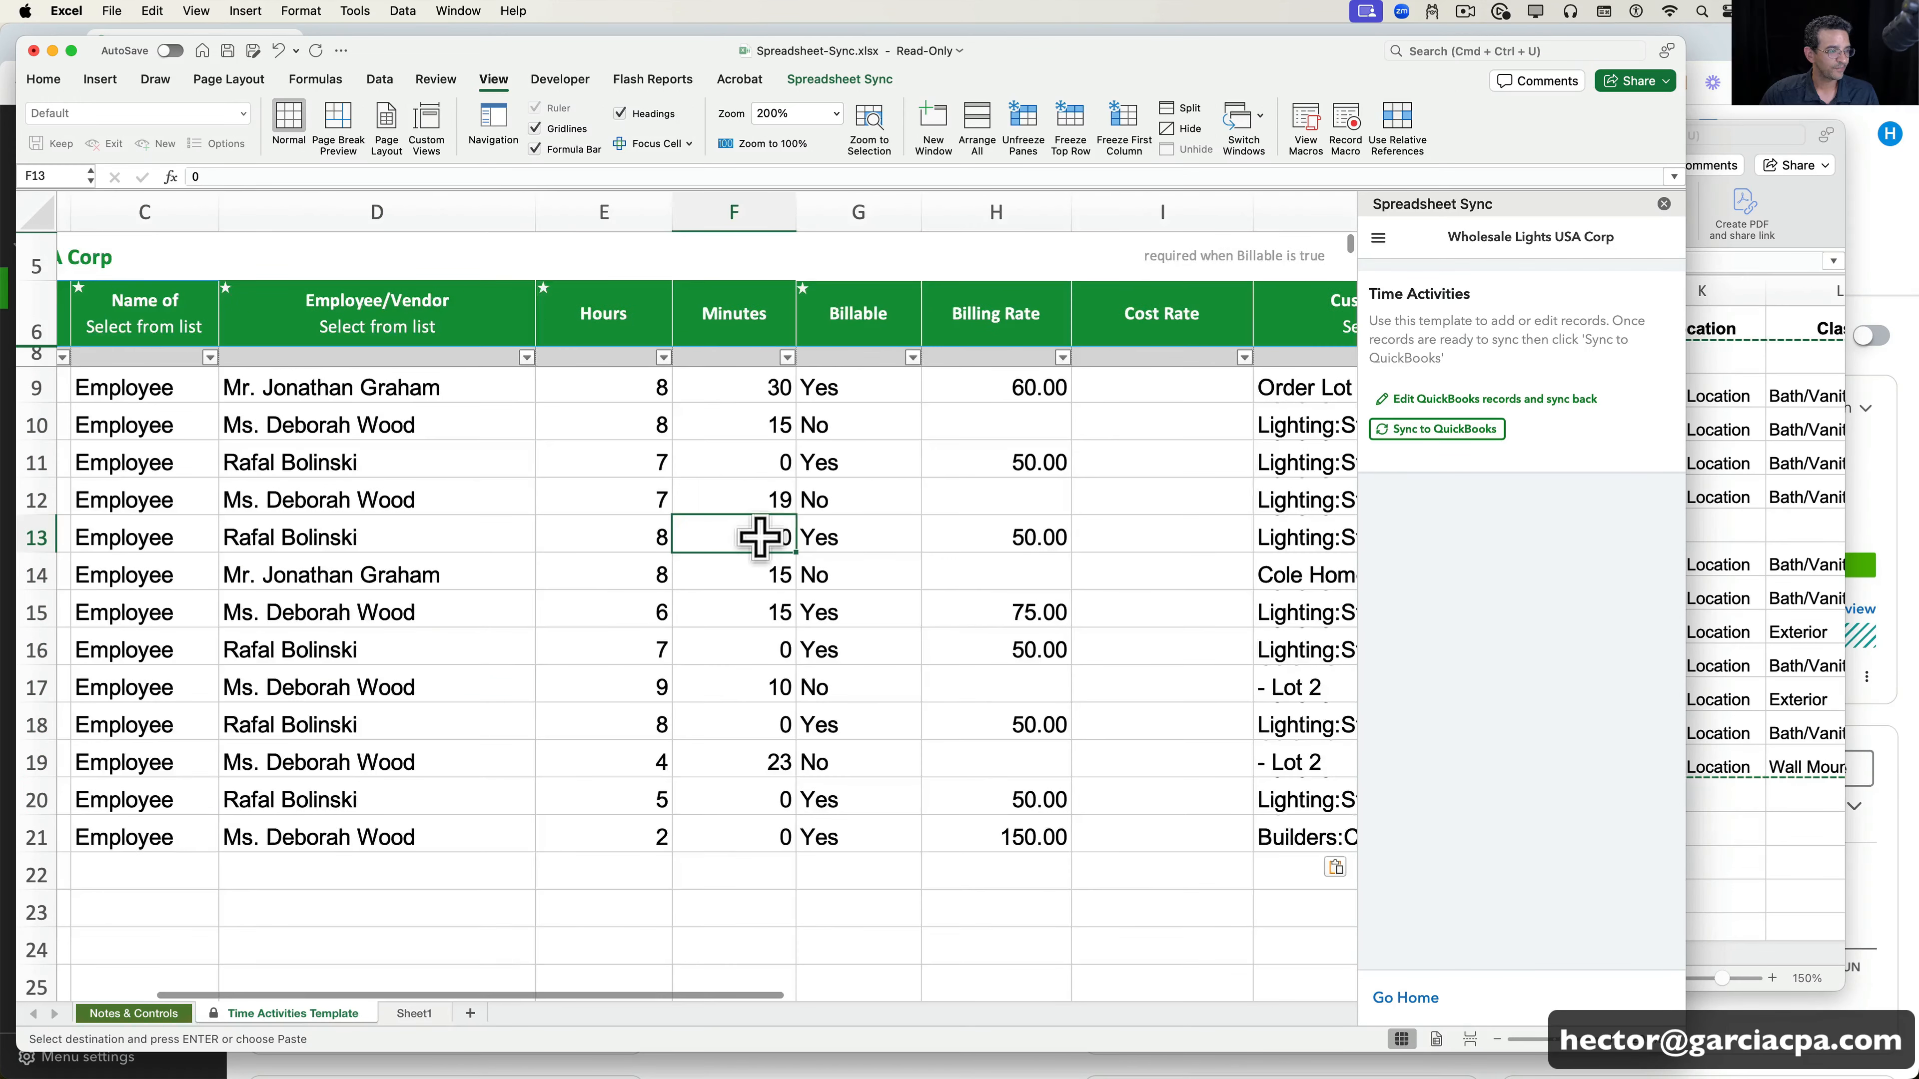
pyautogui.hscroll(2, 725, 484)
pyautogui.moveTo(546, 389); pyautogui.dragTo(546, 724)
pyautogui.moveTo(722, 393); pyautogui.dragTo(710, 608)
pyautogui.click(892, 505)
pyautogui.hscroll(2, 884, 503)
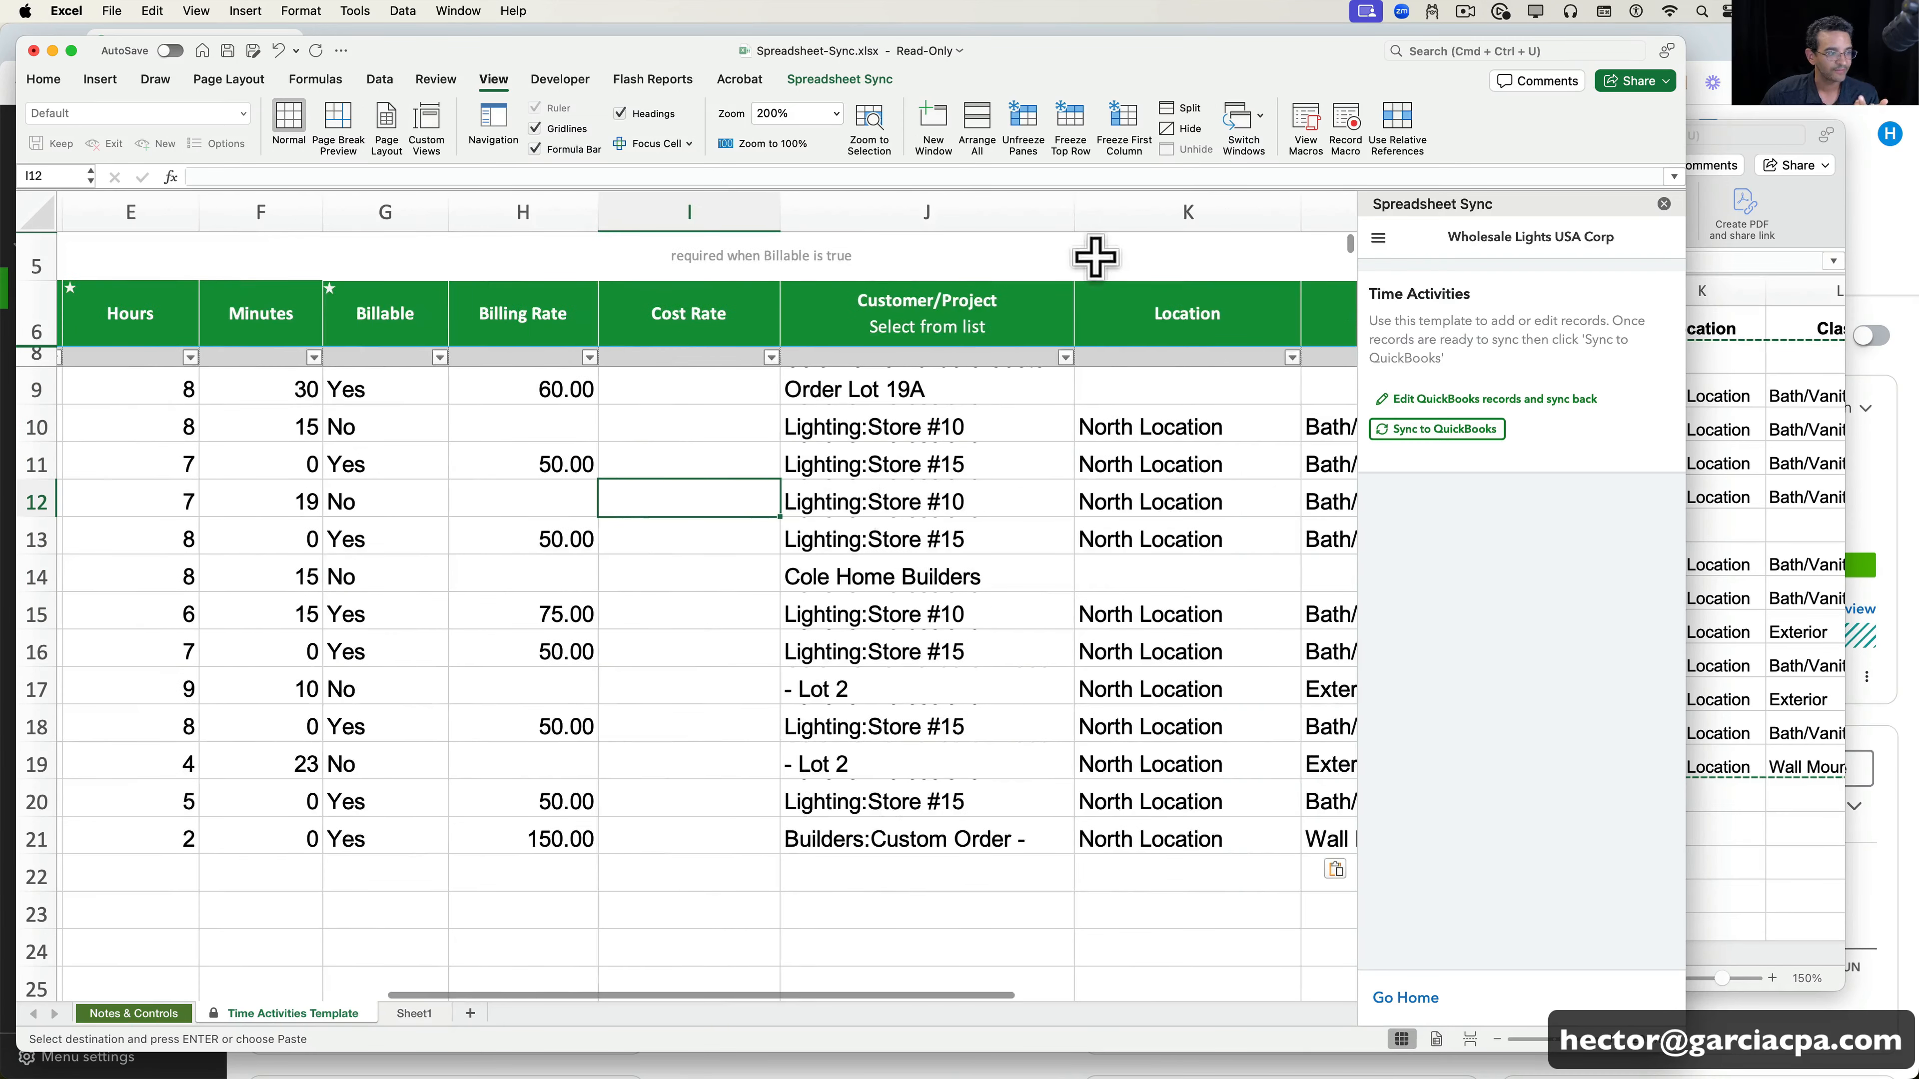
# - Widen the Customer/Project column to fit the project names, and check the pasted Location, Class and Description columns
pyautogui.moveTo(1076, 211); pyautogui.dragTo(1195, 205)
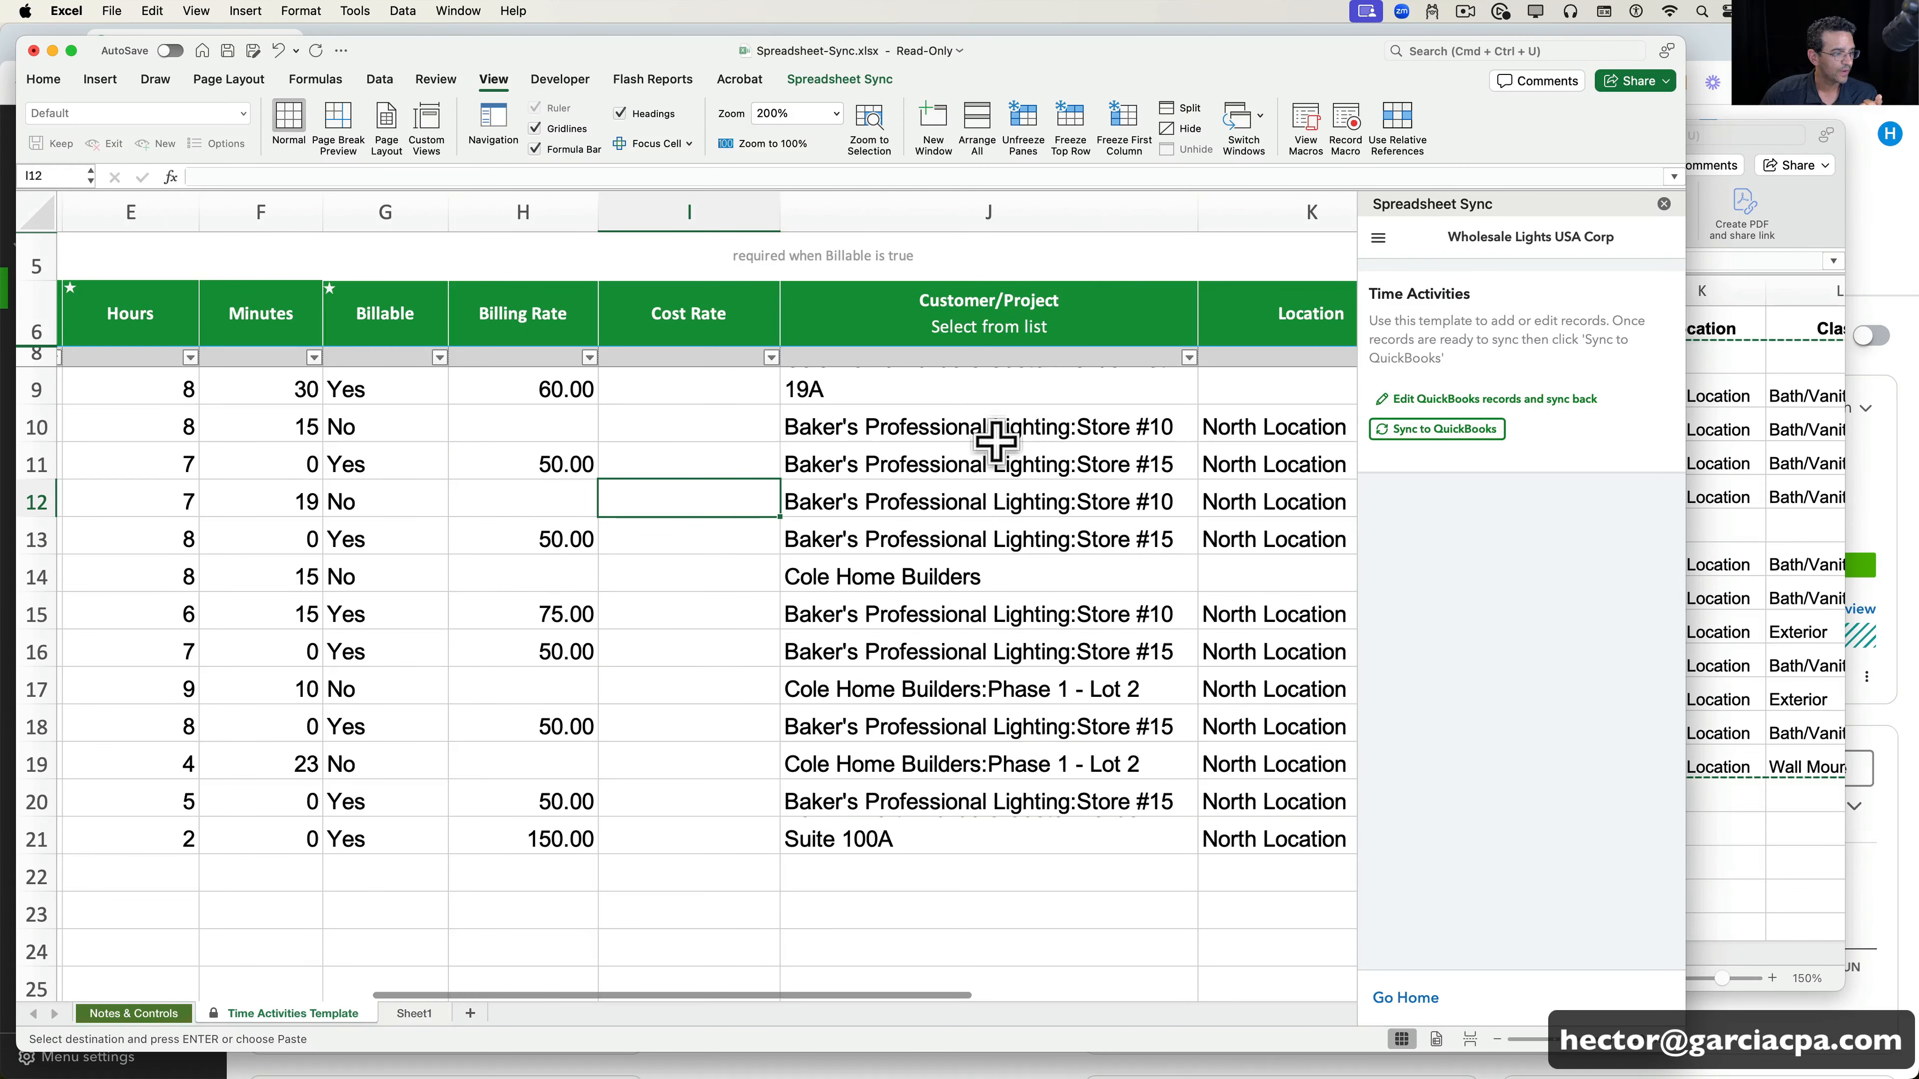
pyautogui.hscroll(3, 994, 439)
pyautogui.hscroll(2, 996, 441)
pyautogui.click(822, 438)
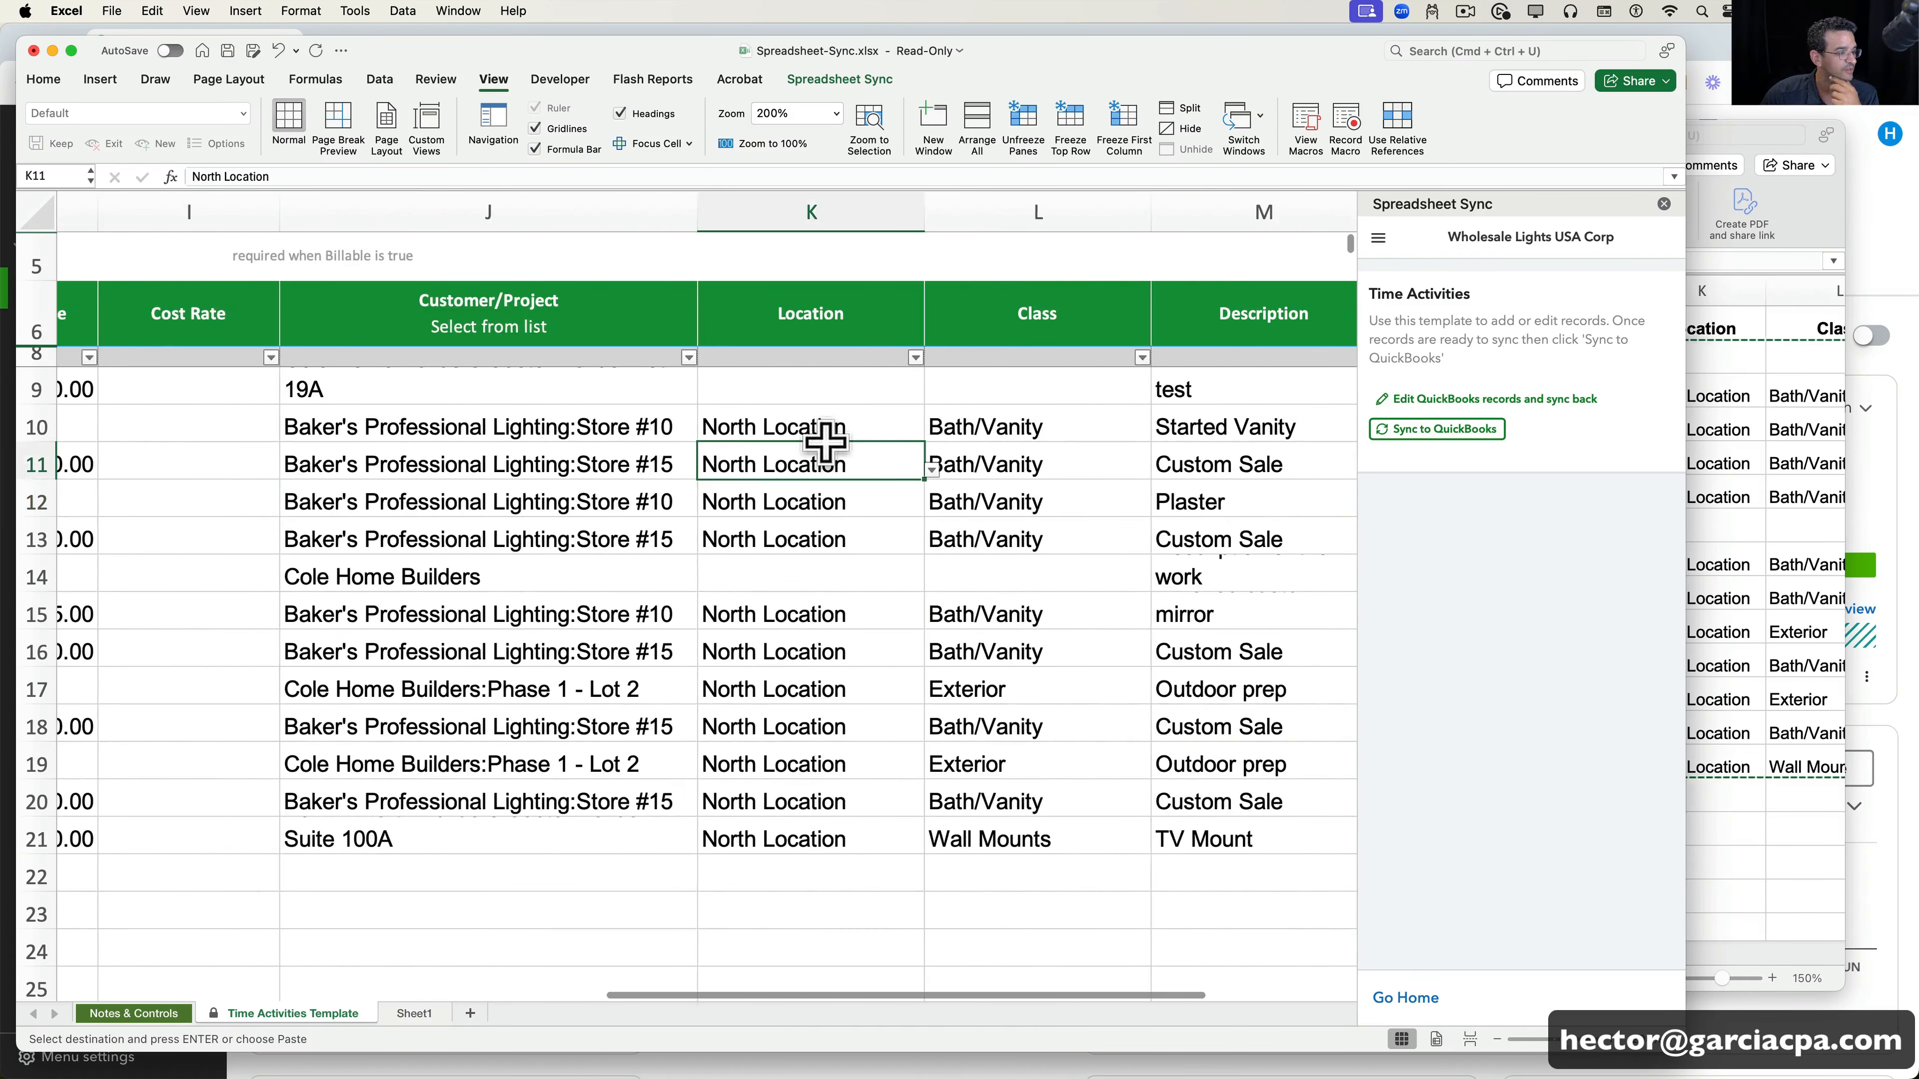
pyautogui.hscroll(2, 822, 438)
pyautogui.click(767, 436)
pyautogui.click(989, 463)
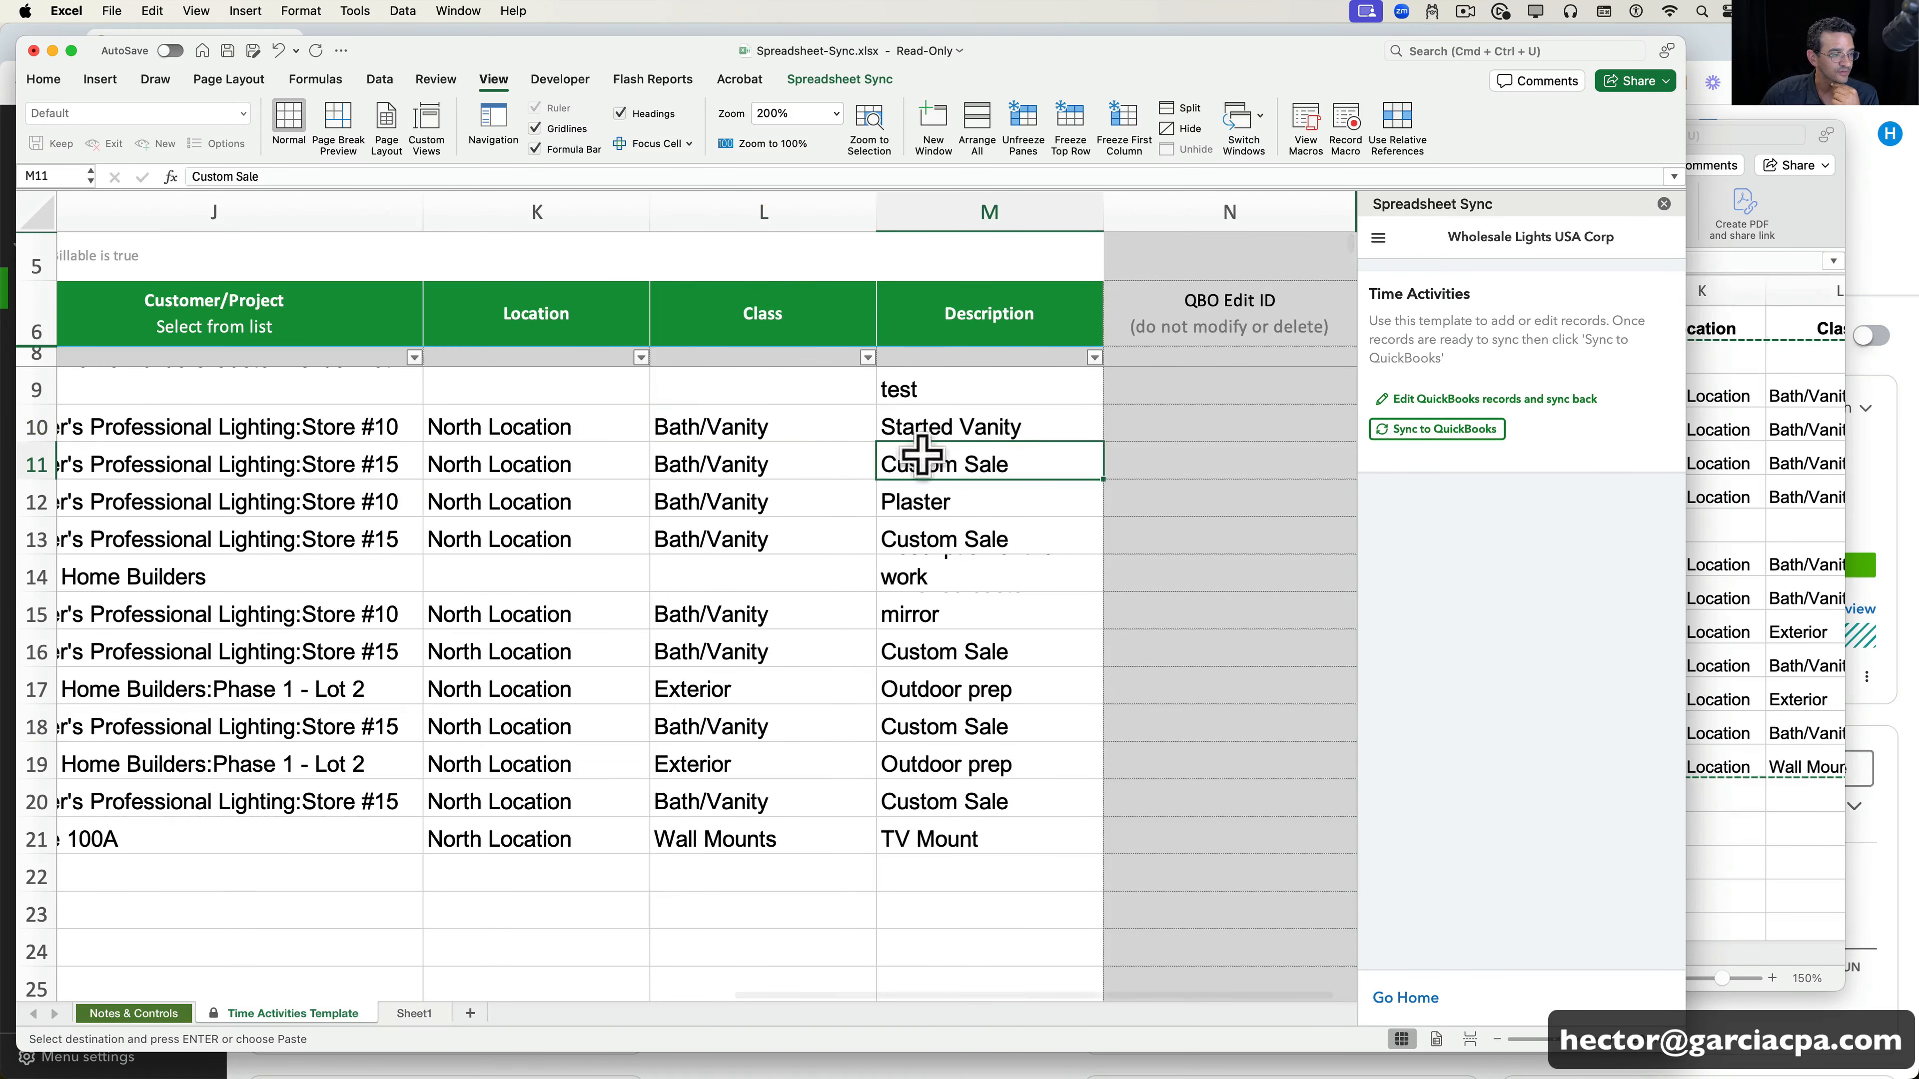
pyautogui.hscroll(-10, 797, 463)
pyautogui.hscroll(-1, 327, 442)
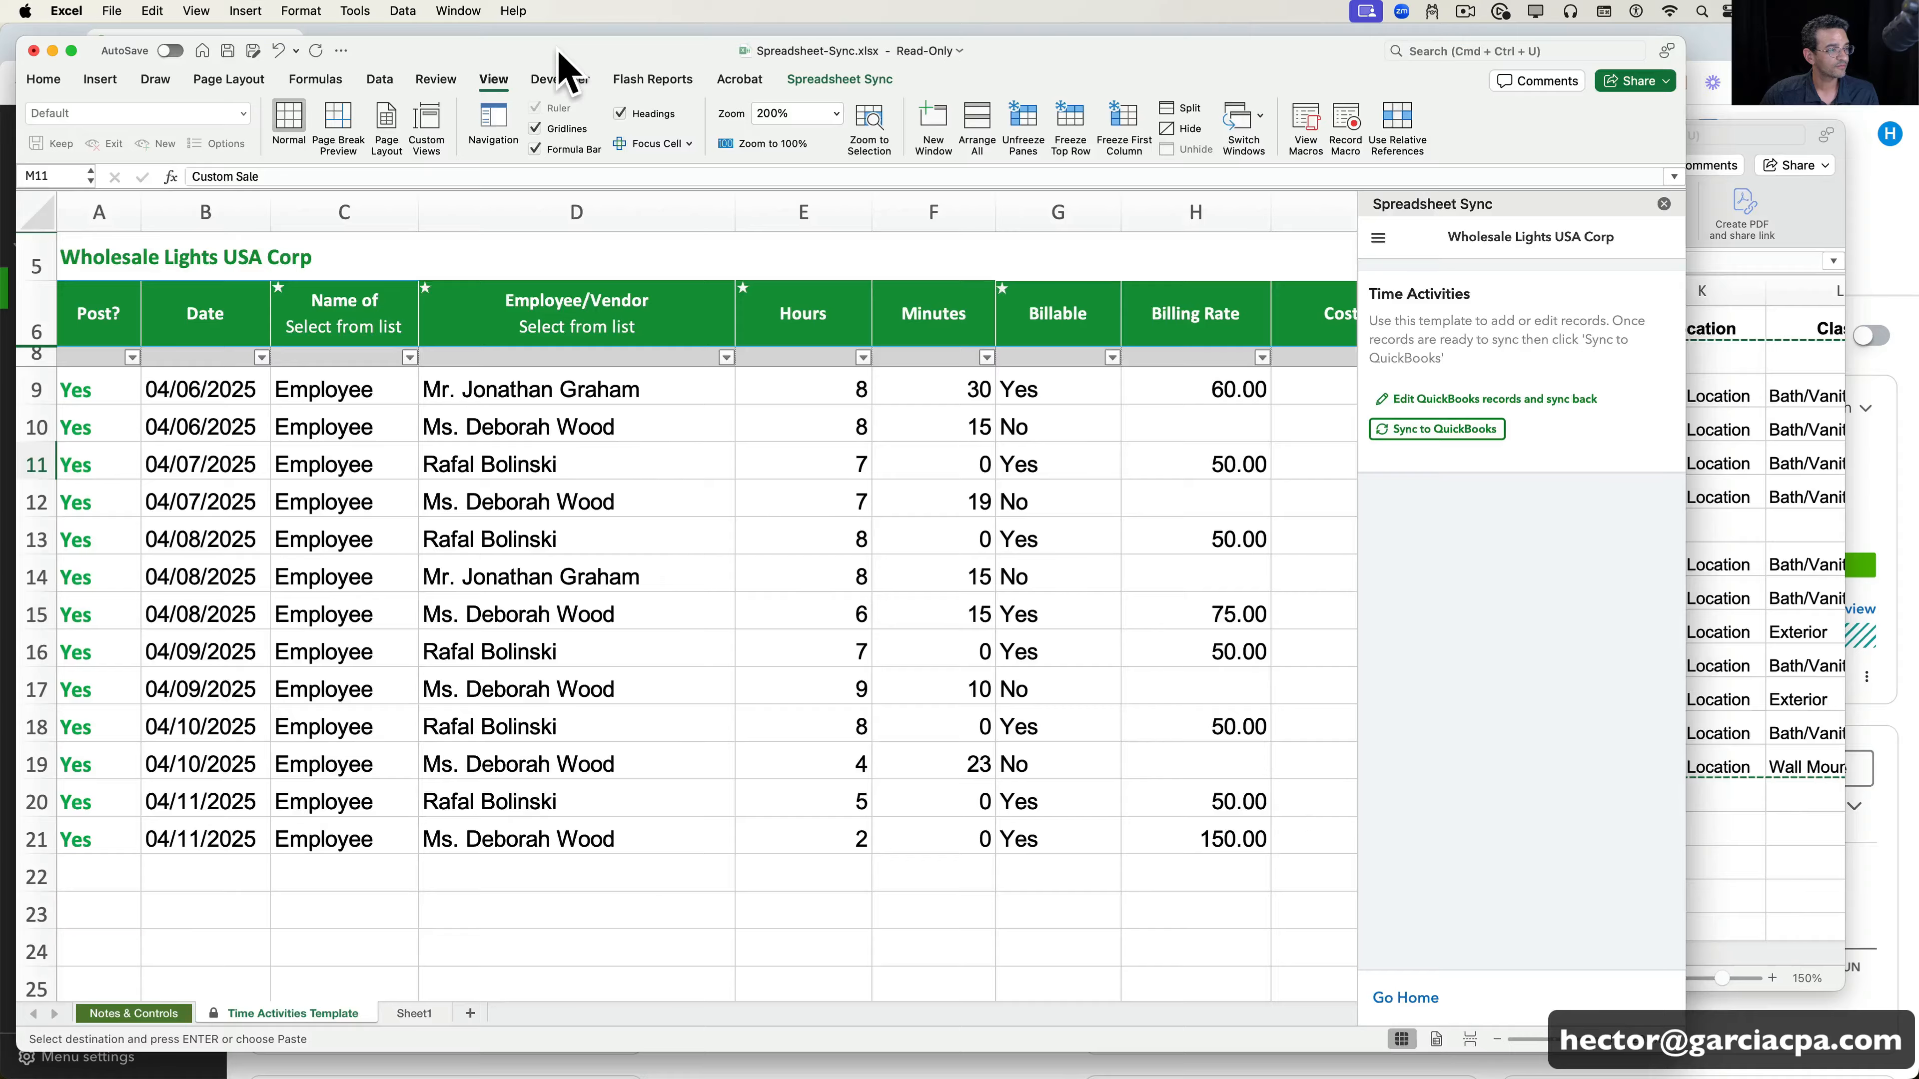
# - Close the SS Time Sheet Template workbook, keeping the copied data on the clipboard, and move the Spreadsheet-Sync window aside
pyautogui.moveTo(559, 51); pyautogui.dragTo(735, 50)
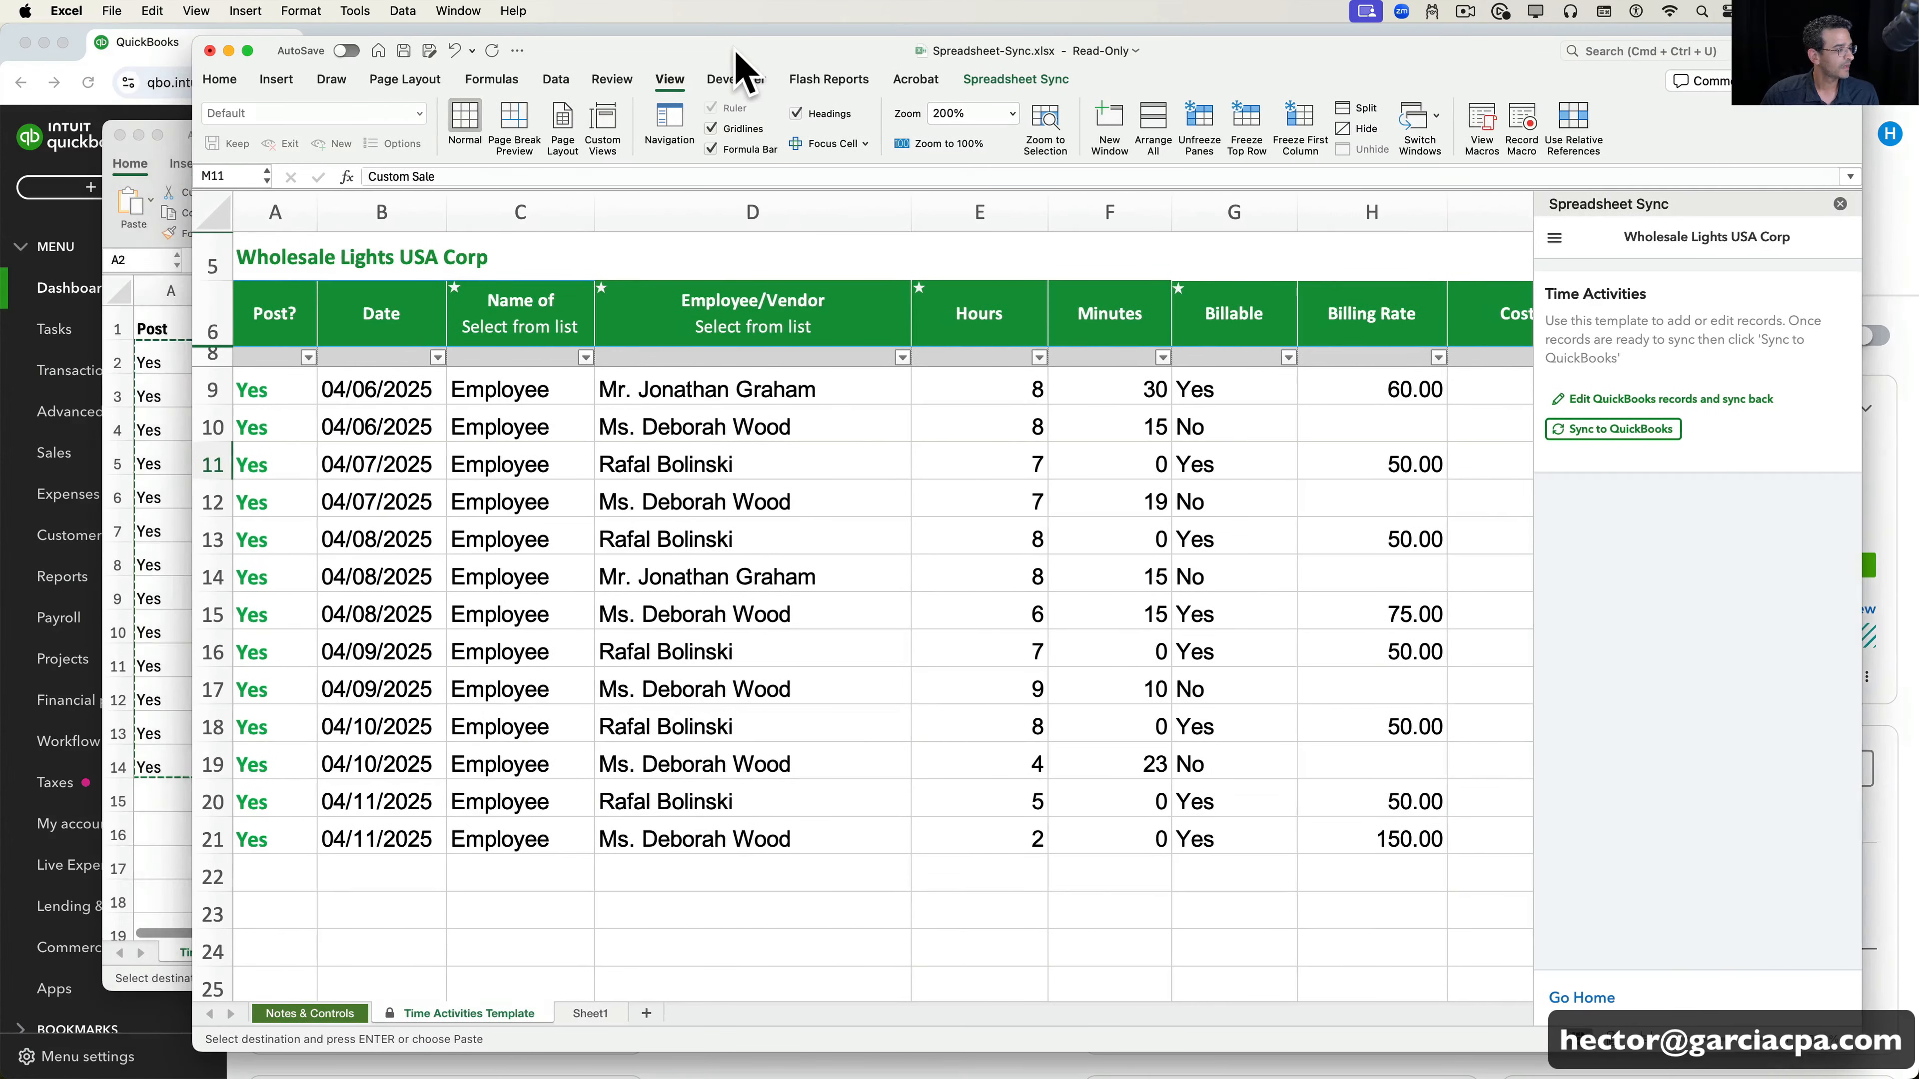
pyautogui.click(128, 146)
pyautogui.click(119, 135)
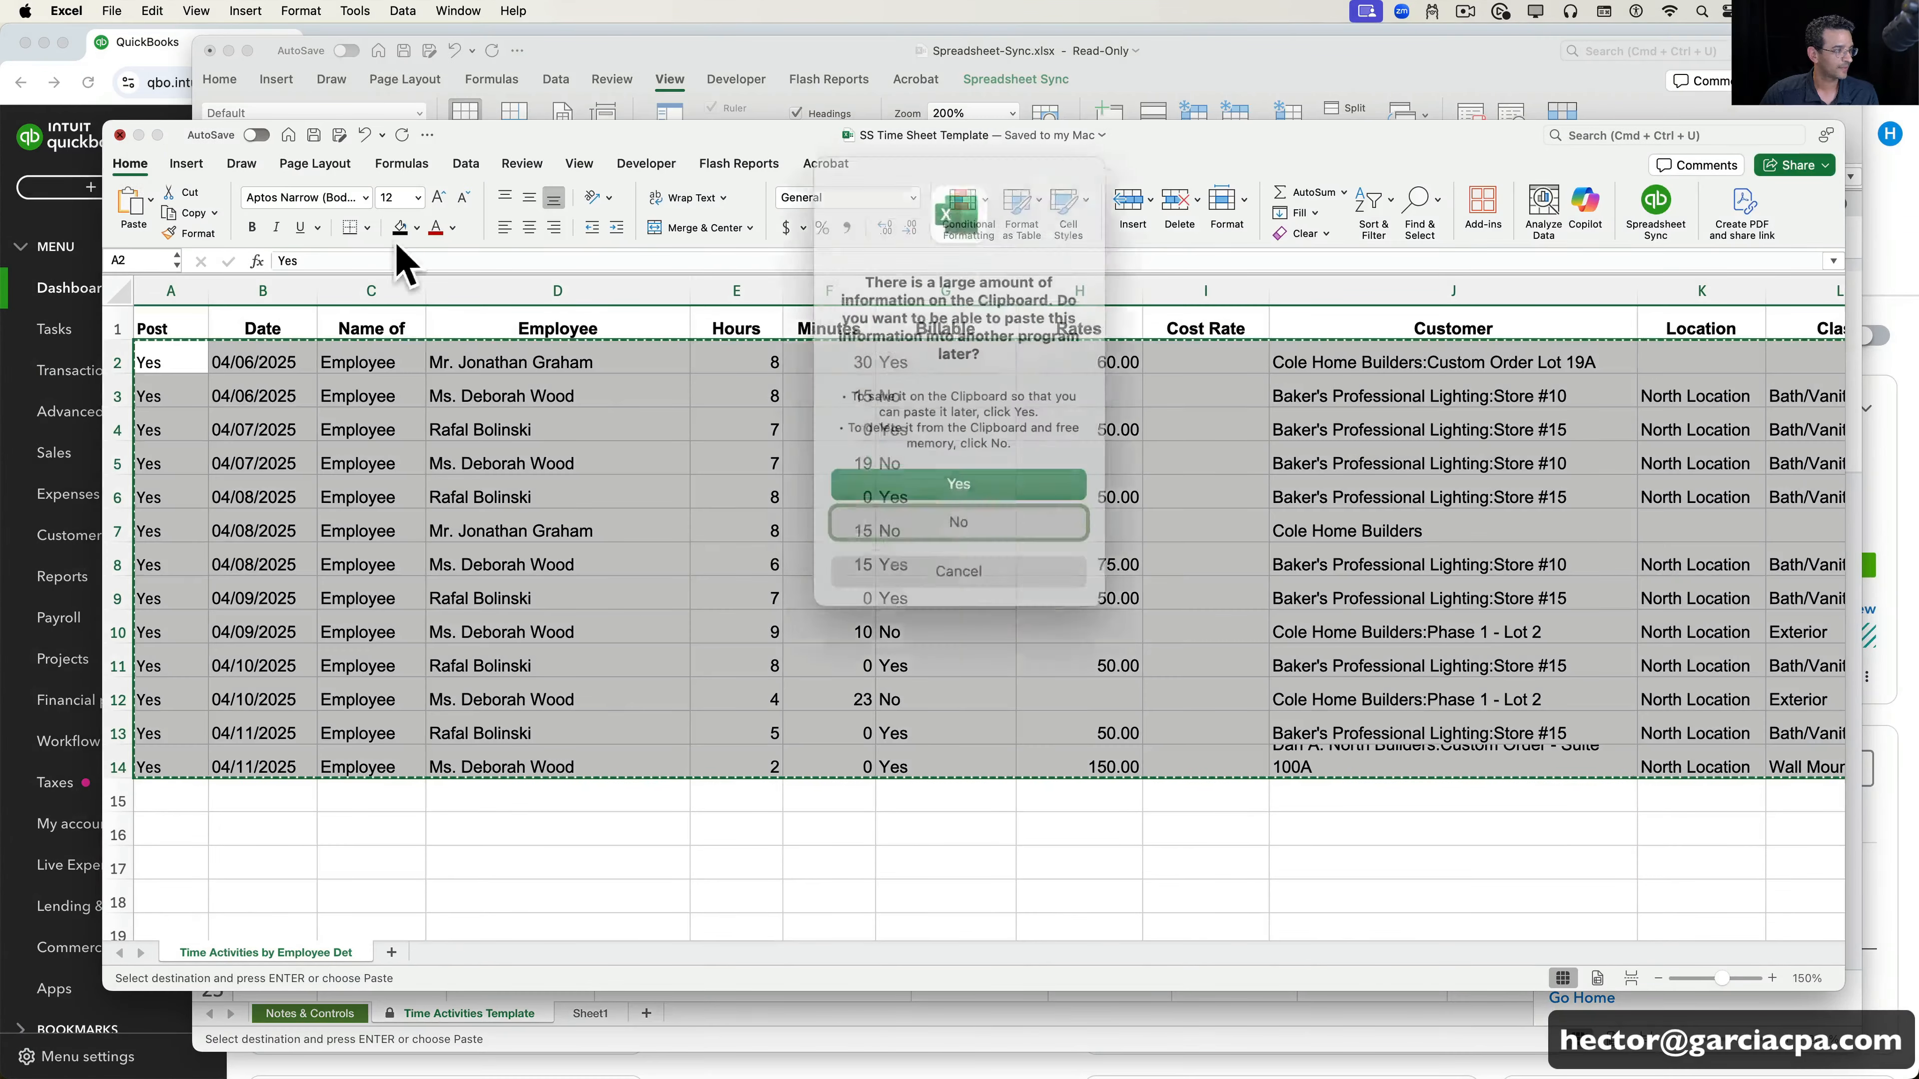
pyautogui.click(977, 467)
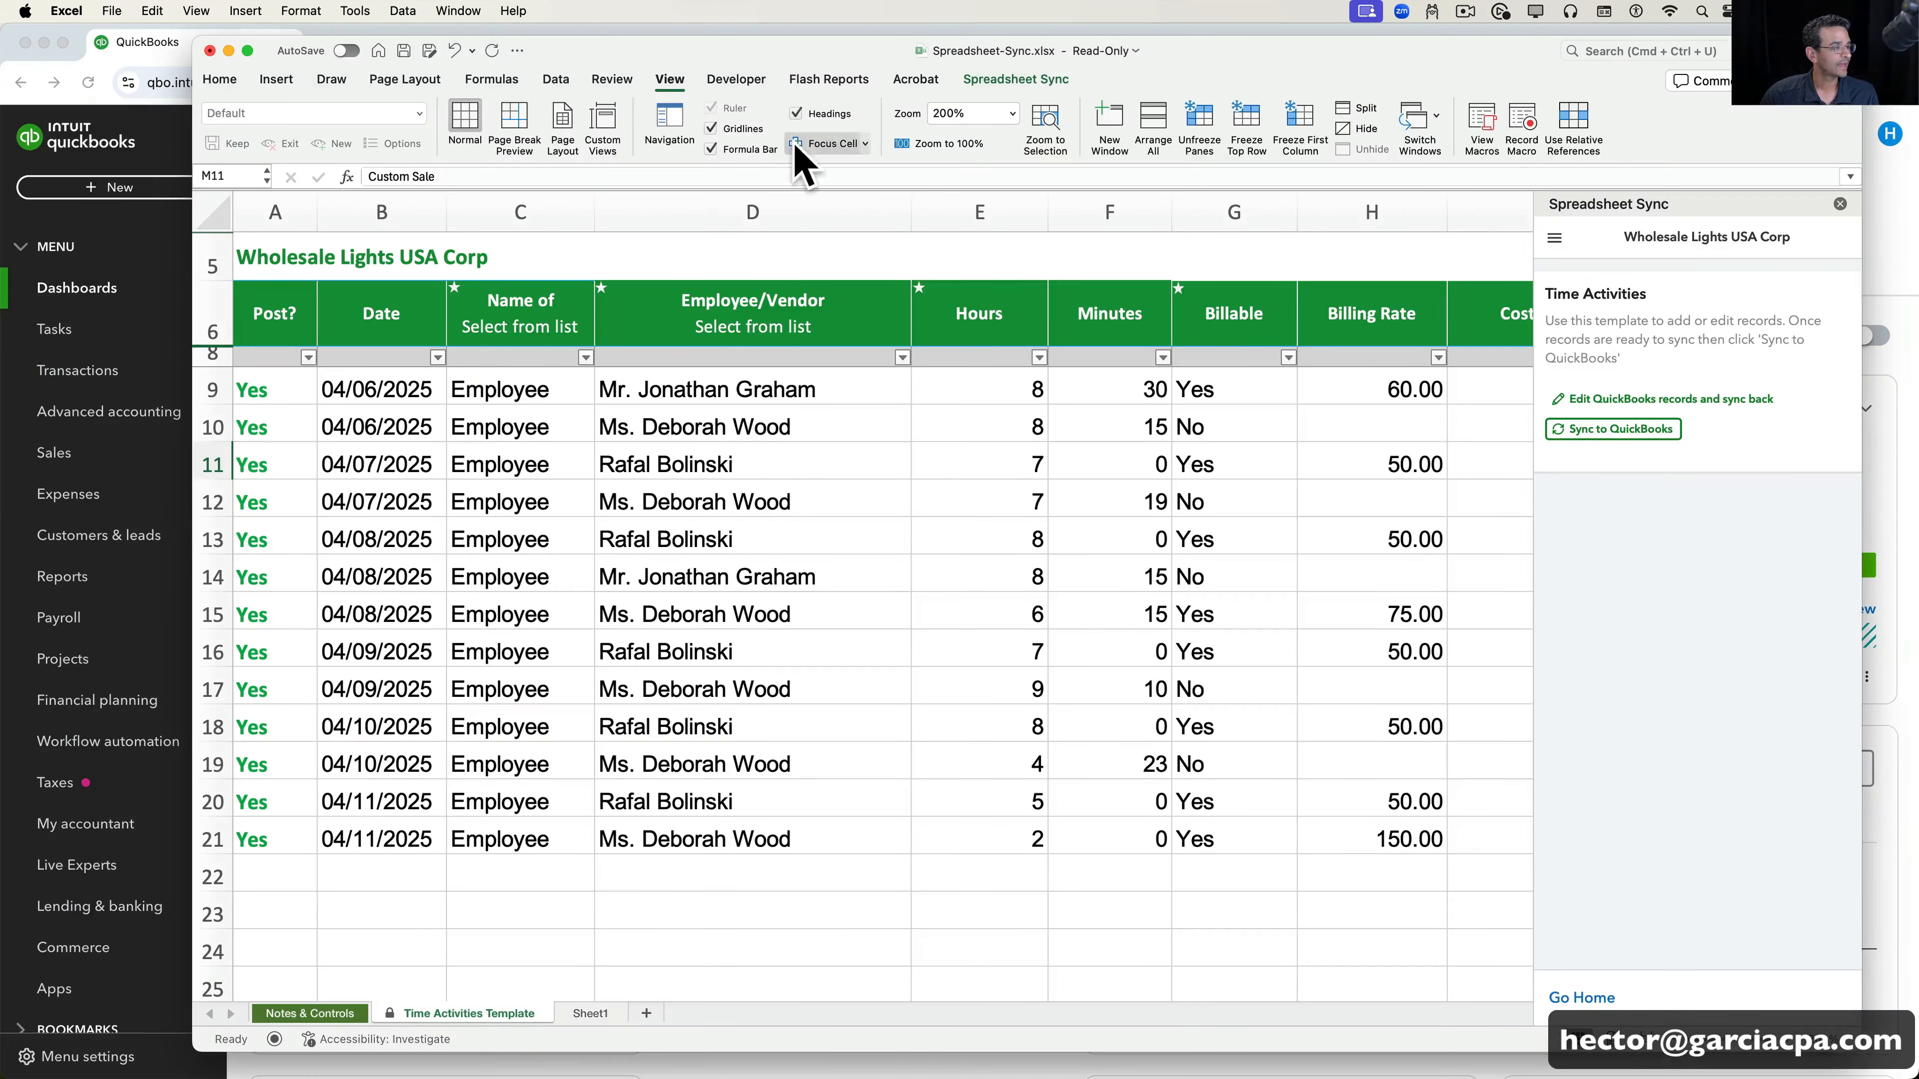
pyautogui.moveTo(797, 59); pyautogui.dragTo(813, 59)
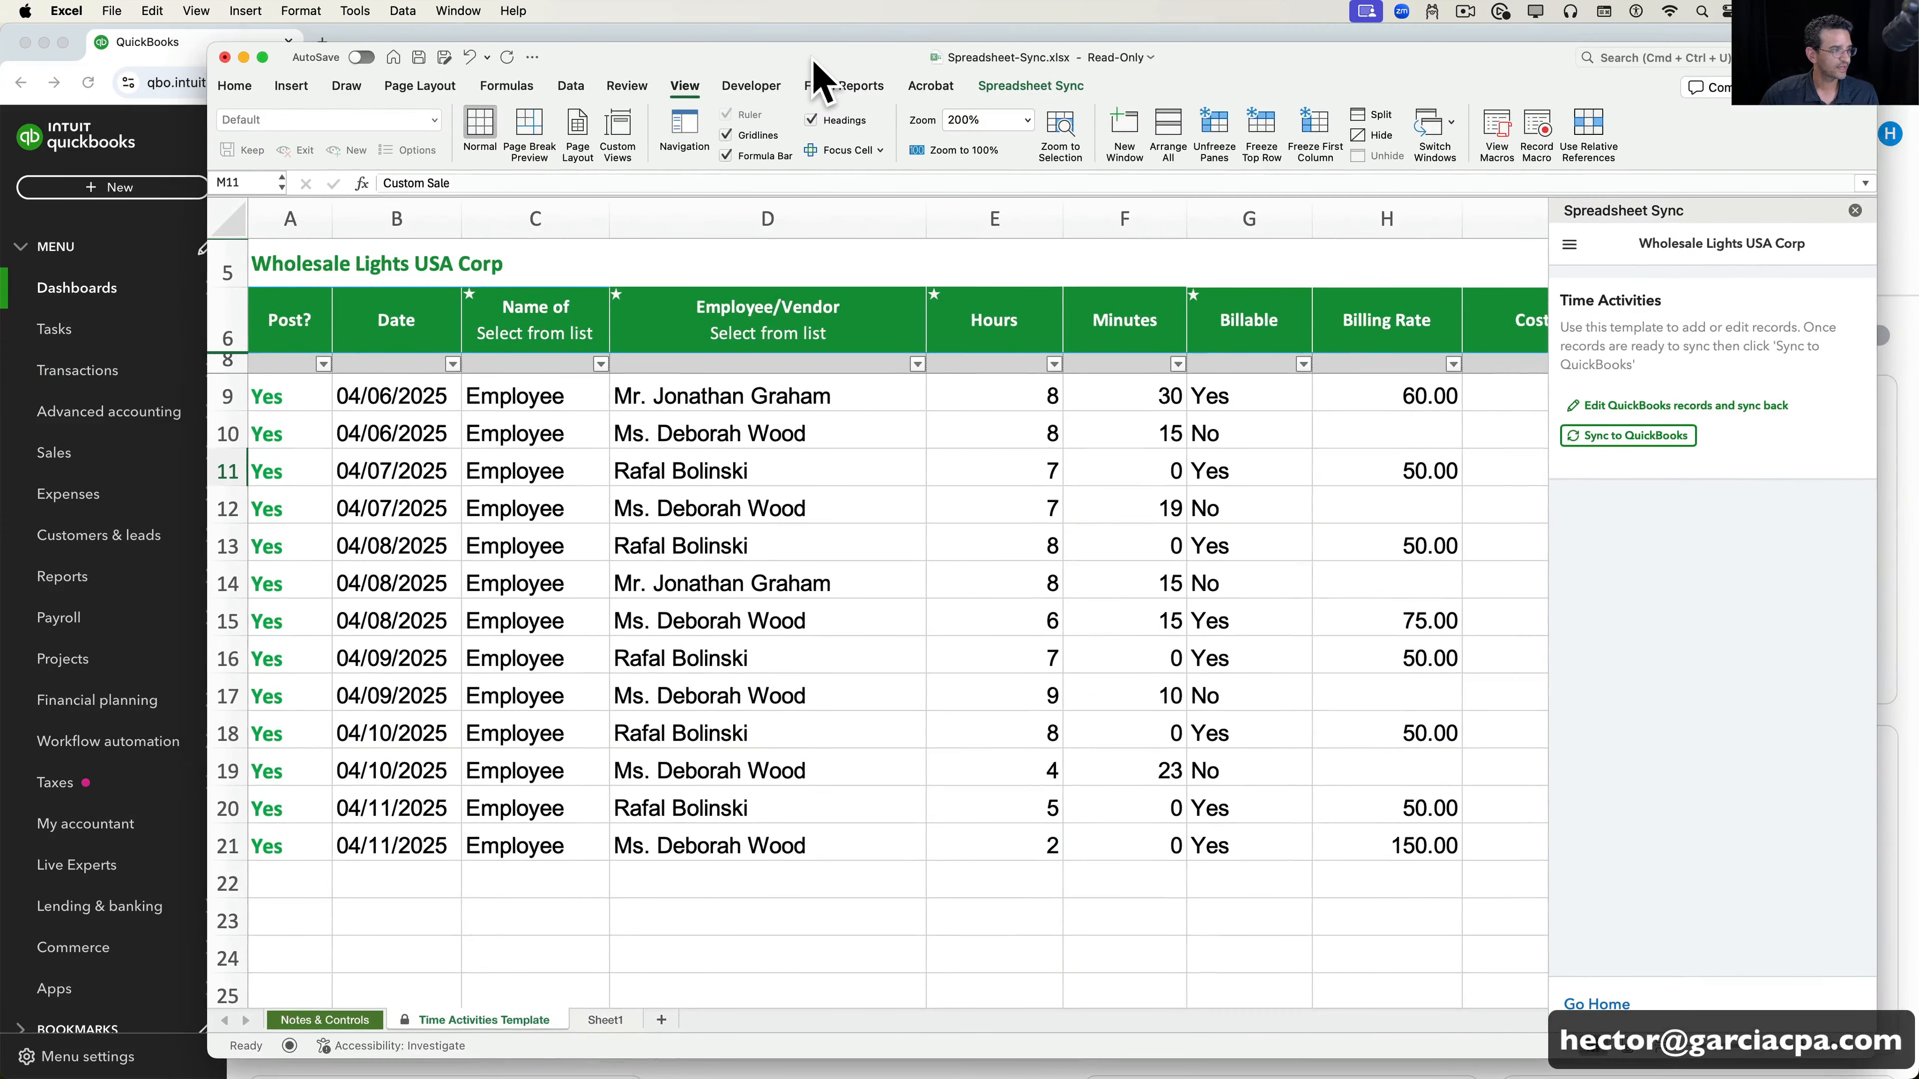
# - Switch to QuickBooks in the browser, open the weekly timesheet for 4/6/2025 to 4/12/2025 and review its existing entries
pyautogui.click(793, 31)
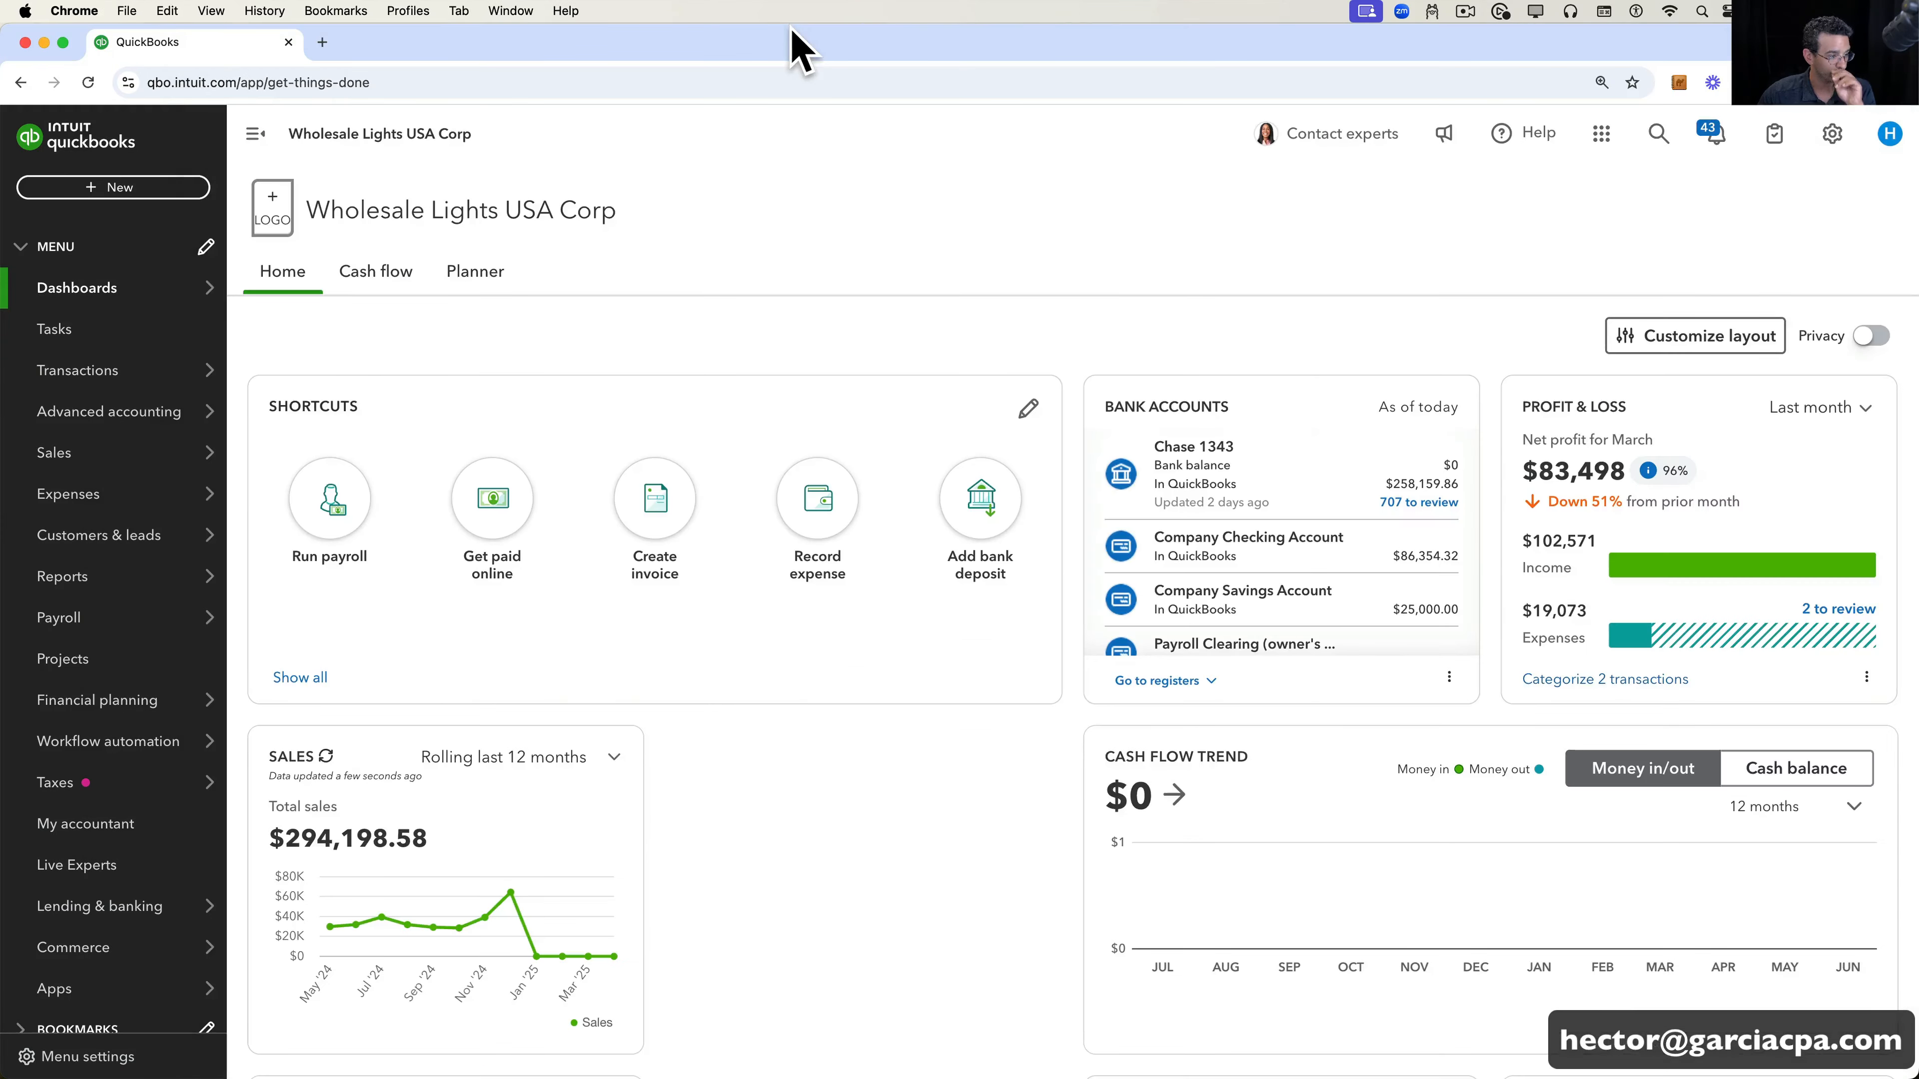
pyautogui.click(87, 188)
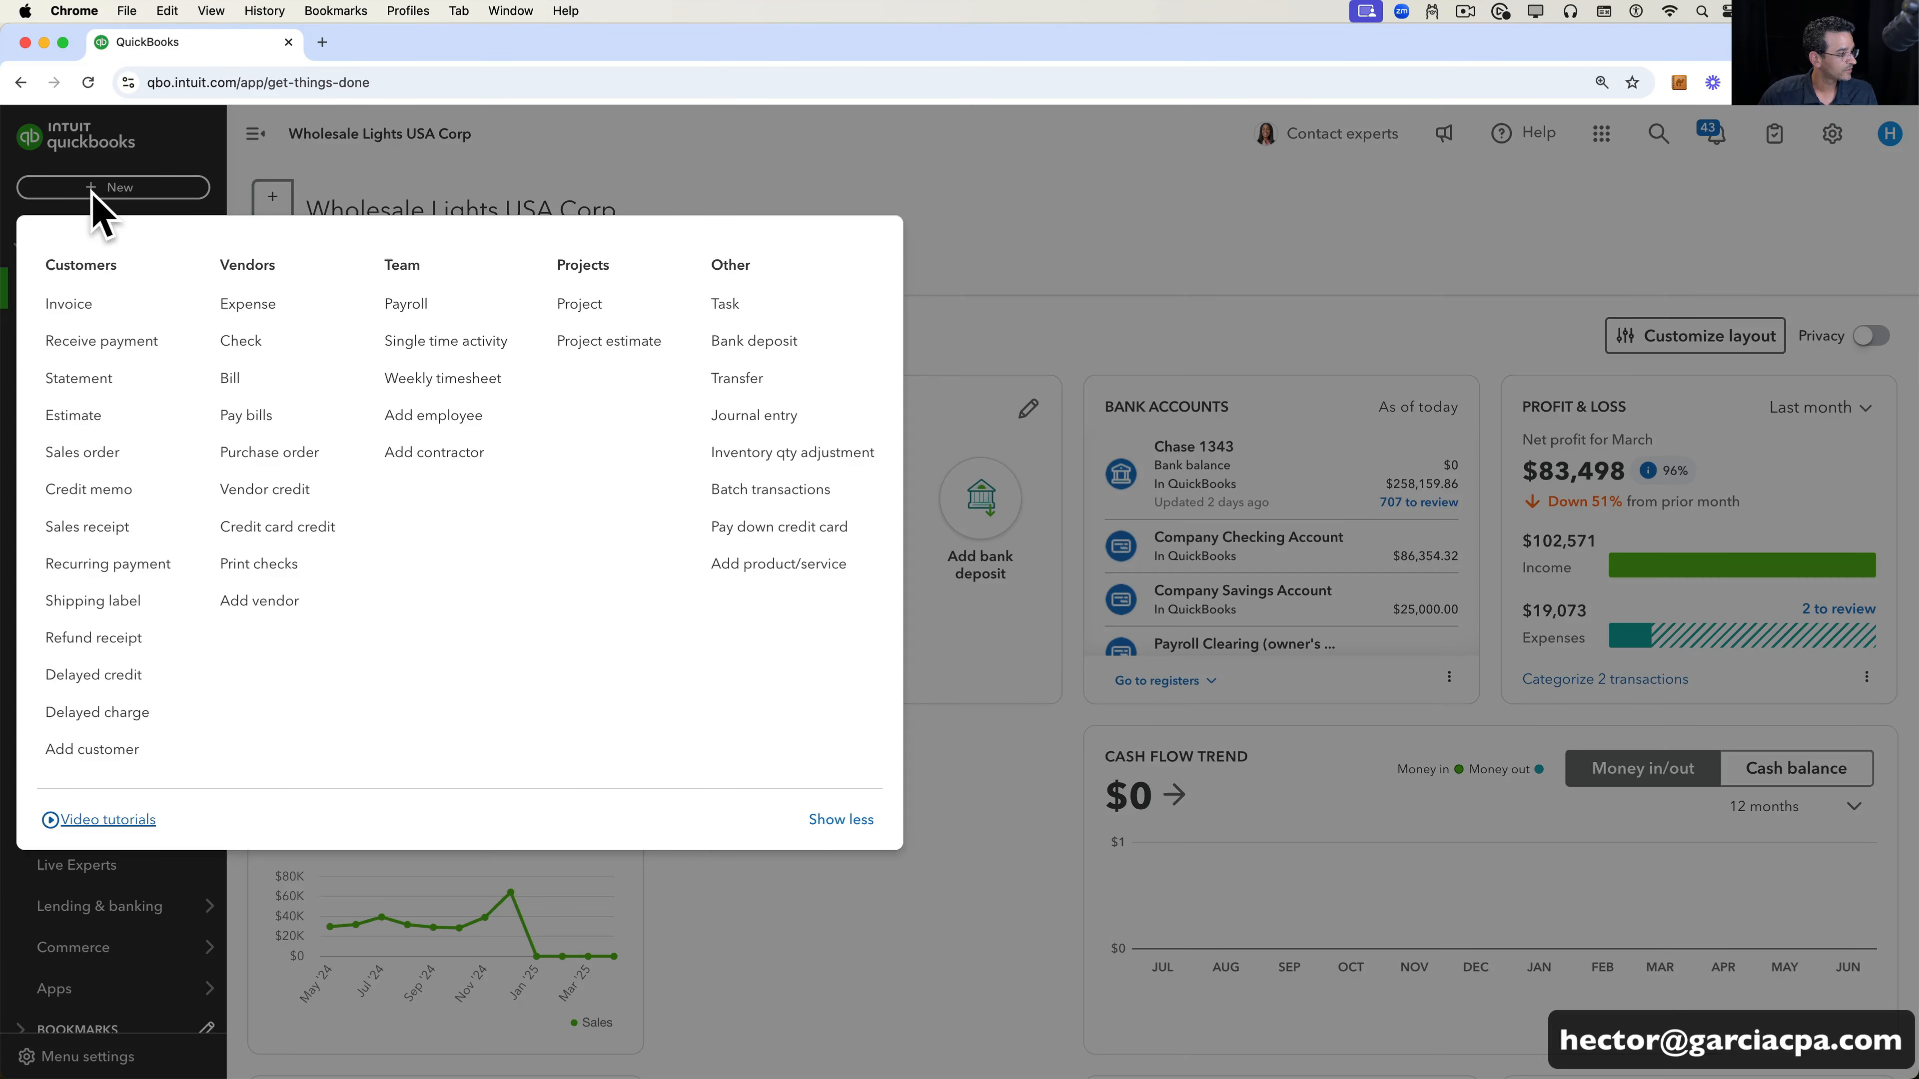
pyautogui.click(441, 379)
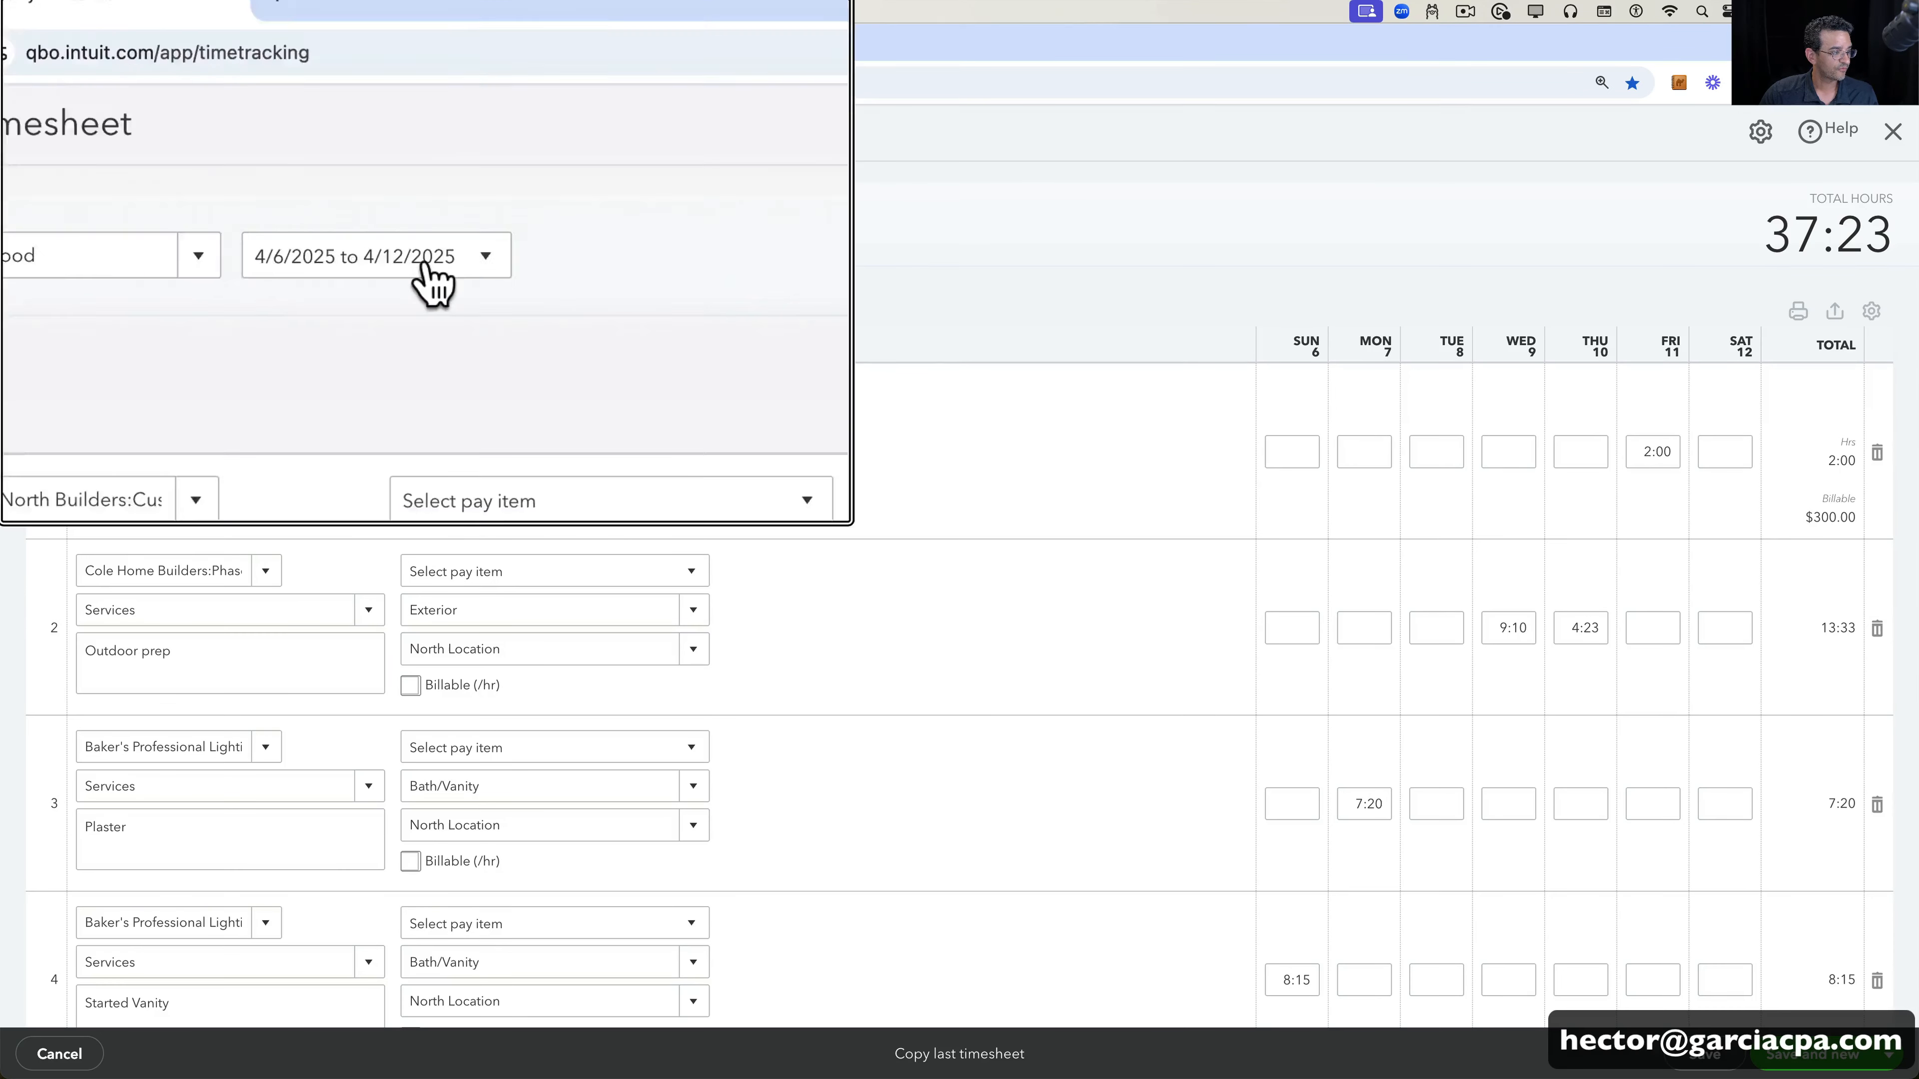
pyautogui.scroll(-2, 894, 612)
pyautogui.scroll(-2, 895, 612)
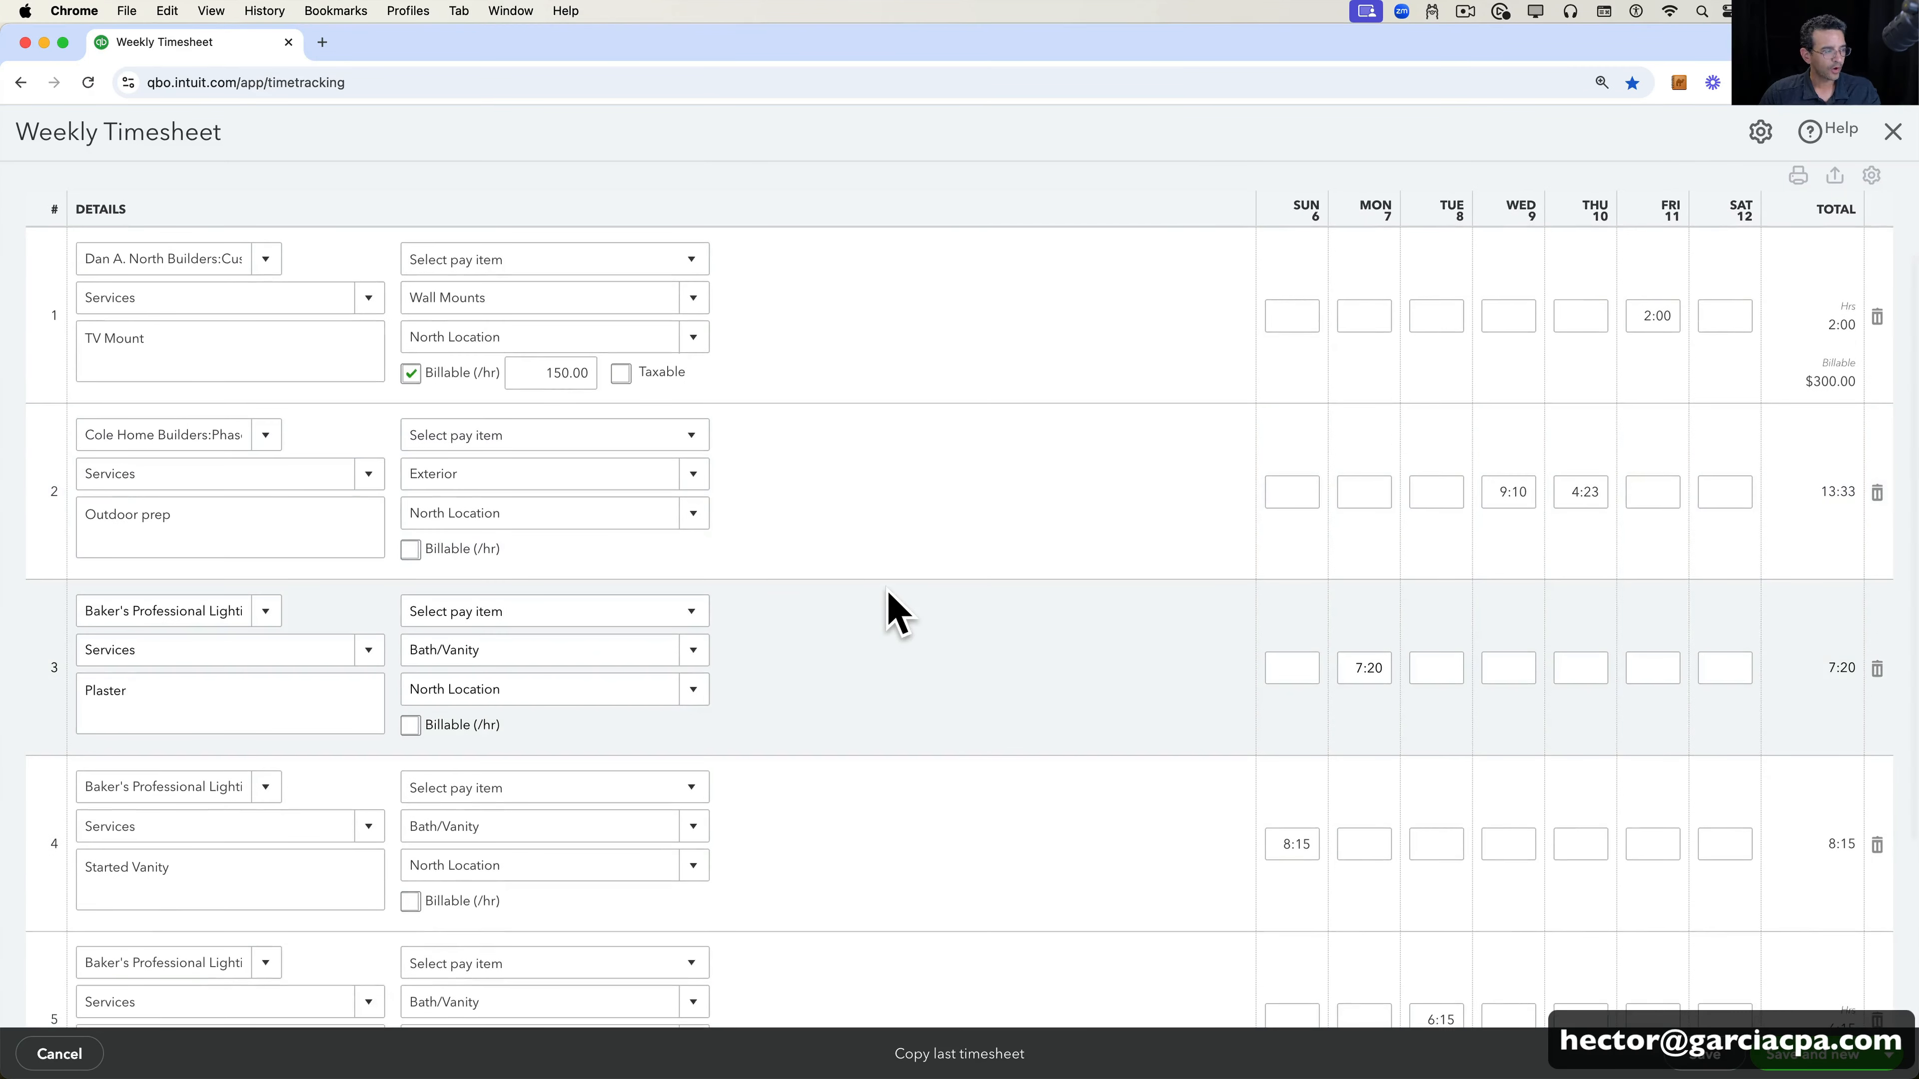
pyautogui.scroll(4, 886, 609)
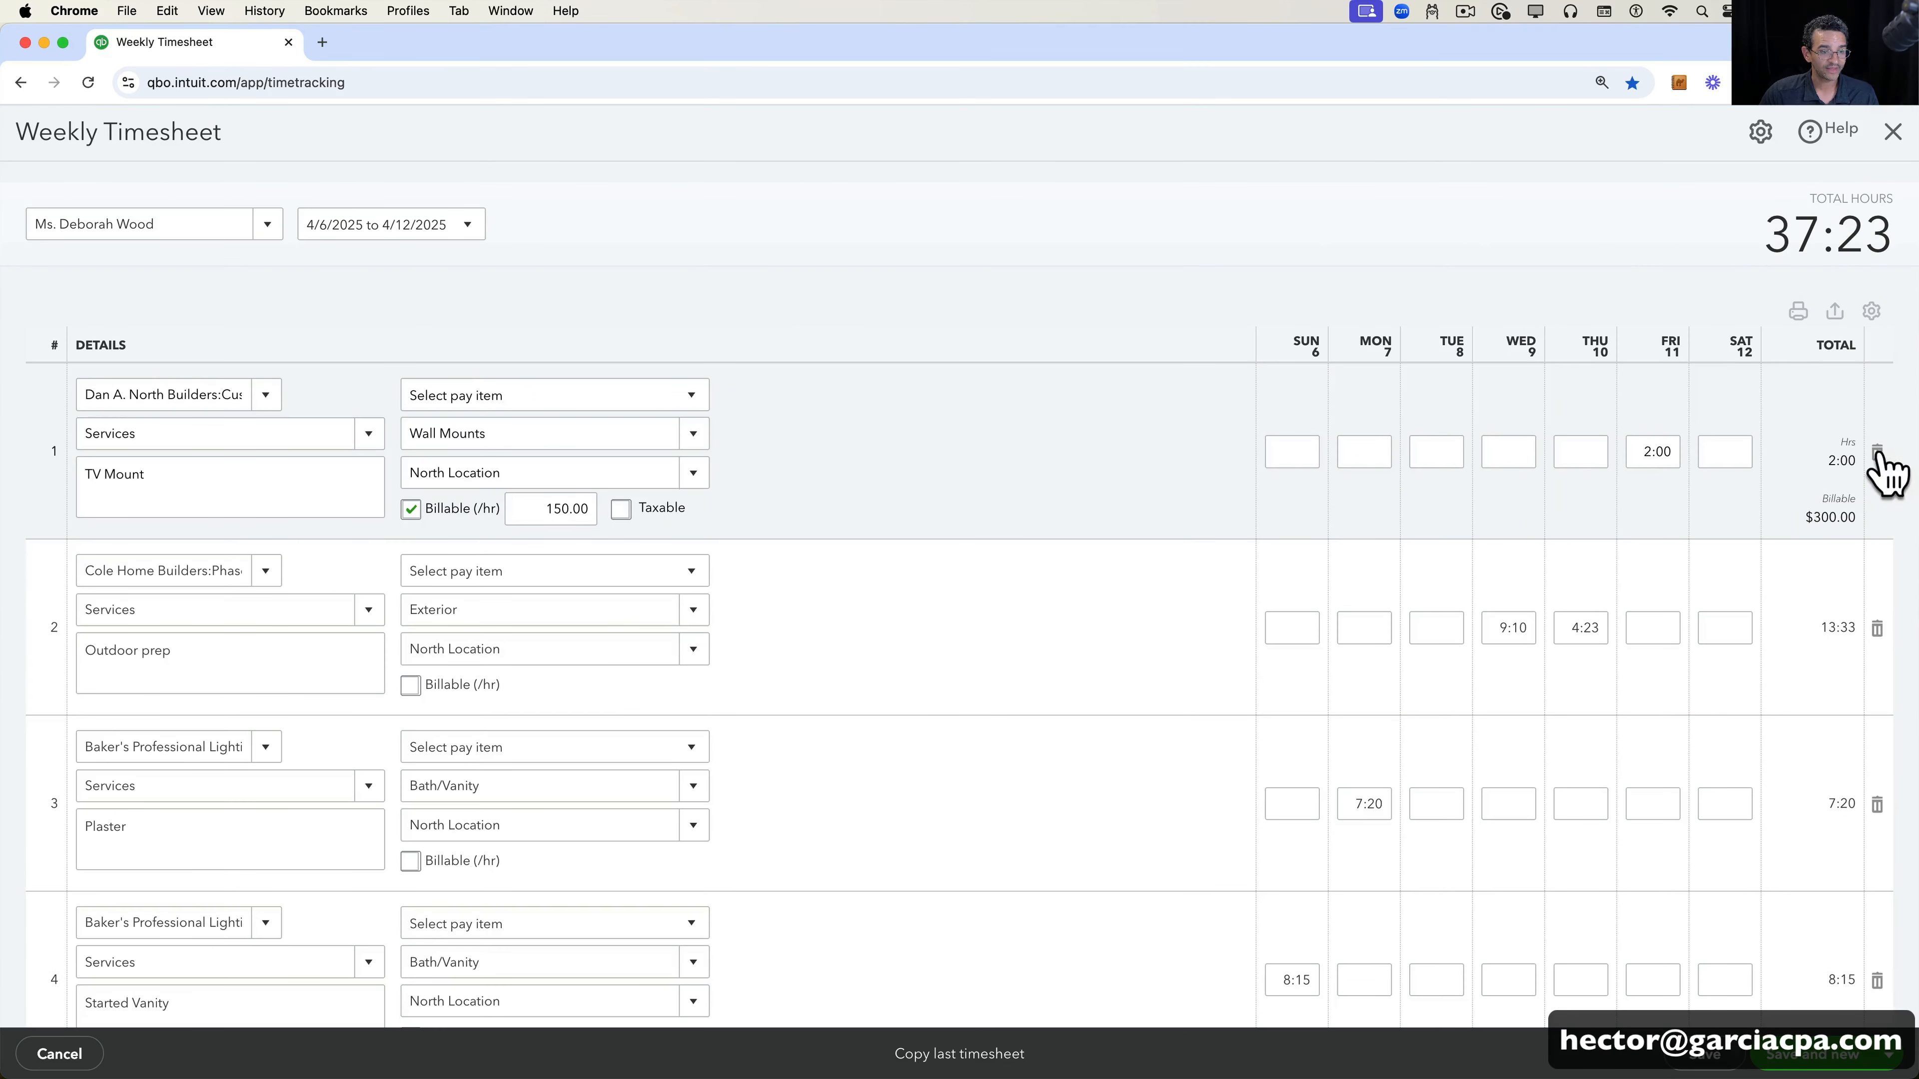
# - Delete all time entry lines from the employee's weekly timesheet, save it and close it
pyautogui.click(1878, 452)
pyautogui.click(1877, 452)
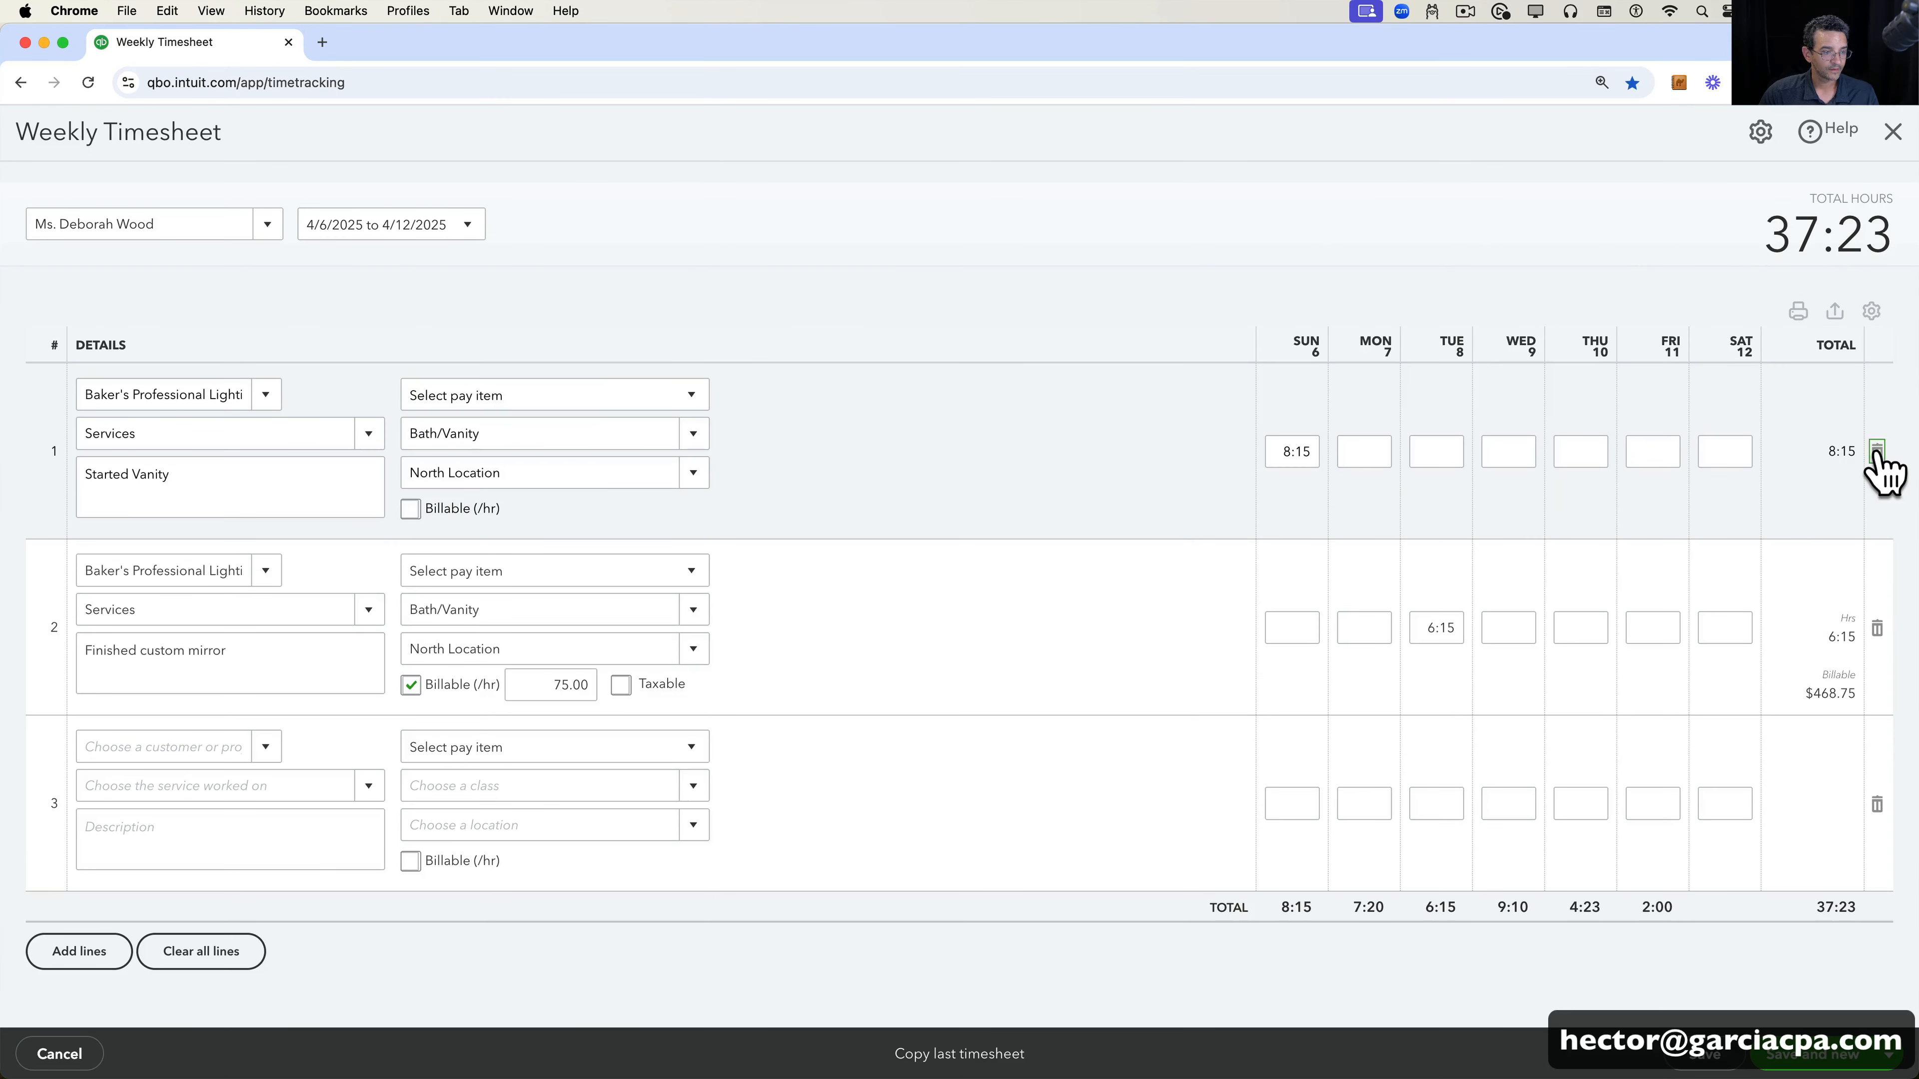
pyautogui.click(1877, 453)
pyautogui.click(1877, 453)
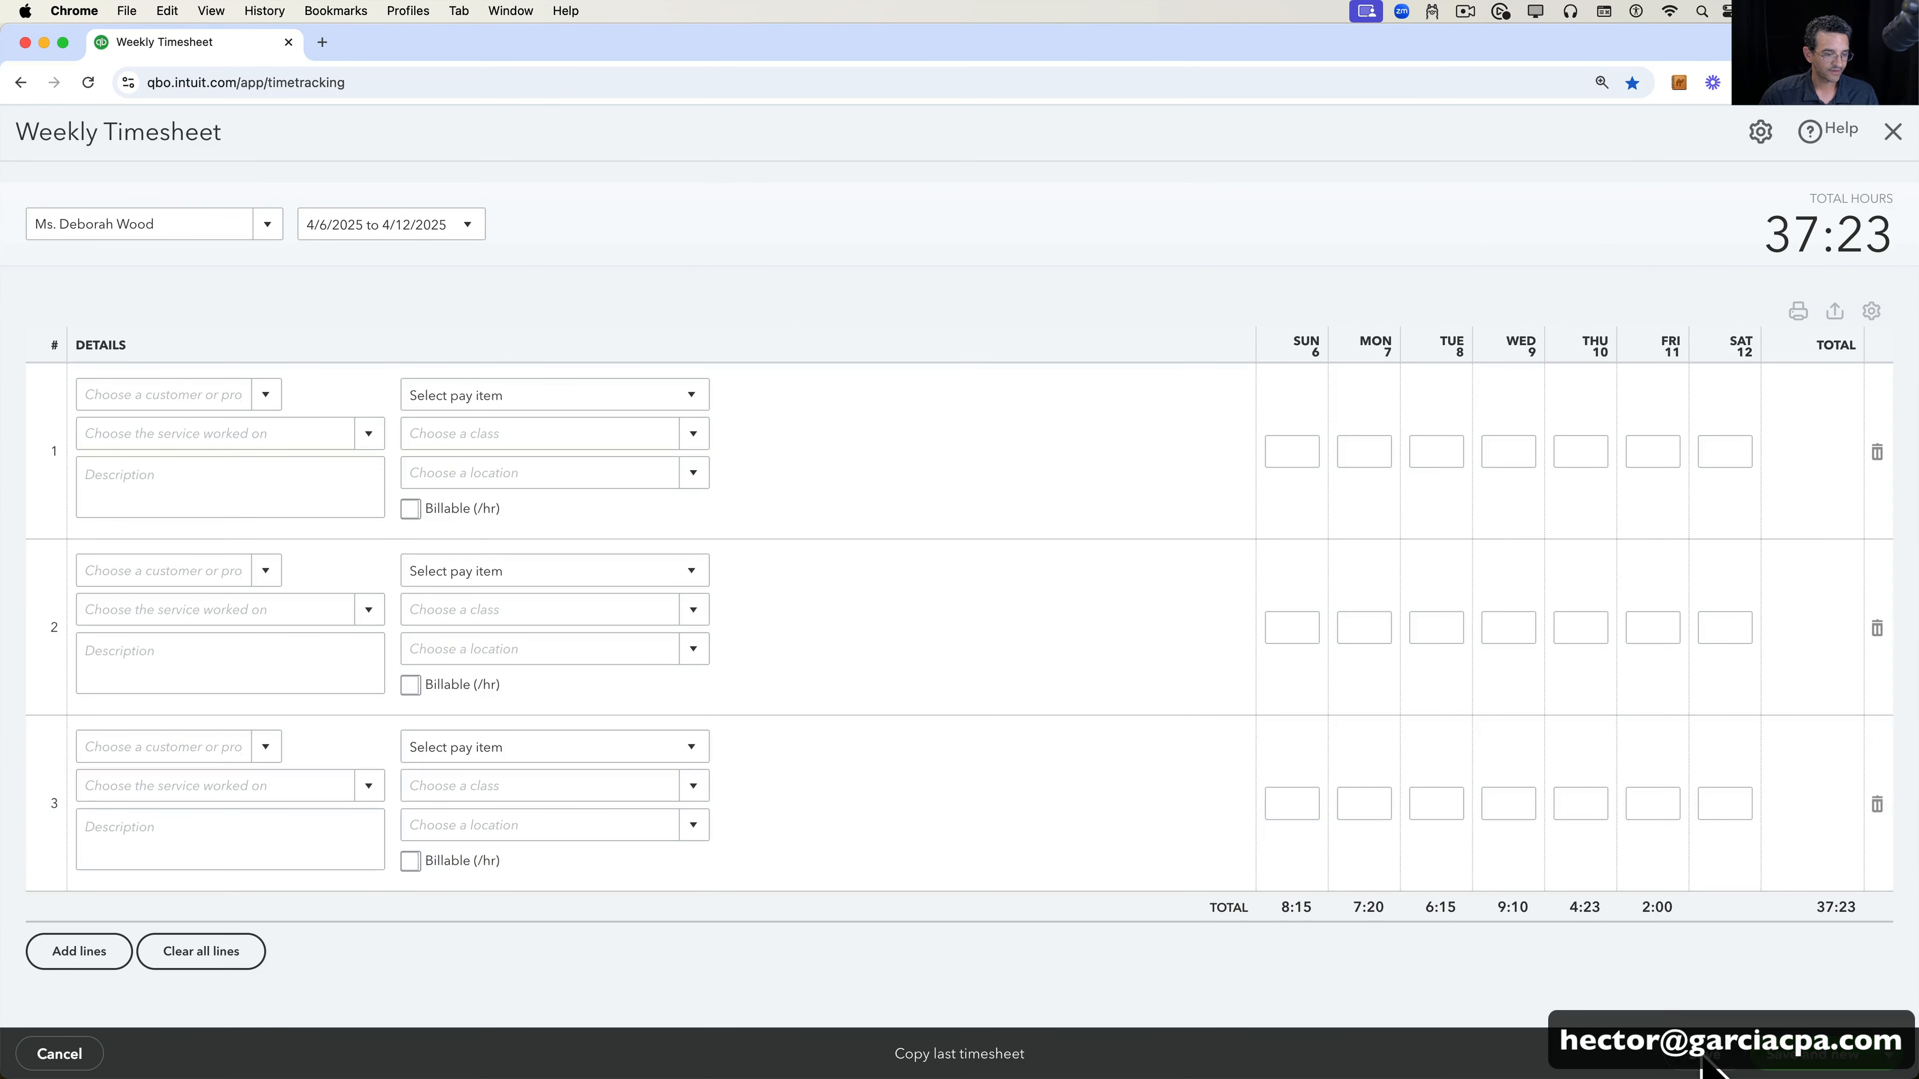
pyautogui.click(1702, 1058)
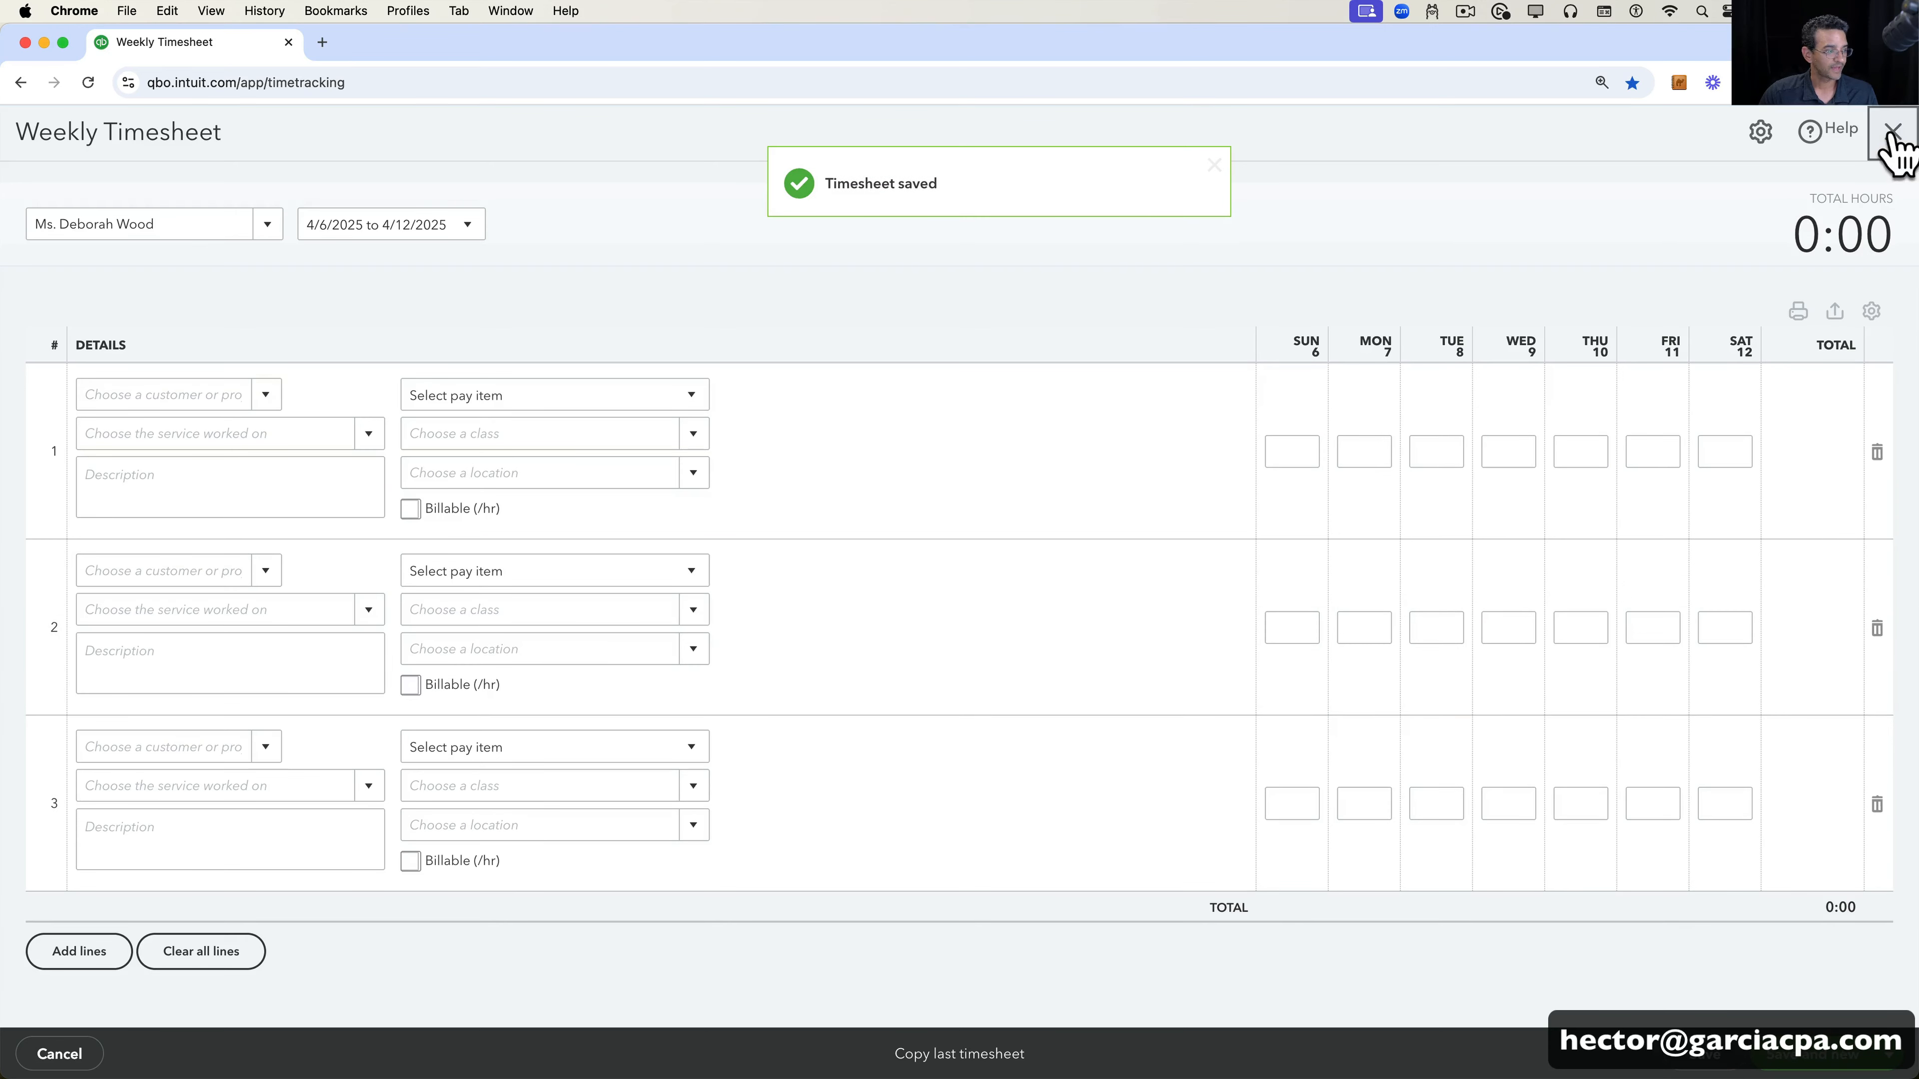
pyautogui.click(1892, 136)
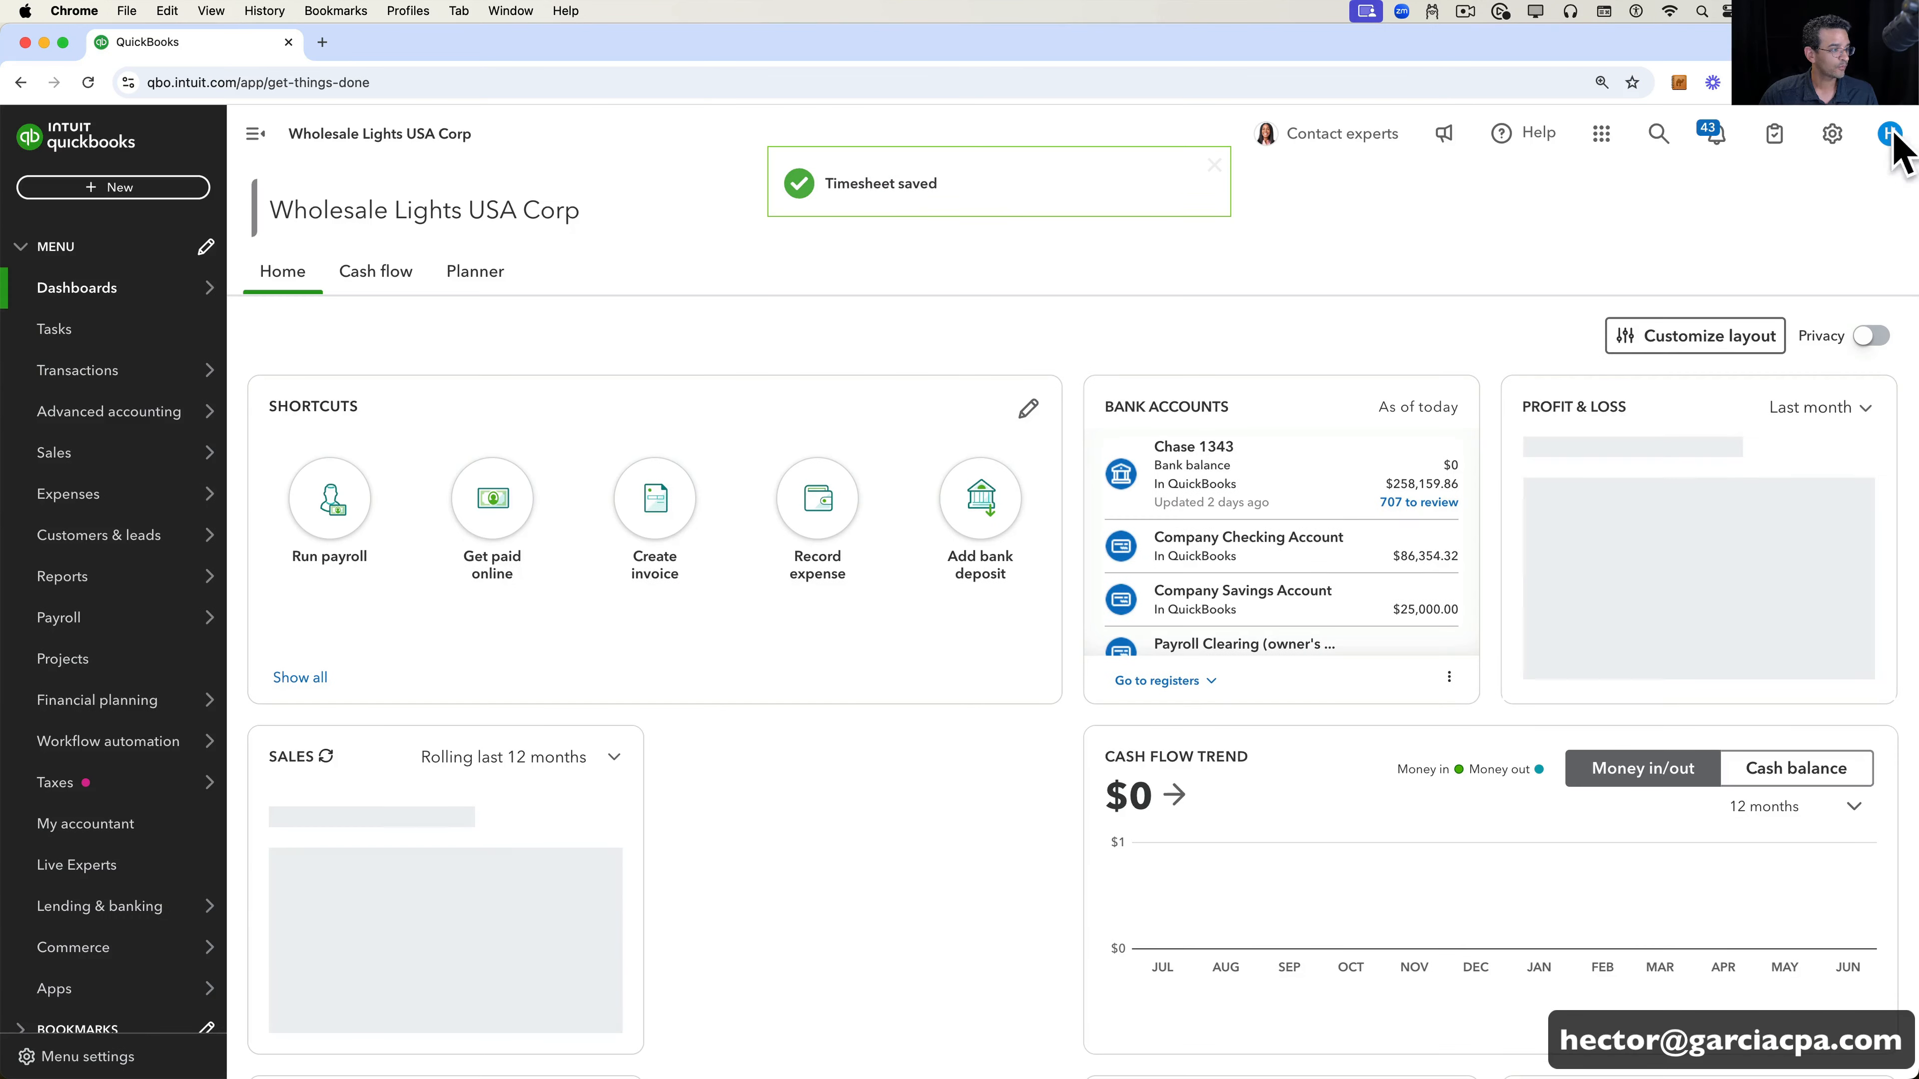
# - Reopen the weekly timesheet to check its entries, and switch back to the Spreadsheet-Sync workbook in Excel
pyautogui.click(111, 189)
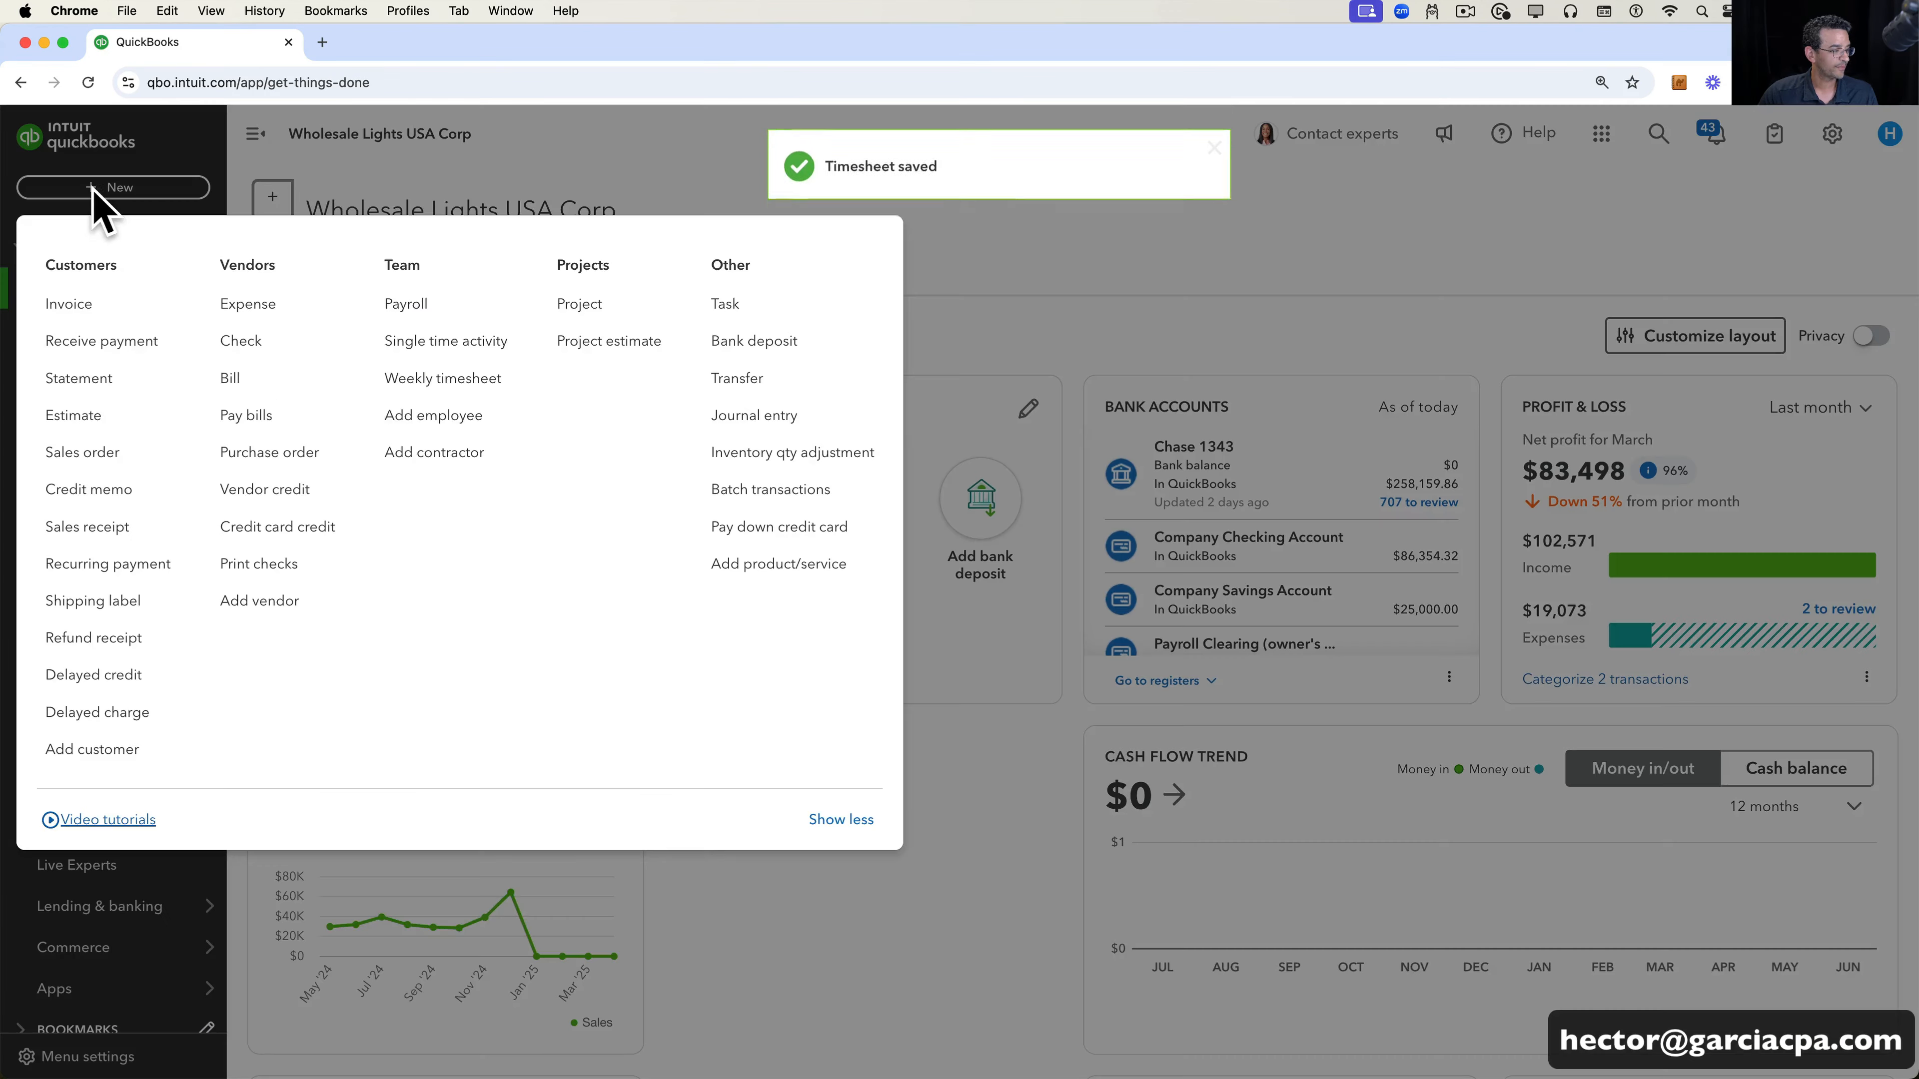
pyautogui.click(464, 378)
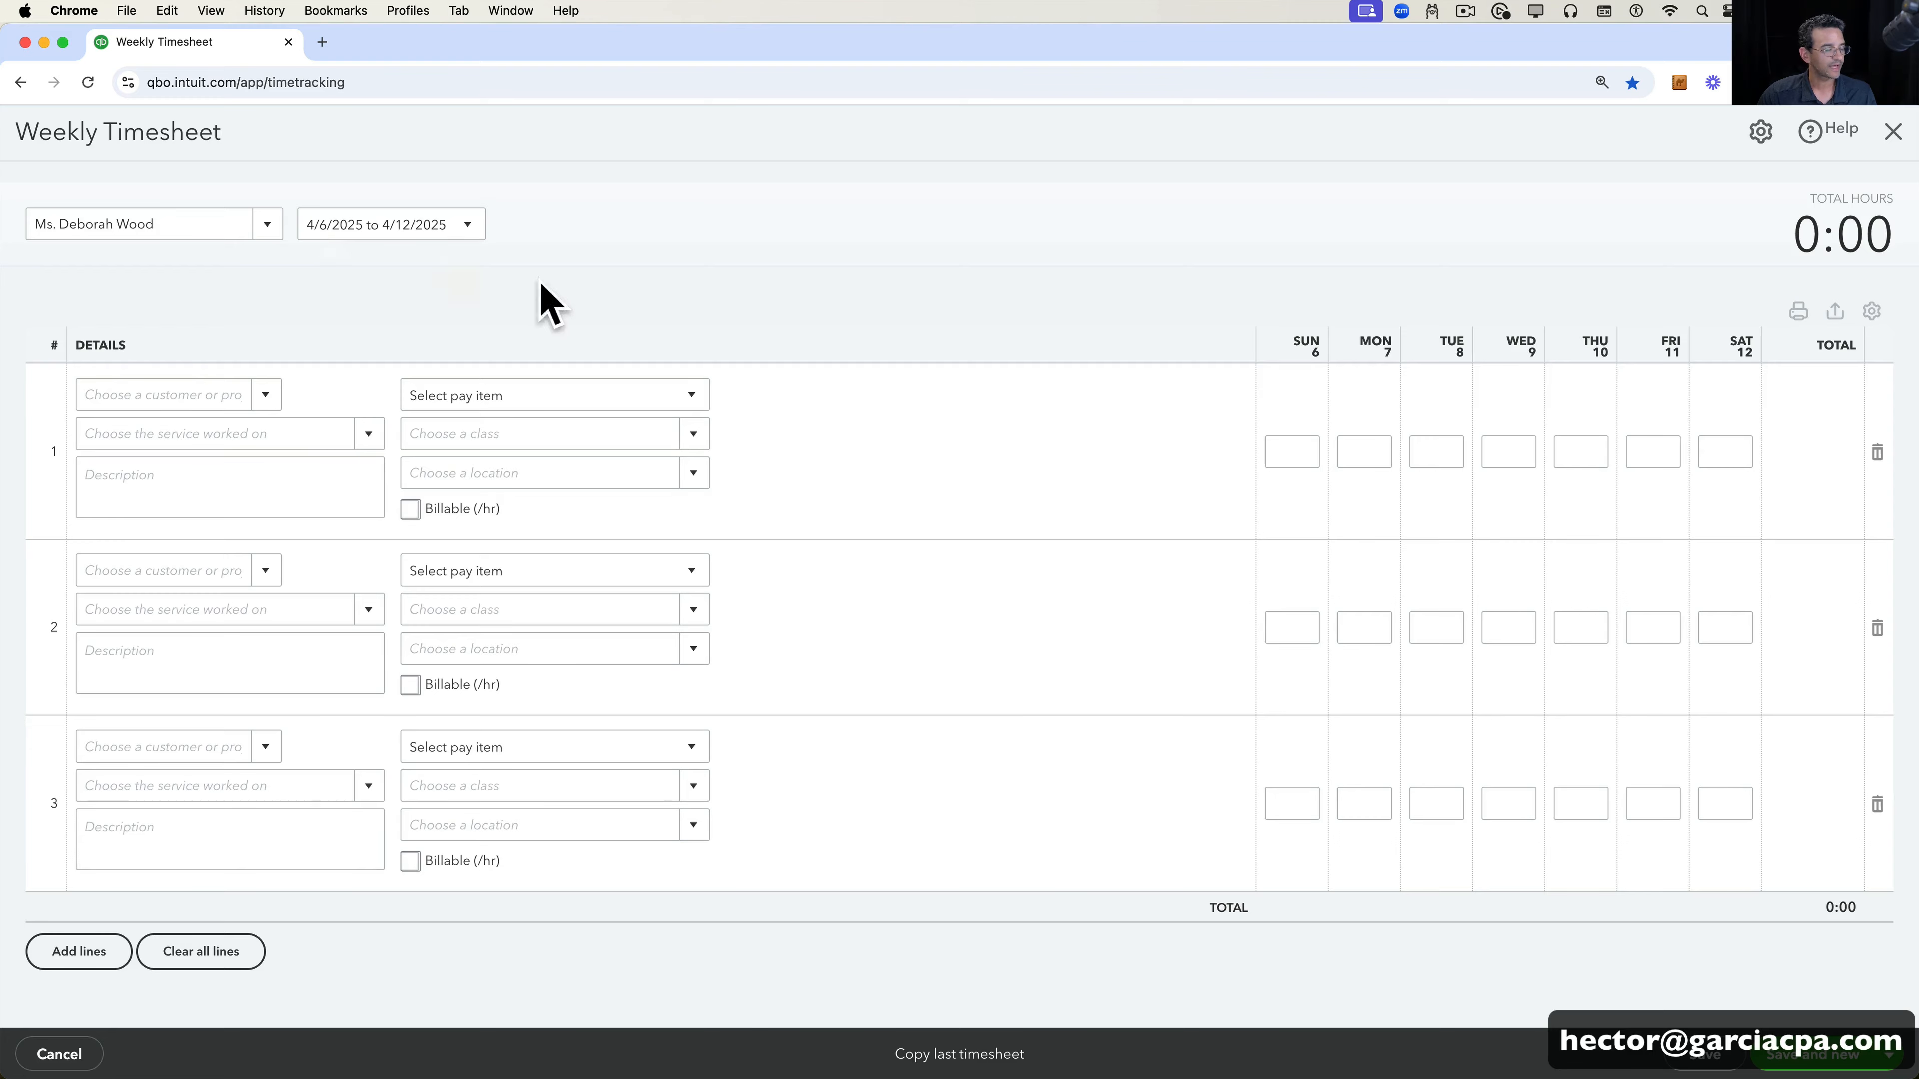
pyautogui.hotkey('ctrl', 'Up')
pyautogui.click(1328, 634)
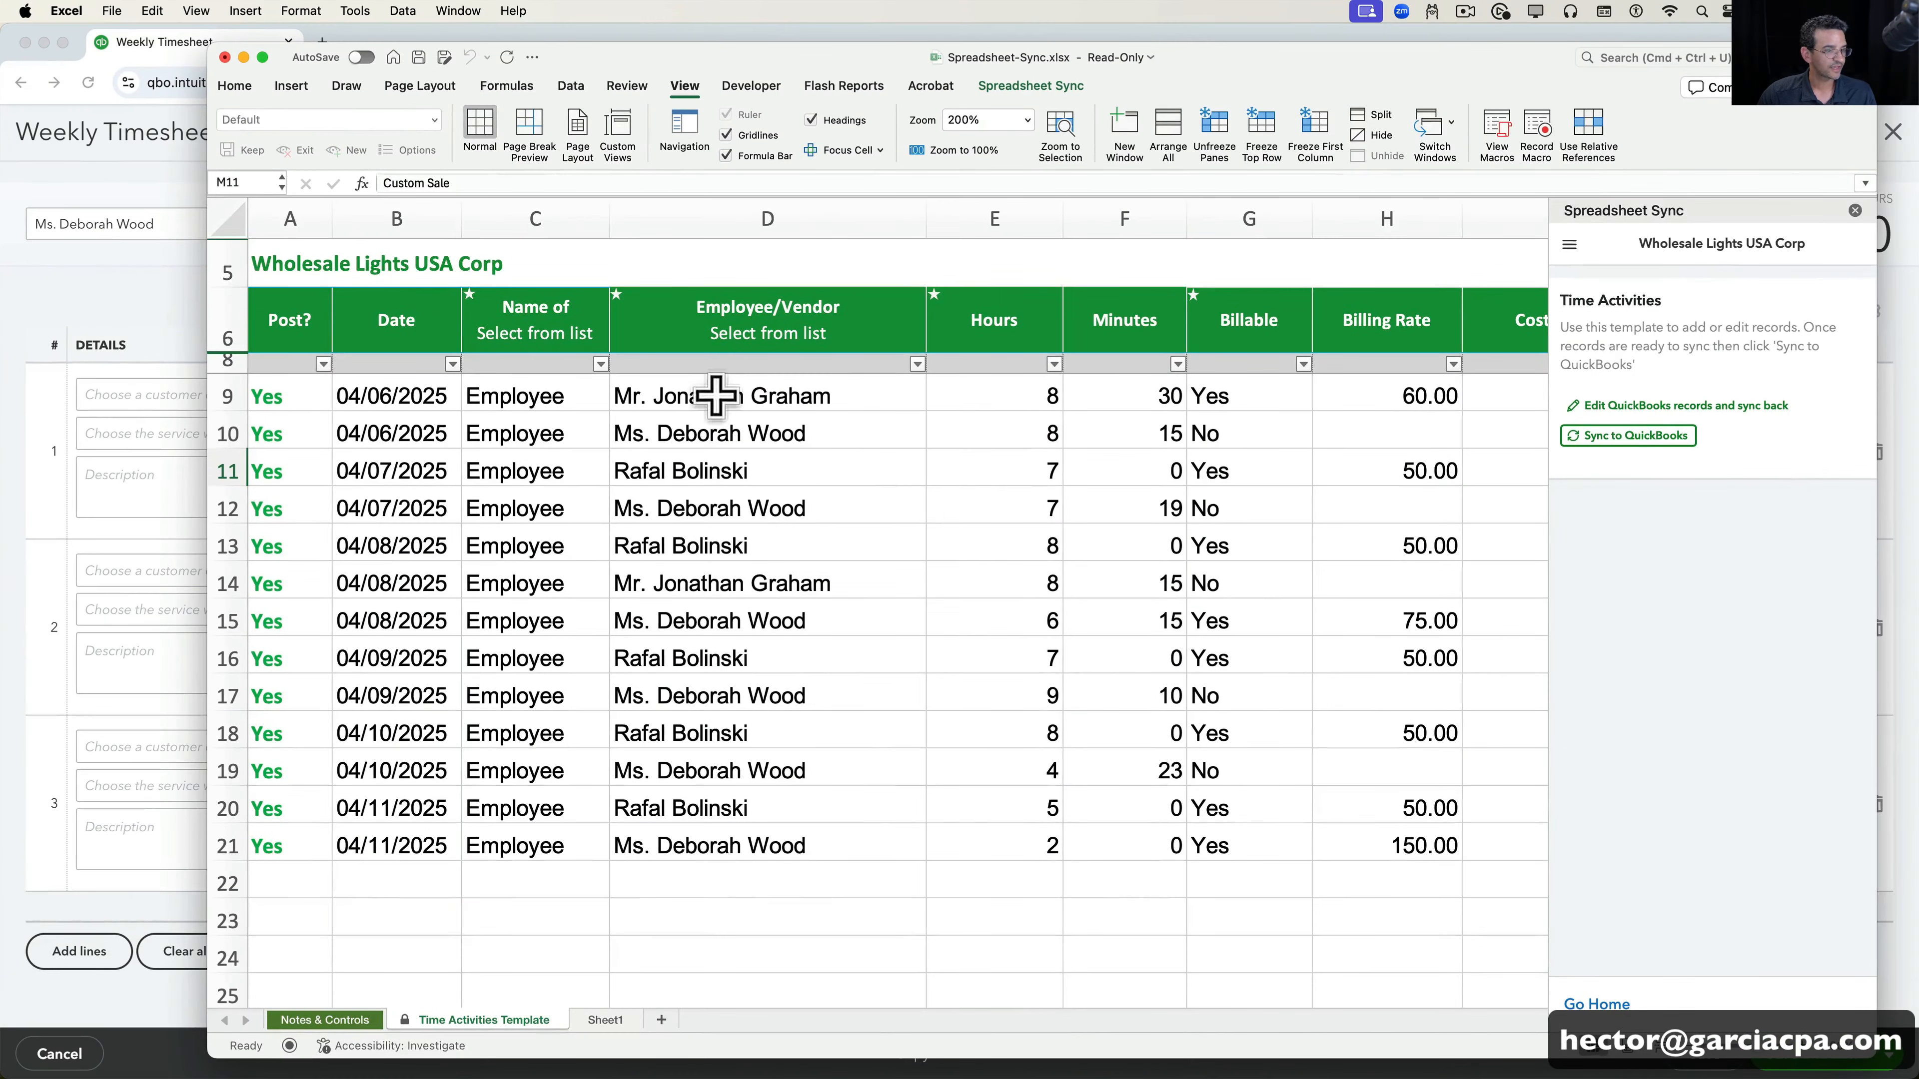
# - Set the Post? value of row 9 to No and back to Yes
pyautogui.moveTo(278, 398); pyautogui.dragTo(285, 843)
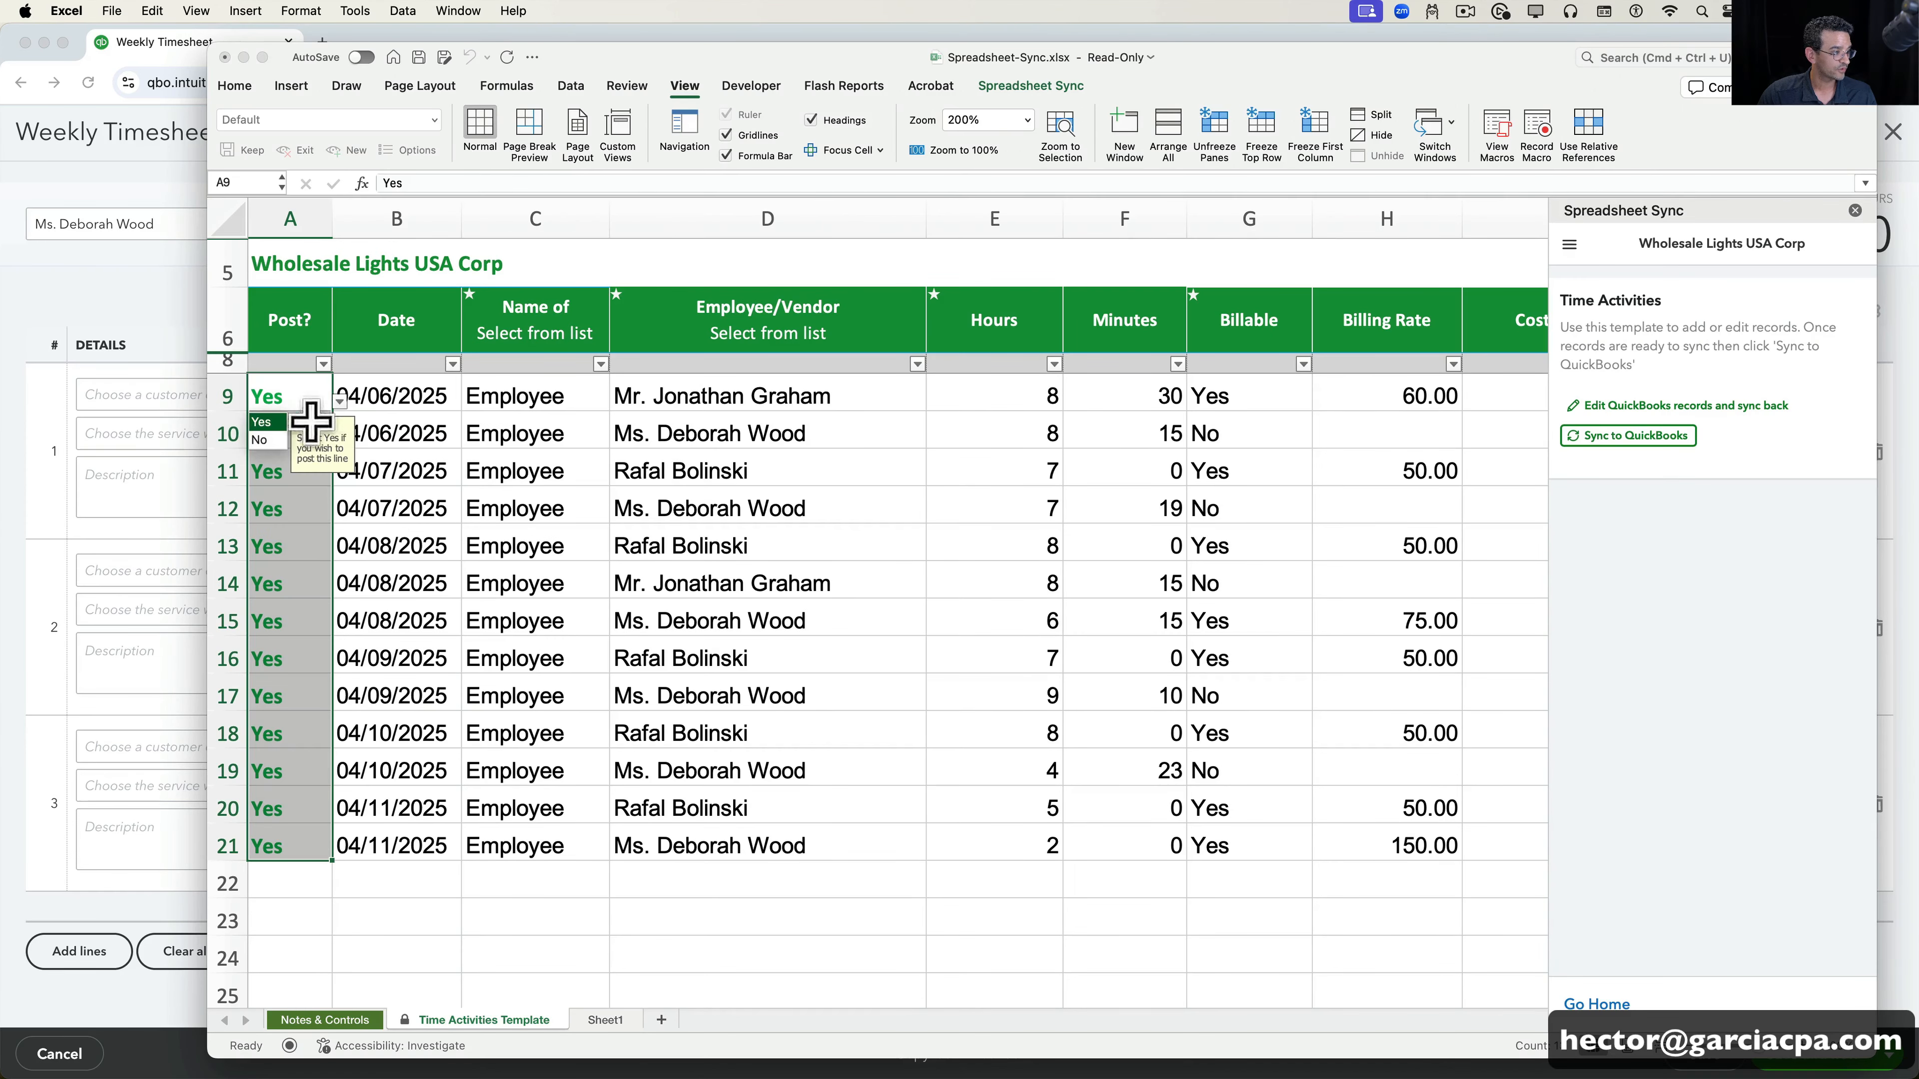
pyautogui.click(259, 439)
pyautogui.click(226, 396)
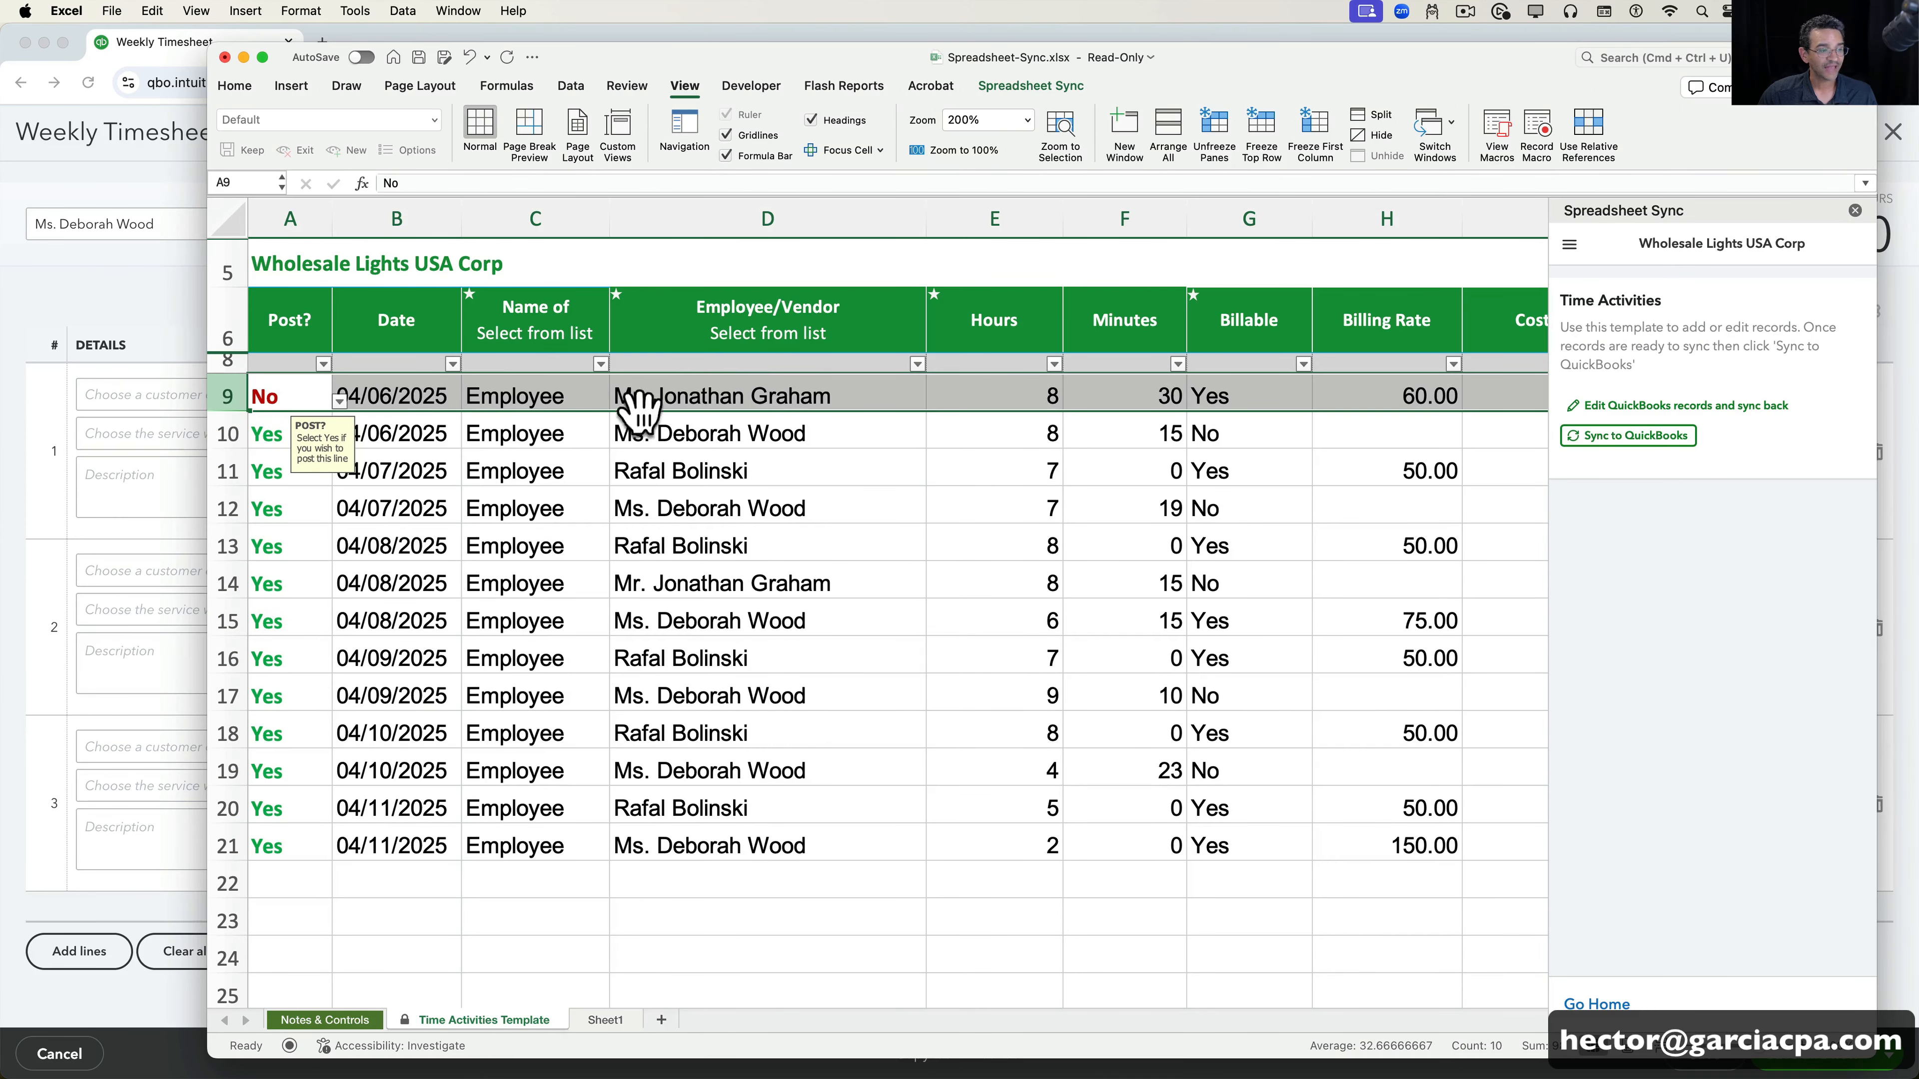
pyautogui.click(339, 401)
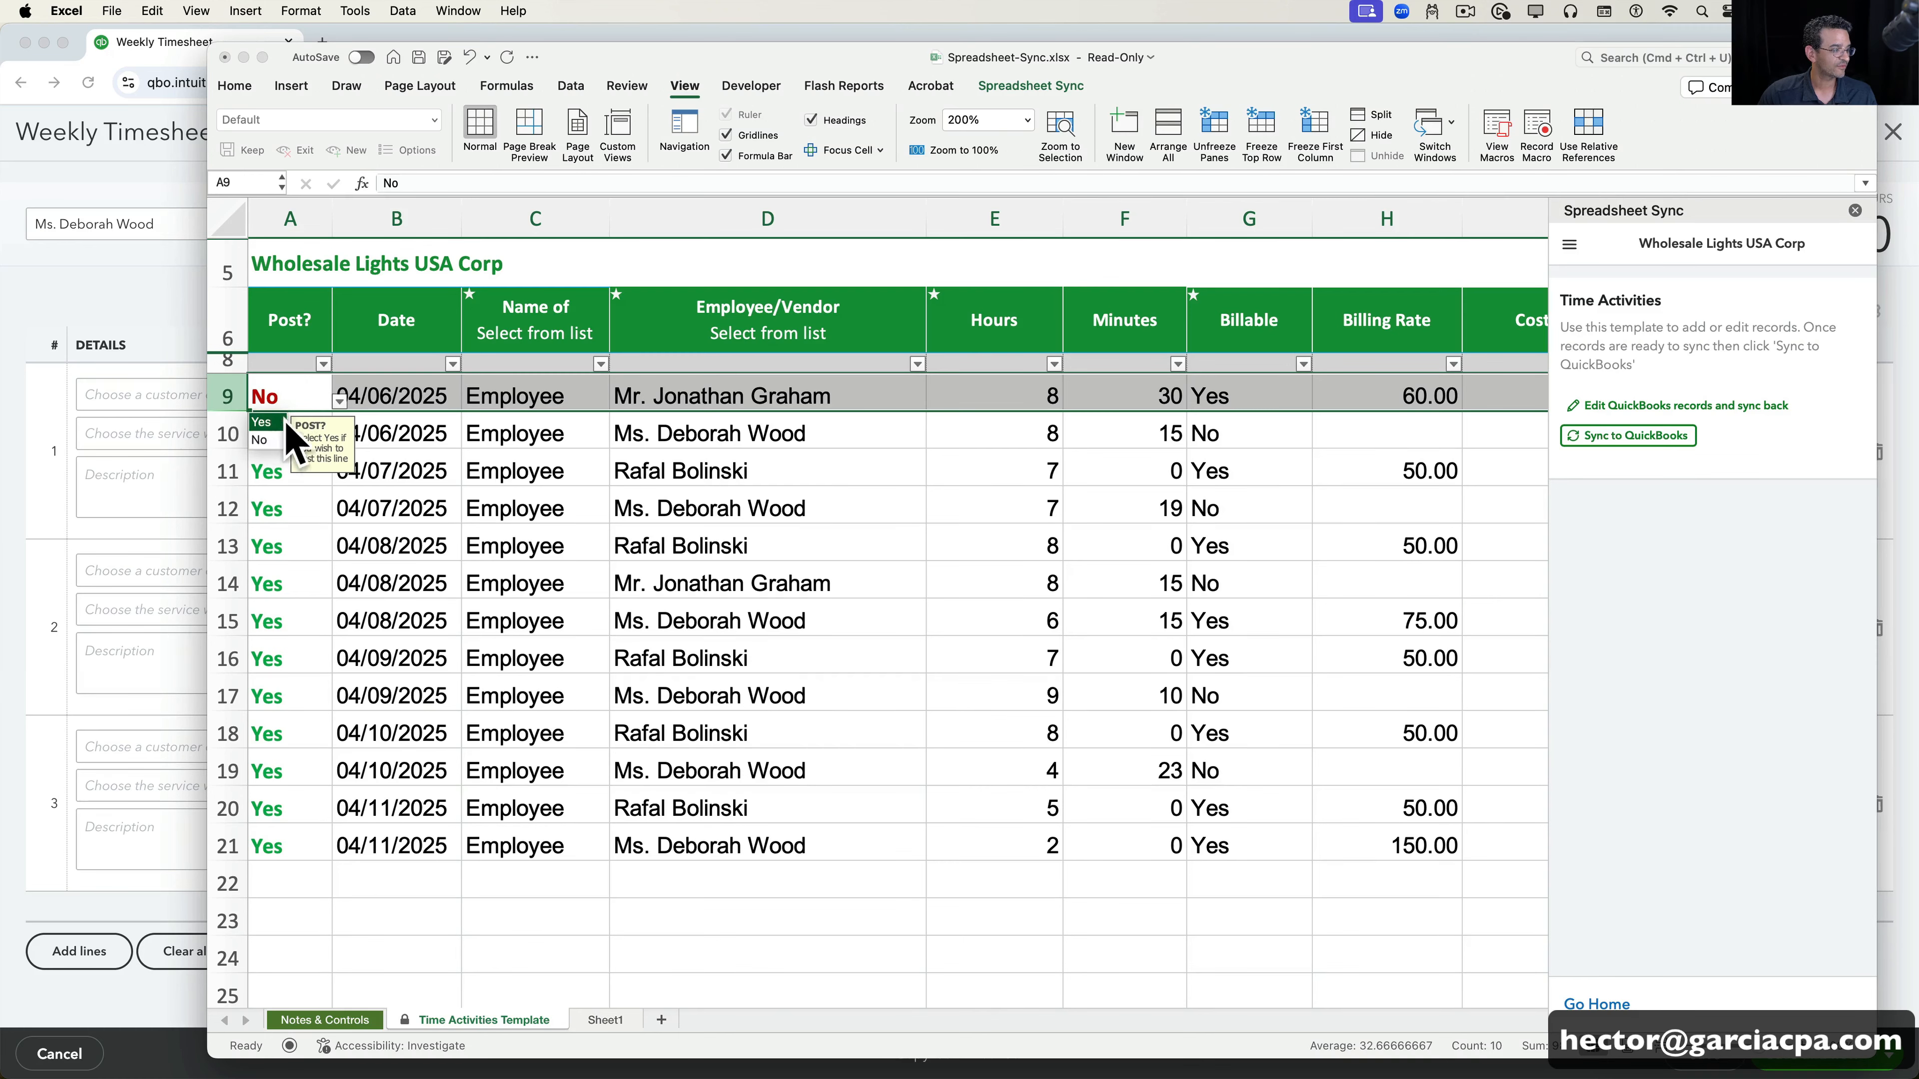
# - Sync the Time Activities Template rows to QuickBooks and read through the listed sync status for each row
pyautogui.moveTo(762, 68); pyautogui.dragTo(658, 51)
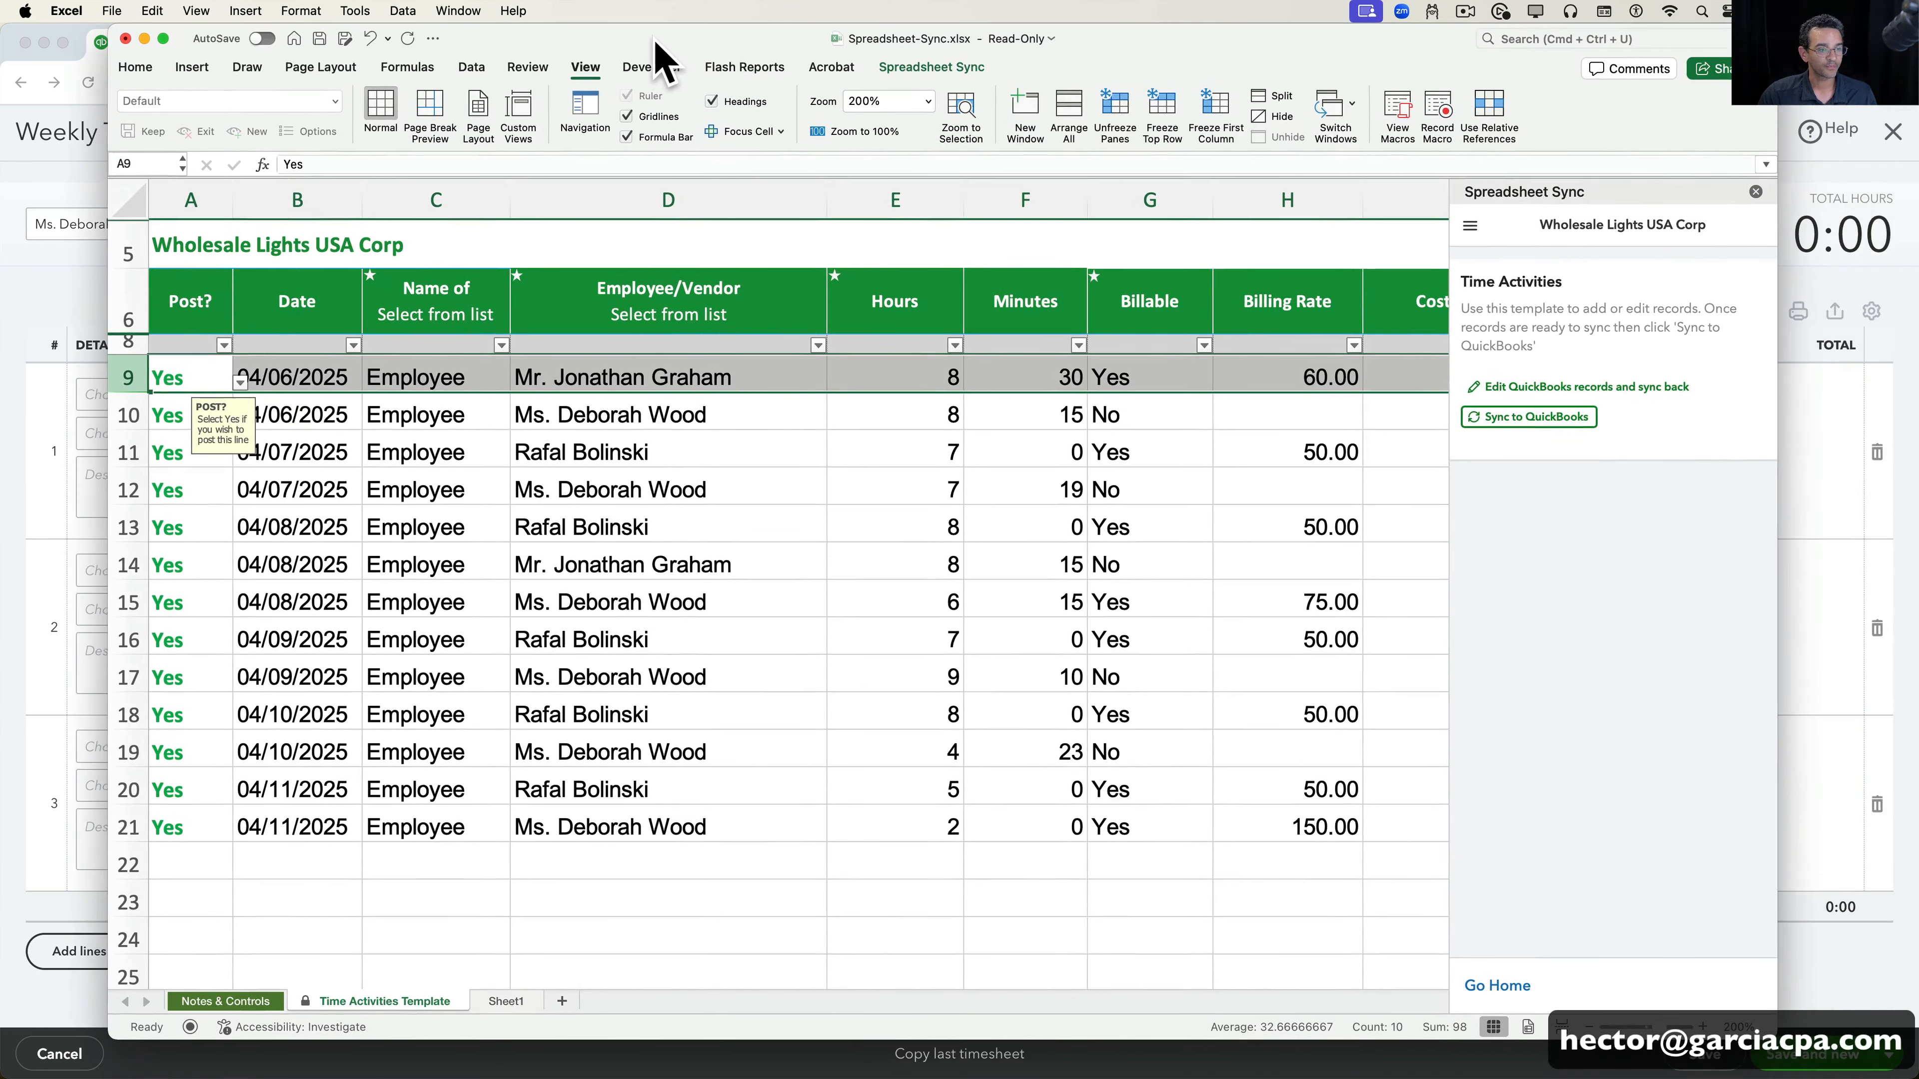
pyautogui.click(322, 493)
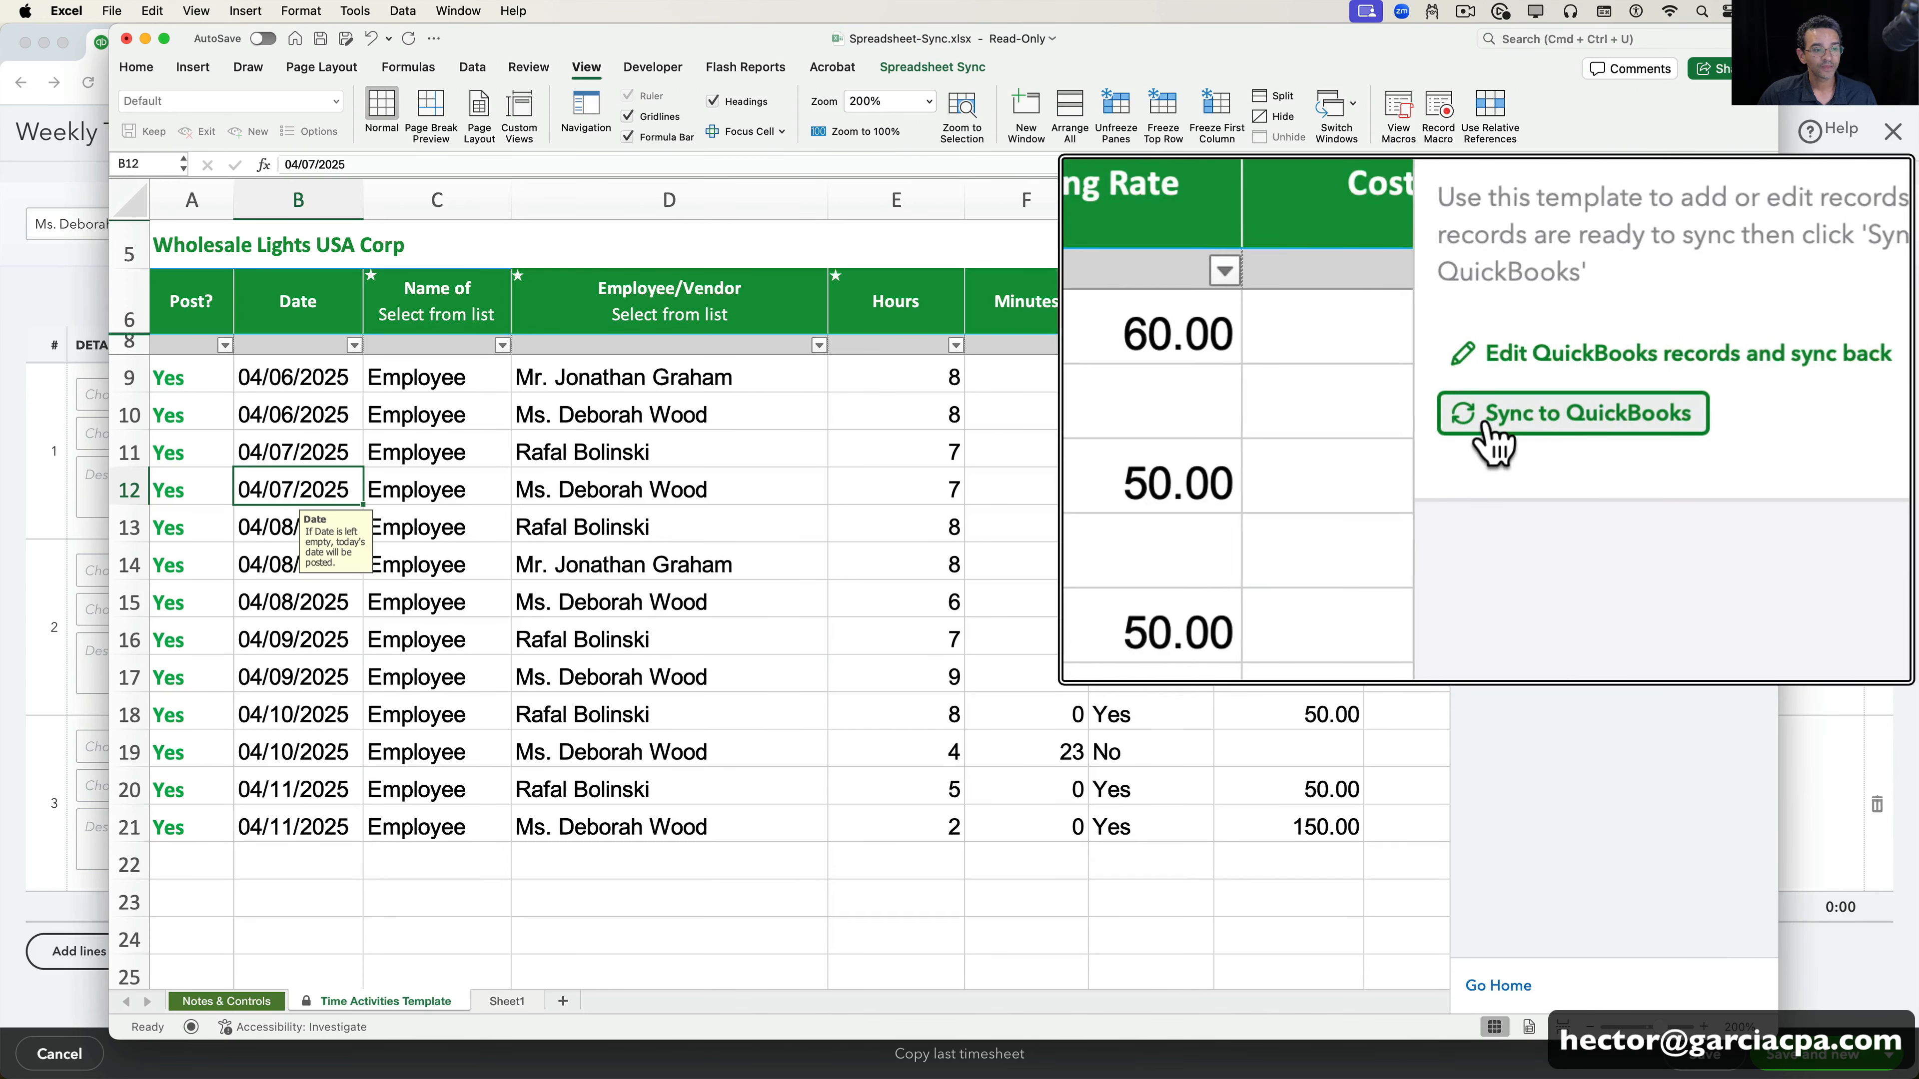
pyautogui.click(1535, 421)
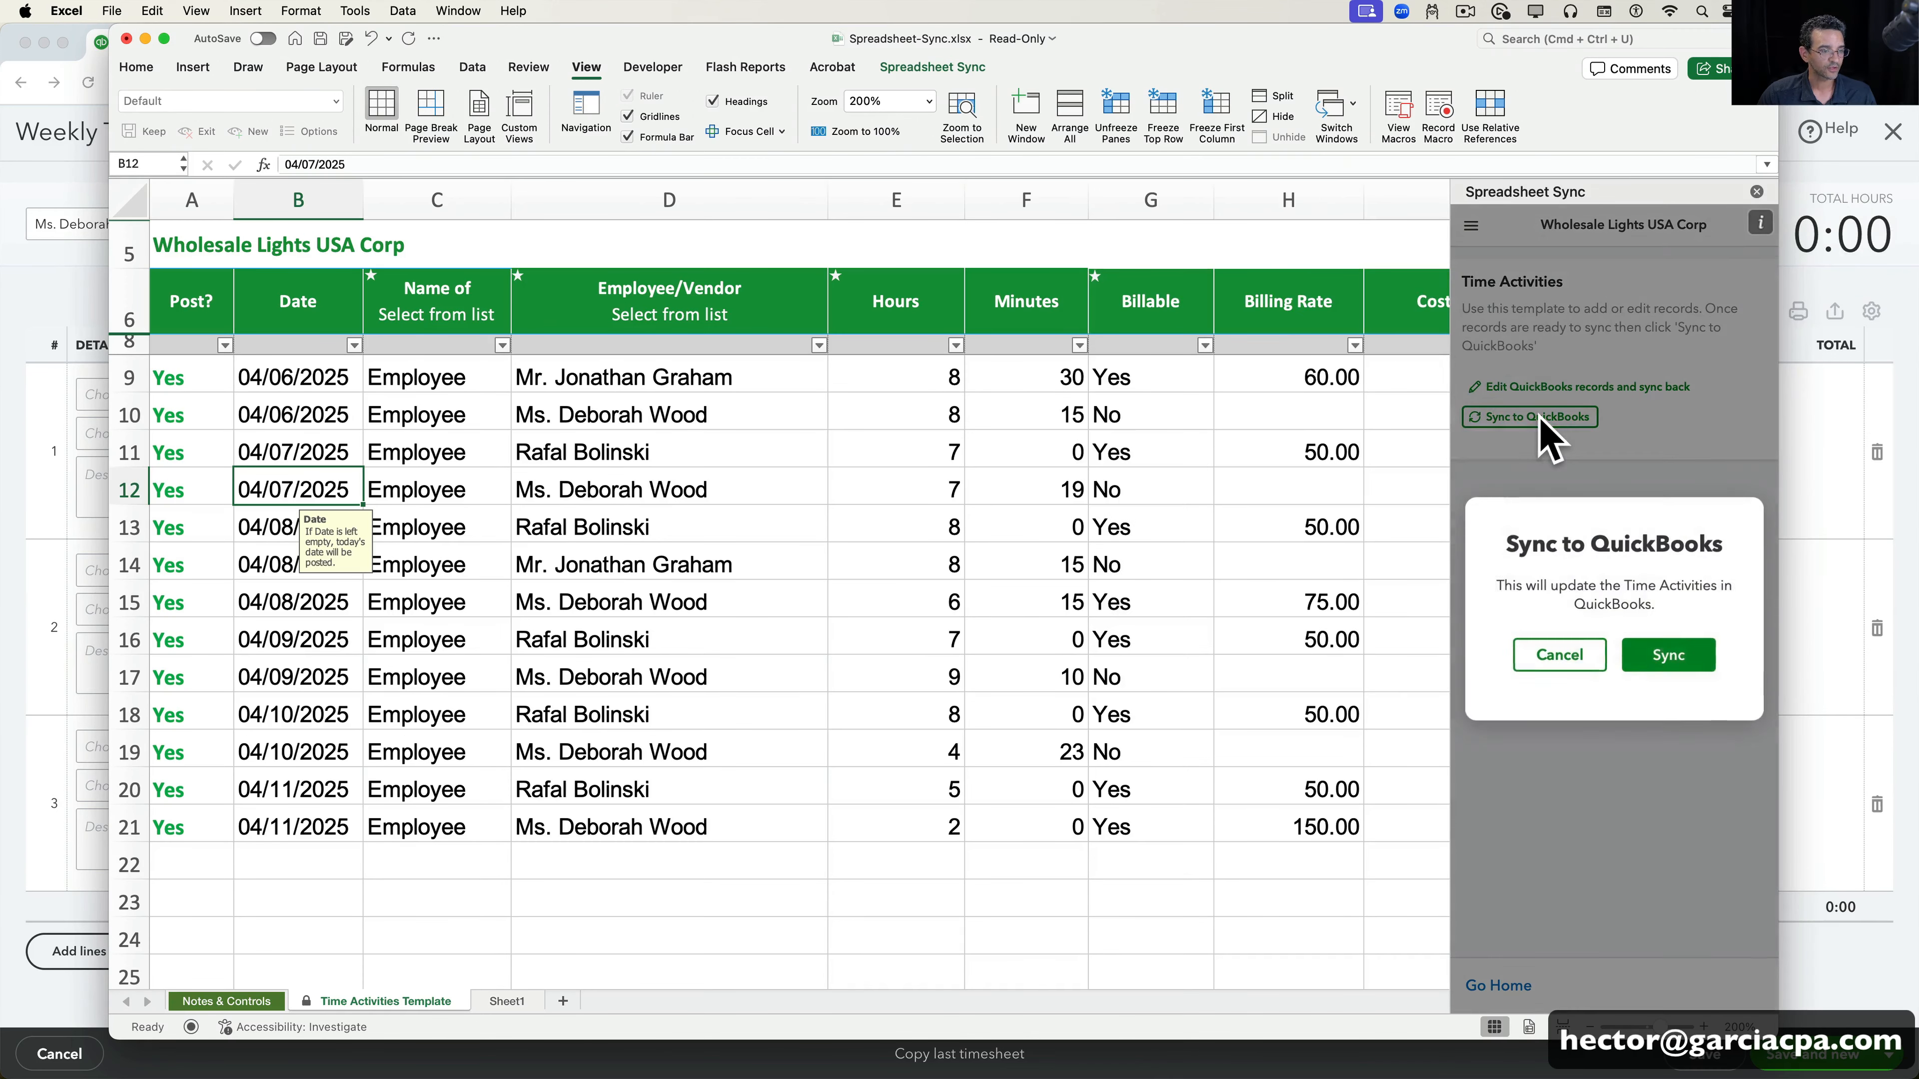
pyautogui.click(1666, 665)
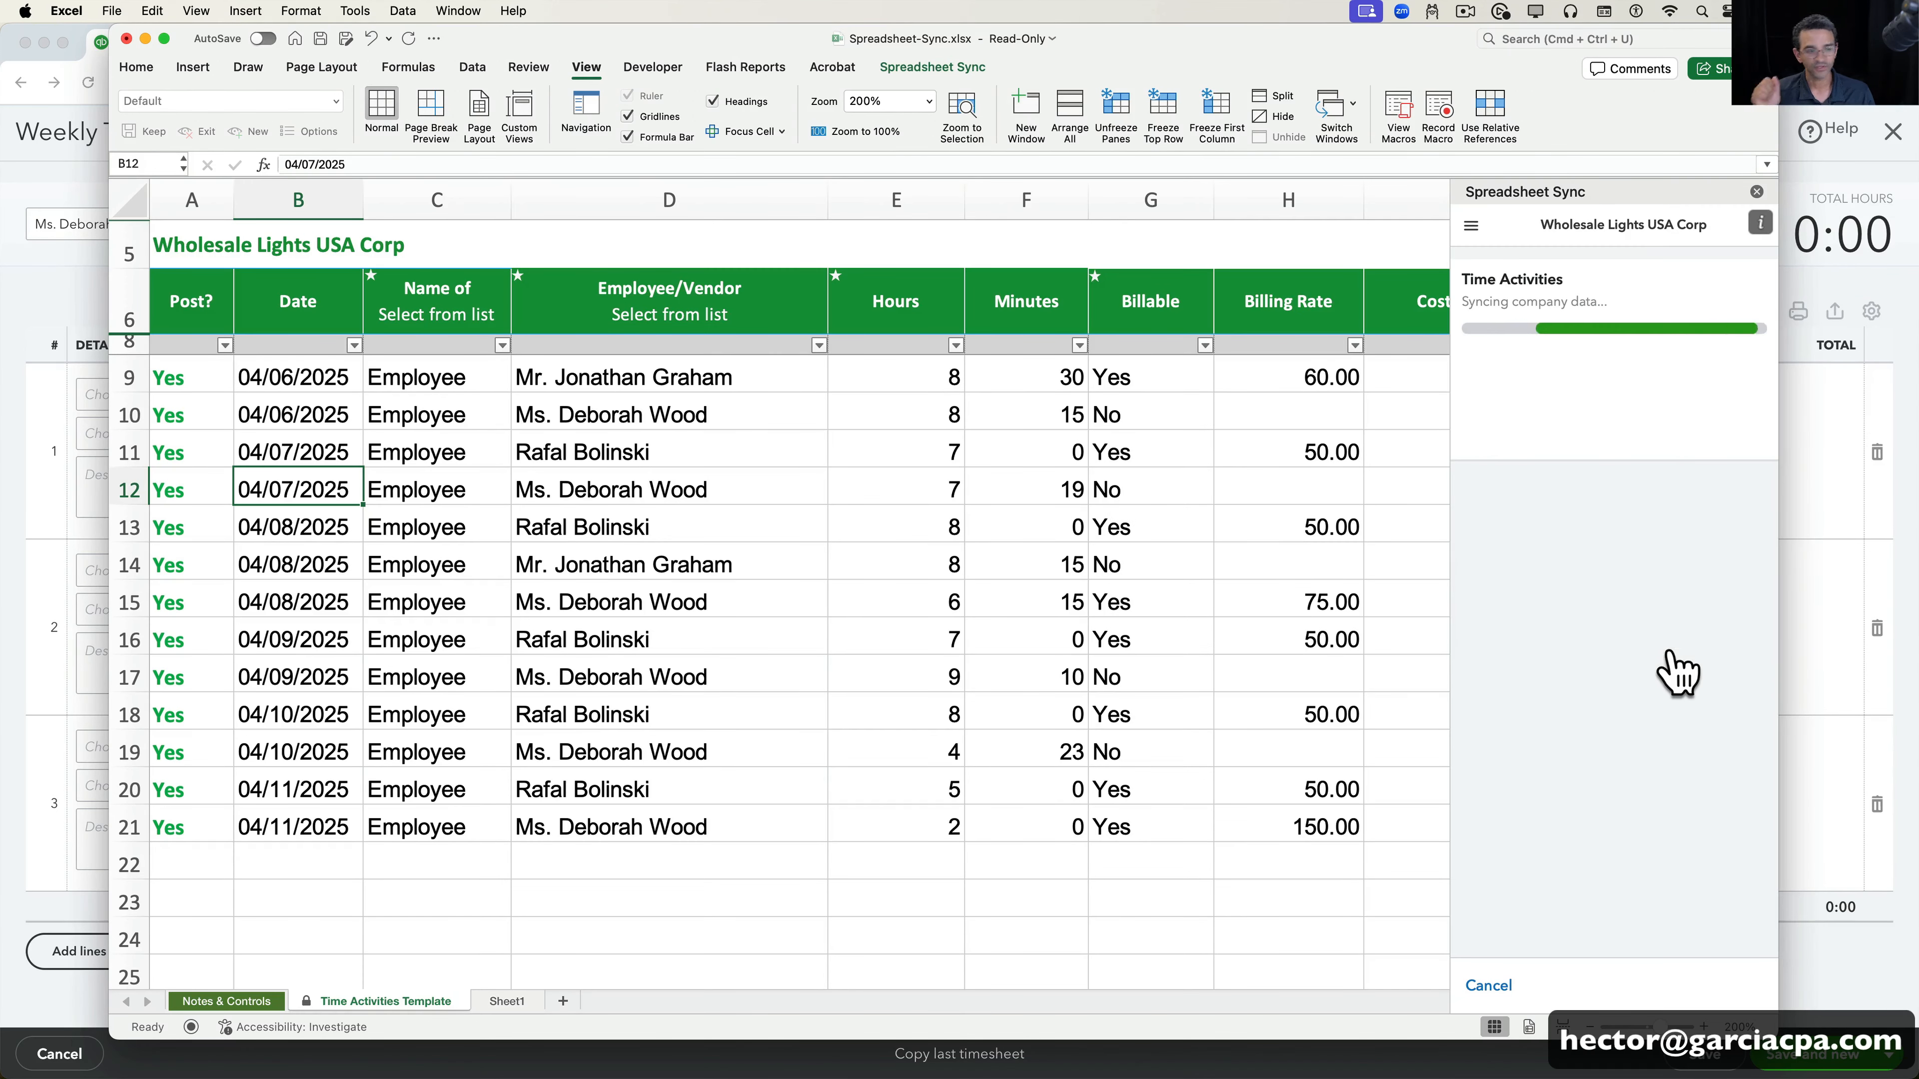
pyautogui.scroll(-3, 1674, 669)
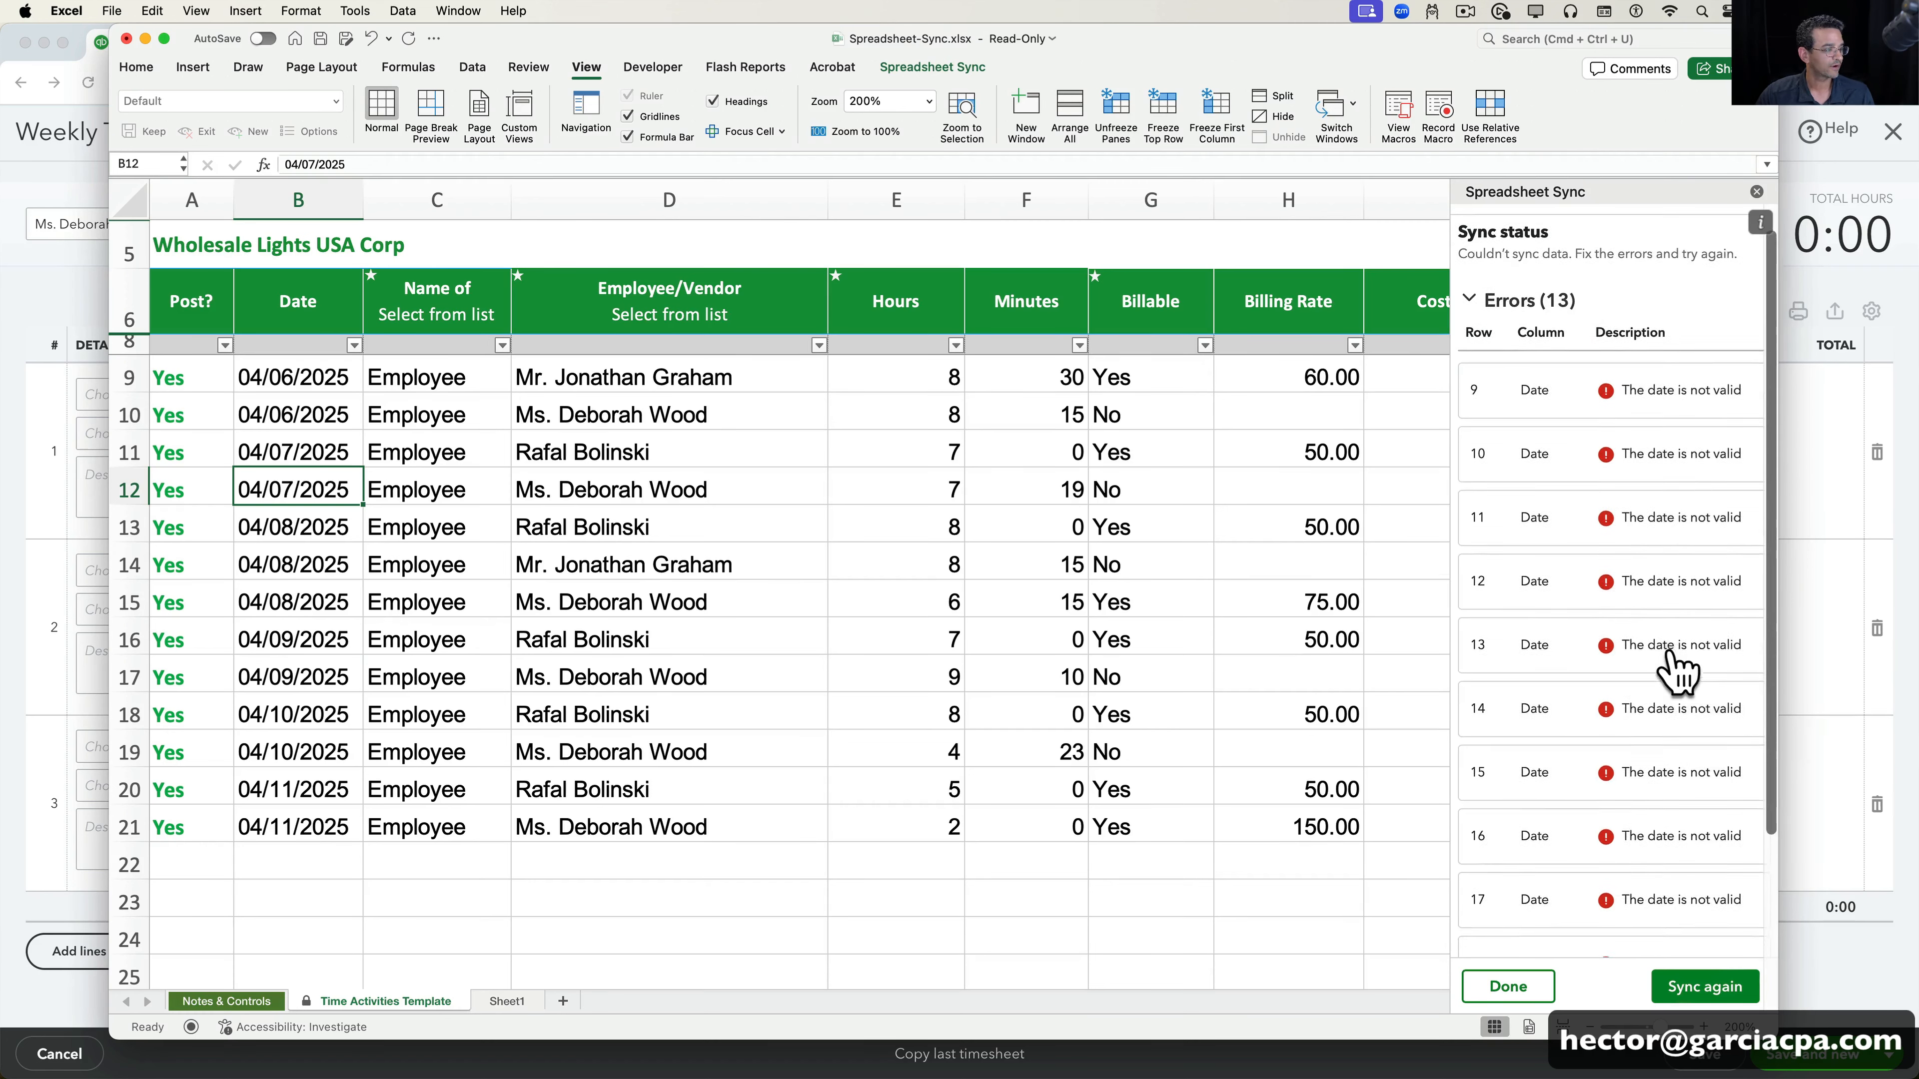
pyautogui.scroll(-5, 1669, 495)
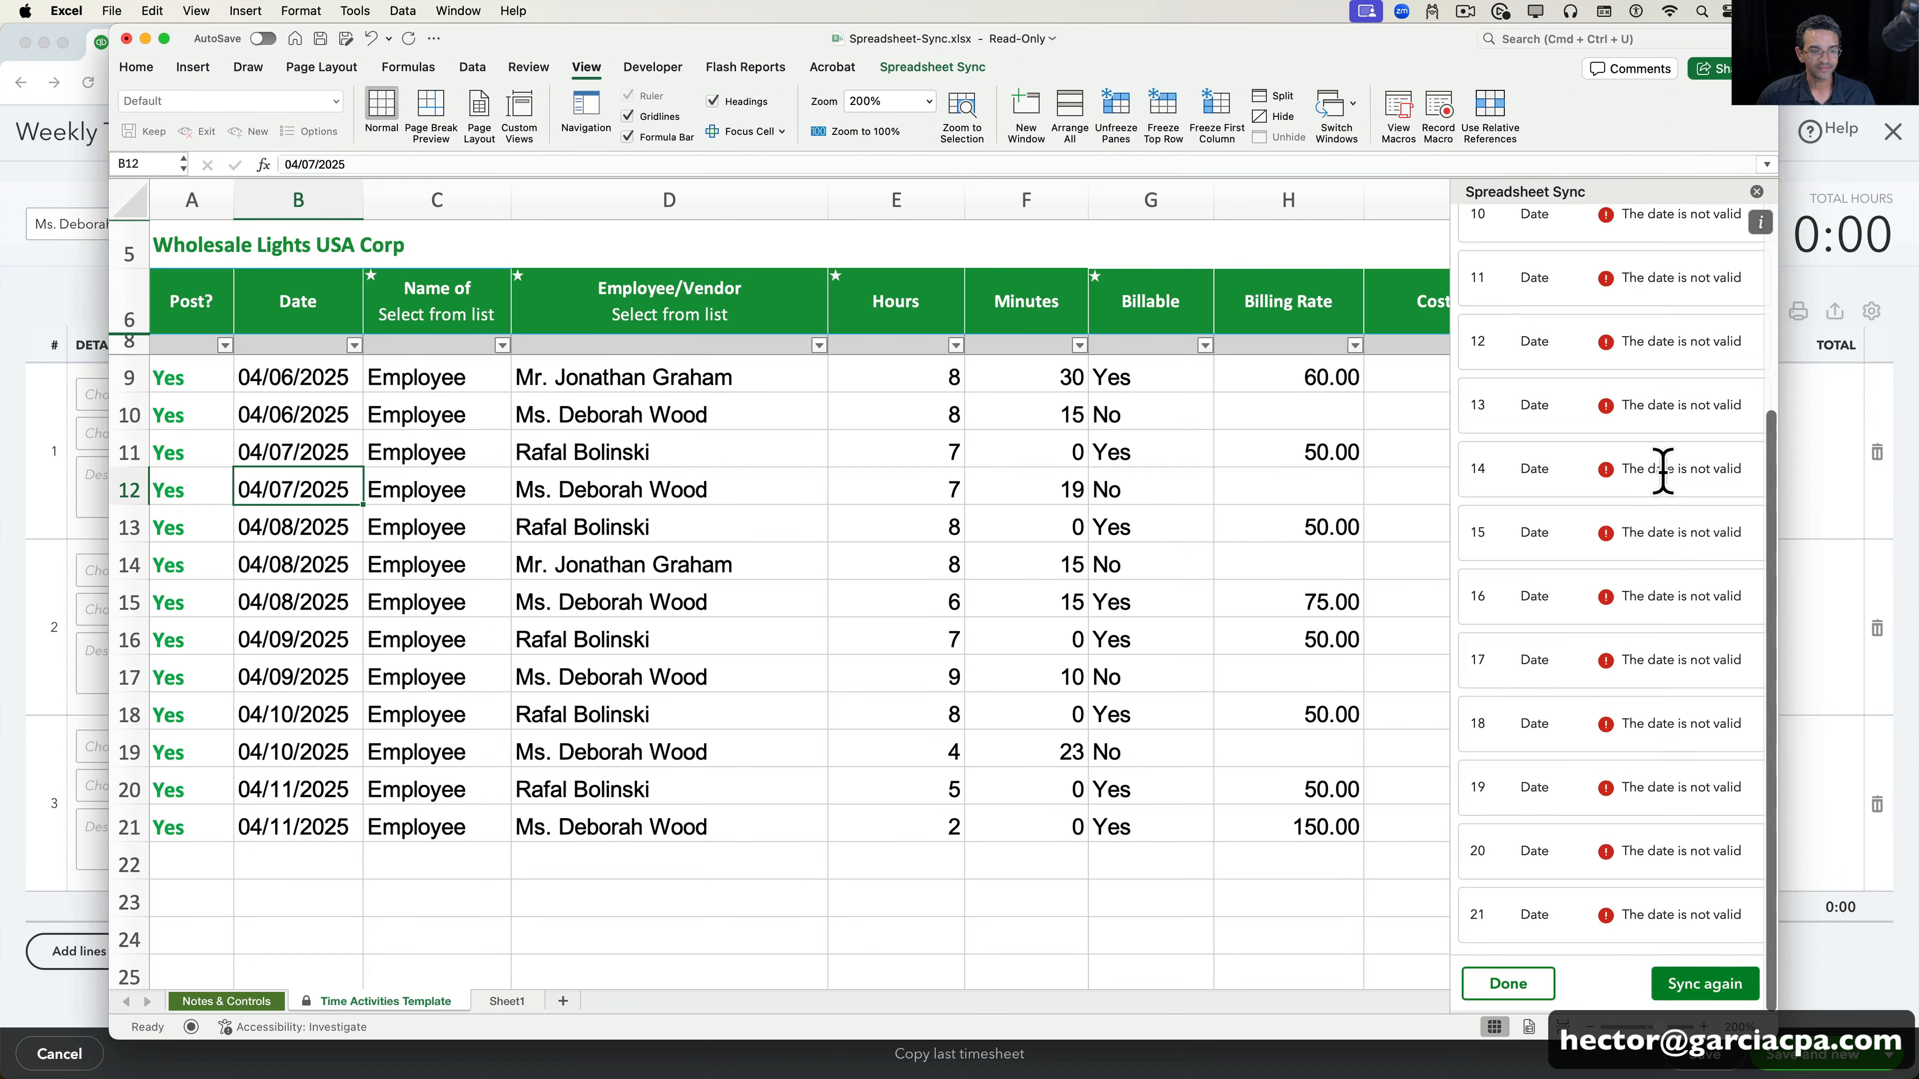
# - Change the number format of the template's Date column B to Short Date
pyautogui.click(250, 367)
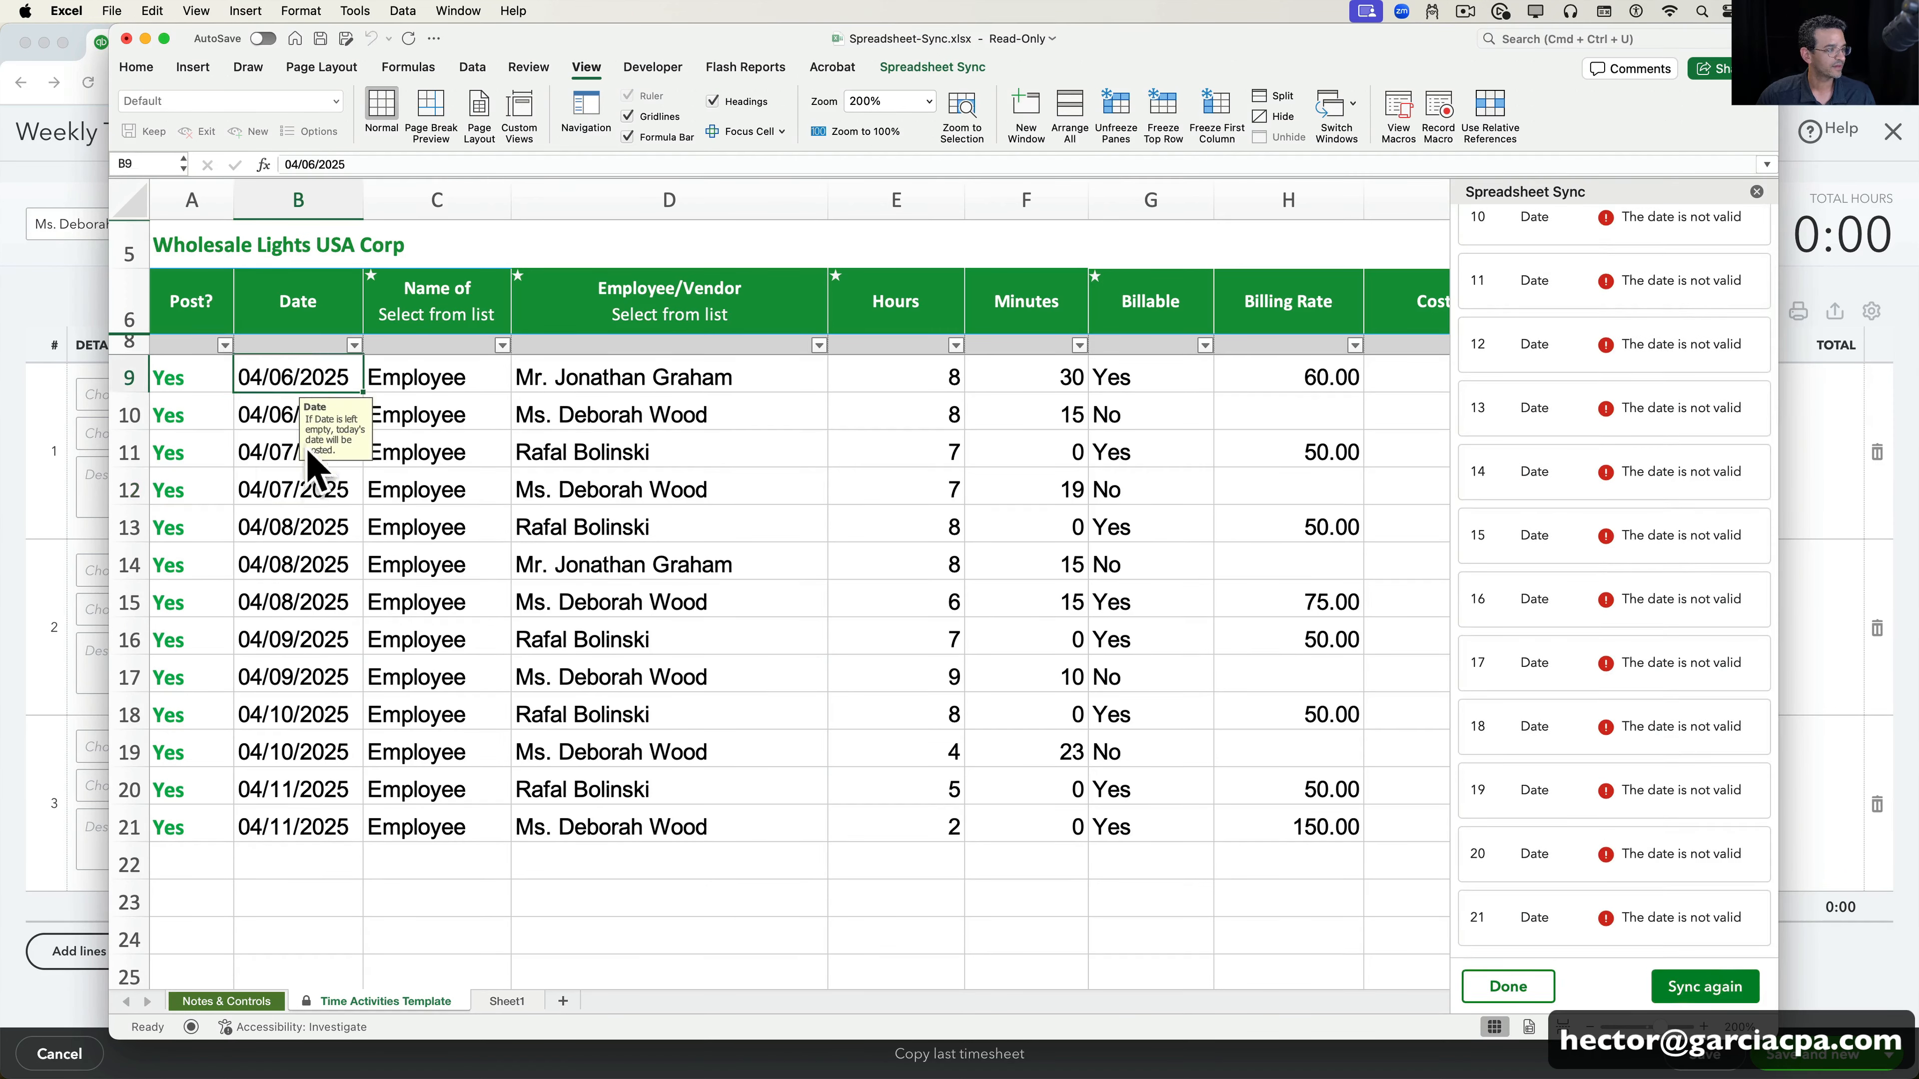
pyautogui.click(298, 201)
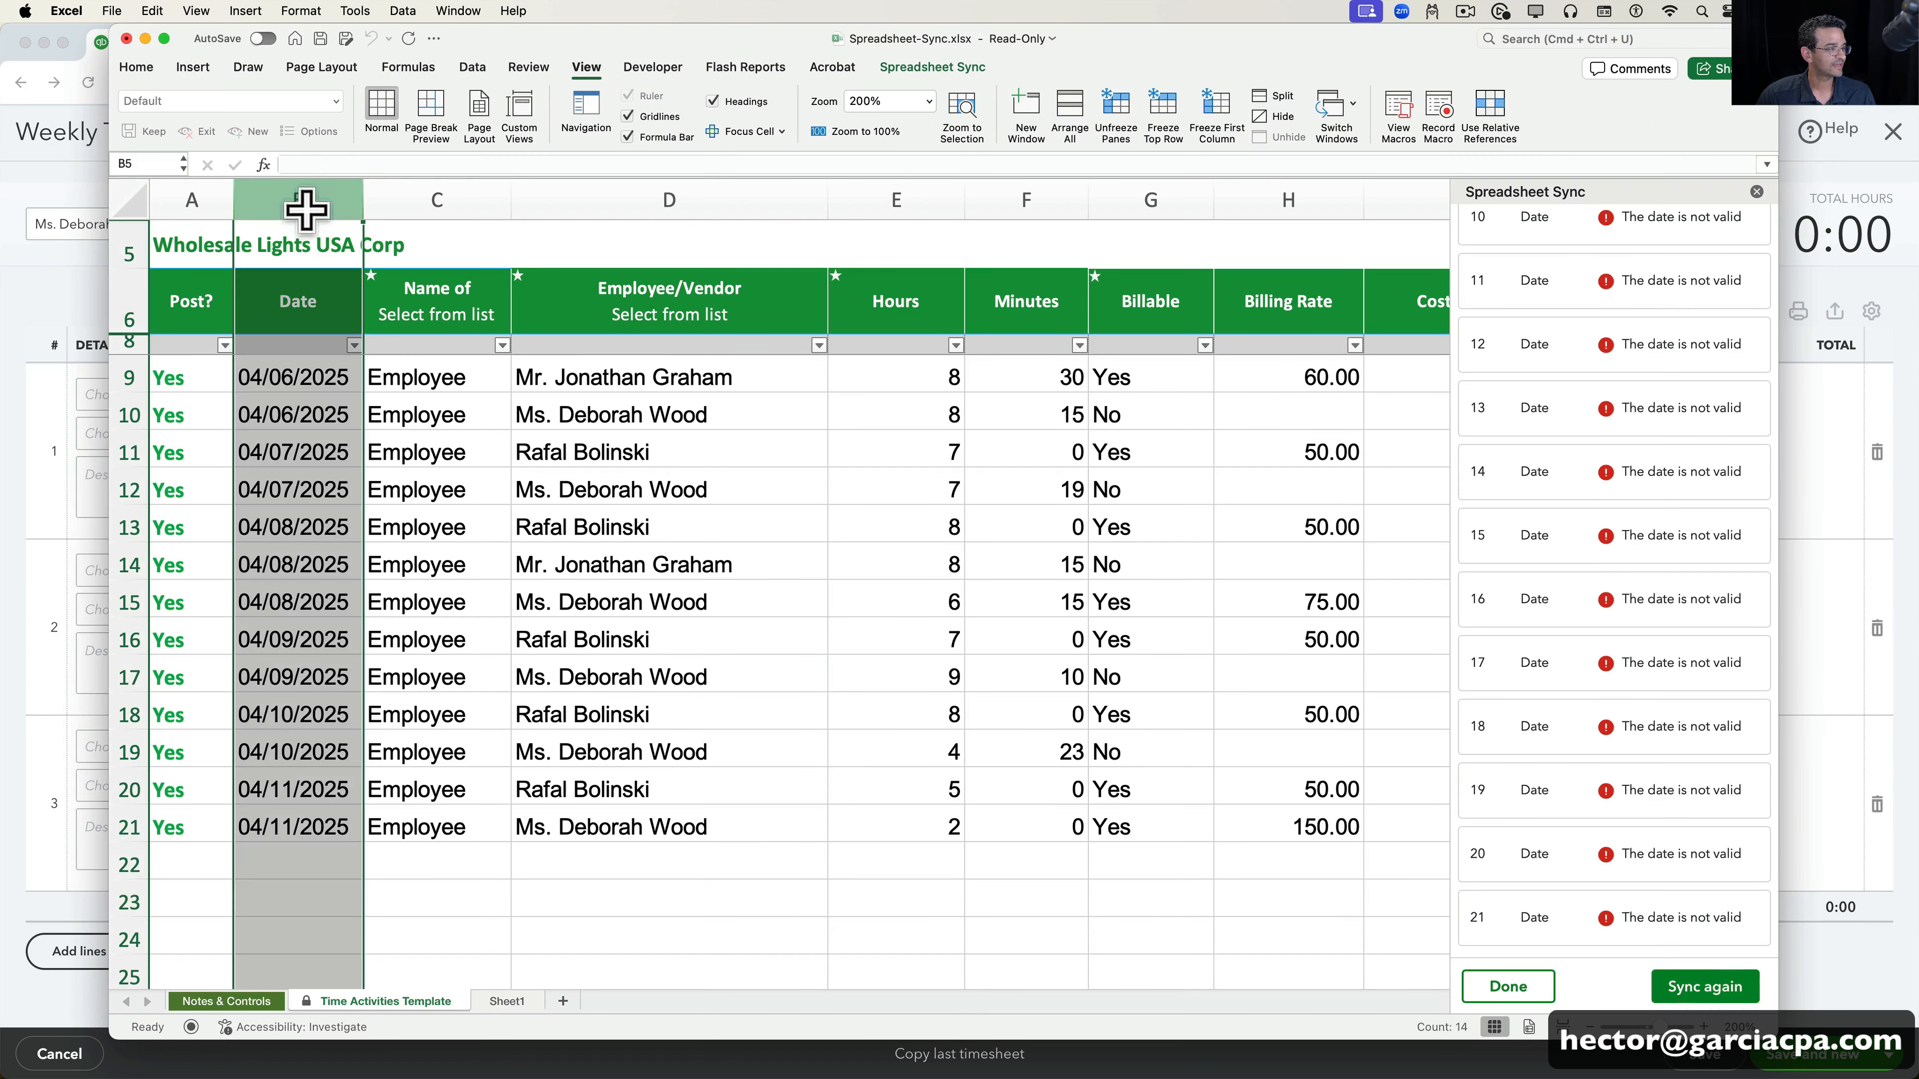
pyautogui.click(138, 68)
pyautogui.click(889, 101)
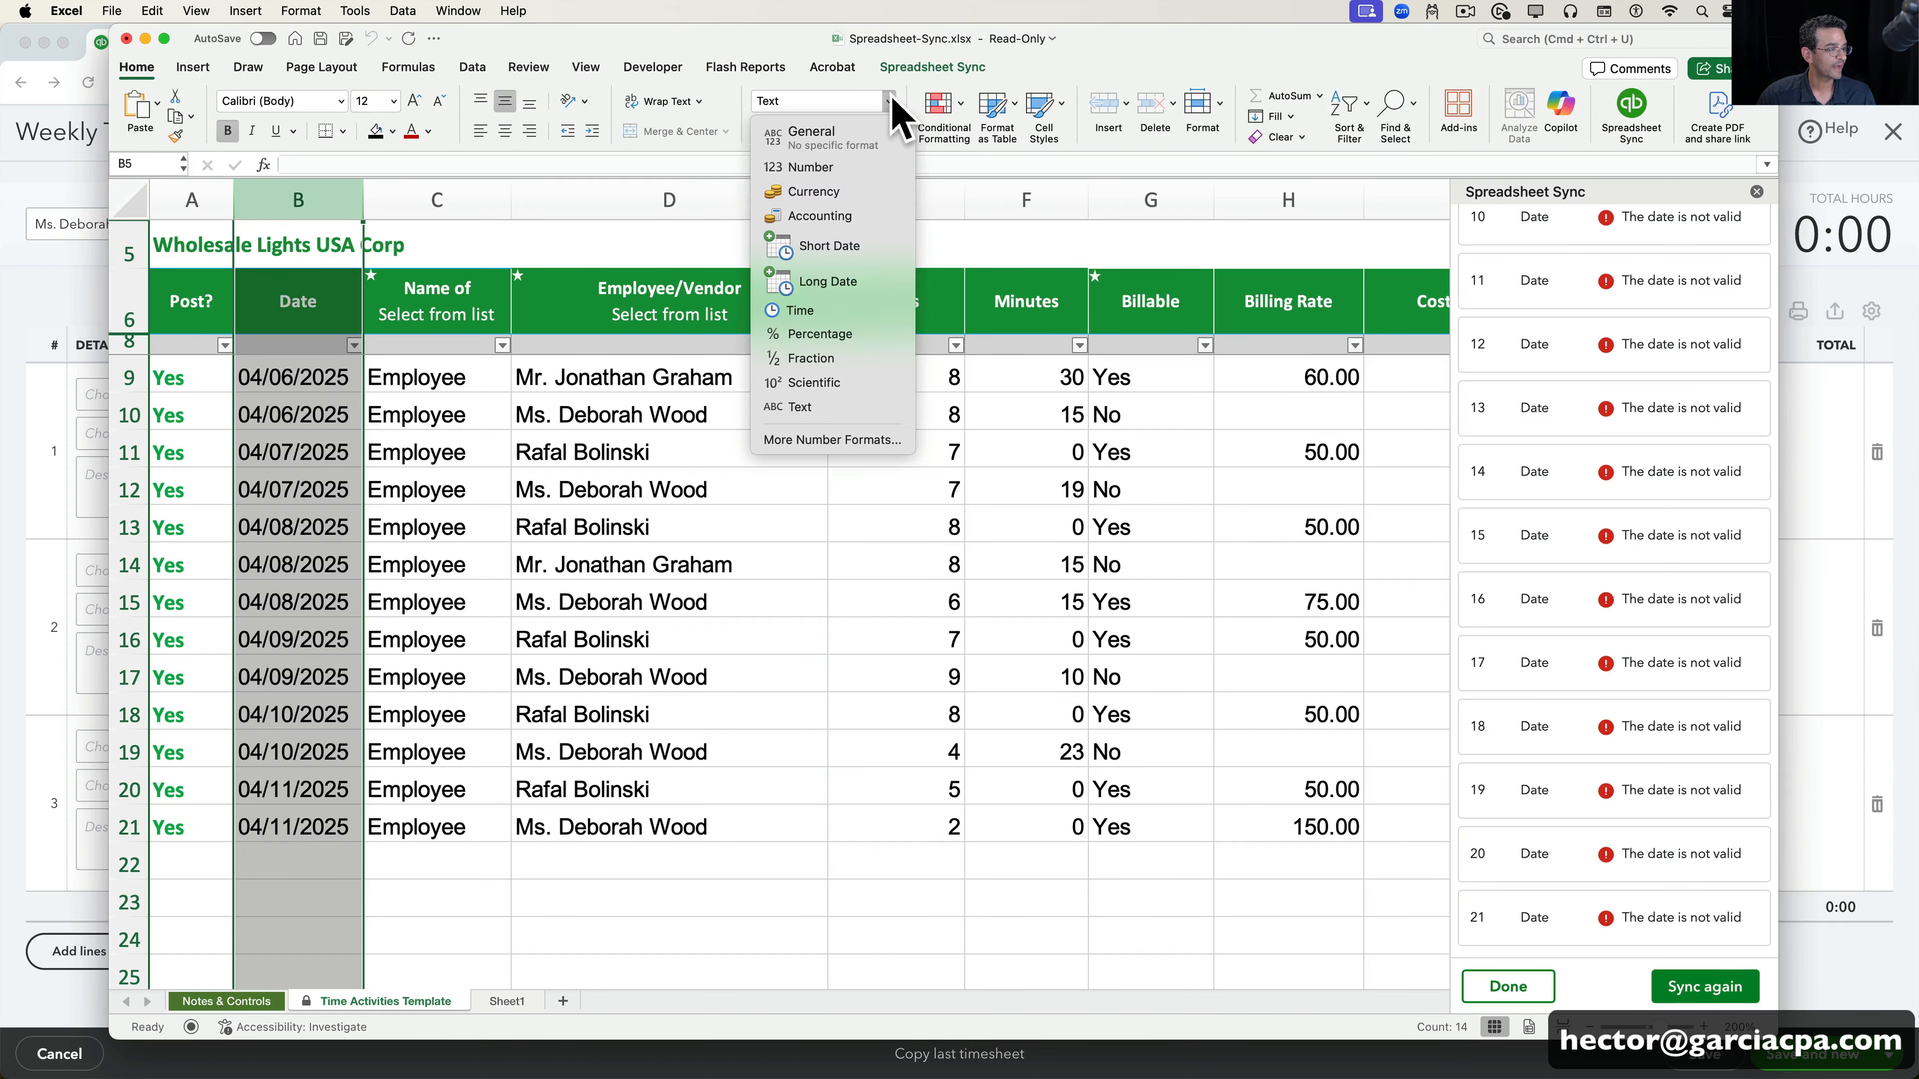
pyautogui.click(840, 252)
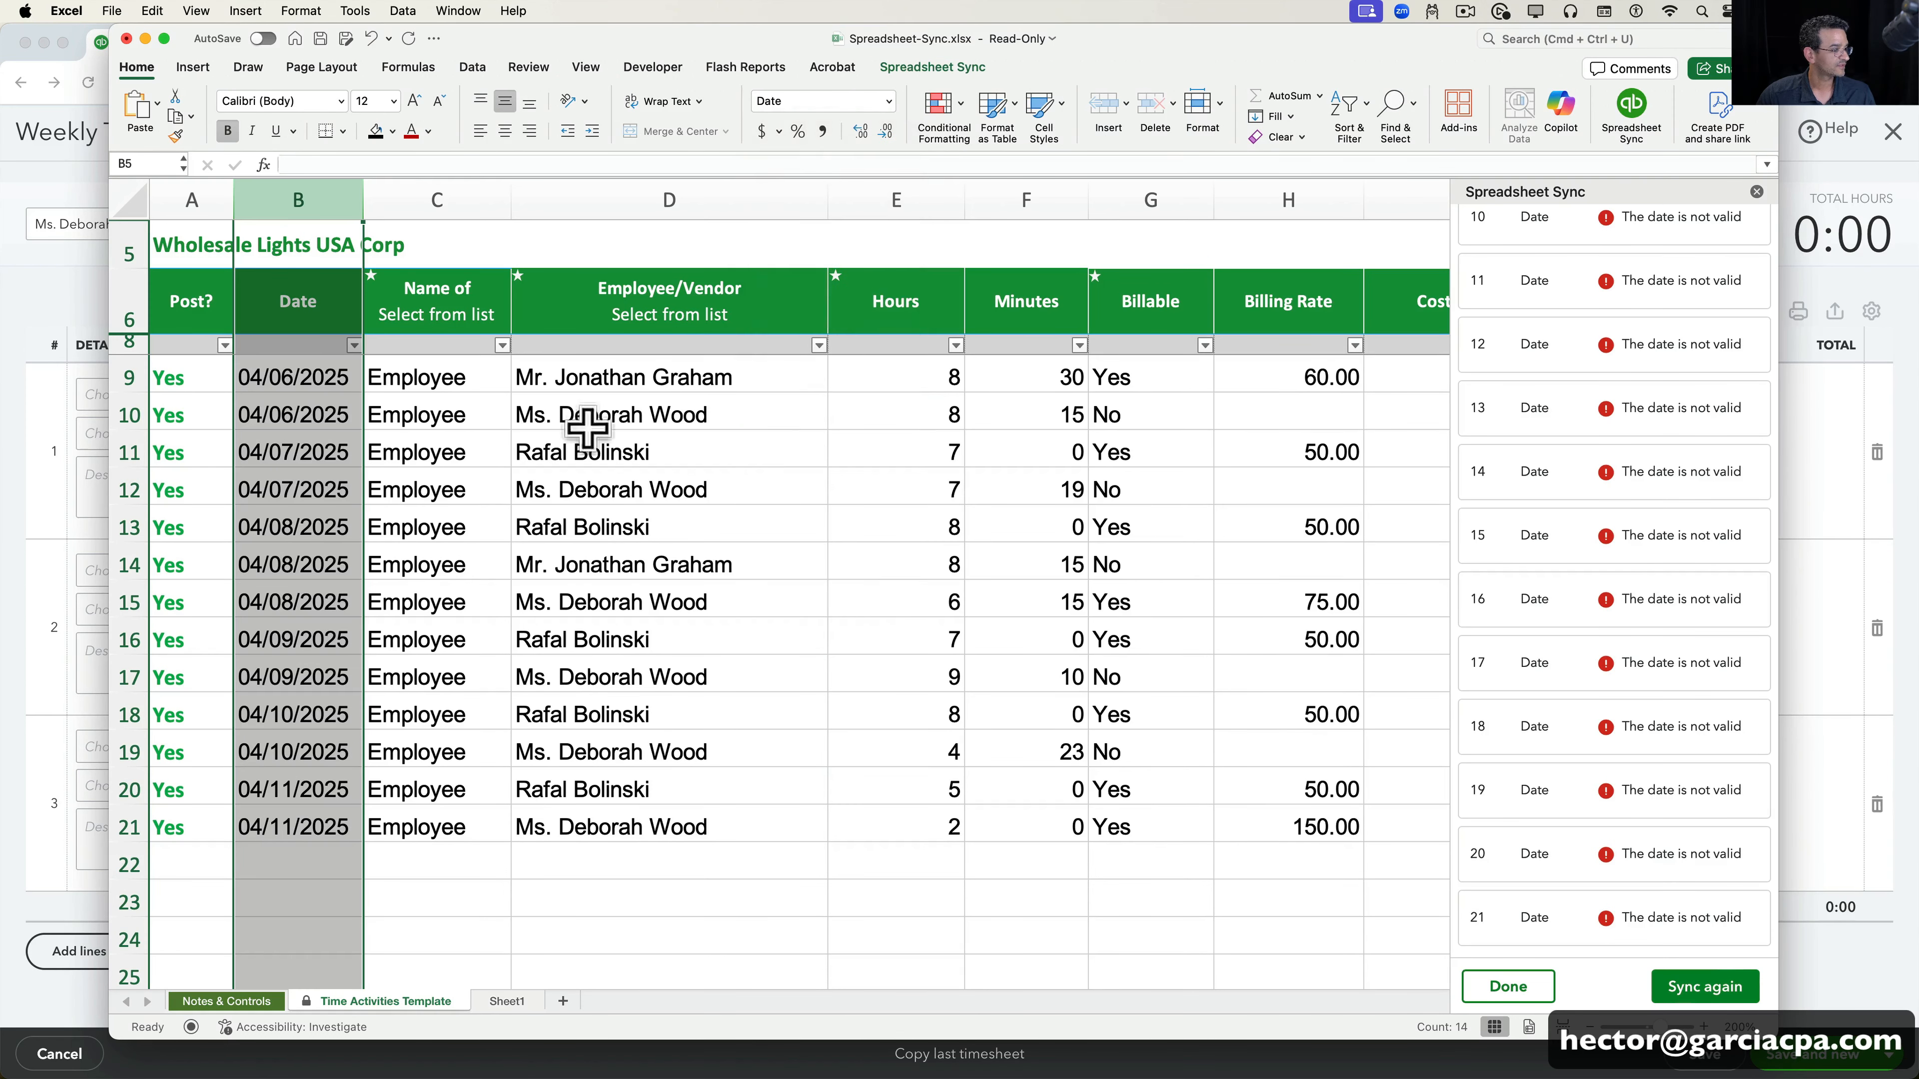
pyautogui.rightClick(442, 203)
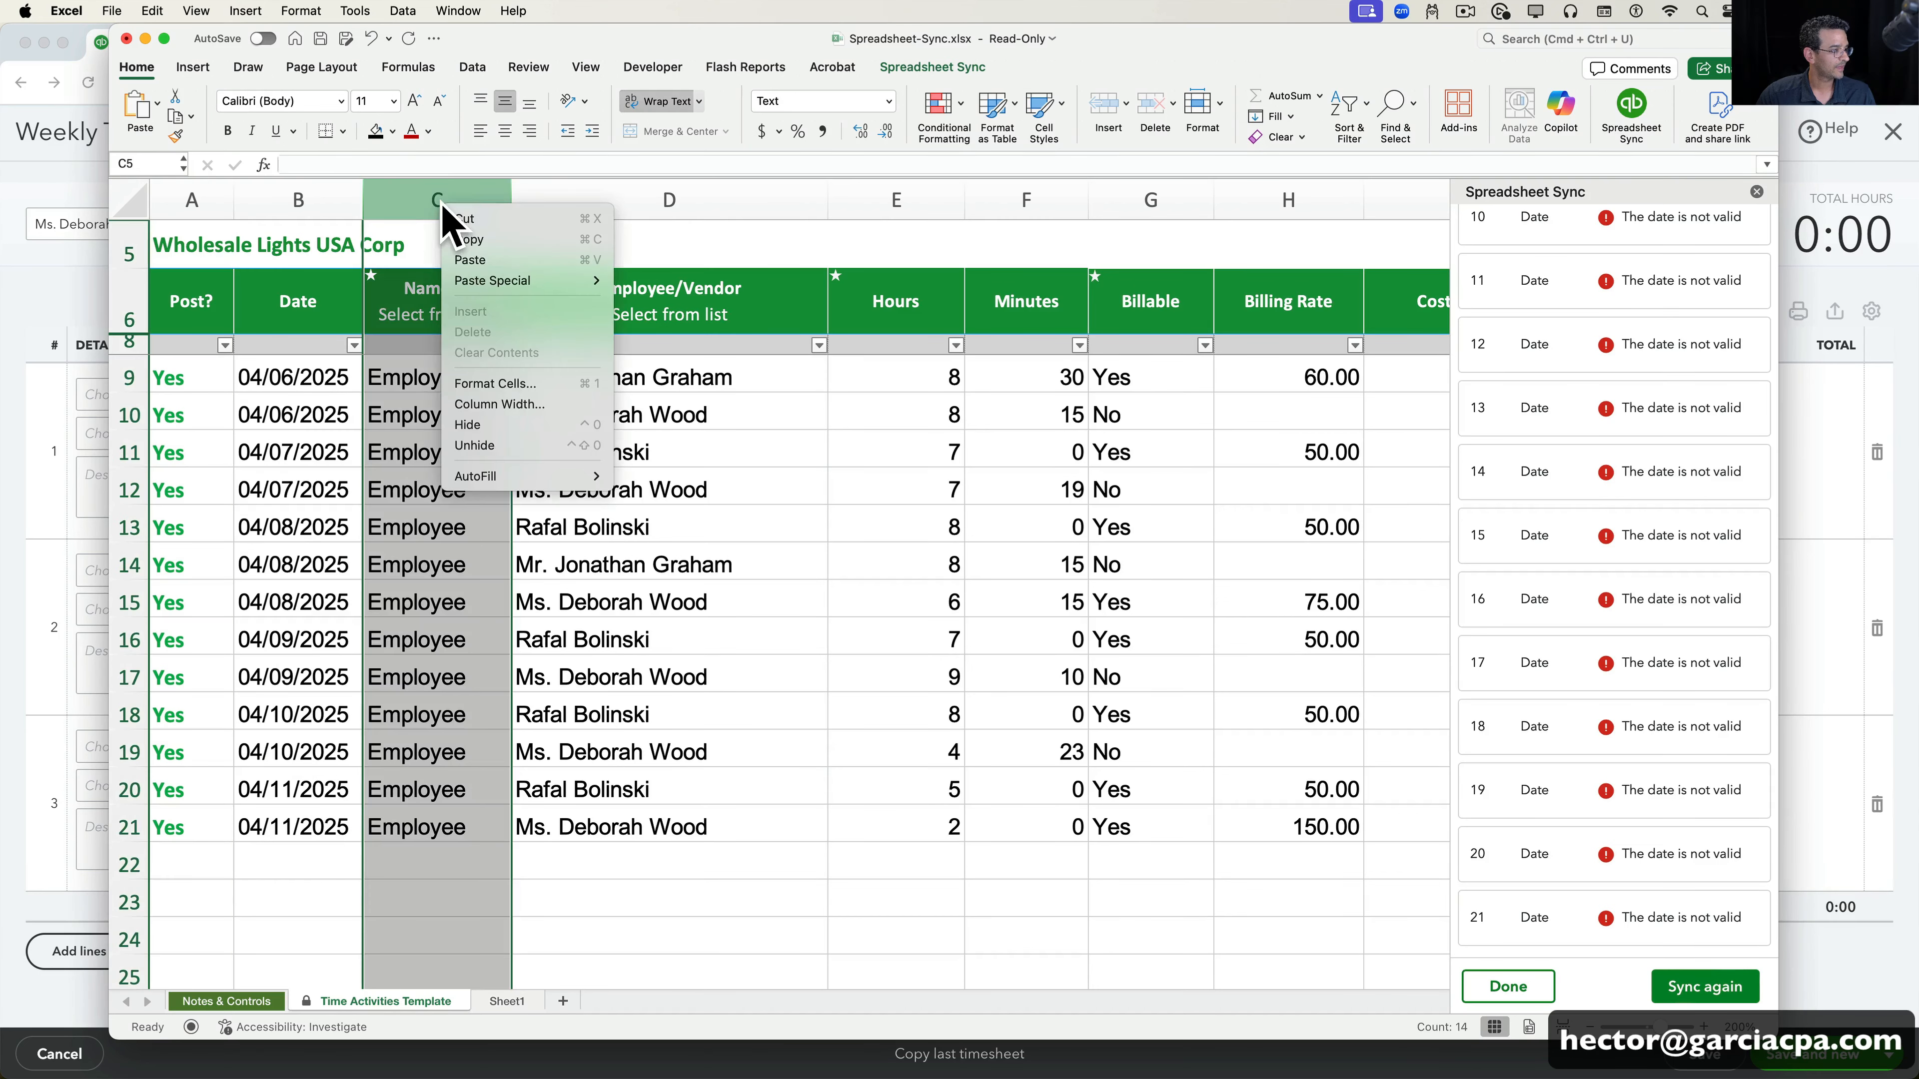
pyautogui.press('Escape')
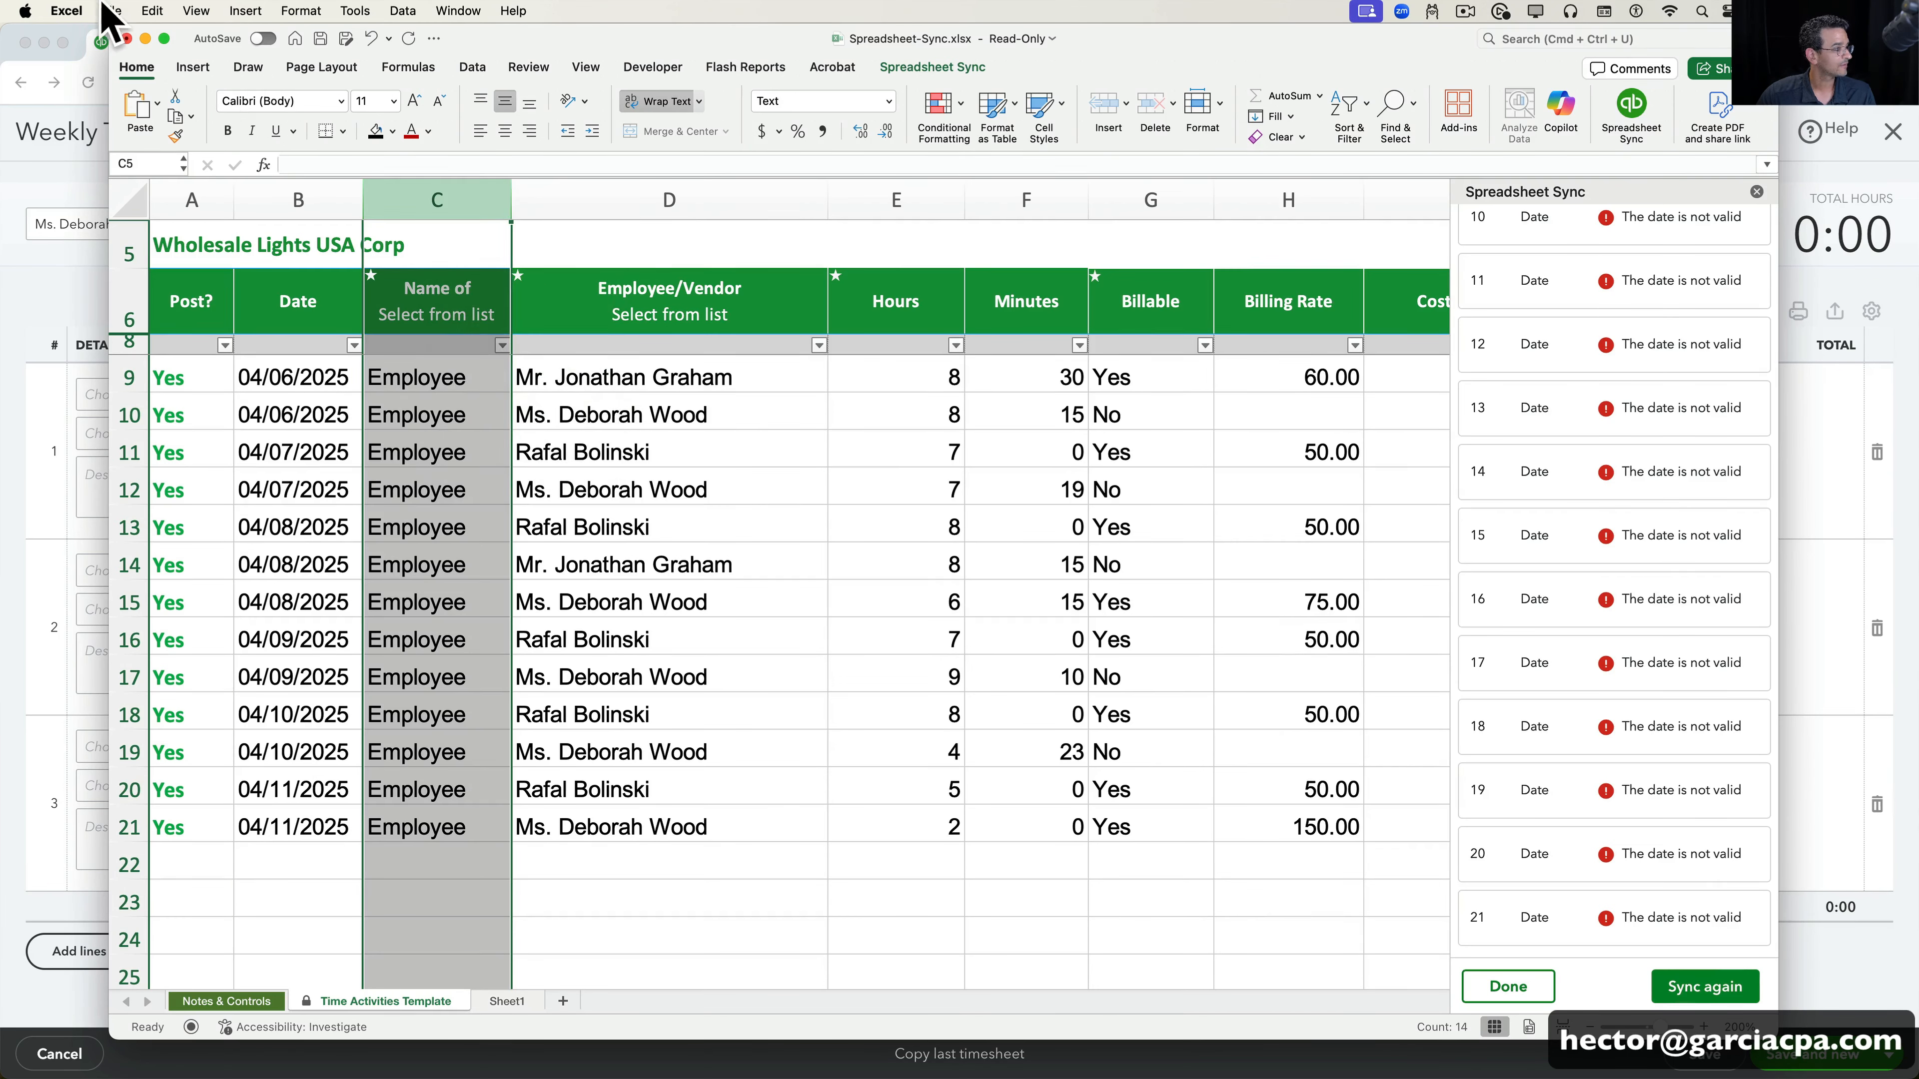
# - Reopen the SS Time Sheet Template workbook and insert a blank column between Date and Name of
pyautogui.click(112, 11)
pyautogui.moveTo(163, 98)
pyautogui.click(462, 103)
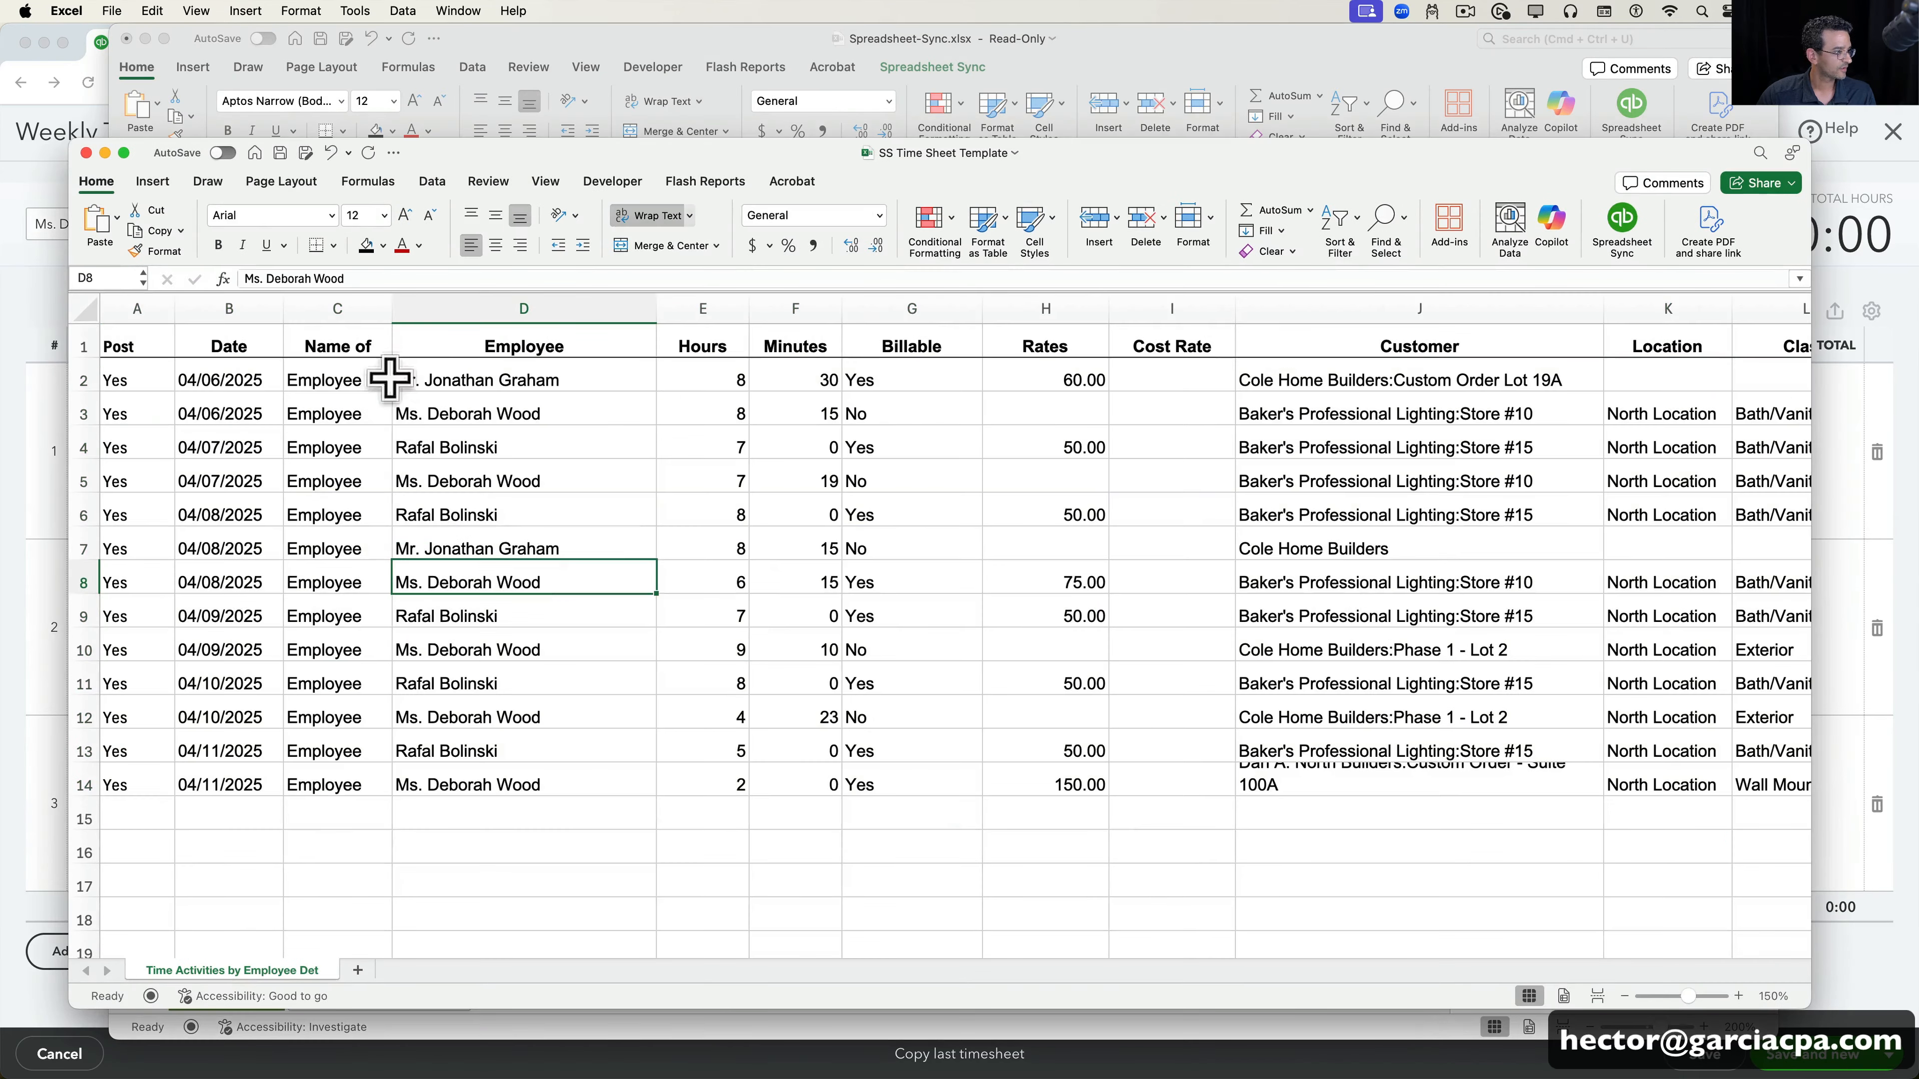
pyautogui.rightClick(333, 308)
pyautogui.click(436, 422)
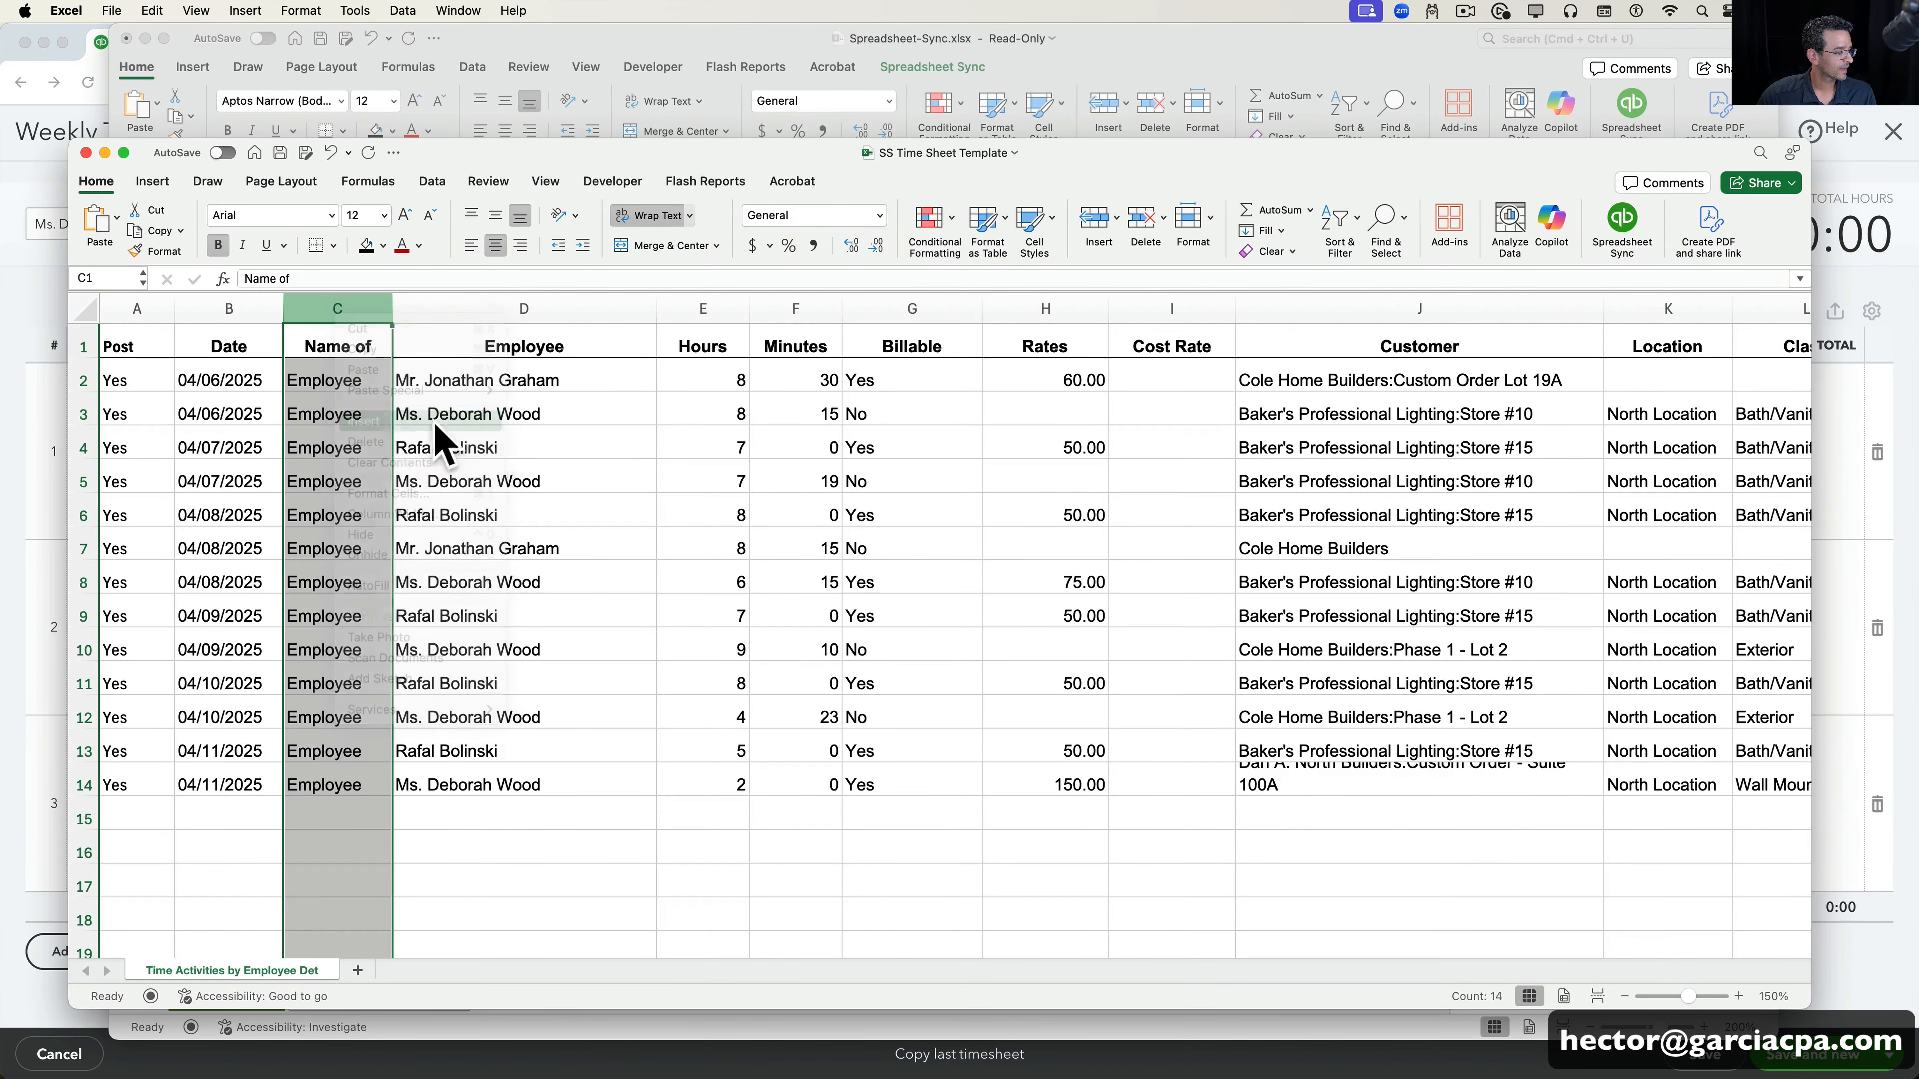
# - Format the new blank column C as Short Date
pyautogui.click(333, 306)
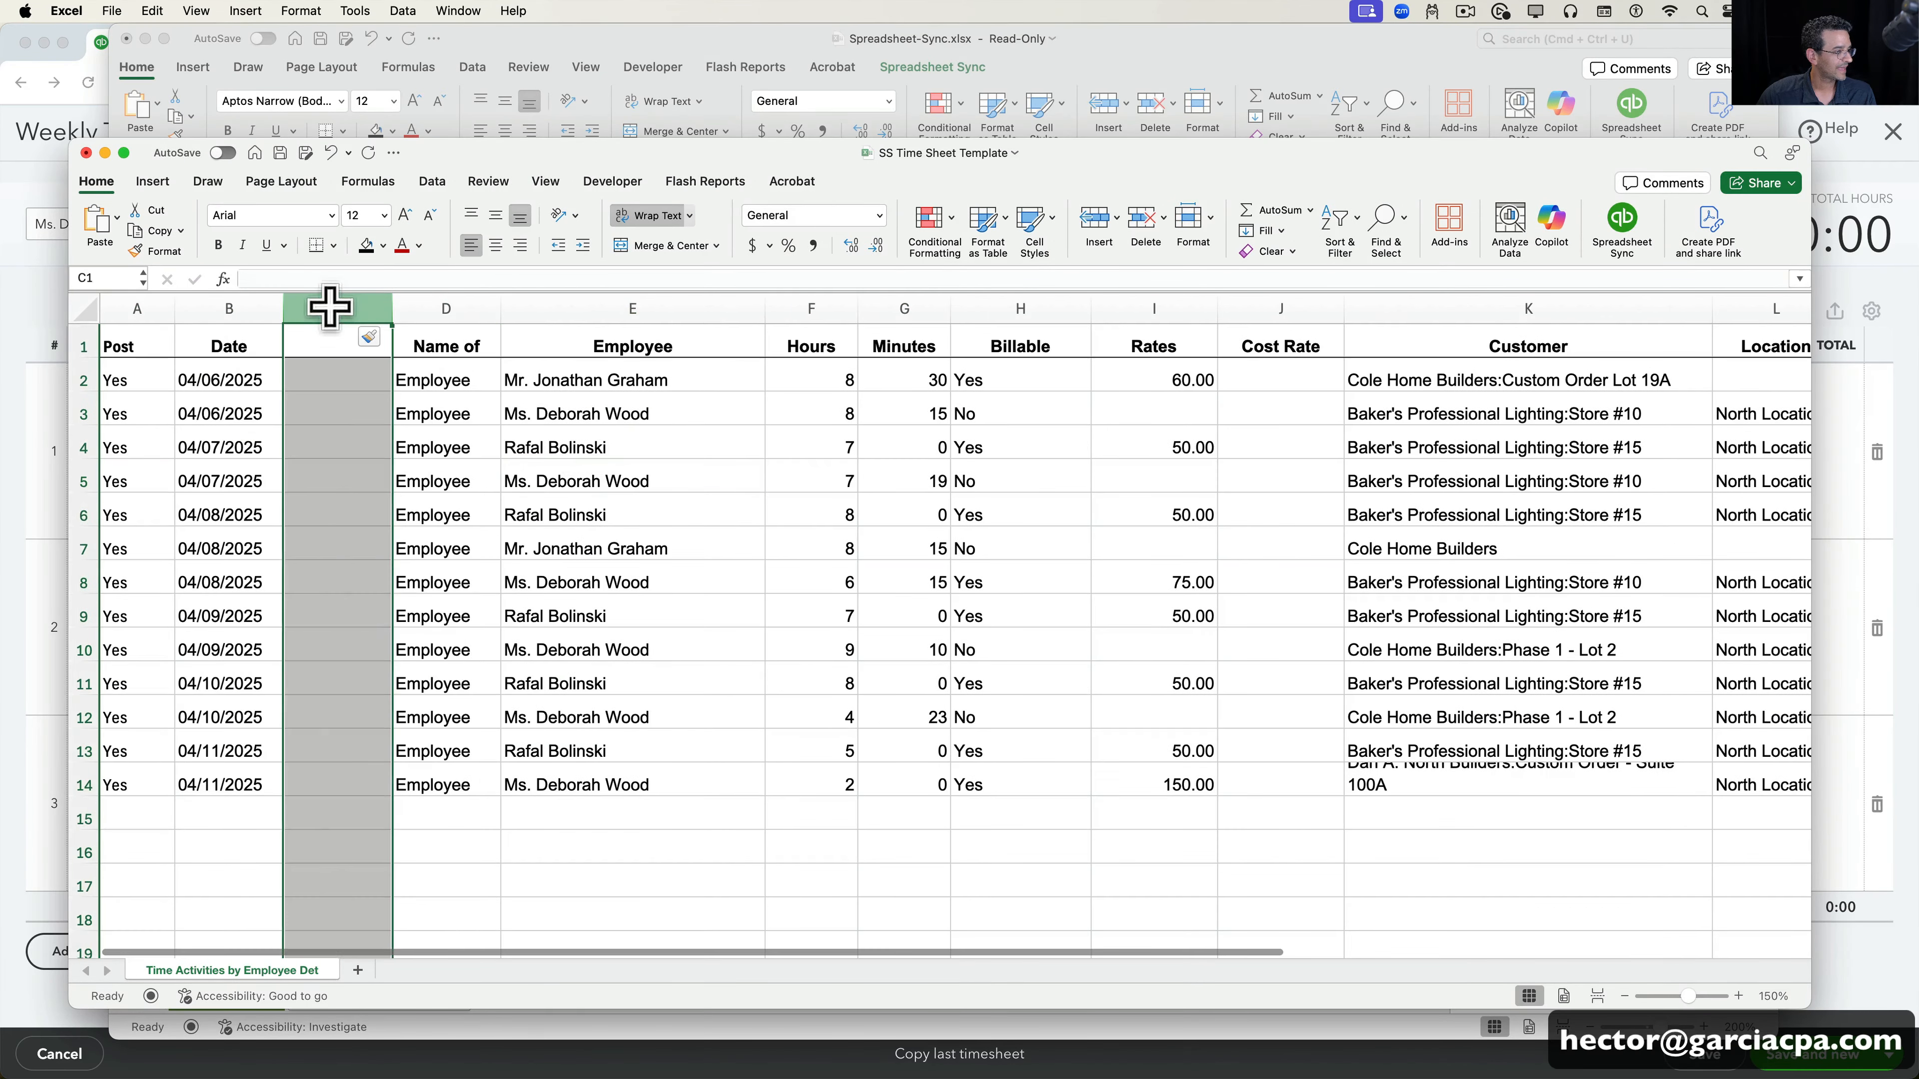
pyautogui.click(880, 216)
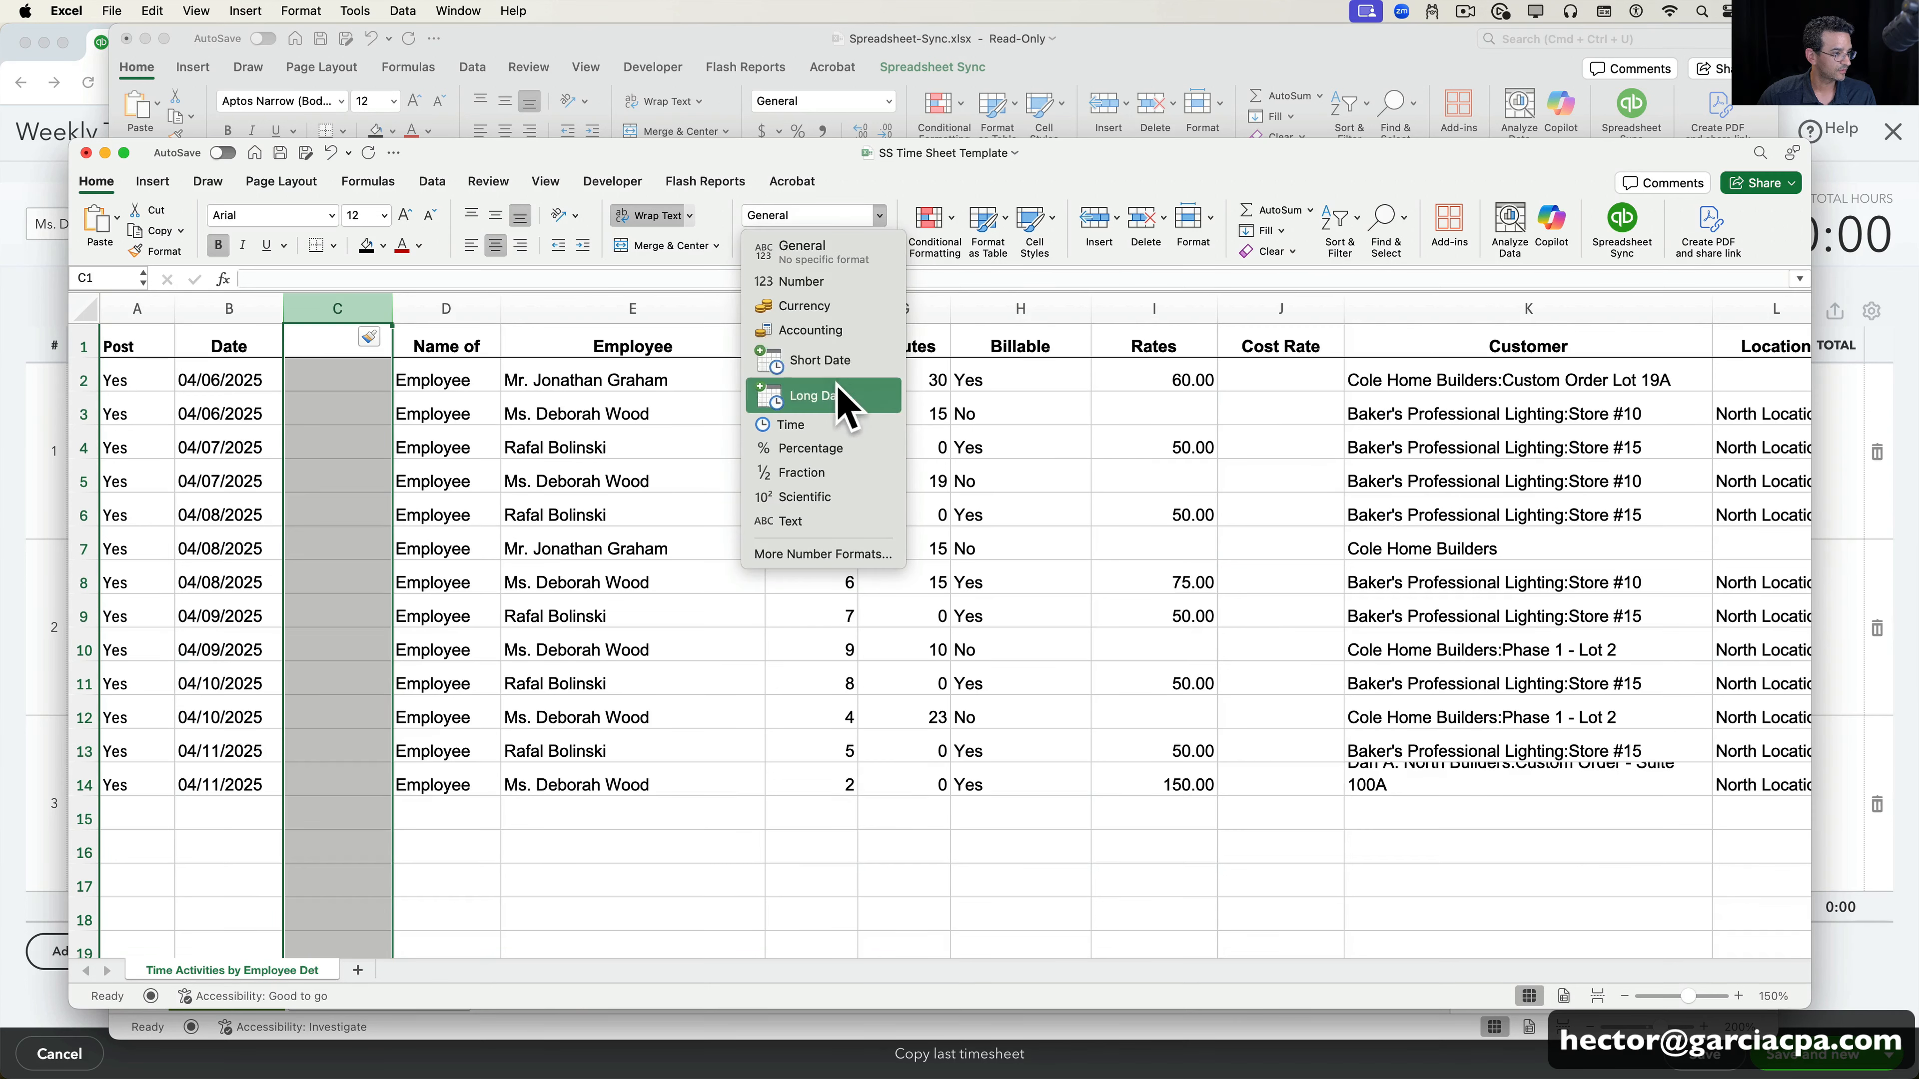
pyautogui.click(819, 360)
# - Enter the date 04/06/2025 in cells C2 and C3, matching the text dates beside them
pyautogui.press('Down')
pyautogui.write('04/0')
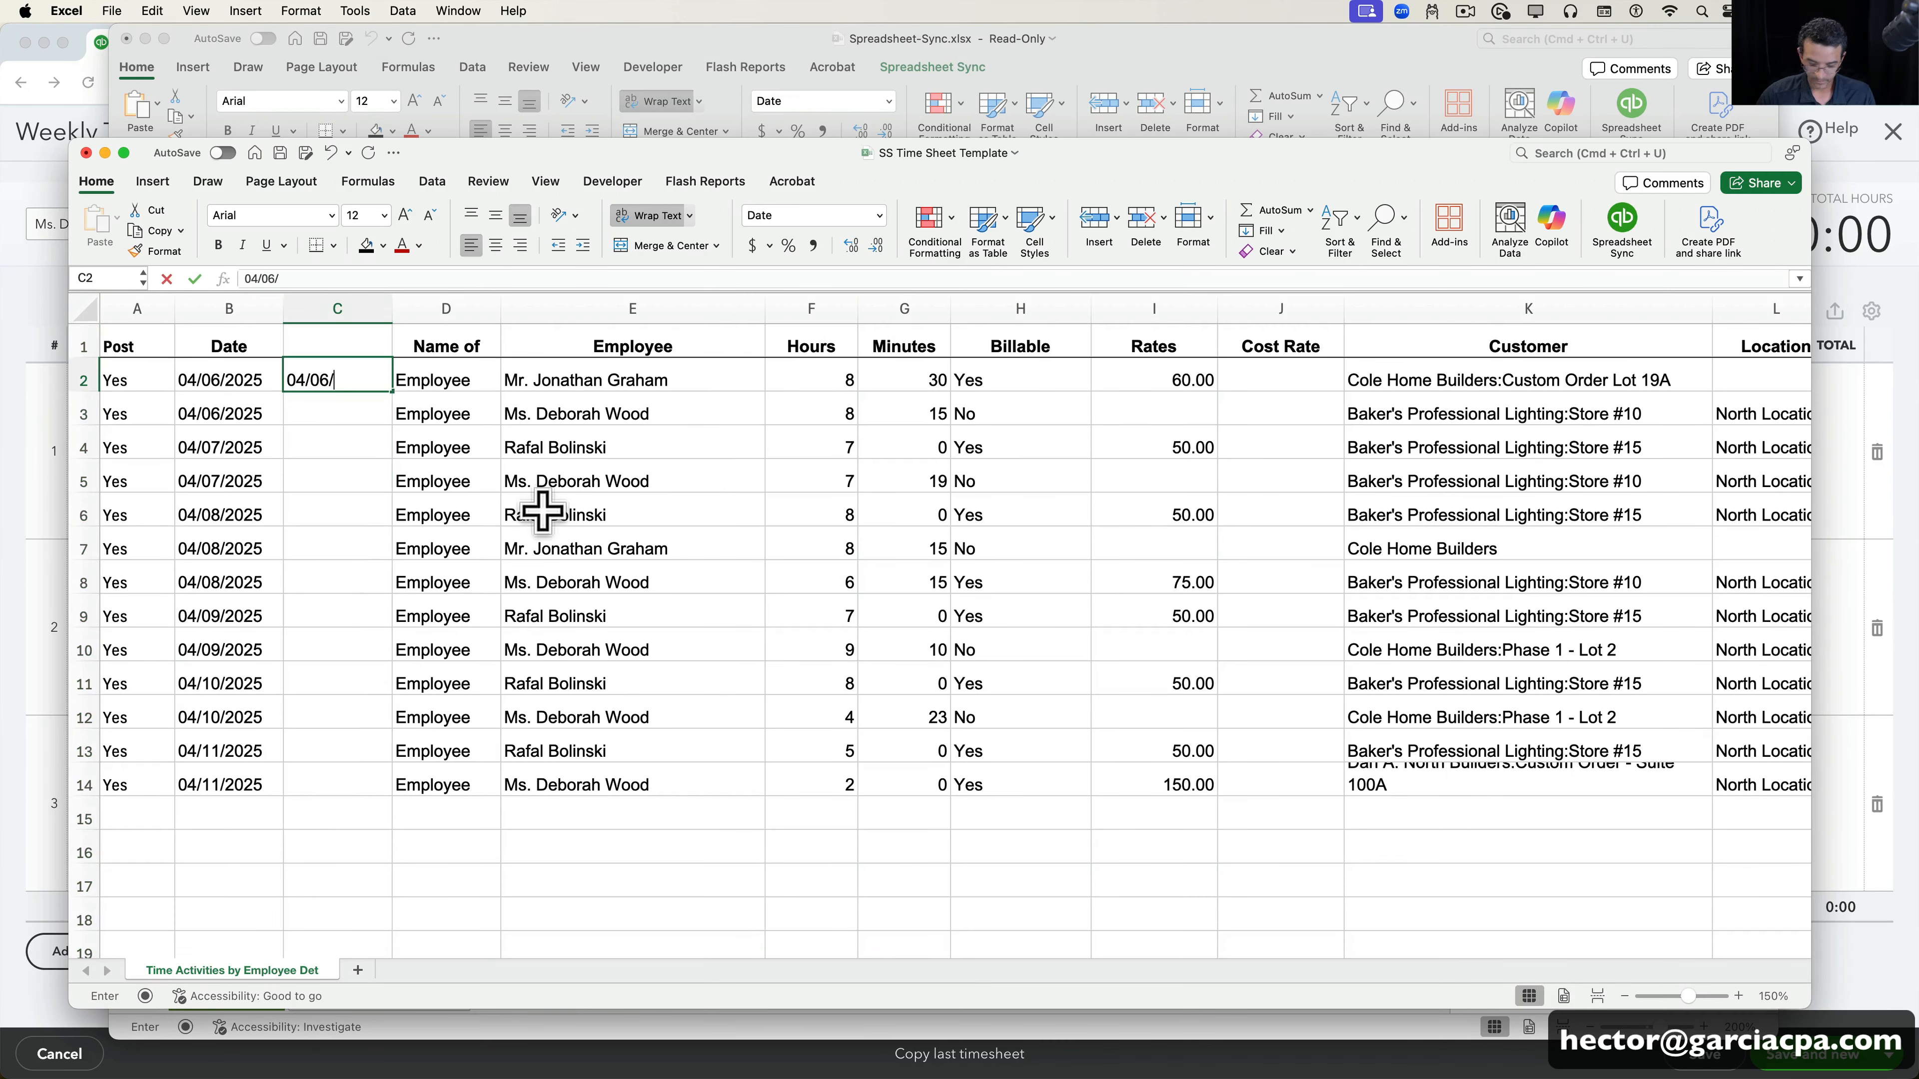
pyautogui.write('6/2025')
pyautogui.press('Return')
pyautogui.click(327, 382)
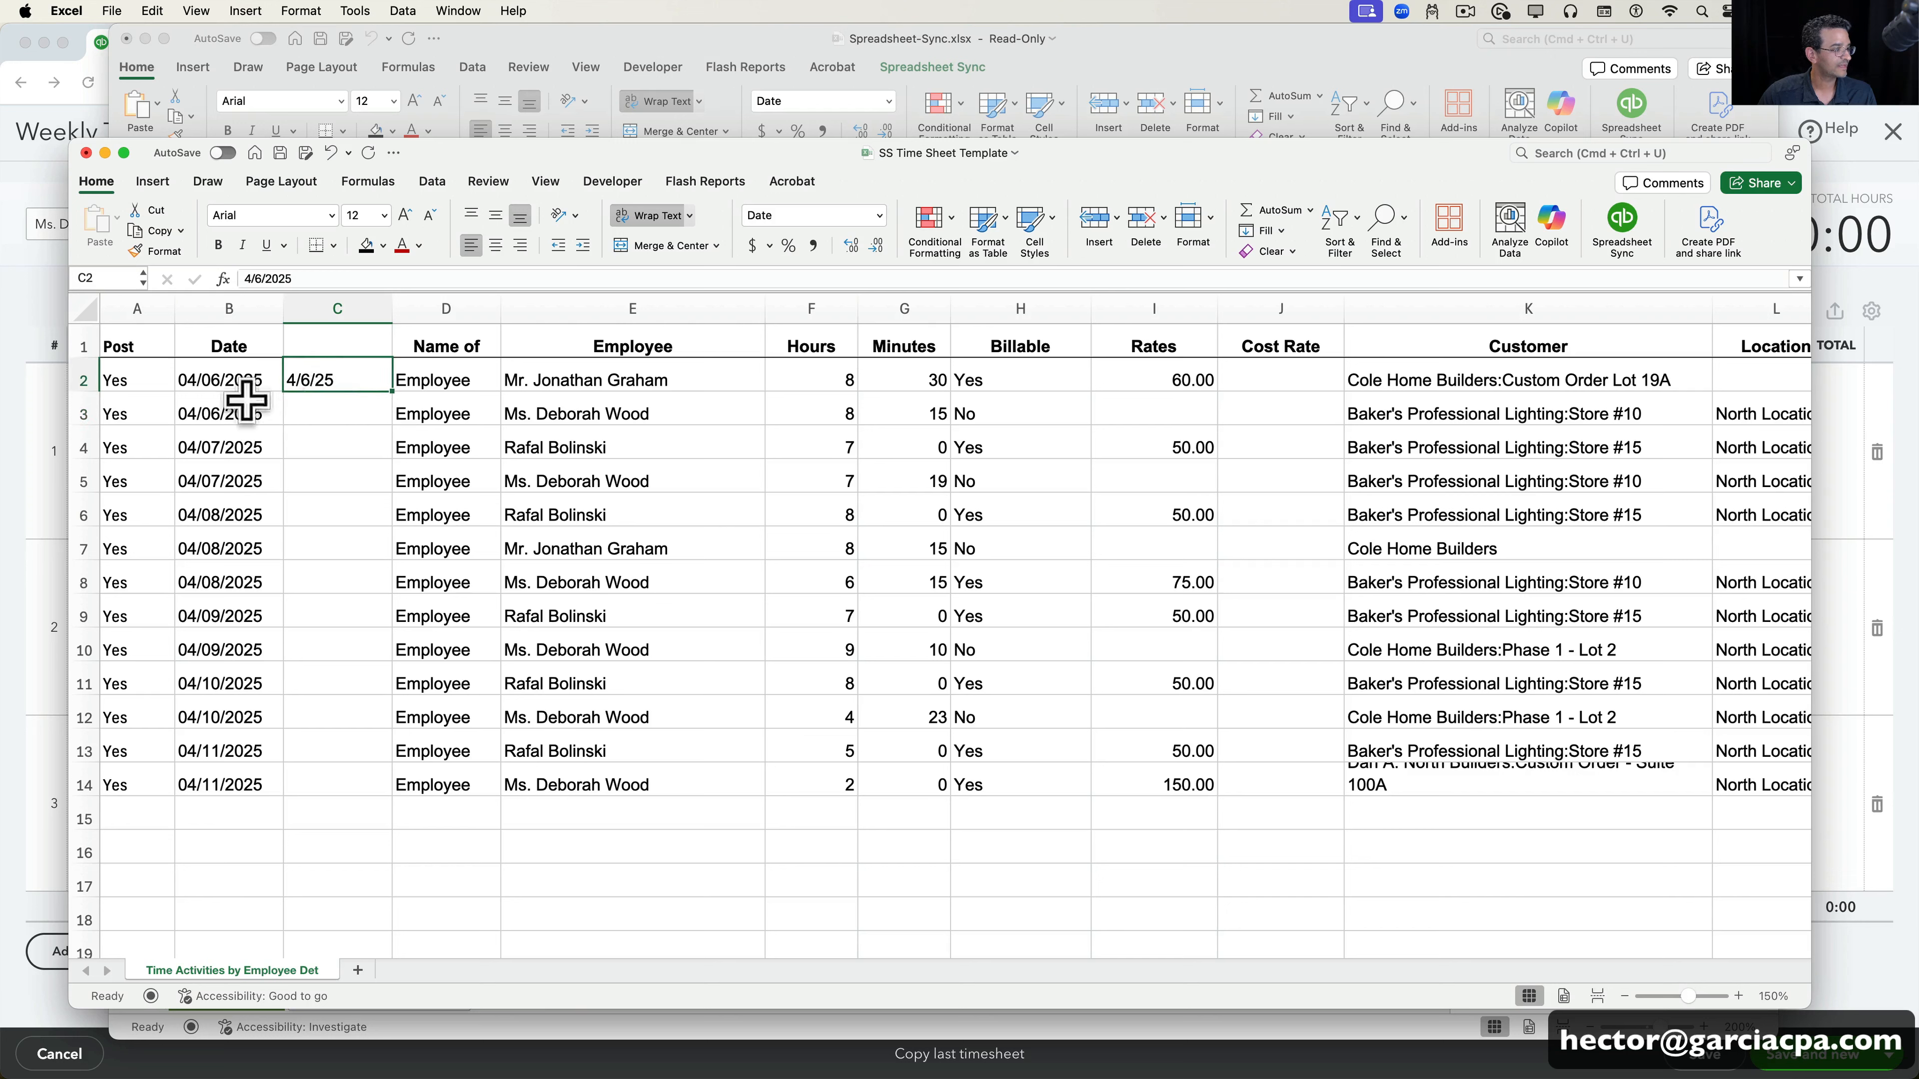
pyautogui.click(313, 414)
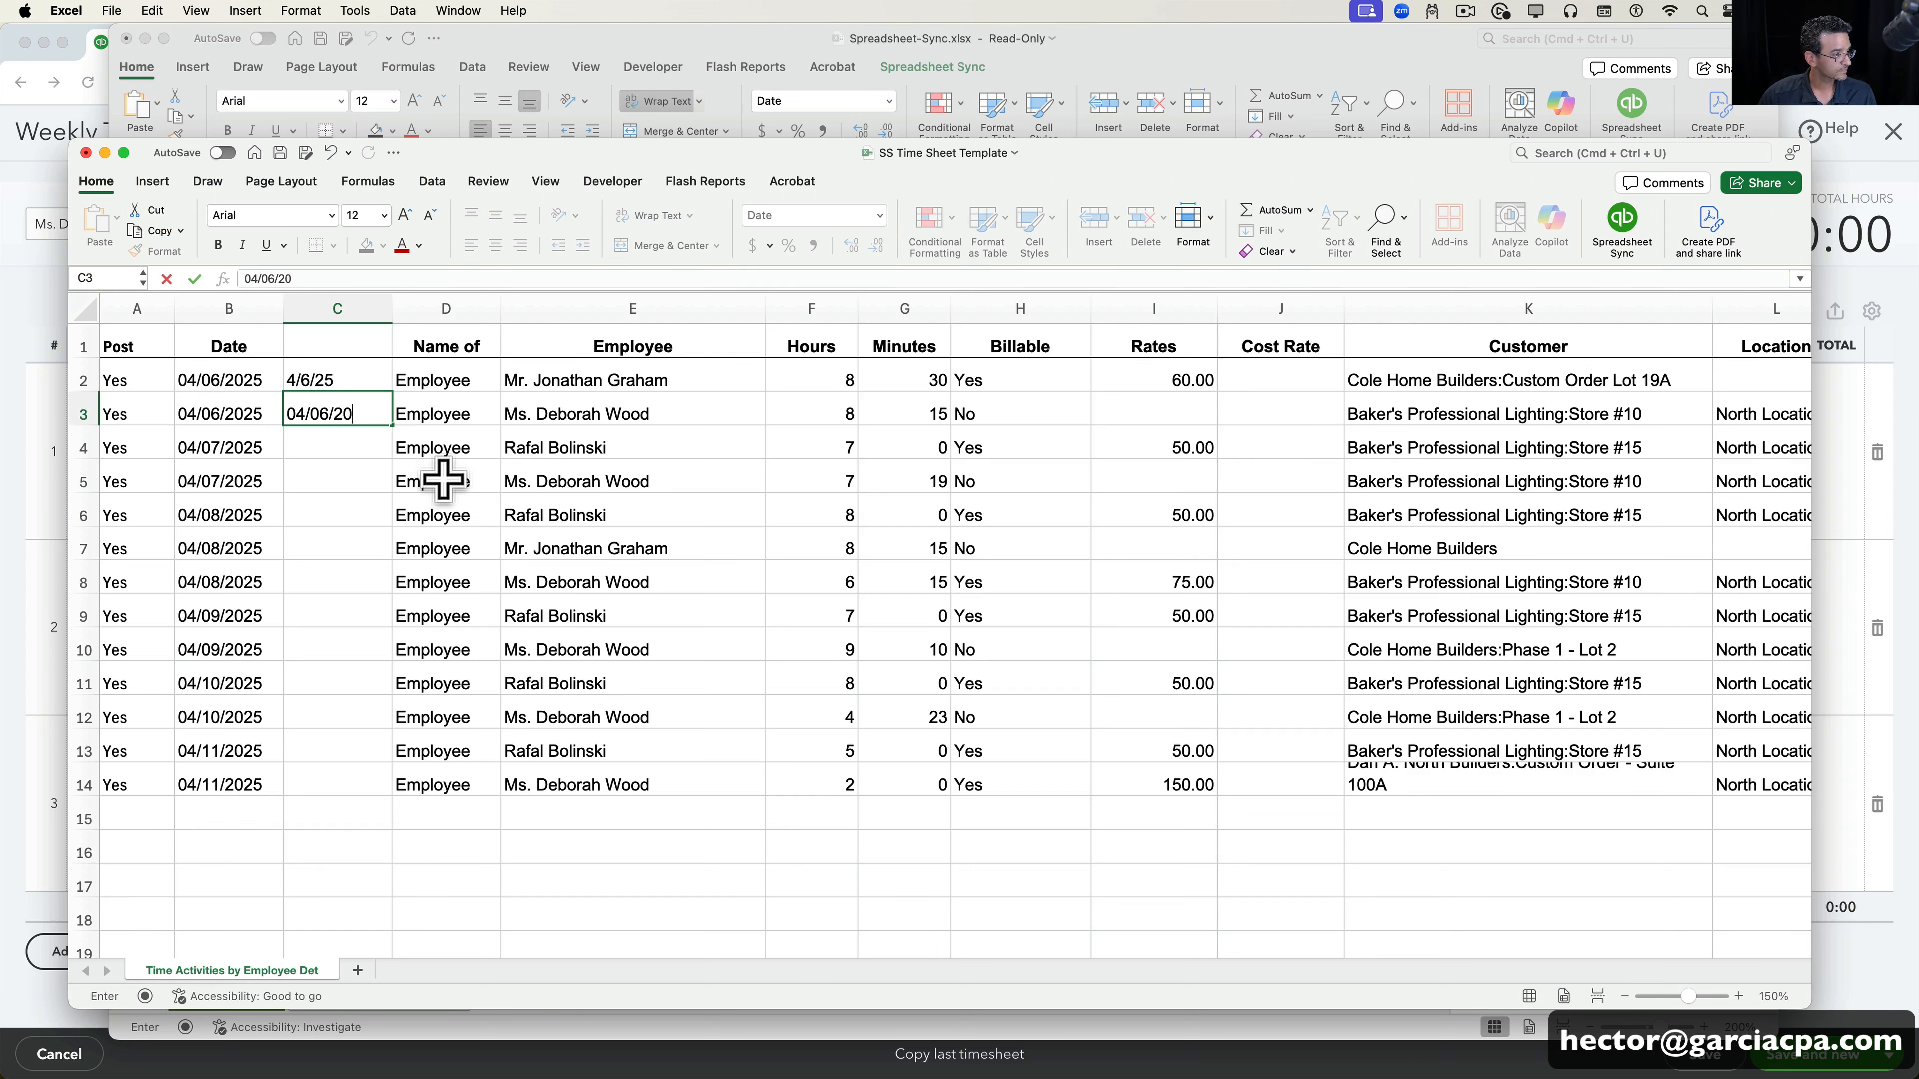
pyautogui.press('Return')
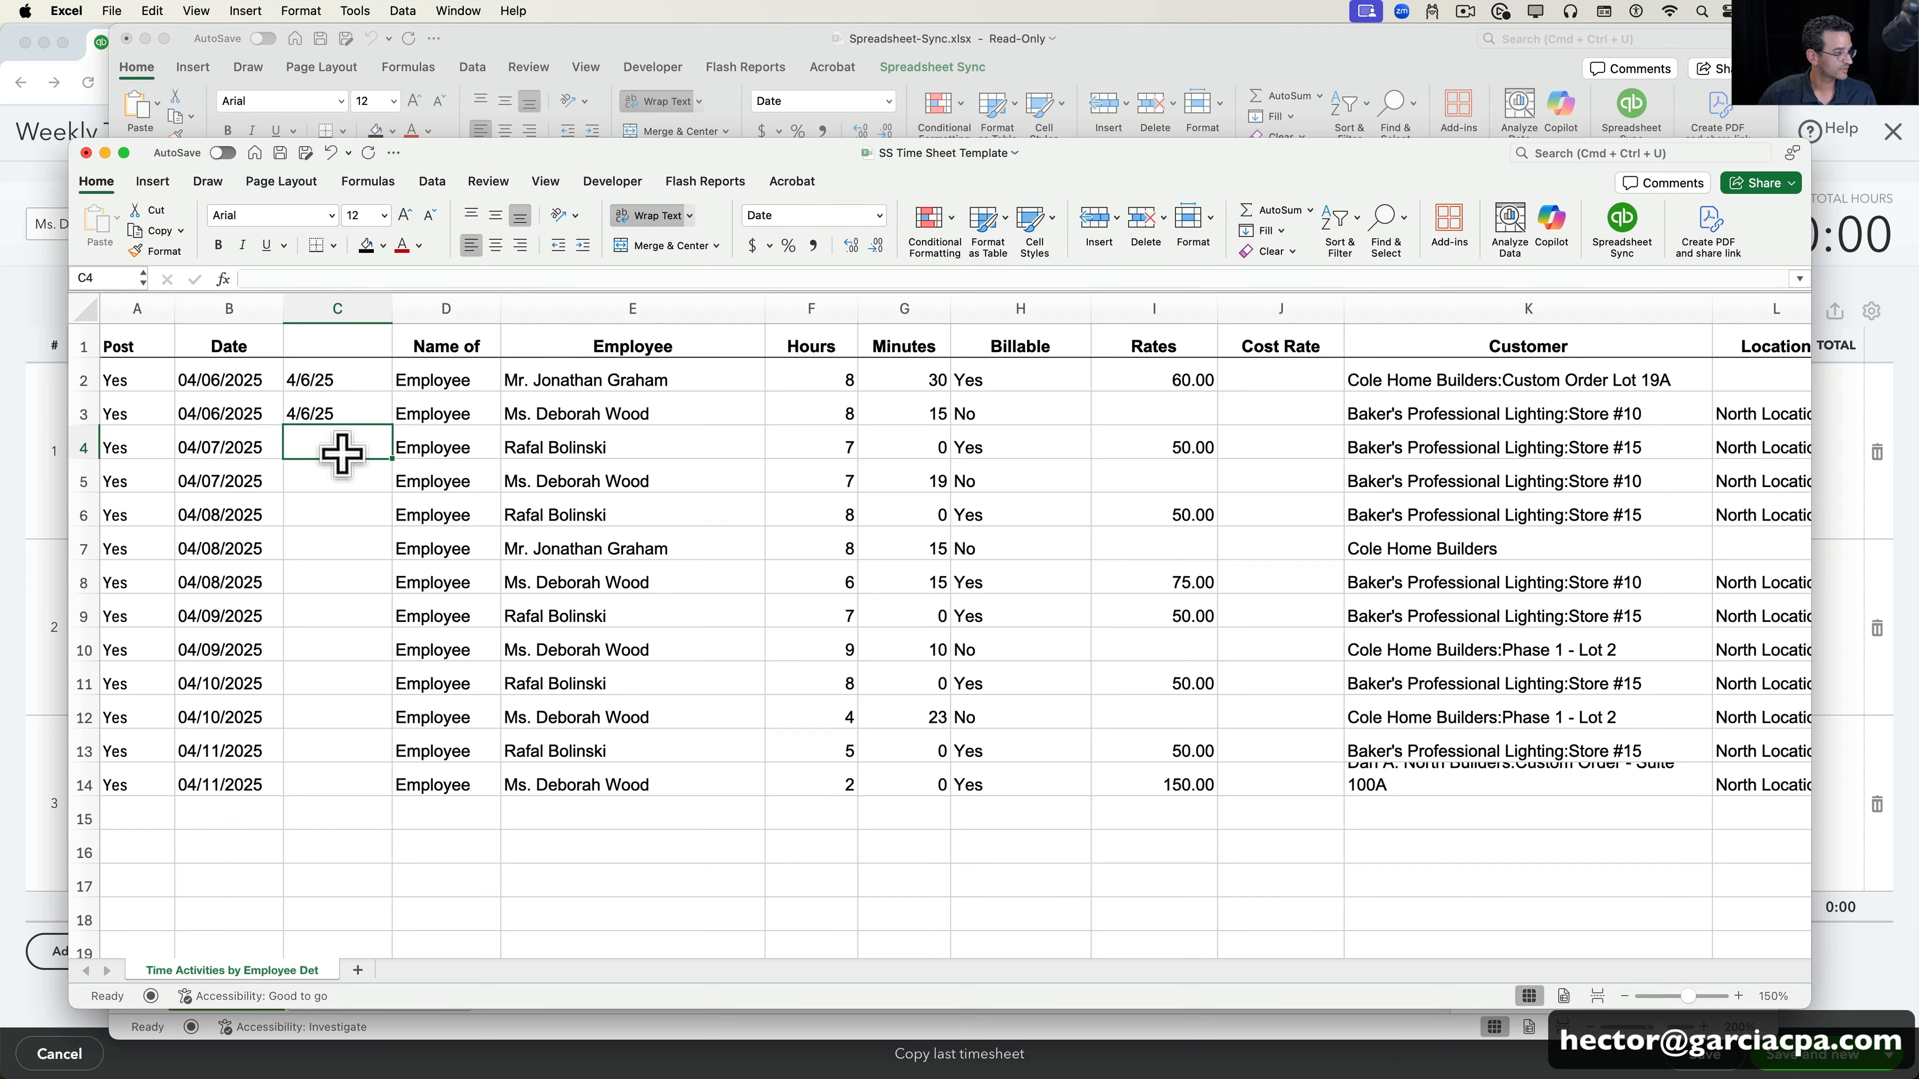
# - Enter the date 04/07/2025 in cells C4 and C5, matching the text dates beside them
pyautogui.write('/04/07/2')
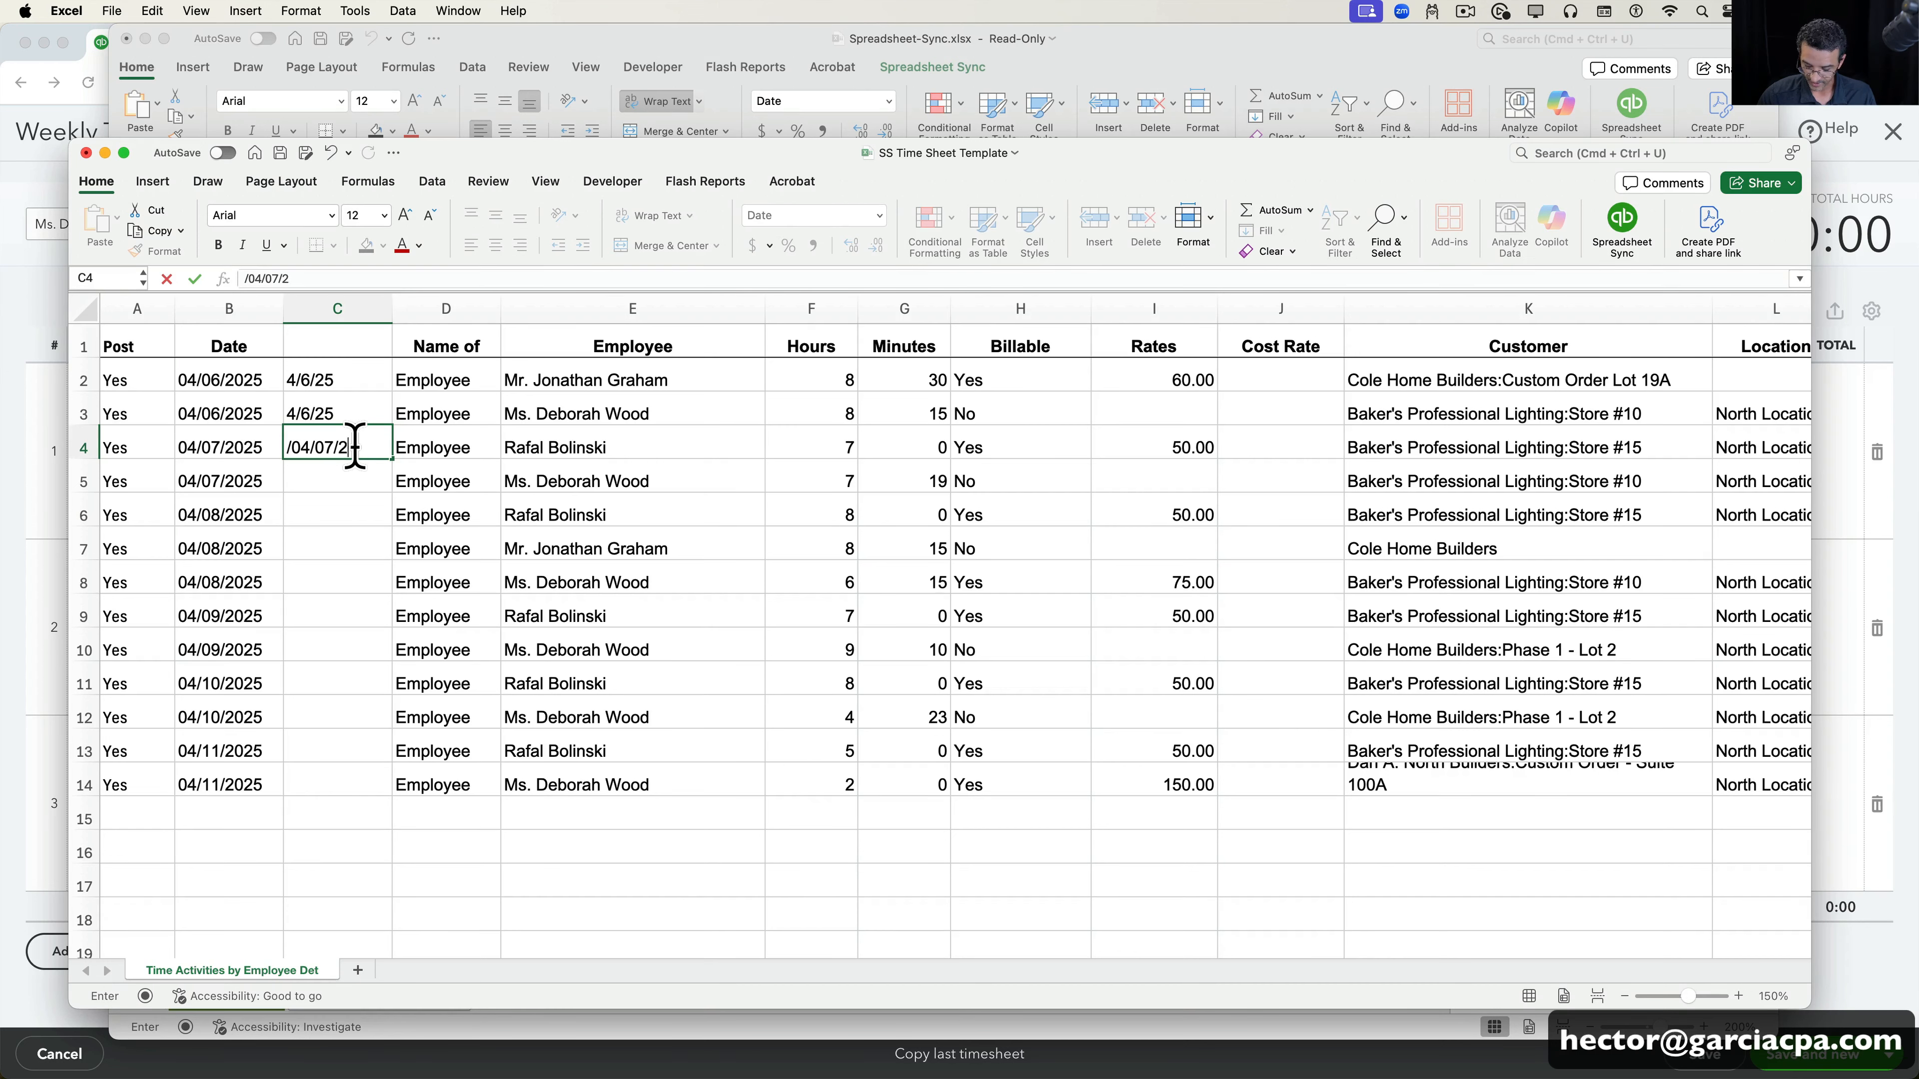
pyautogui.write('025')
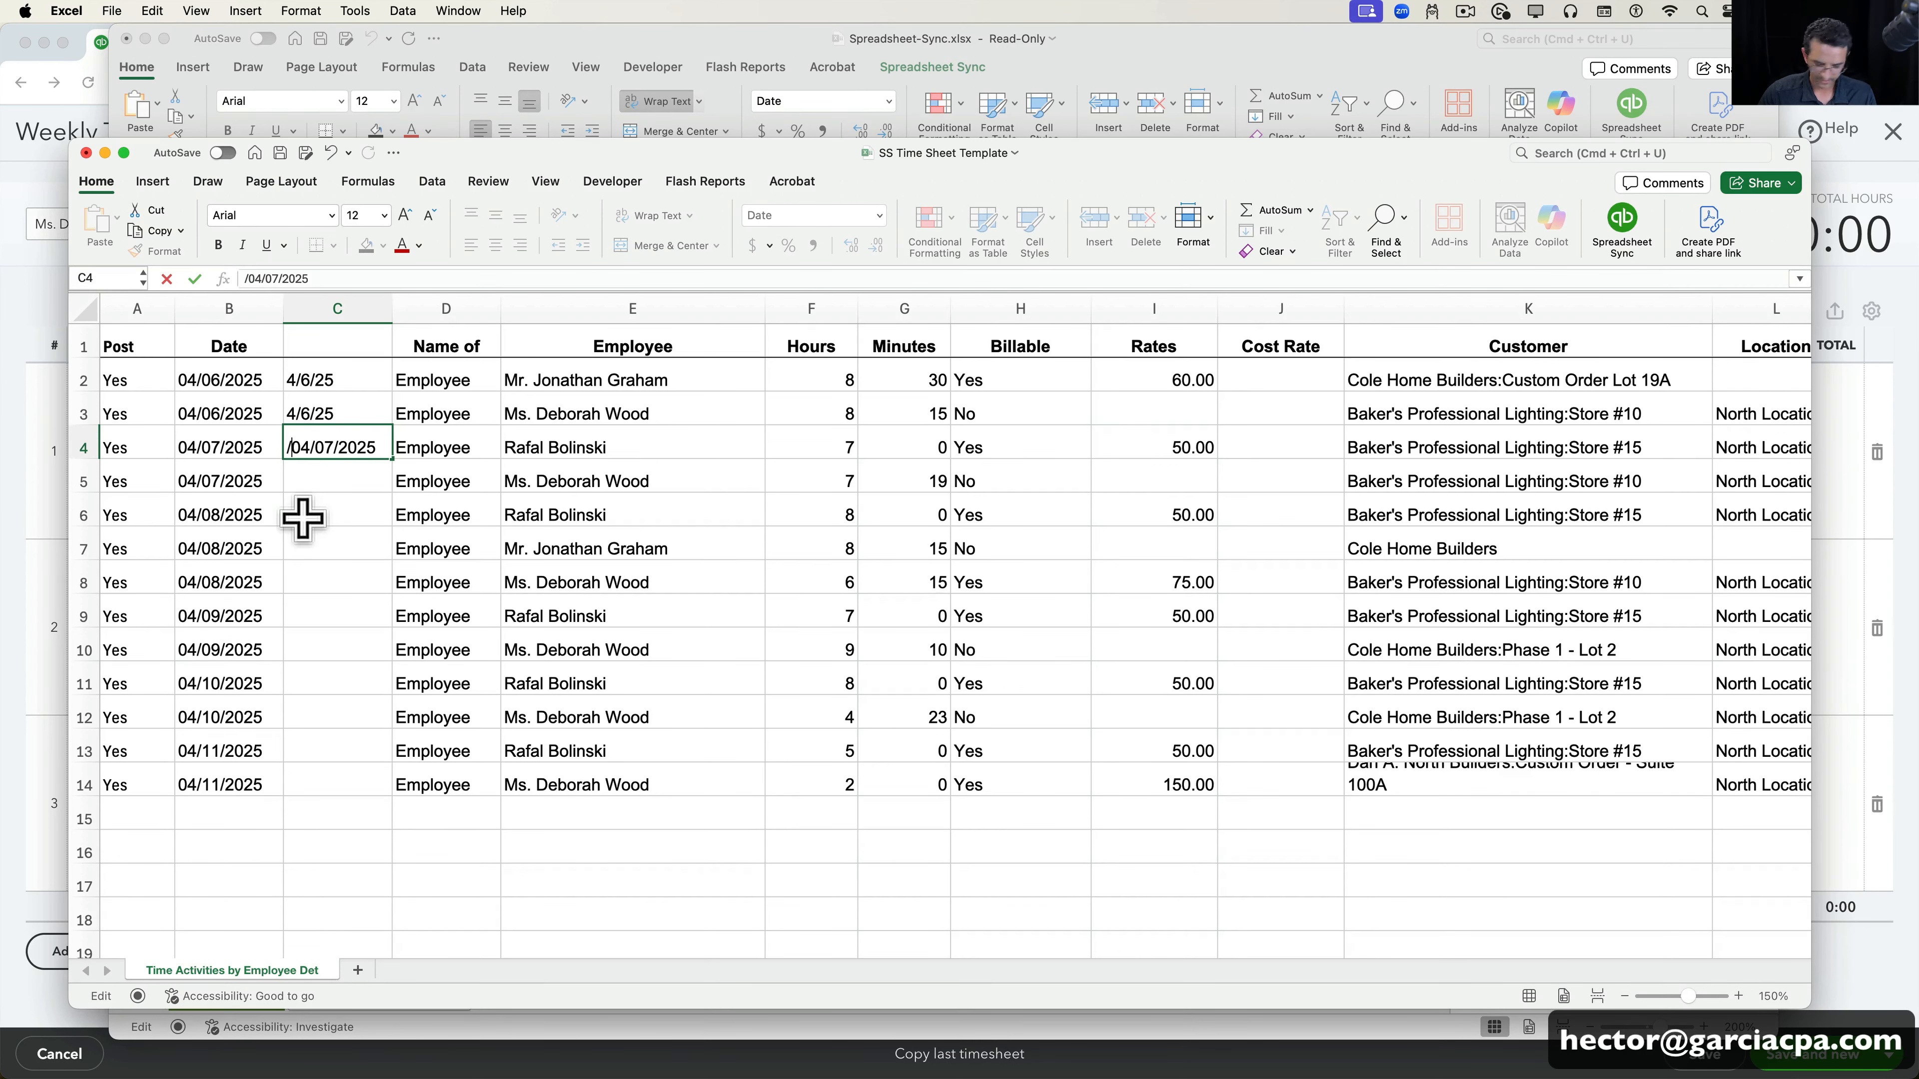
pyautogui.press('Return')
pyautogui.write('04/07/2025')
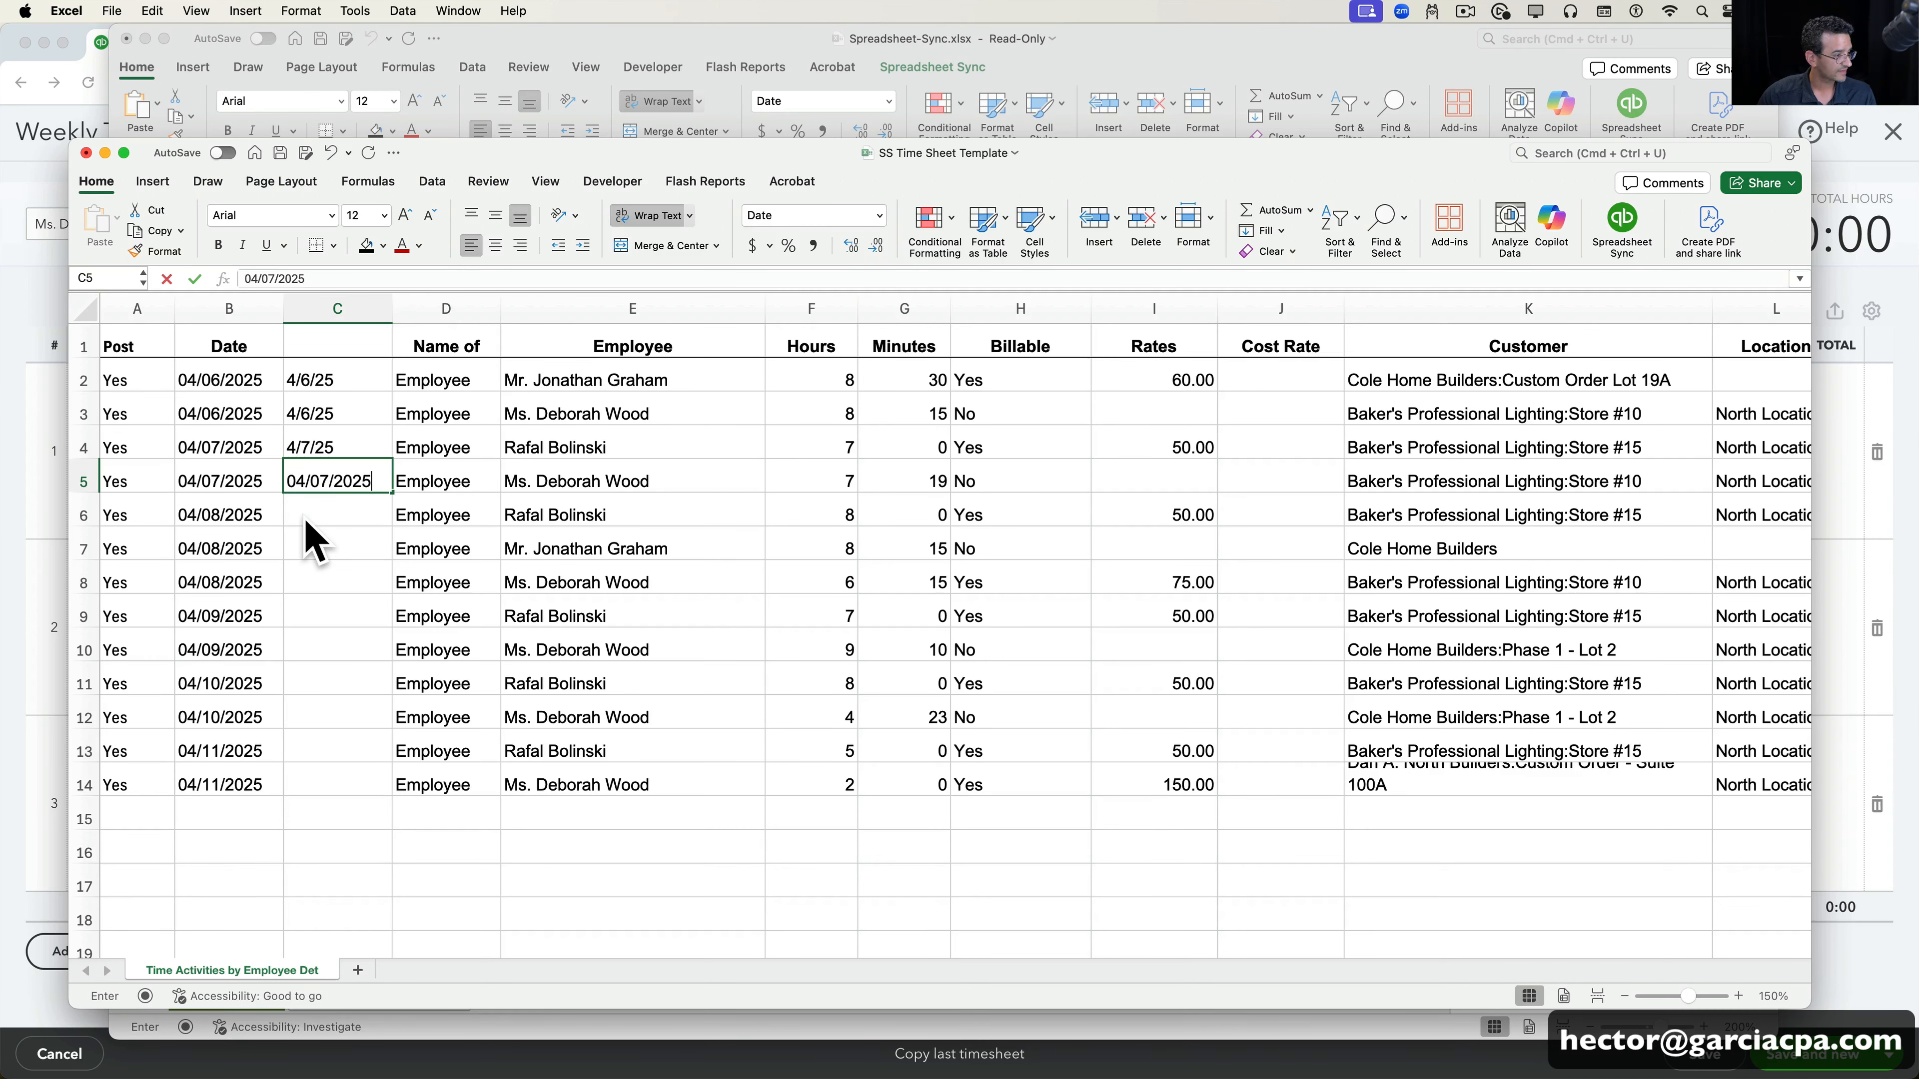
pyautogui.press('Return')
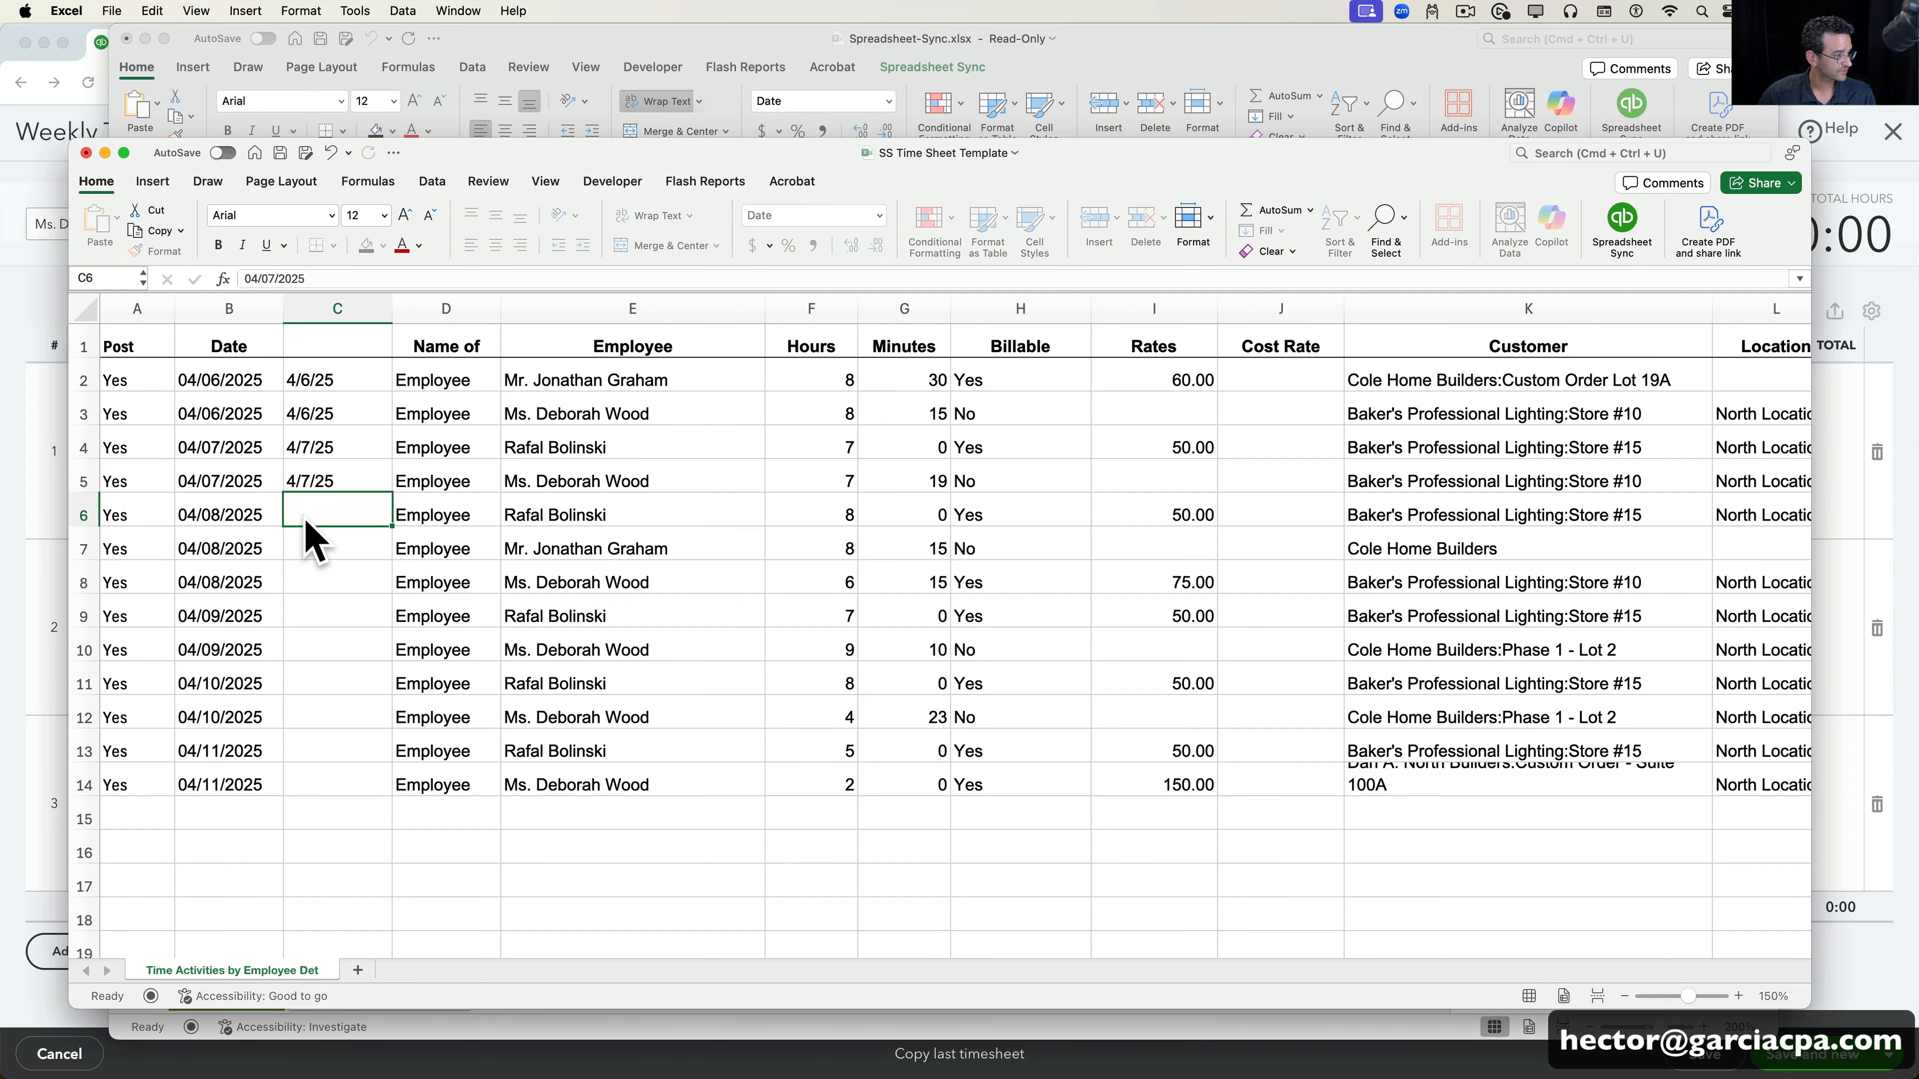
# - Enter the date 04/08/2025 in cells C6, C7 and C8
pyautogui.write('04/08/2025')
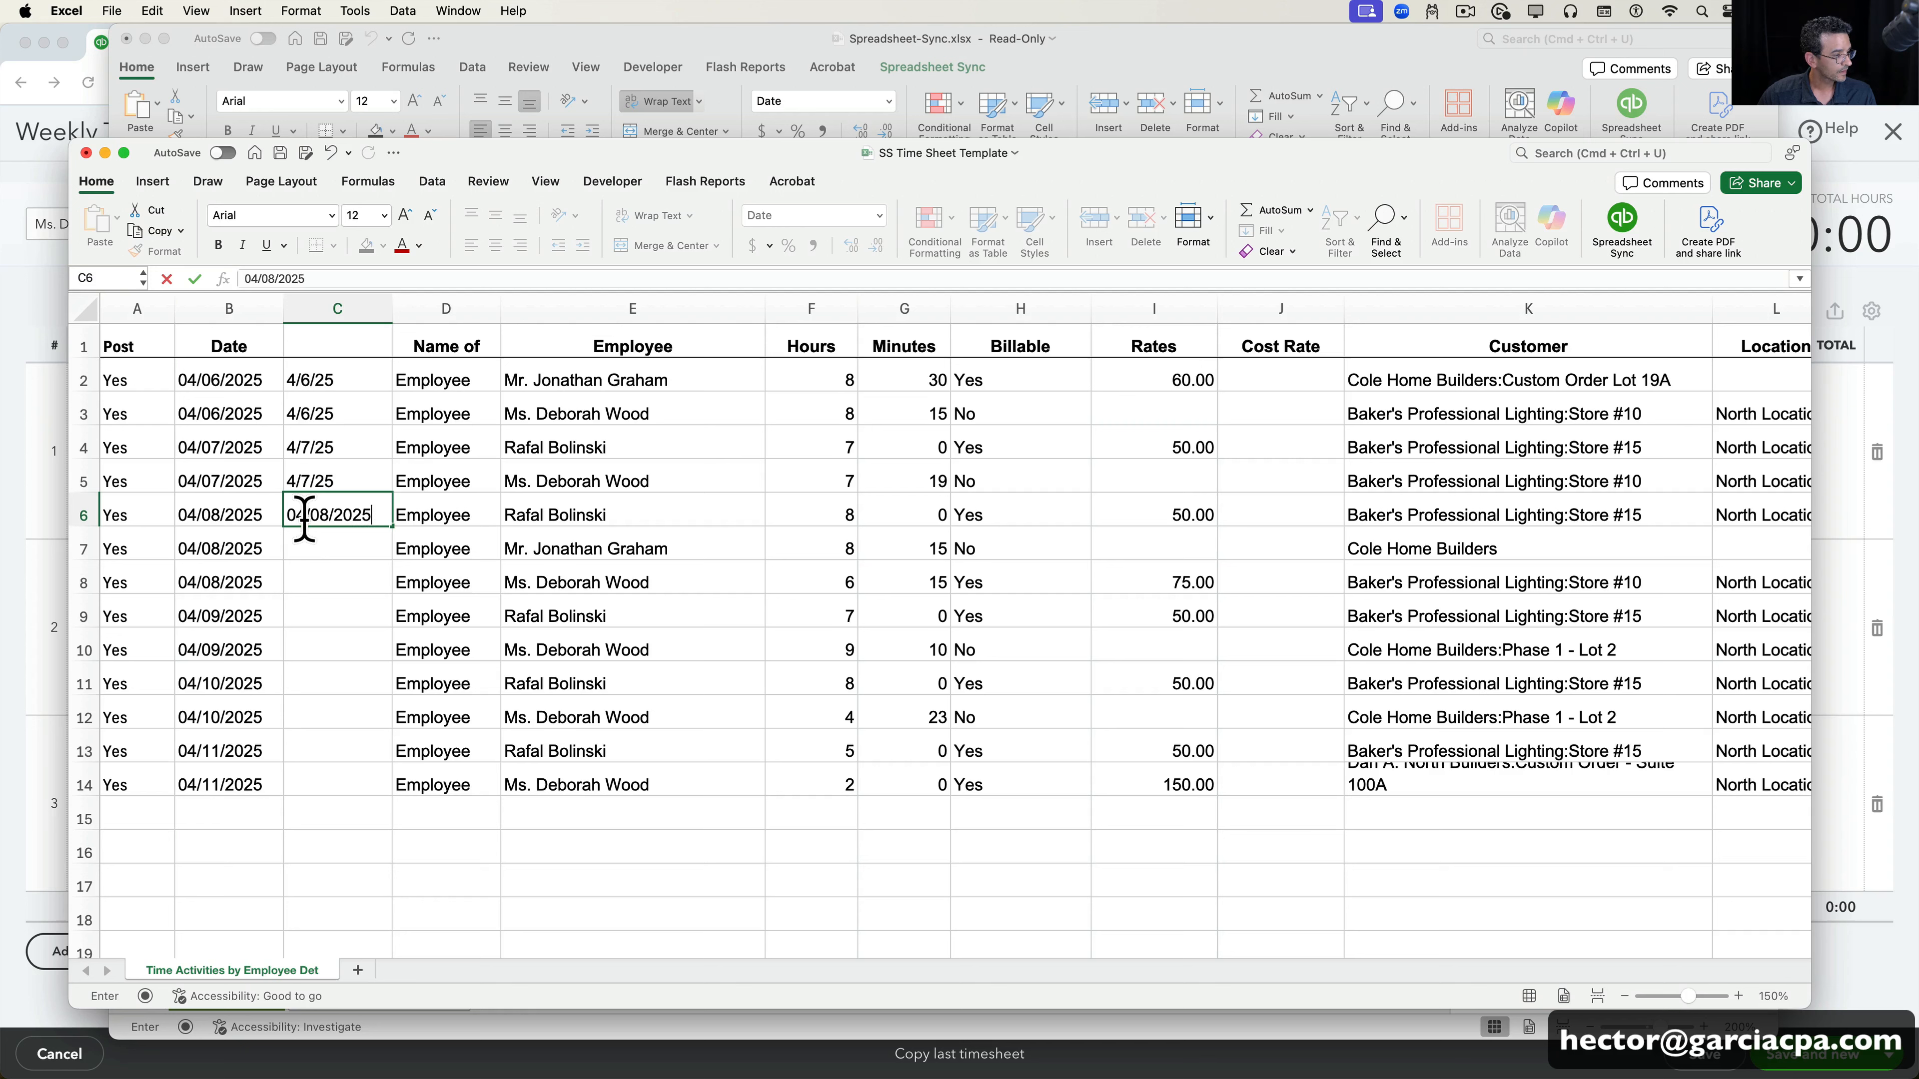
pyautogui.press('Return')
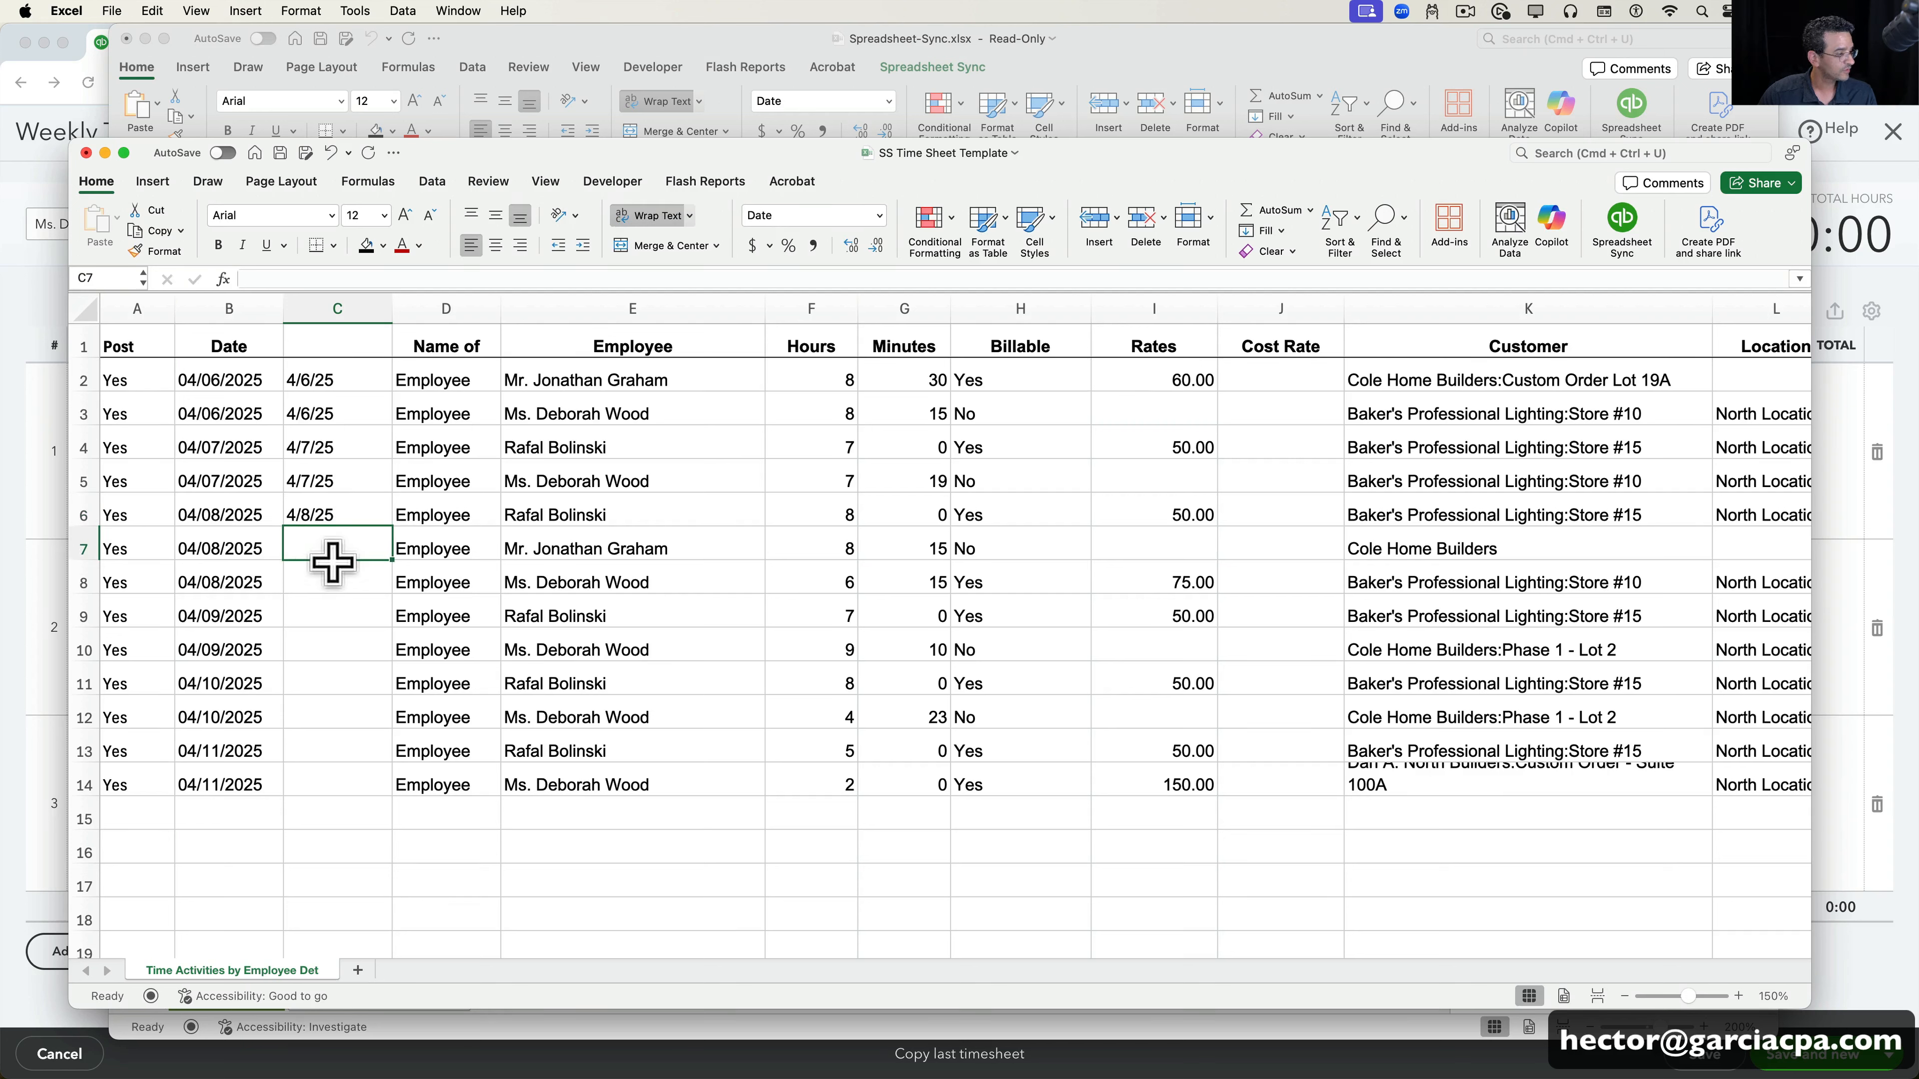
pyautogui.write('04/08/25')
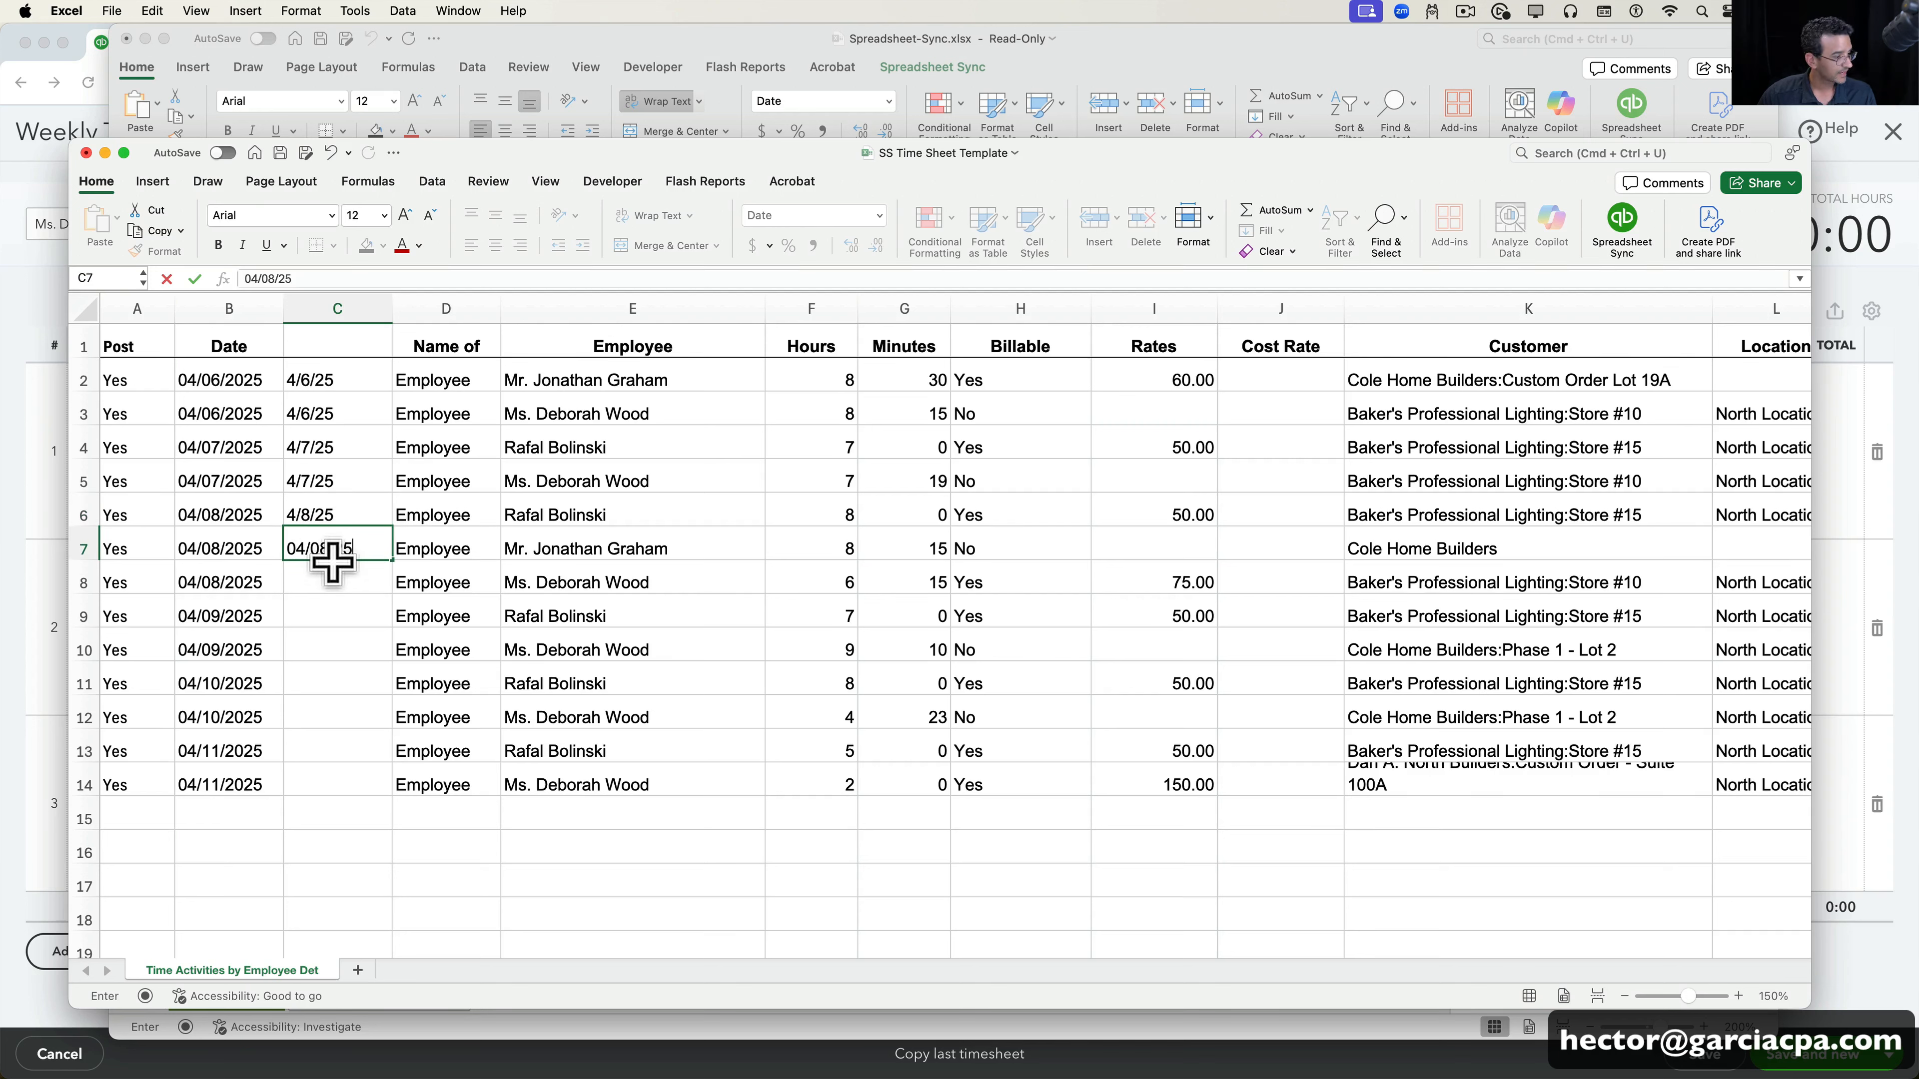
pyautogui.press('Return')
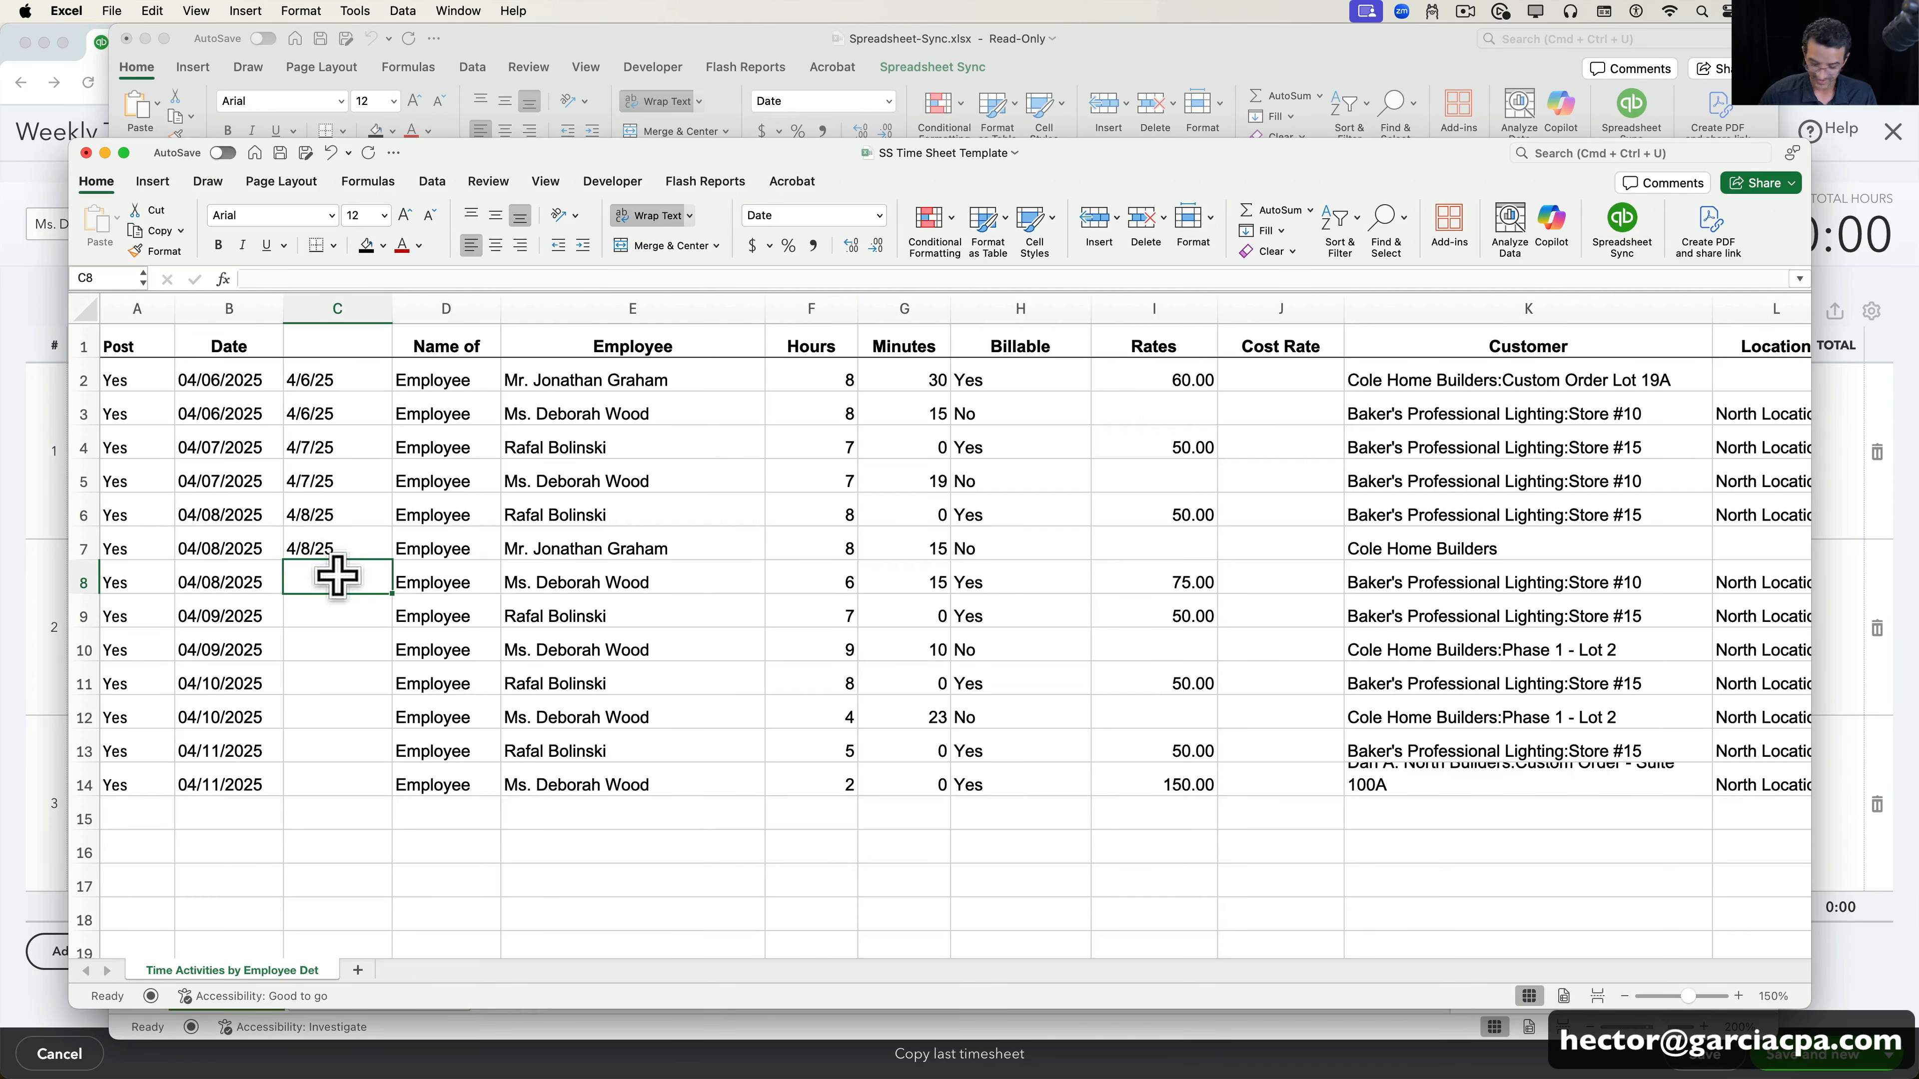
pyautogui.write('04/08/25')
pyautogui.press('Return')
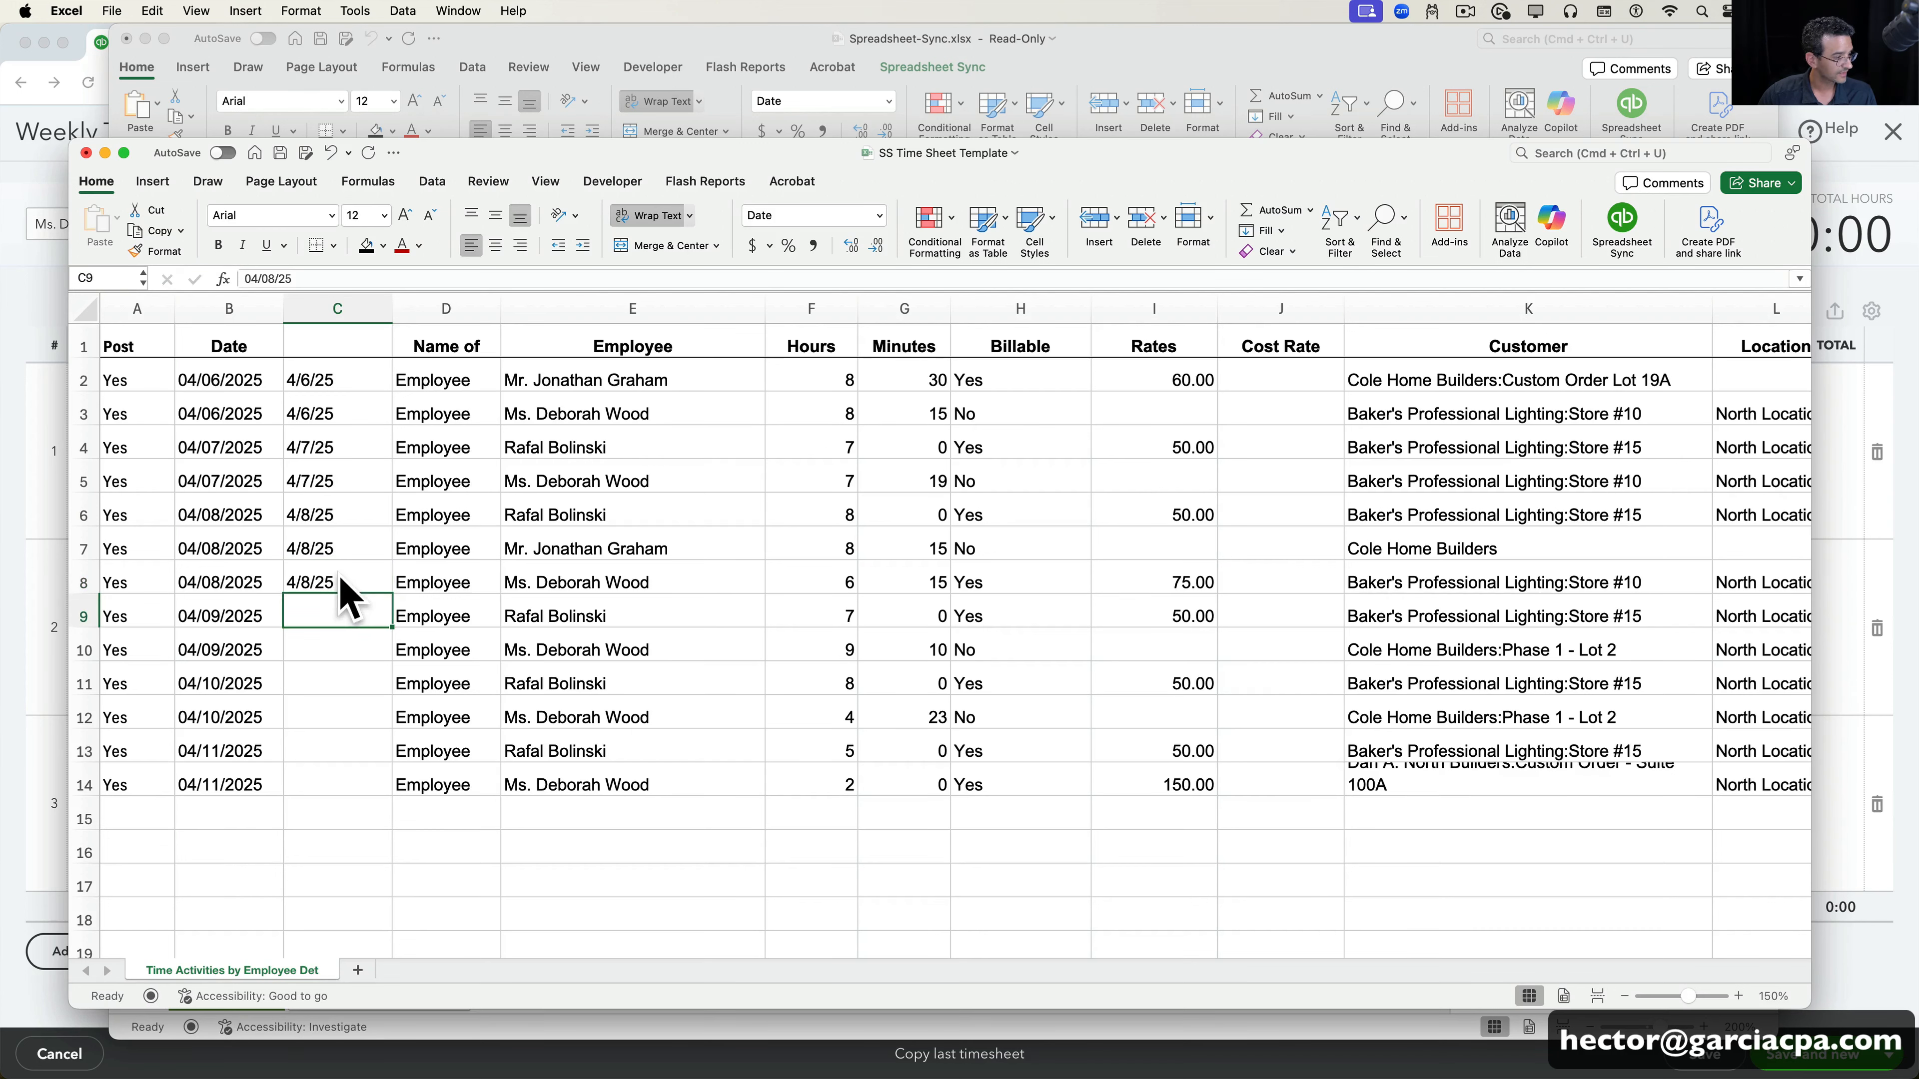
# - Fill the remaining column C dates: 4/9/25 in C9:C10, 4/10/25 in C11:C12, 4/11/25 in C13 and 4/12/25 in C14
pyautogui.write('04/09')
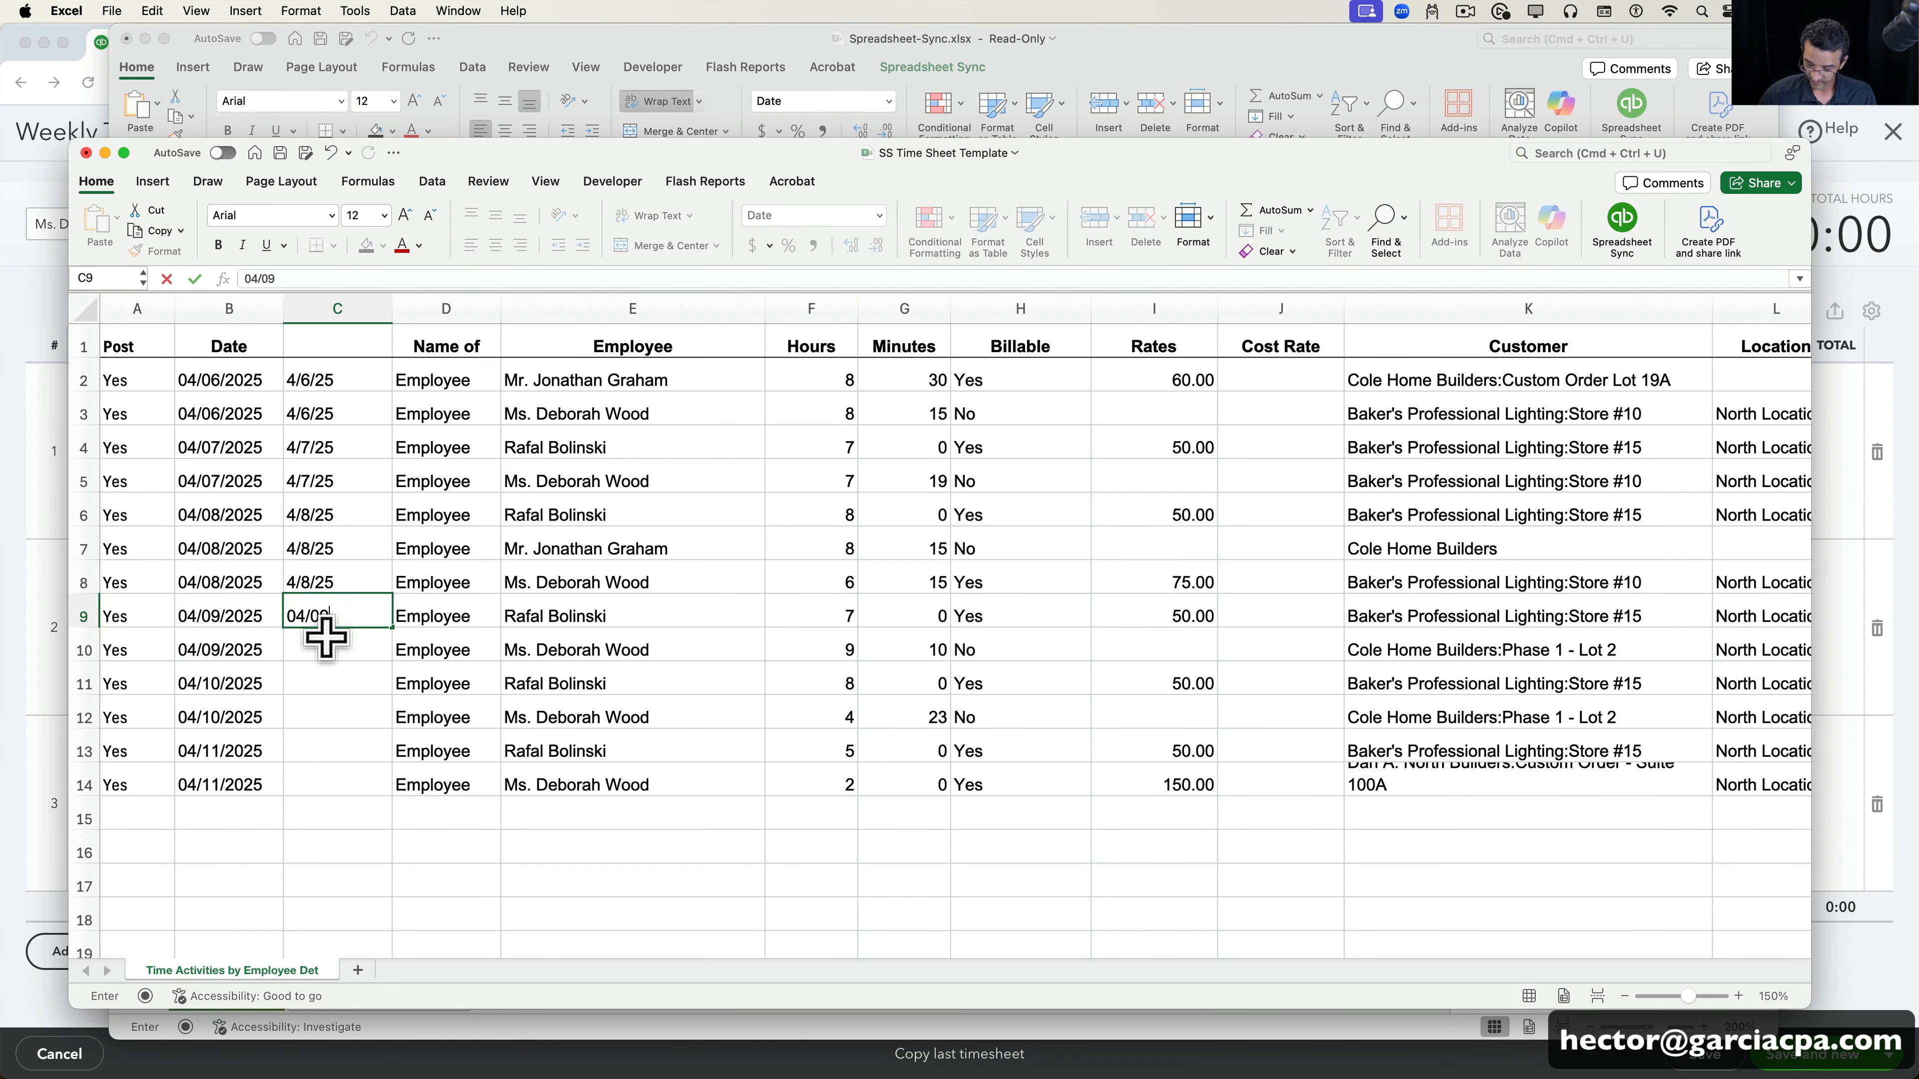
pyautogui.write('/25')
pyautogui.press('Return')
pyautogui.write('04/')
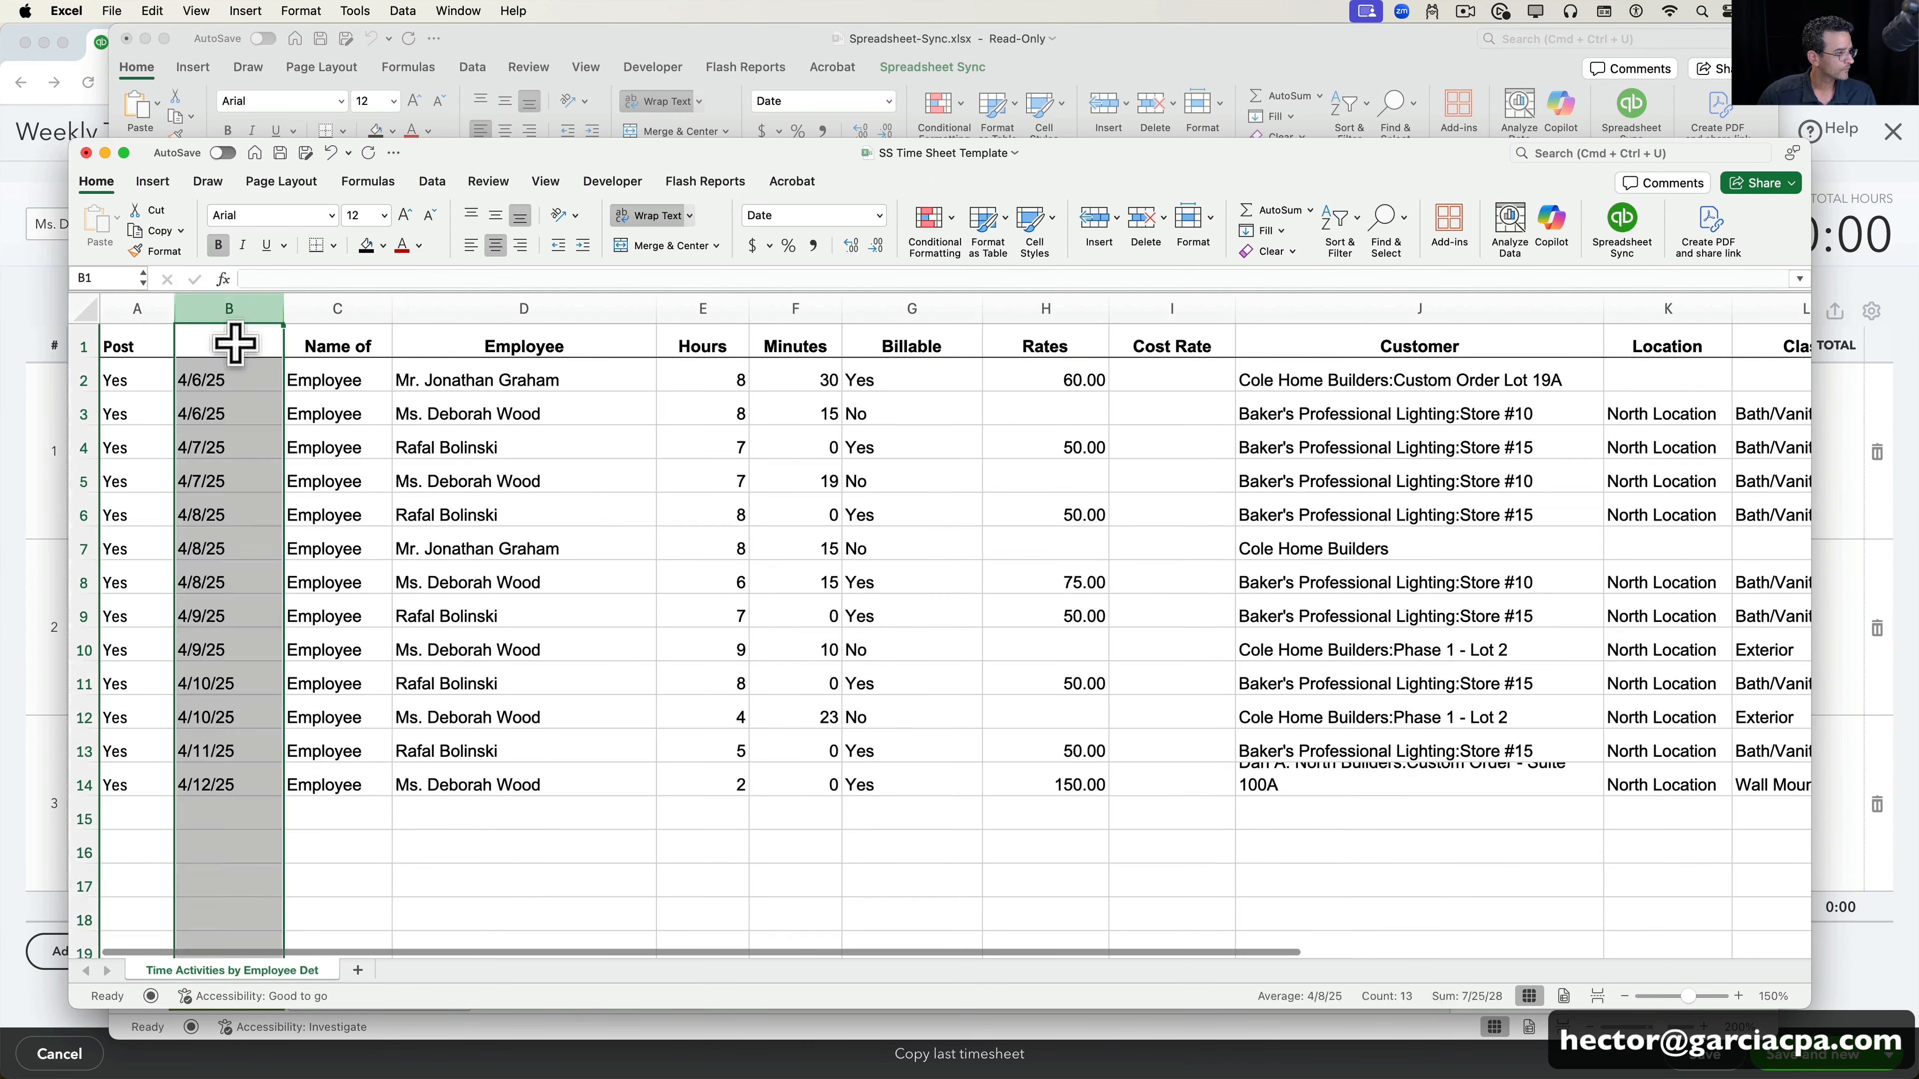
# - Replace the old text-date column with the new date column, titled Date, and save the template workbook
pyautogui.press('Down')
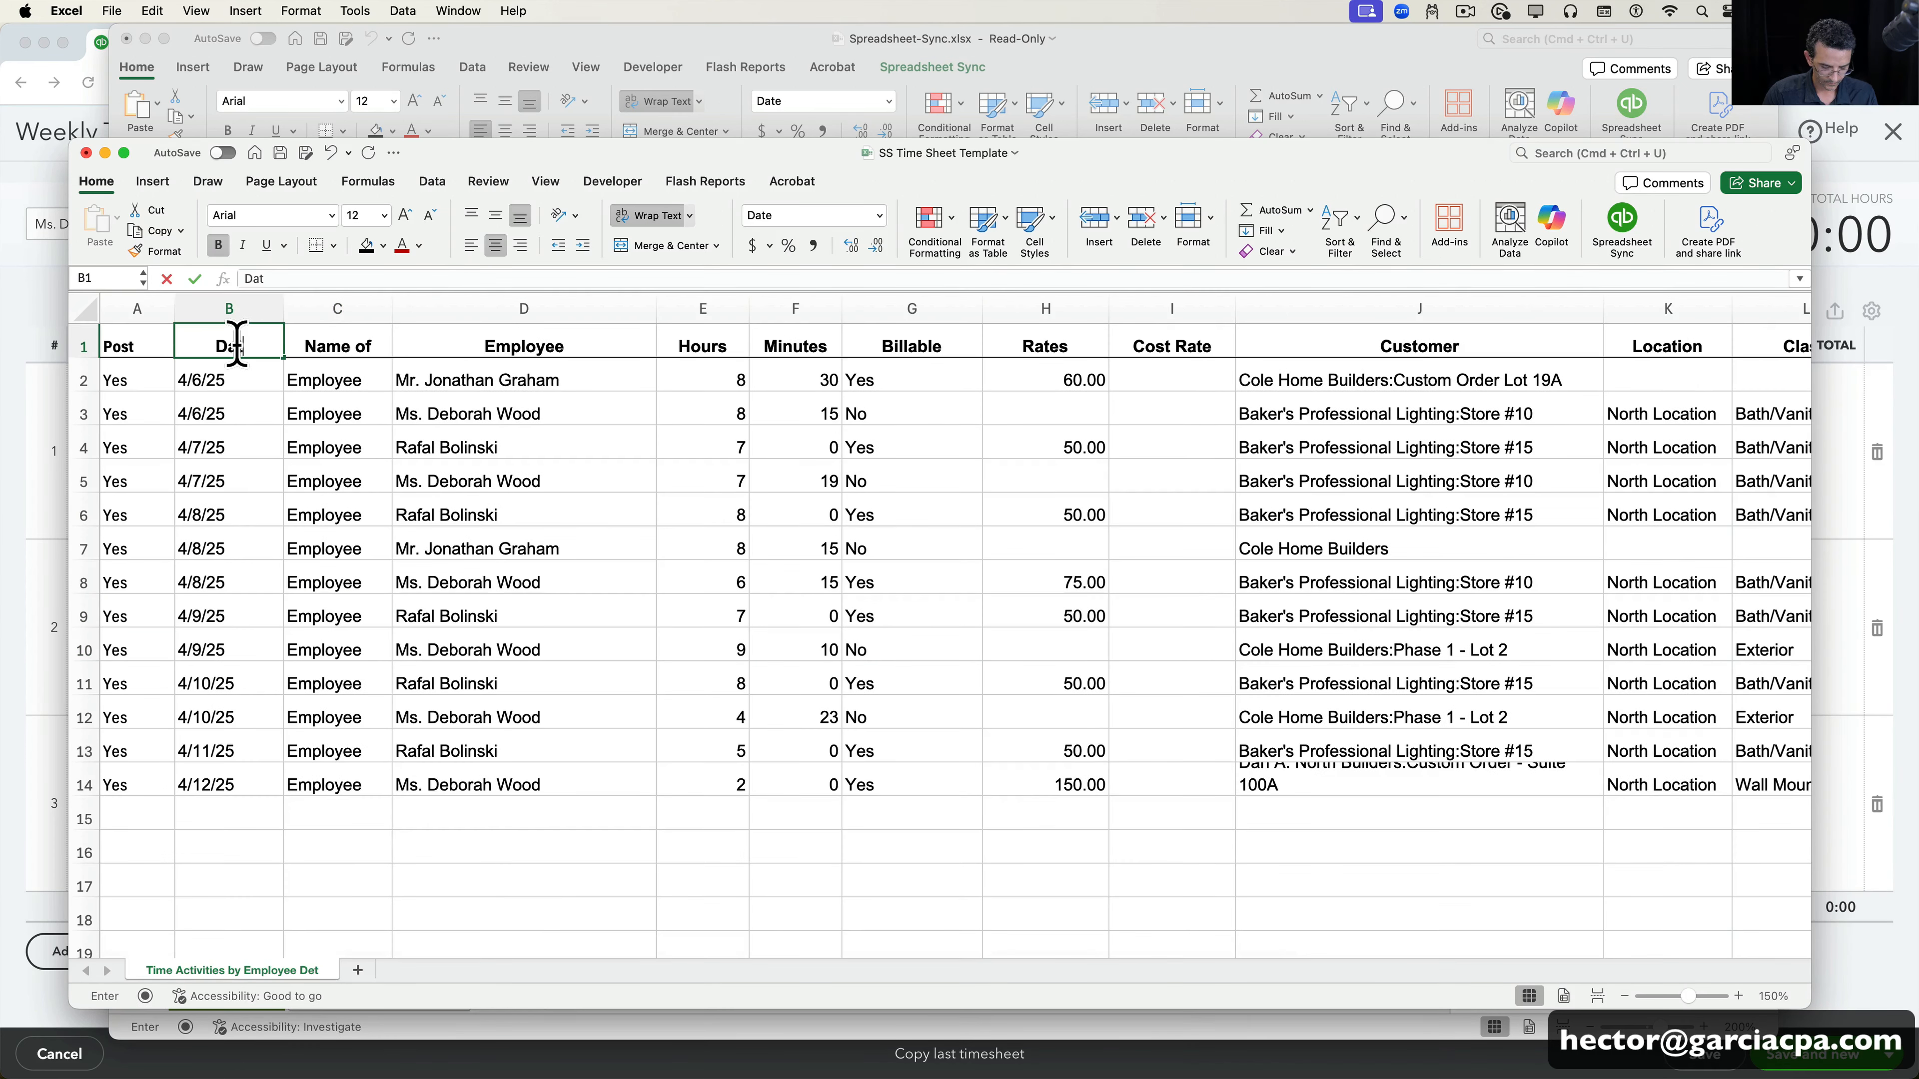
pyautogui.click(279, 154)
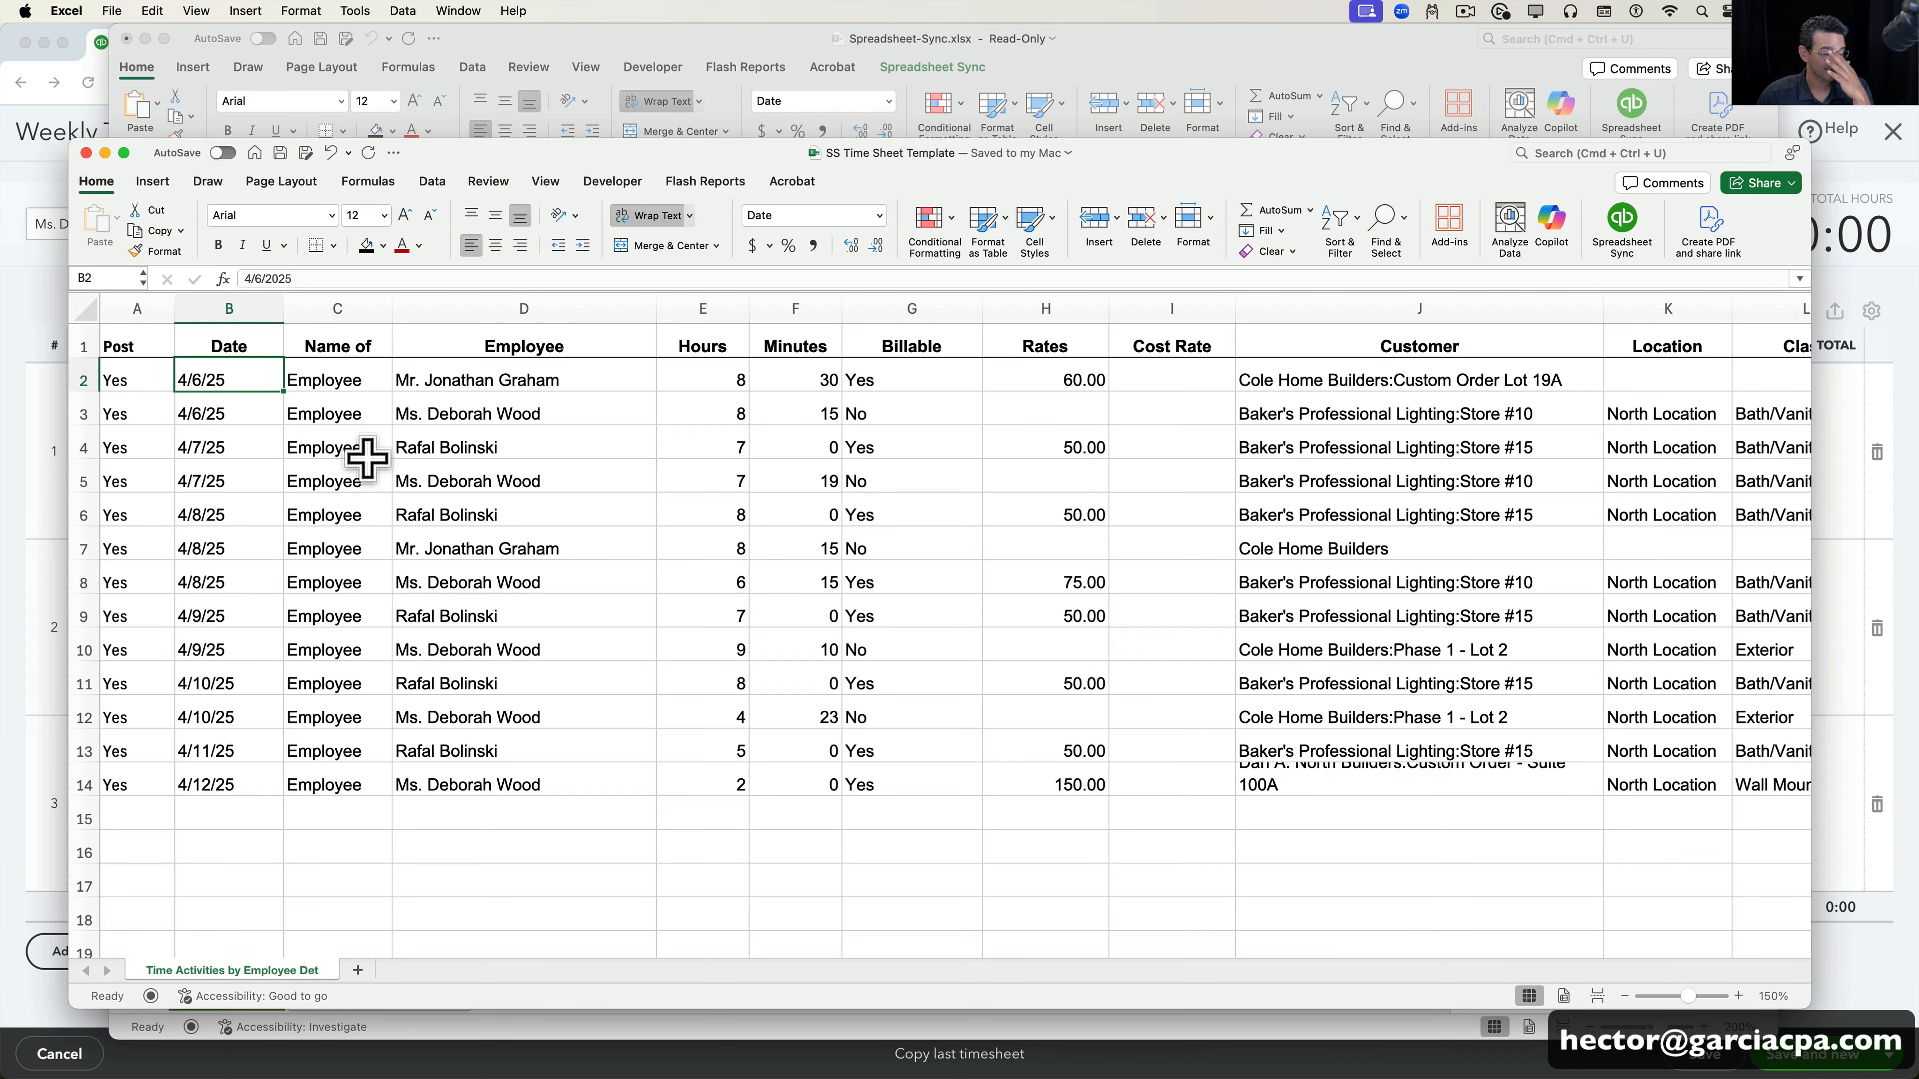
# - Copy the dates in B2:B14 into the Date column of the Spreadsheet-Sync workbook's Time Activities Template, starting at B9
pyautogui.moveTo(244, 378); pyautogui.dragTo(242, 771)
pyautogui.press('super+c')
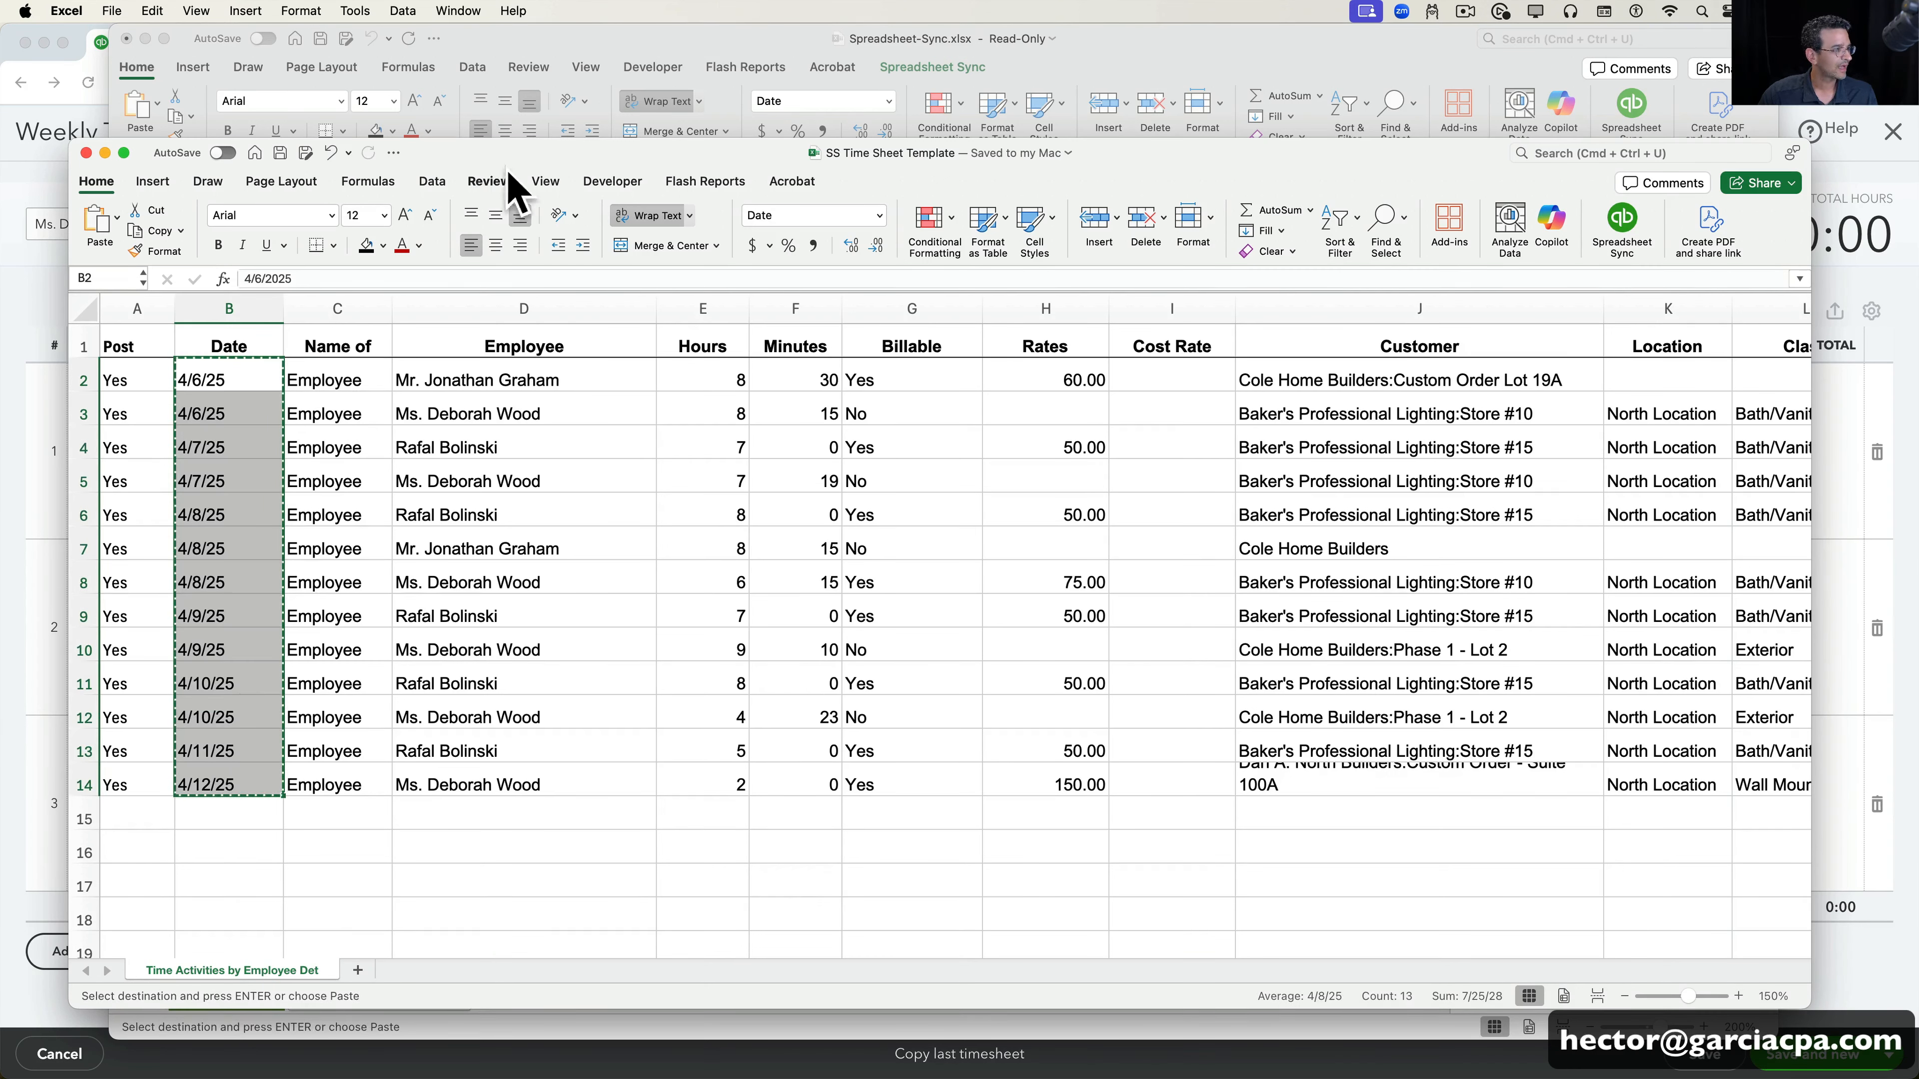
pyautogui.click(586, 56)
pyautogui.click(272, 372)
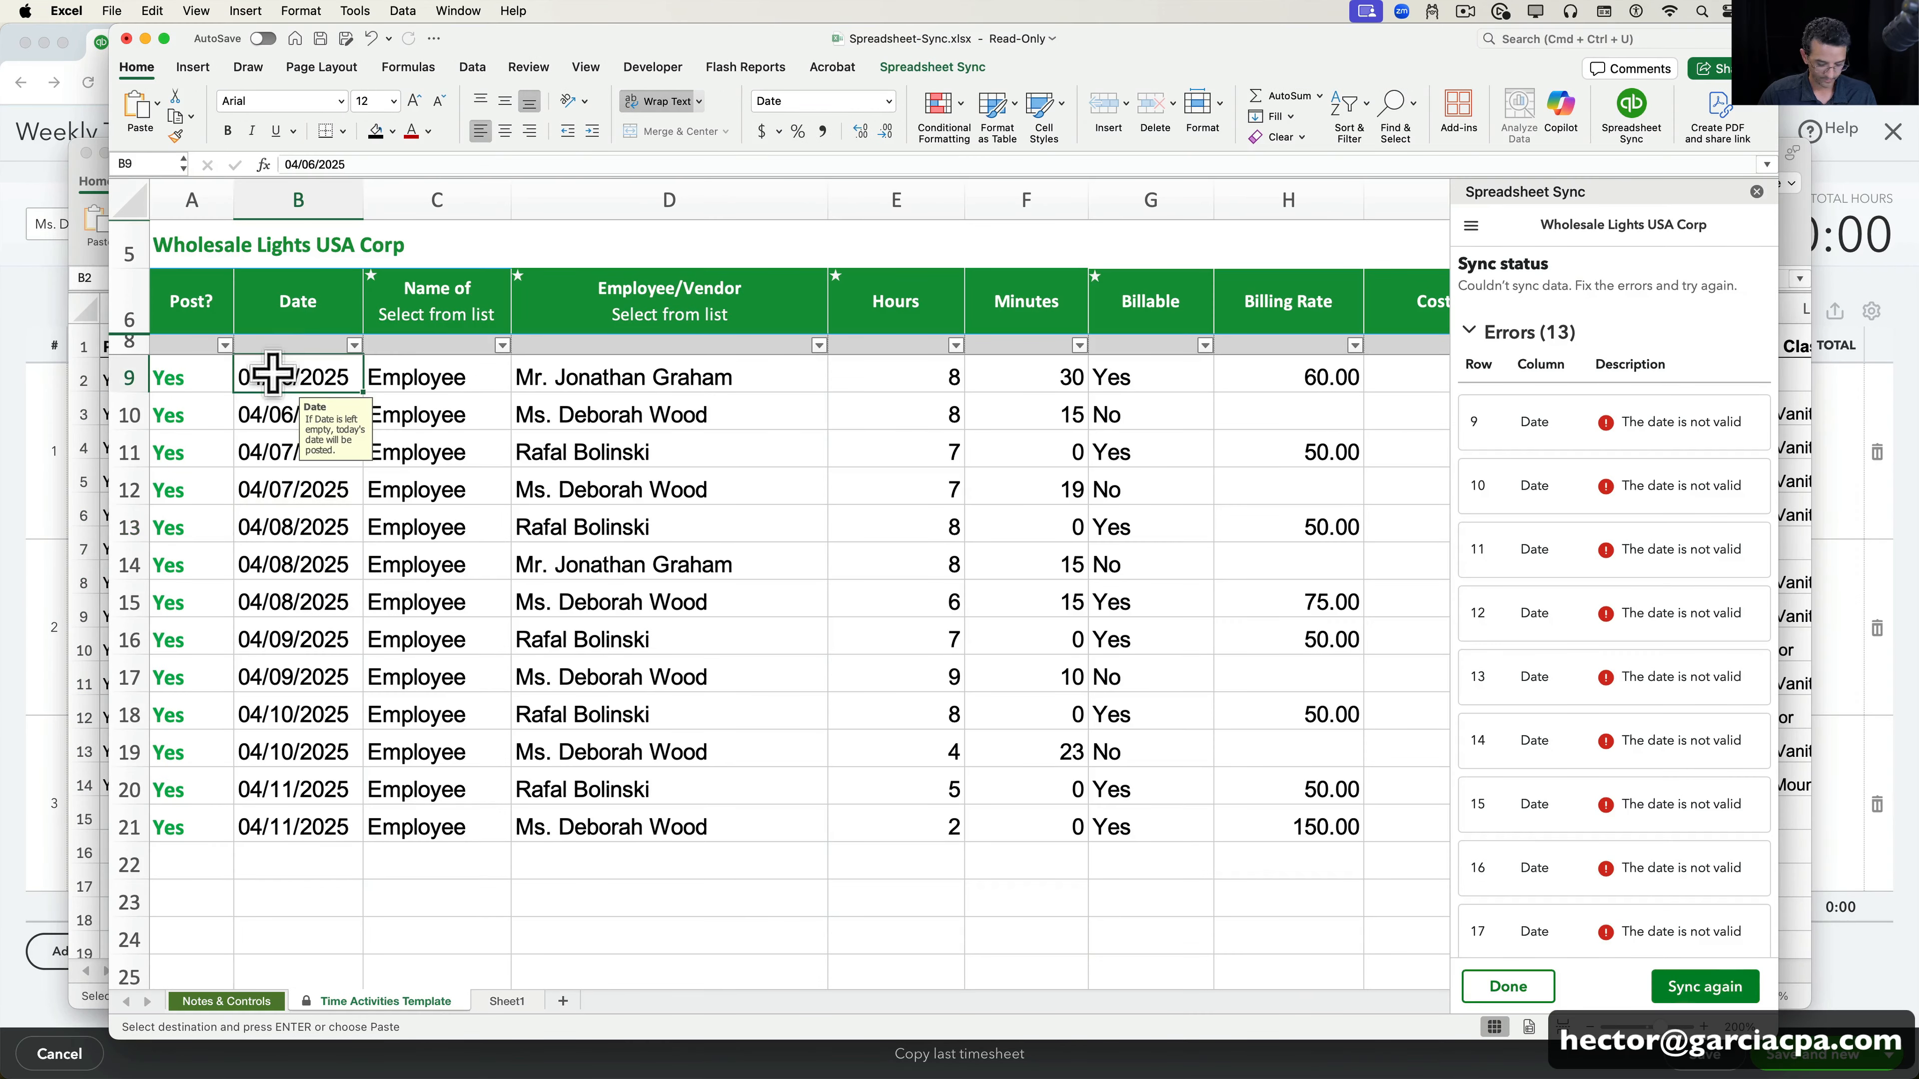
pyautogui.press('super+v')
pyautogui.click(322, 562)
# - Check the pasted dates in B9:B21 and sync the Time Activities to QuickBooks again
pyautogui.click(297, 409)
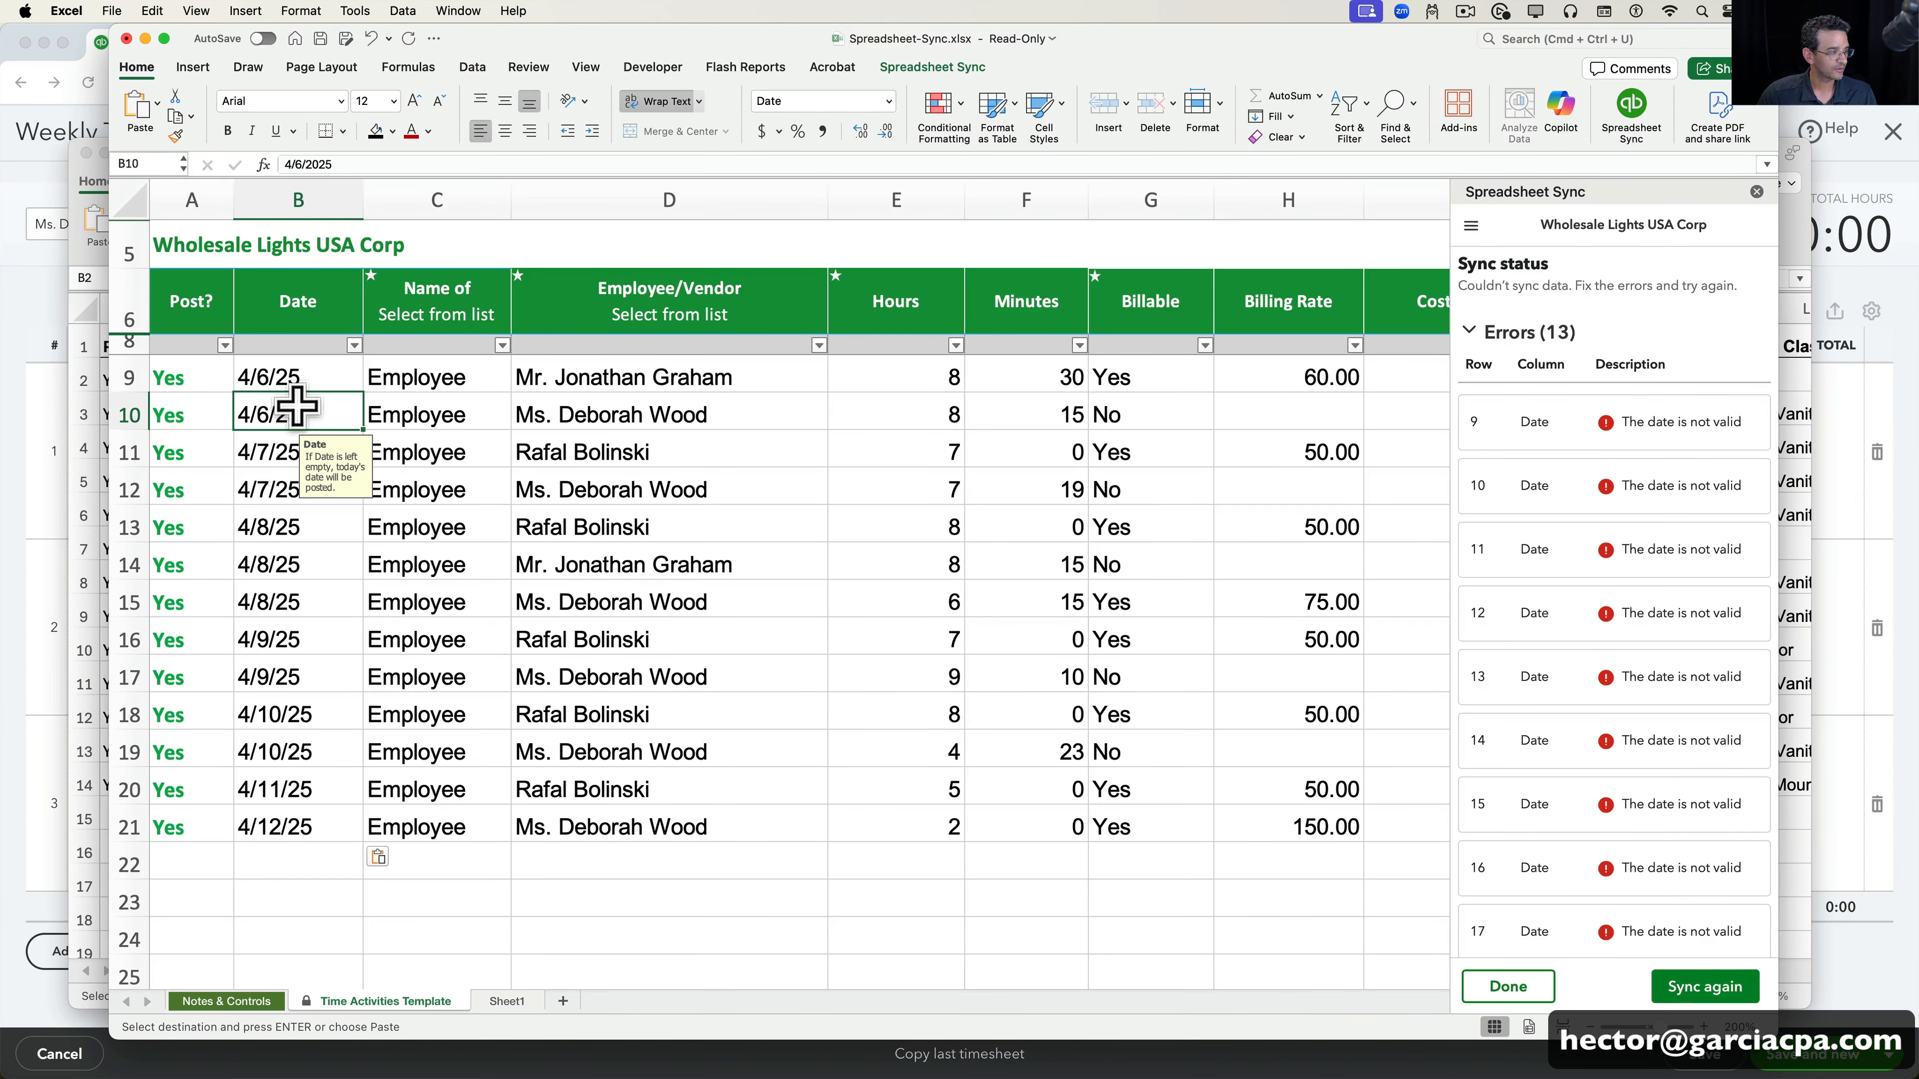
pyautogui.moveTo(296, 408)
pyautogui.mouseDown()
pyautogui.moveTo(279, 816)
pyautogui.moveTo(309, 321)
pyautogui.moveTo(301, 370)
pyautogui.mouseUp()
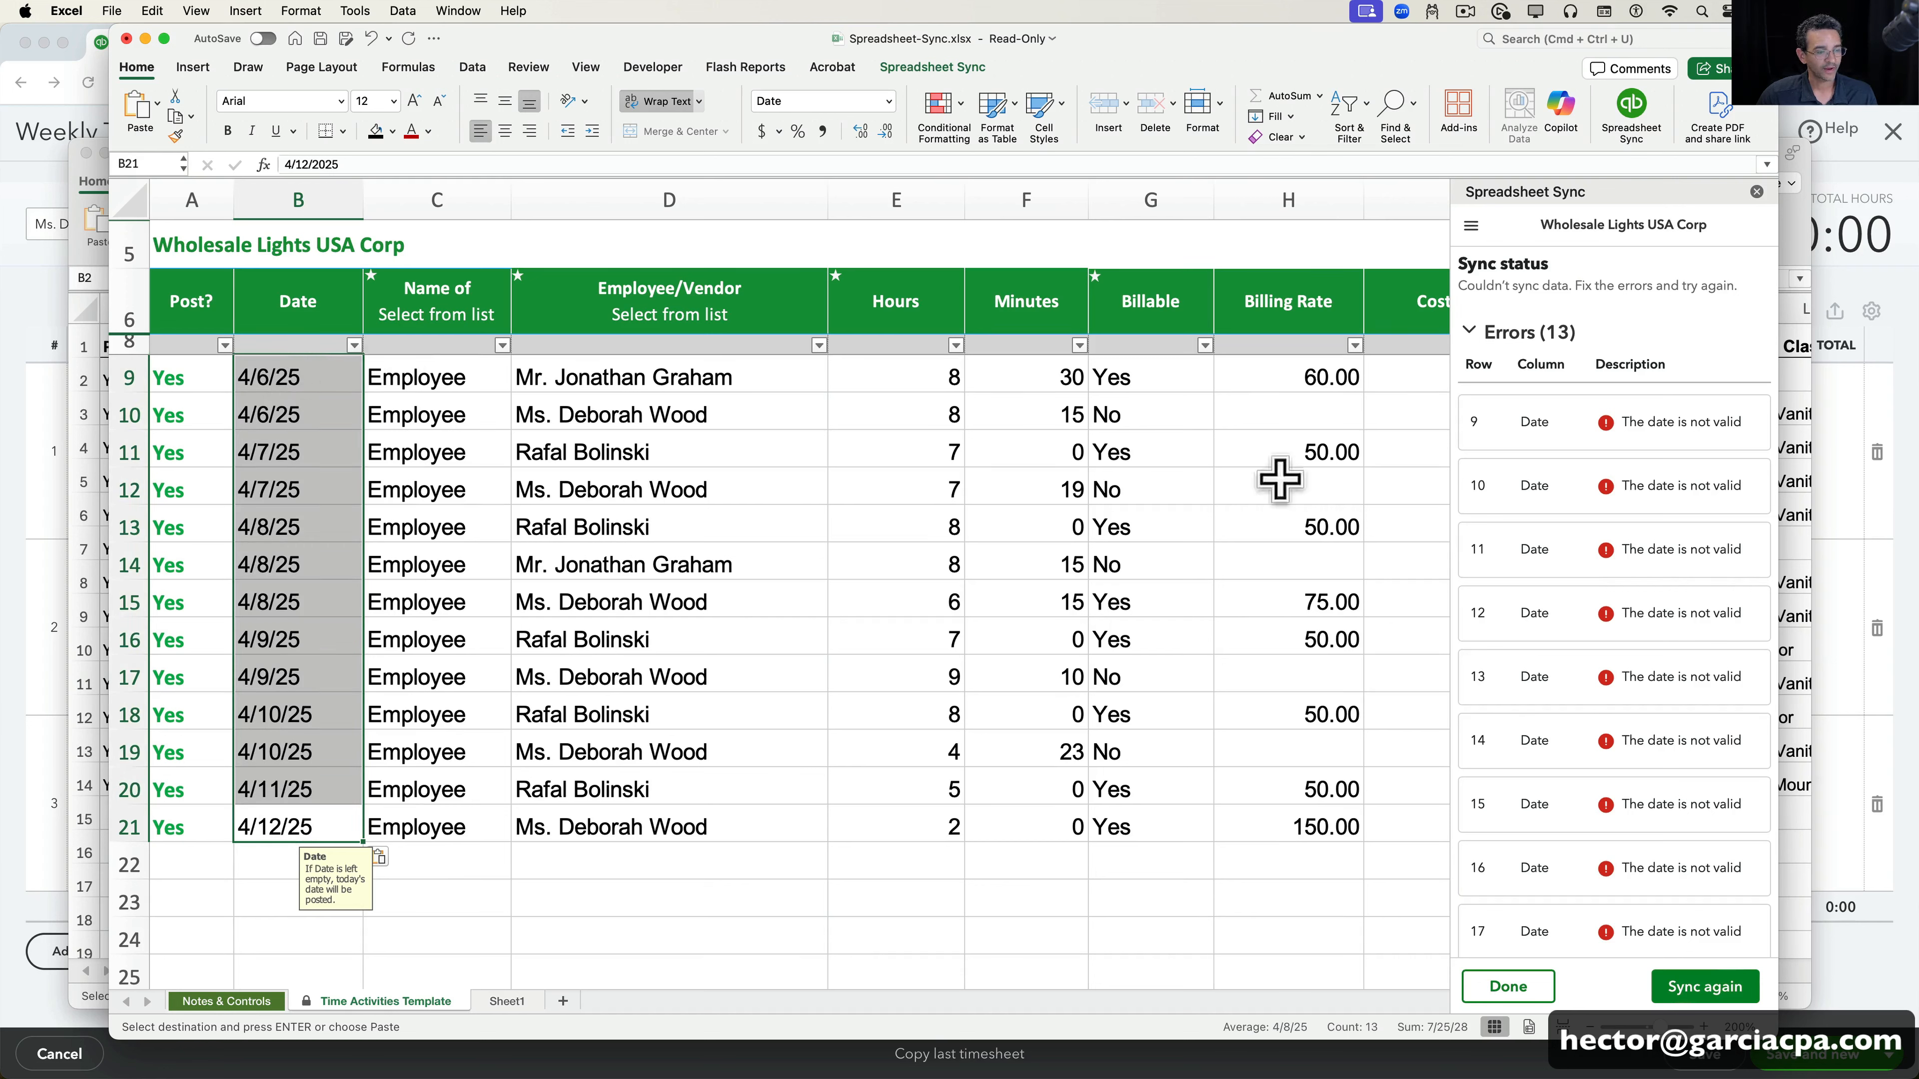
pyautogui.click(1711, 993)
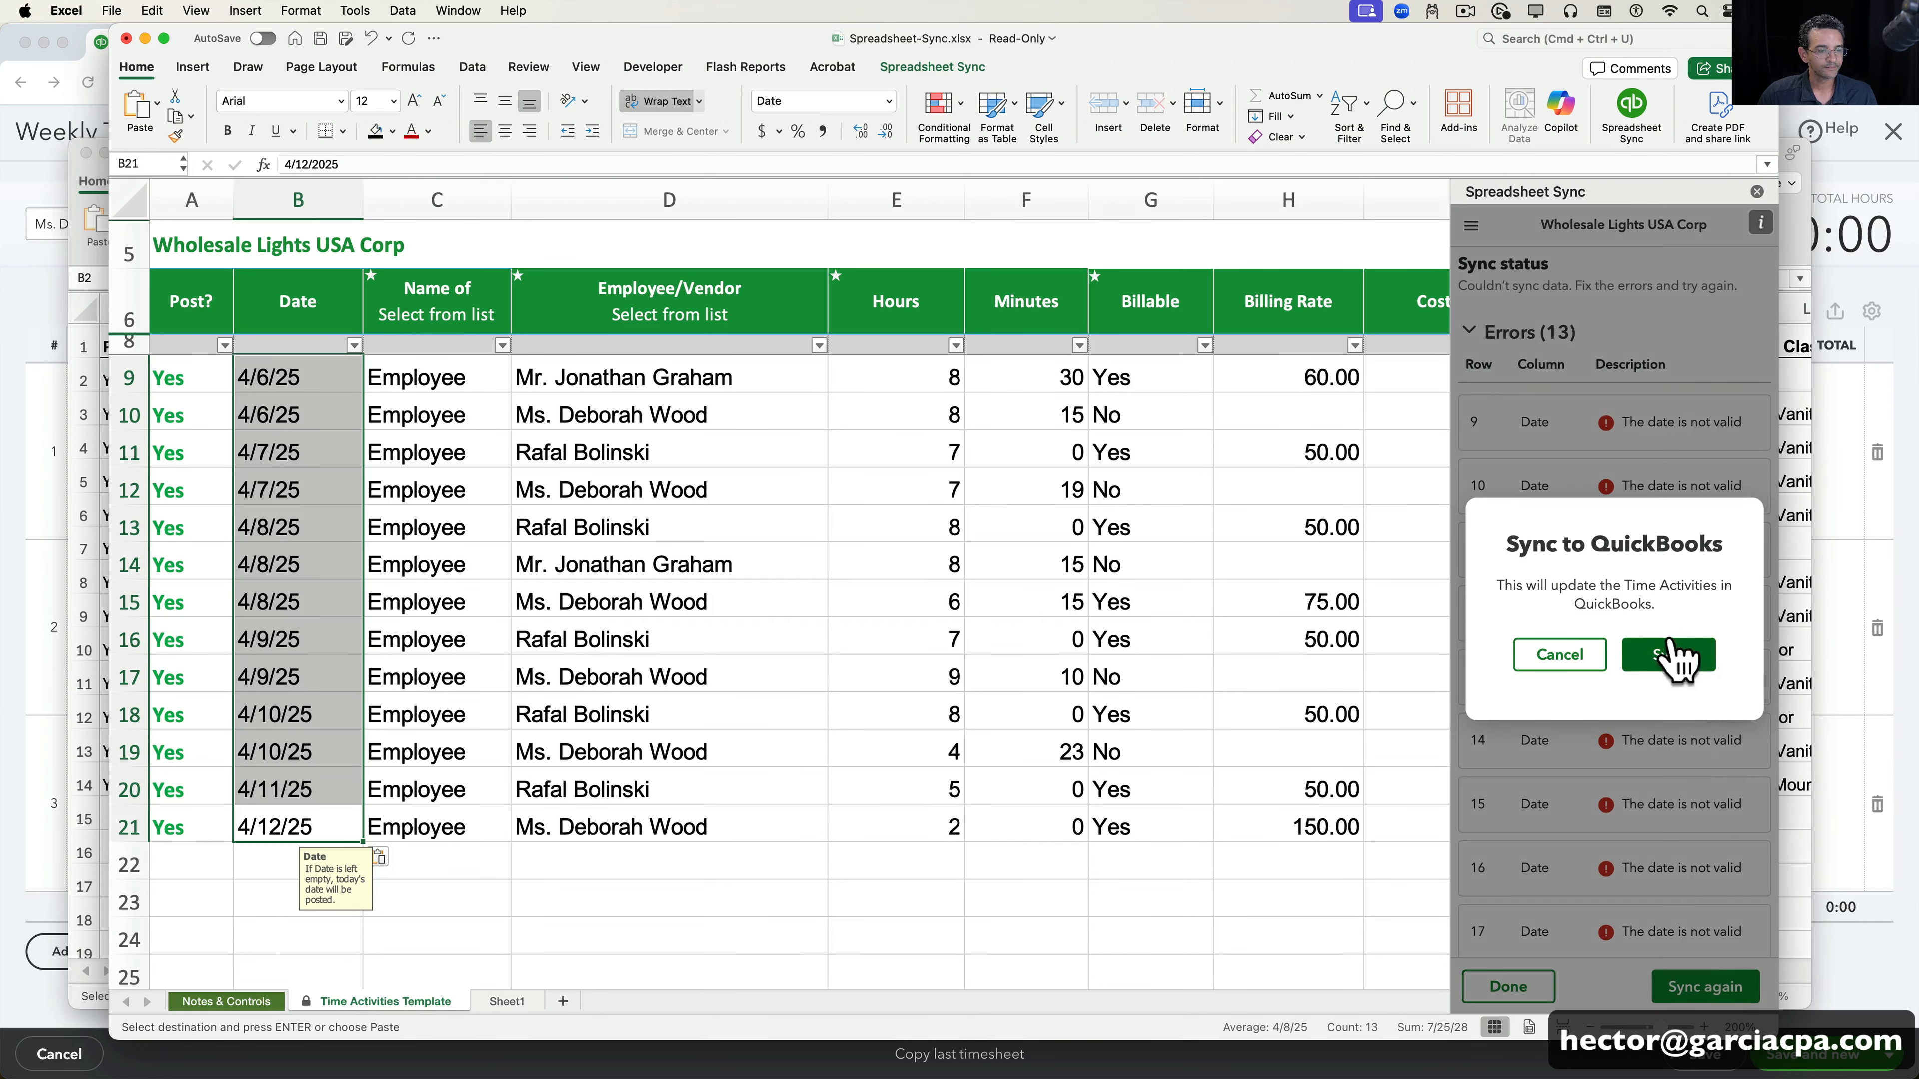
pyautogui.click(1670, 654)
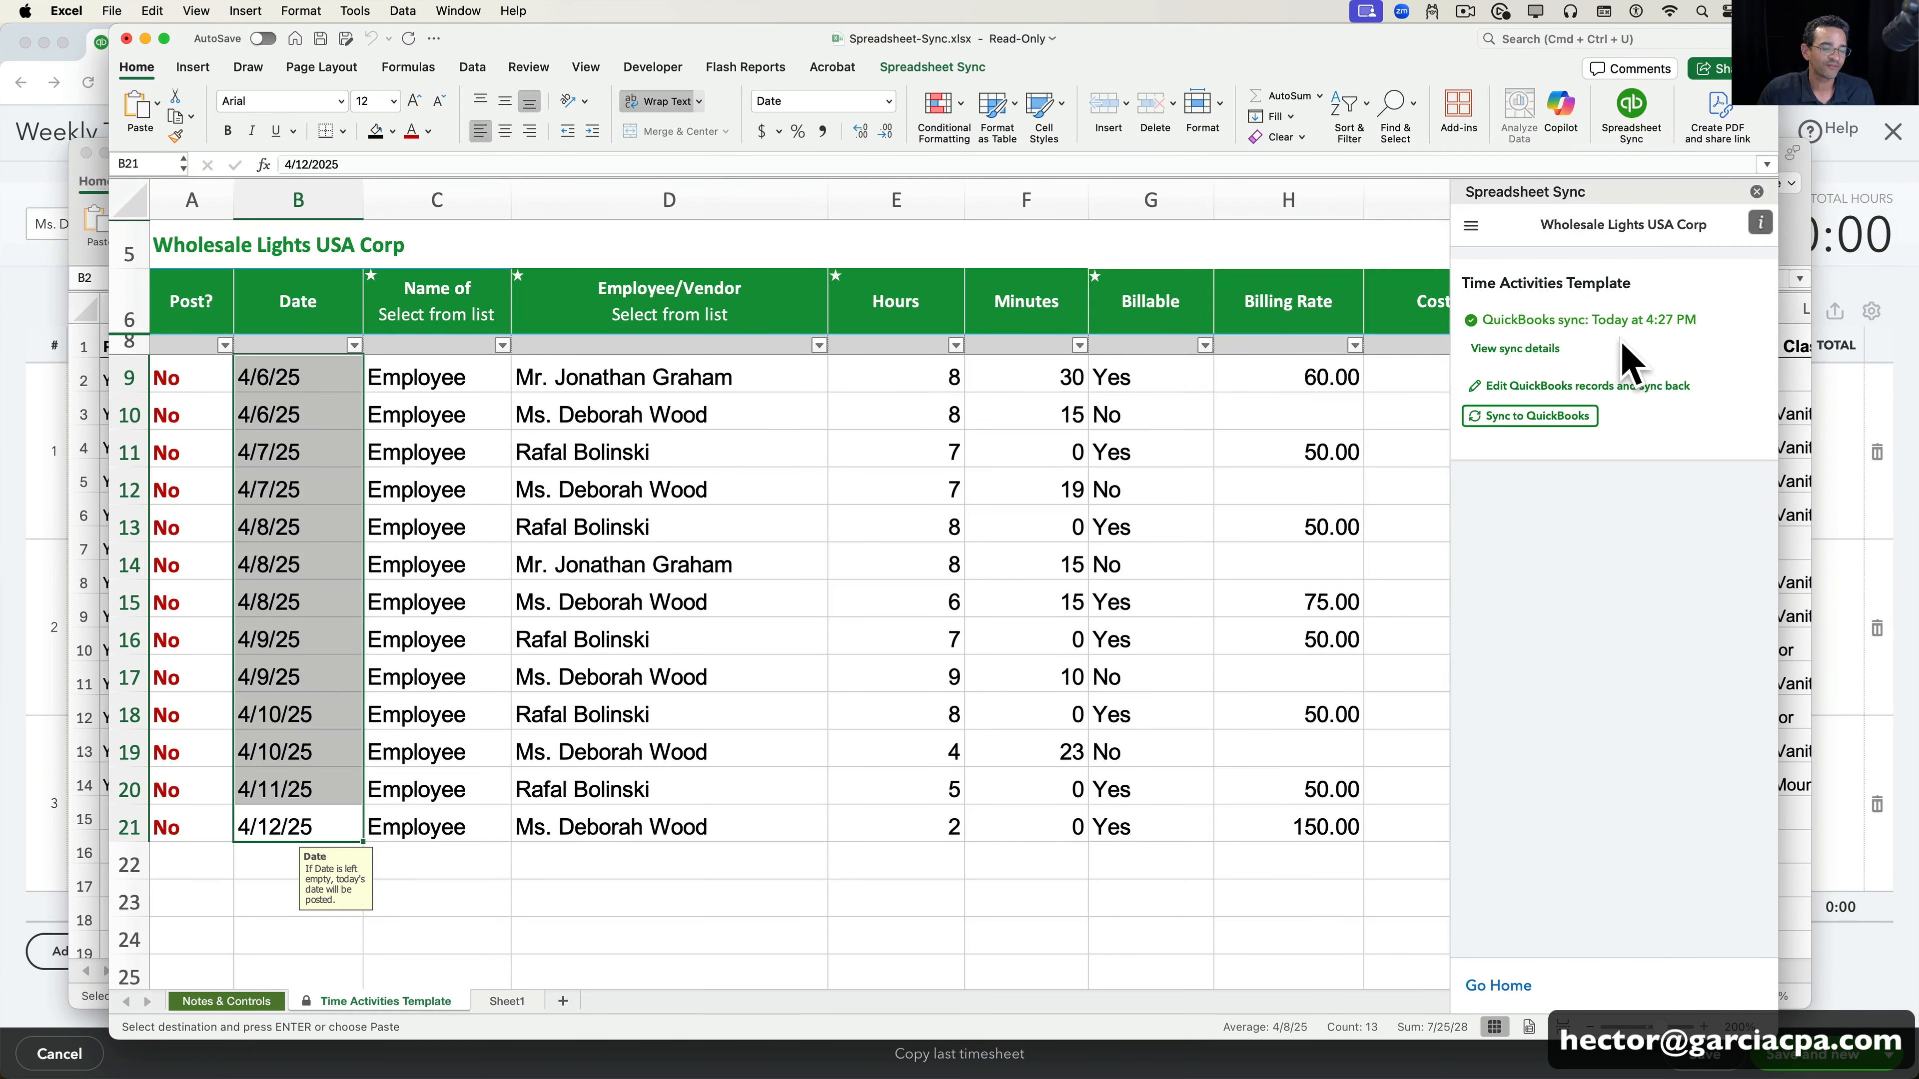
# - Review the sync details, open the synced time activity with note 14 in QuickBooks, and close it again
pyautogui.click(1515, 354)
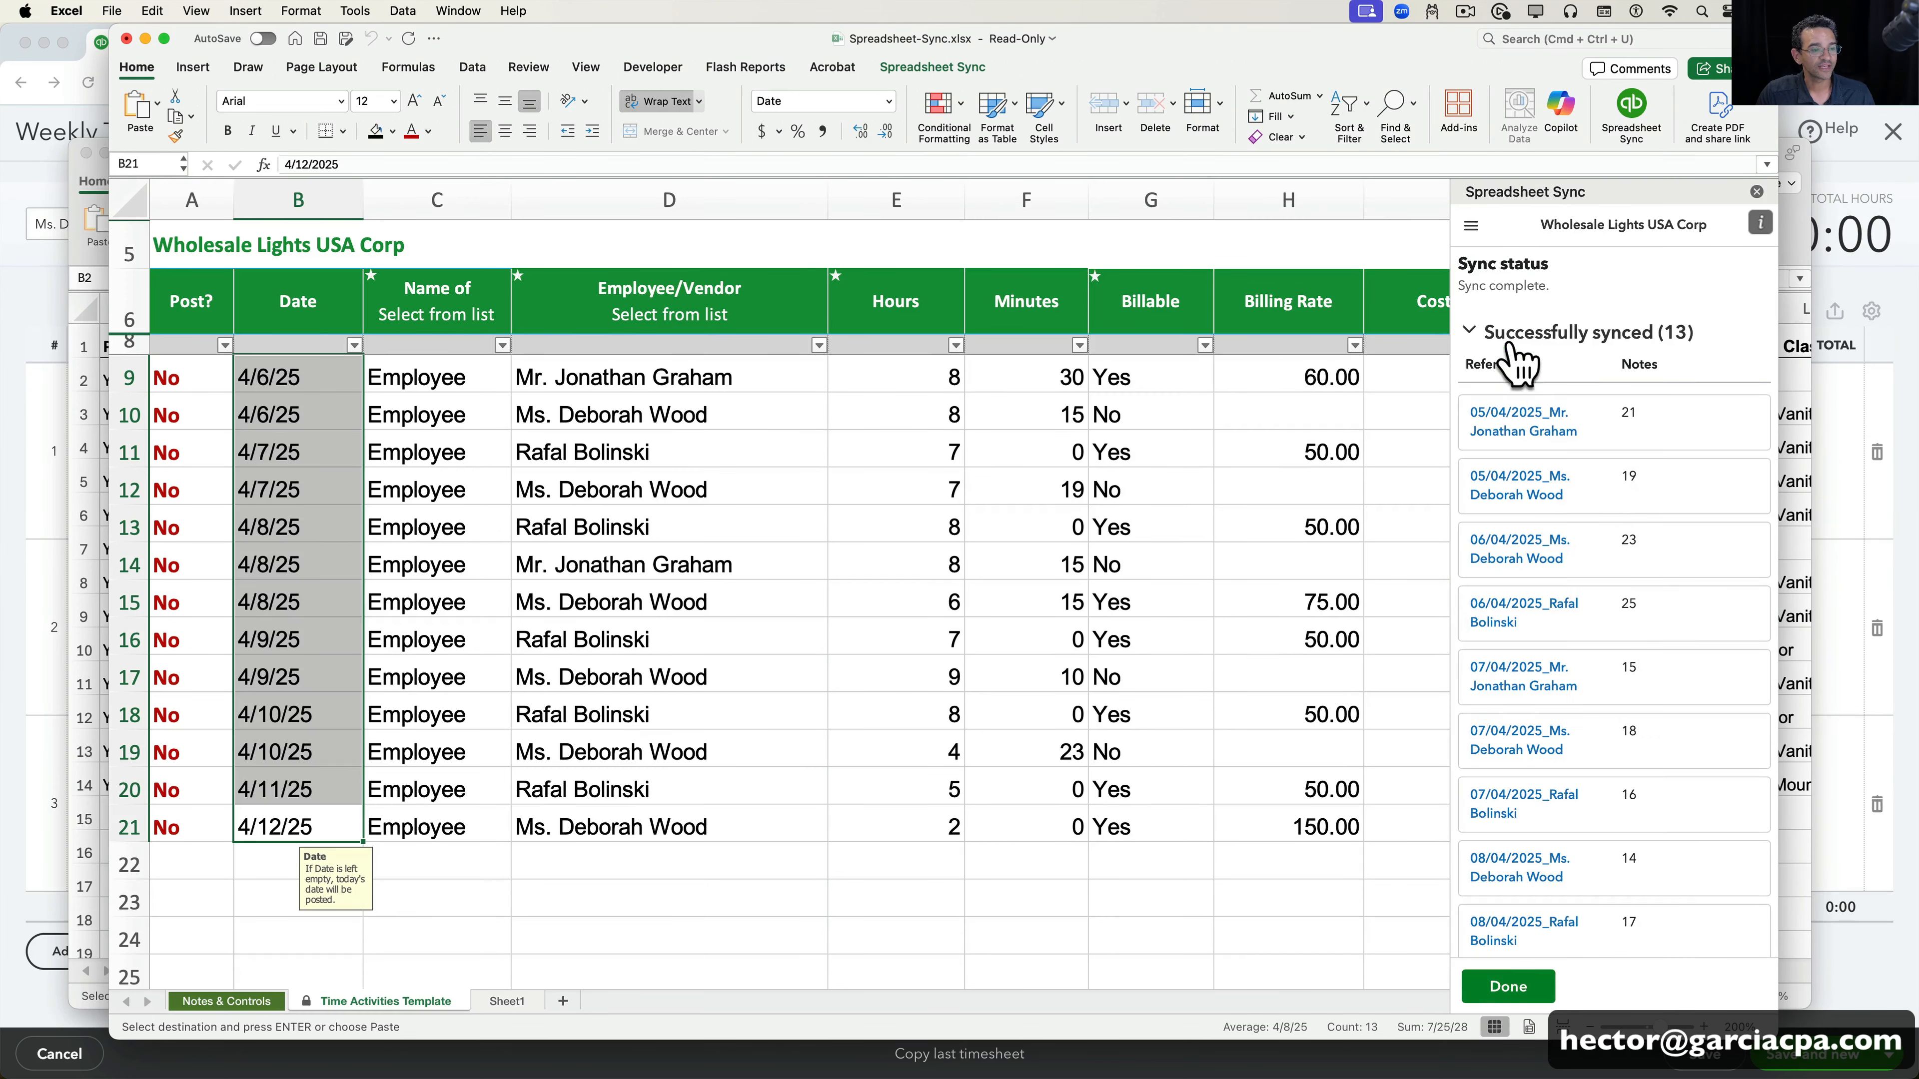
pyautogui.scroll(-5, 1615, 521)
pyautogui.scroll(5, 1615, 521)
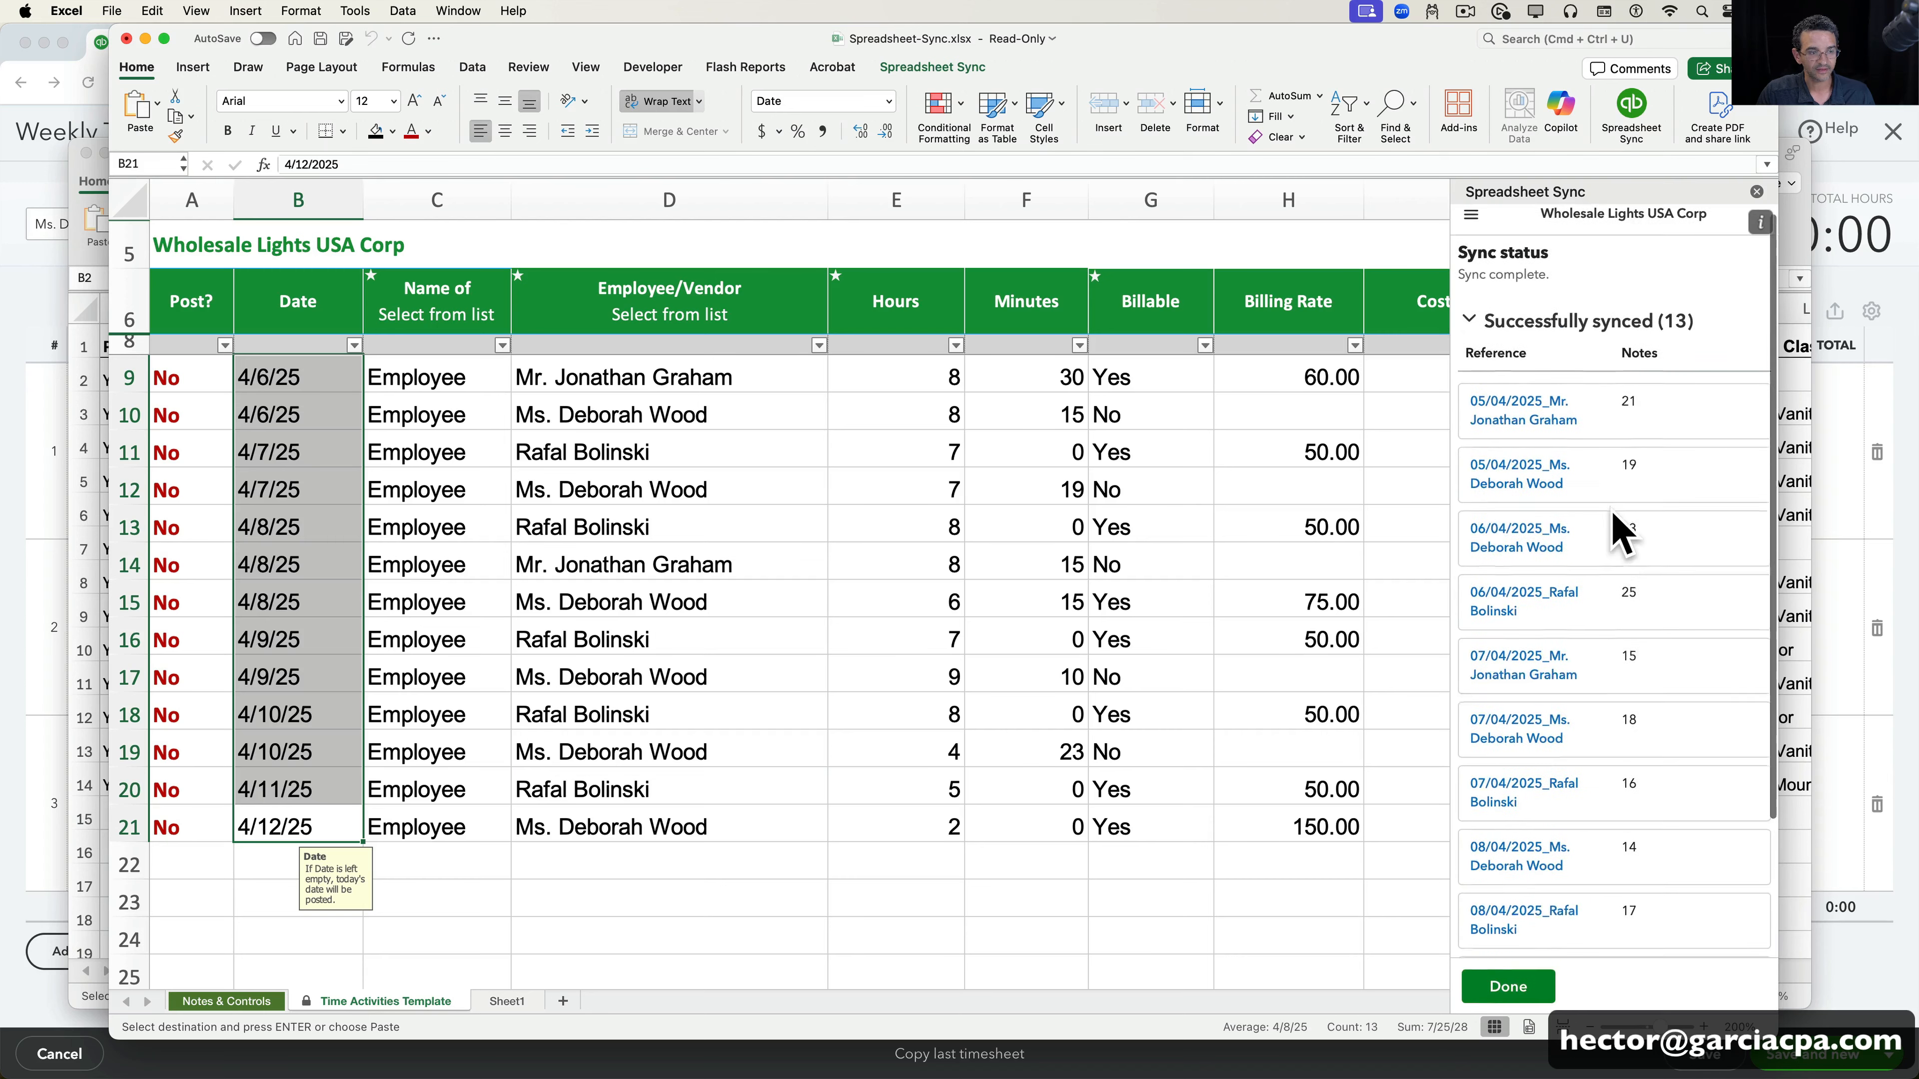
pyautogui.scroll(-3, 1624, 529)
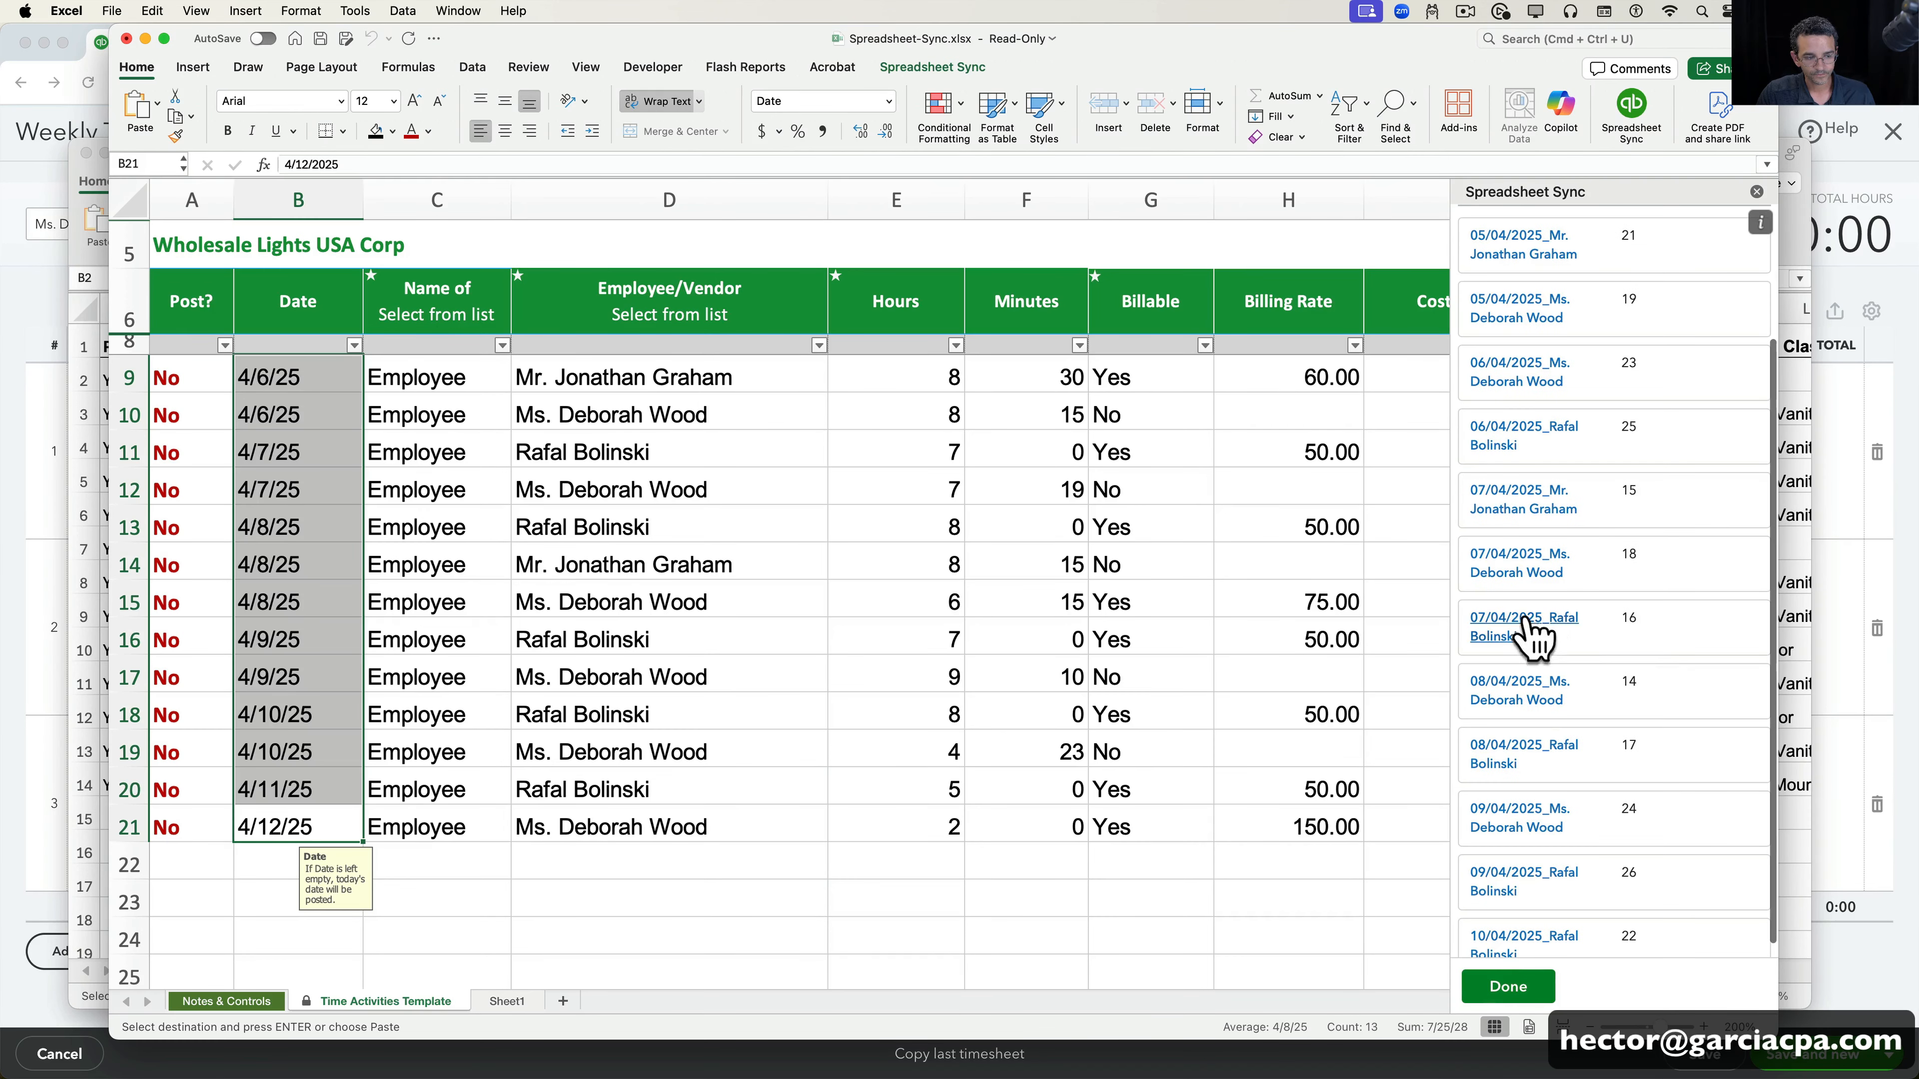
pyautogui.click(1541, 703)
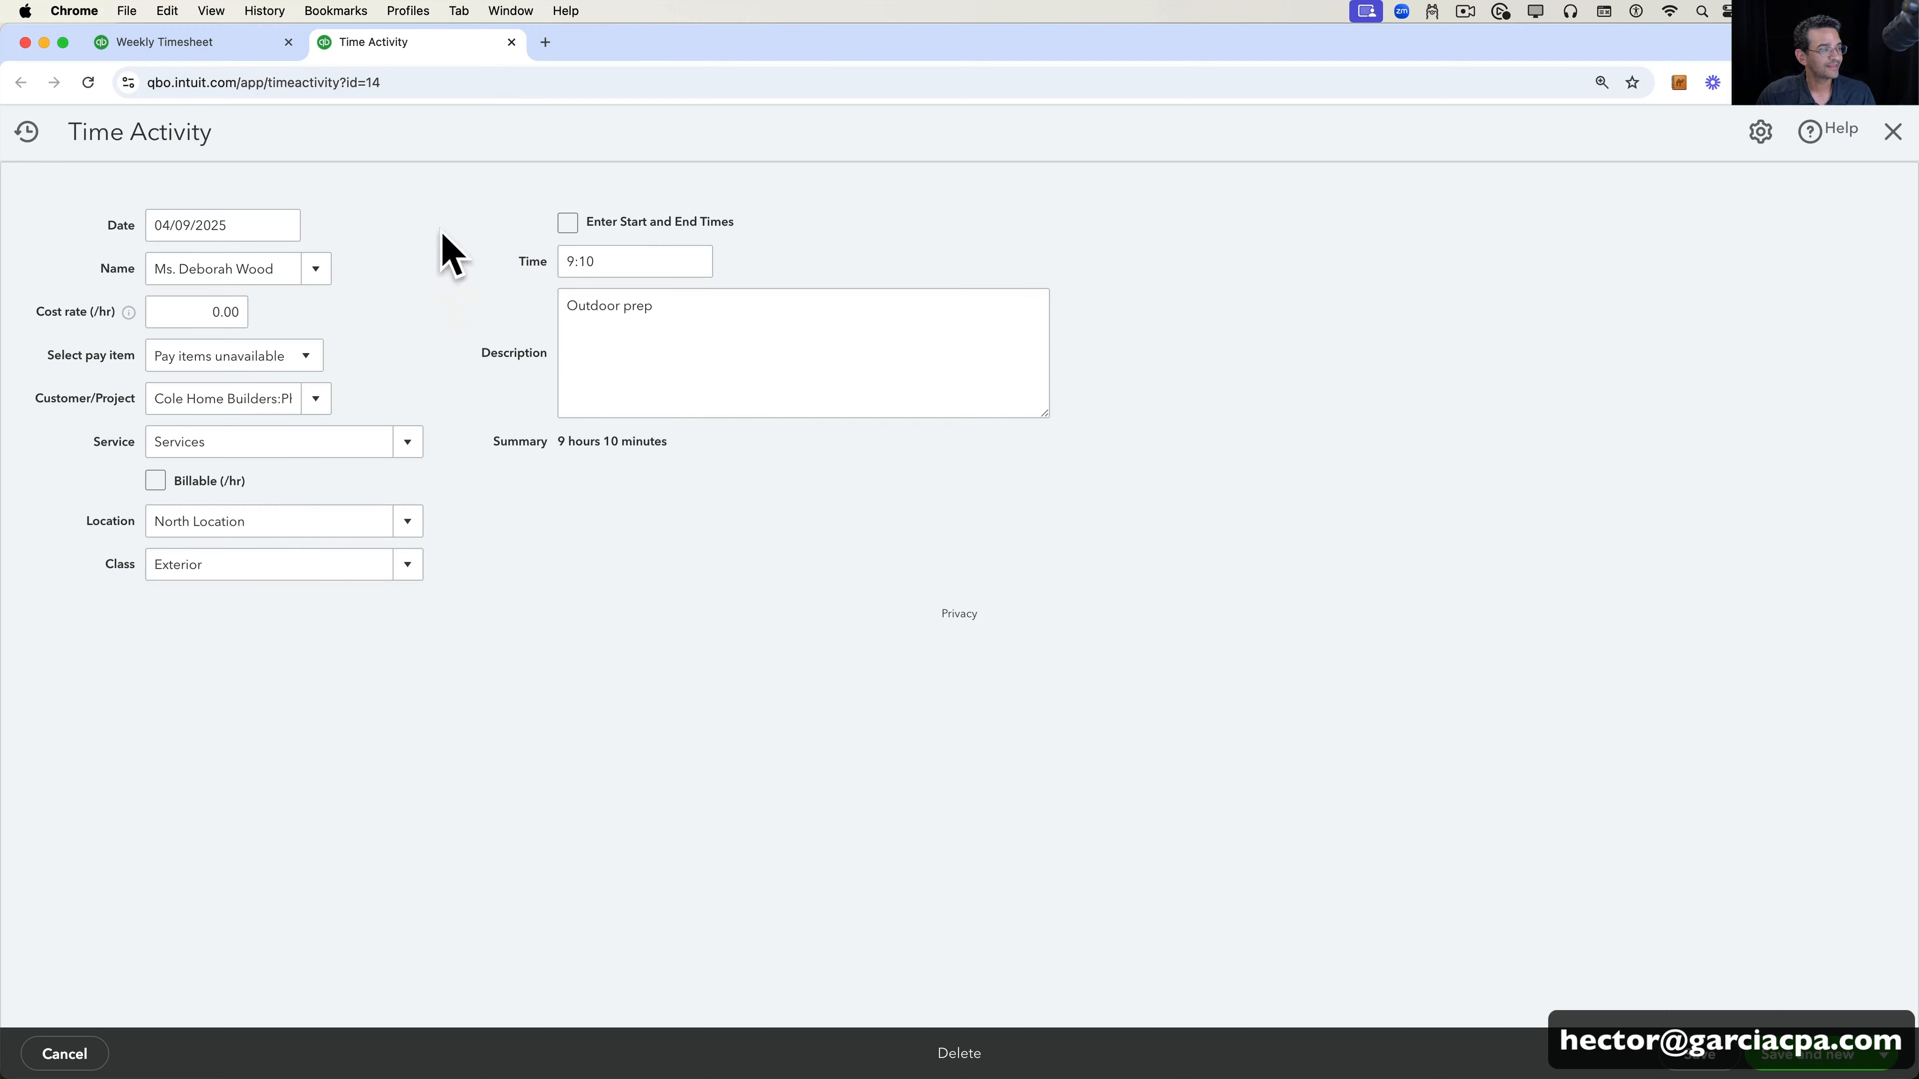
pyautogui.click(511, 41)
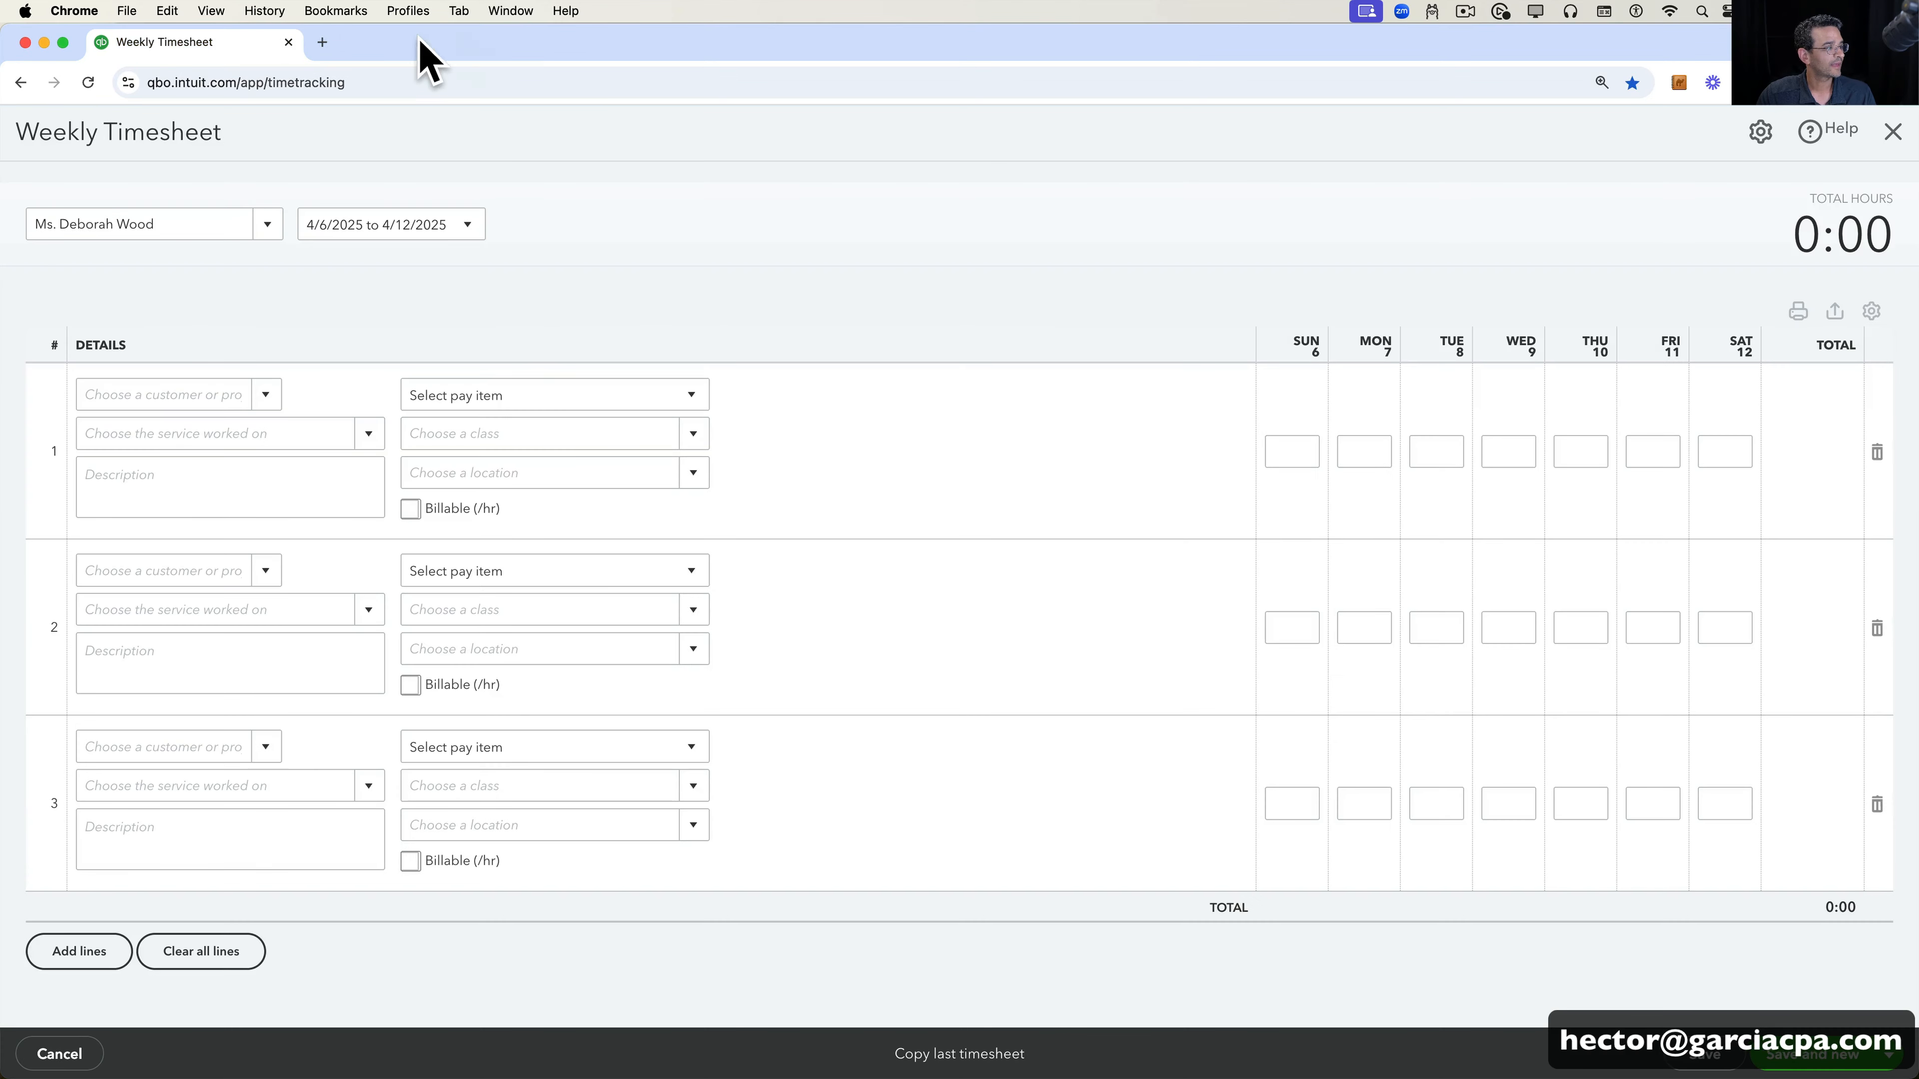
# - Reload the Weekly Timesheet and review an employee's hours for 4/6/2025 to 4/12/2025
pyautogui.click(87, 81)
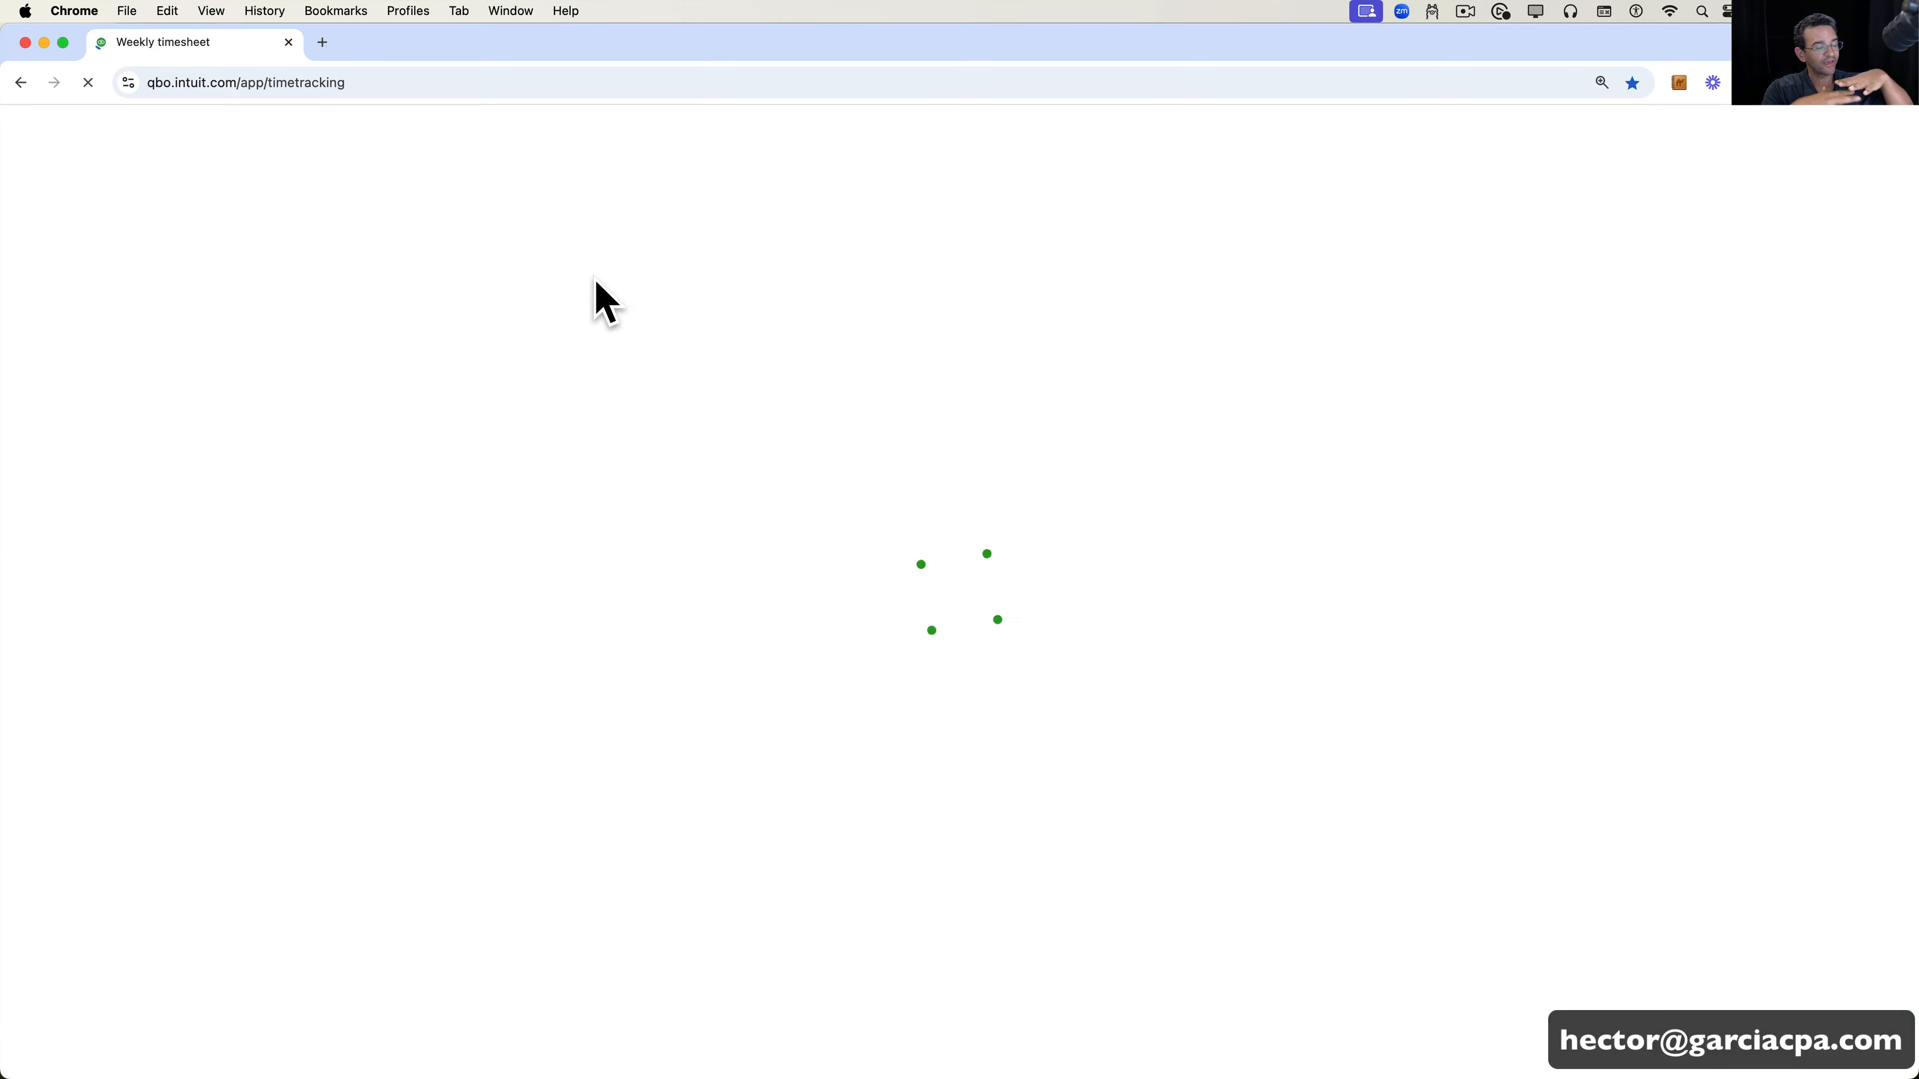
pyautogui.scroll(-2, 923, 626)
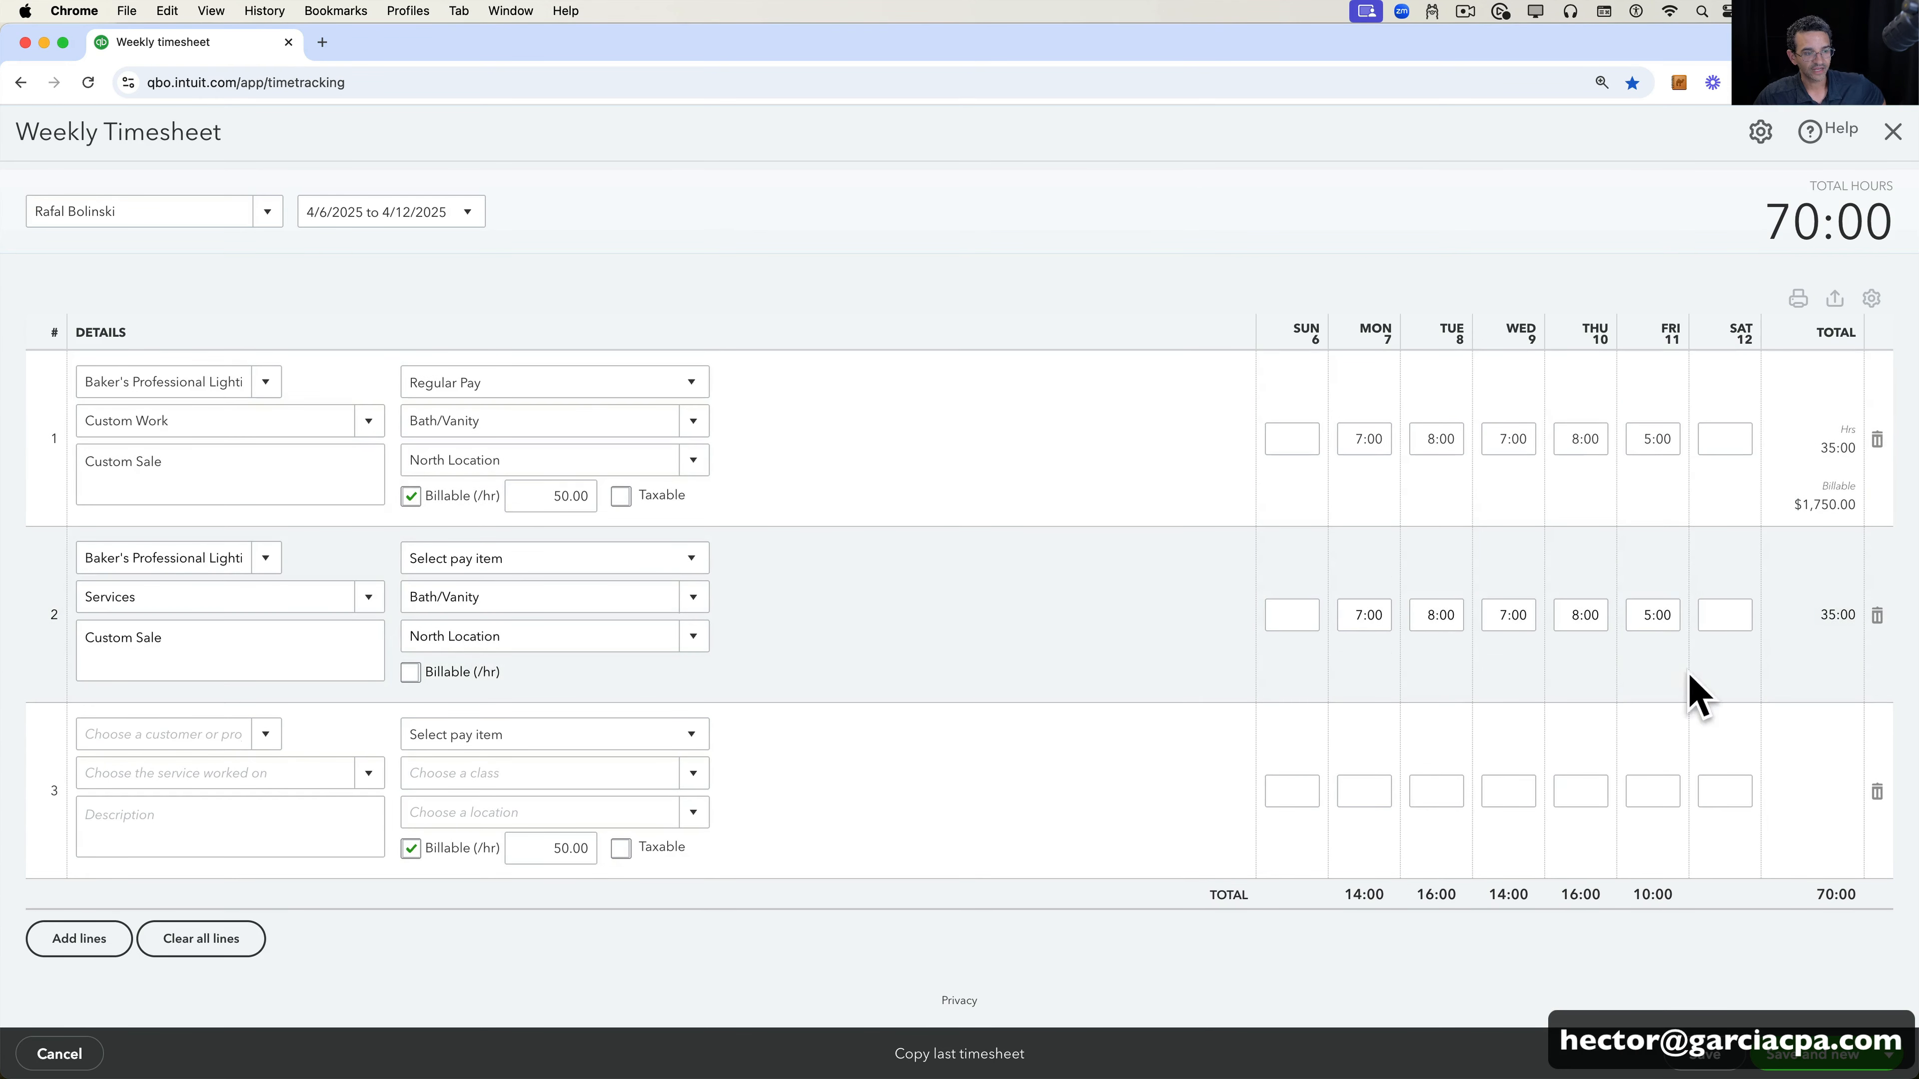
pyautogui.scroll(1, 1087, 568)
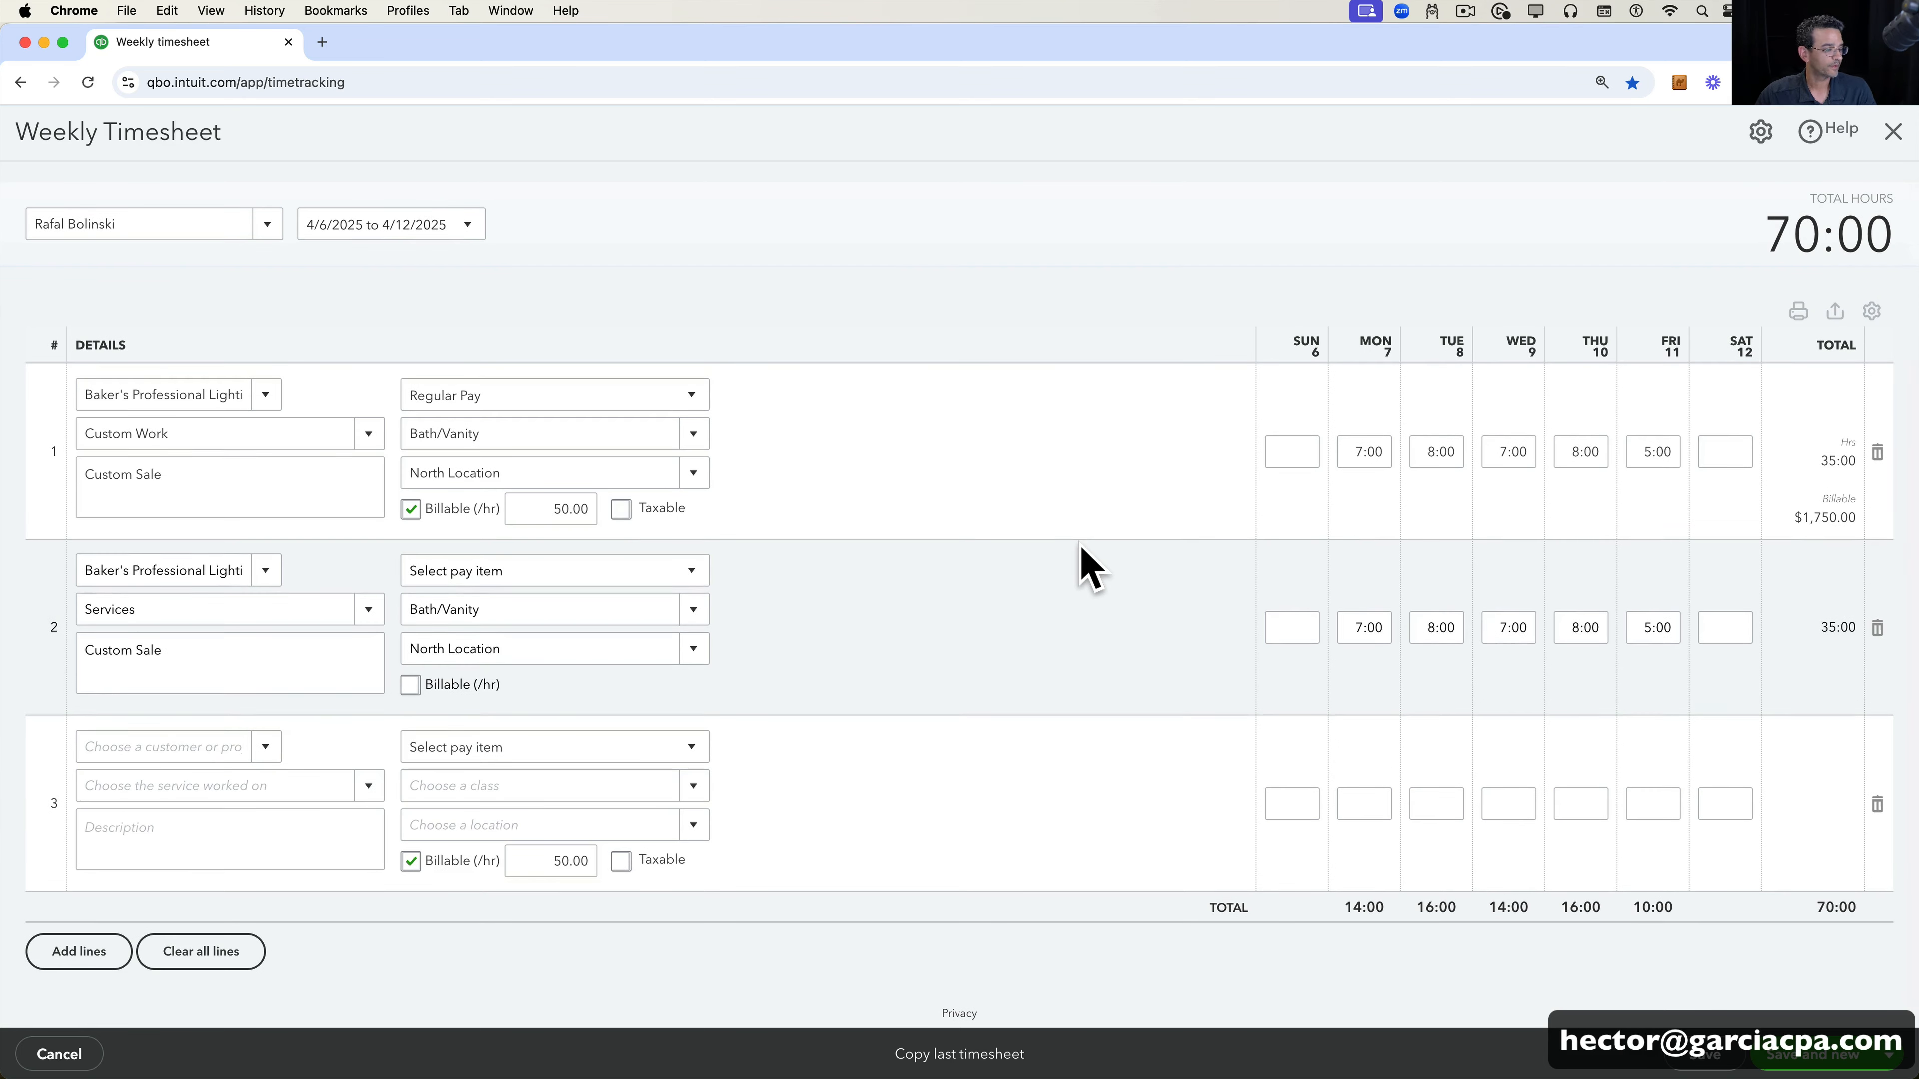
# - Switch the Weekly Timesheet to the employee from the opened time activity and review all the imported lines and daily hours
pyautogui.click(265, 224)
pyautogui.scroll(5, 224, 276)
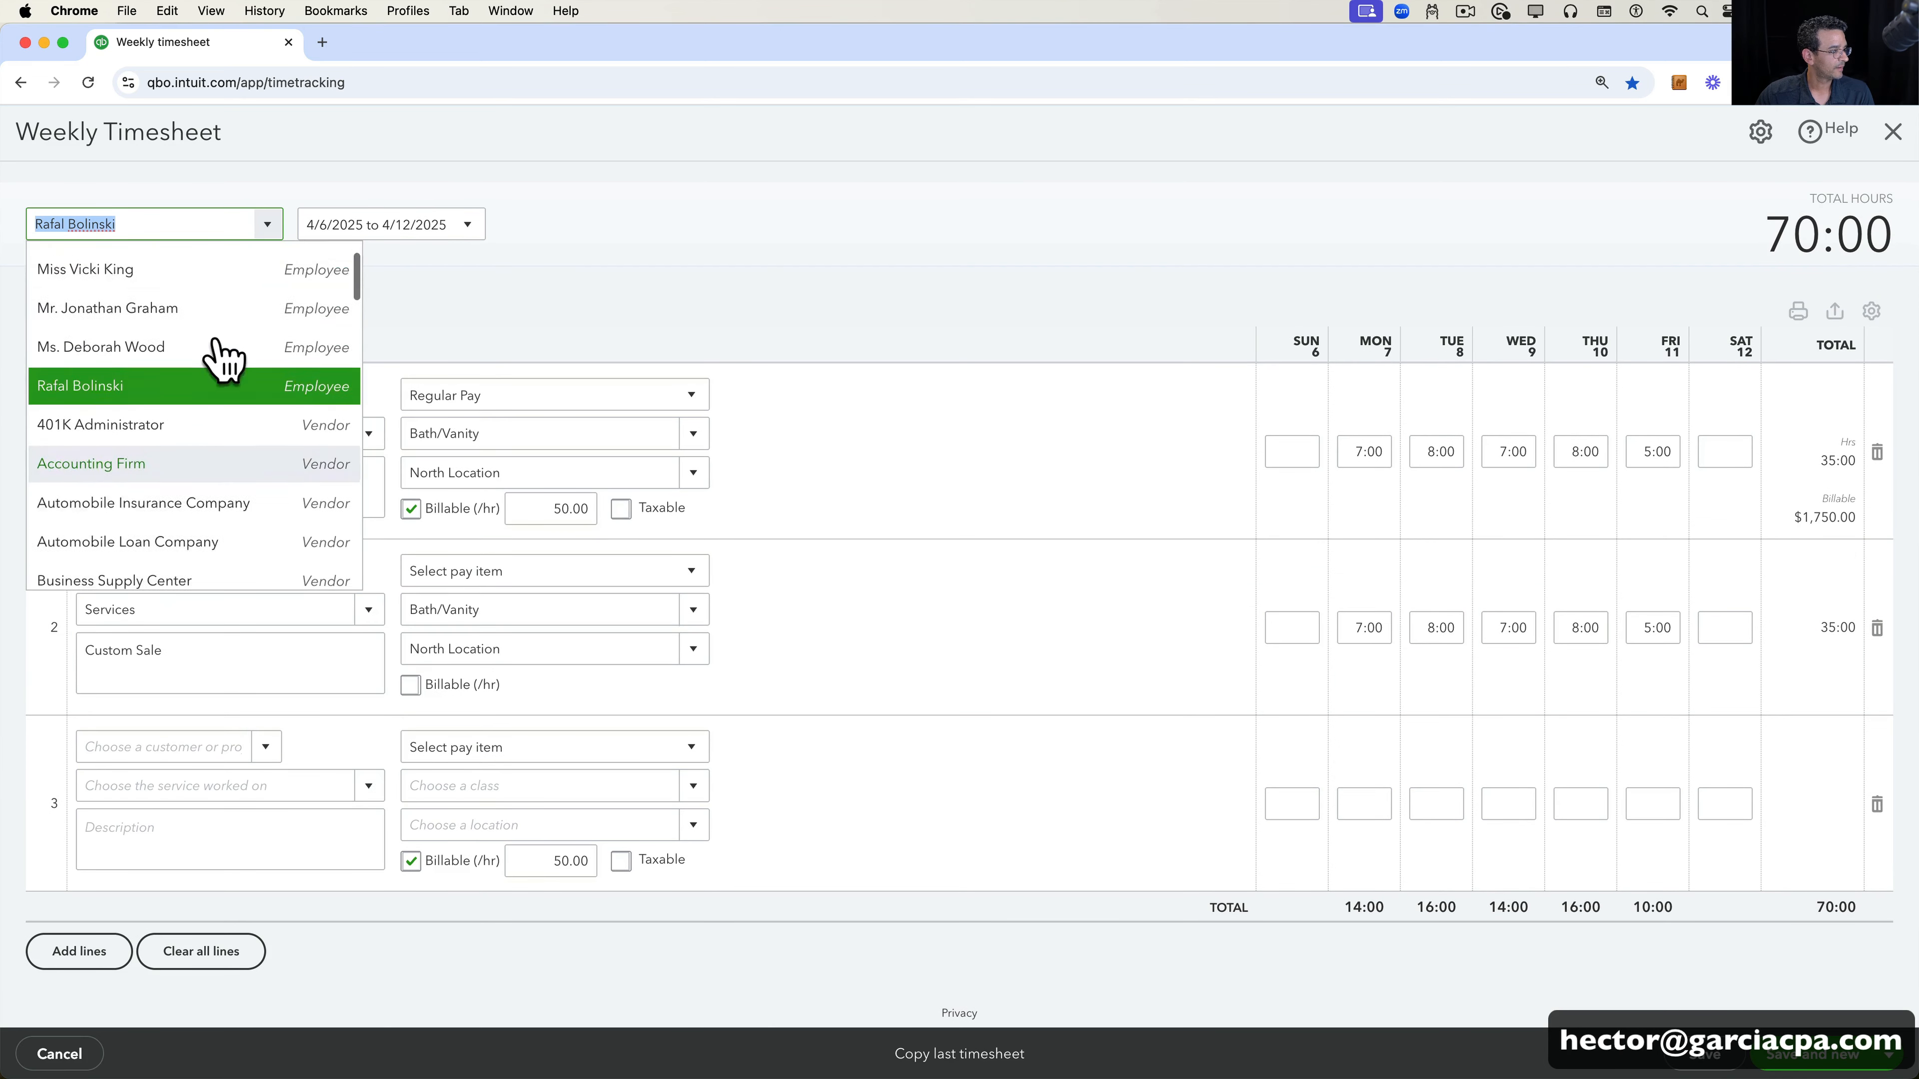
pyautogui.click(148, 420)
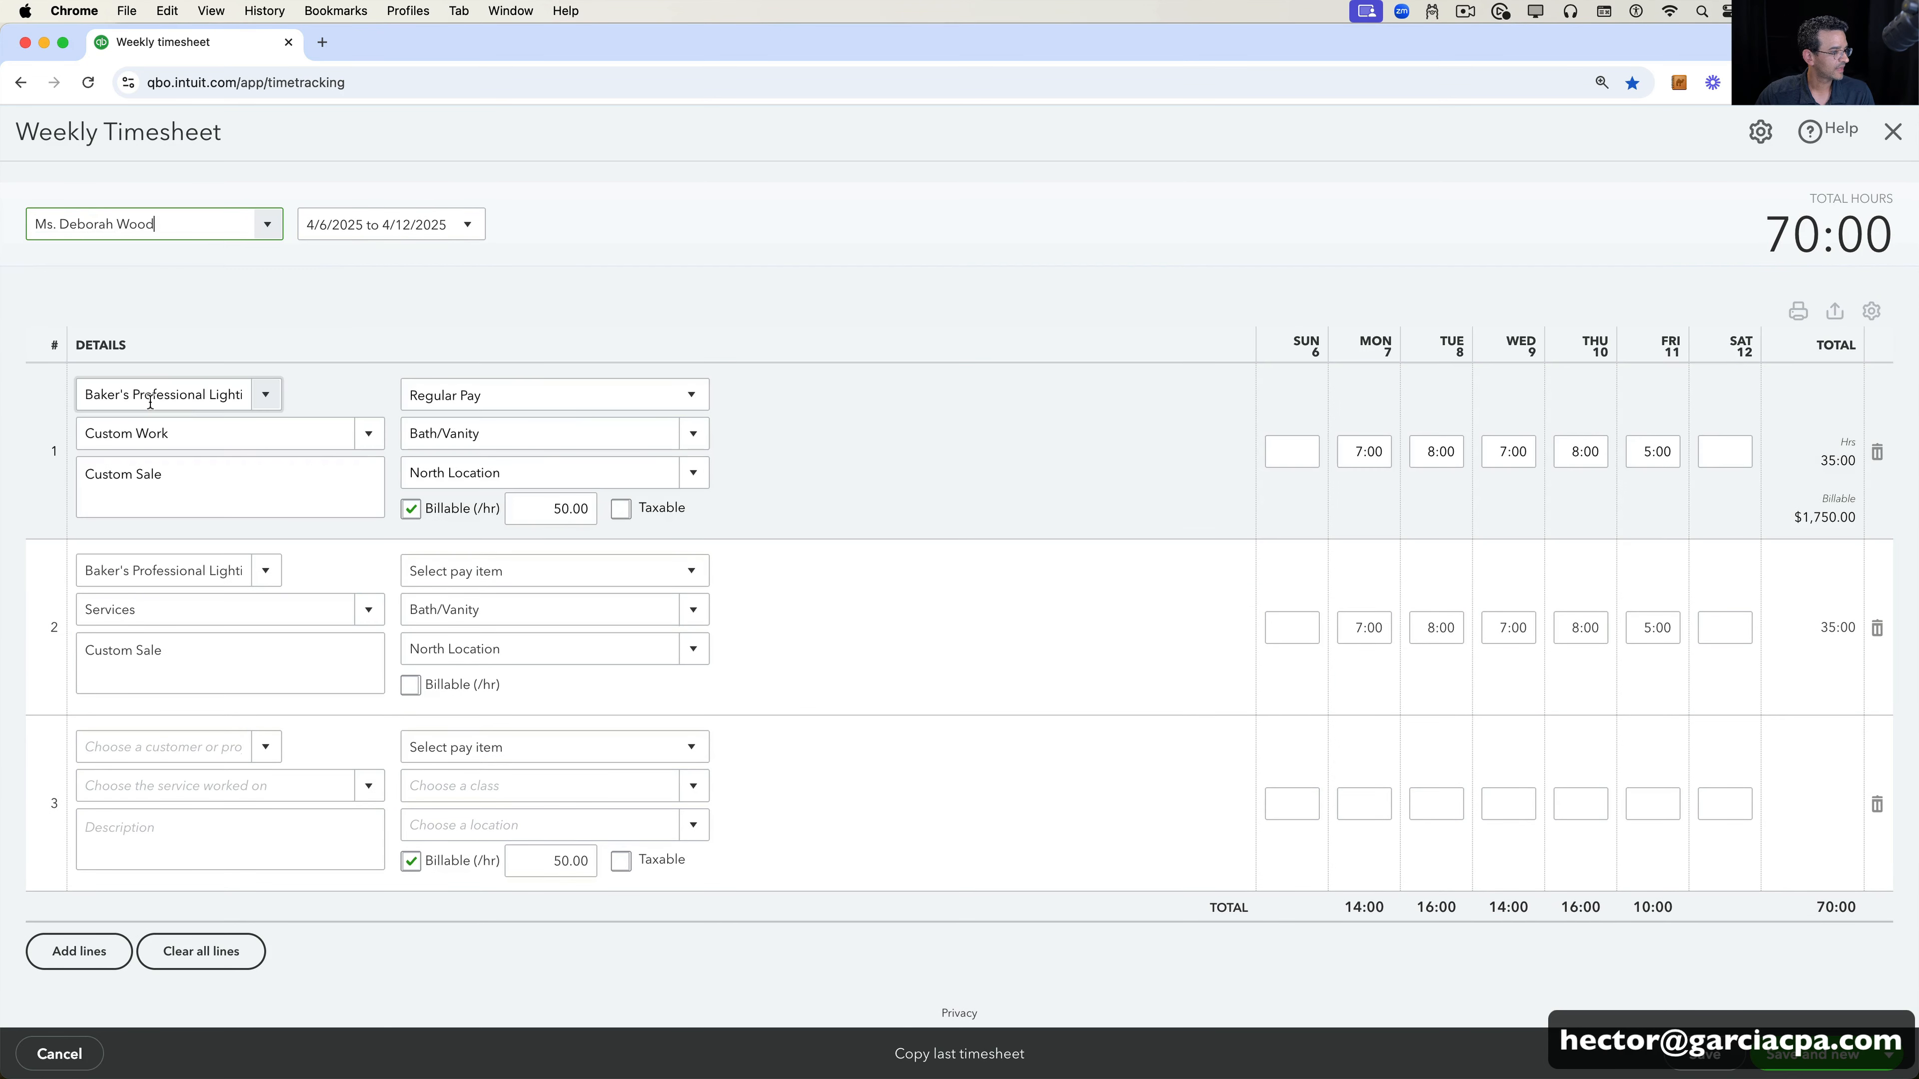
pyautogui.scroll(-5, 1088, 621)
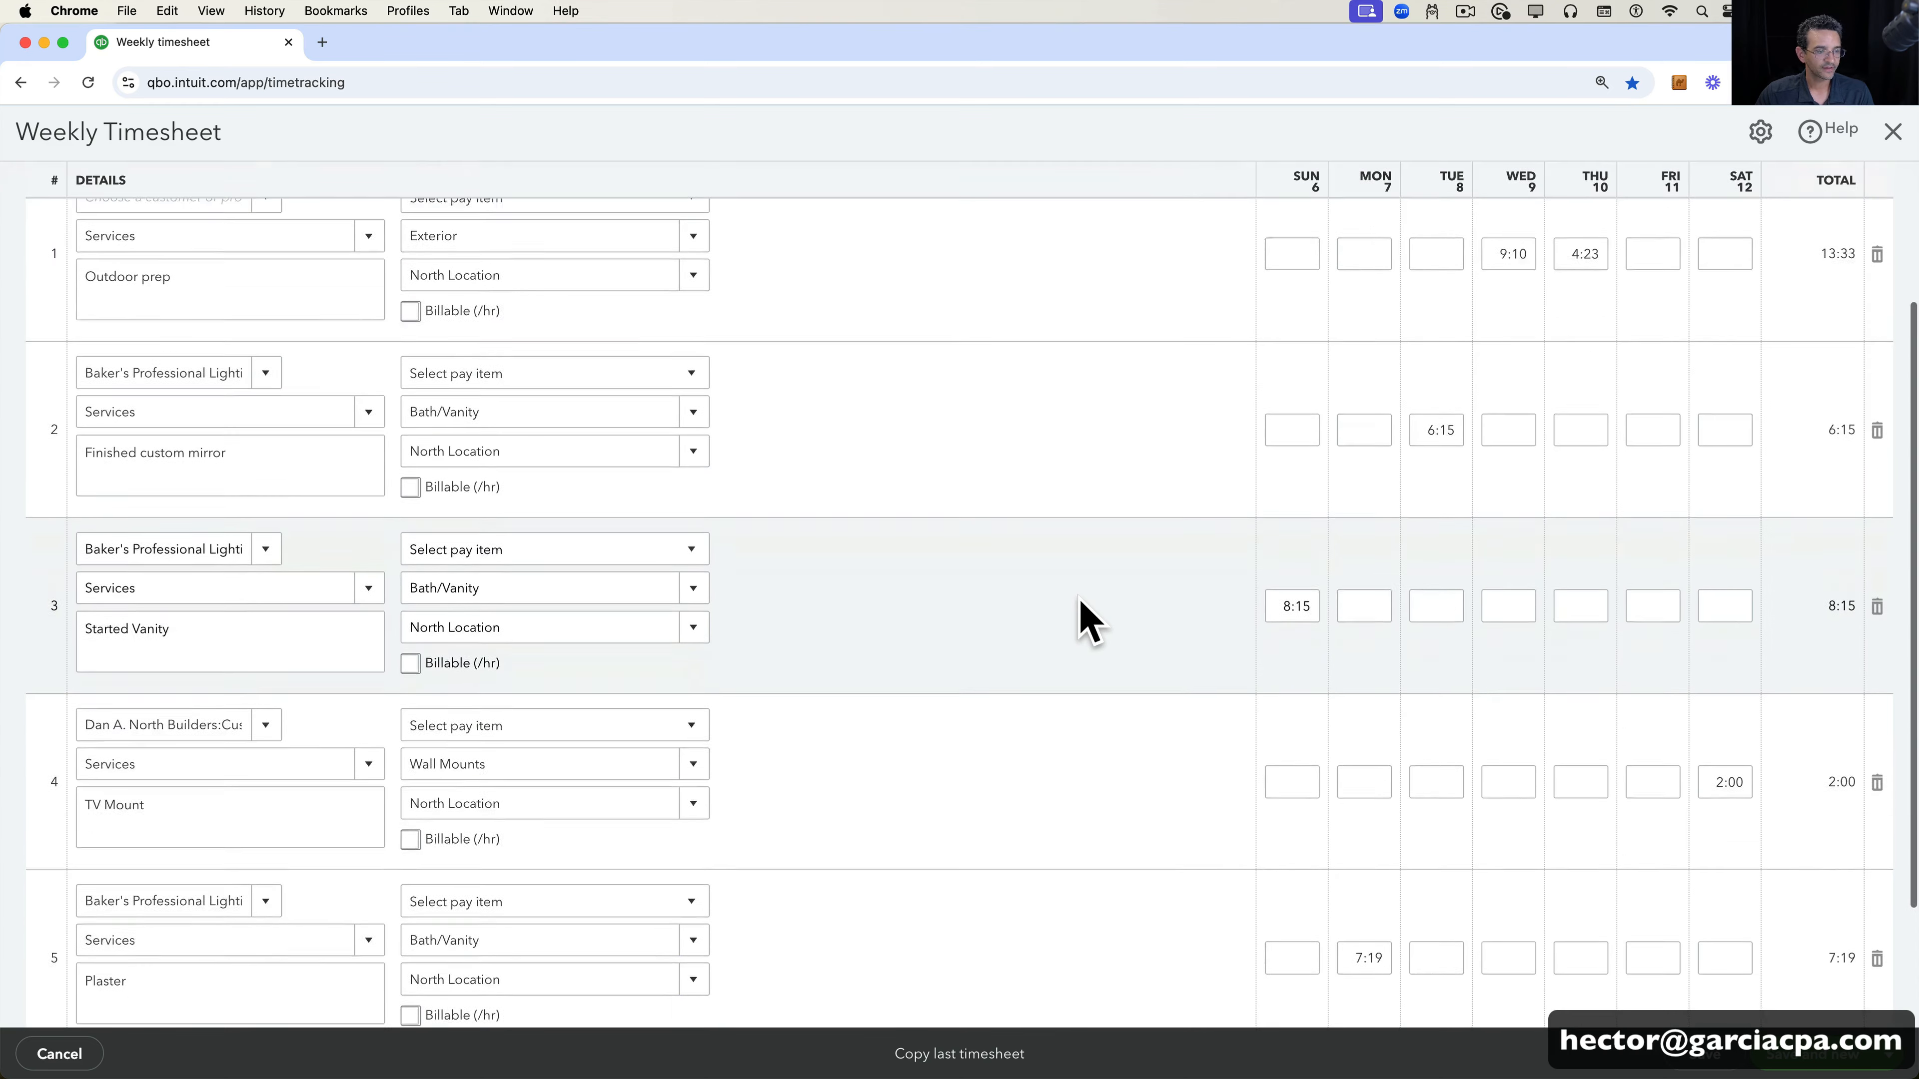
pyautogui.scroll(5, 1641, 330)
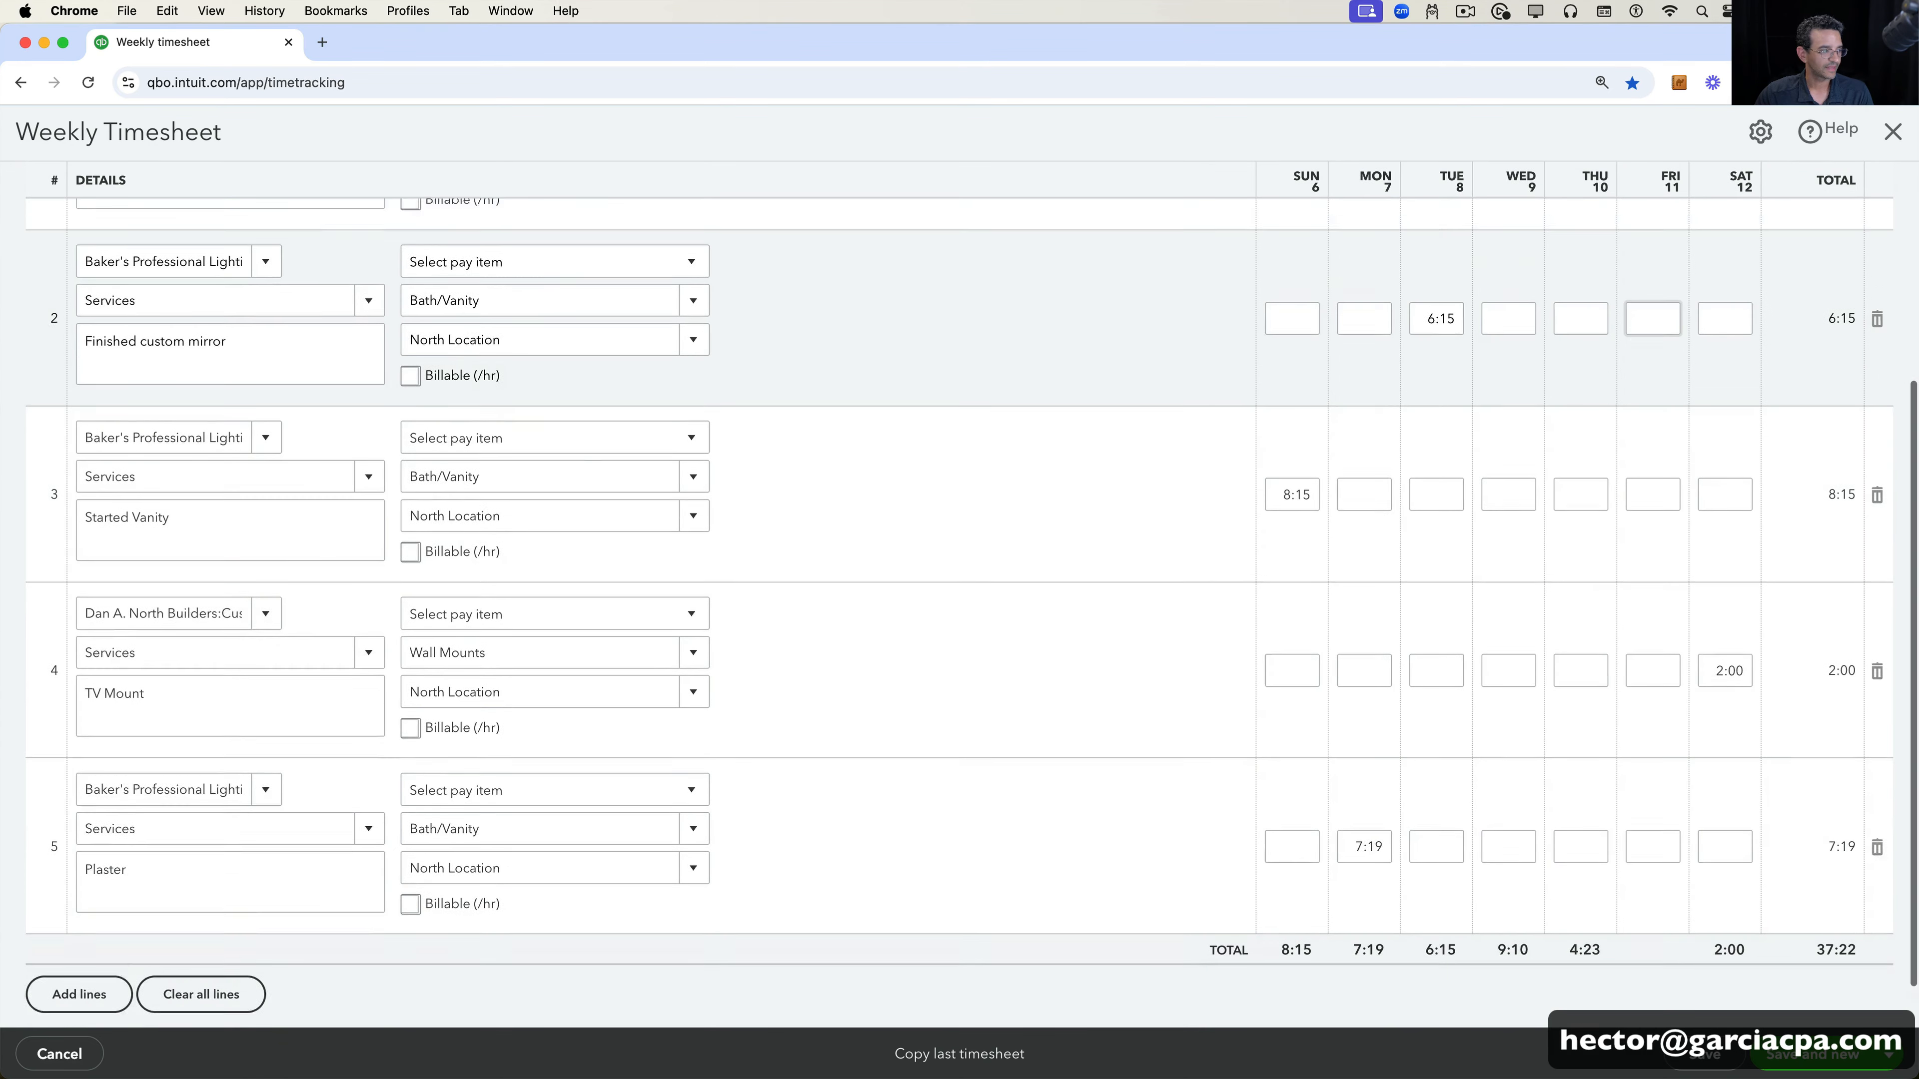
pyautogui.scroll(-5, 1277, 831)
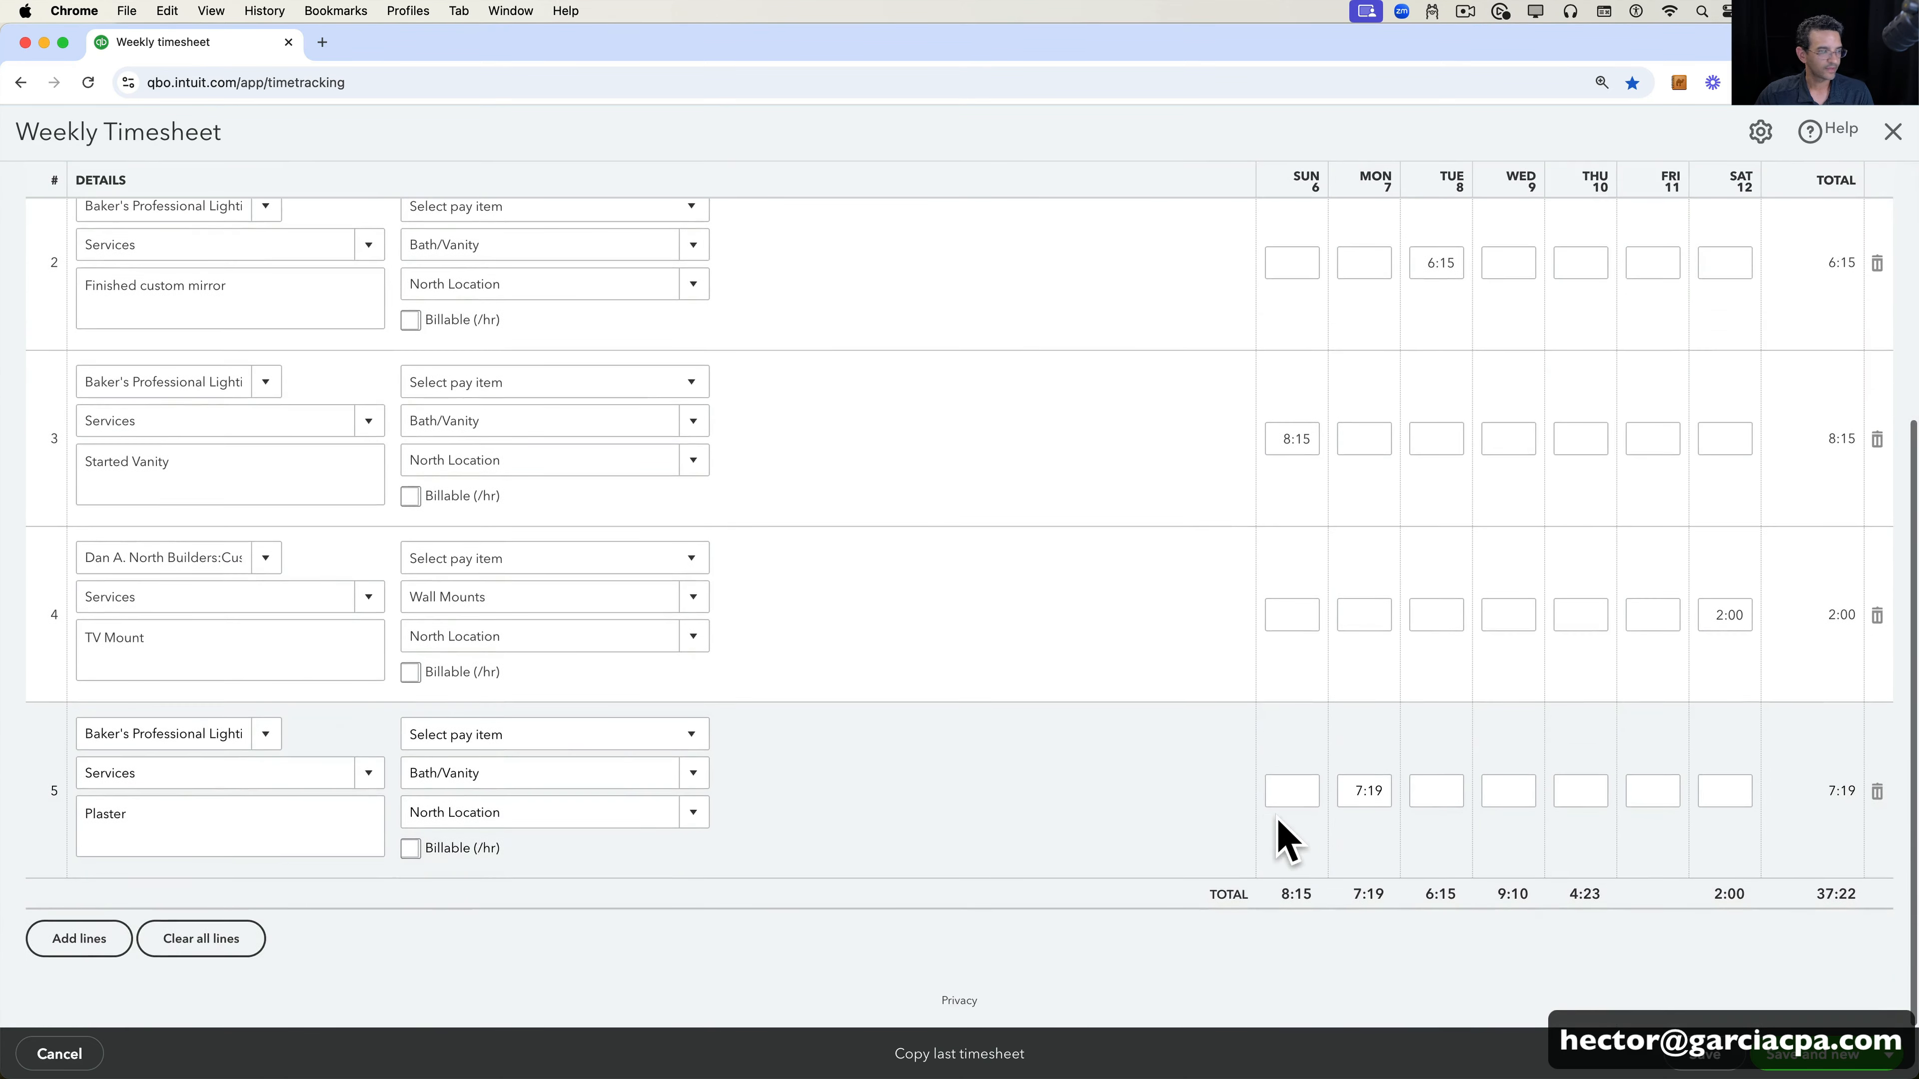
pyautogui.scroll(5, 1276, 832)
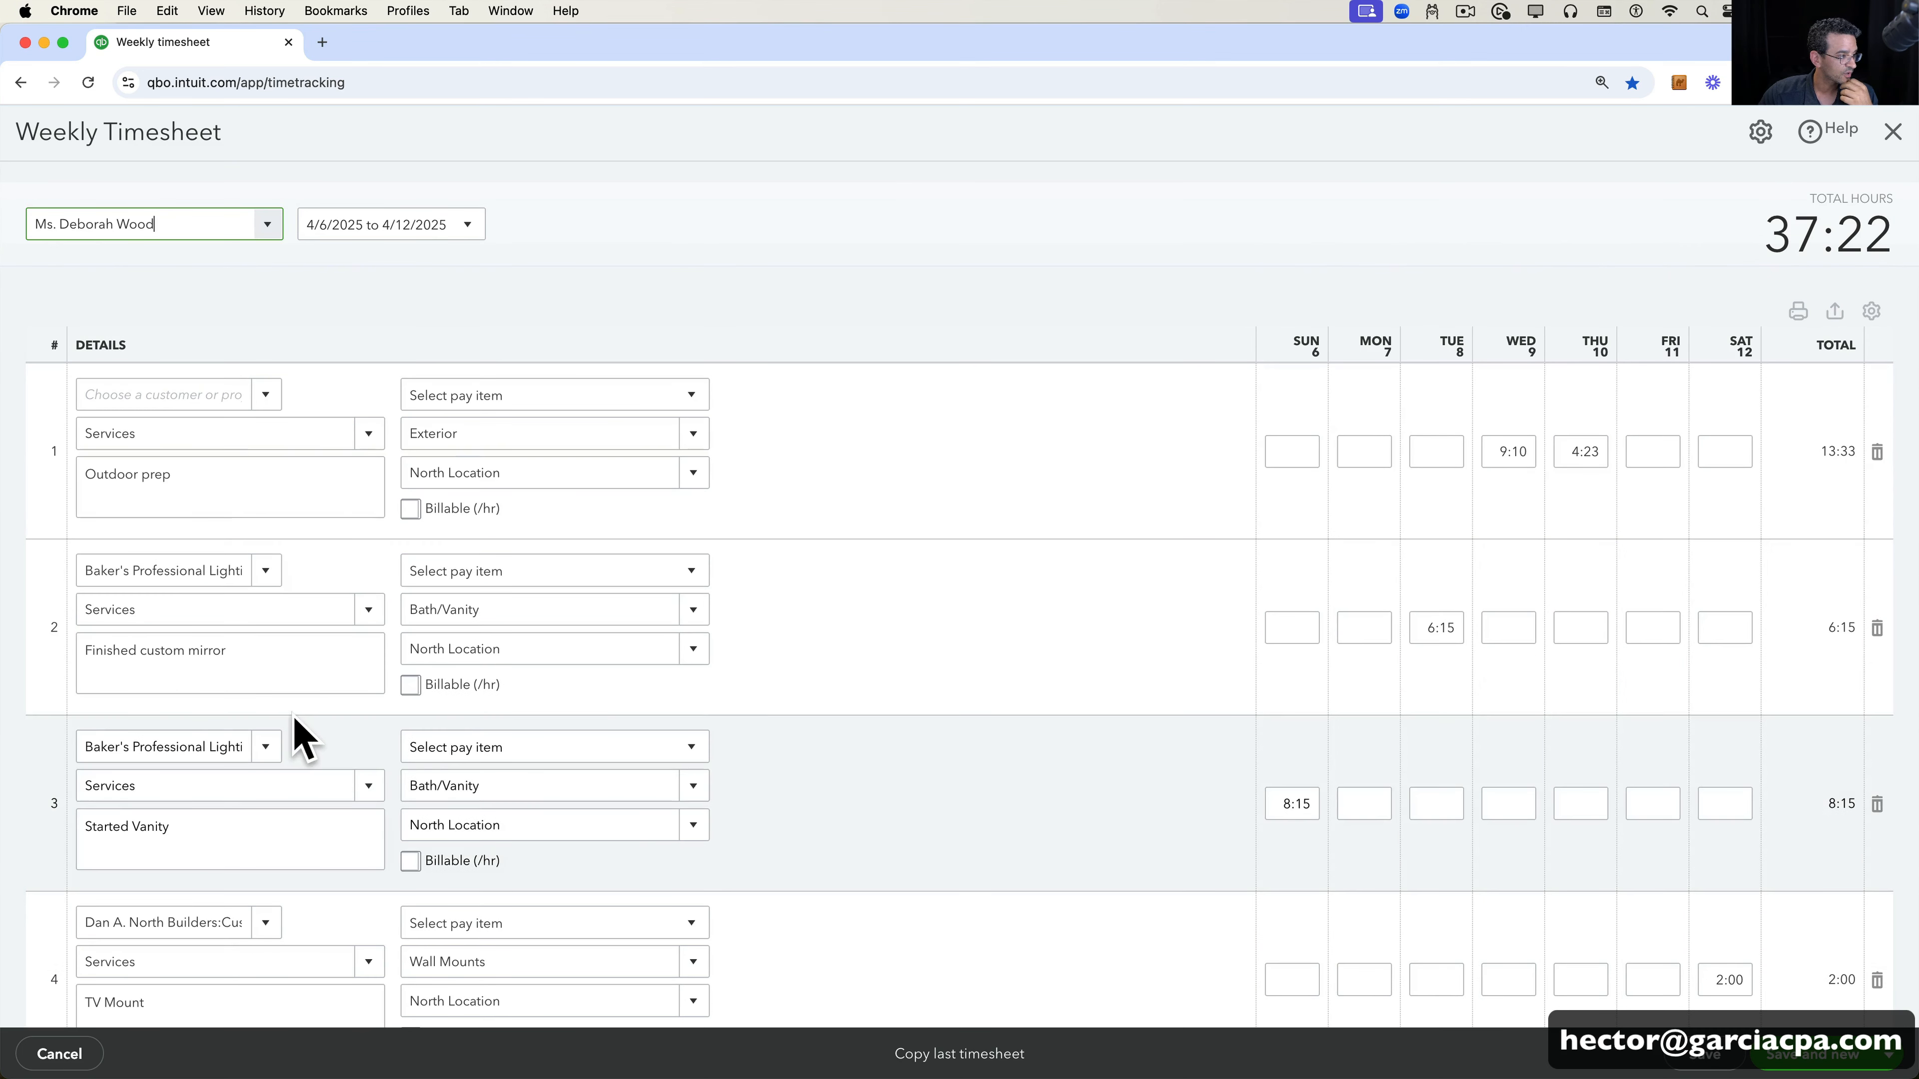
# - Examine the pay item and service choices on the Outdoor prep line and compare the services assigned to the other lines
pyautogui.click(601, 402)
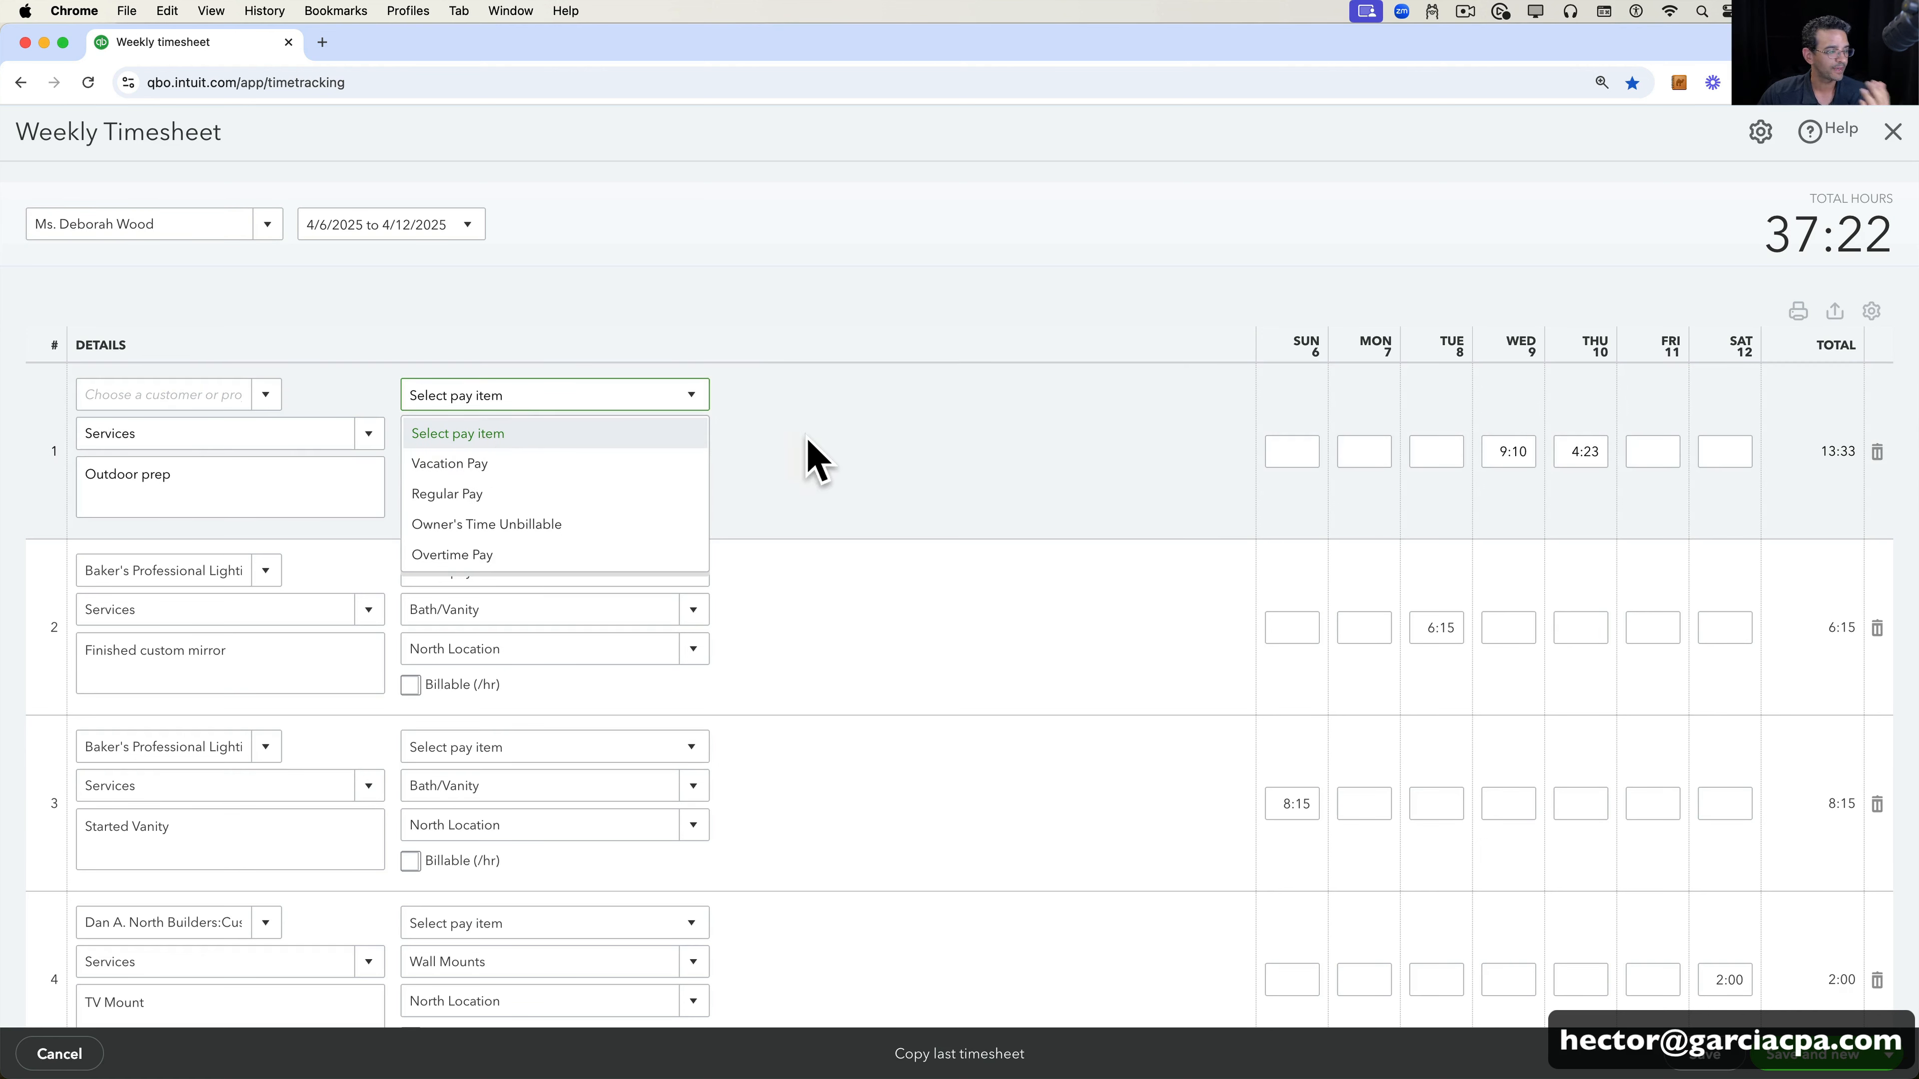
pyautogui.click(823, 455)
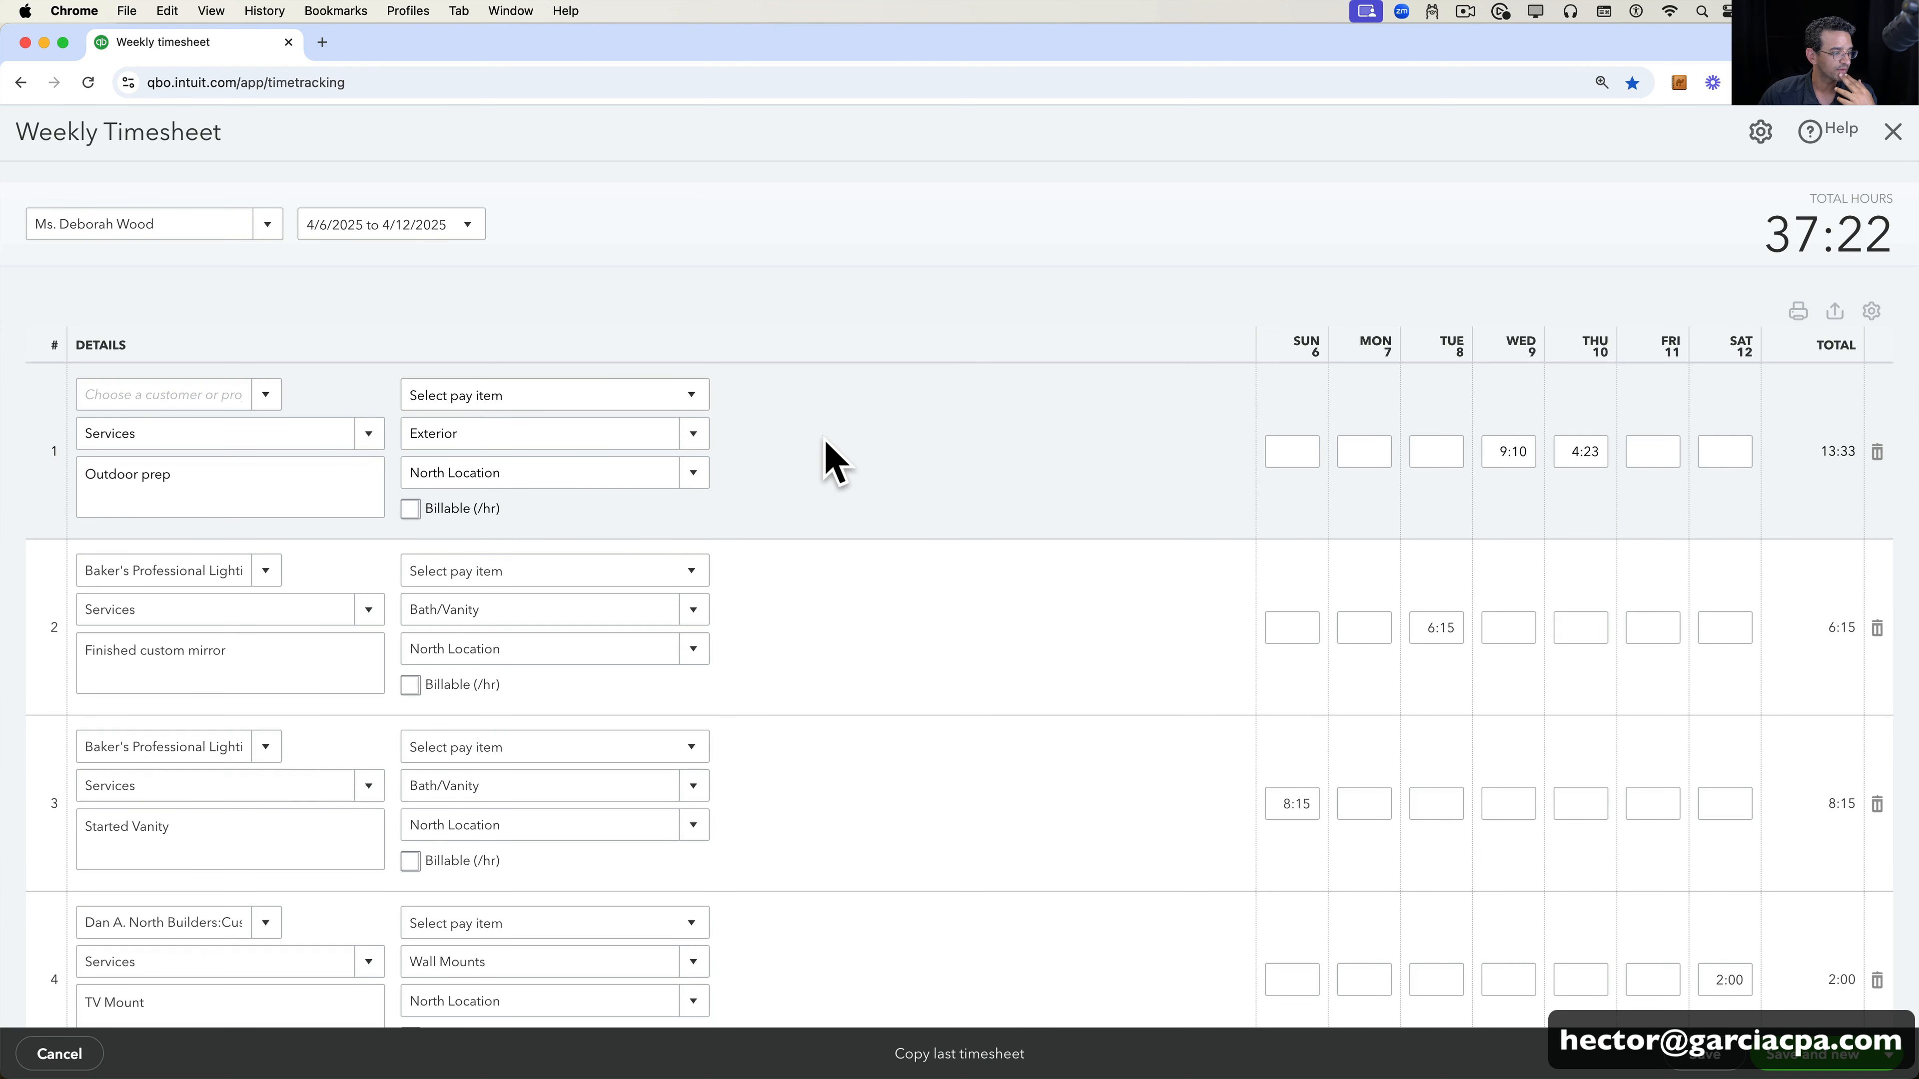
pyautogui.click(370, 434)
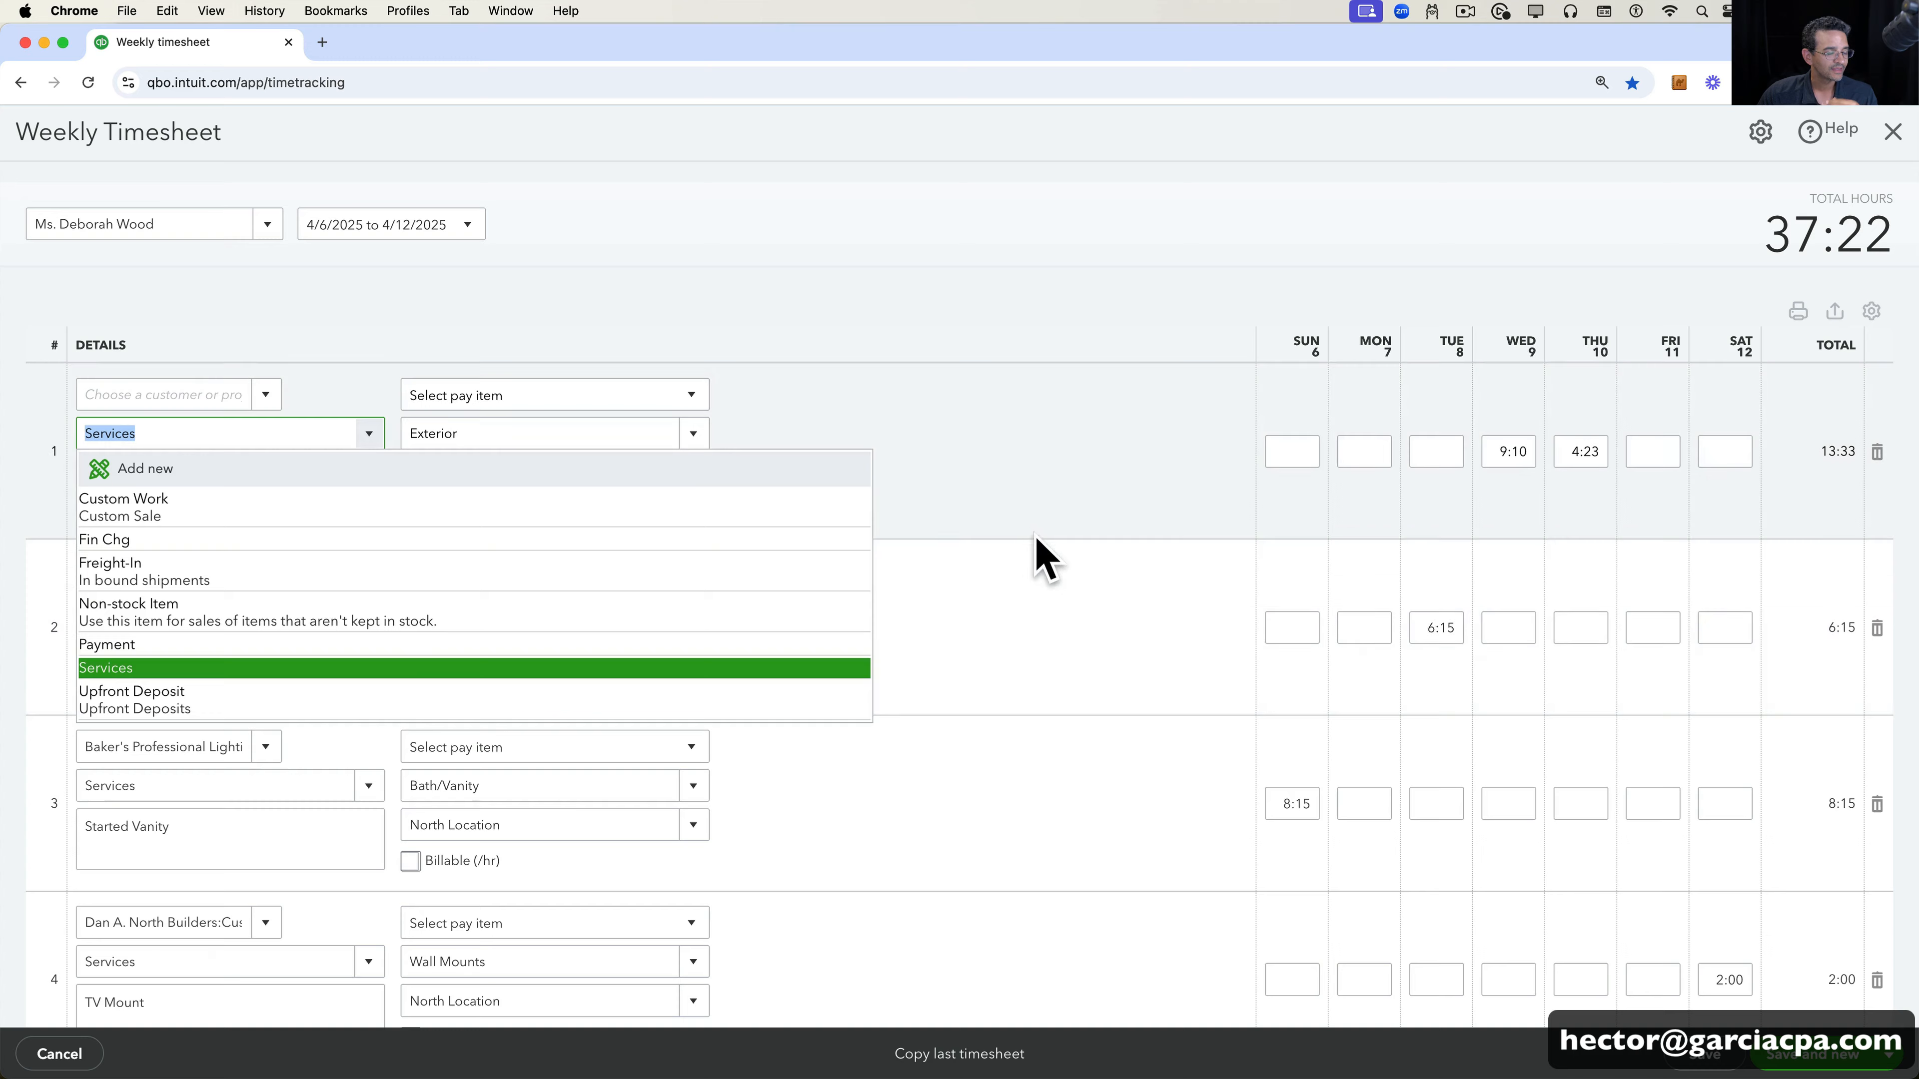
pyautogui.click(1045, 560)
pyautogui.scroll(-3, 891, 544)
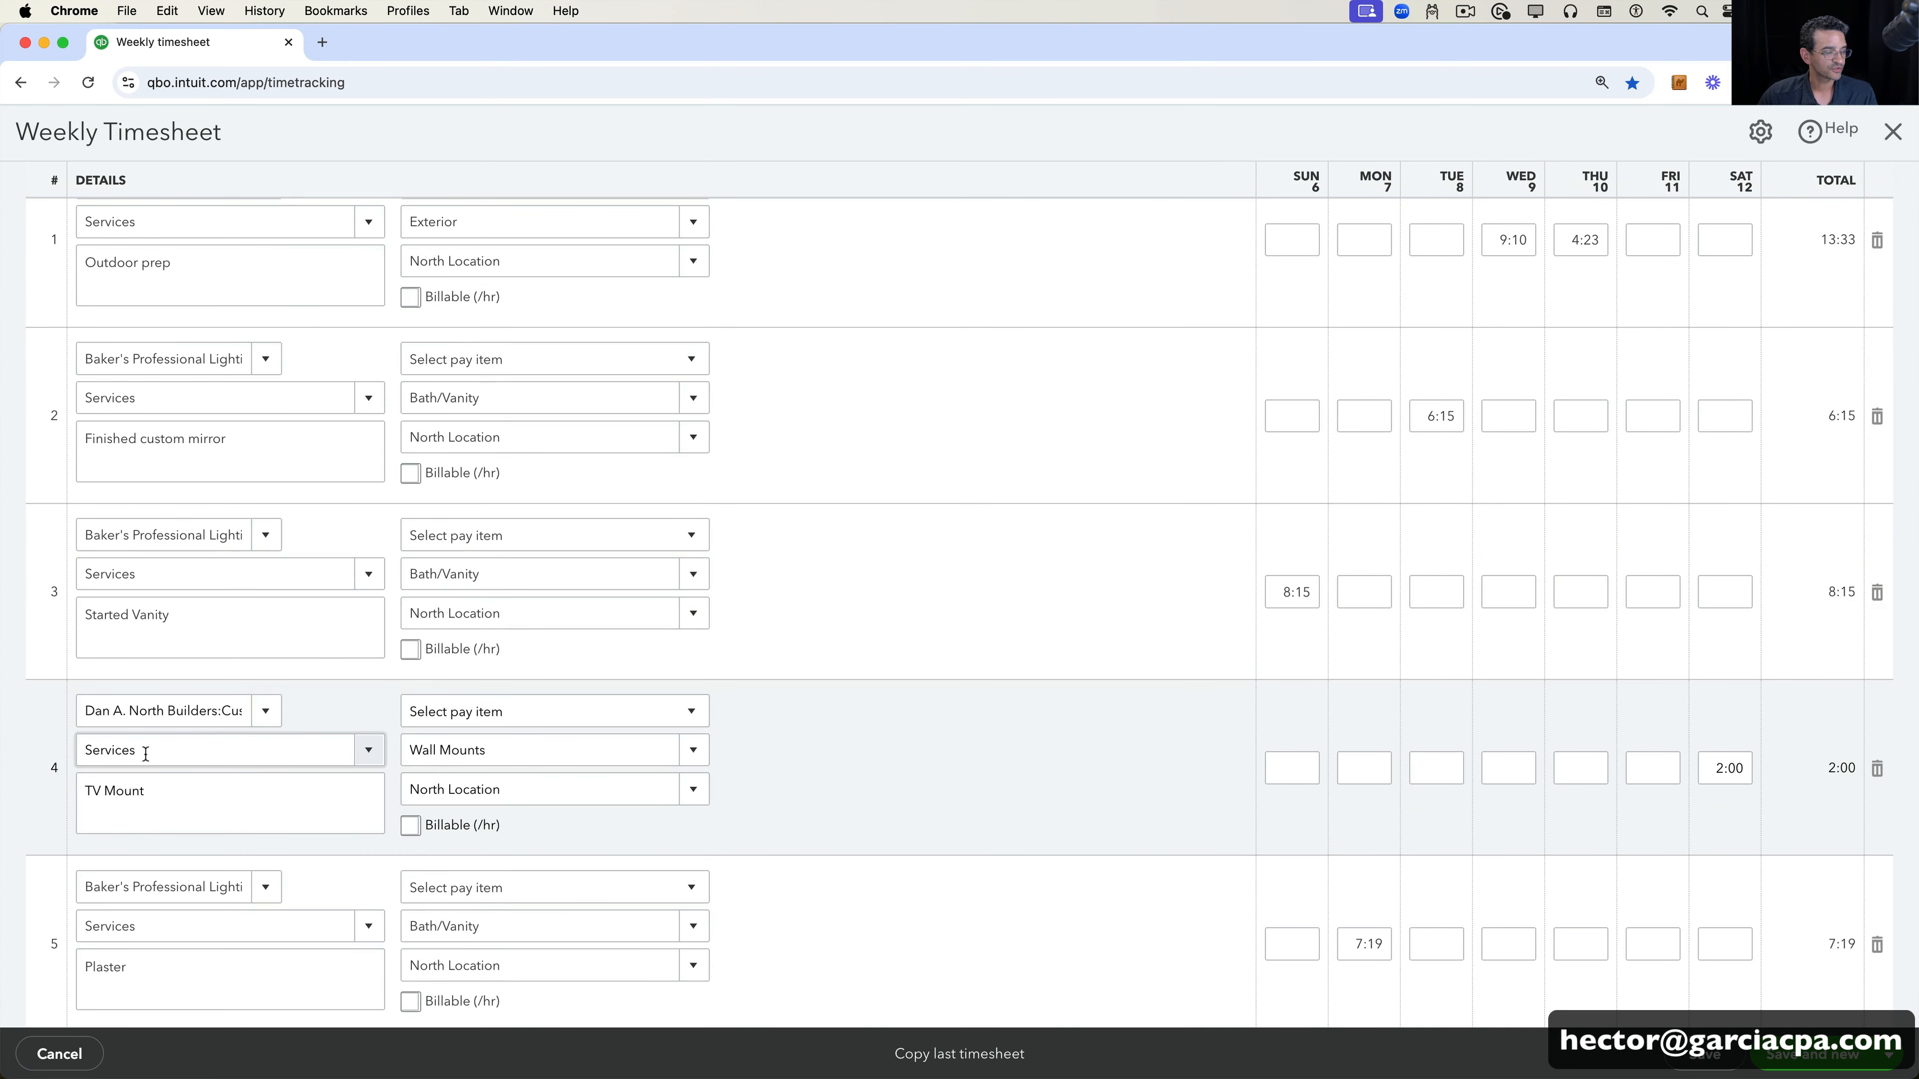
pyautogui.scroll(3, 377, 634)
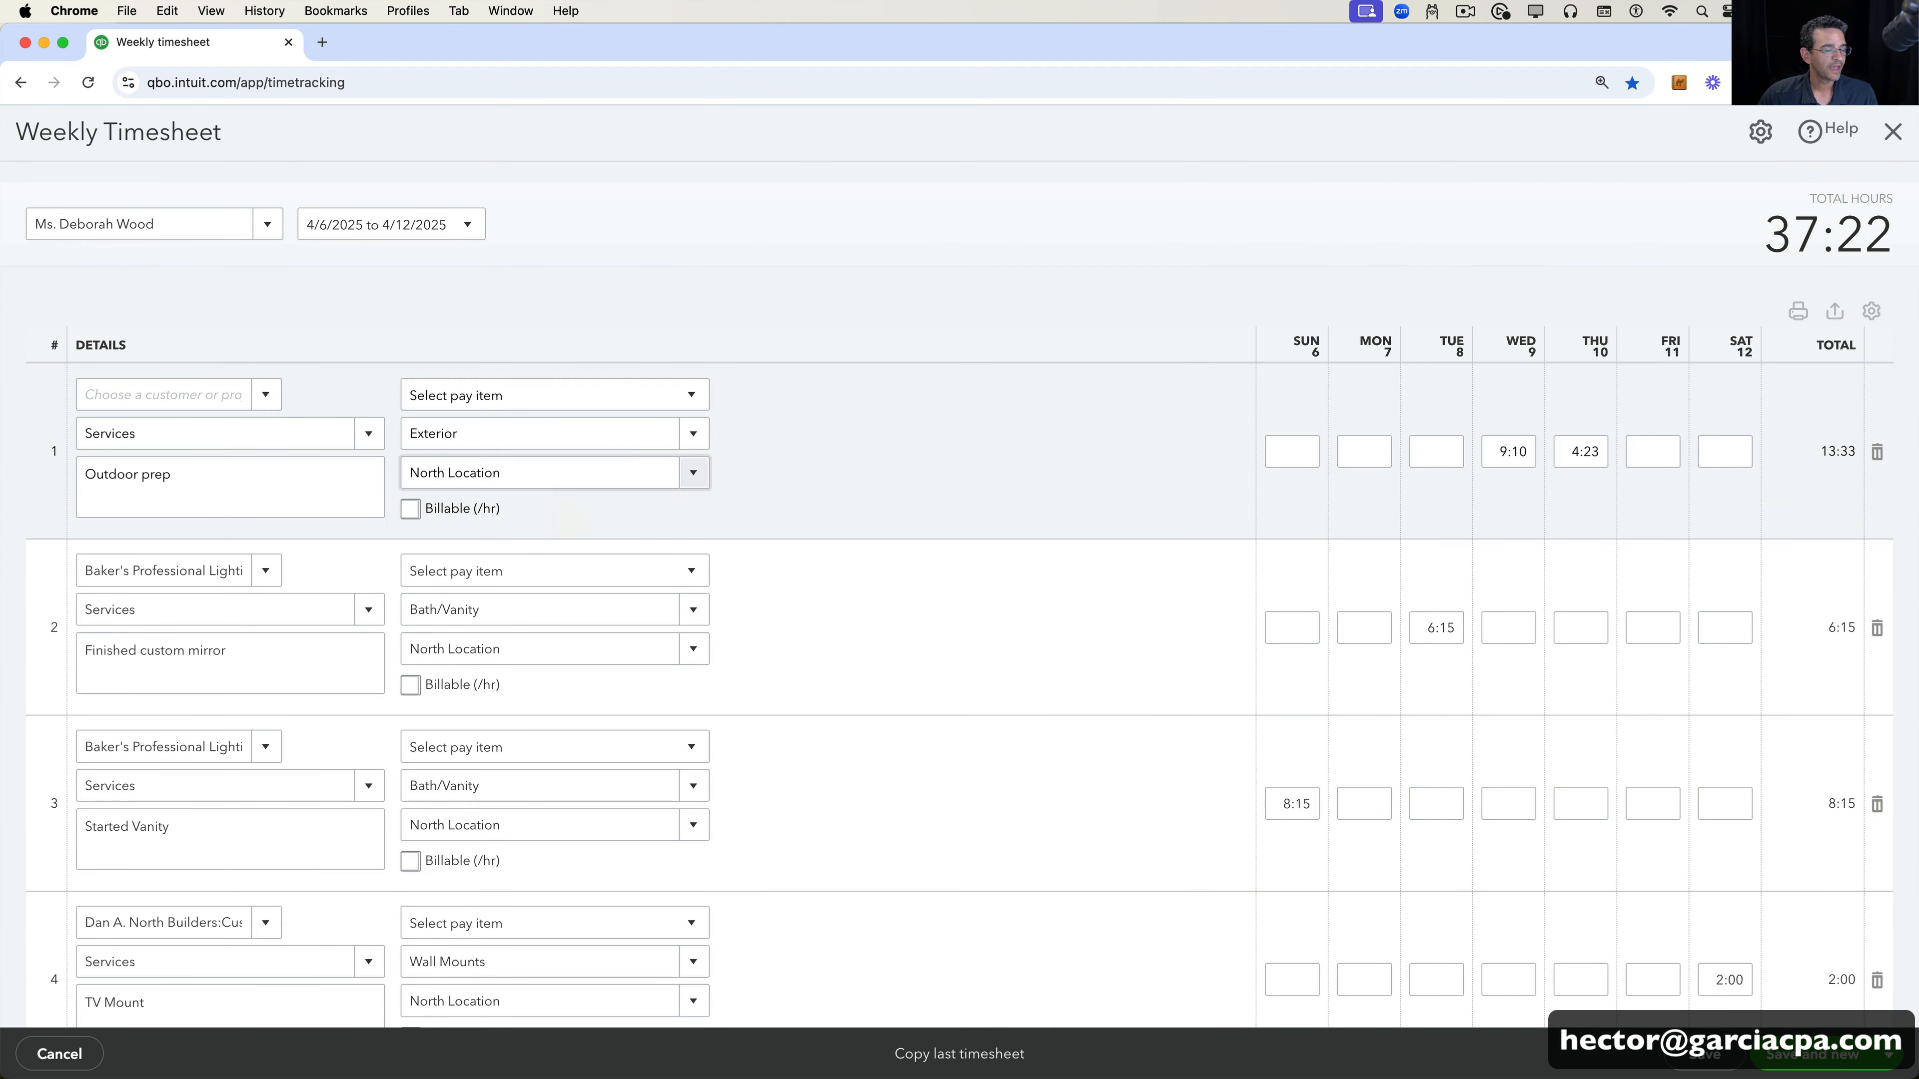